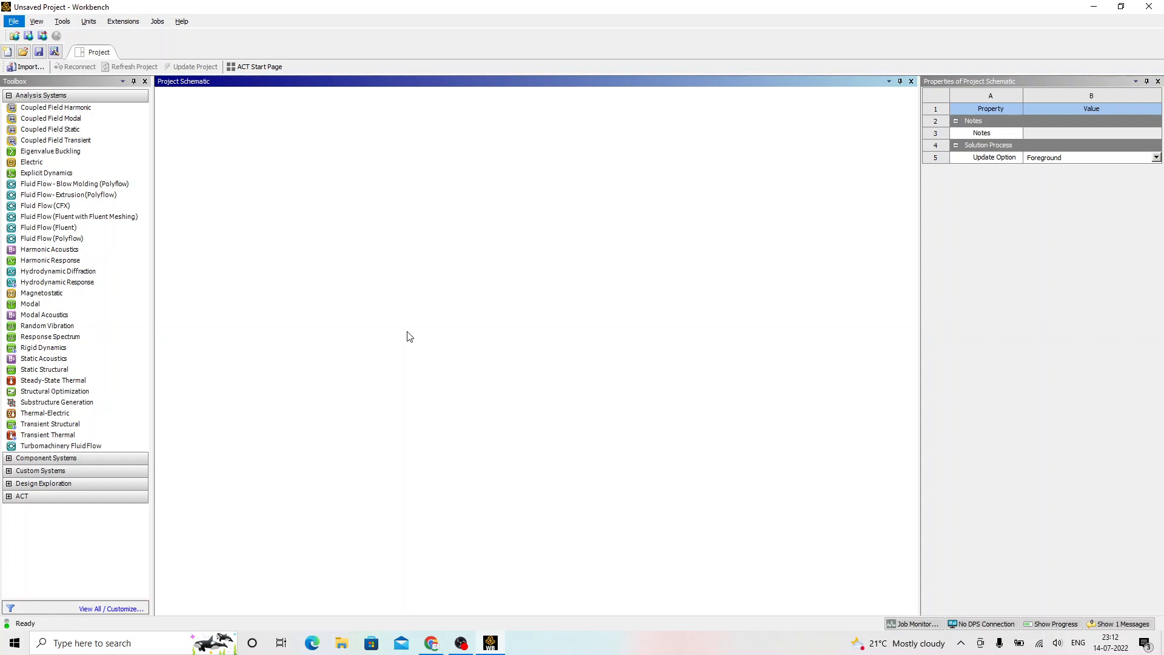
Step: Add a Static Structural analysis system to the project schematic and name it "Pressure vessel 3D"
left_click(344, 328)
left_click(46, 373)
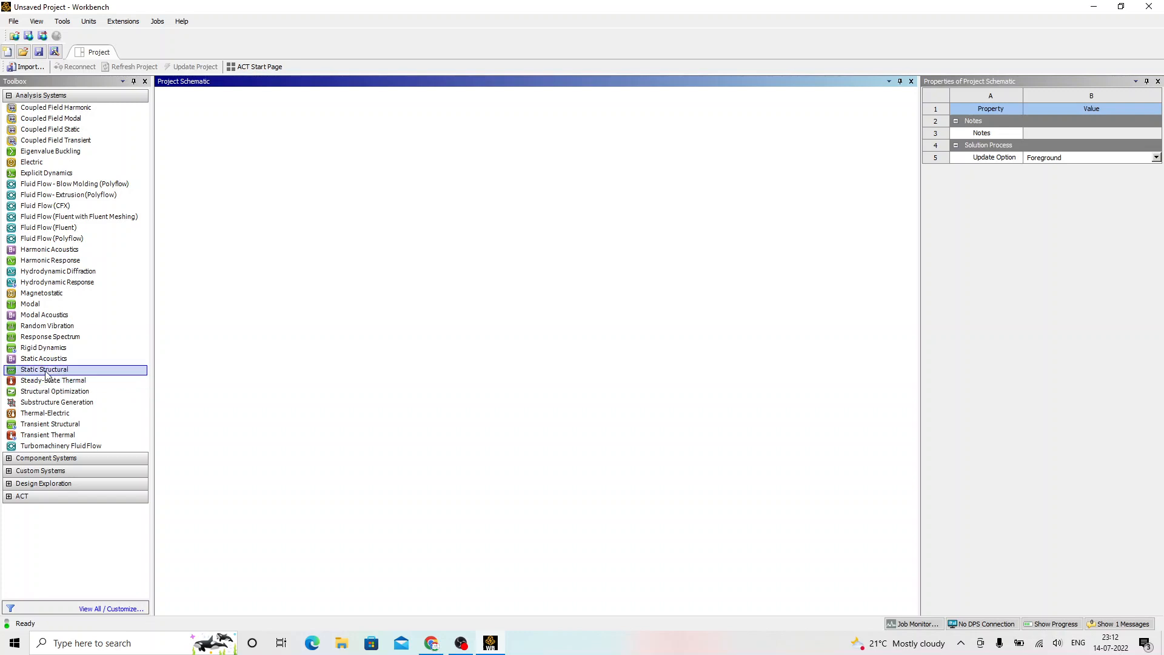
left_click_drag(46, 375, 213, 167)
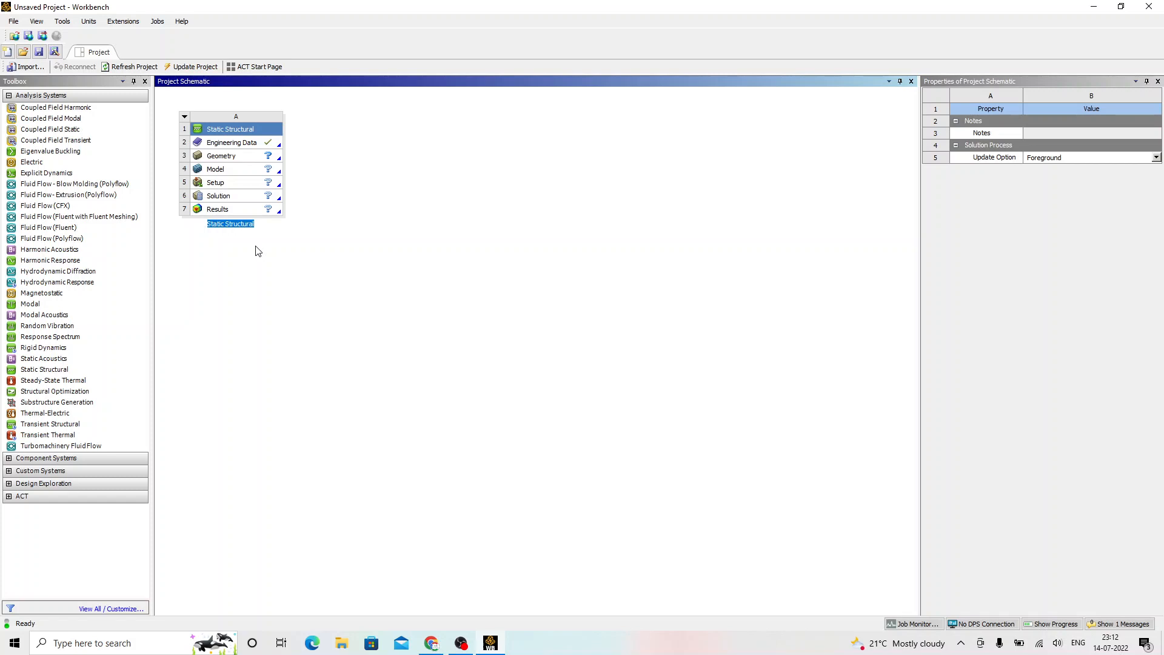
type("Pressure vessel 3D")
key("Return")
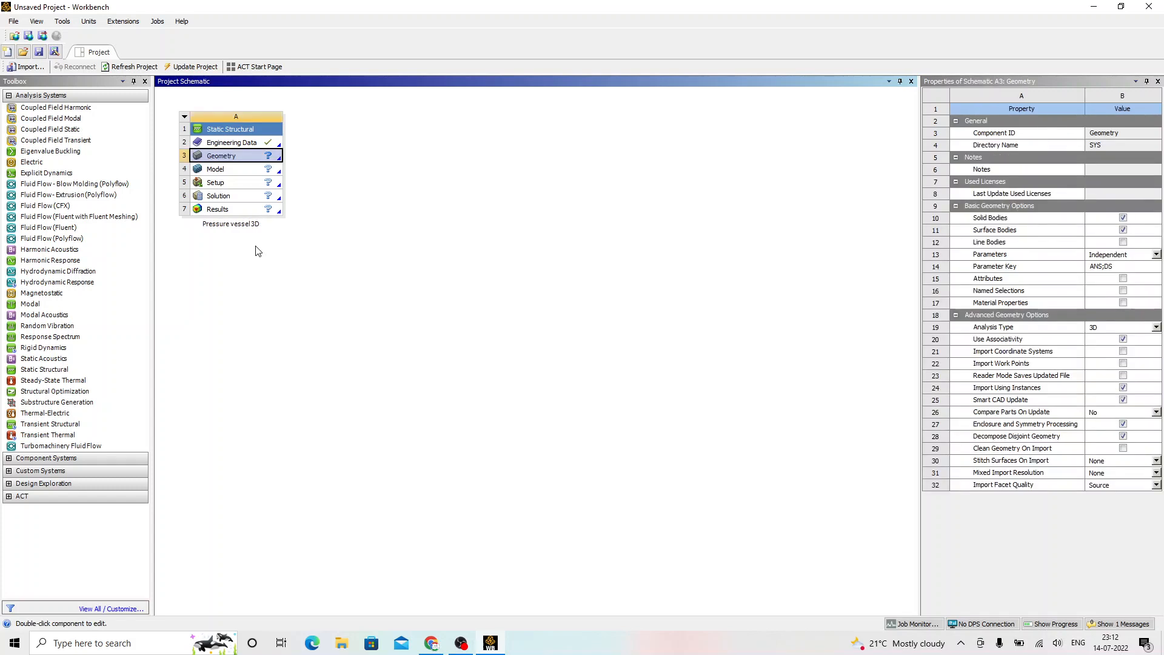
left_click(258, 251)
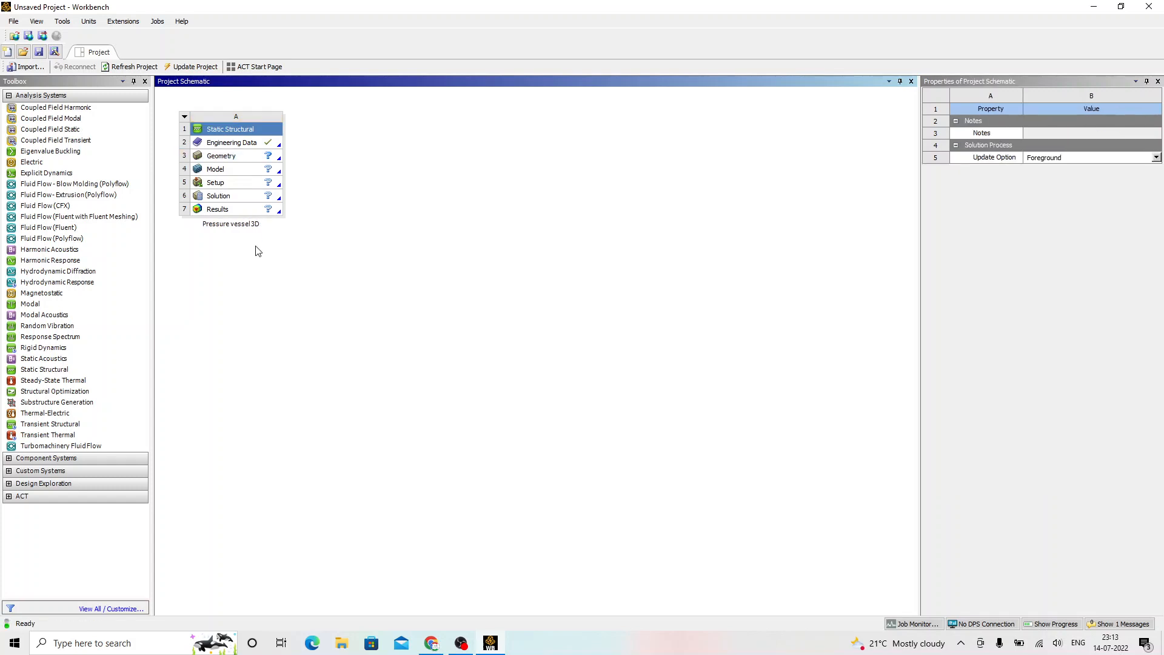
Step: Check the problem statement, and import "Small Pressure Vessel - 3D" from the Final CAD Geometries folder as the Static Structural system's geometry
key("alt+Tab")
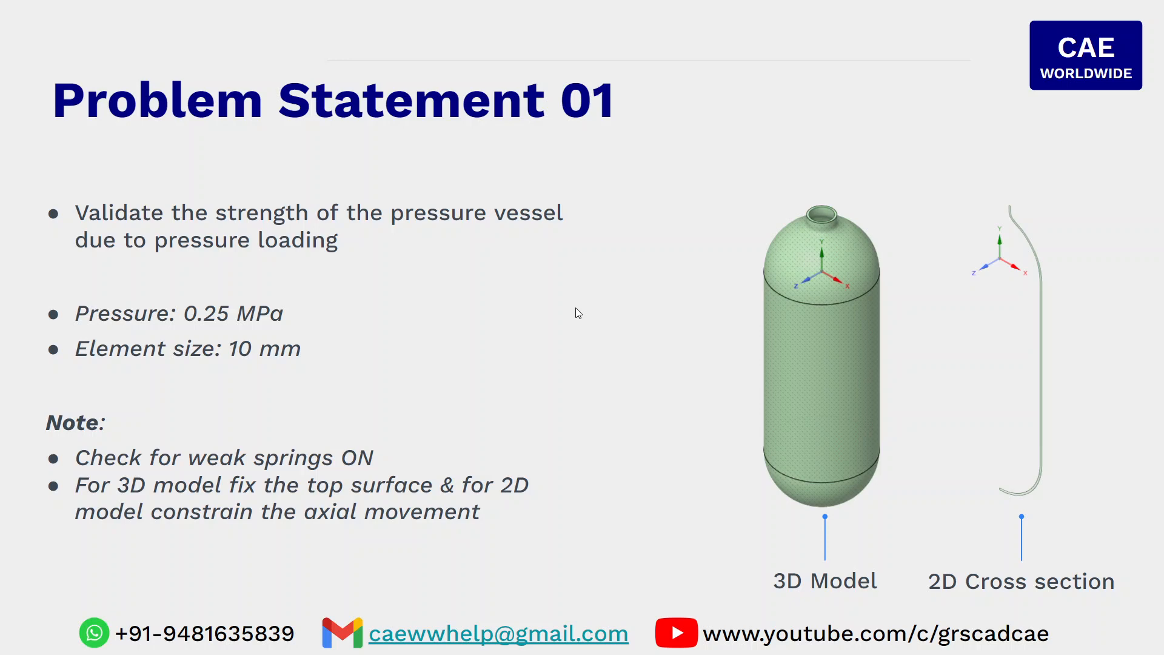
key("alt+Tab")
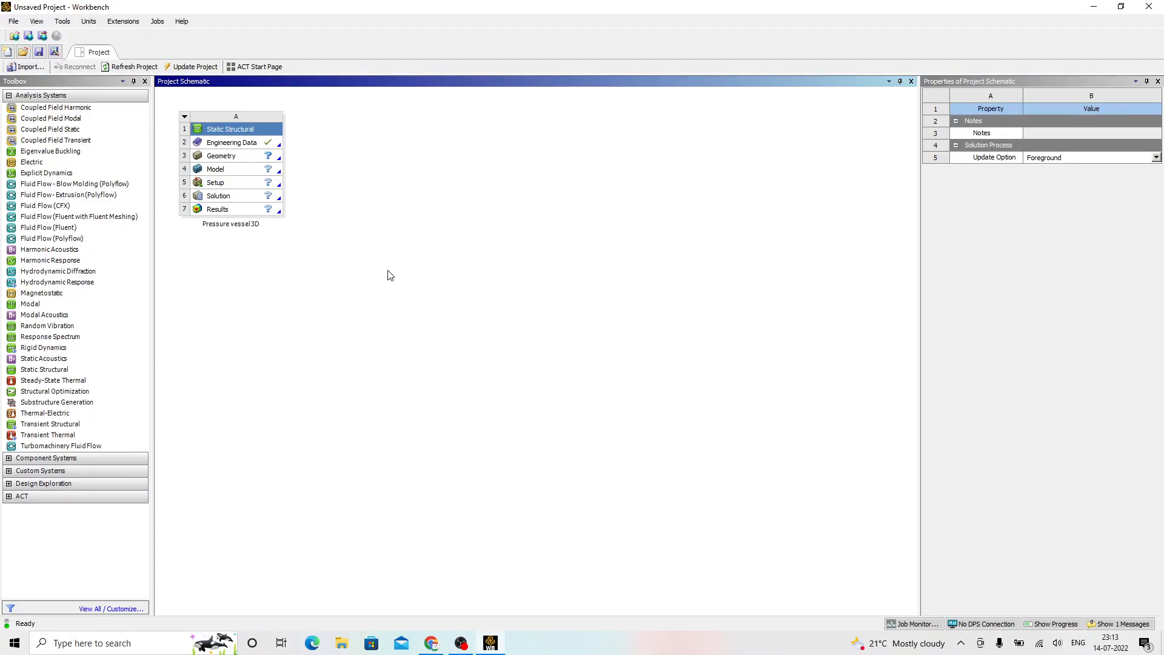
left_click(232, 157)
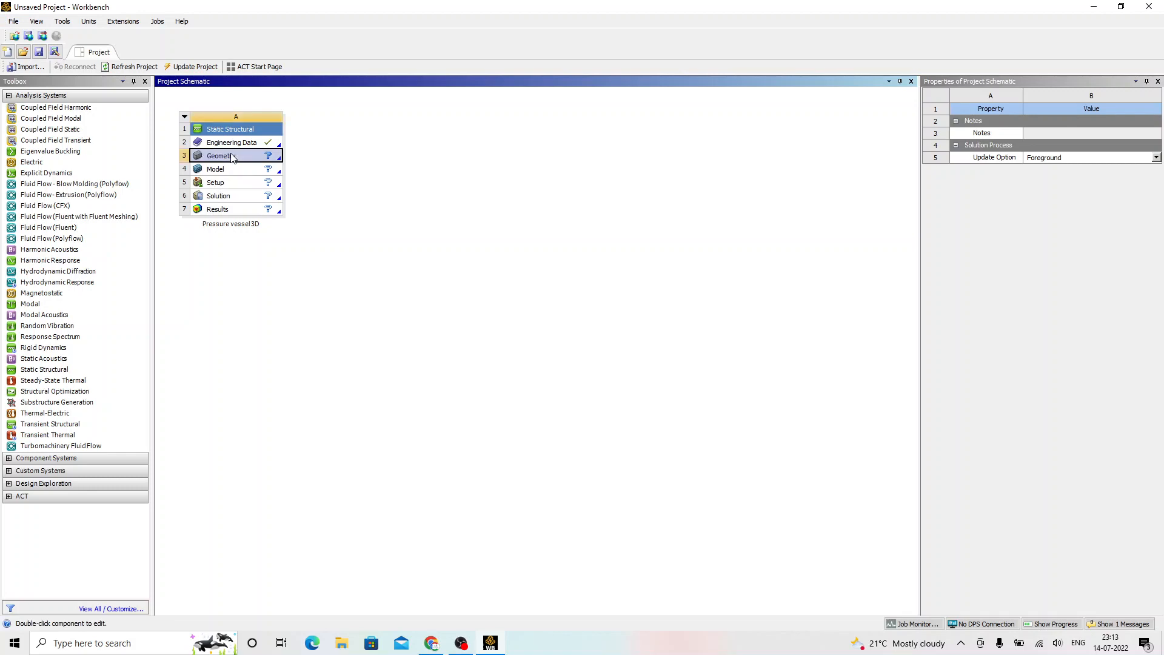
right_click(233, 157)
mouse_move(268, 190)
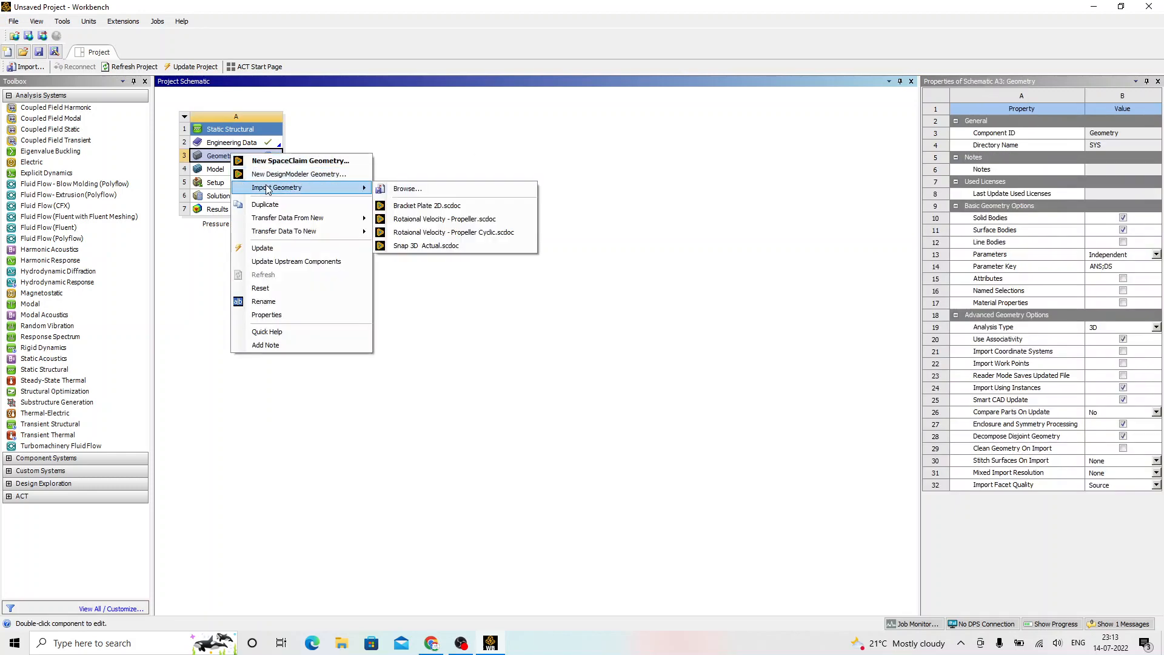
left_click(423, 189)
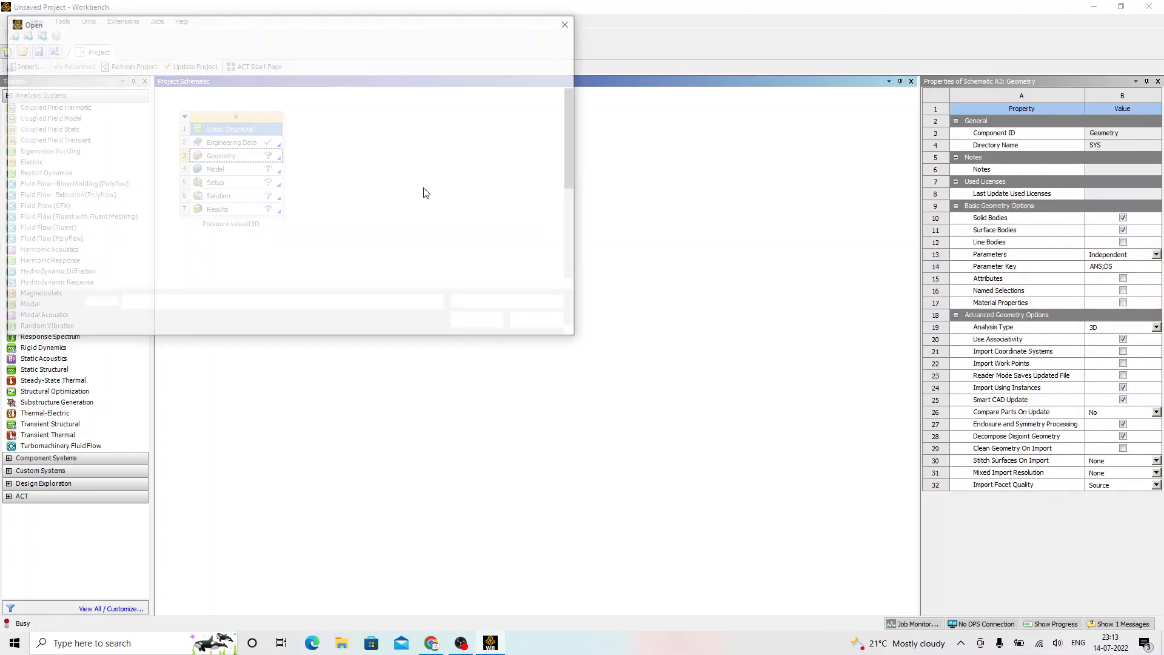
left_click(213, 200)
scroll(213, 199, "down", 1)
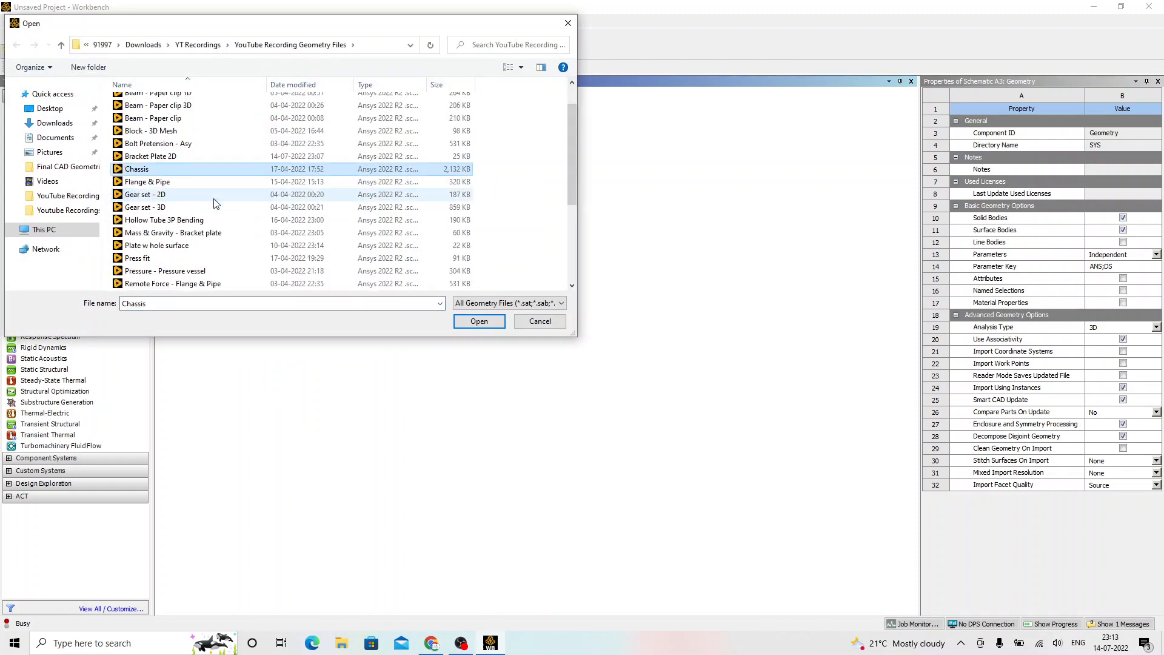
scroll(215, 201, "down", 2)
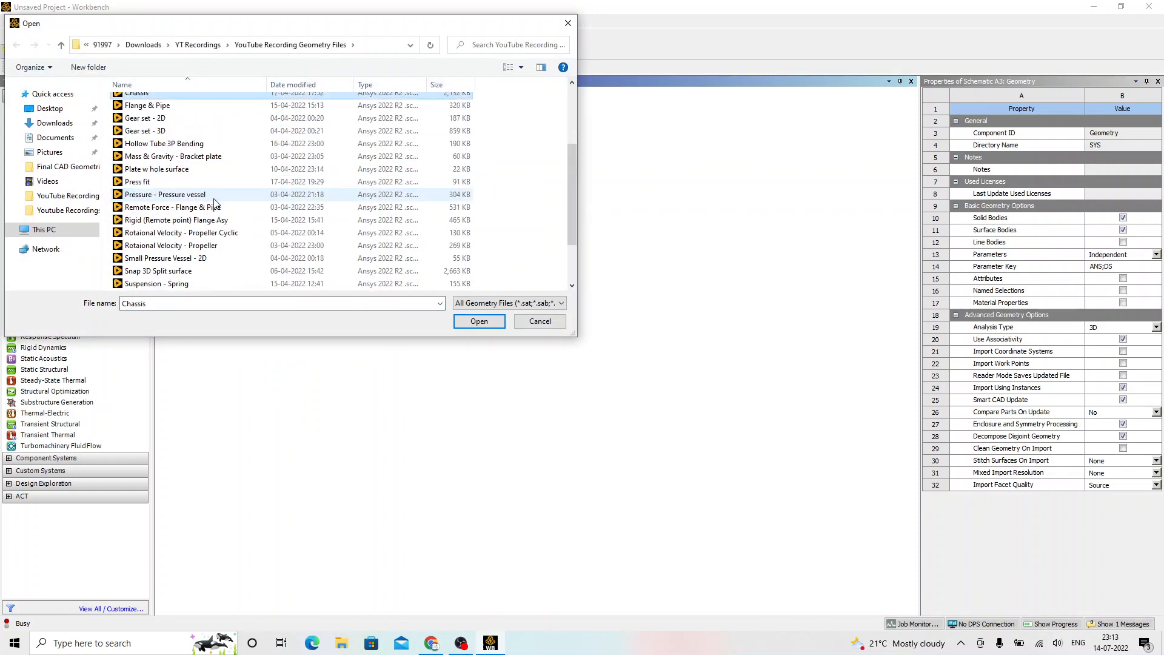
scroll(213, 202, "down", 1)
scroll(215, 202, "down", 1)
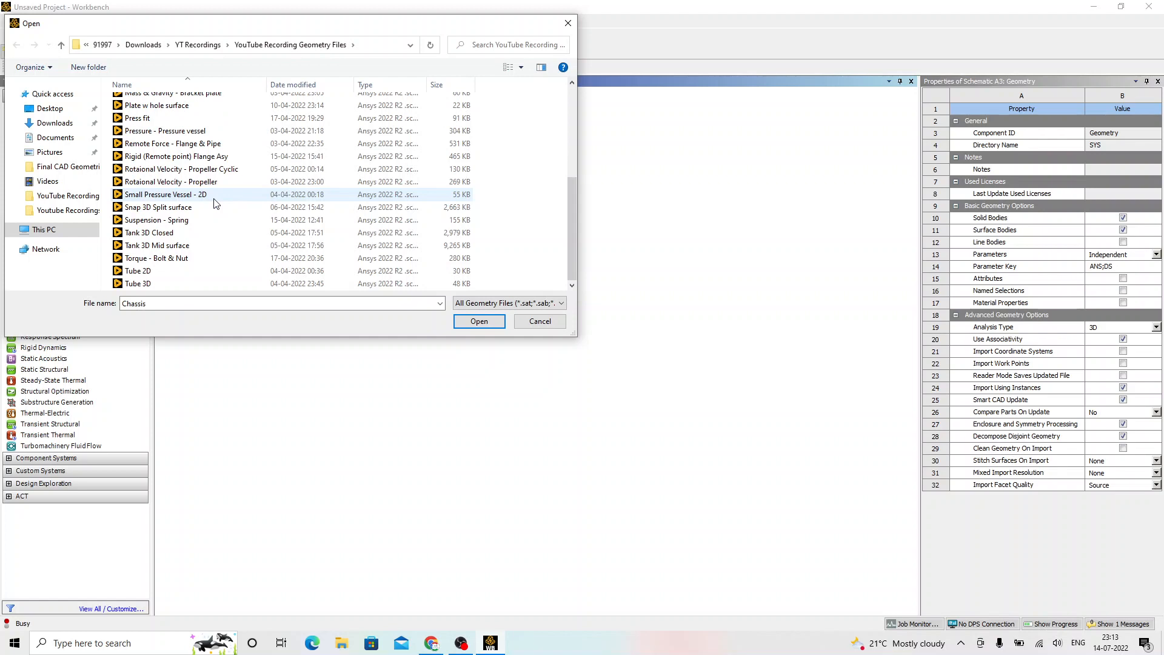
scroll(215, 202, "up", 1)
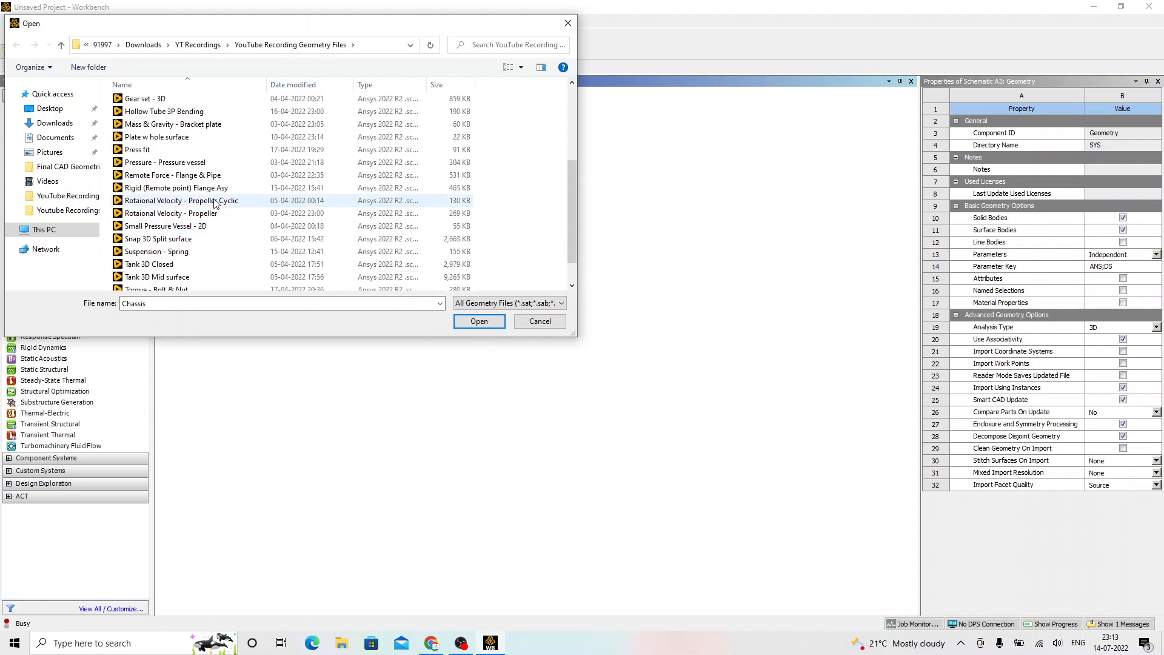
left_click(192, 162)
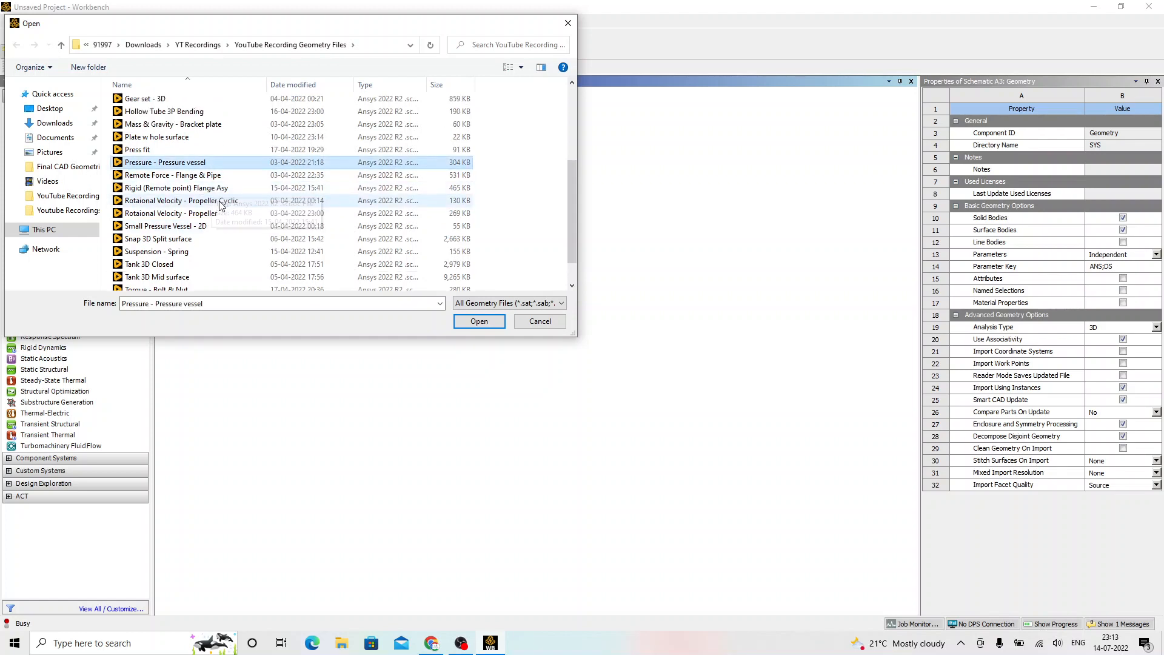
left_click(183, 240)
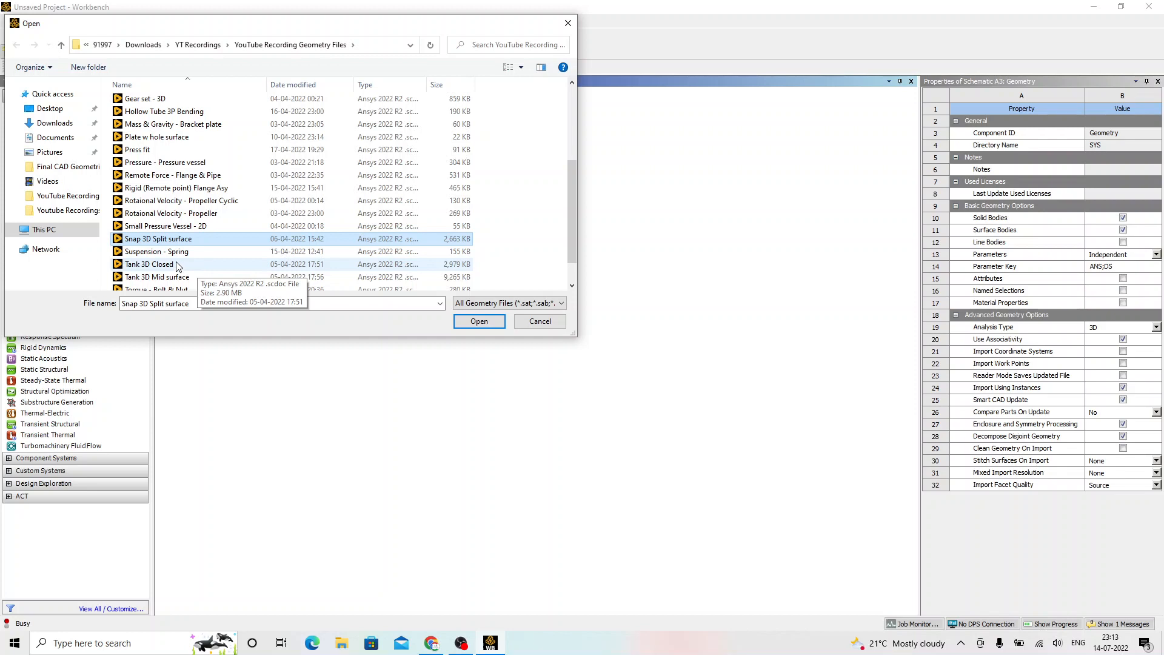
left_click(163, 227)
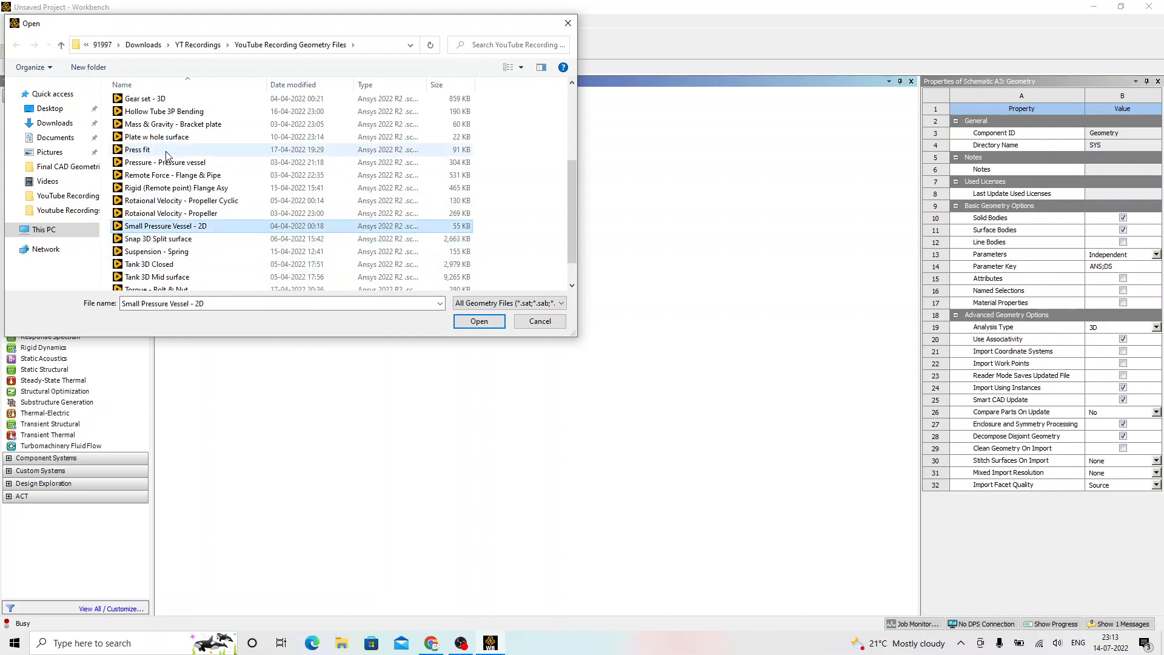
scroll(162, 152, "up", 5)
double_click(162, 101)
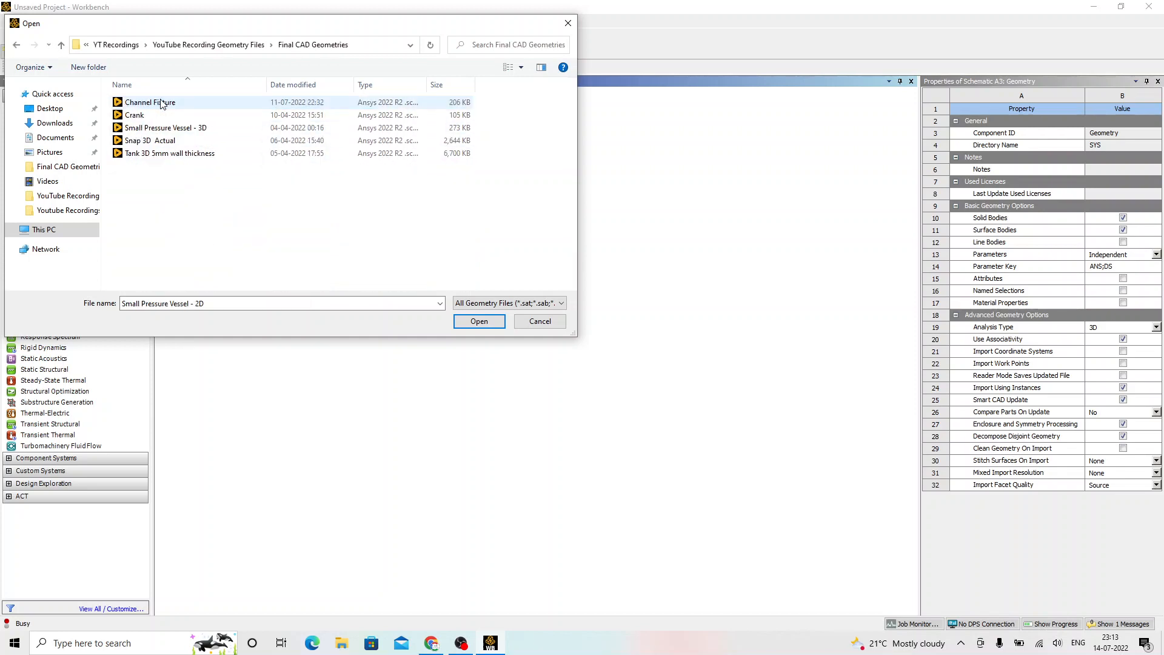
left_click(161, 129)
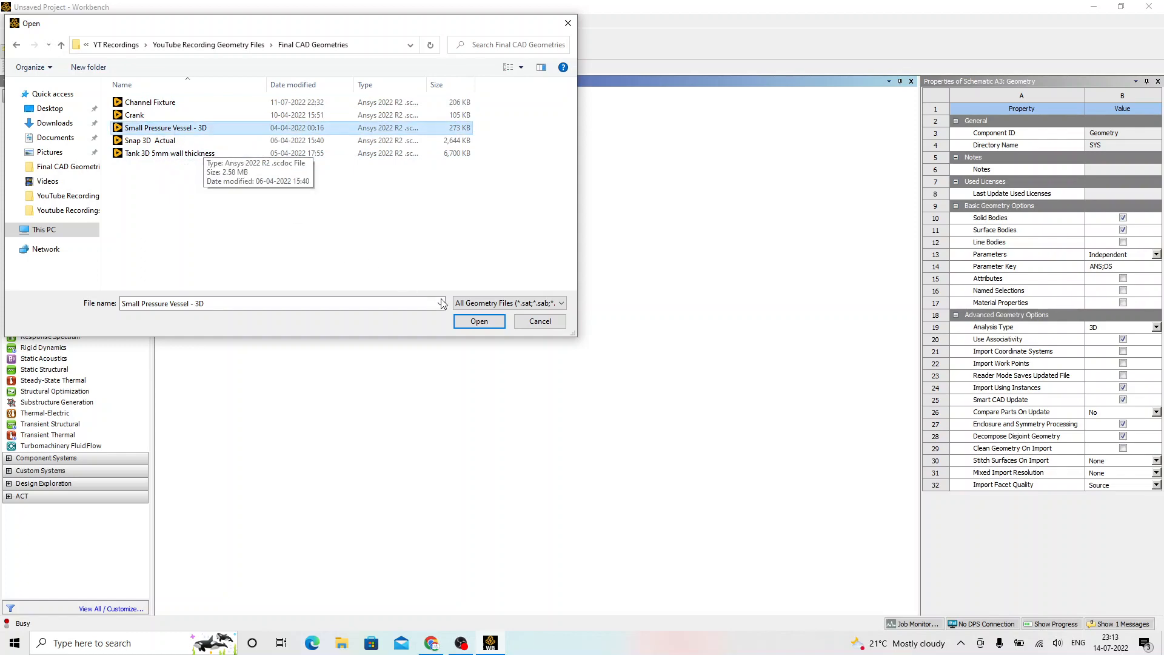
left_click(472, 323)
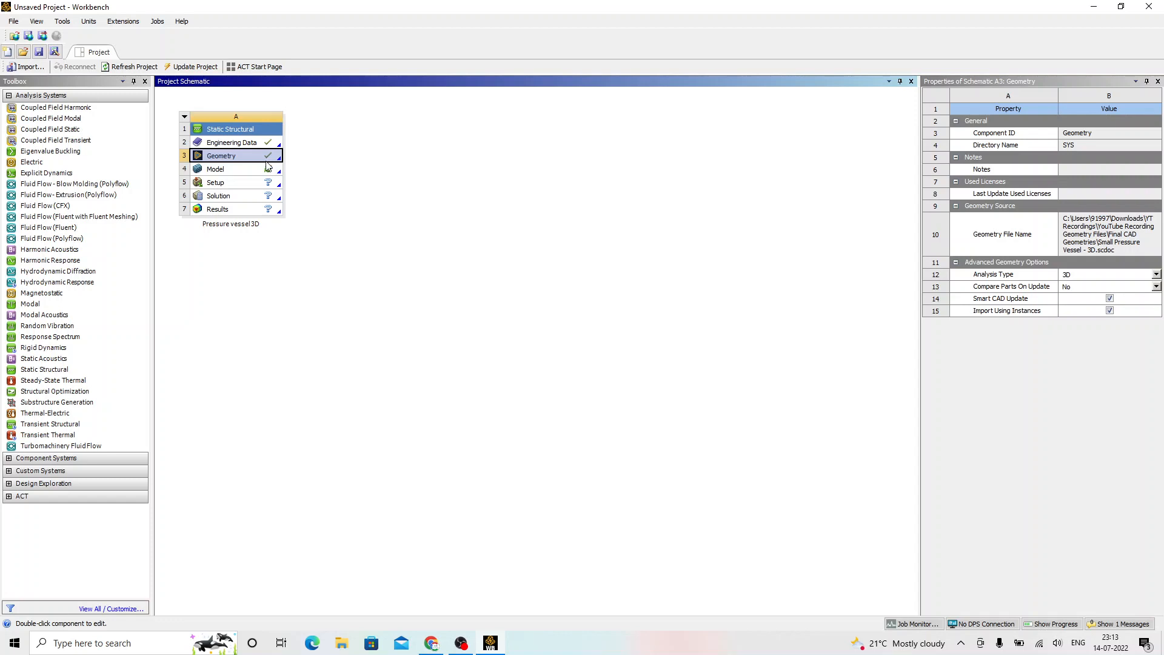
left_click(324, 167)
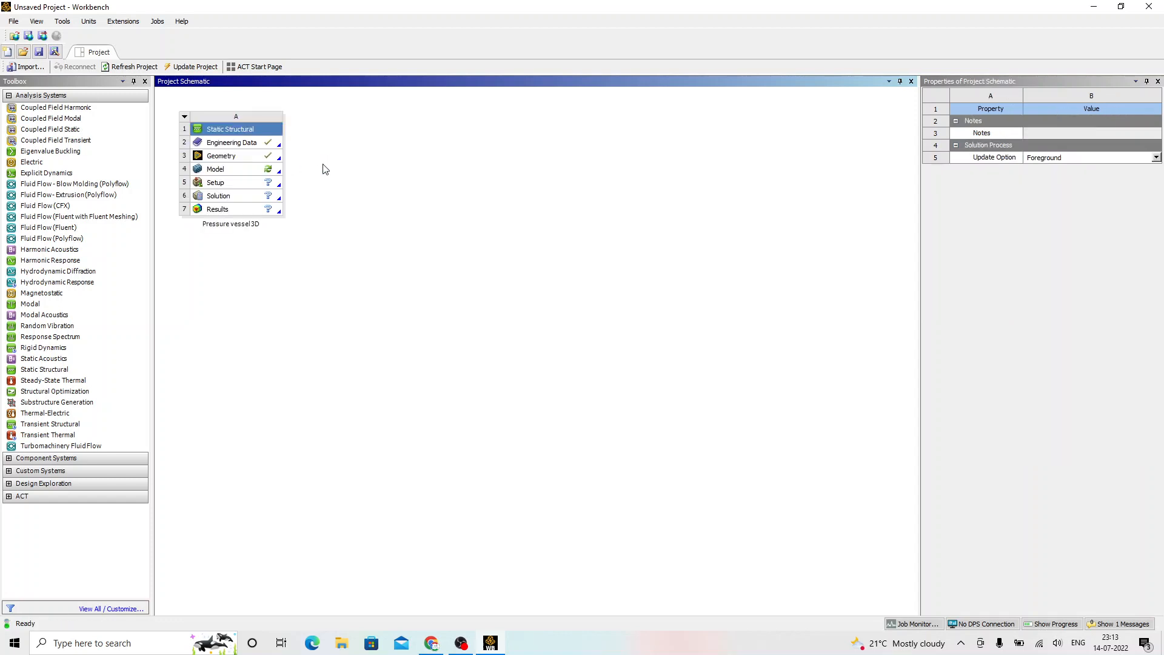
Step: Open the system's model in Mechanical and show the details of the imported vessel body
right_click(249, 174)
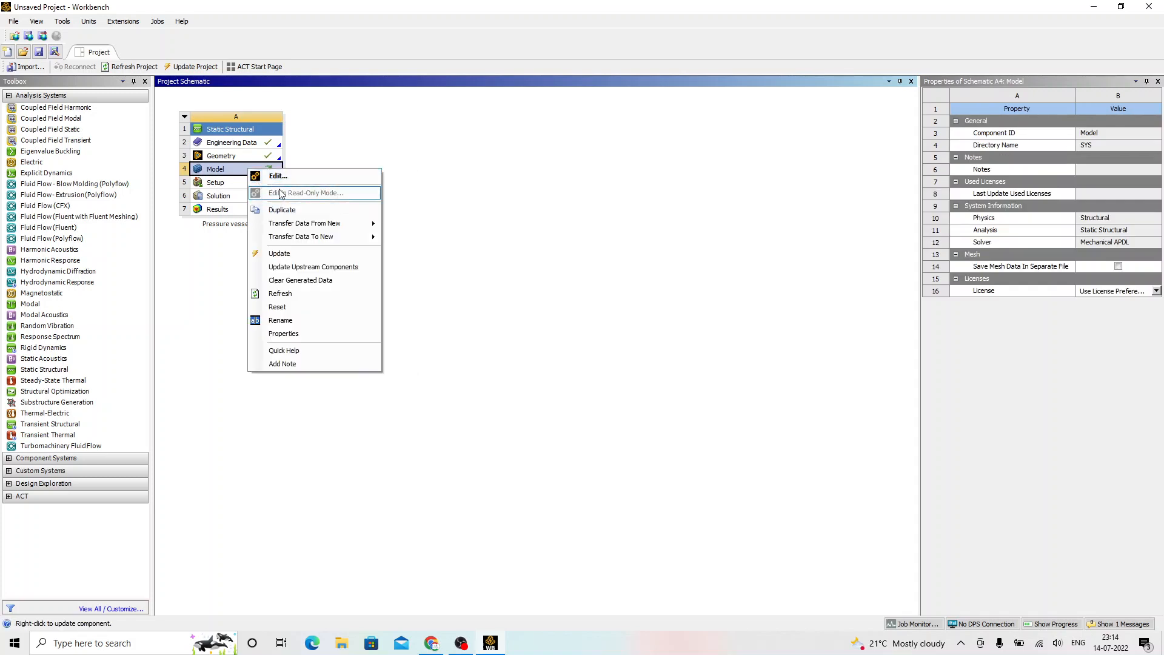
left_click(278, 176)
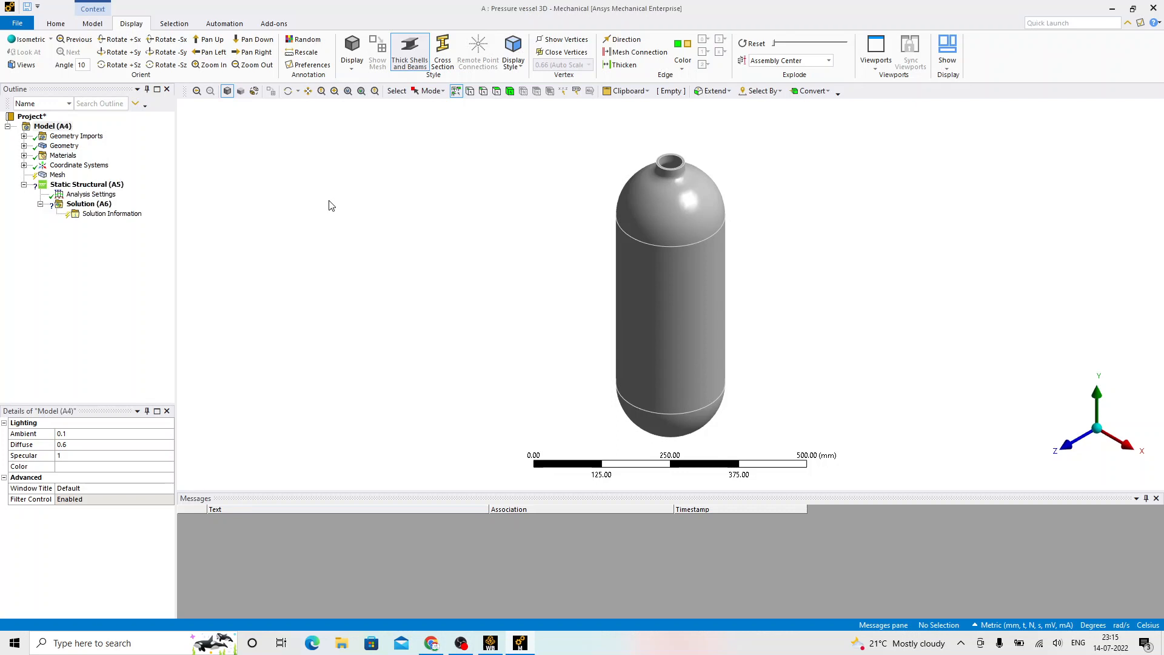
middle_click_drag(570, 247, 577, 304)
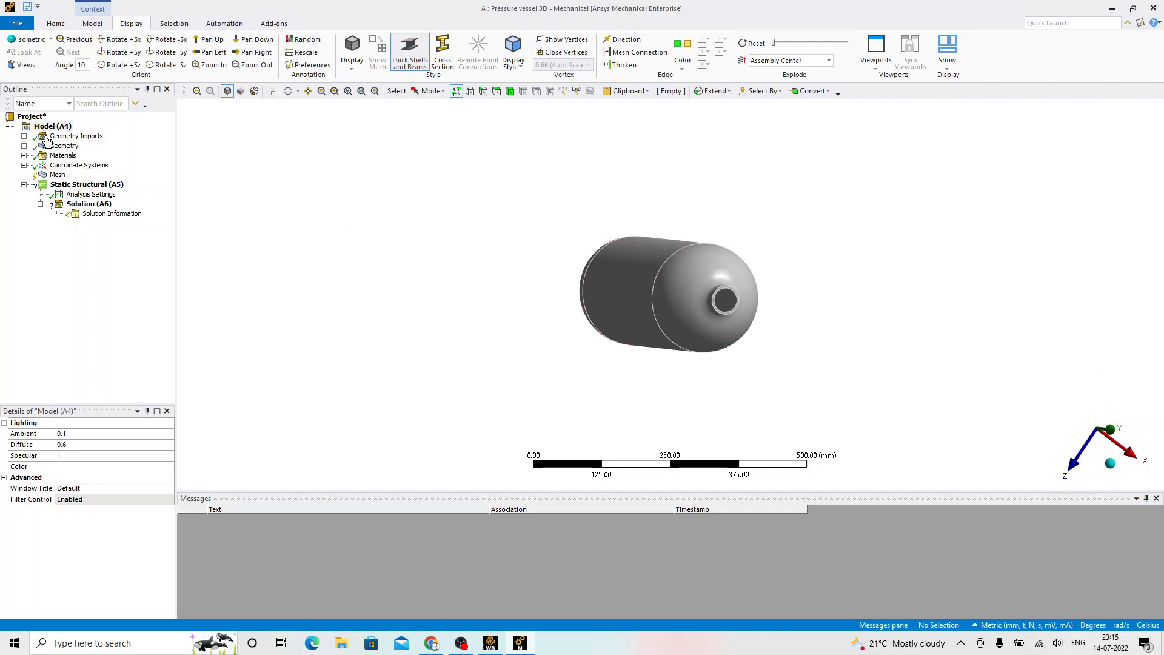
left_click(23, 146)
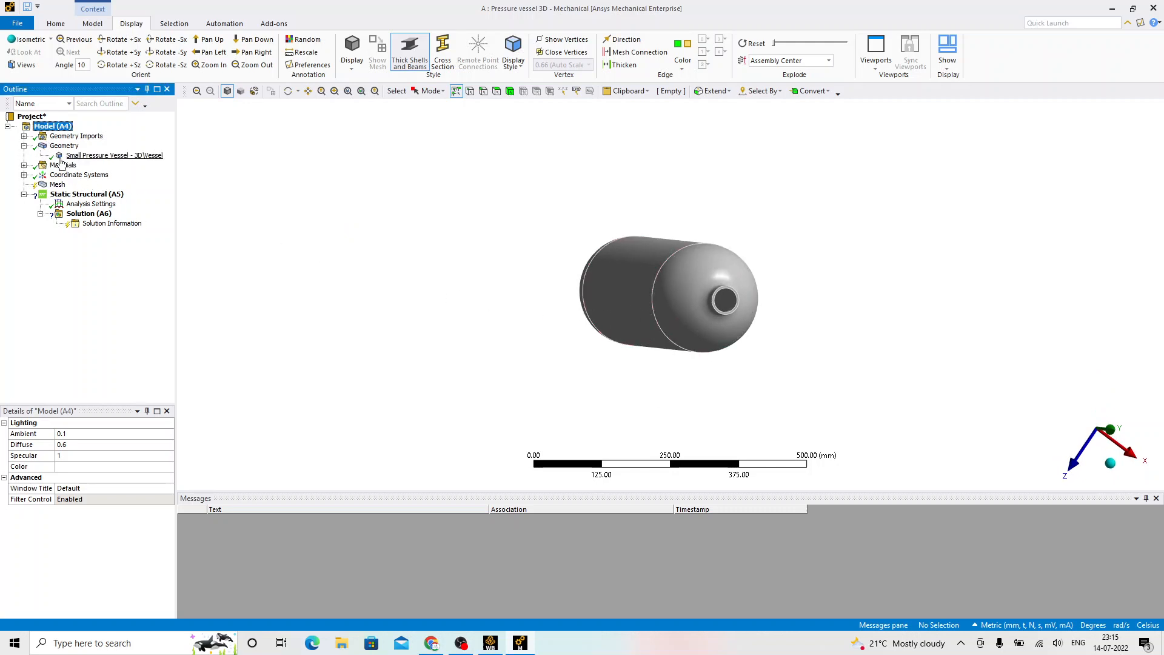
left_click(90, 157)
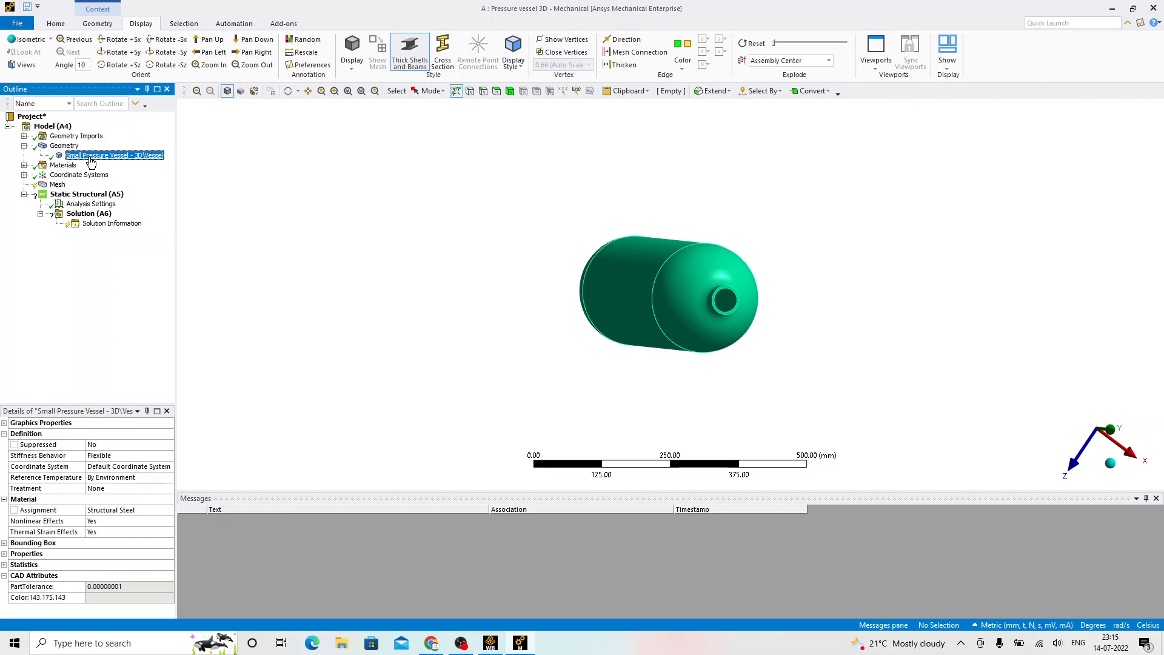
Step: Generate the pressure vessel's mesh with the default element size
right_click(57, 186)
left_click(94, 225)
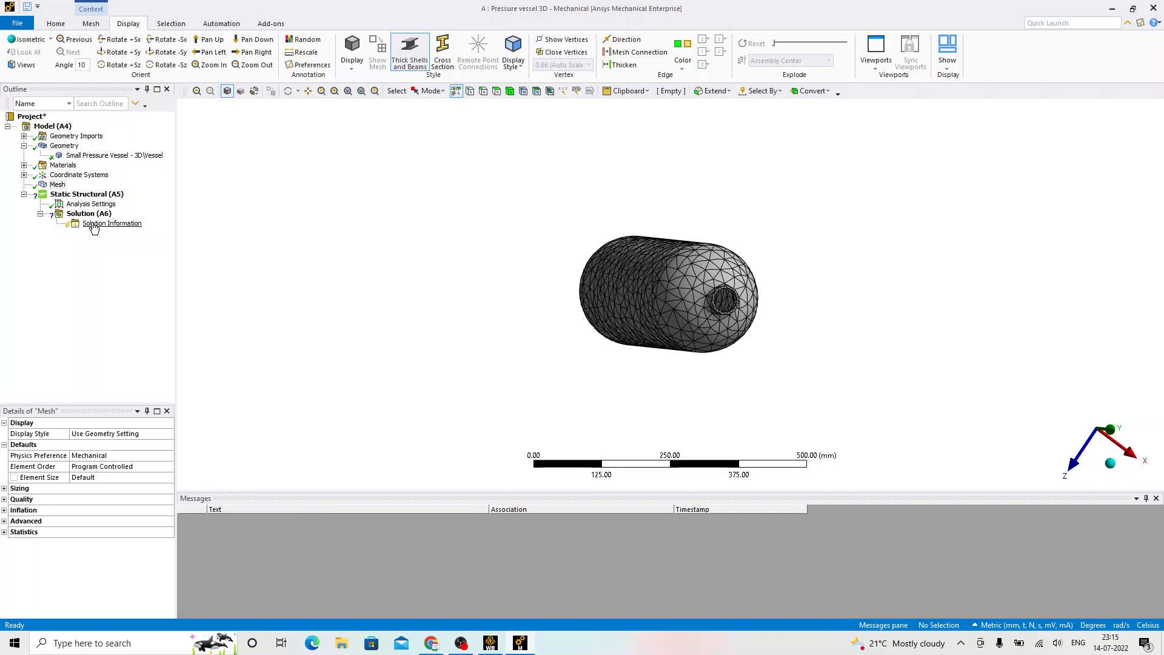
scroll(806, 226, "up", 3)
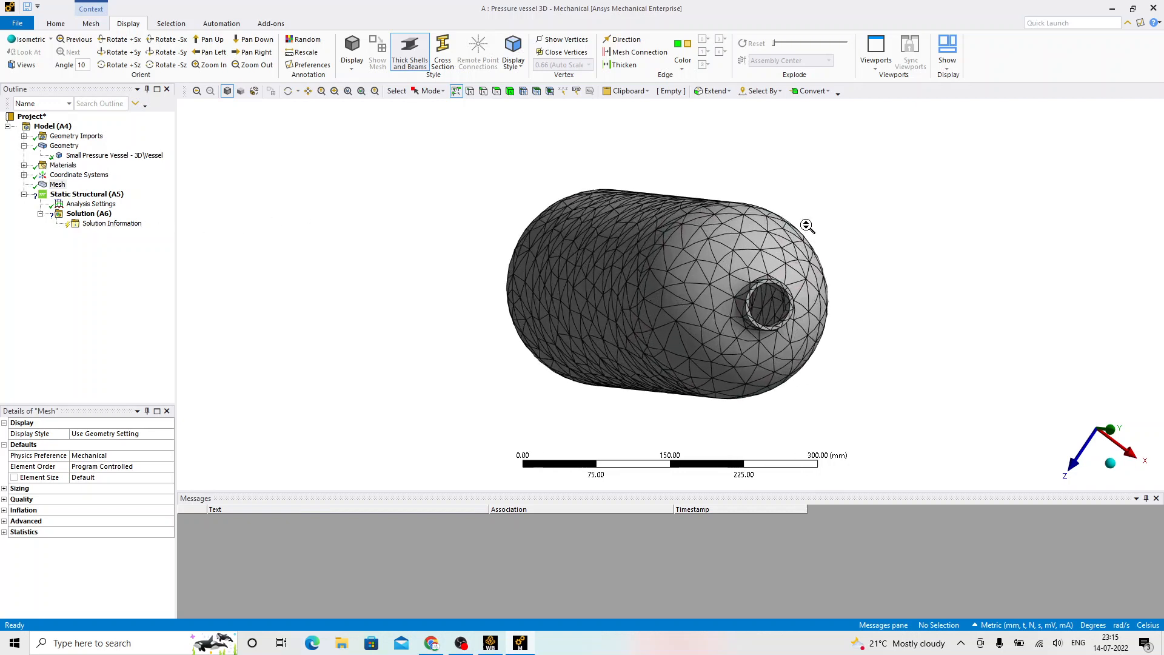
scroll(807, 226, "up", 1)
middle_click_drag(773, 273, 596, 292, "ctrl")
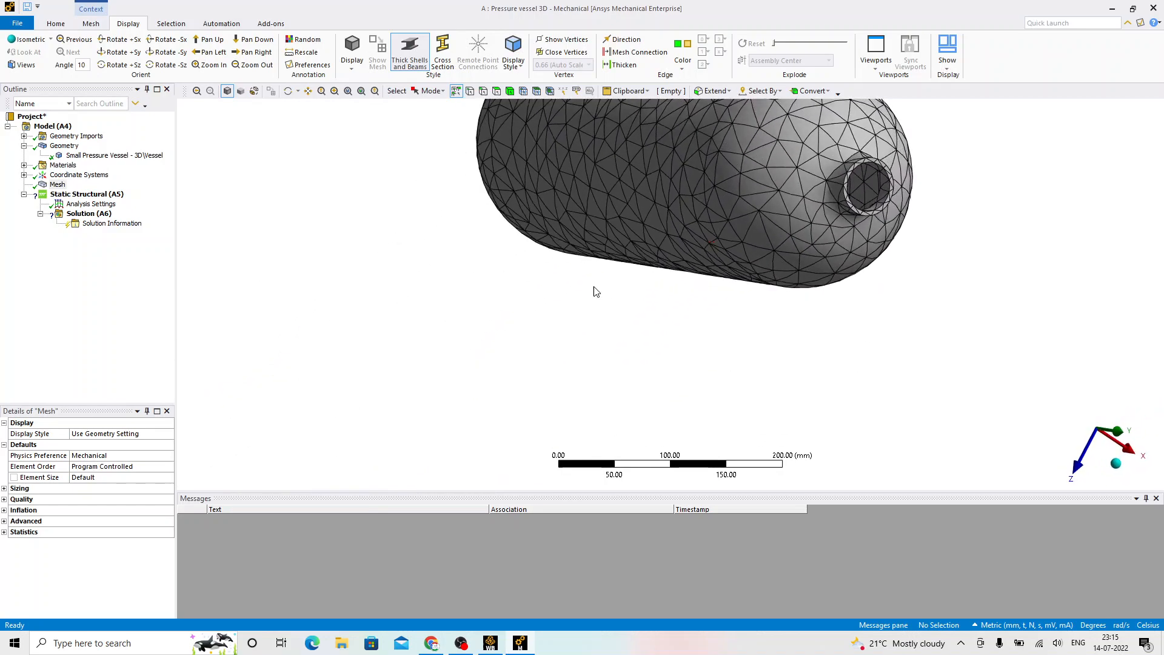
middle_click_drag(672, 236, 510, 341, "ctrl")
scroll(606, 296, "up", 2)
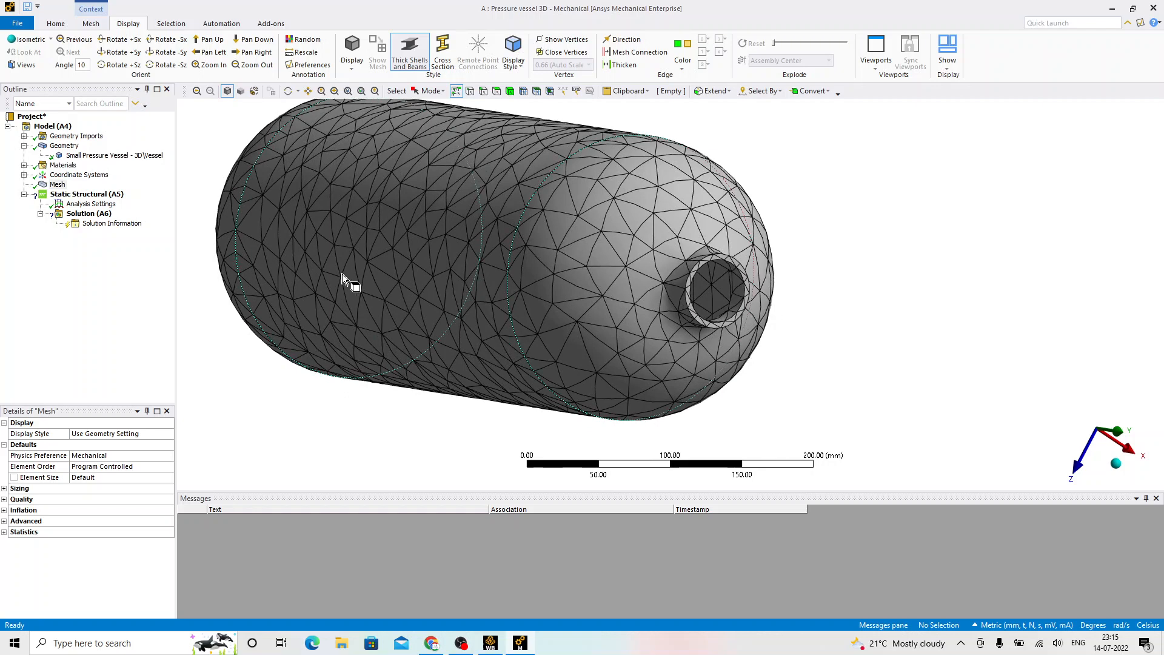
Step: Compare the vessel geometry with its mesh and examine individual elements on the dome and neck using element selection
left_click(65, 146)
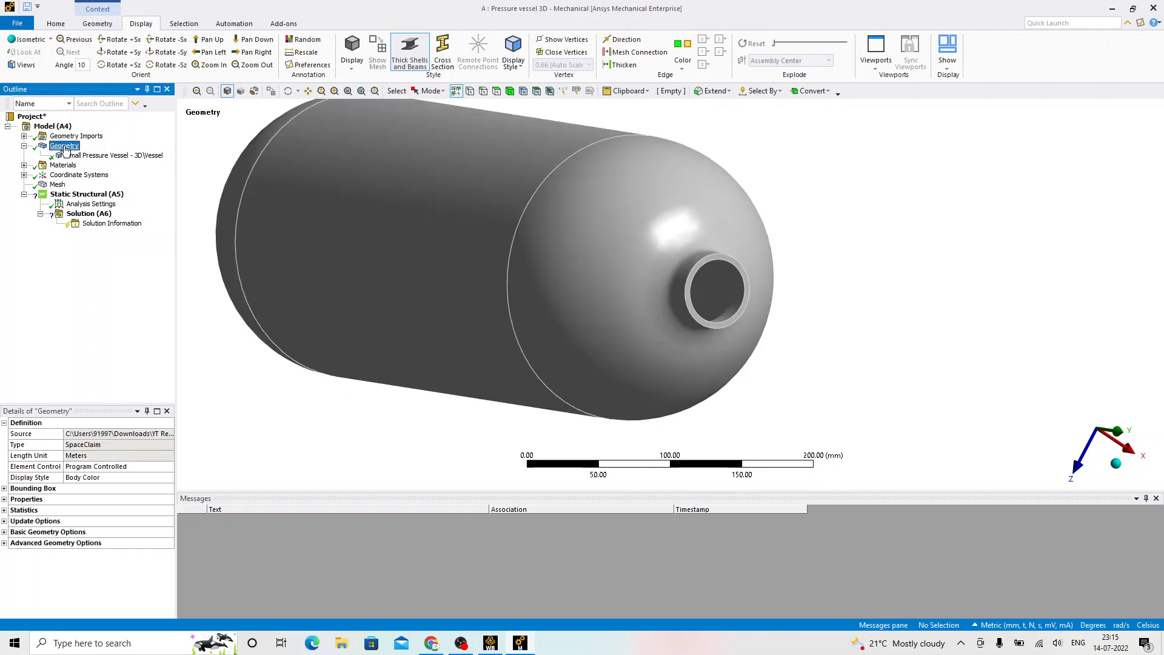
left_click(58, 184)
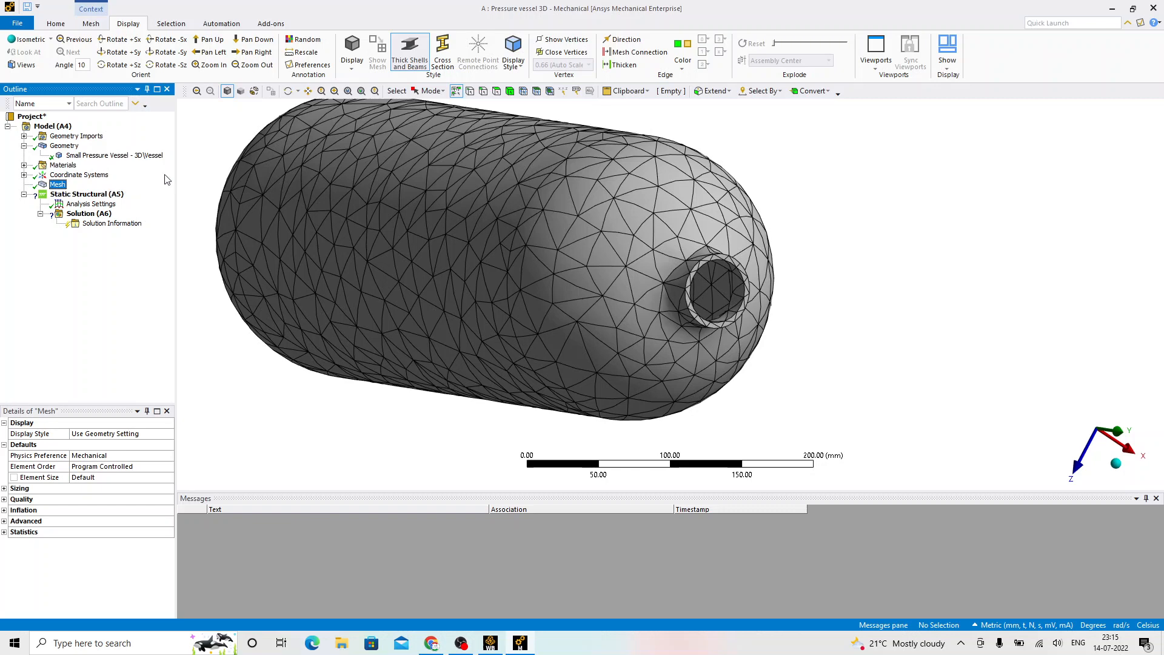
middle_click_drag(611, 155, 528, 187, "ctrl")
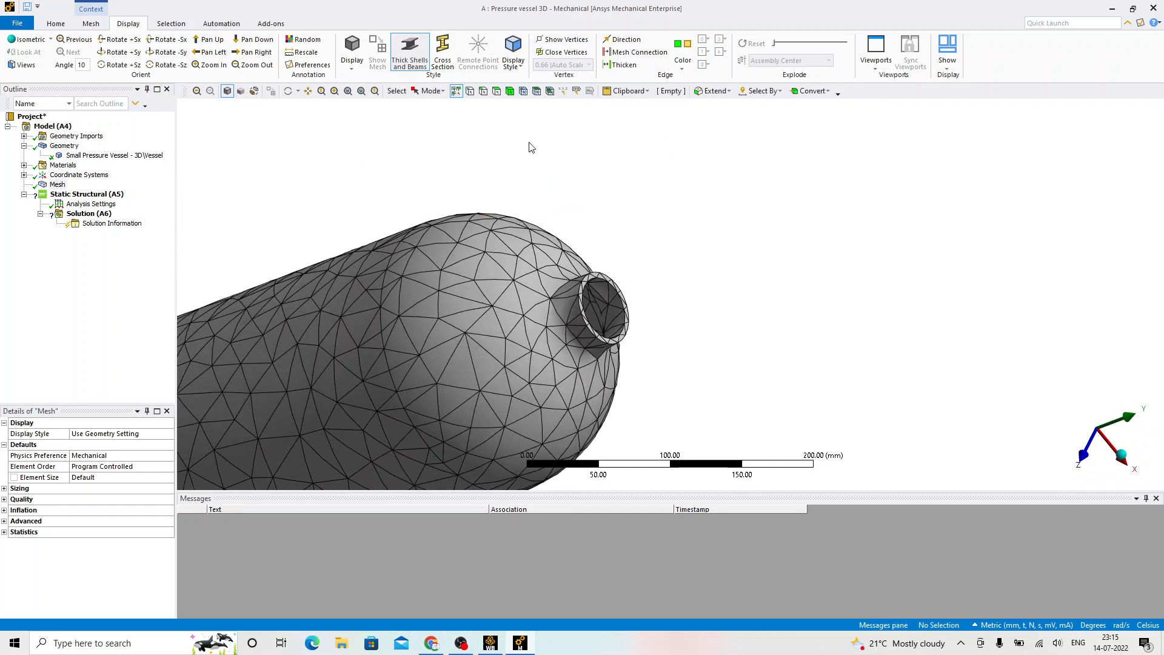
left_click(552, 91)
left_click(539, 283)
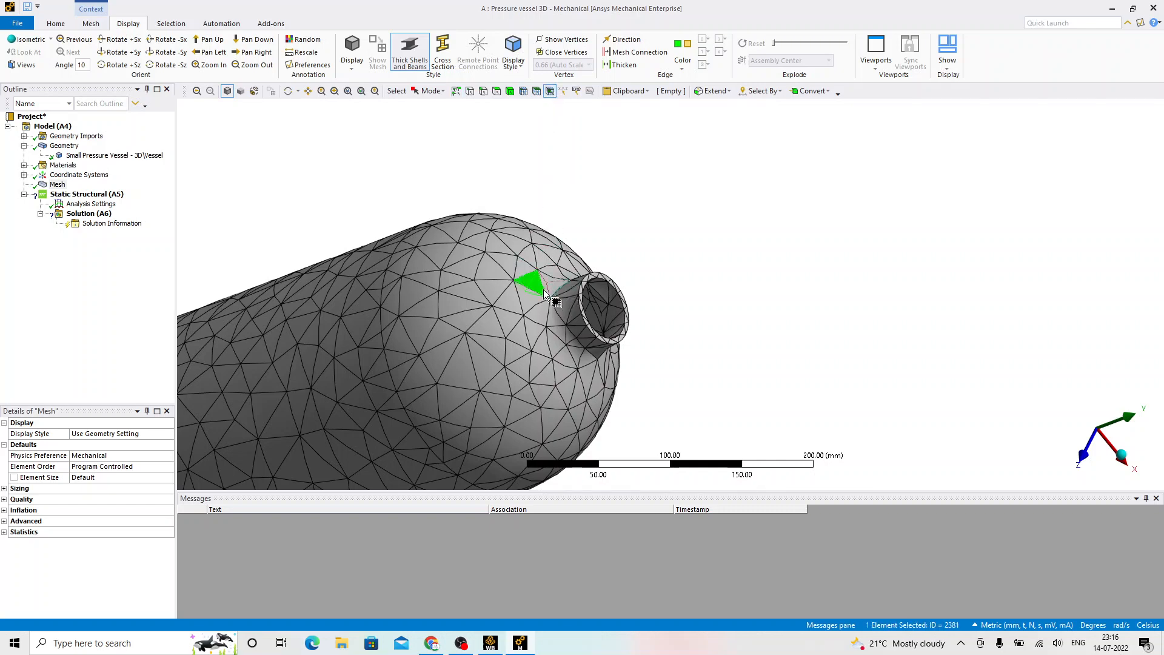
middle_click_drag(538, 283, 490, 267)
scroll(520, 288, "up", 3)
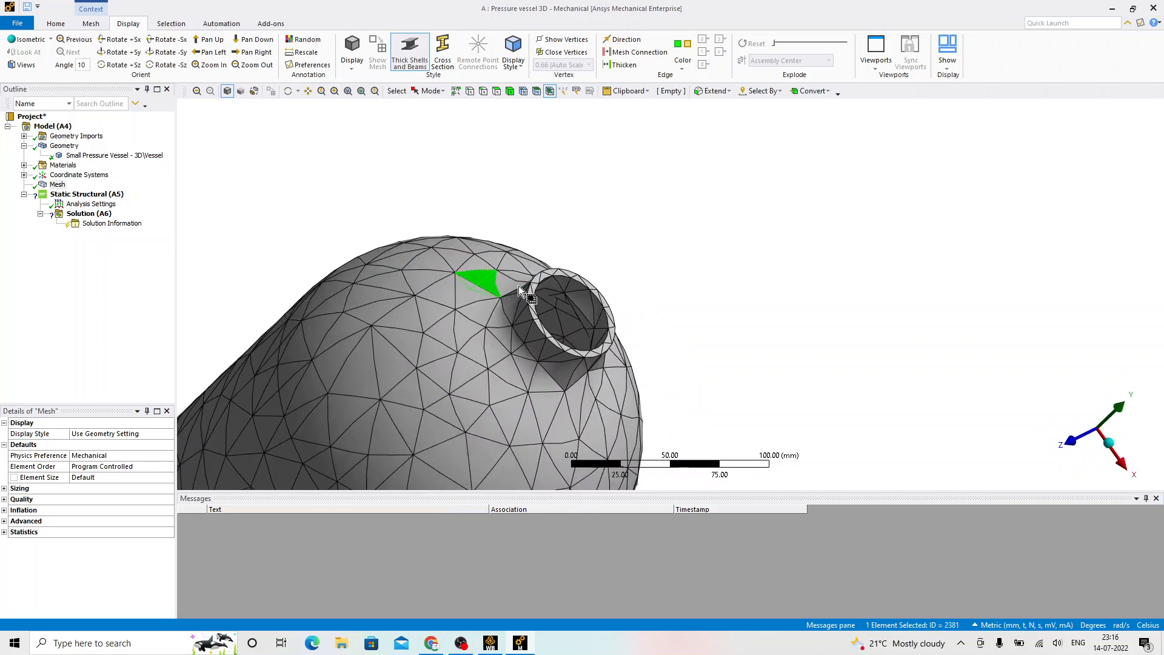
scroll(495, 304, "up", 1)
left_click(482, 307)
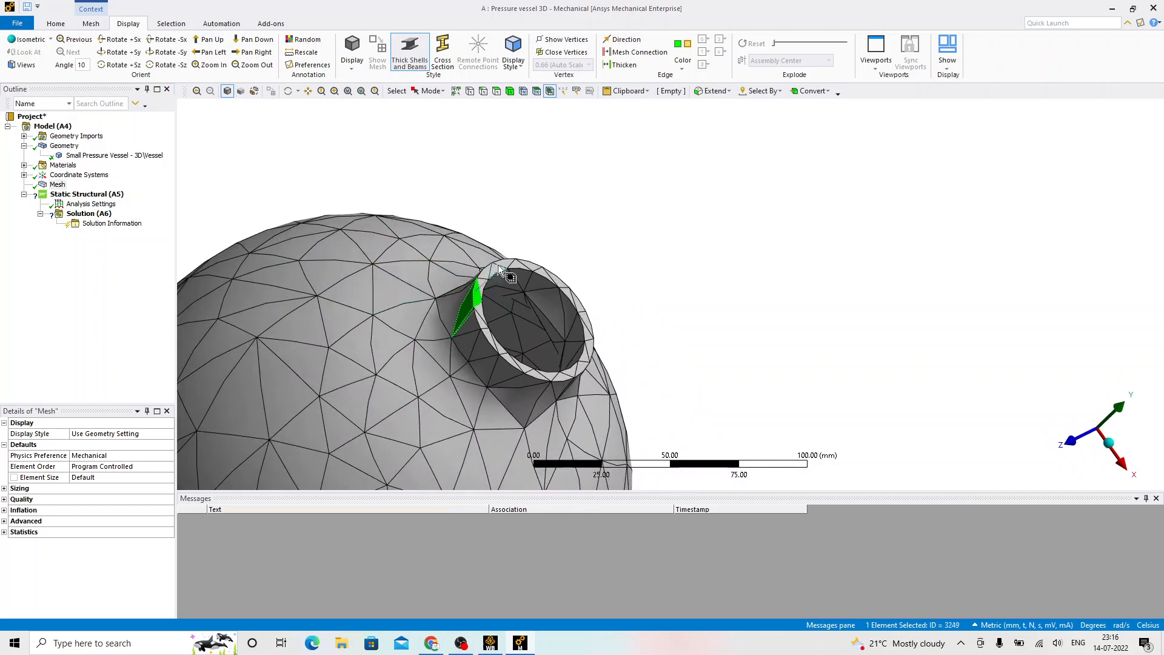
Step: Examine the mesh around the vessel's neck, clear the element selection and return to body selection
middle_click_drag(480, 263, 481, 299)
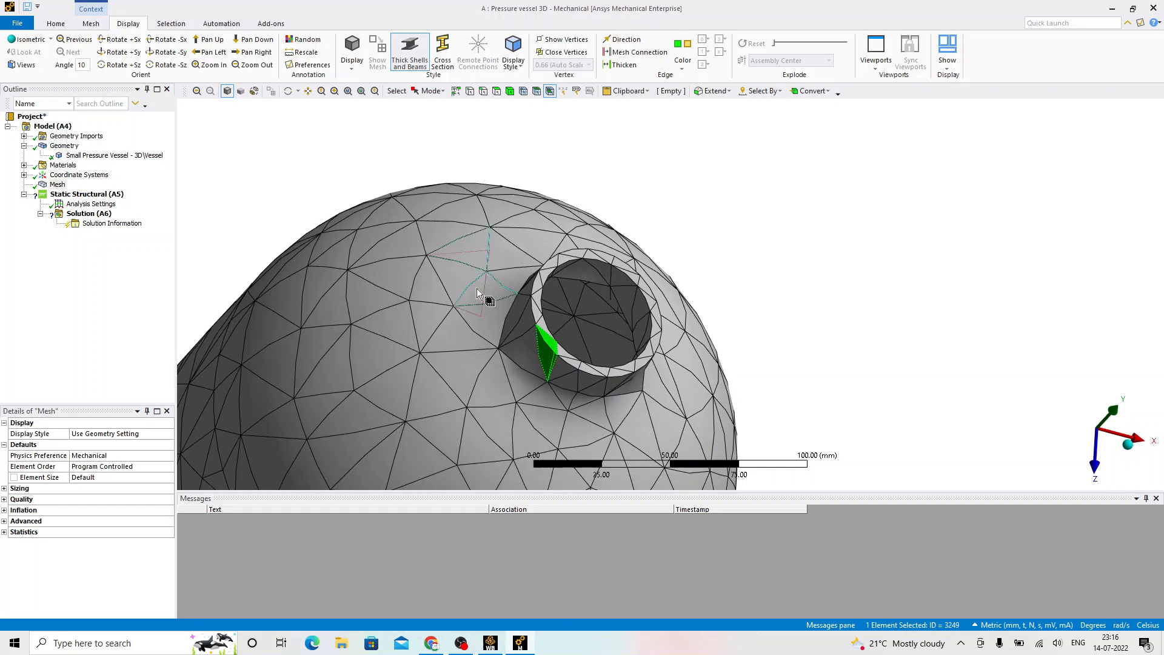
left_click(621, 188)
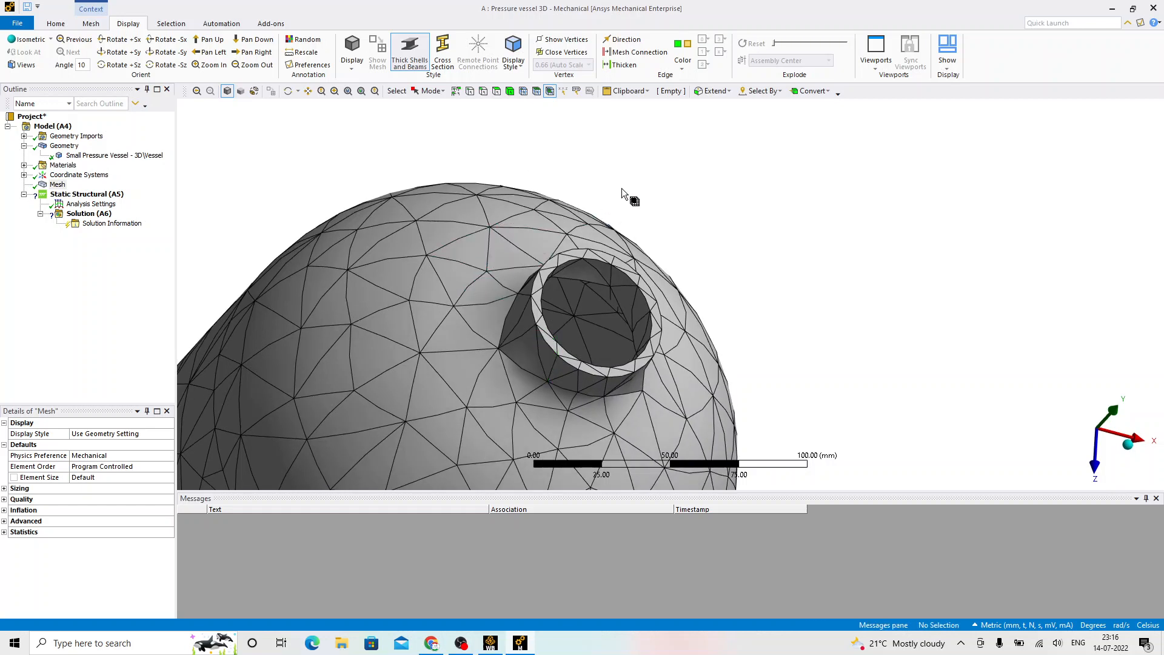
scroll(623, 188, "down", 4)
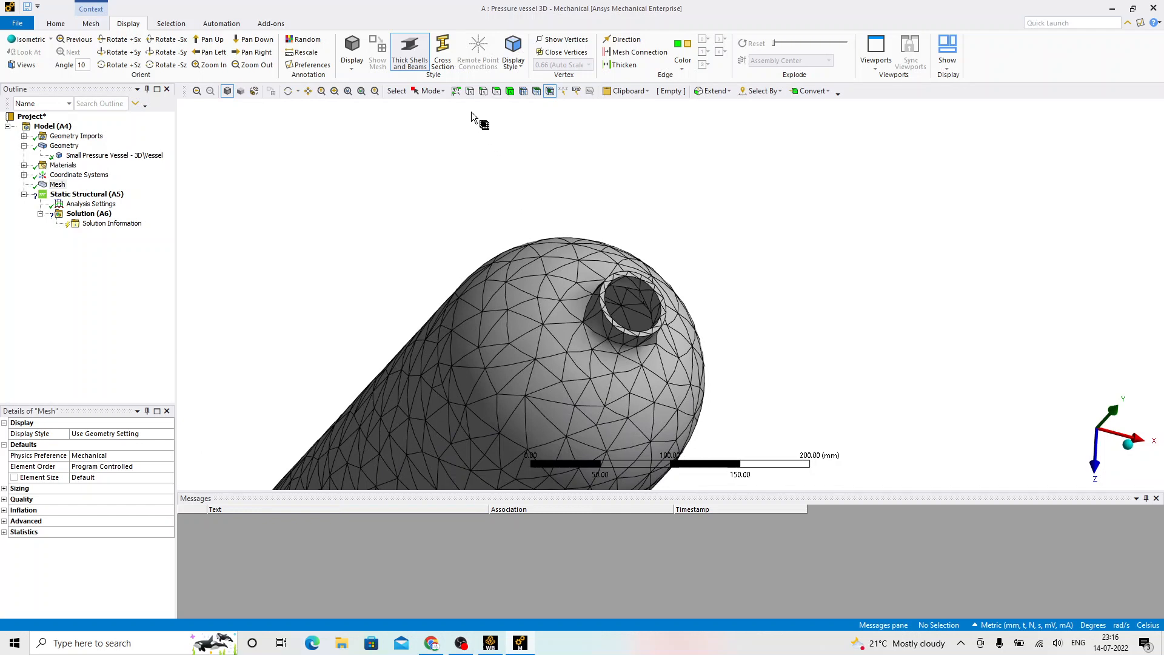
left_click(509, 91)
Step: Insert a pressure load and scope it to the vessel's three inner faces
right_click(91, 195)
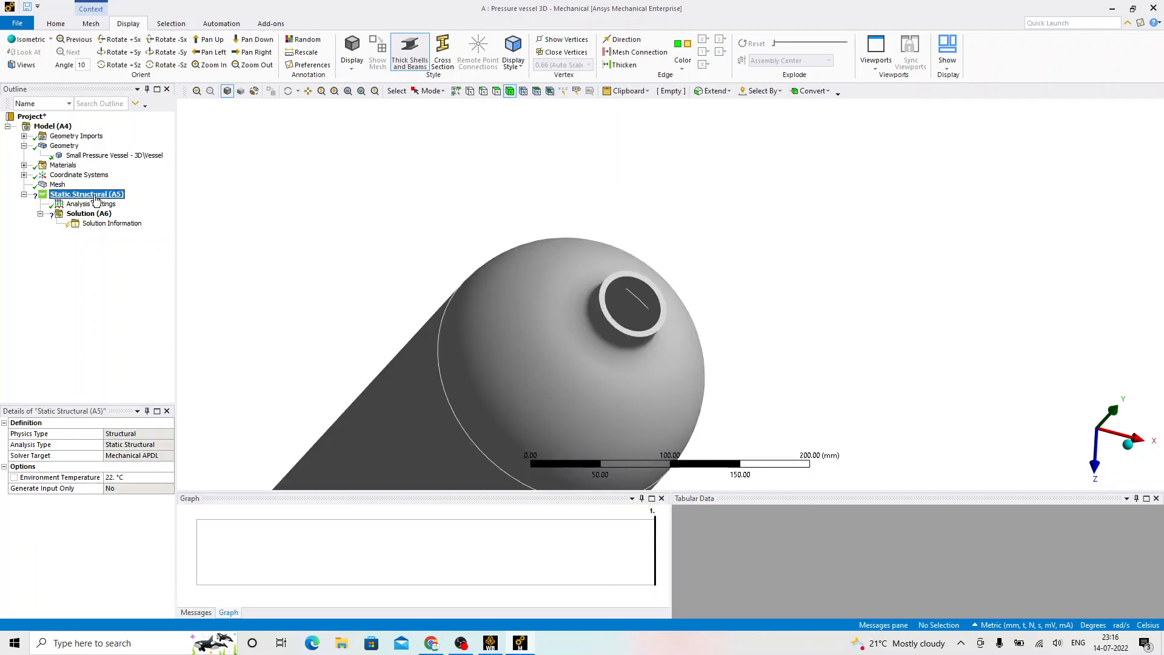
mouse_move(115, 201)
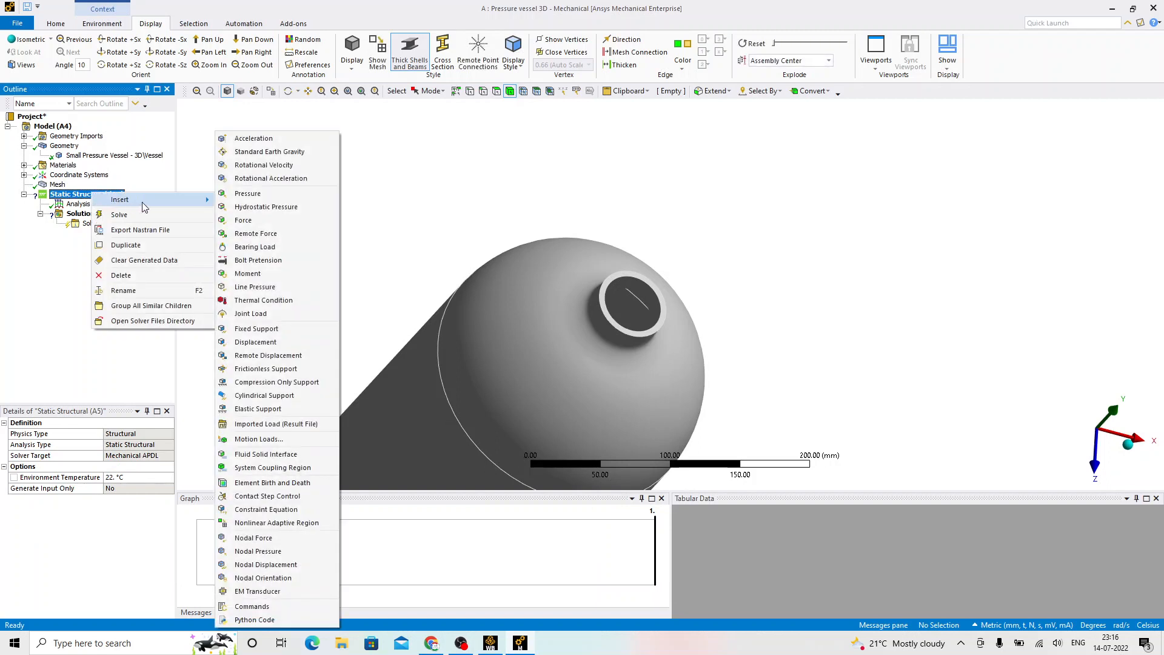
left_click(246, 200)
middle_click_drag(625, 280, 648, 154)
left_click(592, 290)
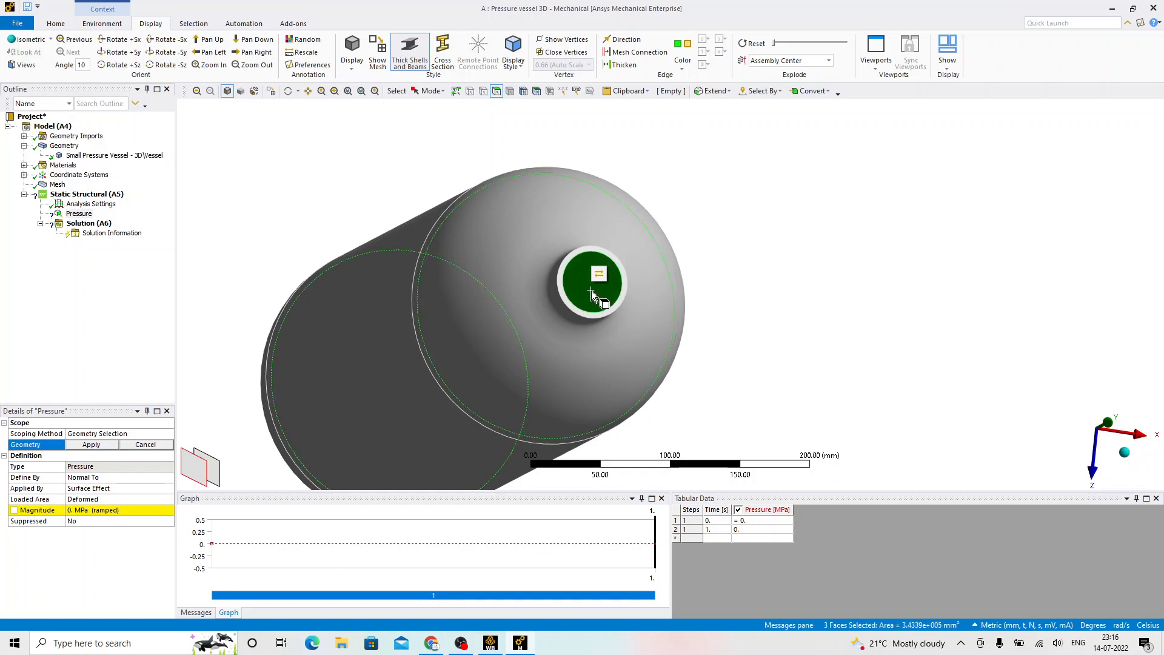
middle_click_drag(609, 297, 750, 297)
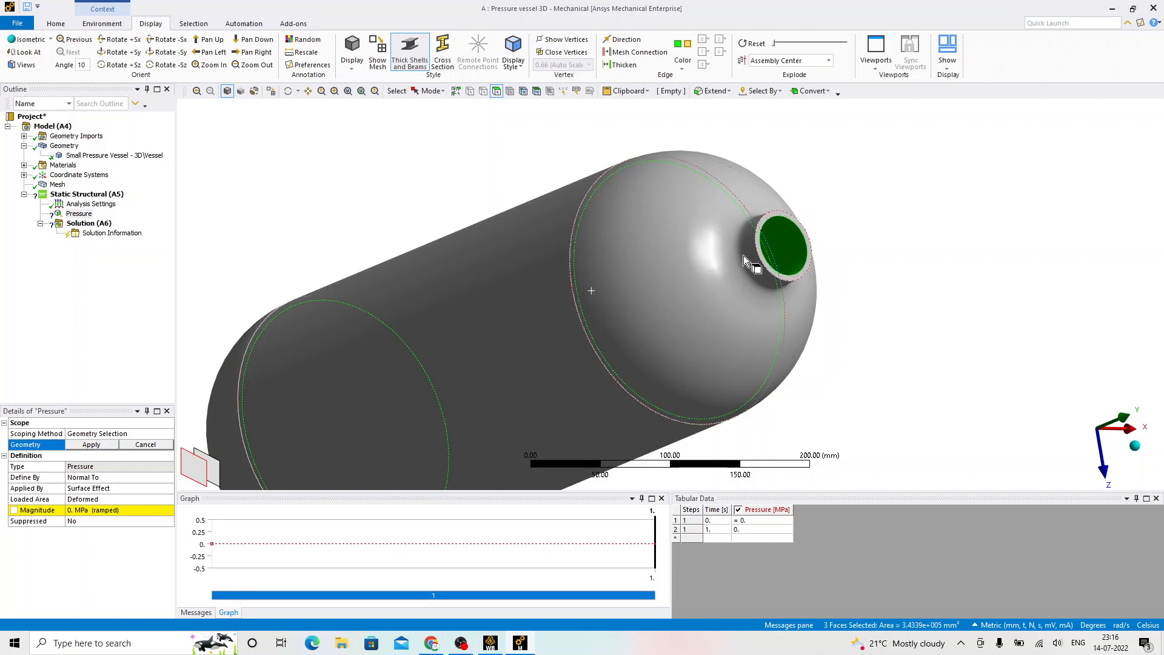
left_click(90, 446)
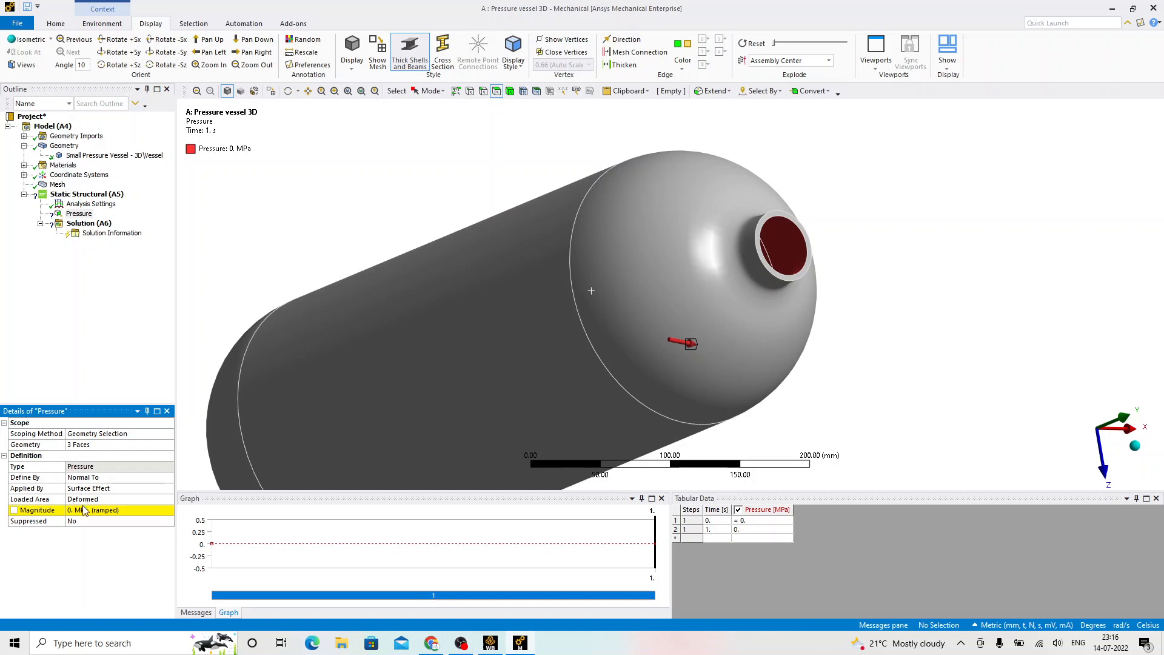
Step: Set the pressure load's magnitude to 0.25 MPa
left_click(100, 512)
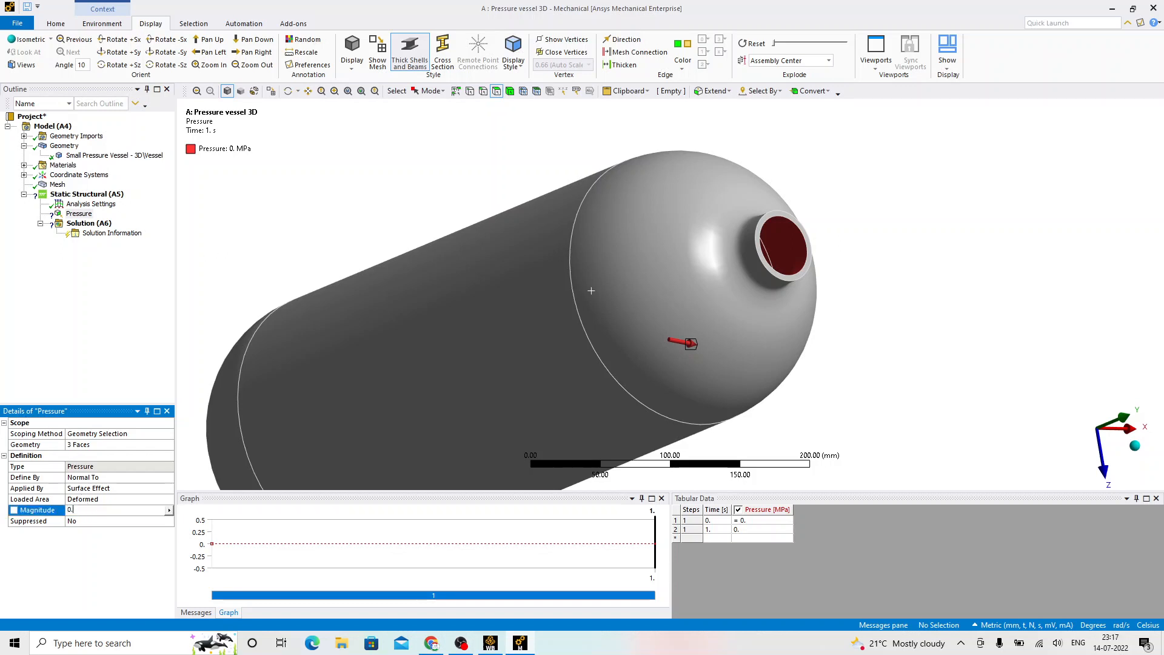
type("0.25")
key("Return")
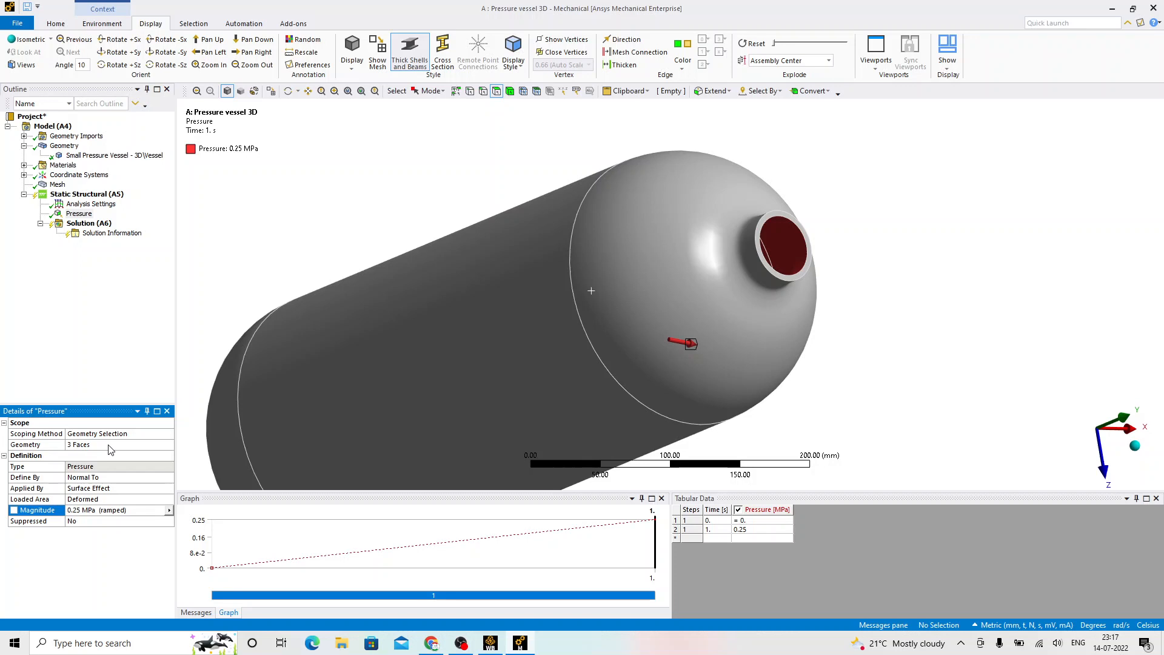
Step: Try to solve the analysis with only the pressure load applied
left_click(89, 224)
right_click(95, 229)
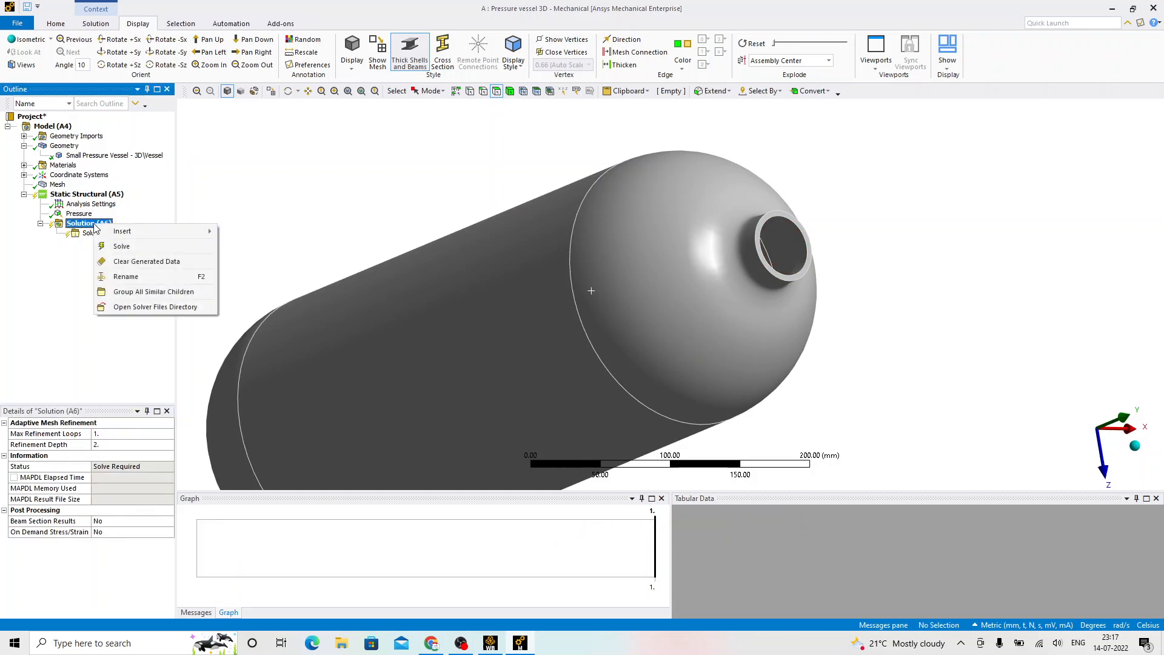
left_click(144, 249)
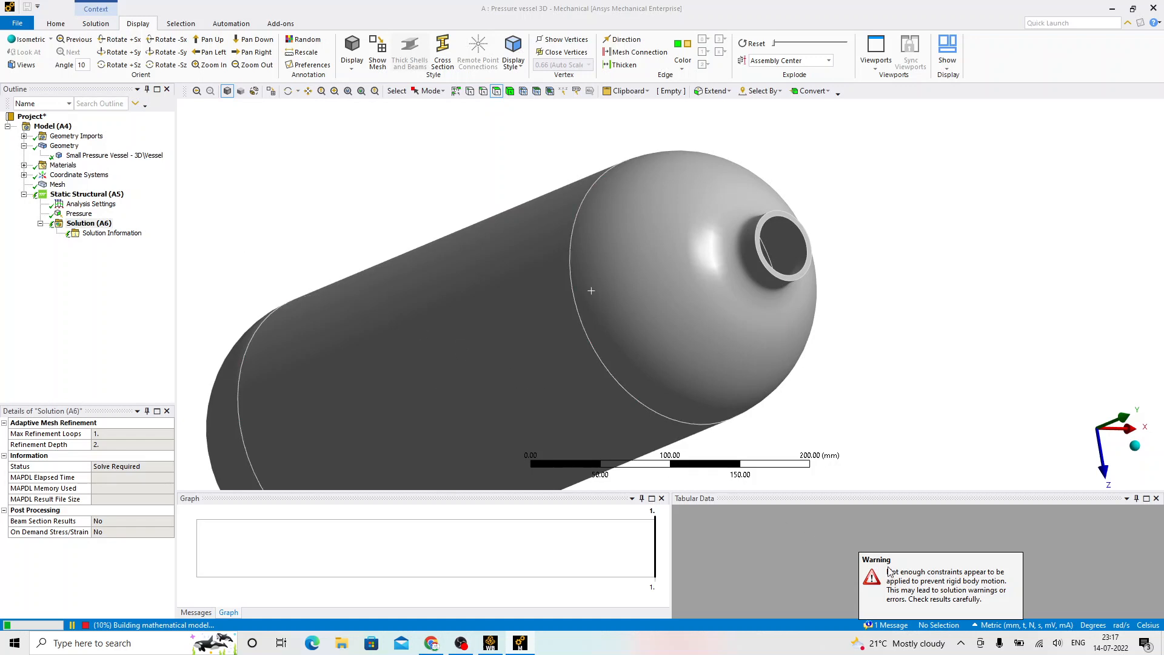
left_click(942, 586)
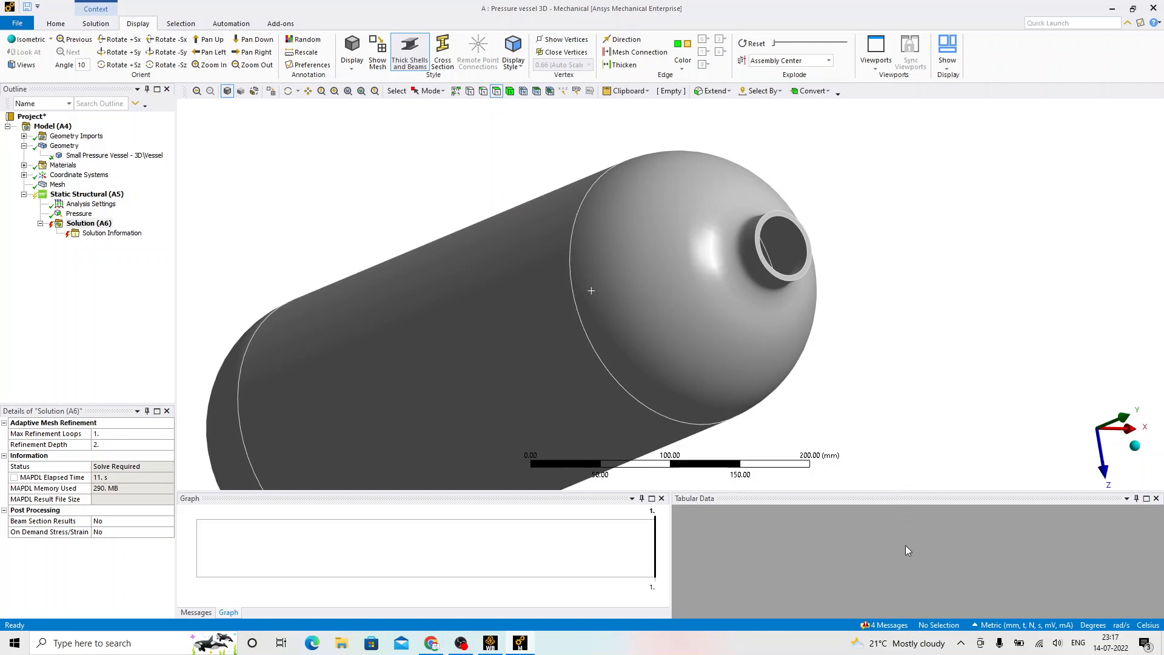
Step: Open the solver messages and read the full text of the first error
left_click(888, 629)
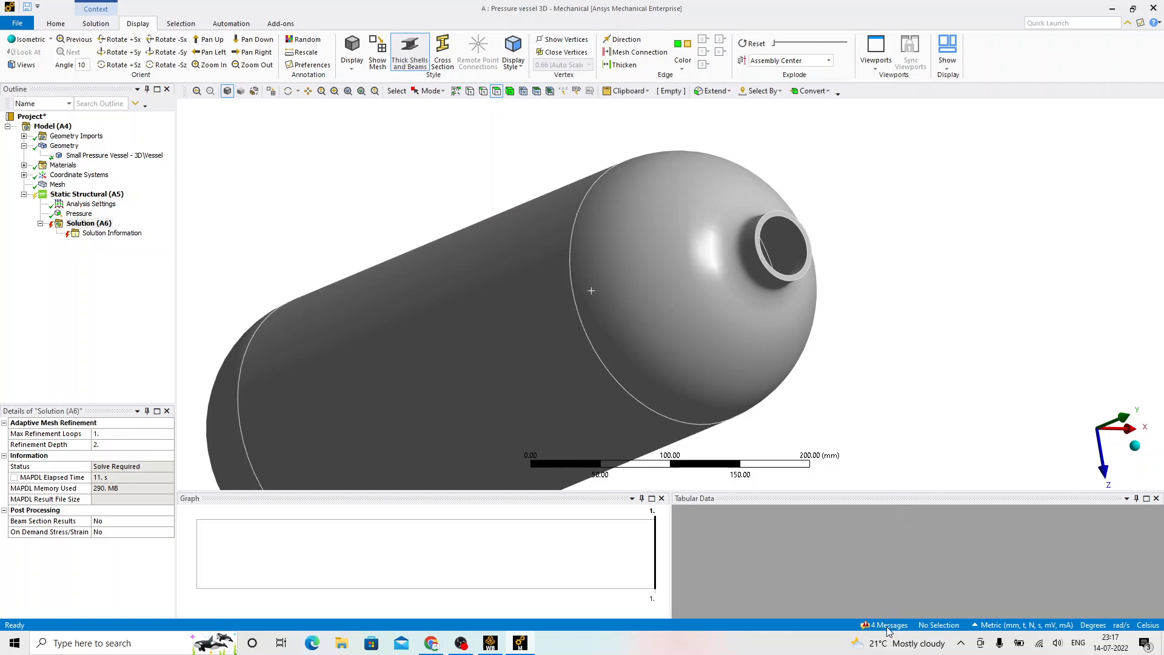
left_click(888, 629)
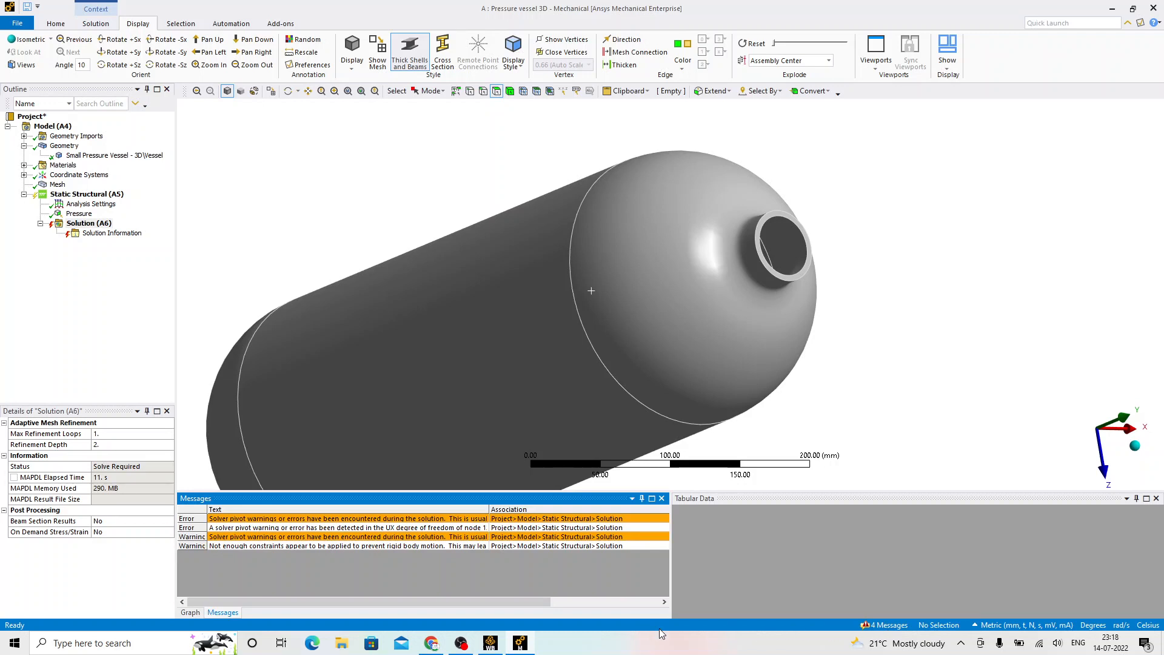
double_click(223, 523)
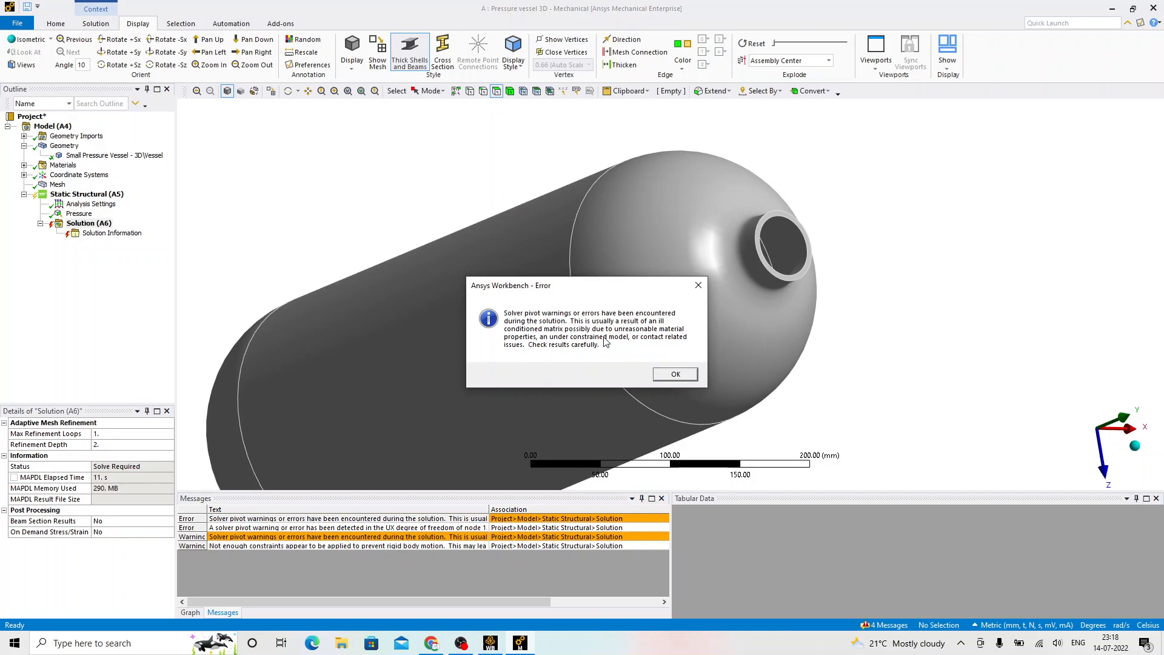
left_click(676, 375)
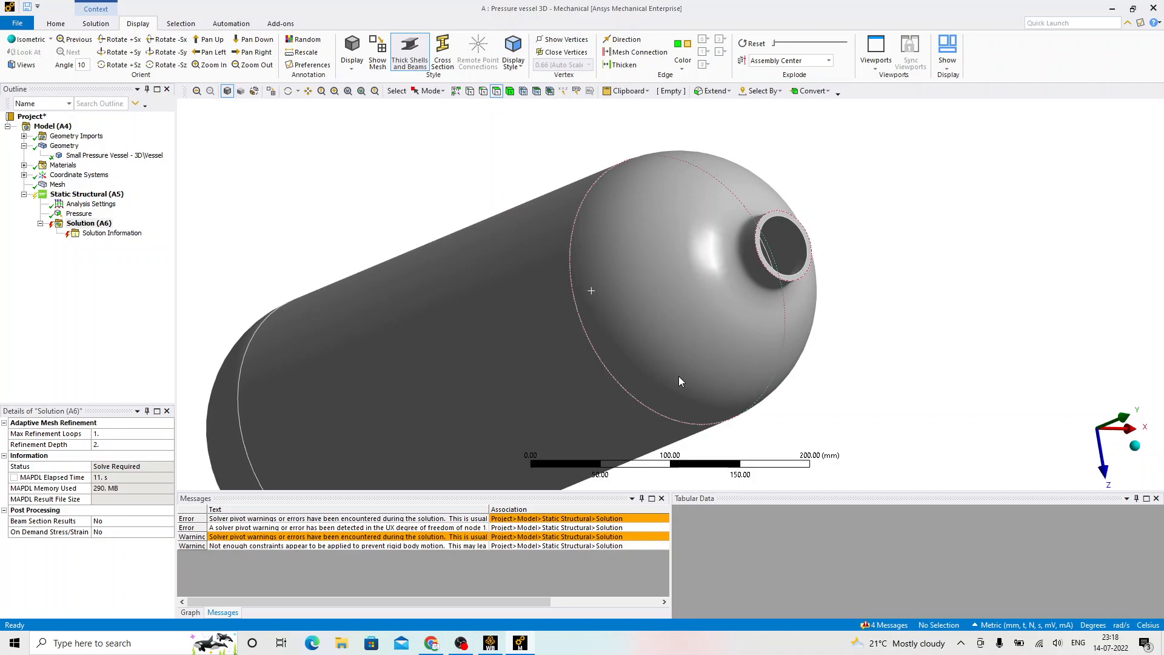
Step: Check the problem statement slide for the 3D model's support condition, and return to Mechanical
key("alt+Tab")
left_click(656, 358)
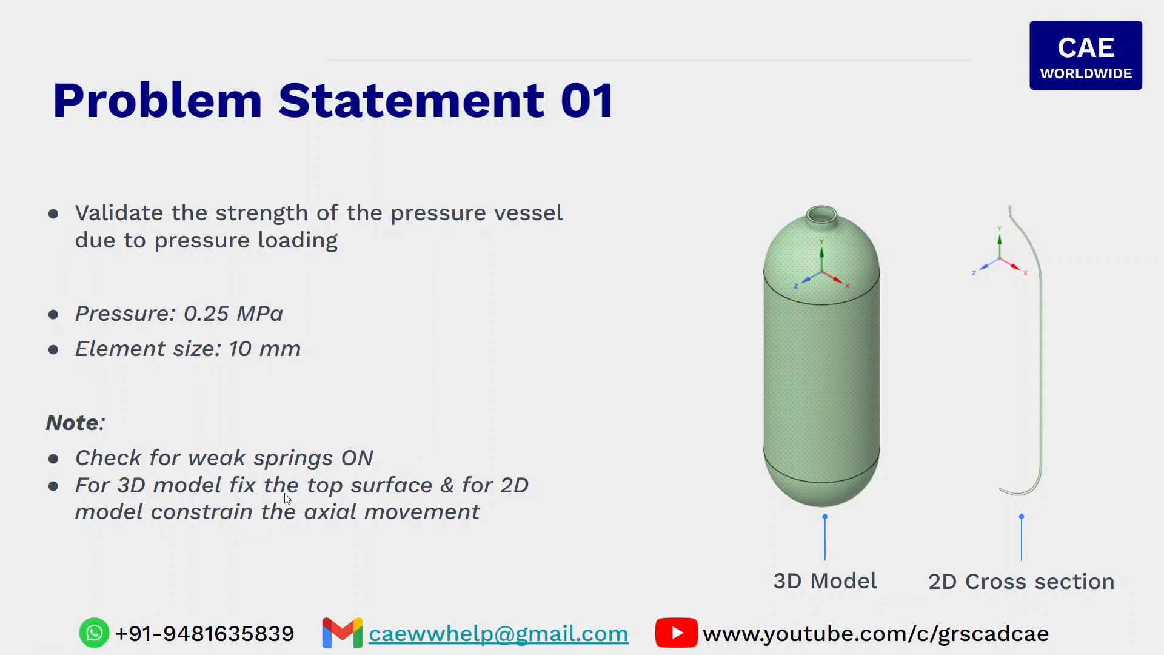
key("alt+Tab")
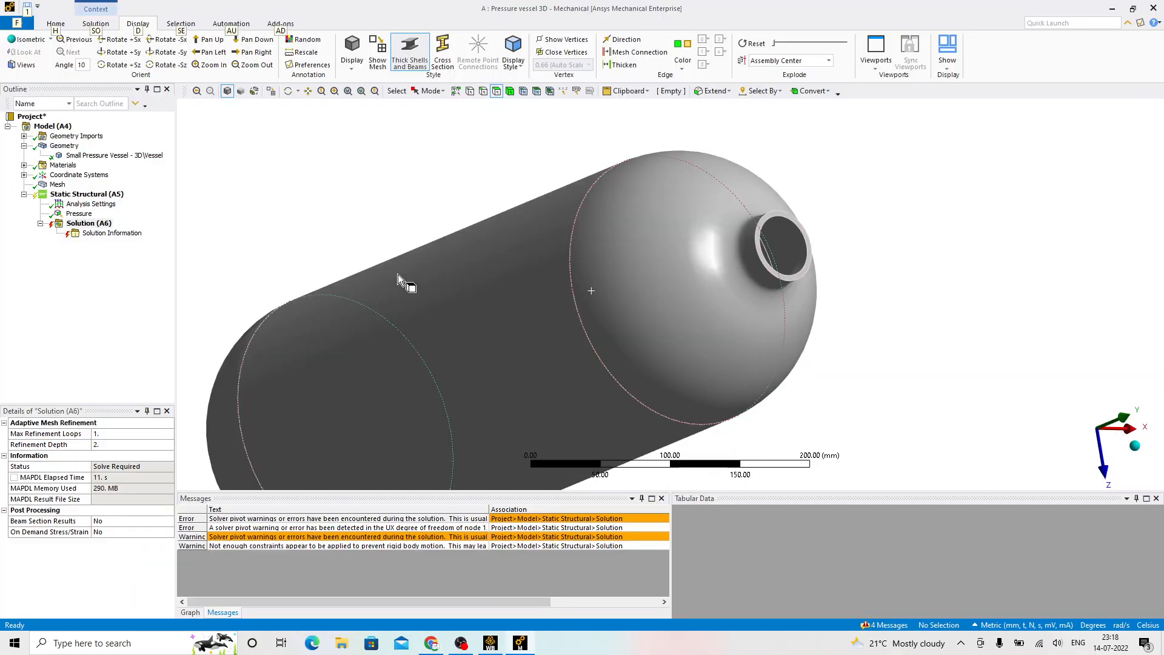
Step: Add a fixed support on the ring-shaped end face of the vessel's neck and solve the analysis
right_click(112, 194)
mouse_move(176, 201)
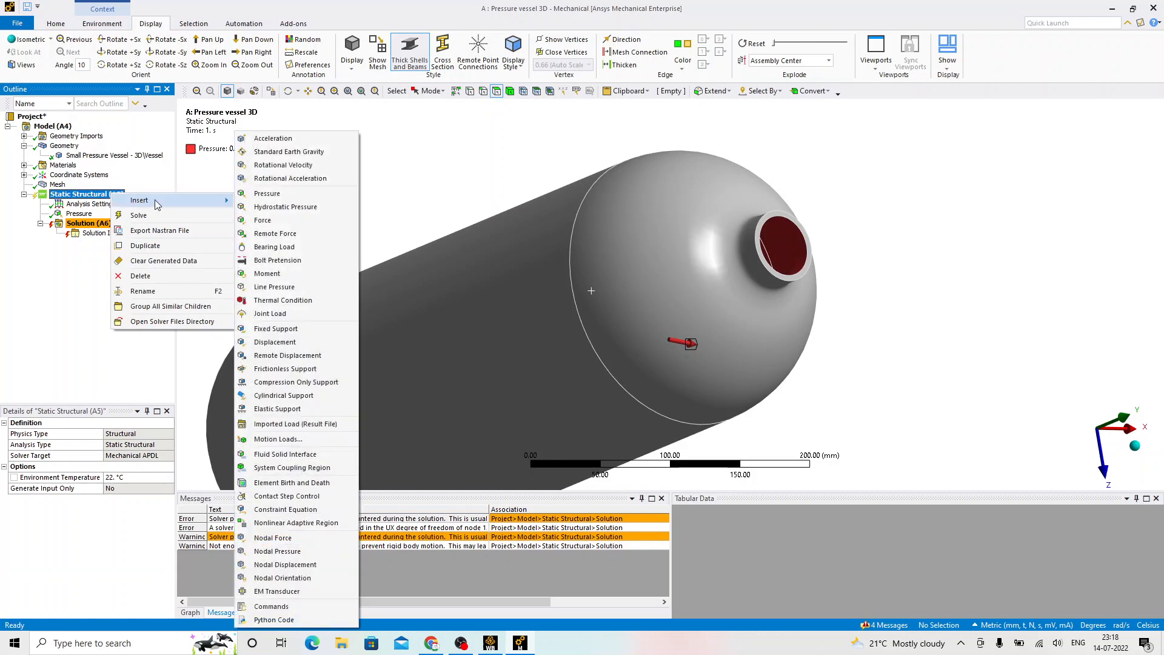
left_click(267, 333)
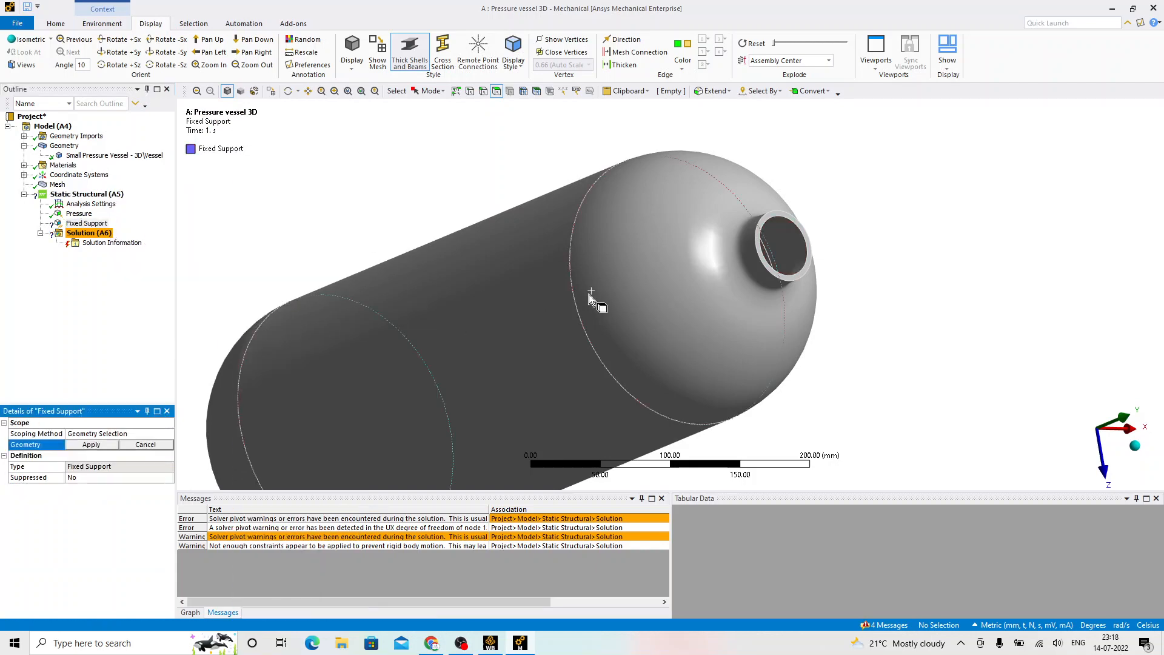
left_click(792, 217)
left_click(93, 445)
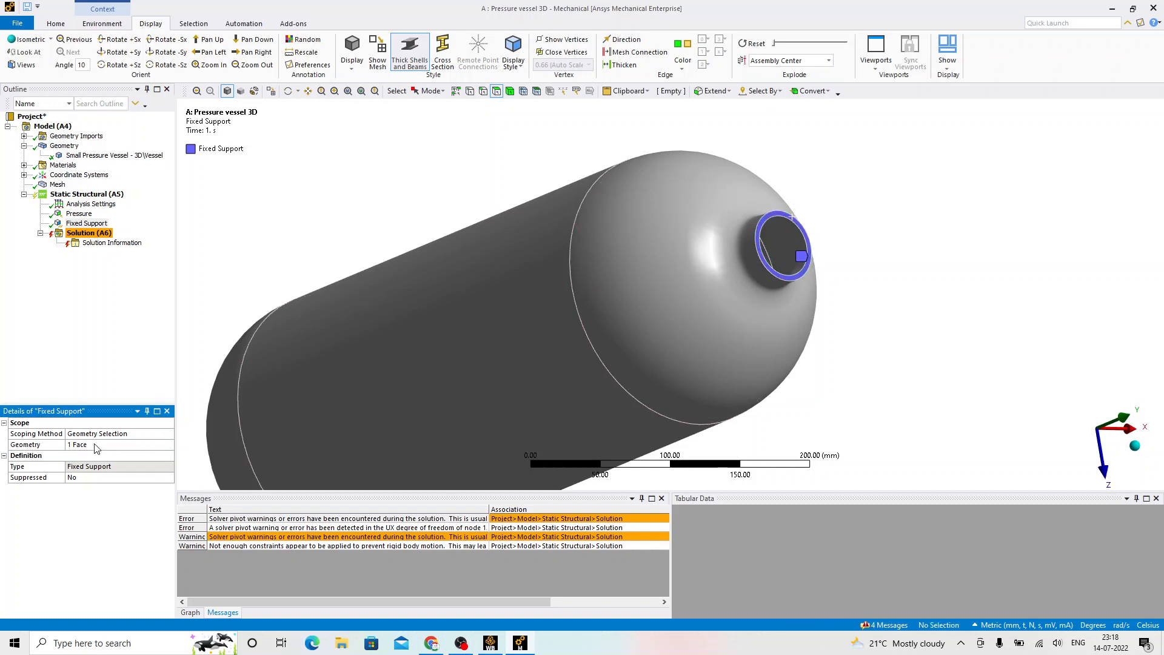
right_click(96, 234)
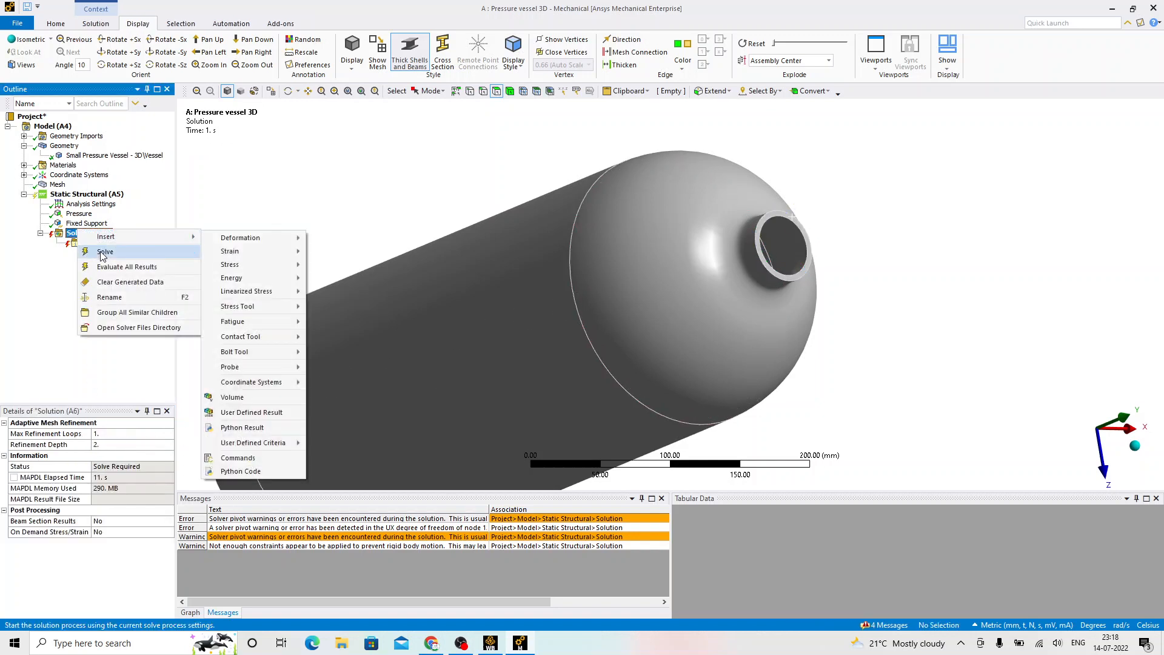
left_click(103, 256)
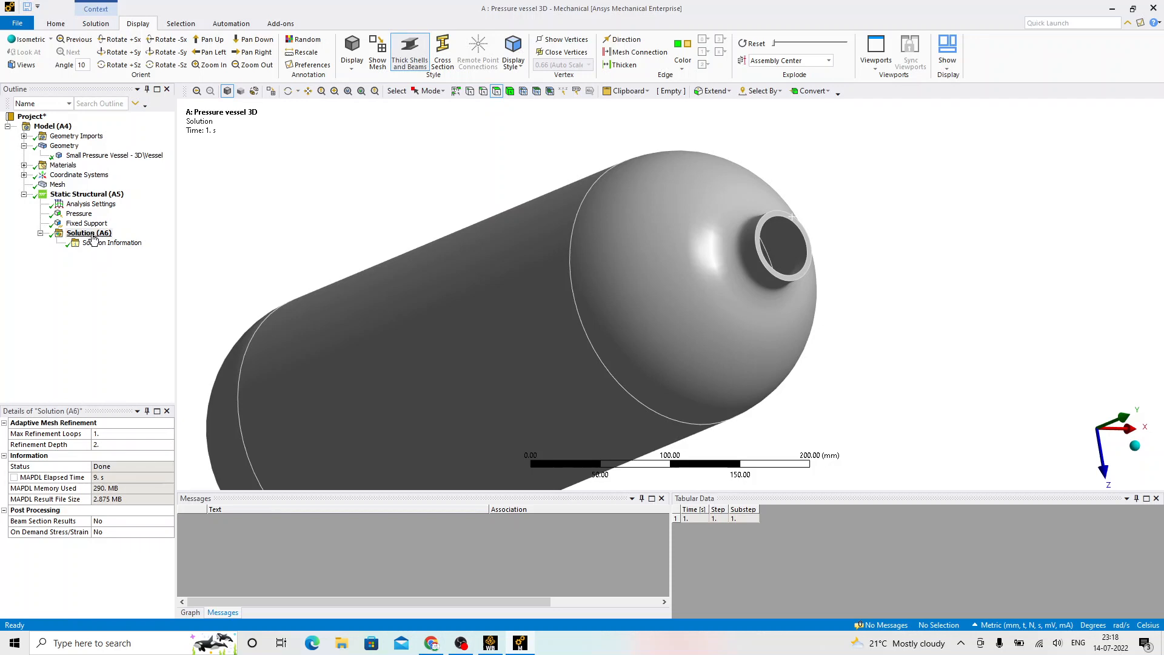
Step: Add a Total Deformation result to the solution
right_click(92, 236)
mouse_move(121, 241)
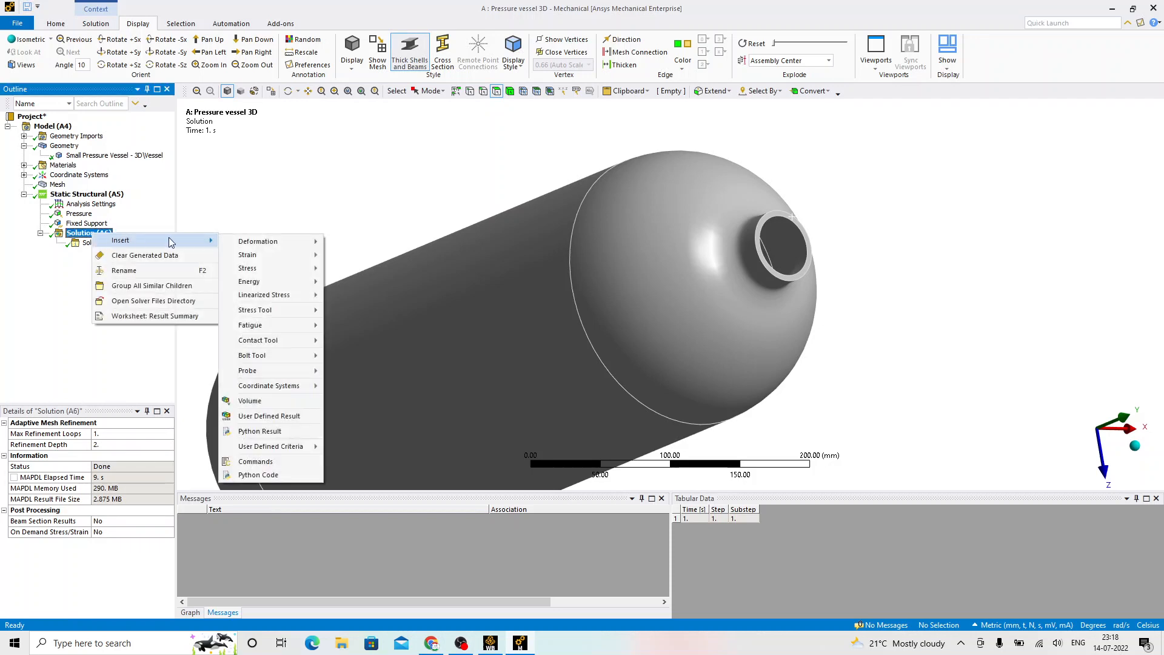
mouse_move(281, 242)
left_click(352, 242)
Step: Add an Equivalent (von-Mises) Stress result to the solution and evaluate all results
right_click(95, 233)
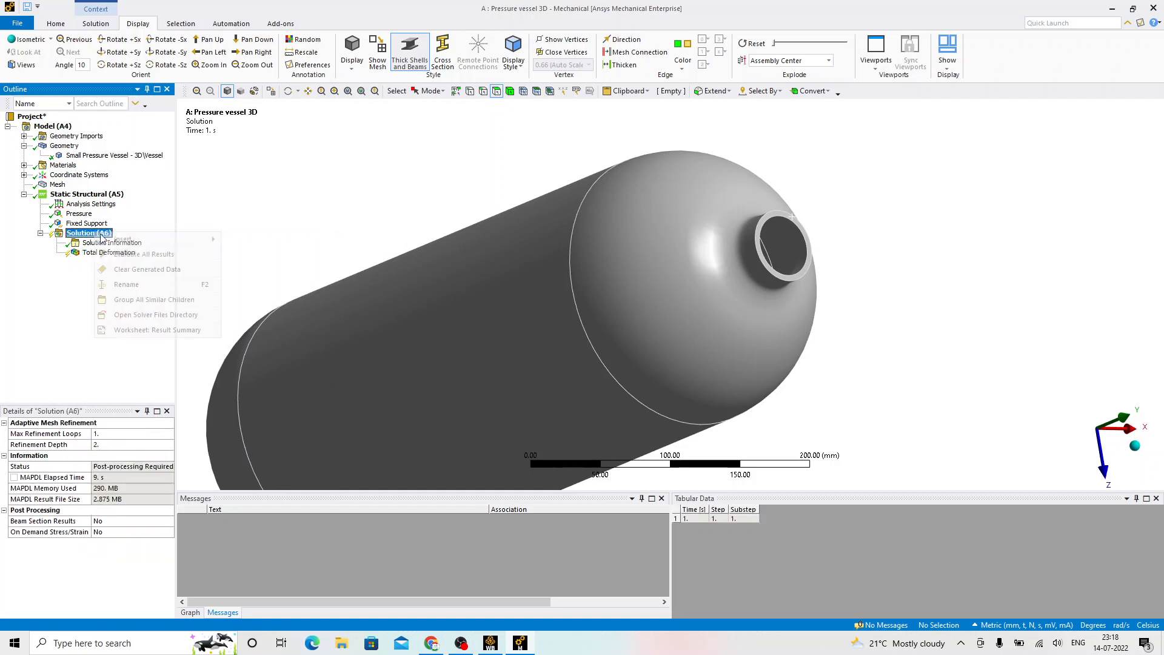
mouse_move(202, 243)
mouse_move(282, 241)
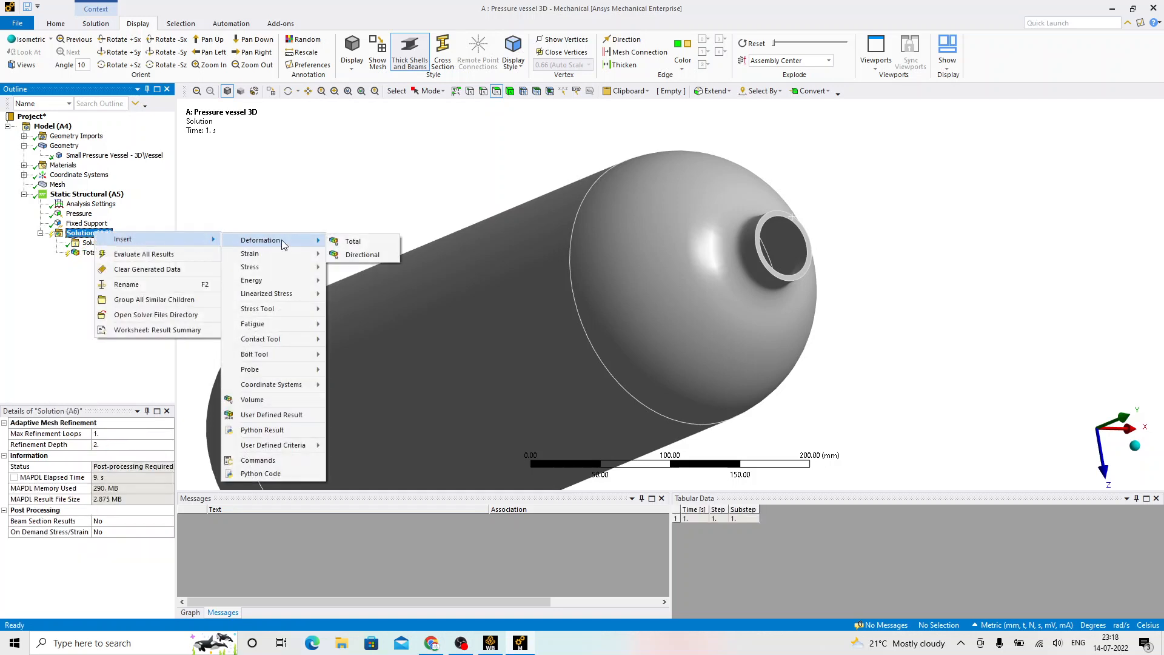
left_click(358, 276)
right_click(77, 237)
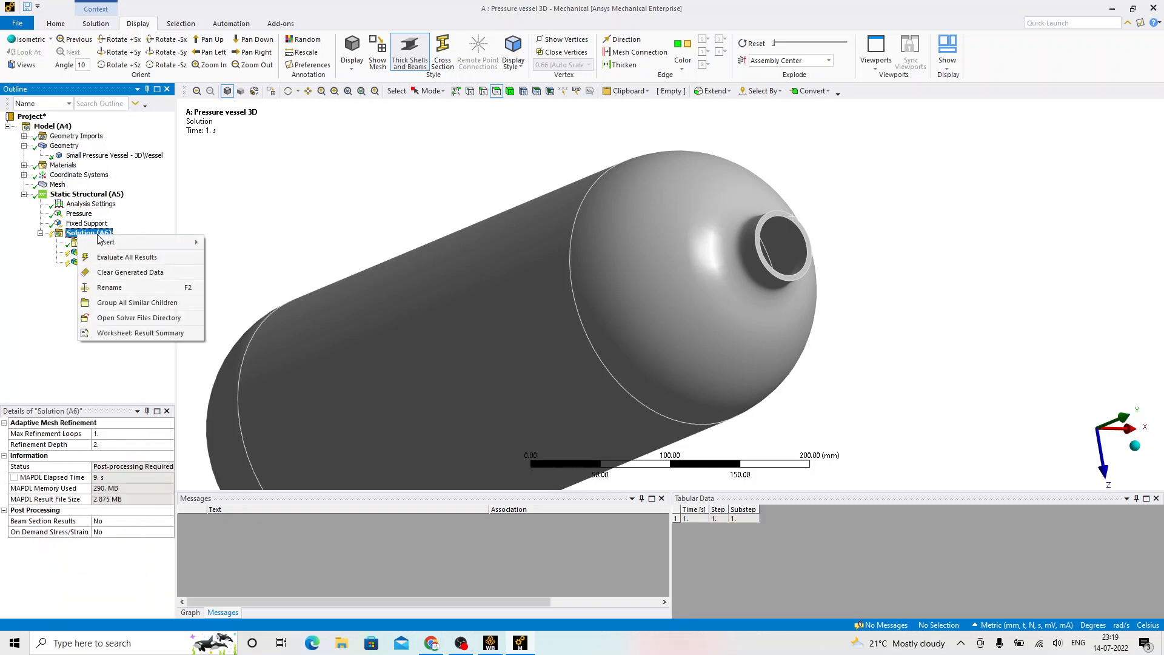
left_click(130, 252)
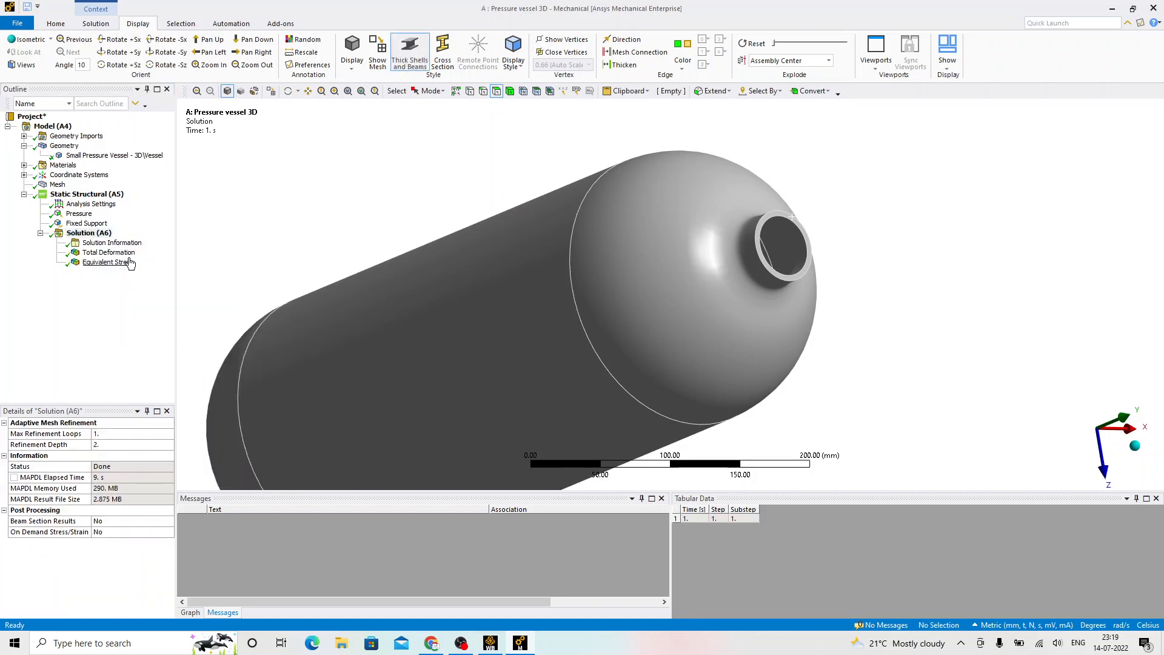
Step: View the total deformation and equivalent stress plots, and examine the stress distribution over the whole vessel
left_click(109, 252)
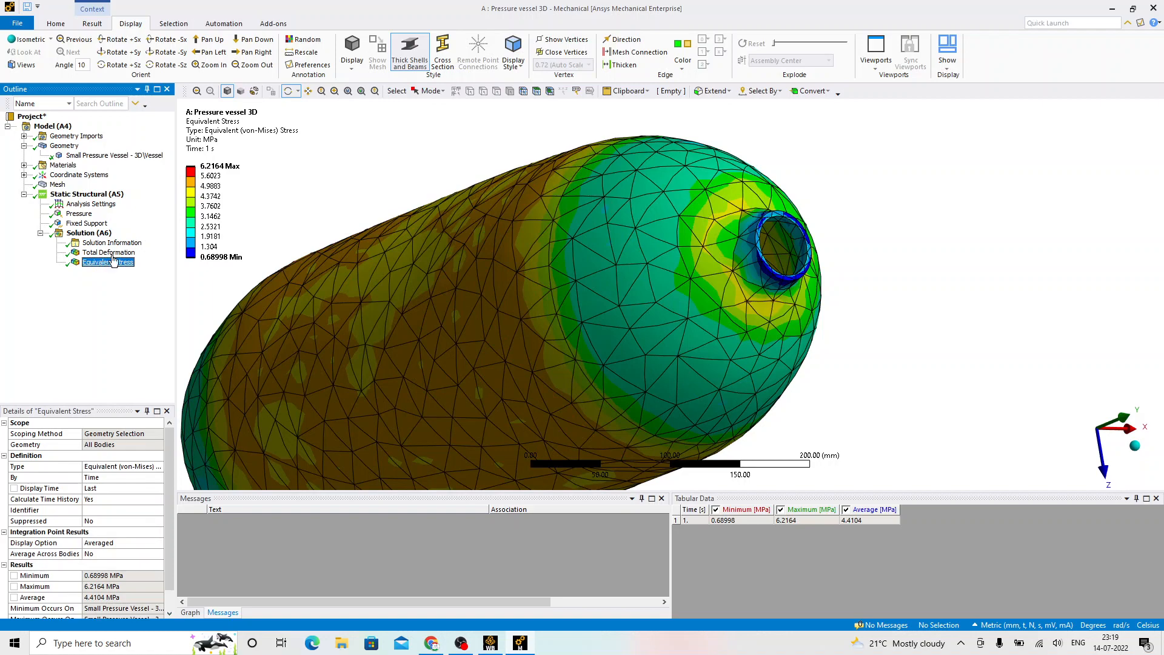
left_click_drag(416, 162, 423, 243)
scroll(480, 203, "down", 3)
scroll(484, 244, "down", 2)
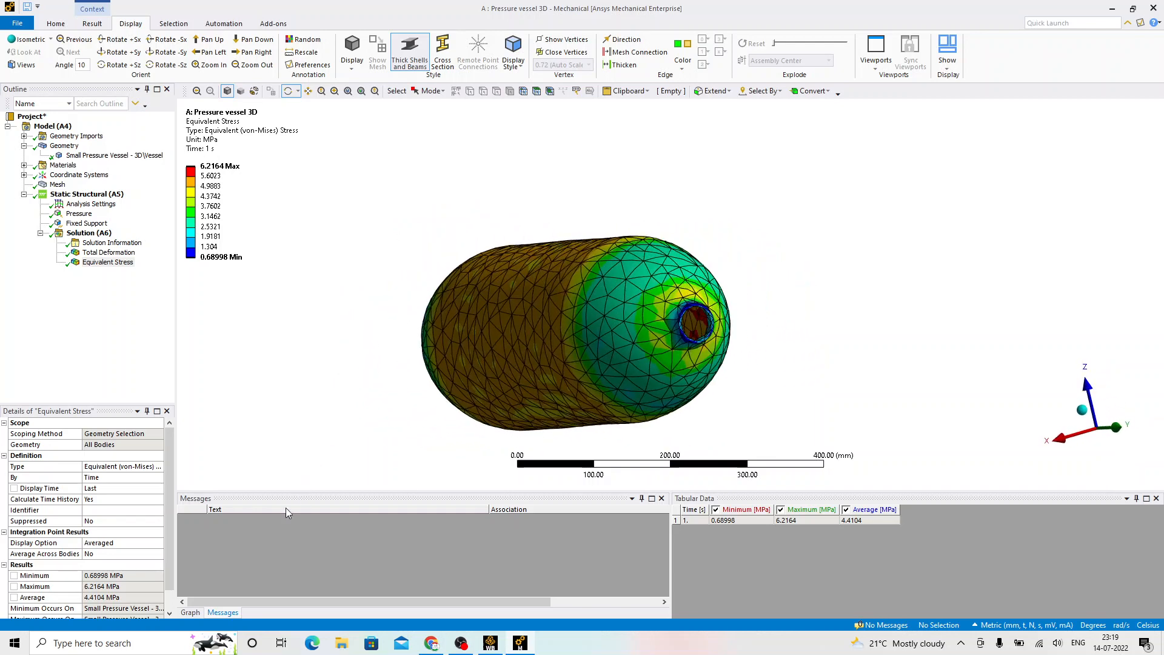
Step: Play the animation of the equivalent stress result with 20 frames over 2 seconds, and stop it
left_click(190, 614)
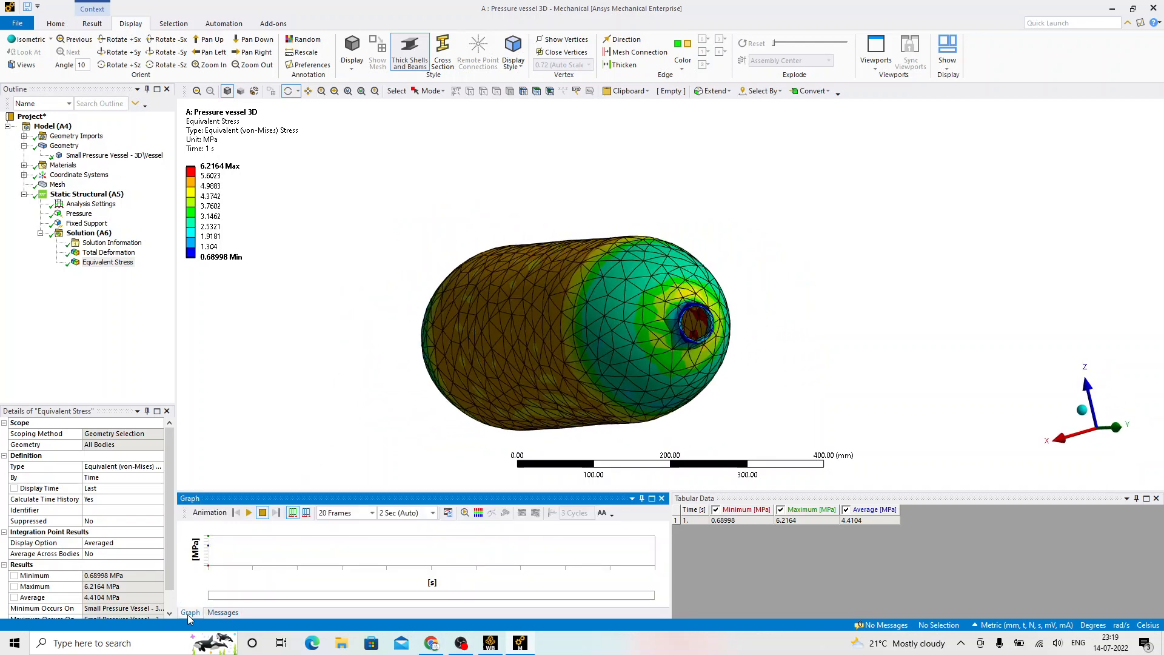
left_click(248, 513)
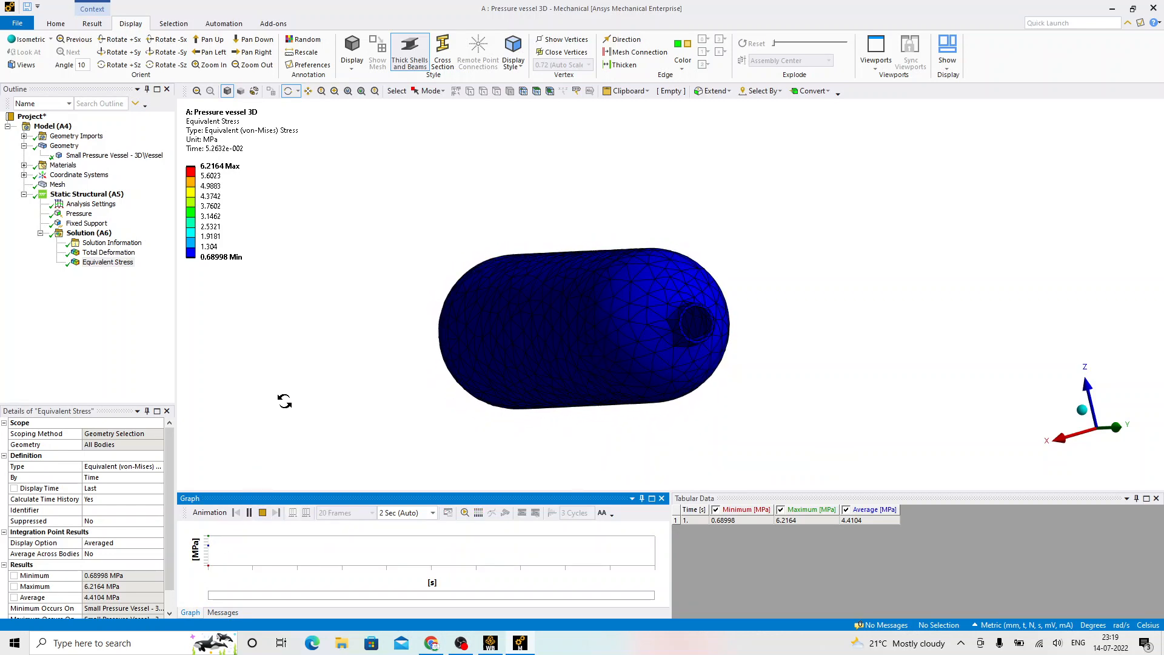
left_click(91, 24)
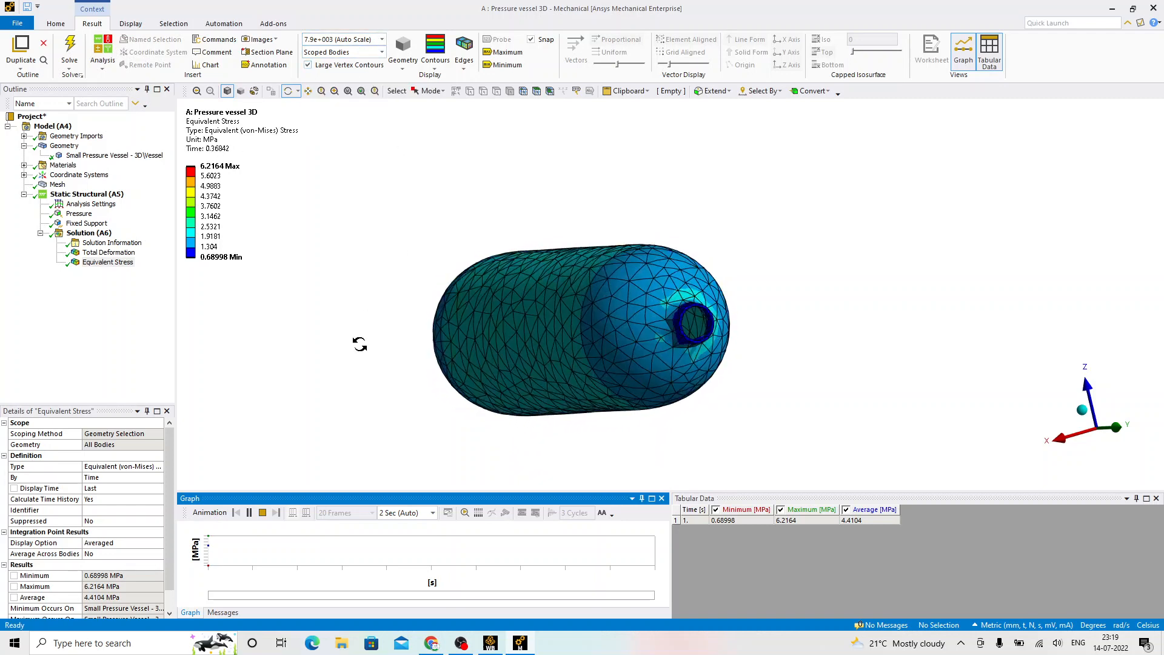
left_click(262, 512)
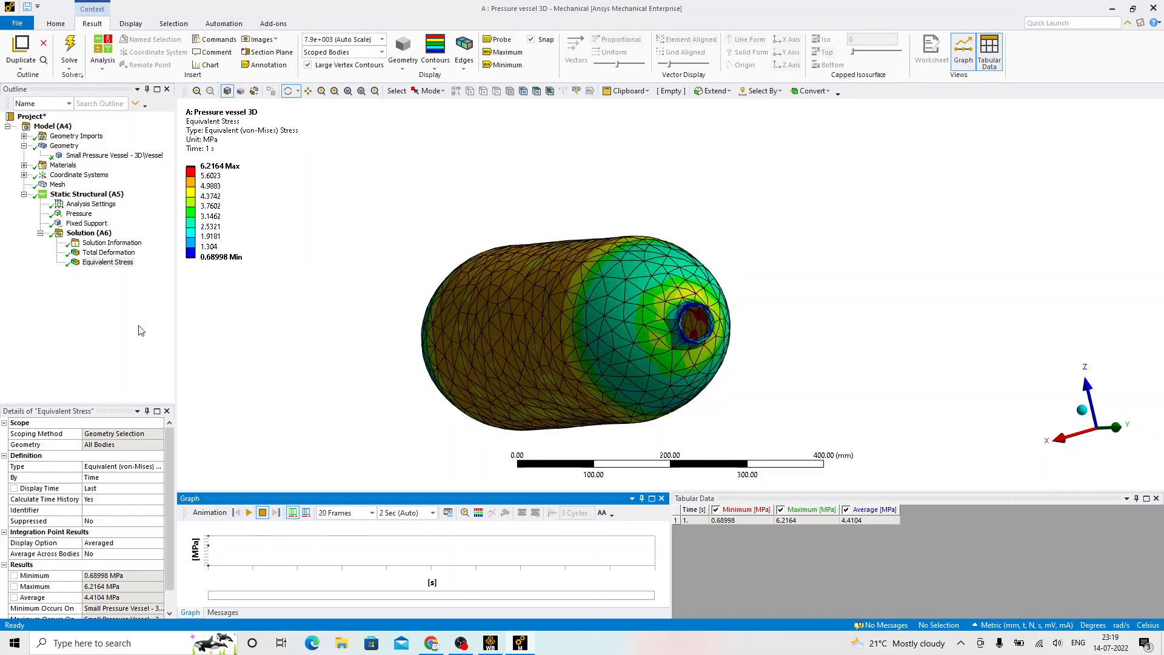
Step: Examine the stress plot along the vessel's side and check the problem statement for the required element size
left_click_drag(394, 255, 491, 380)
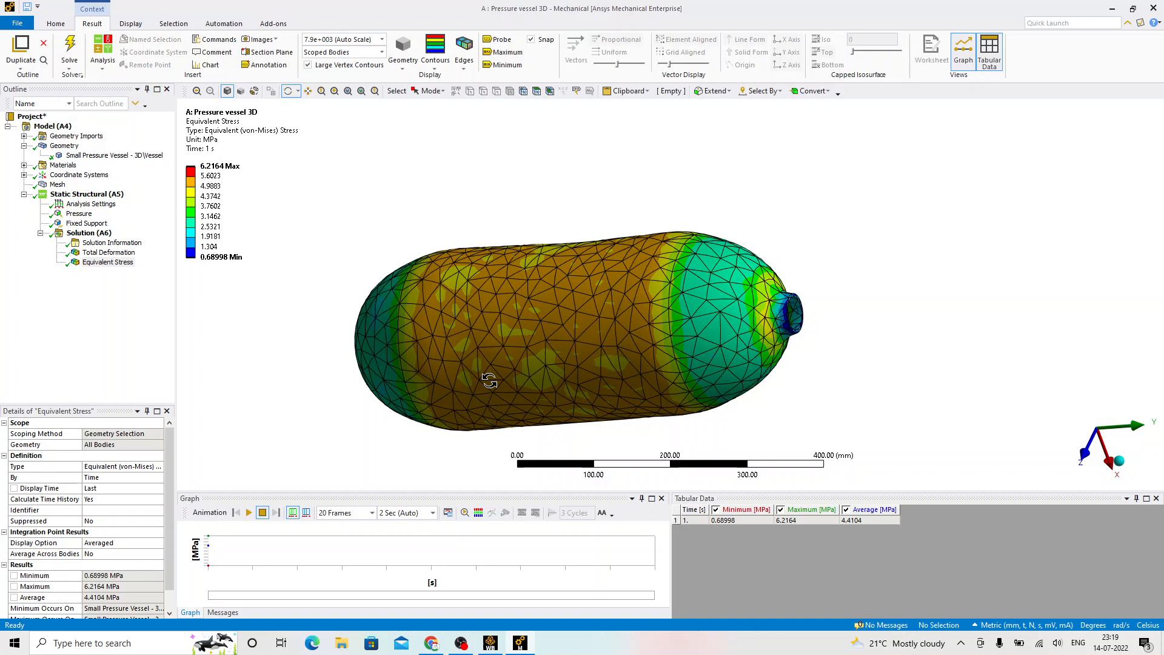
key("alt+Tab")
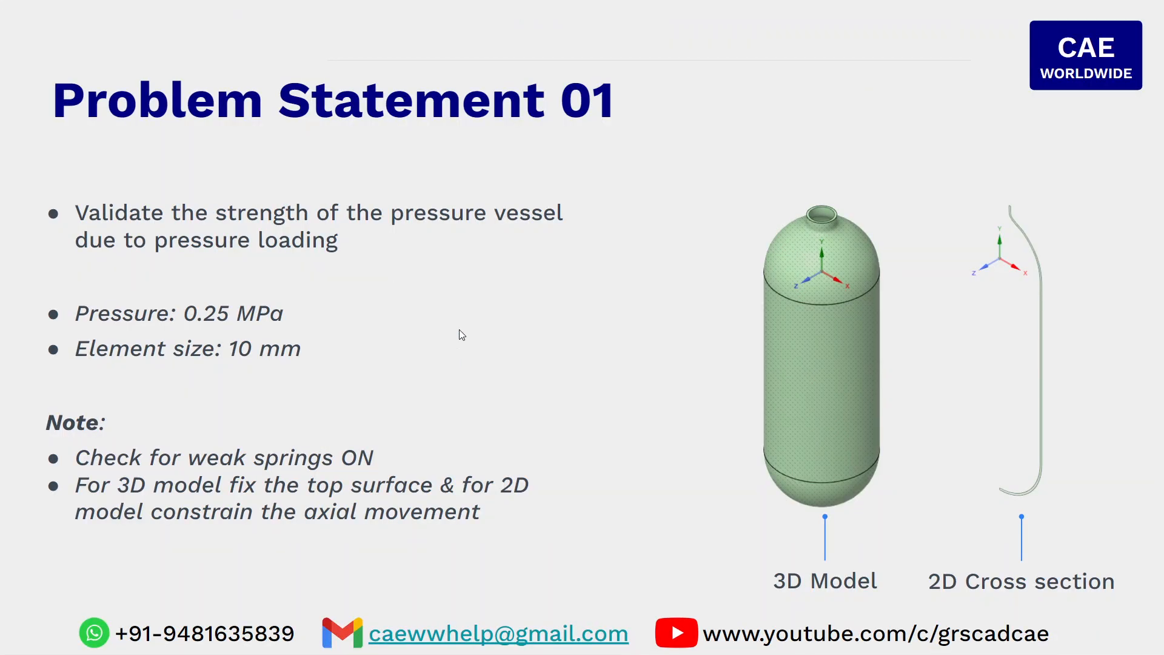
key("alt+Tab")
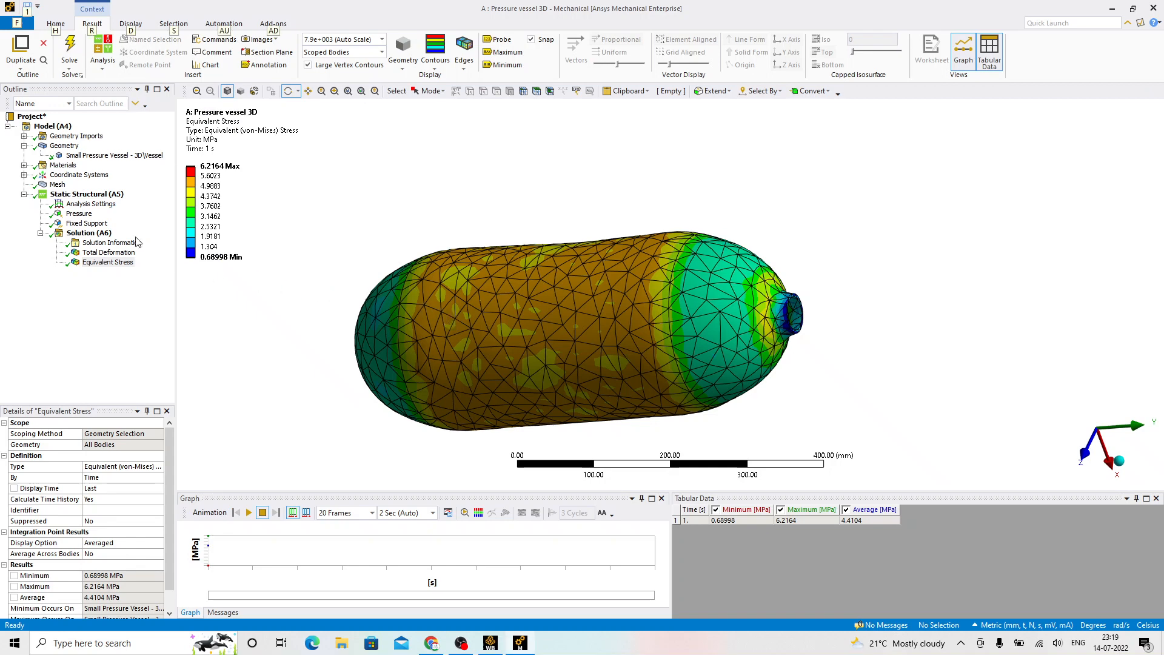
Step: Add a mesh sizing control scoped to the vessel body with an element size of 10 mm
left_click(58, 185)
right_click(58, 184)
mouse_move(78, 194)
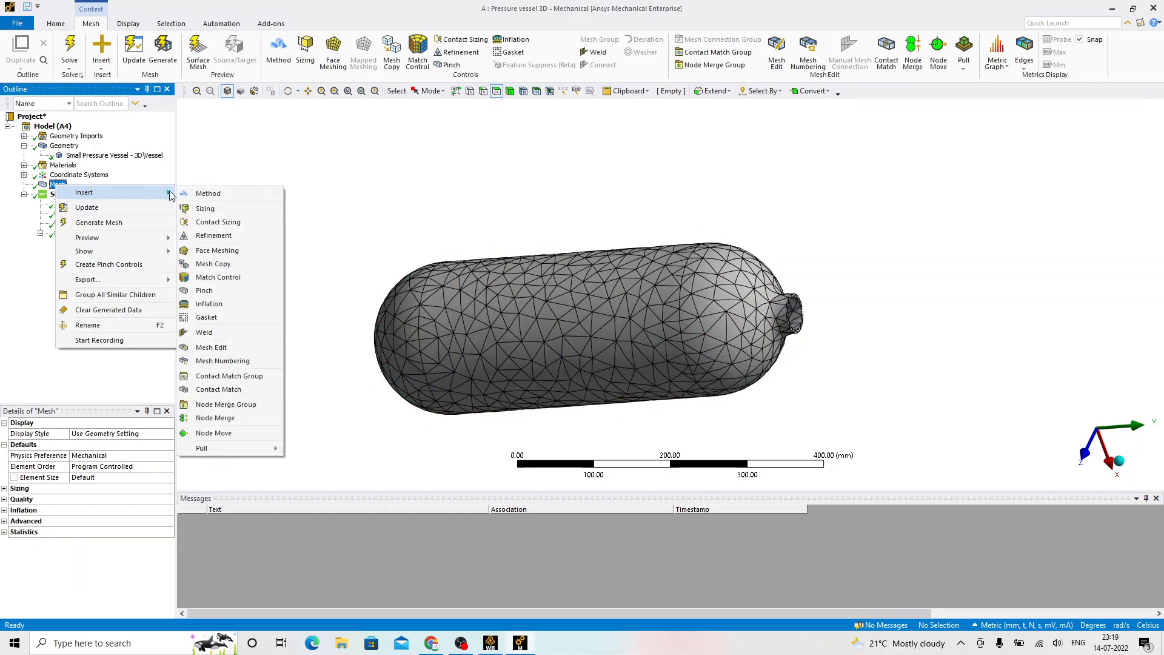
left_click(215, 214)
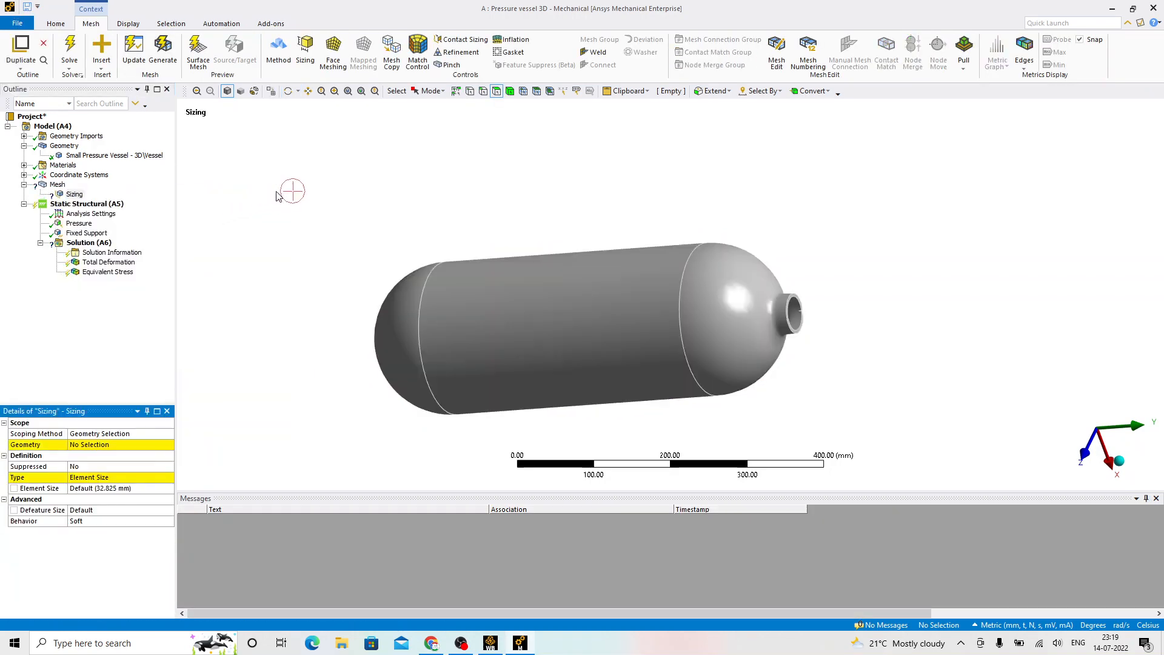
left_click(510, 91)
left_click(522, 311)
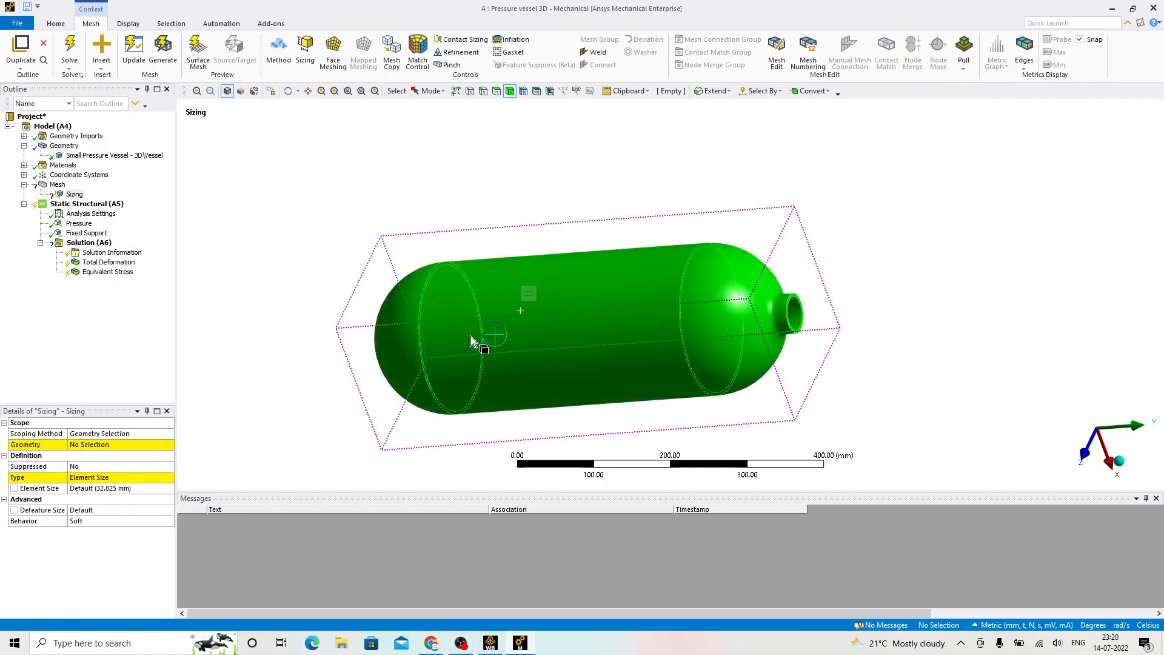
left_click(91, 445)
left_click(75, 445)
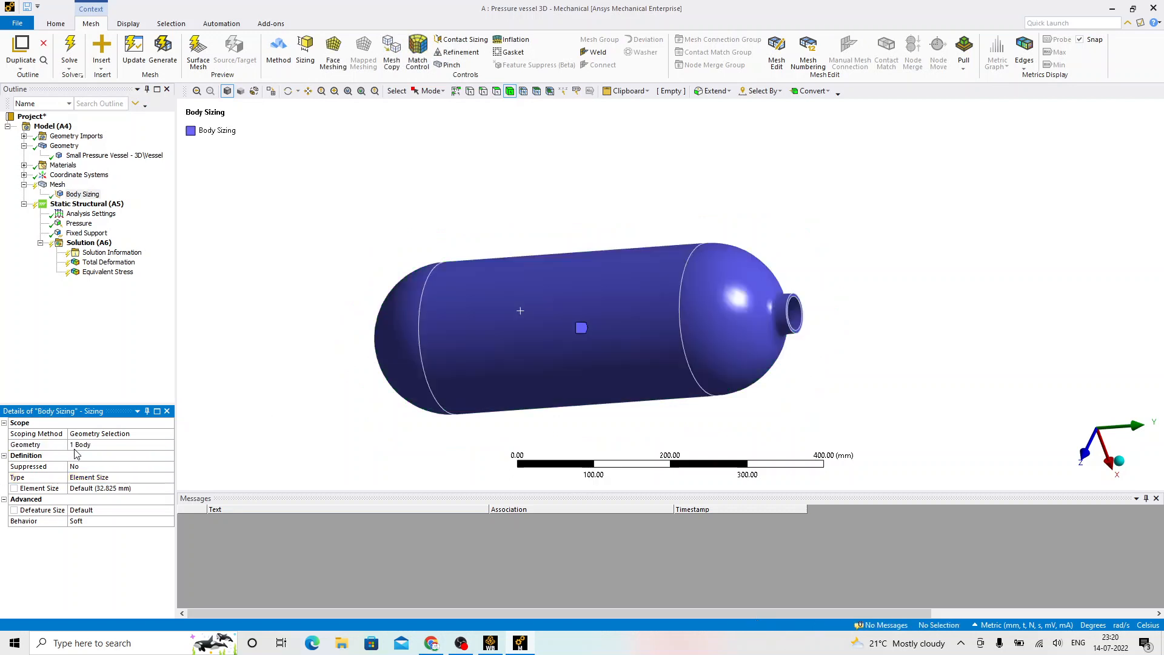
left_click(84, 489)
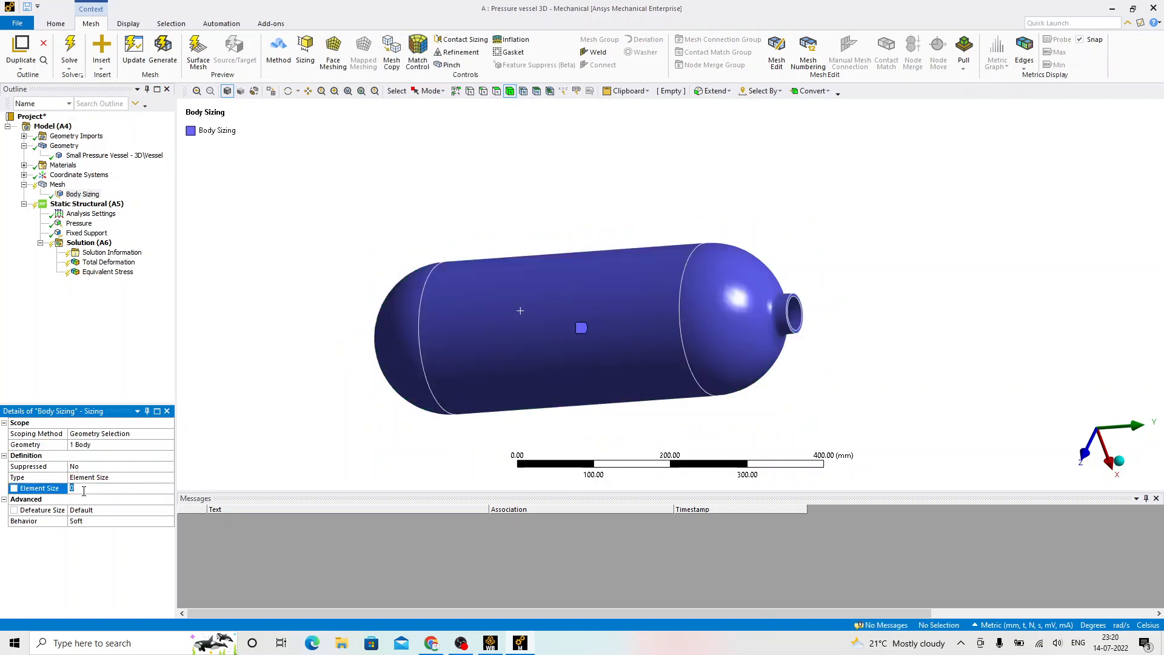
type("10")
key("Return")
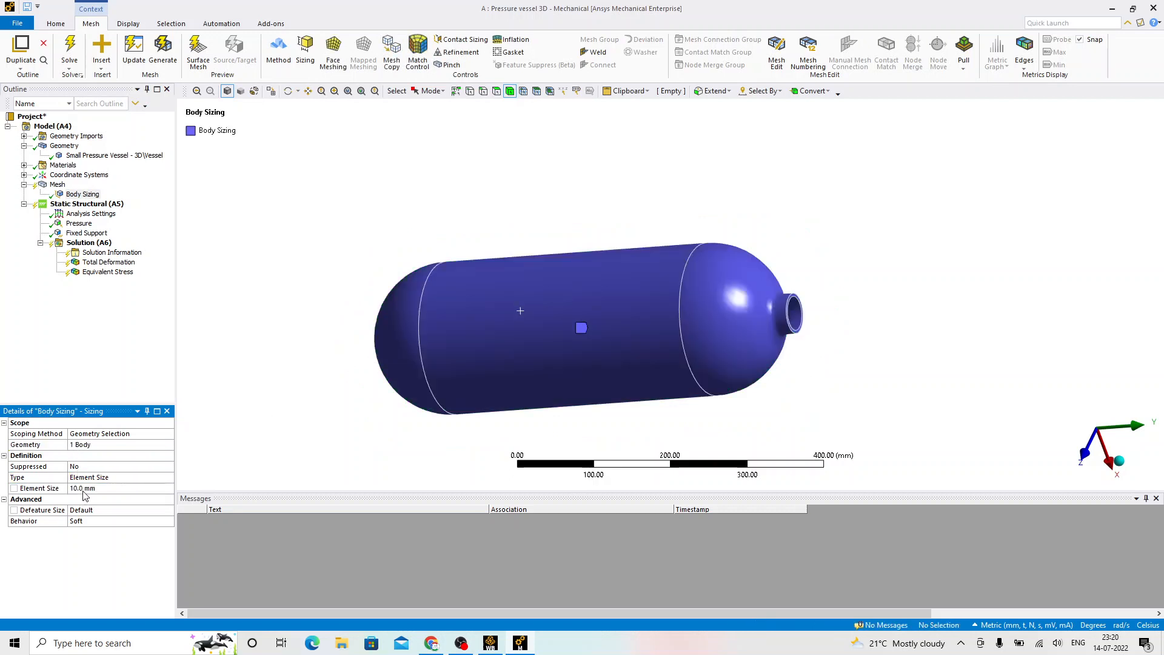
Step: Generate the refined mesh and inspect it around the vessel's nozzle opening
left_click(58, 184)
right_click(60, 185)
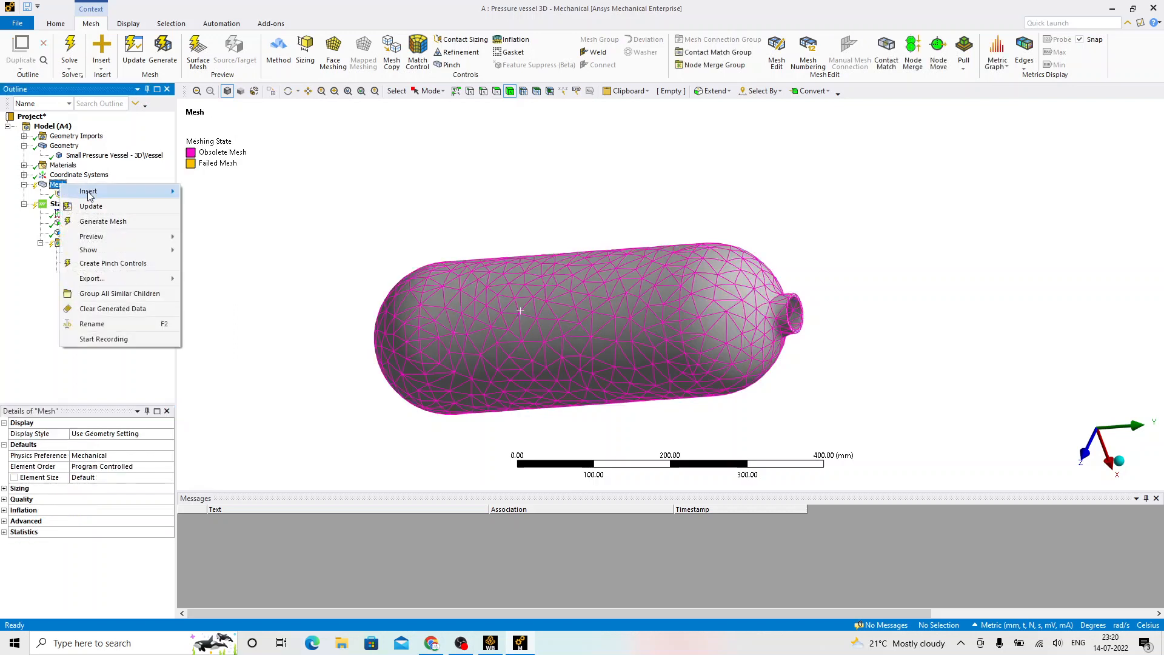
left_click(104, 222)
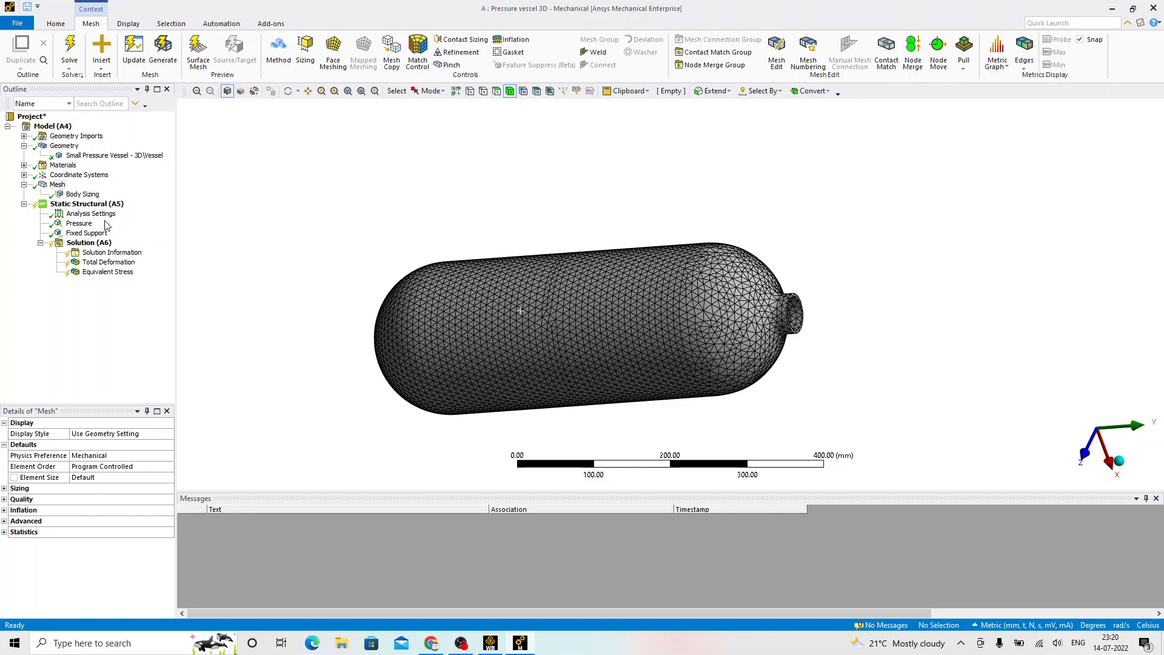
middle_click_drag(572, 261, 720, 258)
scroll(829, 341, "up", 5)
middle_click_drag(806, 332, 504, 322)
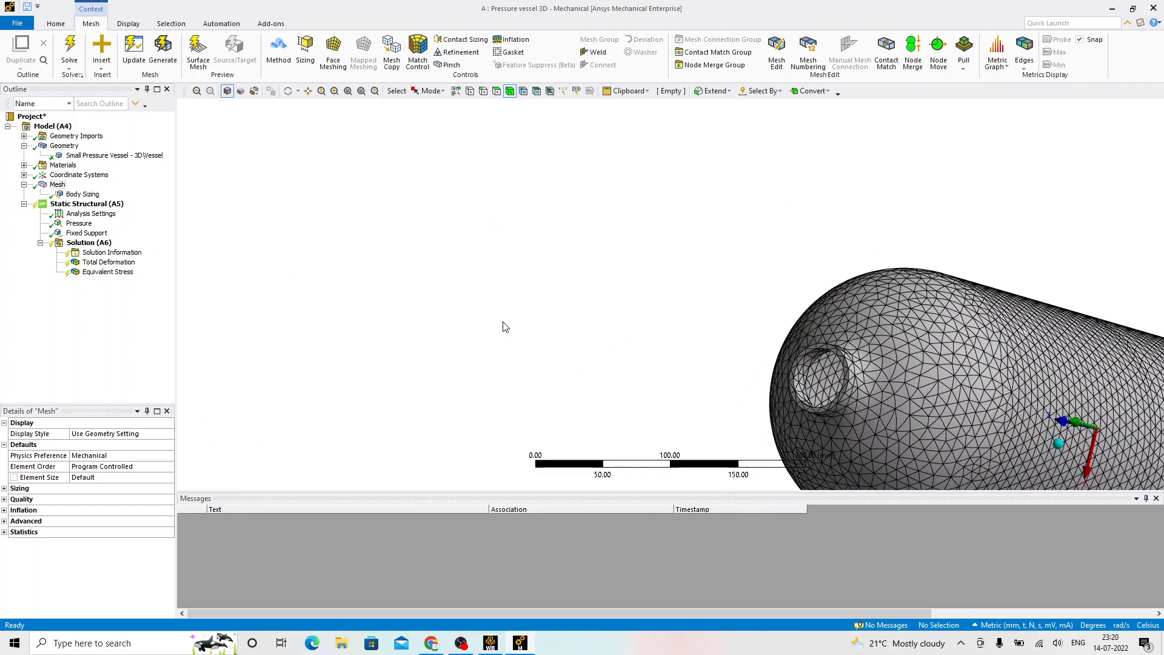
scroll(738, 385, "up", 3)
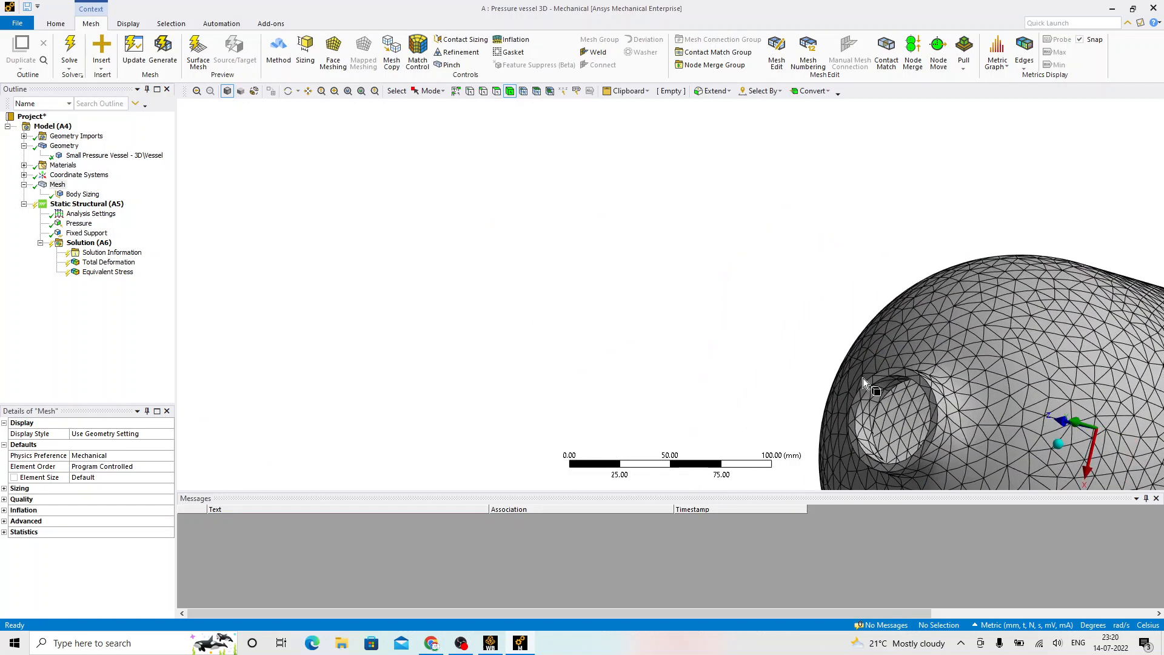
middle_click_drag(864, 378, 1010, 359)
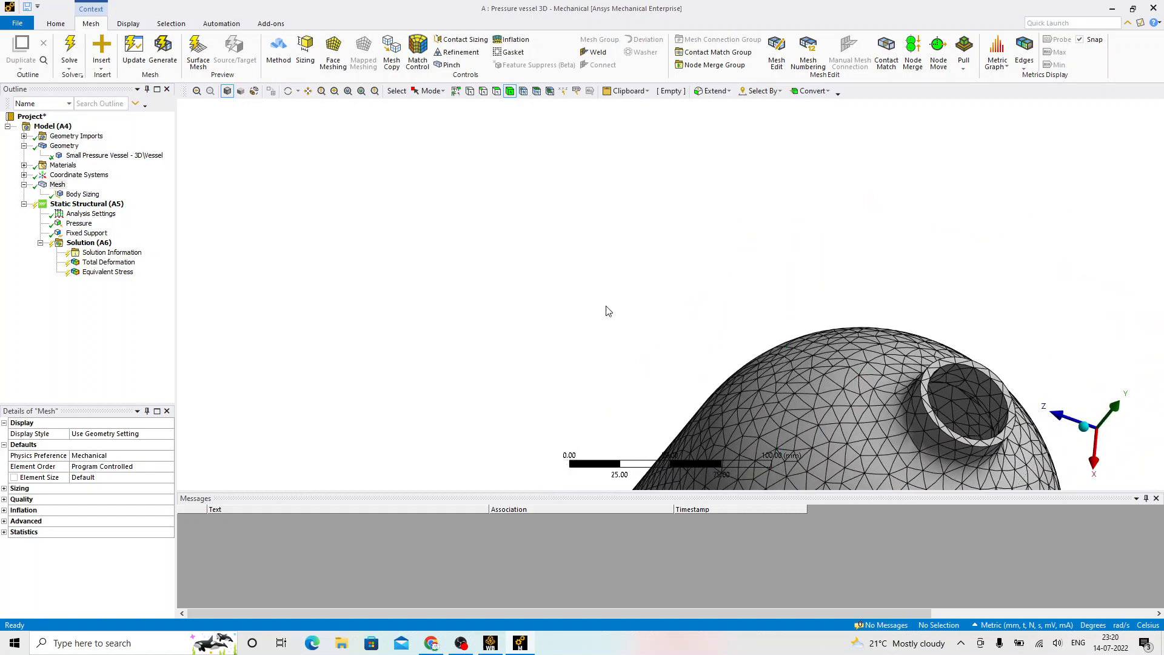
Step: Solve the analysis again with the refined mesh and review the total deformation and equivalent stress plots
right_click(102, 245)
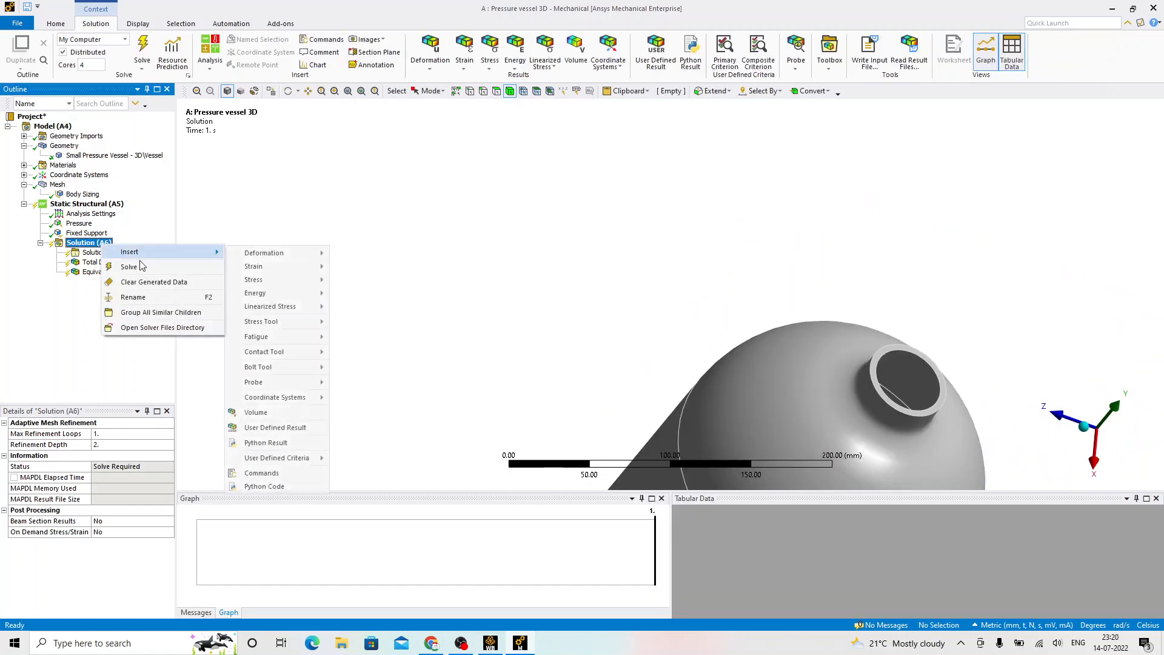
left_click(141, 267)
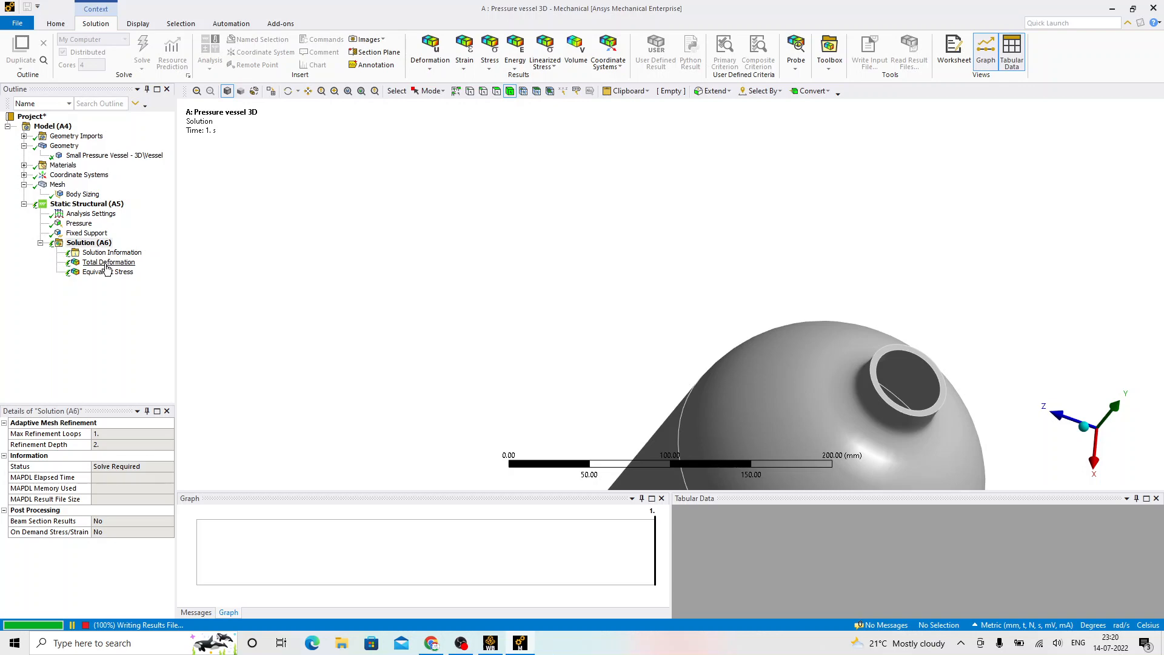
left_click(107, 263)
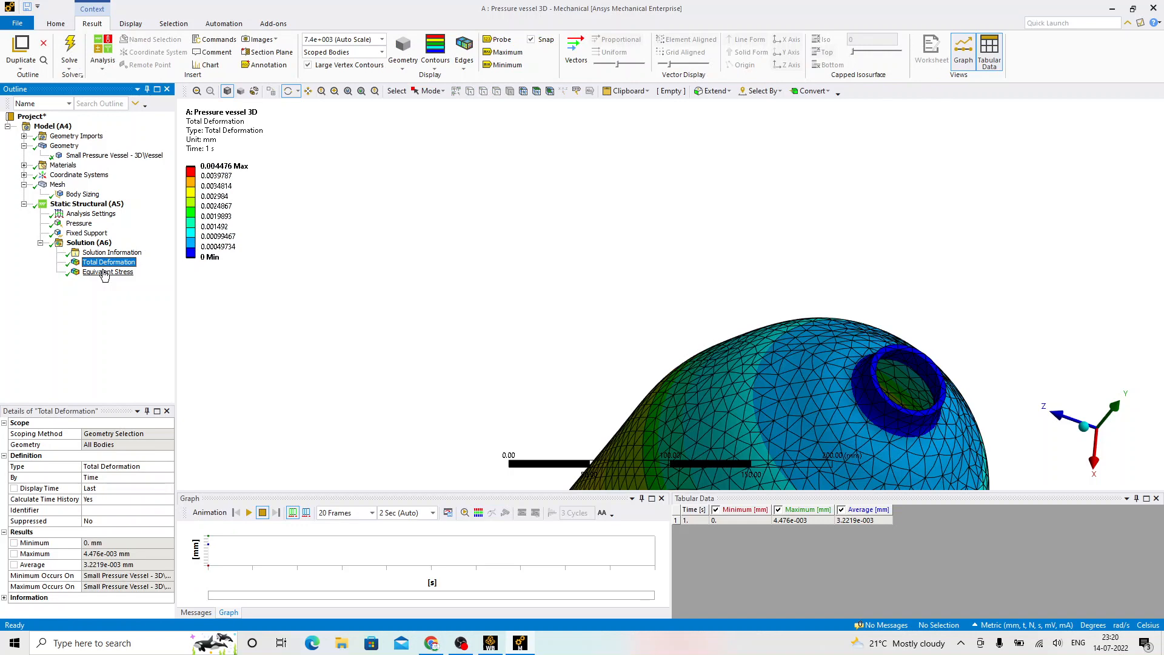
left_click(105, 273)
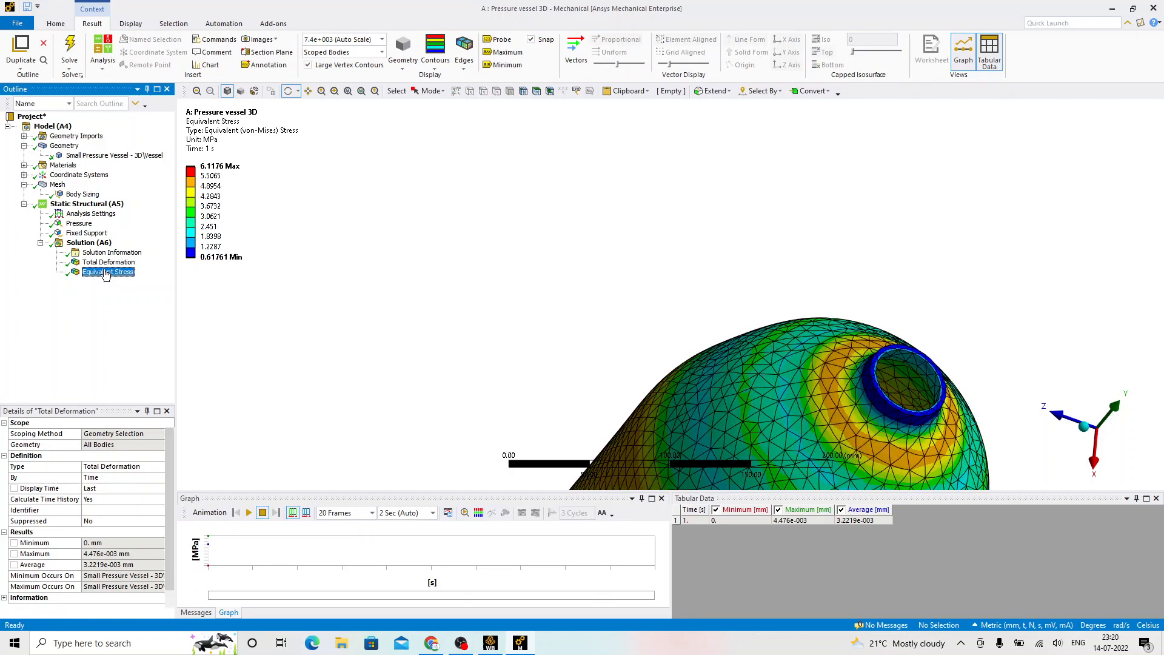
left_click_drag(670, 259, 534, 254)
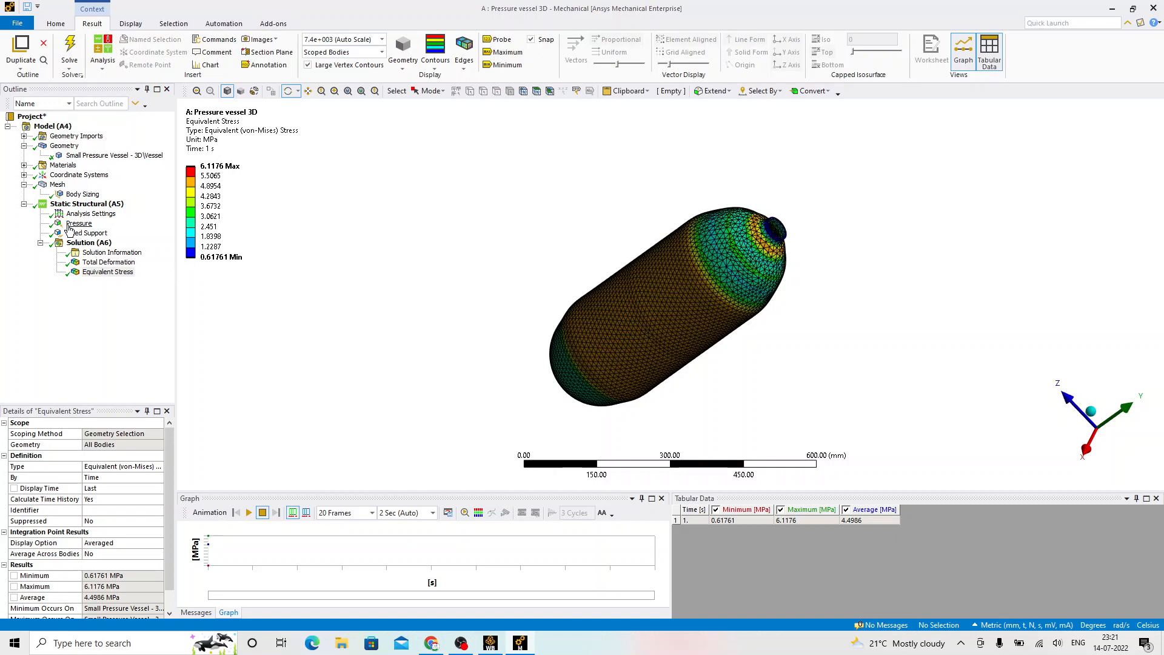
Step: Check the node and element counts in the mesh statistics
left_click(49, 185)
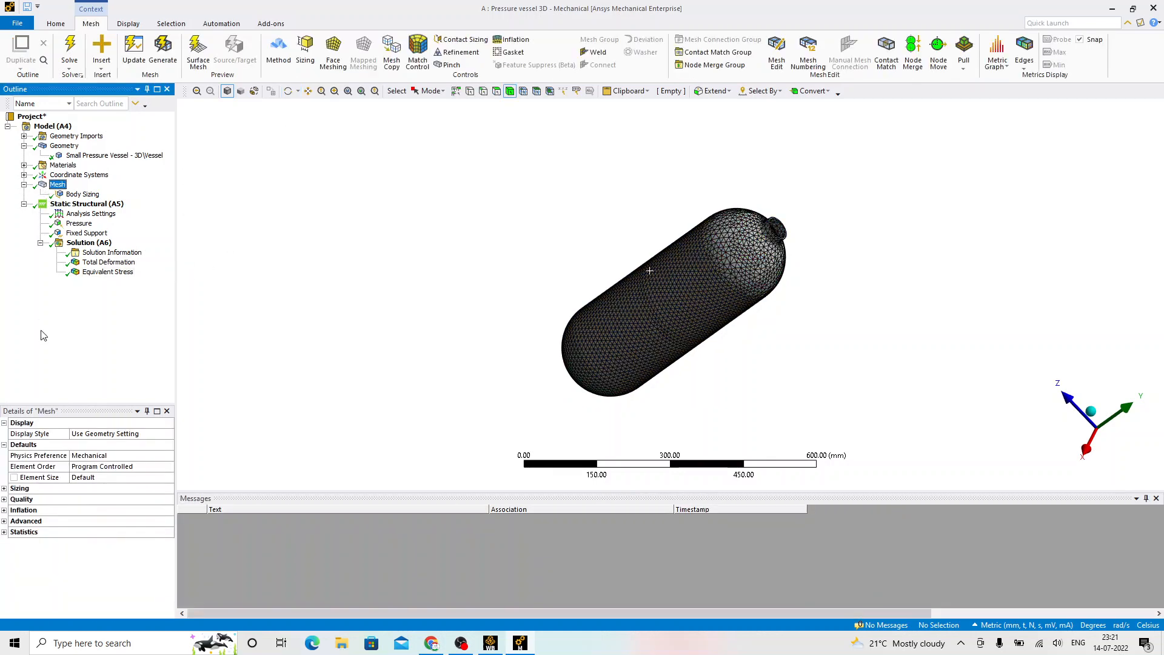
left_click(4, 532)
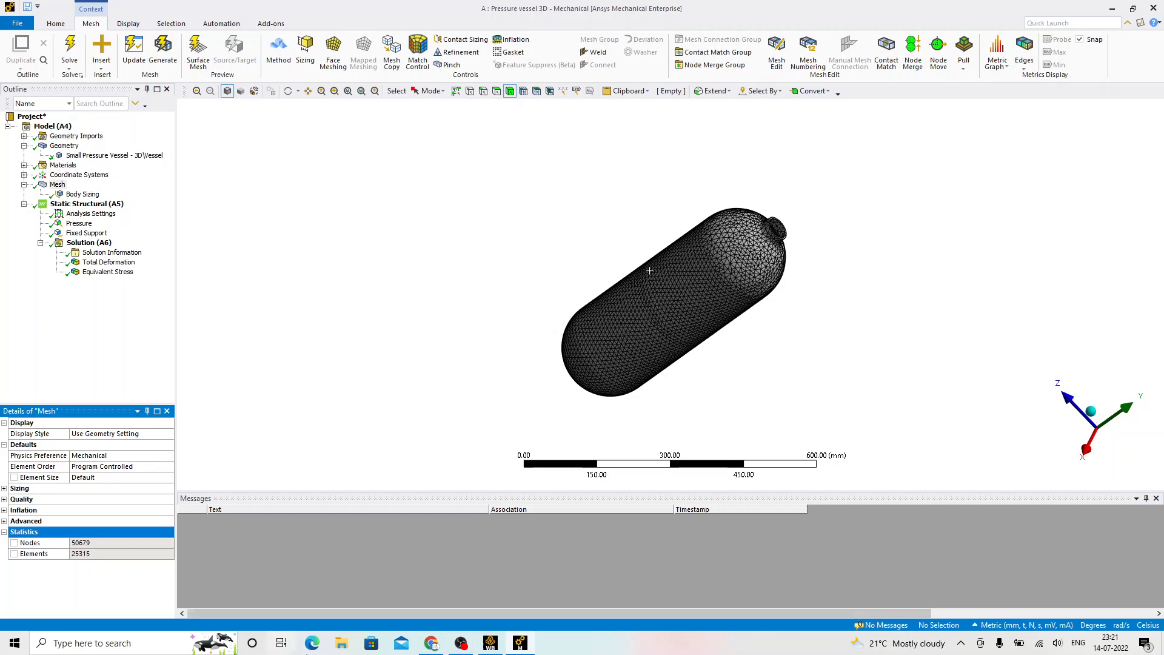
Step: Switch to Workbench and add a second, standalone Static Structural system beside the Pressure vessel 3D system
left_click(490, 641)
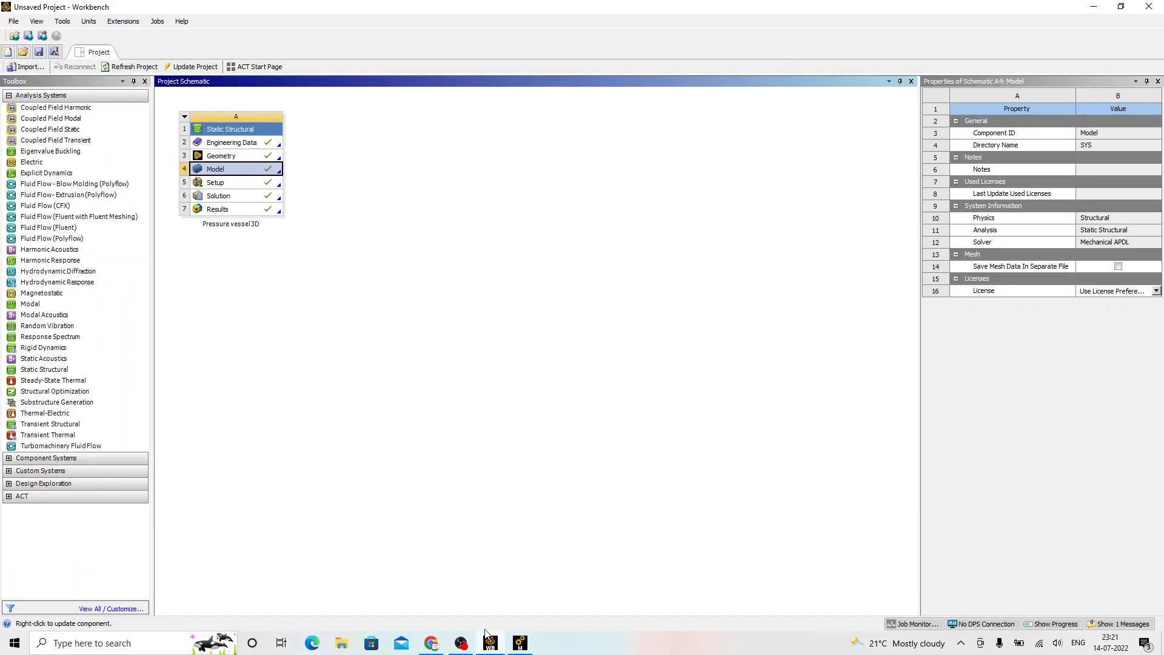
left_click(480, 470)
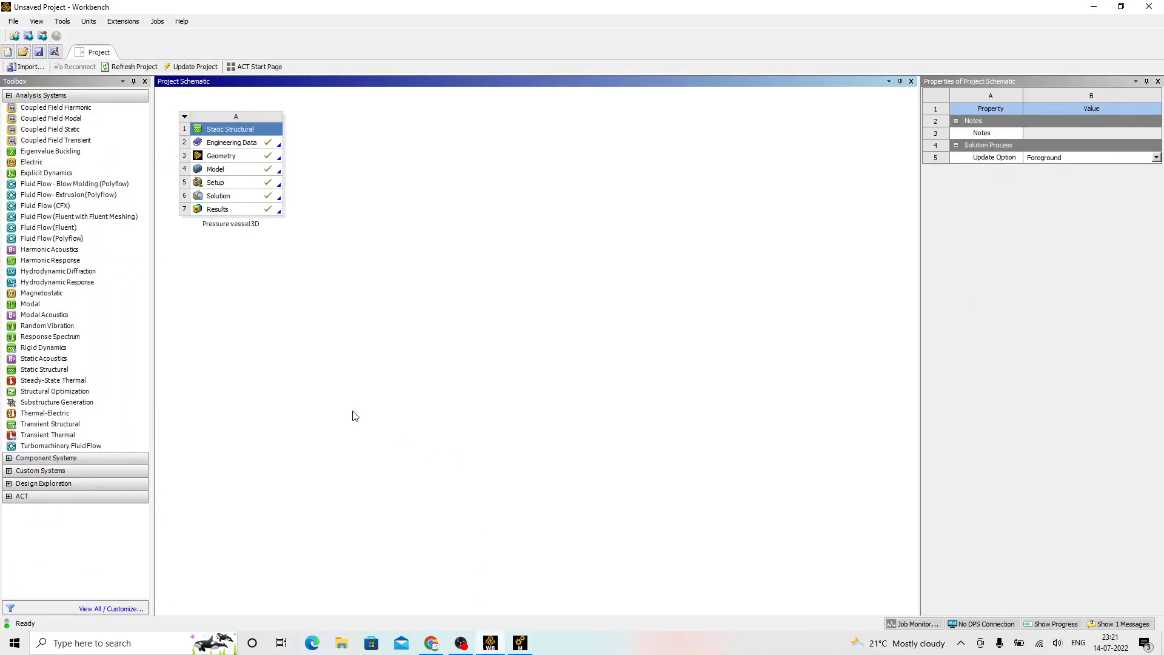
left_click(46, 371)
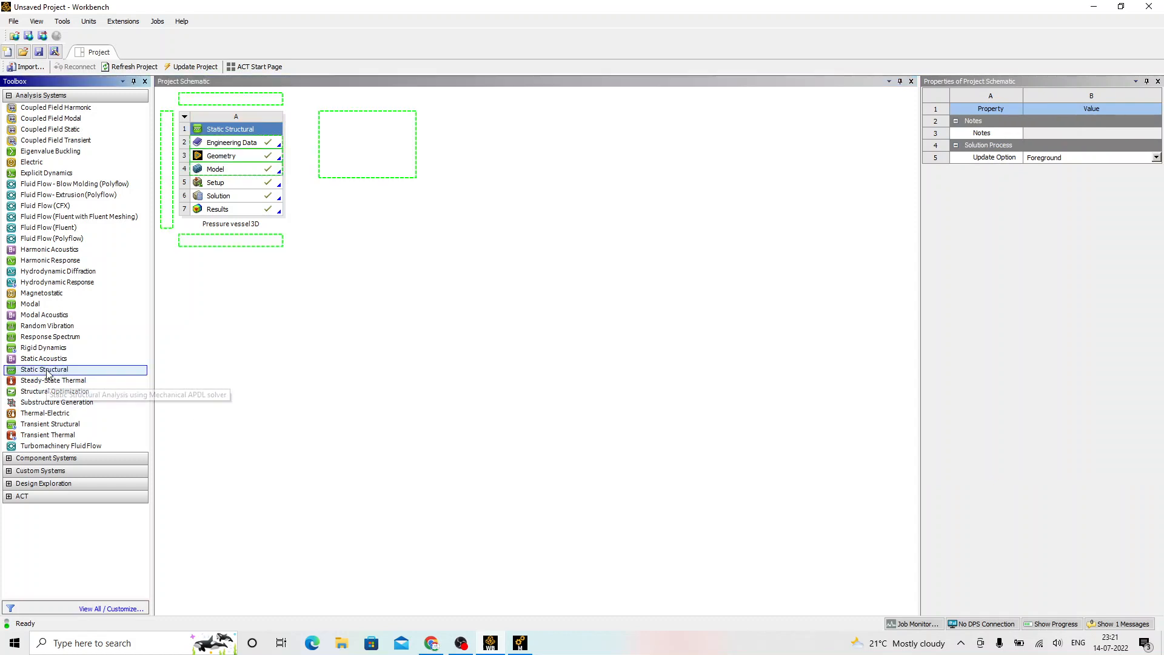
left_click_drag(46, 372, 362, 159)
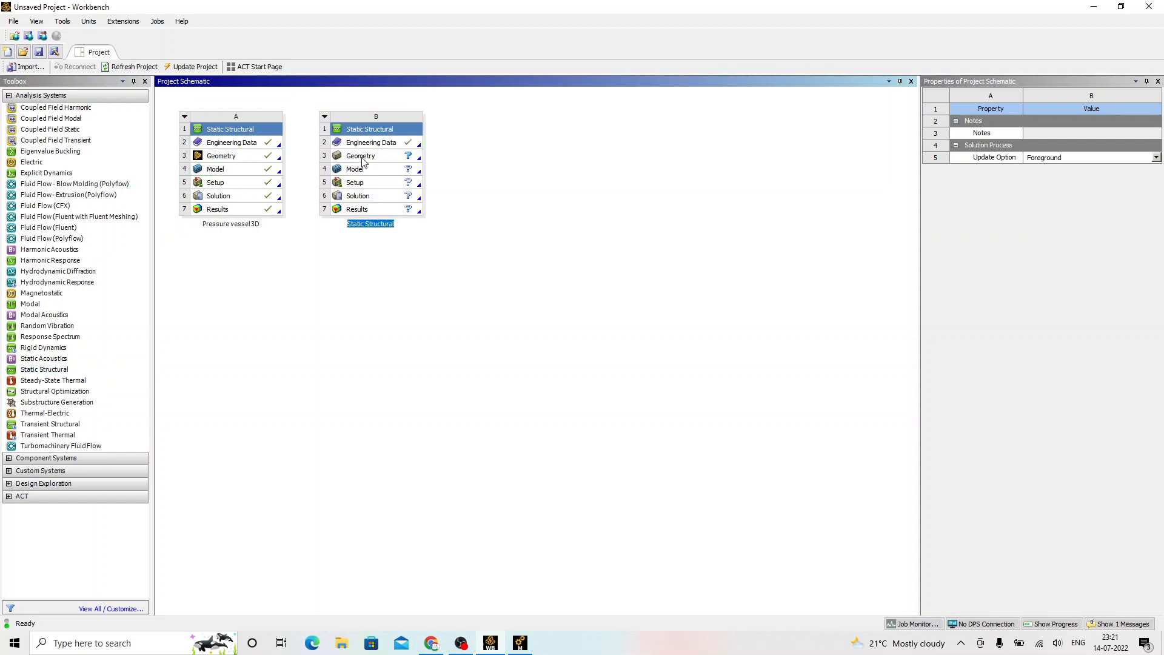
Step: Rename the new Static Structural system as Pressure vessel 2D
right_click(376, 130)
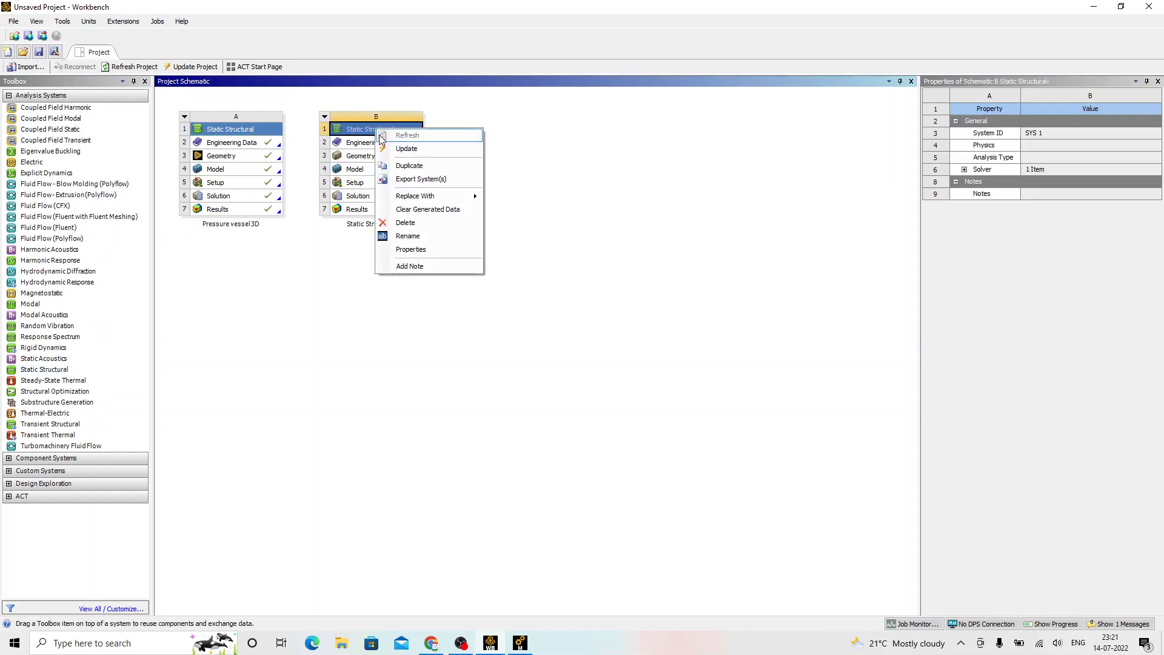
left_click(423, 243)
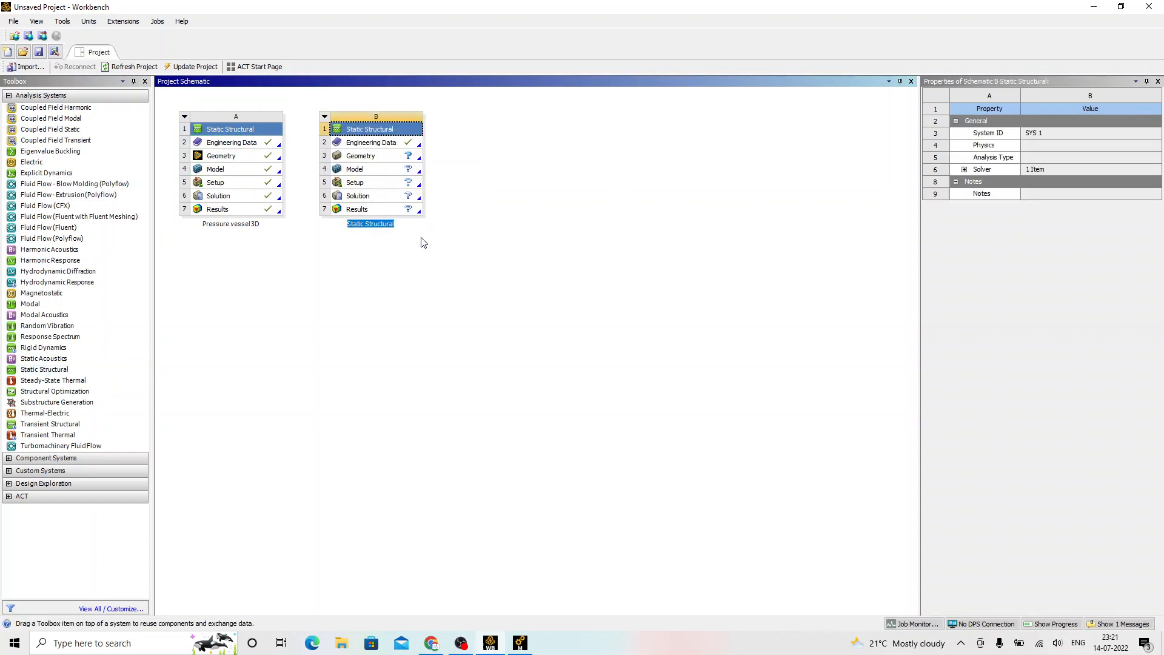
type("Pressure vee")
key("BackSpace")
type("ssel D")
key("BackSpace")
type("2D")
key("Return")
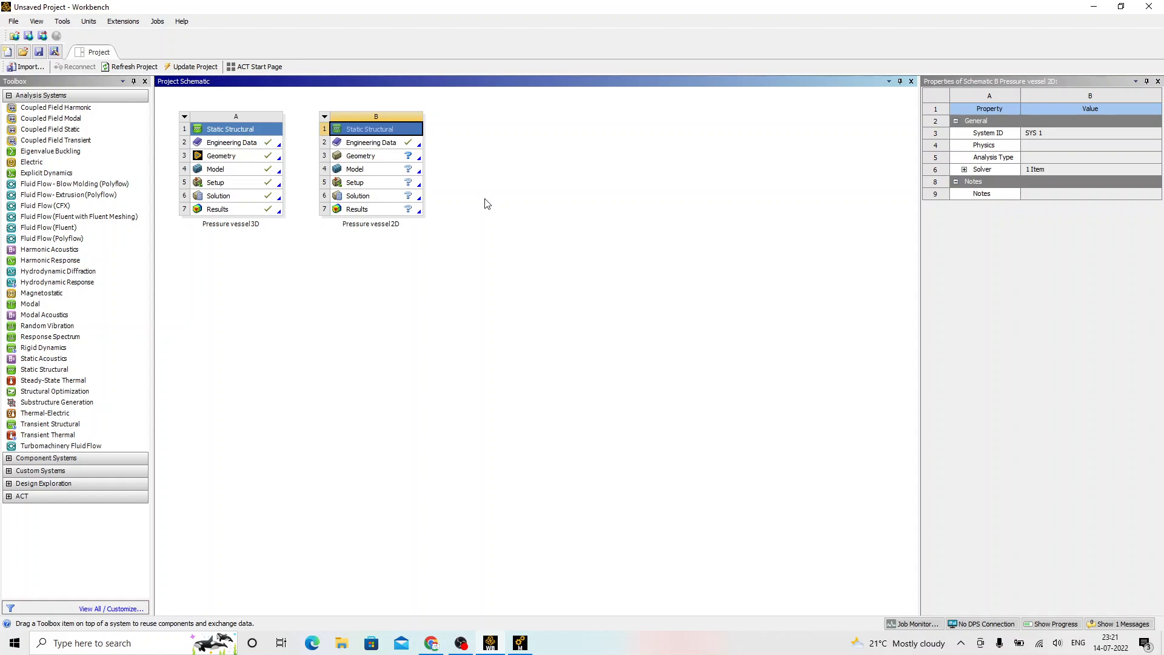
left_click(486, 202)
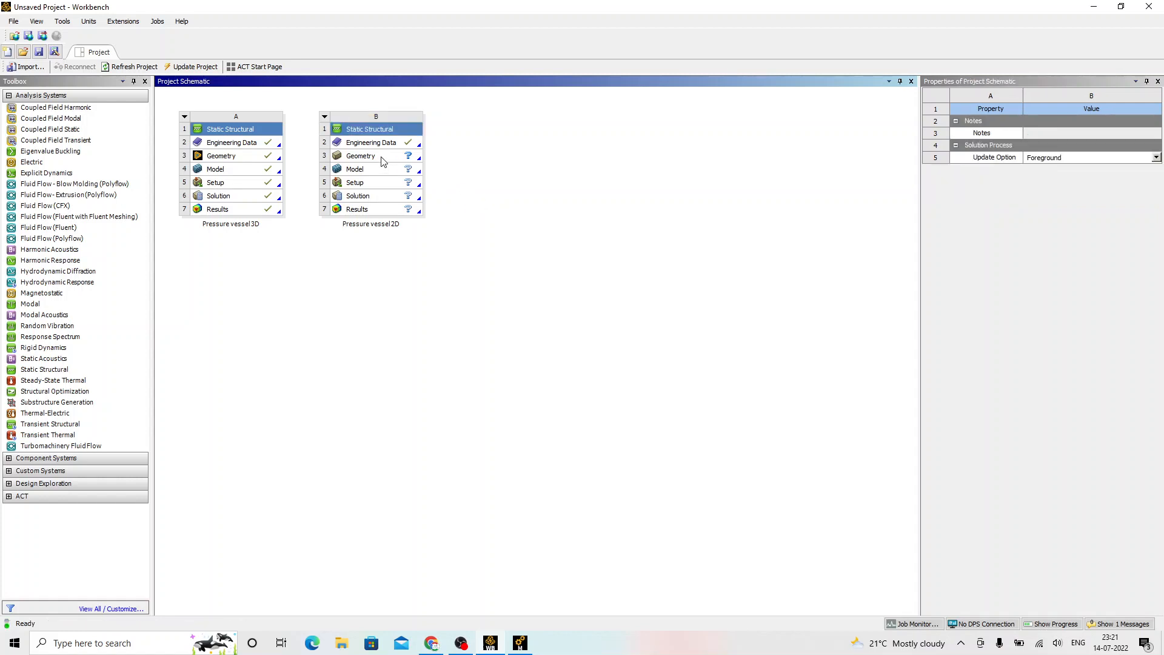
Step: Set the analysis type of the Pressure vessel 2D system's geometry to 2D
left_click(383, 162)
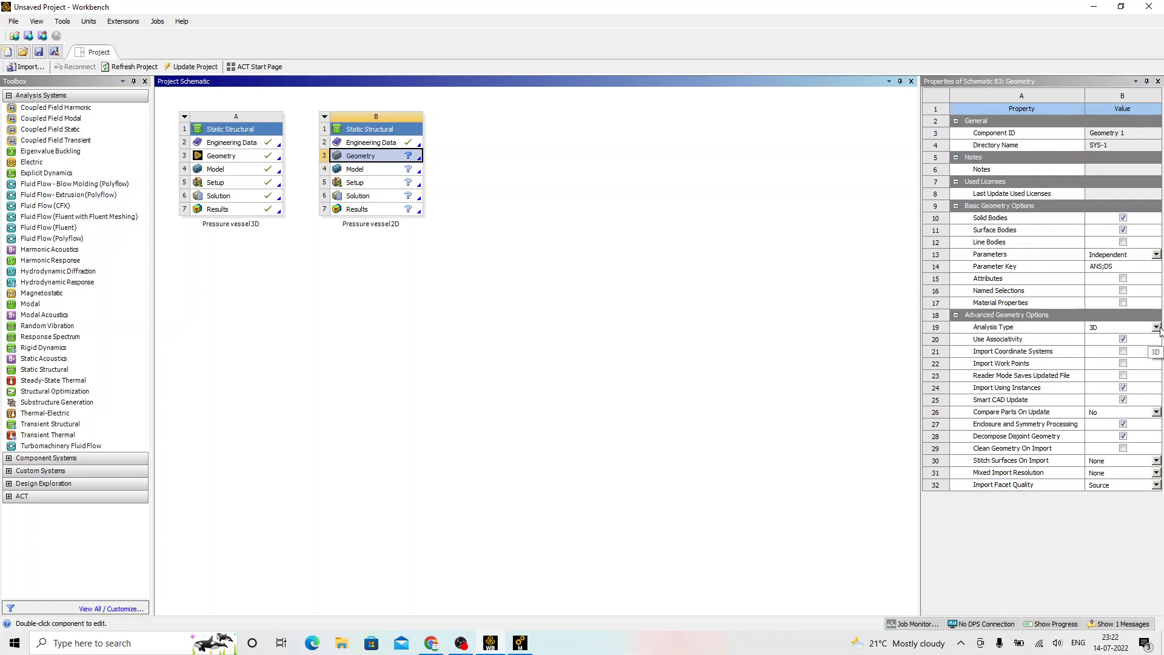
left_click(1157, 329)
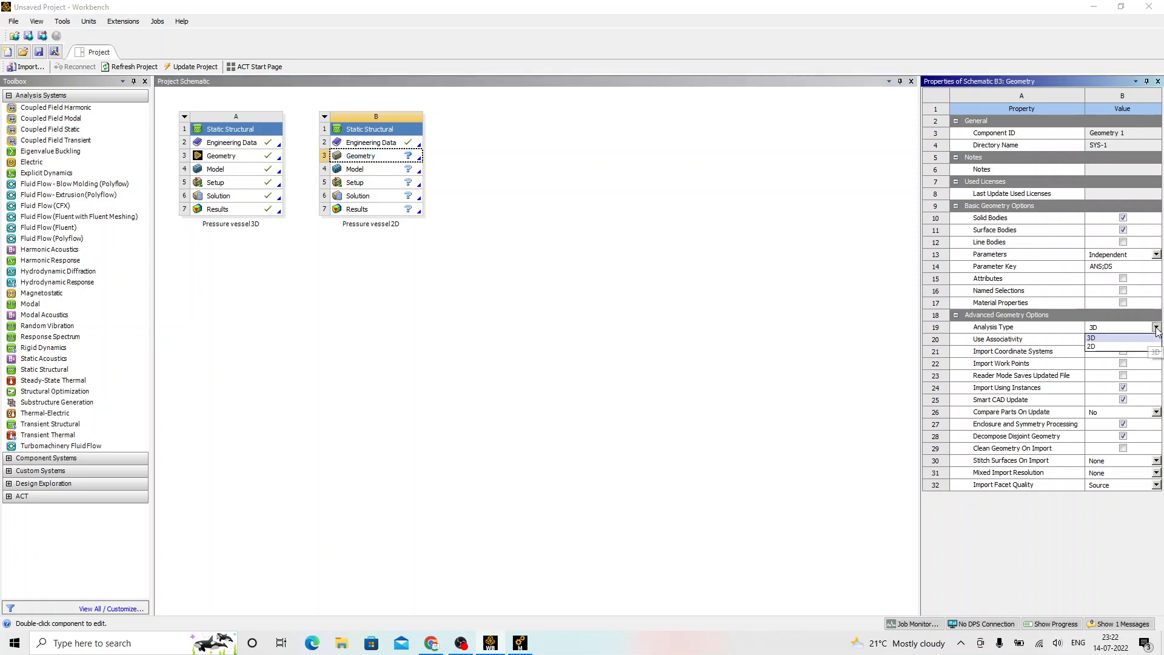
left_click(1091, 347)
left_click(638, 226)
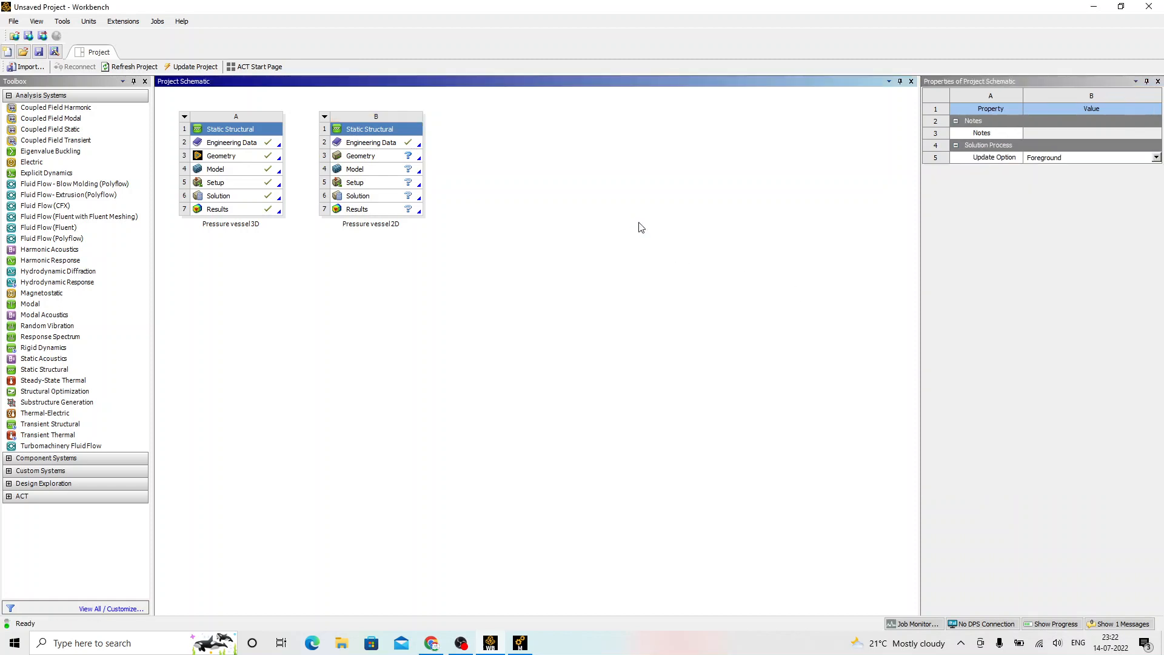
Step: Import the Small Pressure Vessel - 2D file from the YouTube Recording Geometry Files folder as the Pressure vessel 2D system's geometry
left_click(390, 159)
right_click(389, 159)
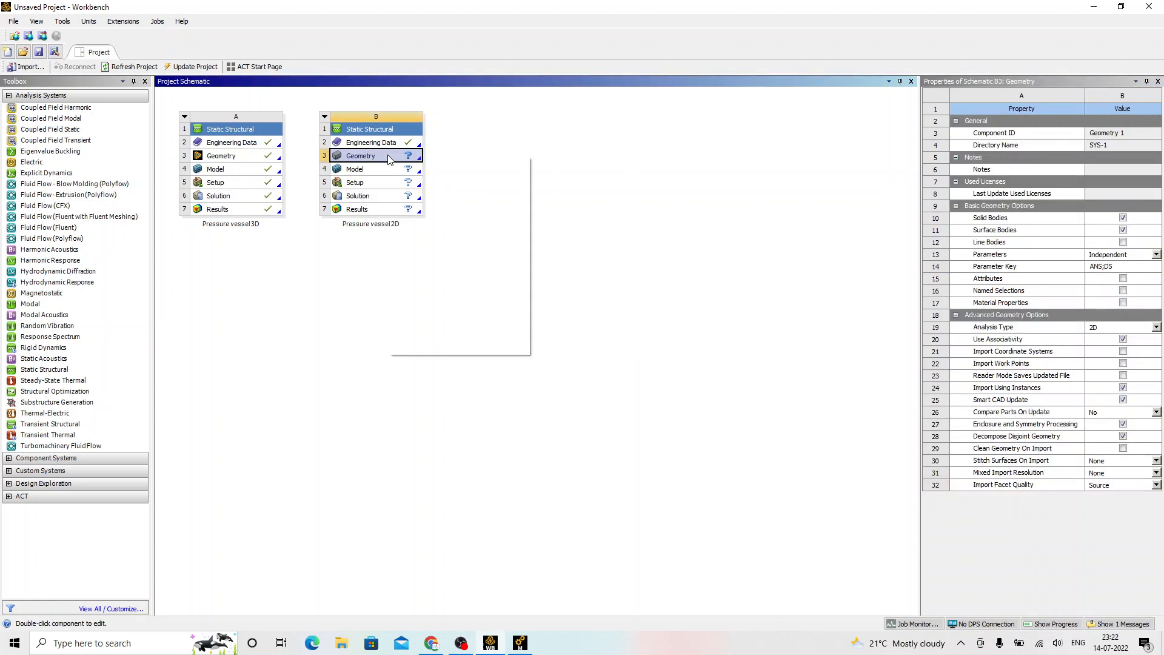
mouse_move(461, 189)
left_click(564, 191)
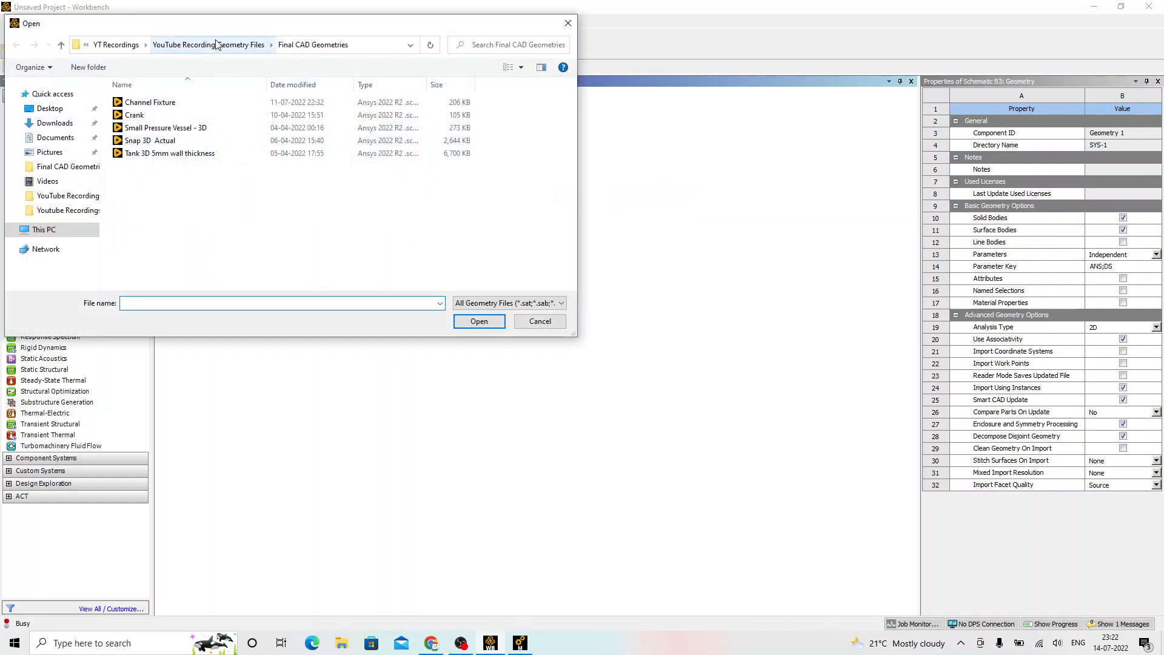
left_click(208, 45)
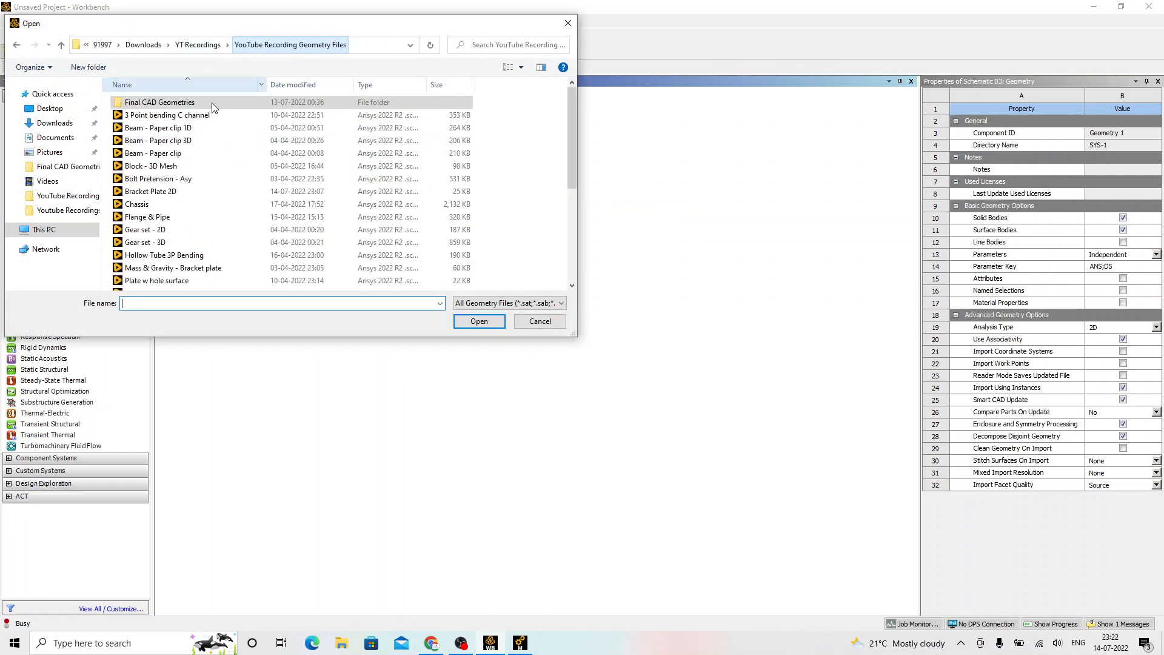
left_click(213, 220)
scroll(233, 233, "down", 3)
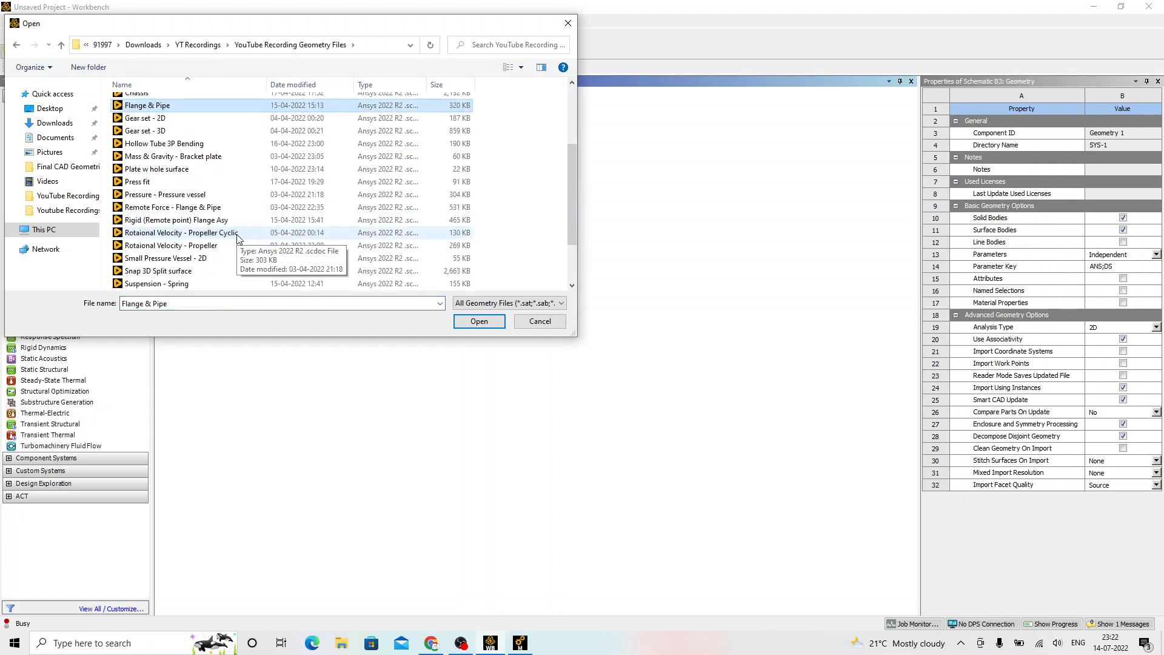
left_click(206, 259)
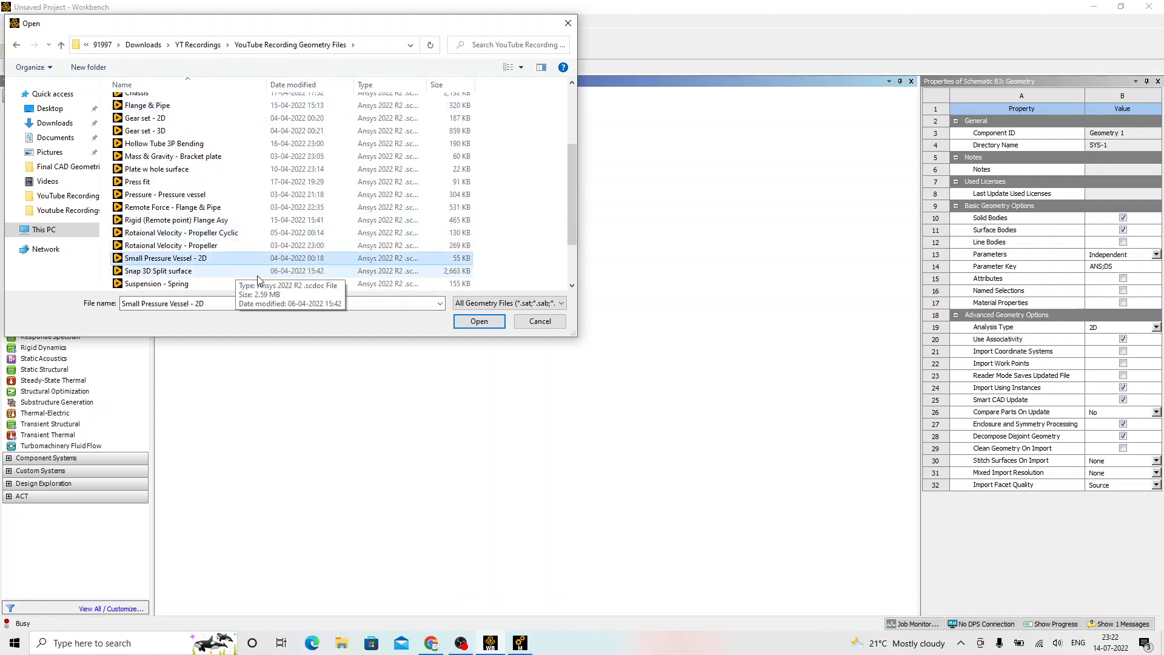
left_click(479, 324)
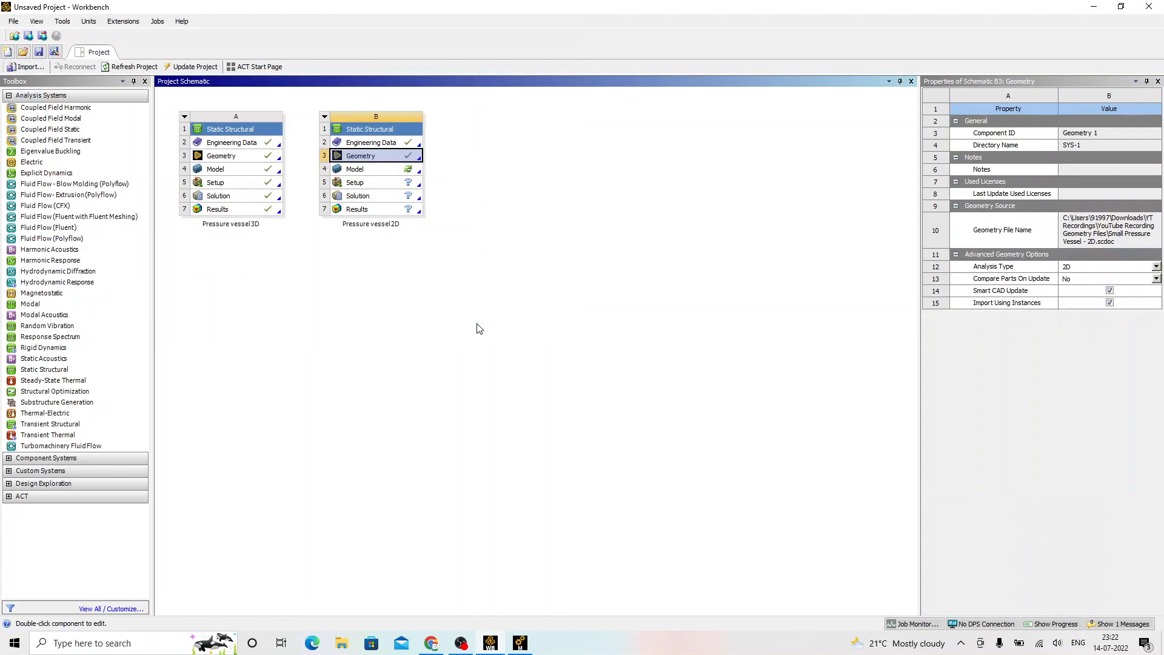
left_click(480, 329)
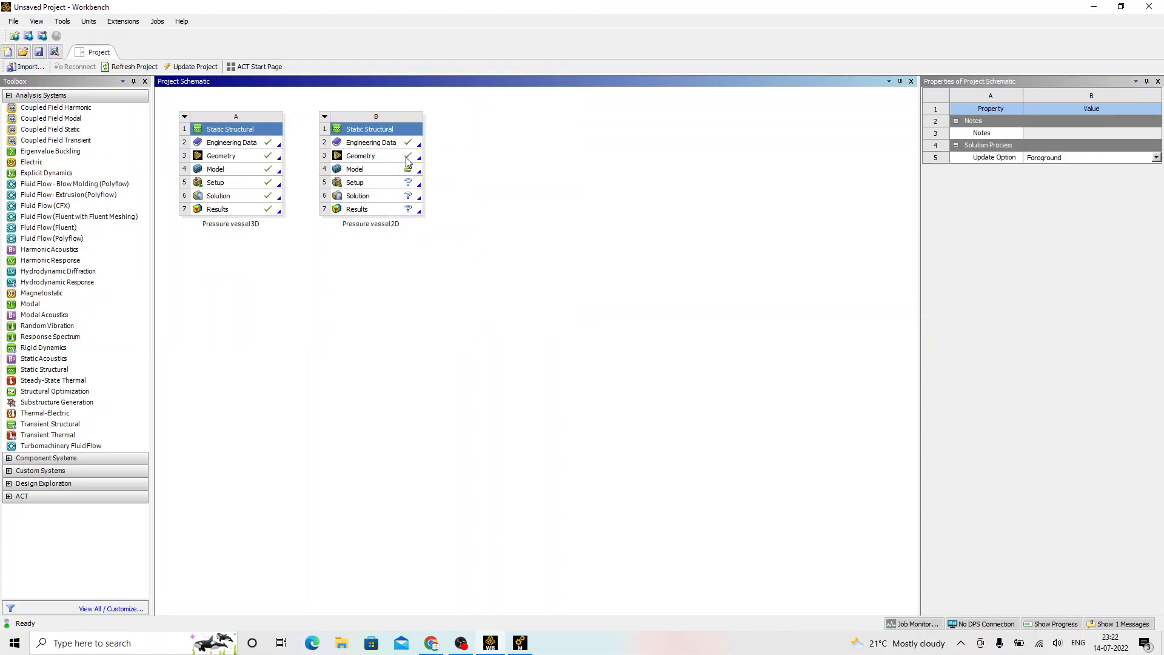
Step: Open the Pressure vessel 2D model in Mechanical and examine the profile's orientation relative to the coordinate system
double_click(377, 171)
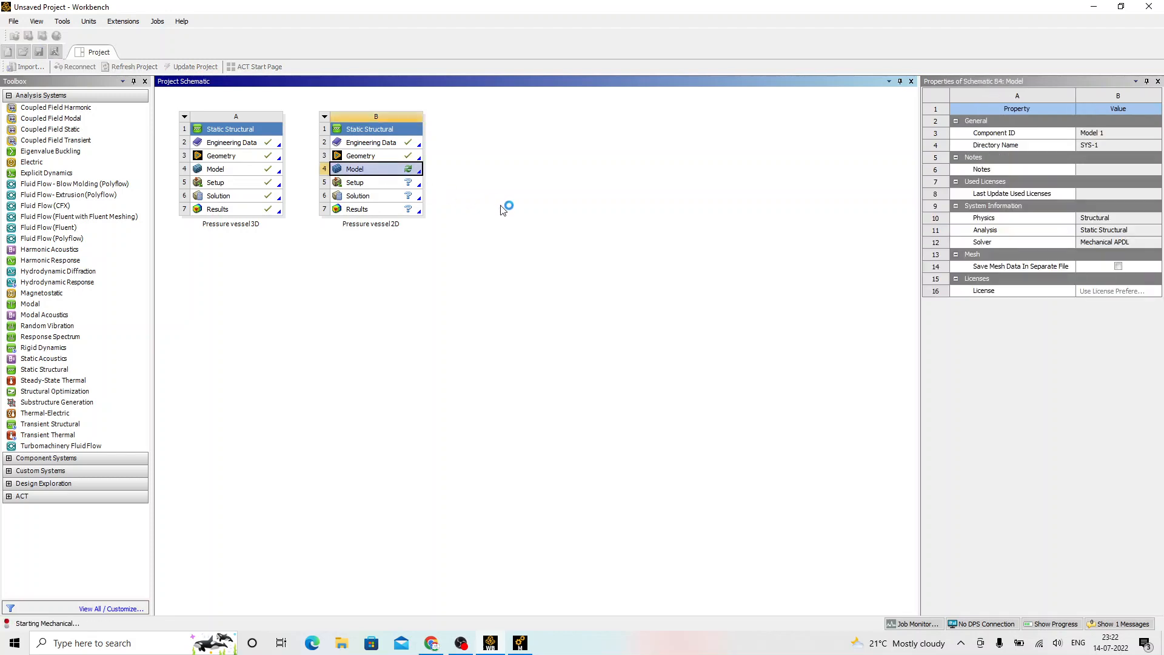
left_click(528, 650)
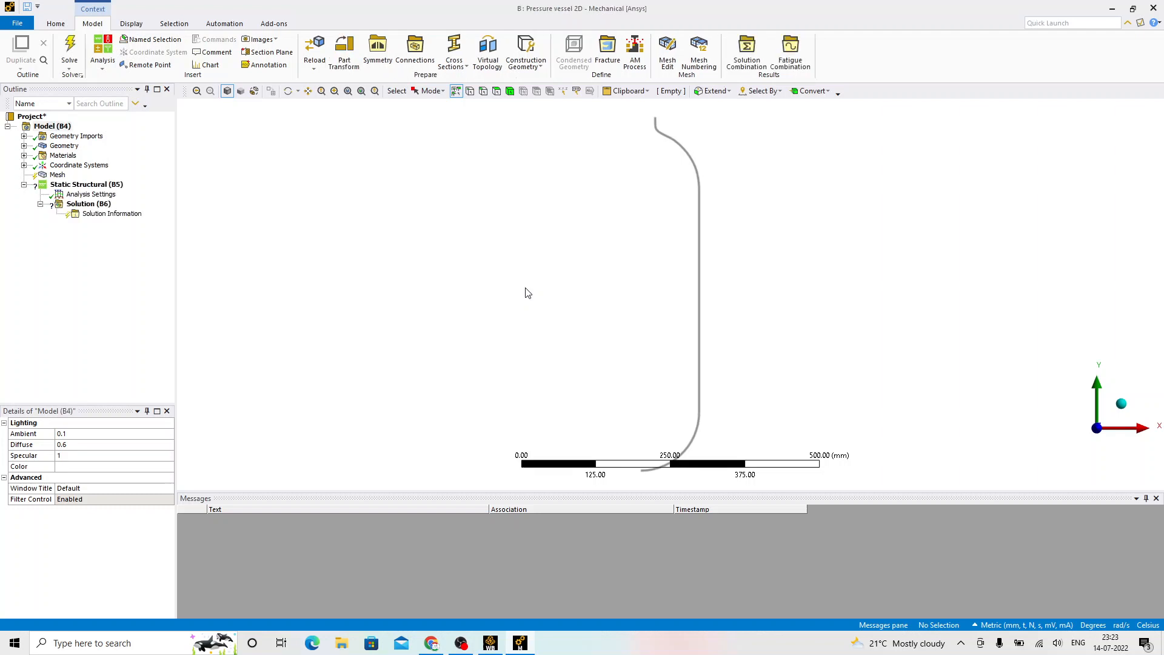
middle_click_drag(533, 315, 644, 362)
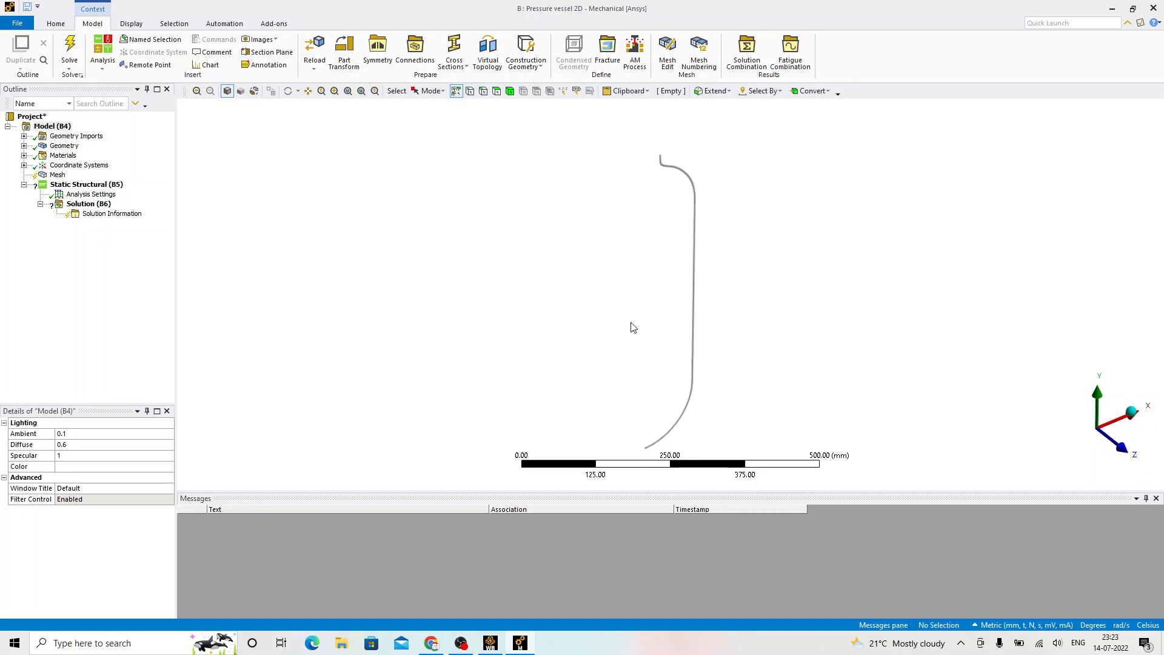
mouse_move(628, 319)
middle_mouse_down()
mouse_move(626, 278)
mouse_move(577, 260)
mouse_move(636, 311)
mouse_move(619, 317)
middle_mouse_up()
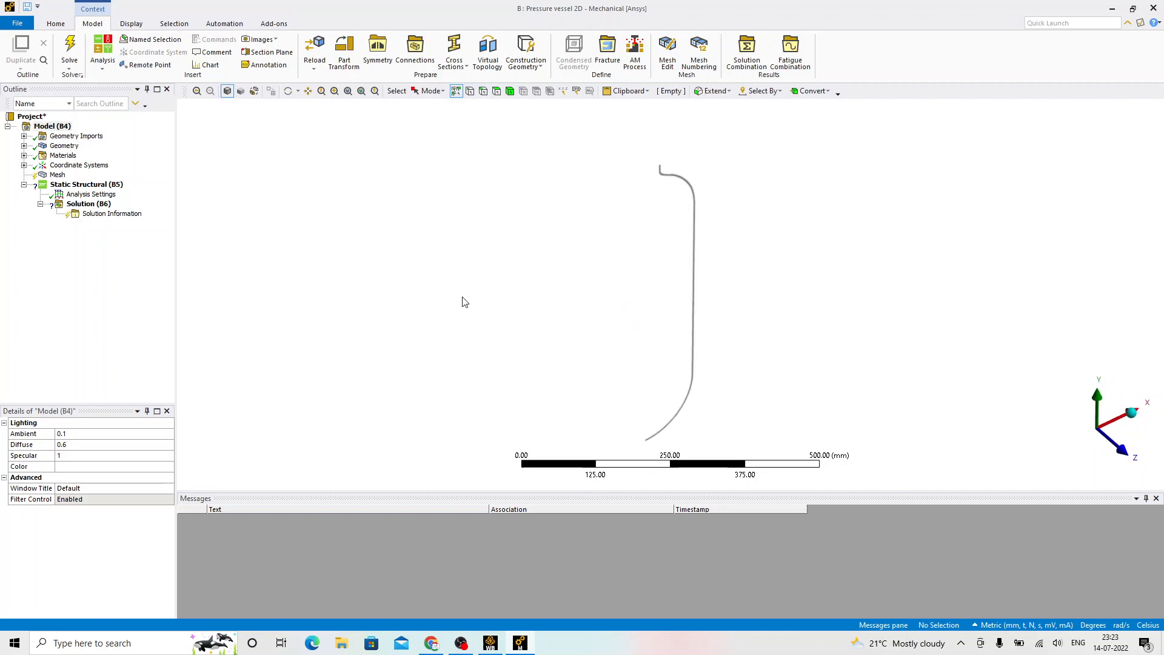
left_click(73, 170)
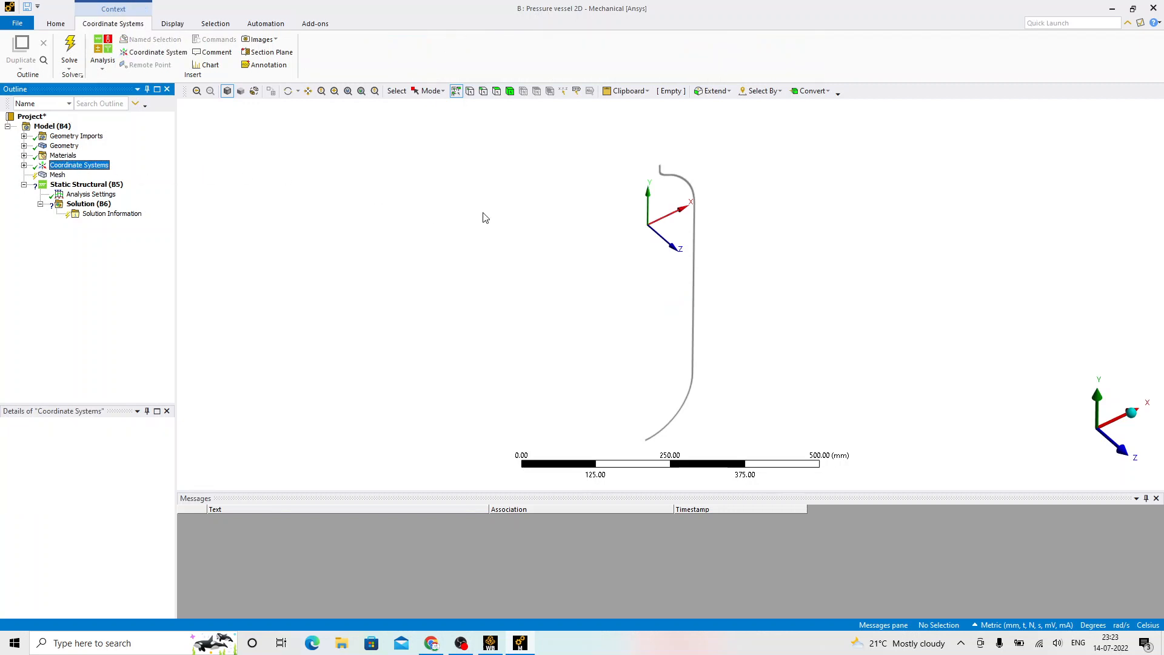
middle_click_drag(639, 234, 607, 204)
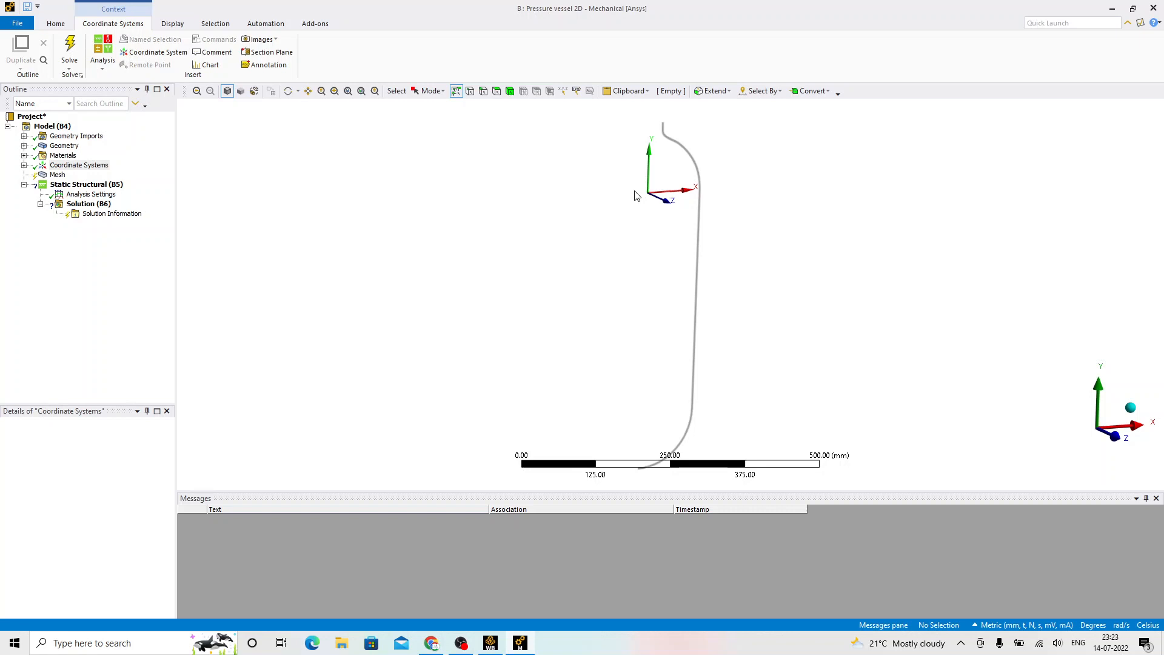
Step: Add a body sizing with a 10 mm element size to the vessel profile body and generate the mesh
right_click(57, 176)
mouse_move(91, 184)
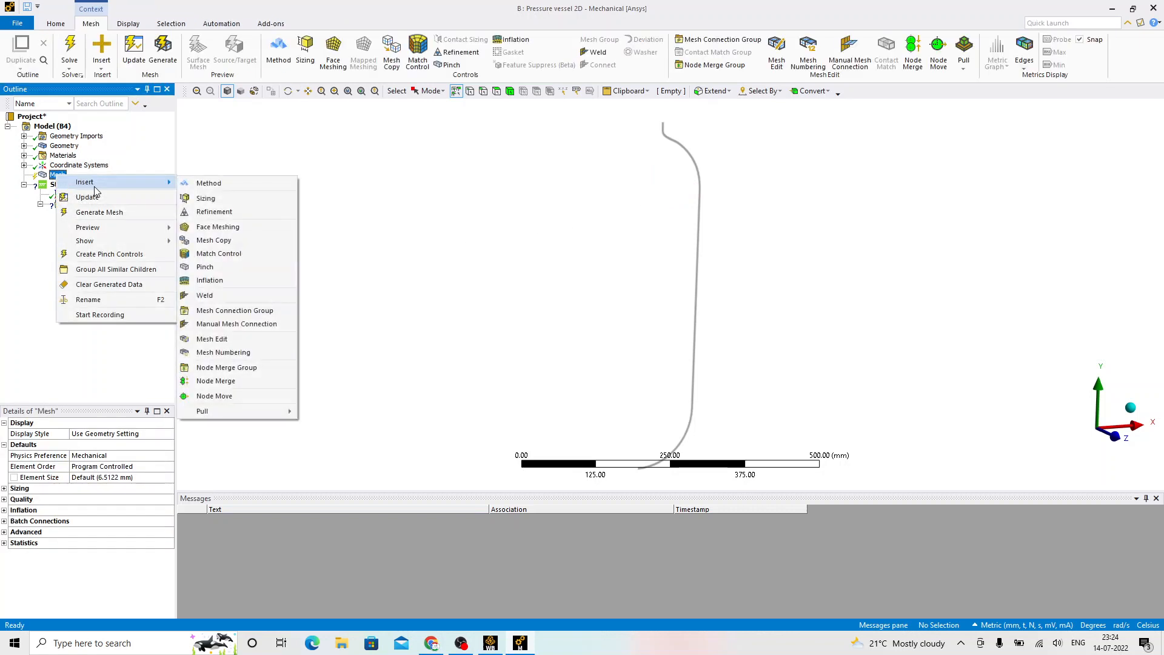
left_click(206, 198)
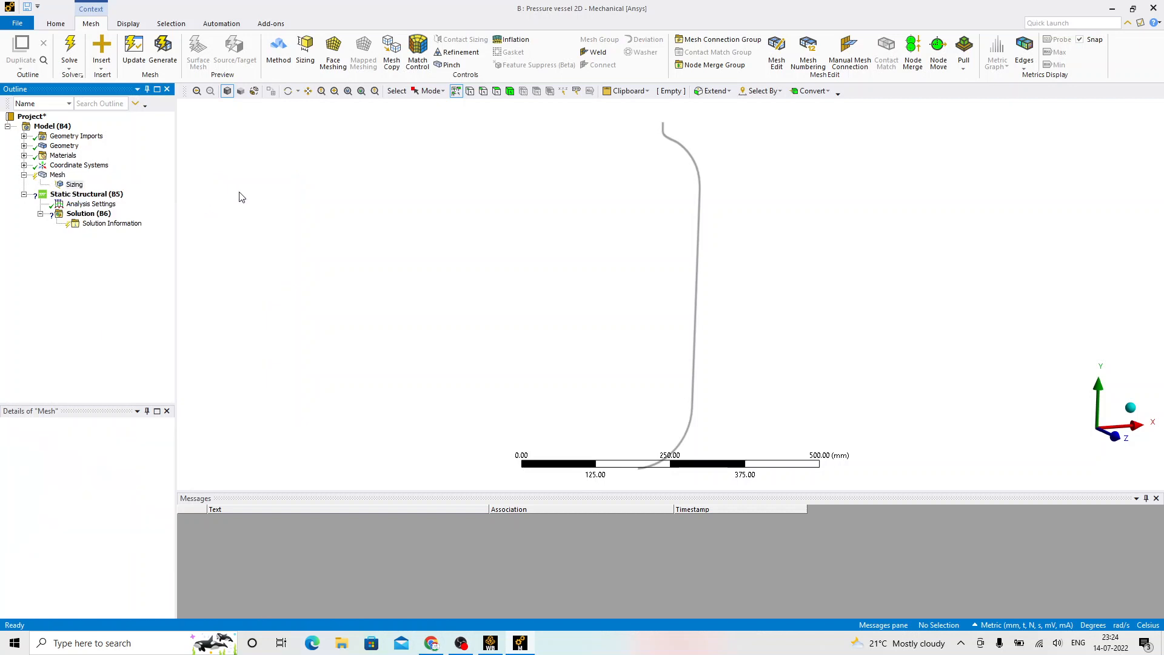
left_click(510, 91)
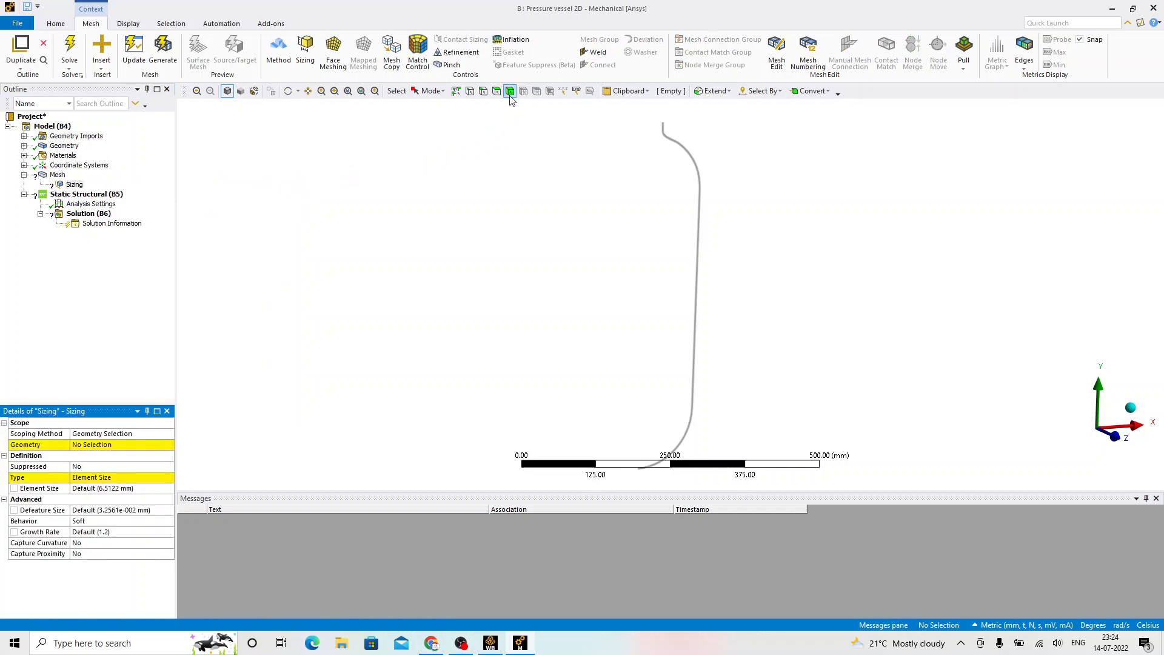
left_click(700, 186)
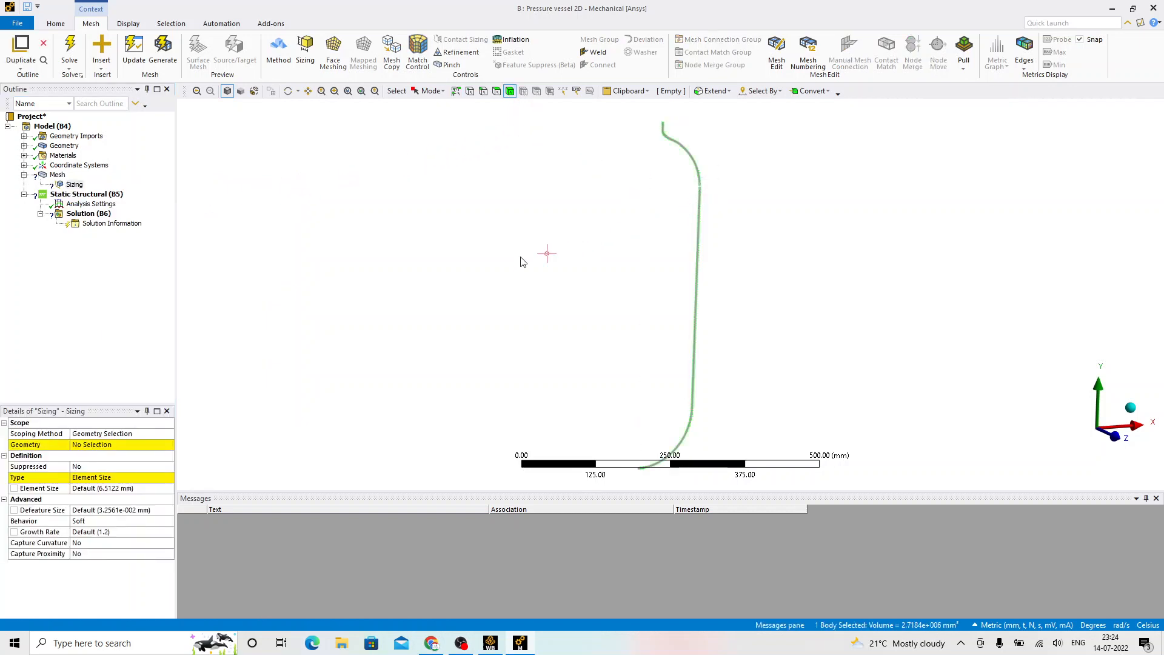
left_click(108, 445)
left_click(95, 447)
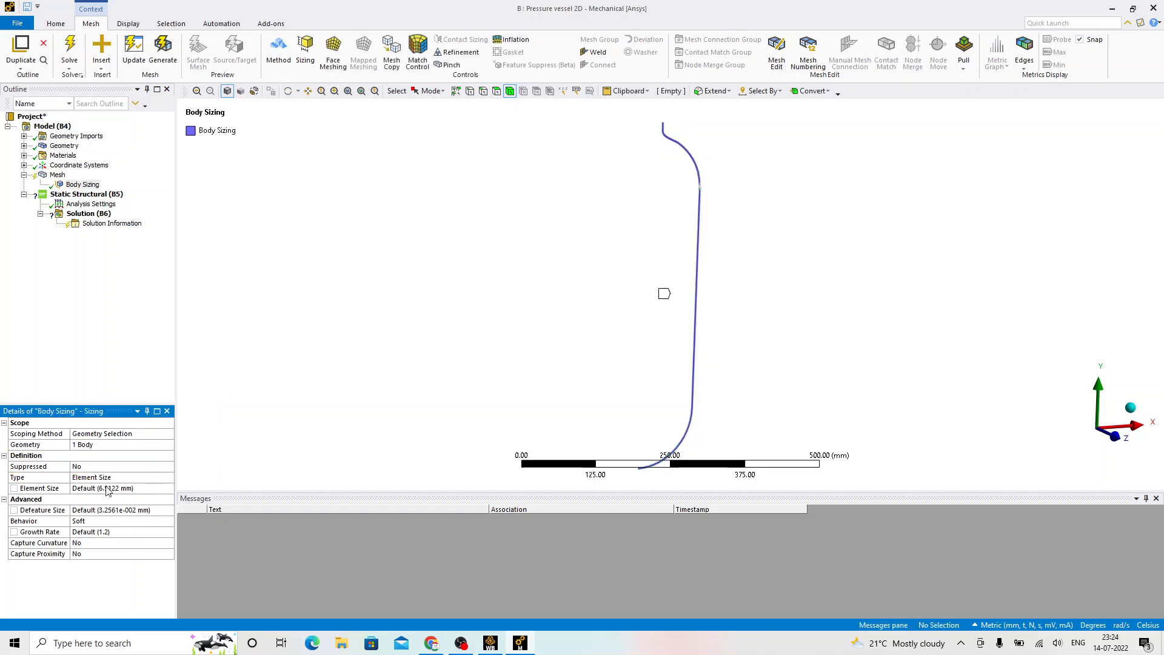
left_click(130, 488)
key("Return")
right_click(64, 175)
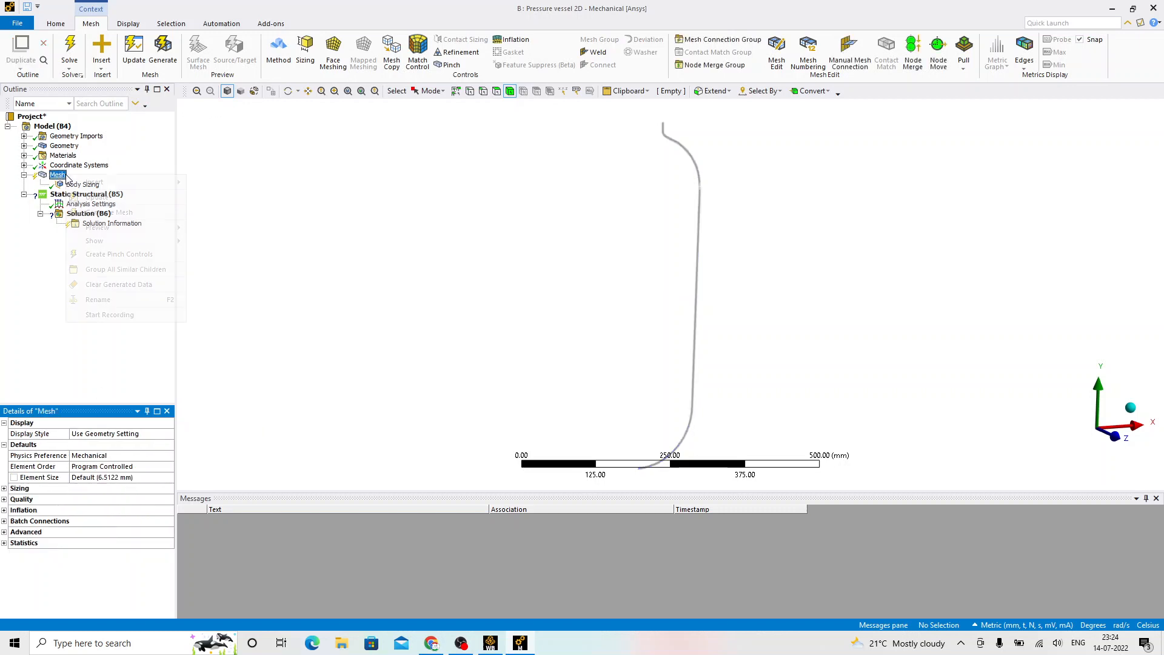
left_click(111, 212)
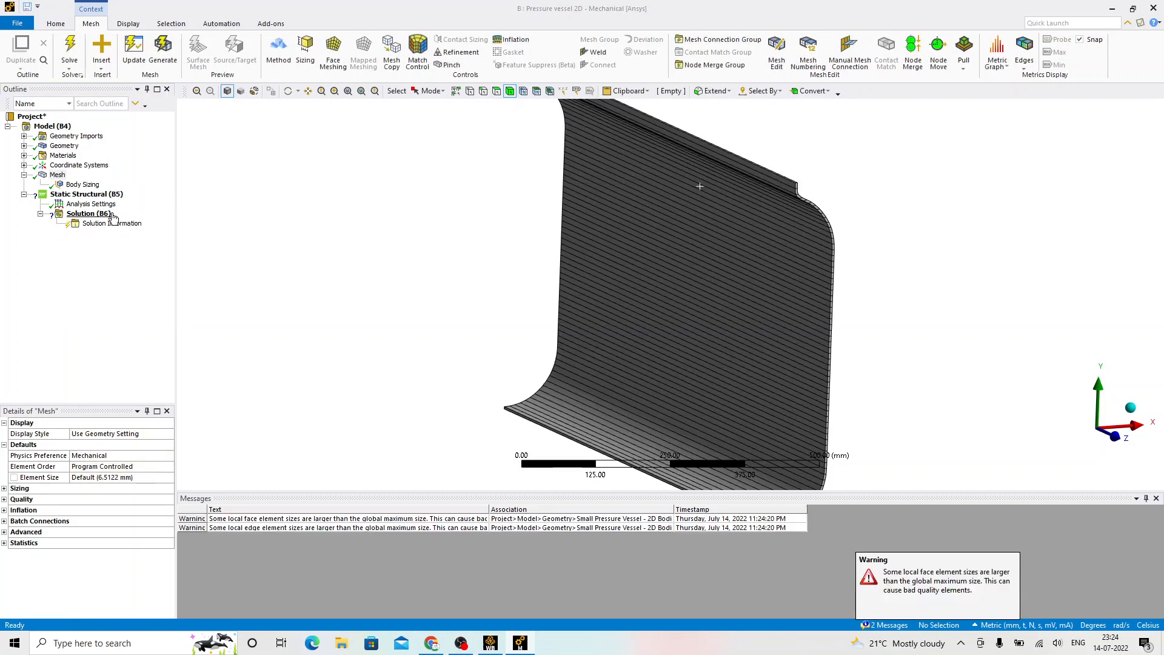
Step: Set the geometry's 2D behavior to Axisymmetric
left_click(63, 146)
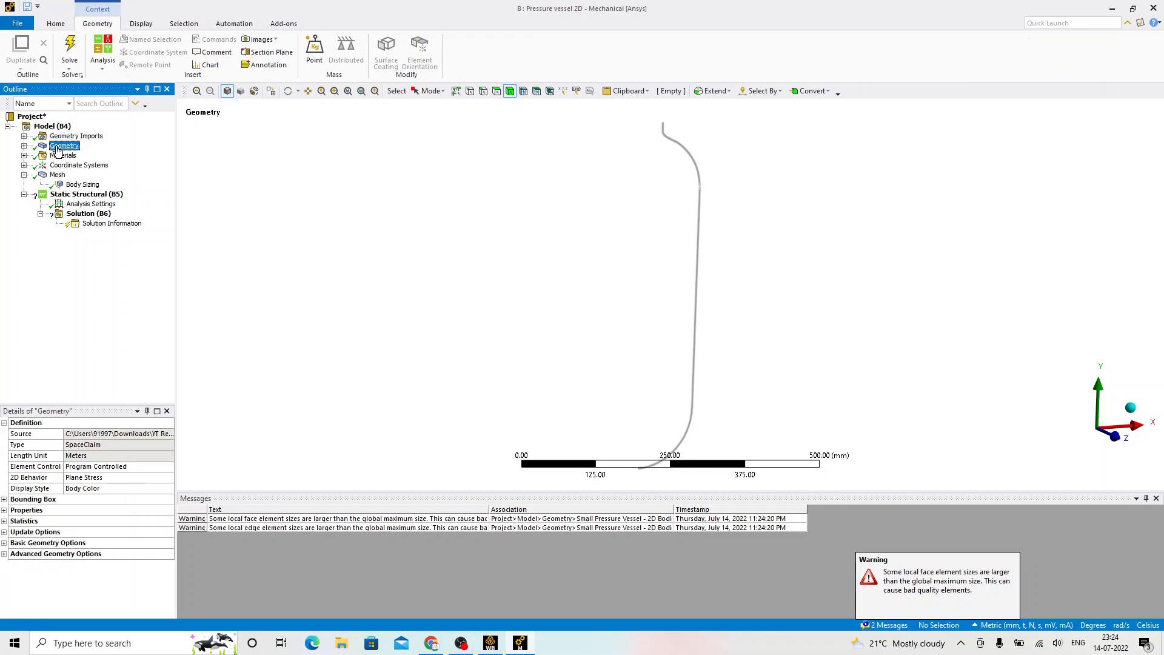
left_click(134, 477)
left_click(168, 479)
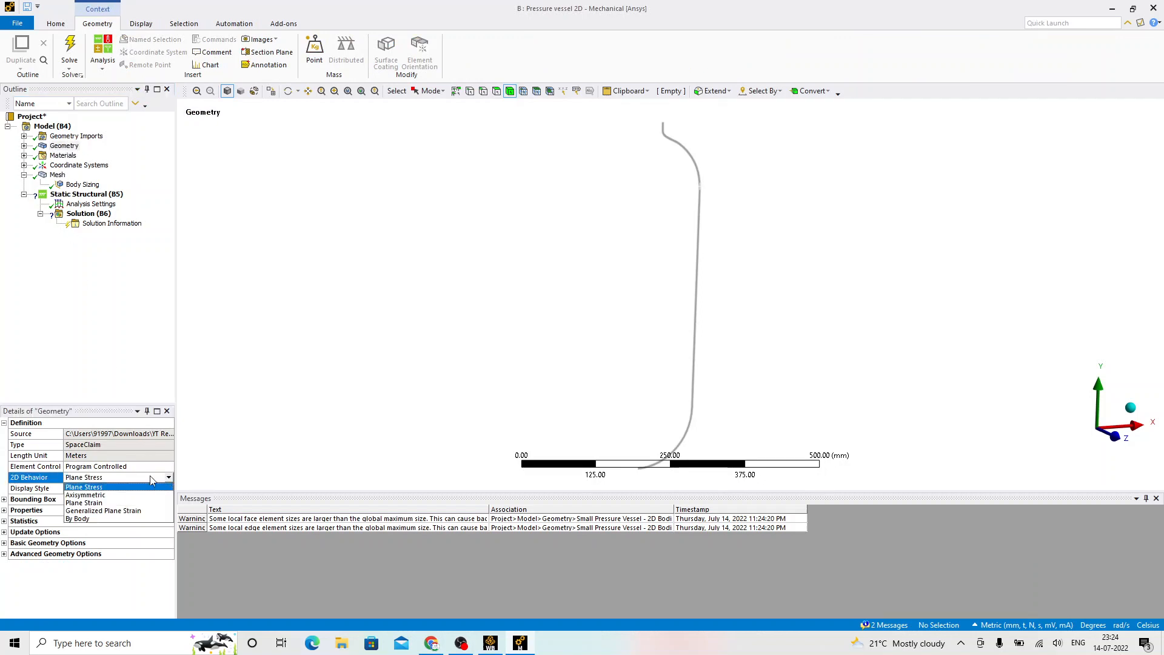
left_click(100, 495)
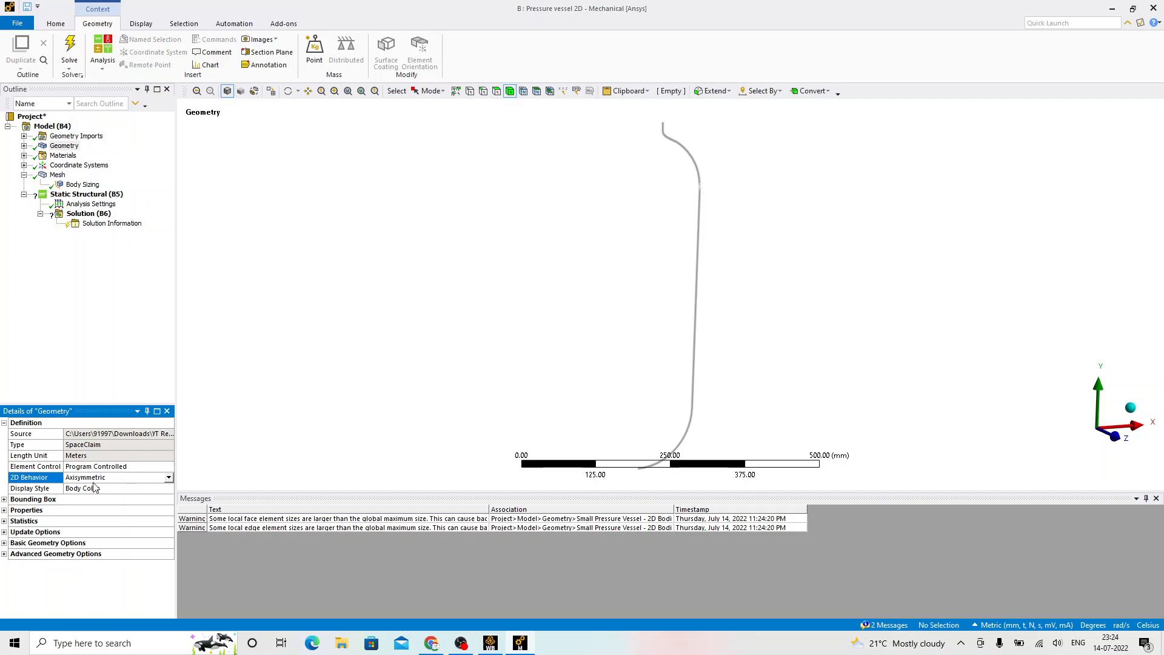
Step: Try to regenerate the mesh with the axisymmetric behavior, and recheck the geometry's 2D behavior and the body sizing settings
left_click(58, 176)
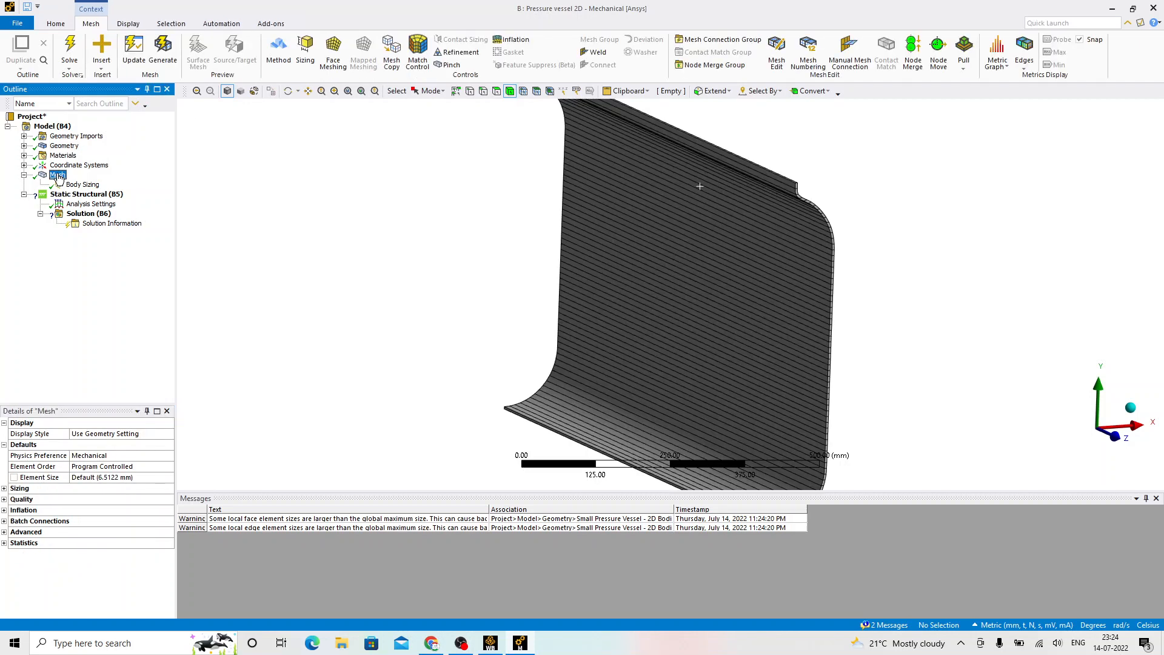
right_click(57, 175)
left_click(103, 213)
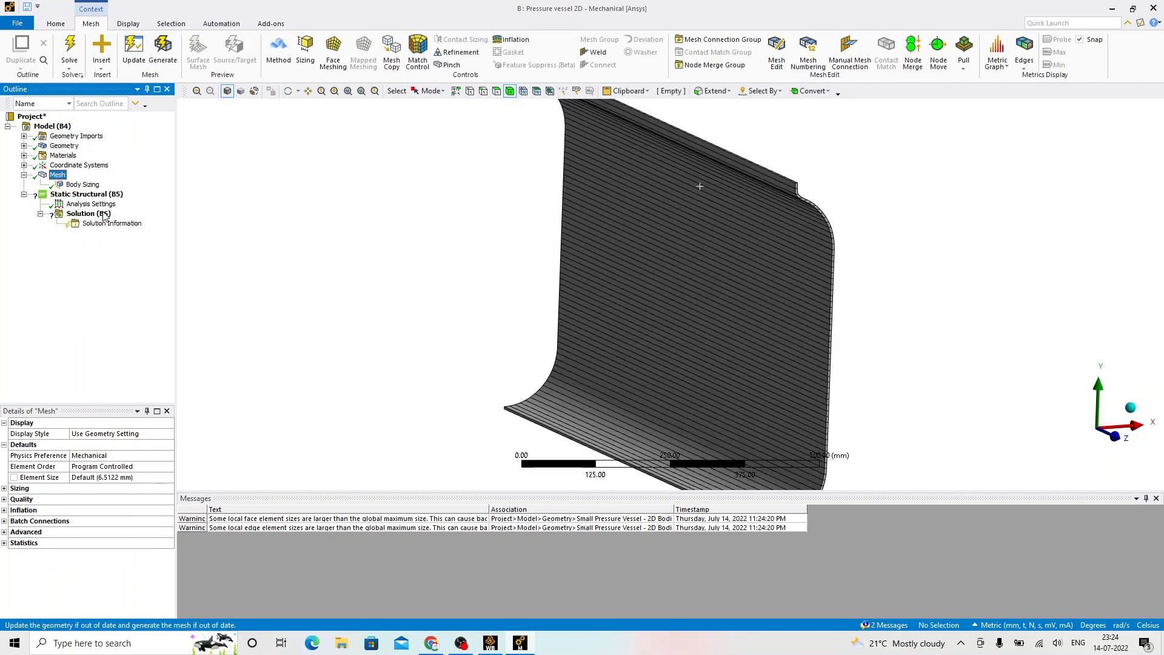
left_click(234, 203)
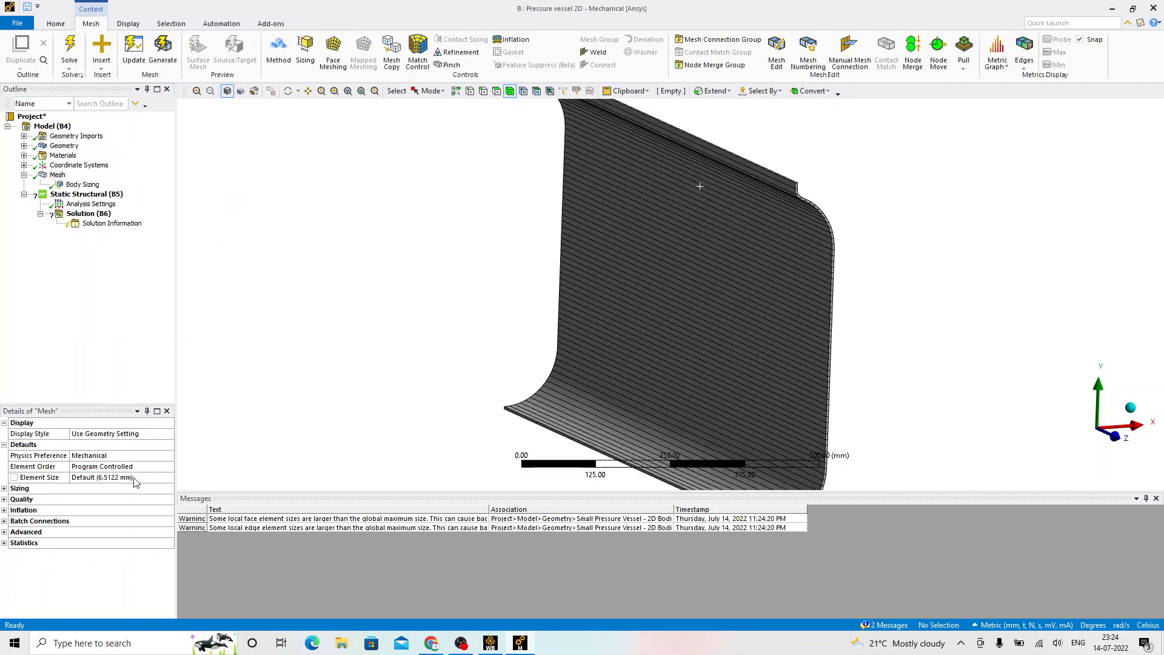
left_click(65, 146)
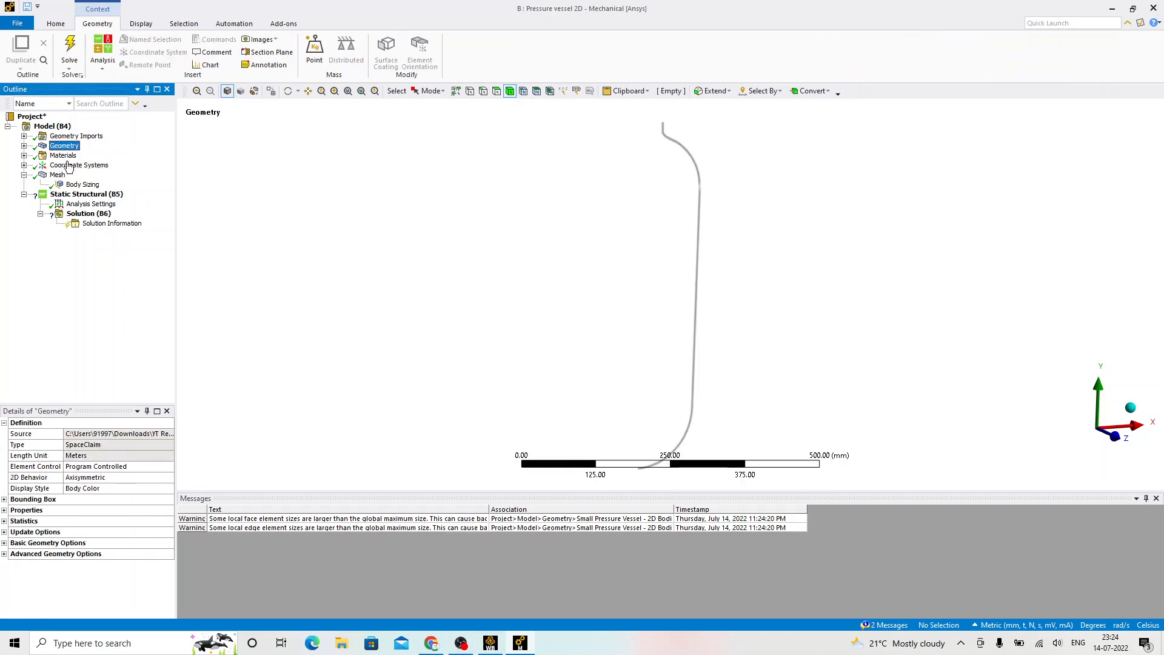
left_click(164, 479)
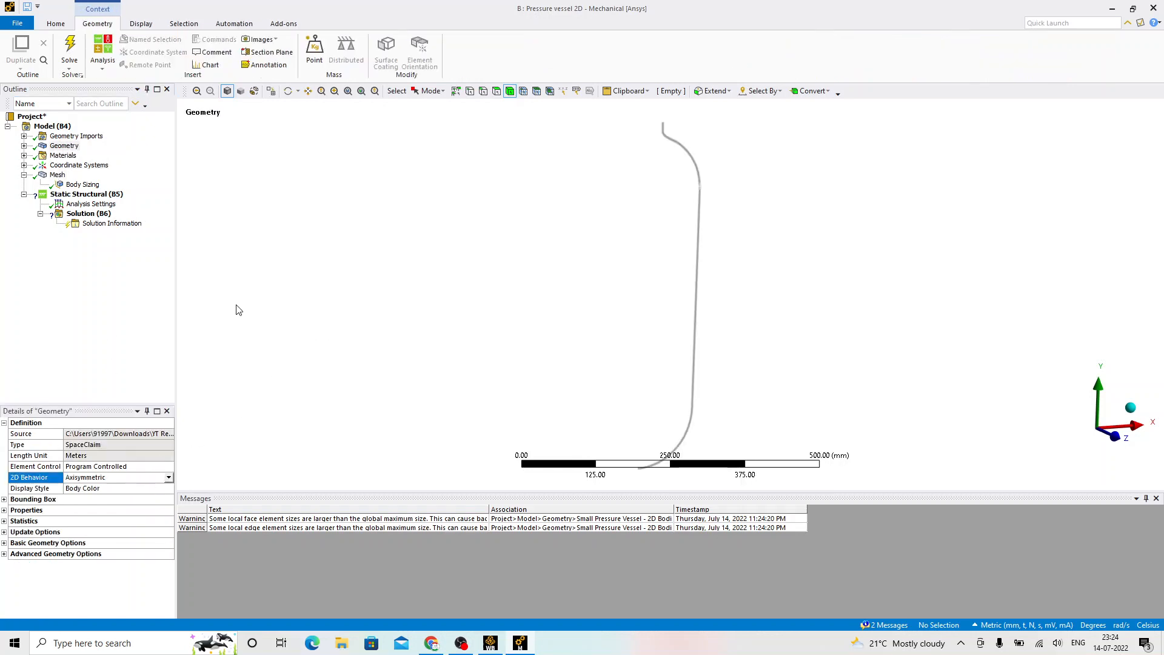
left_click(82, 184)
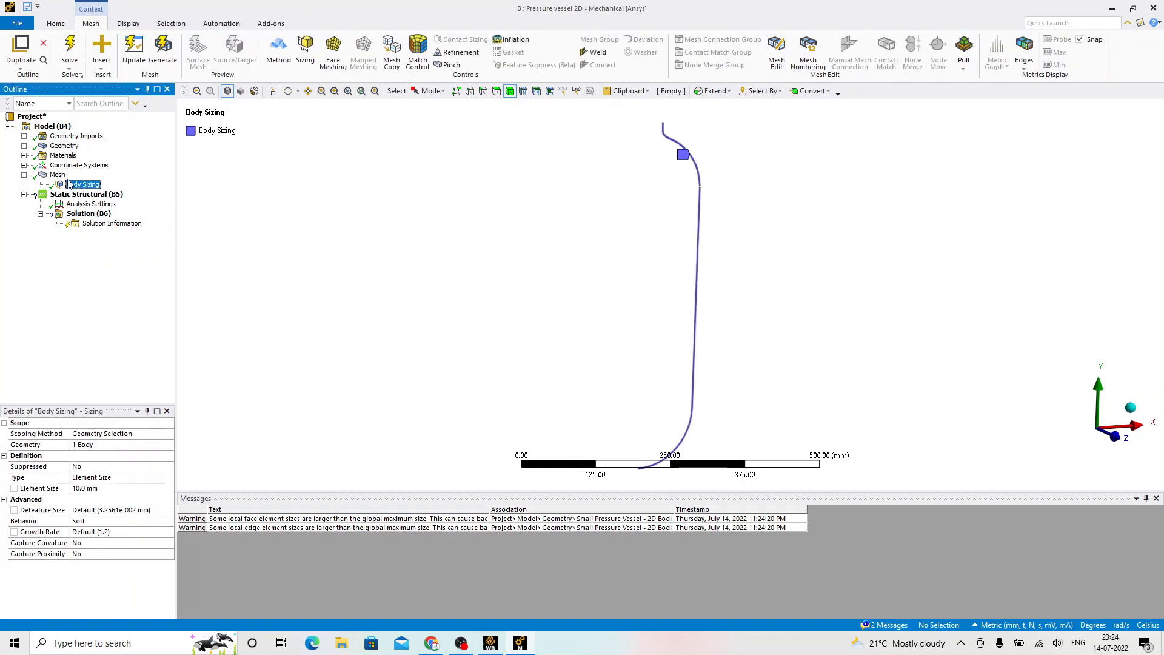
Step: Clear the generated mesh data of the vessel profile and generate the mesh again
left_click(59, 175)
middle_click_drag(485, 204, 404, 219)
right_click(59, 174)
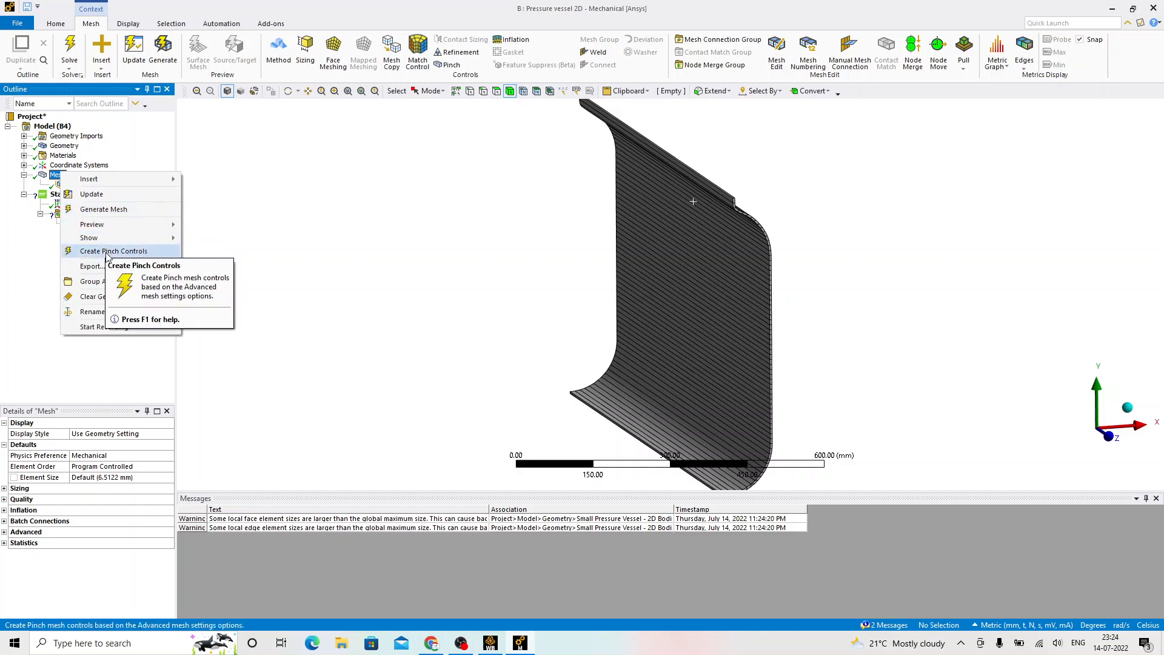
left_click(113, 297)
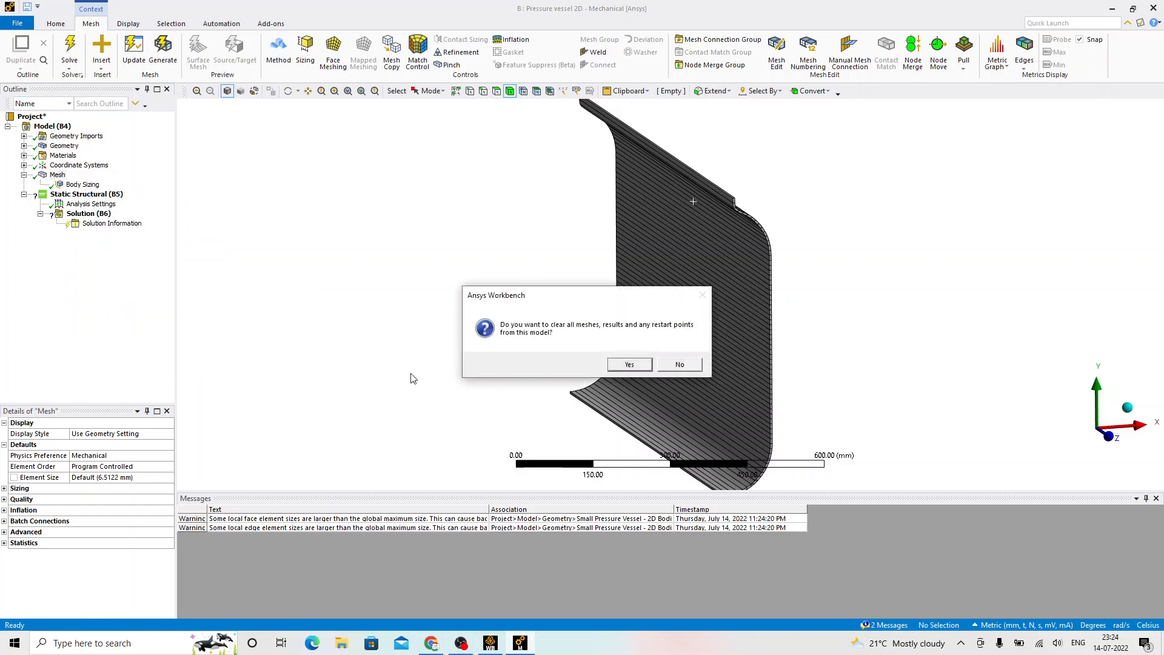
left_click(631, 364)
right_click(63, 177)
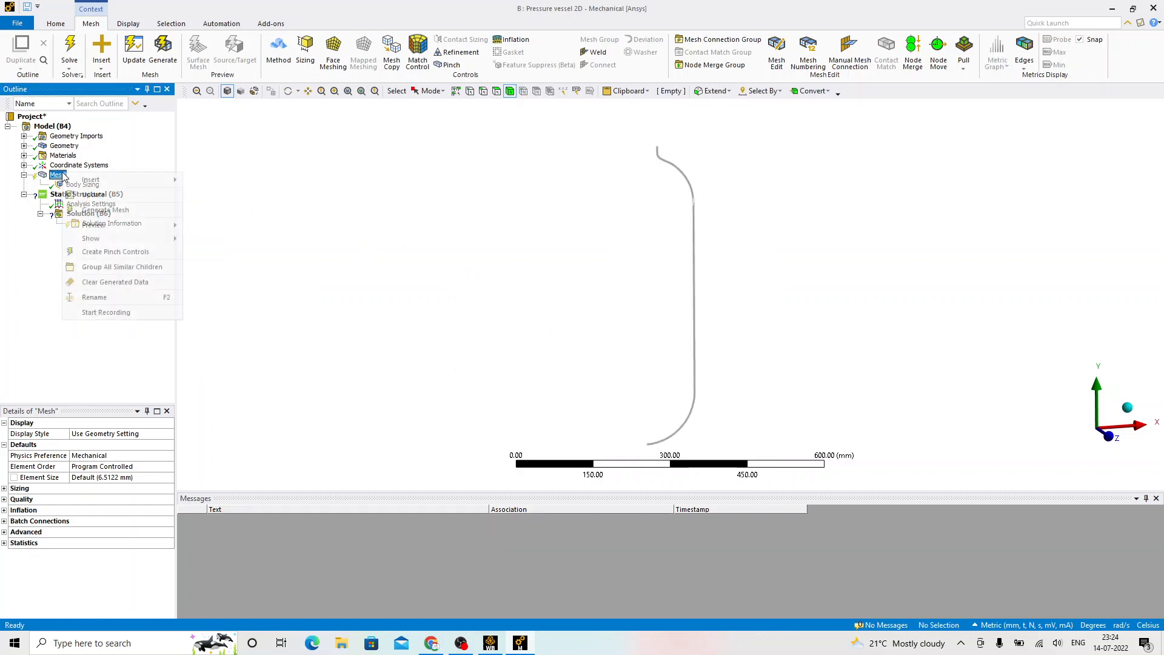
left_click(111, 207)
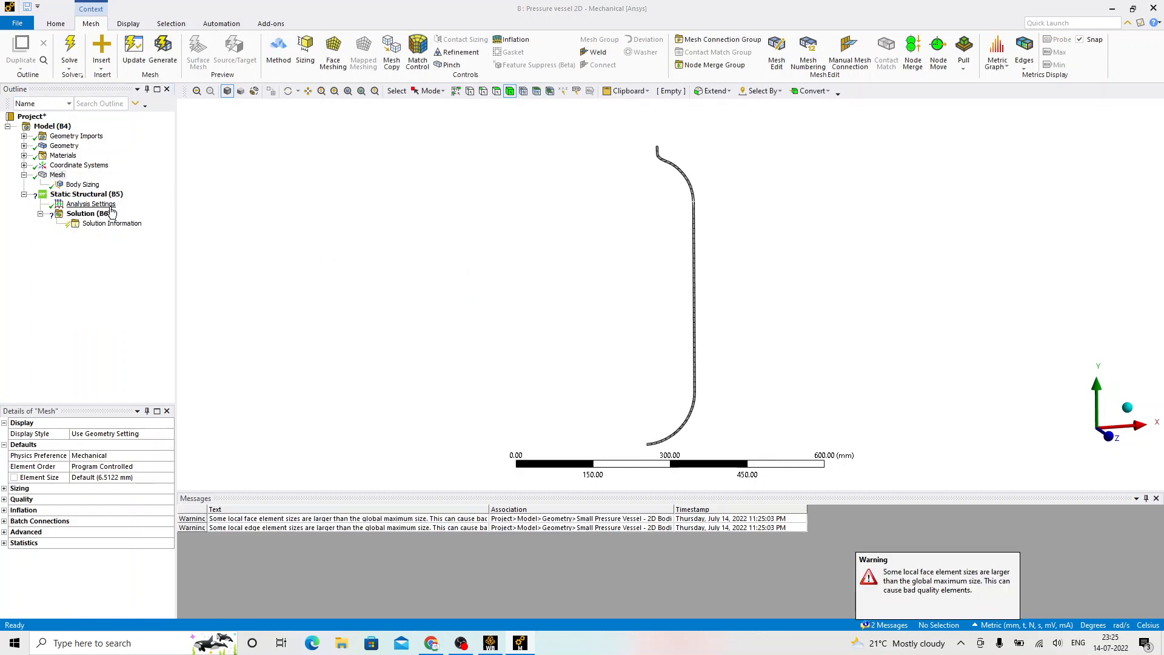
Step: Examine the regenerated mesh elements along the vessel profile up close
scroll(643, 291, "up", 5)
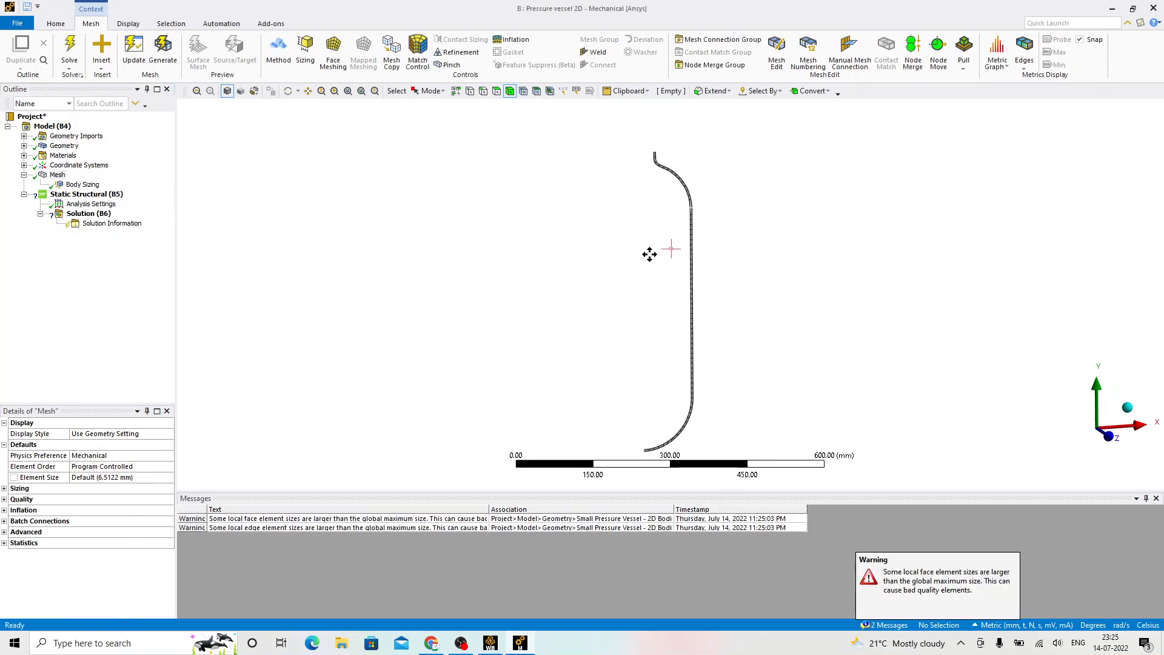
scroll(637, 296, "up", 3)
middle_click_drag(581, 253, 688, 194, "ctrl")
scroll(678, 242, "down", 3)
scroll(679, 267, "down", 5)
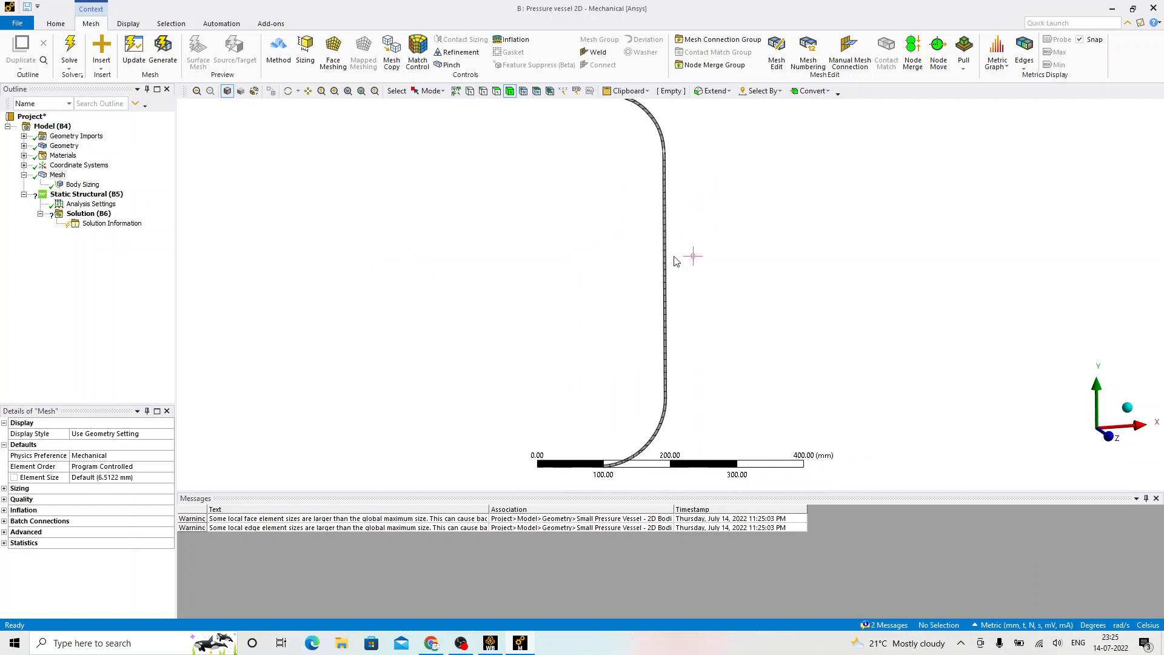
Step: Check the node and element statistics of the 2D vessel mesh
left_click(57, 175)
left_click(5, 543)
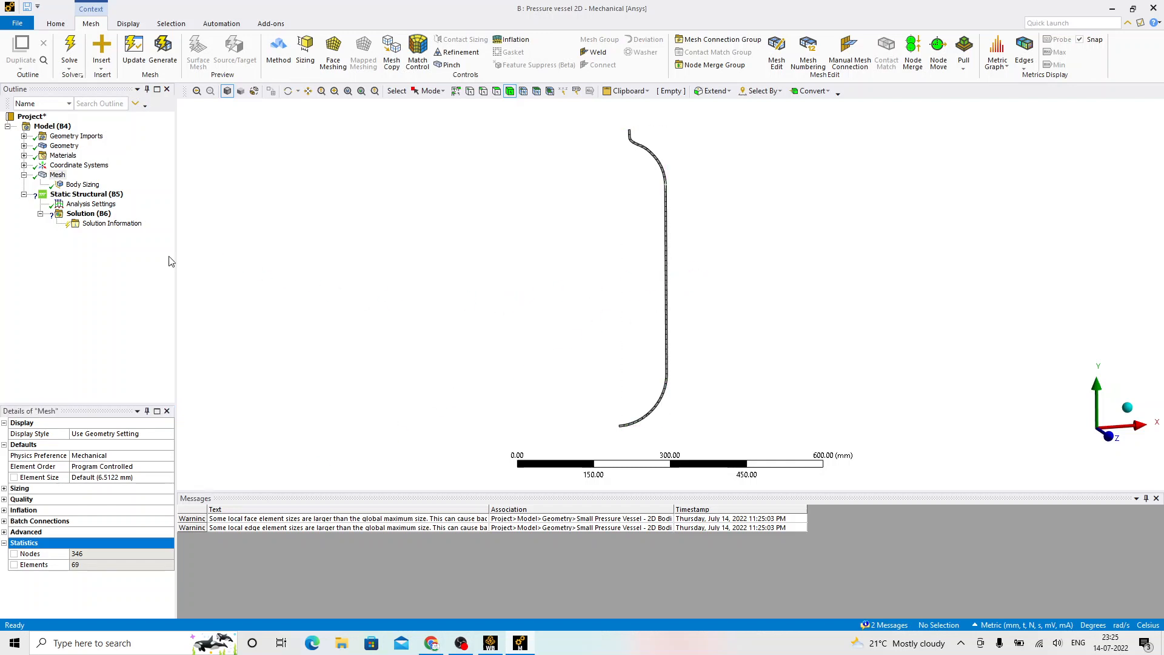
Step: Add a pressure load to the static structural analysis and scope it to the three inner edges of the vessel profile
left_click(104, 195)
right_click(104, 196)
mouse_move(160, 201)
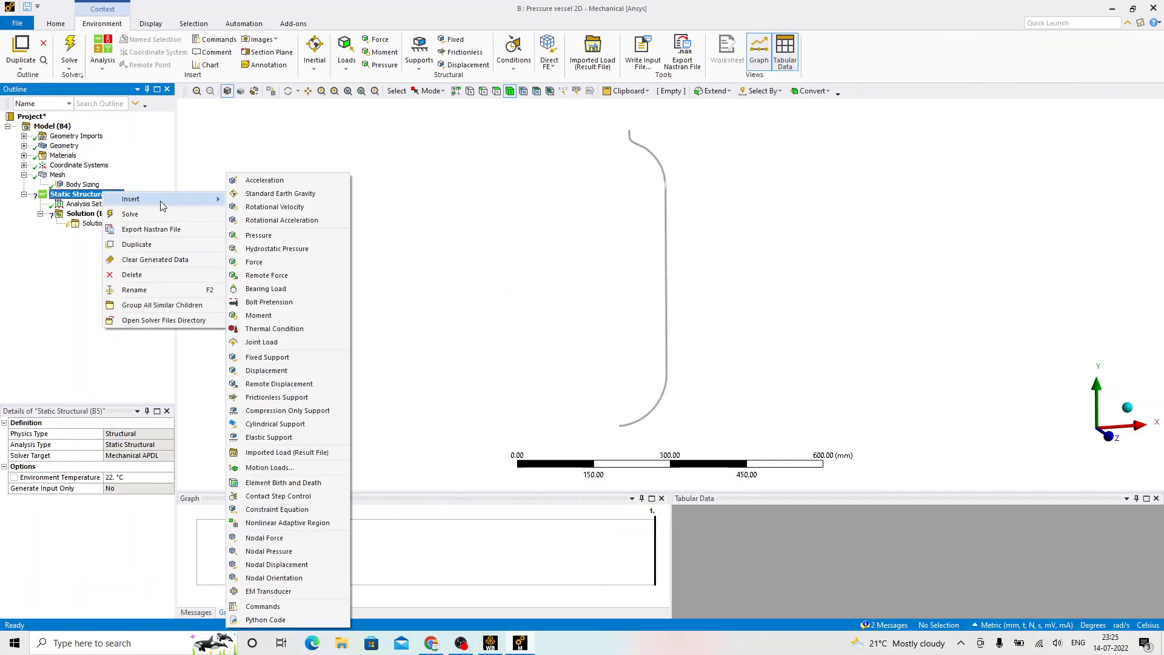
left_click(282, 236)
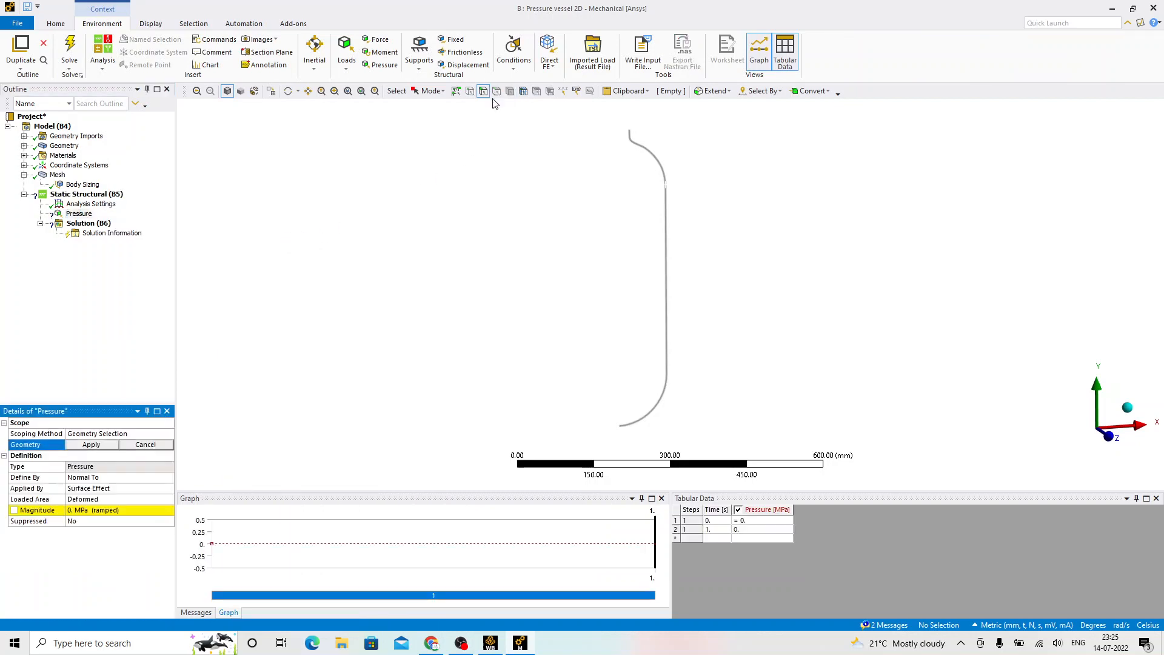
left_click(634, 417)
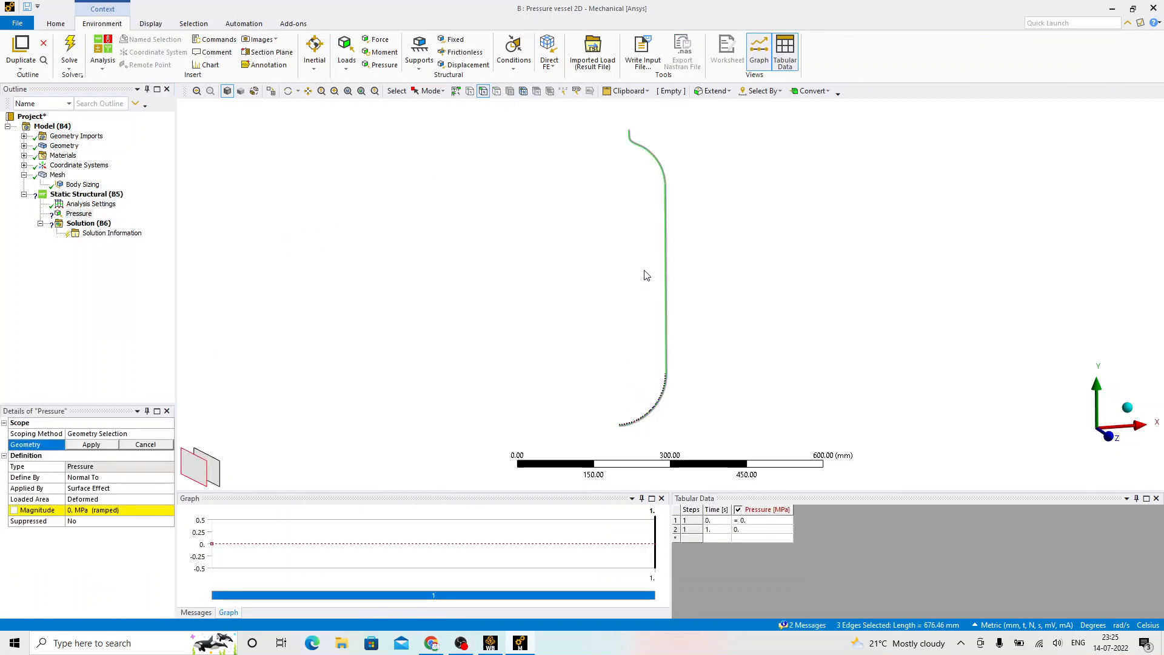
scroll(650, 149, "up", 5)
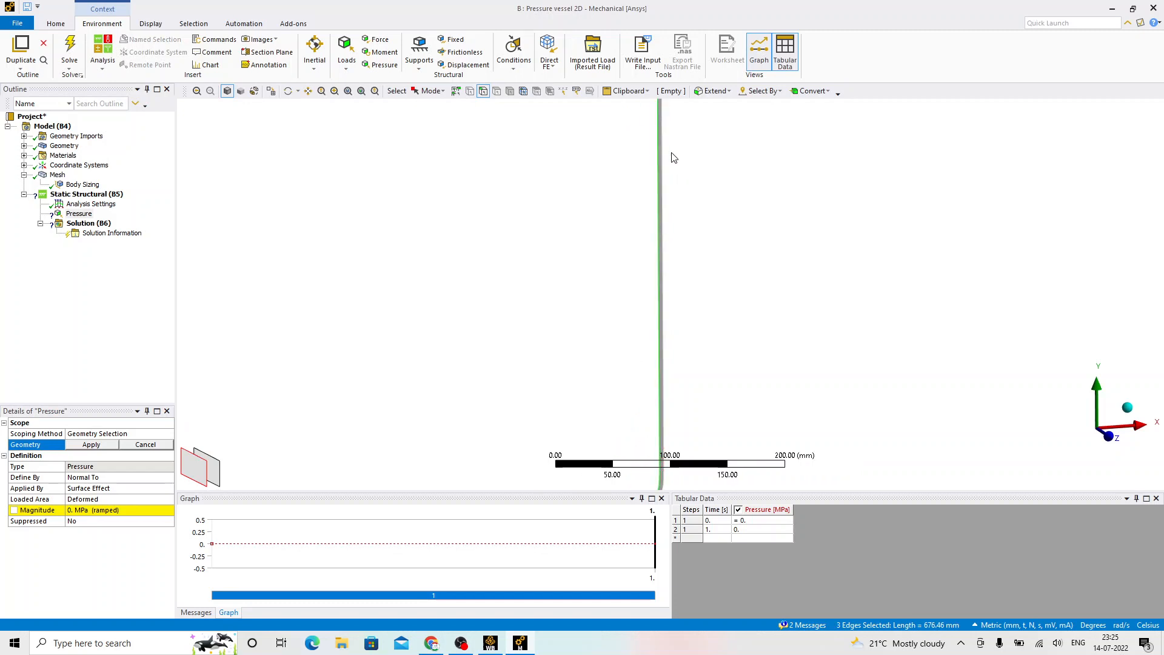
middle_click_drag(673, 158, 681, 313, "ctrl")
middle_click_drag(681, 210, 686, 293, "ctrl")
scroll(662, 285, "up", 2)
scroll(572, 267, "down", 4)
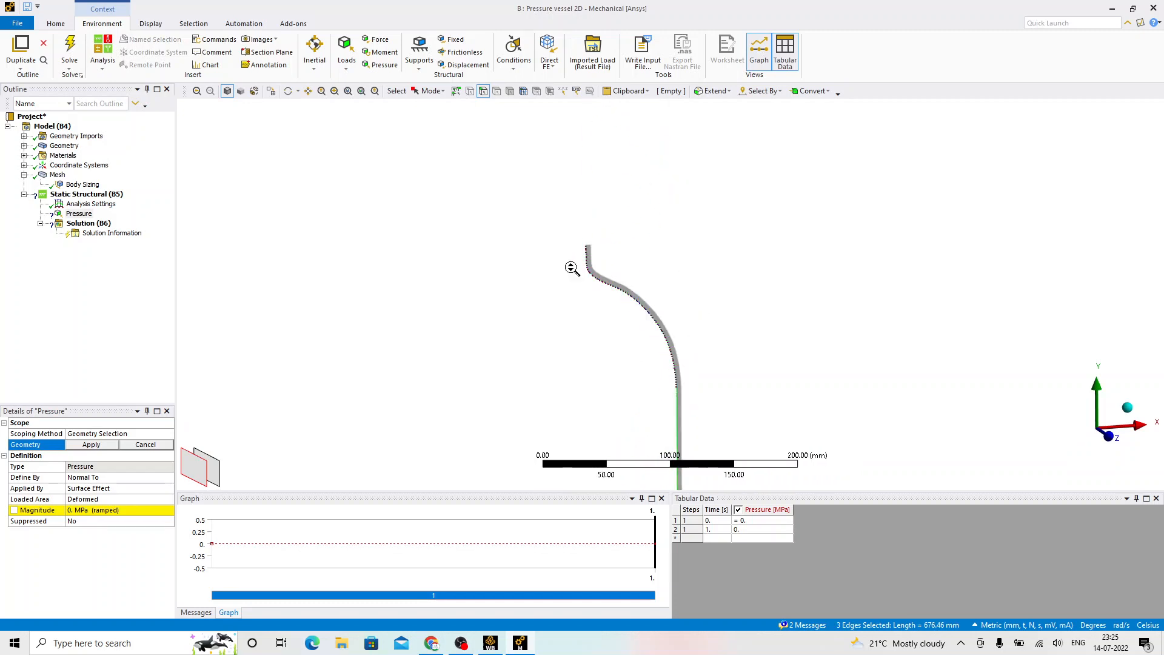
middle_click_drag(615, 386, 611, 227, "ctrl")
middle_click_drag(606, 419, 601, 243, "ctrl")
middle_click_drag(595, 447, 598, 367, "ctrl")
scroll(596, 366, "up", 4)
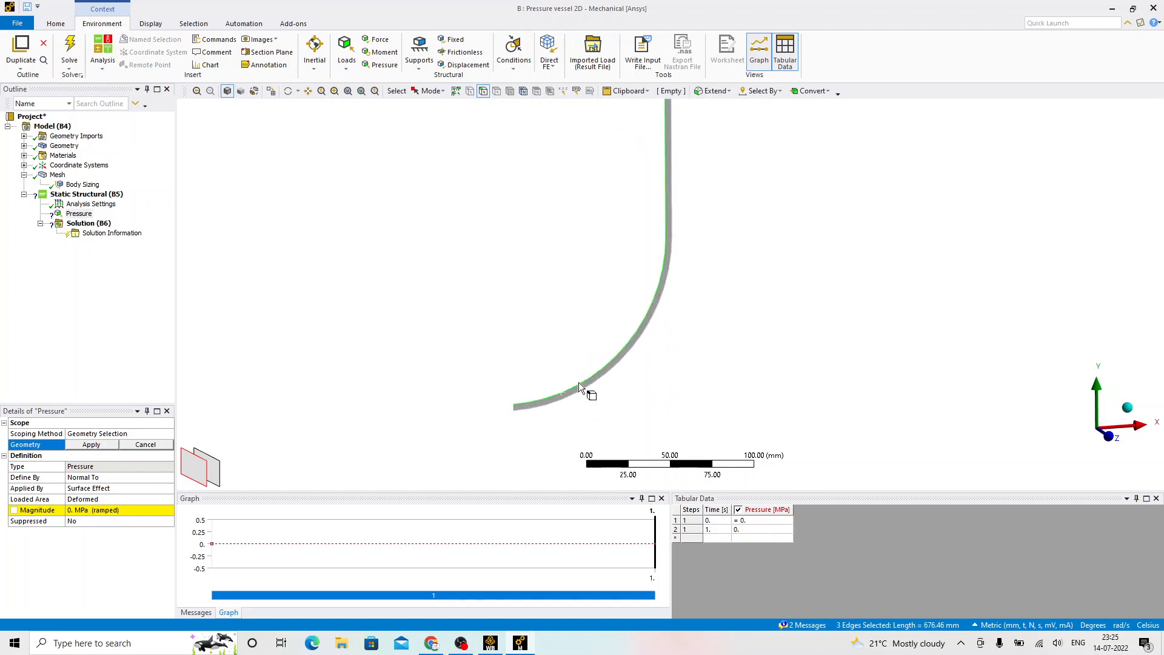
left_click(91, 446)
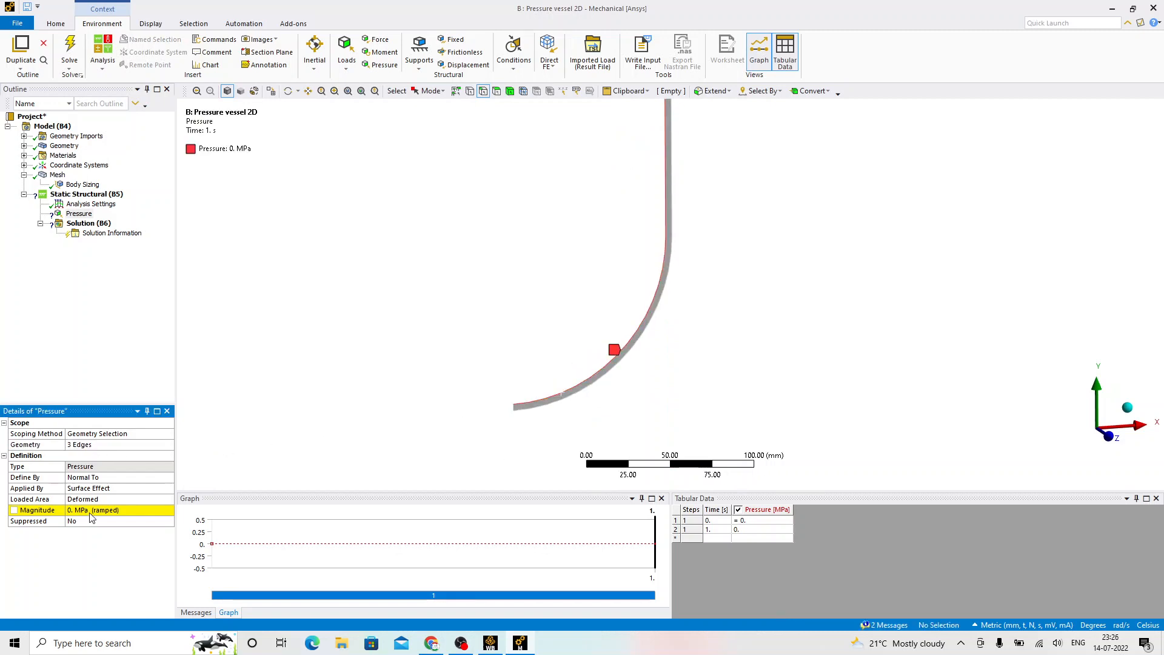
Step: Set the pressure load's magnitude to 0.25 MPa
left_click(91, 513)
type("0.25")
key("Return")
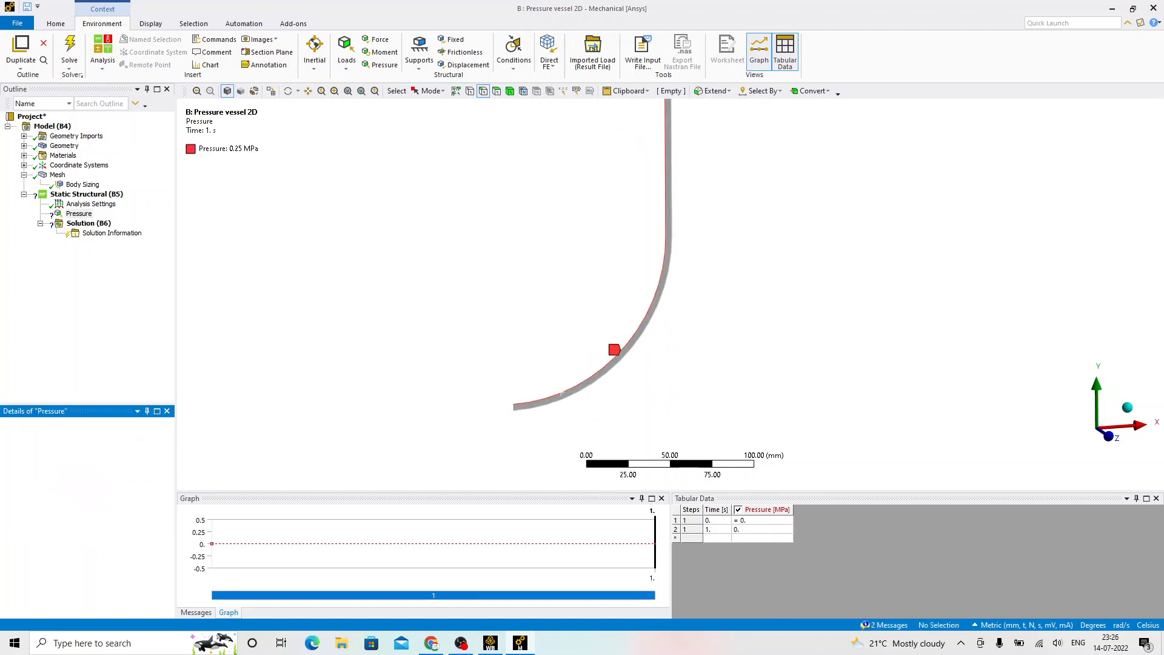
Step: Add total deformation and equivalent (von-Mises) stress results to the 2D solution
right_click(95, 225)
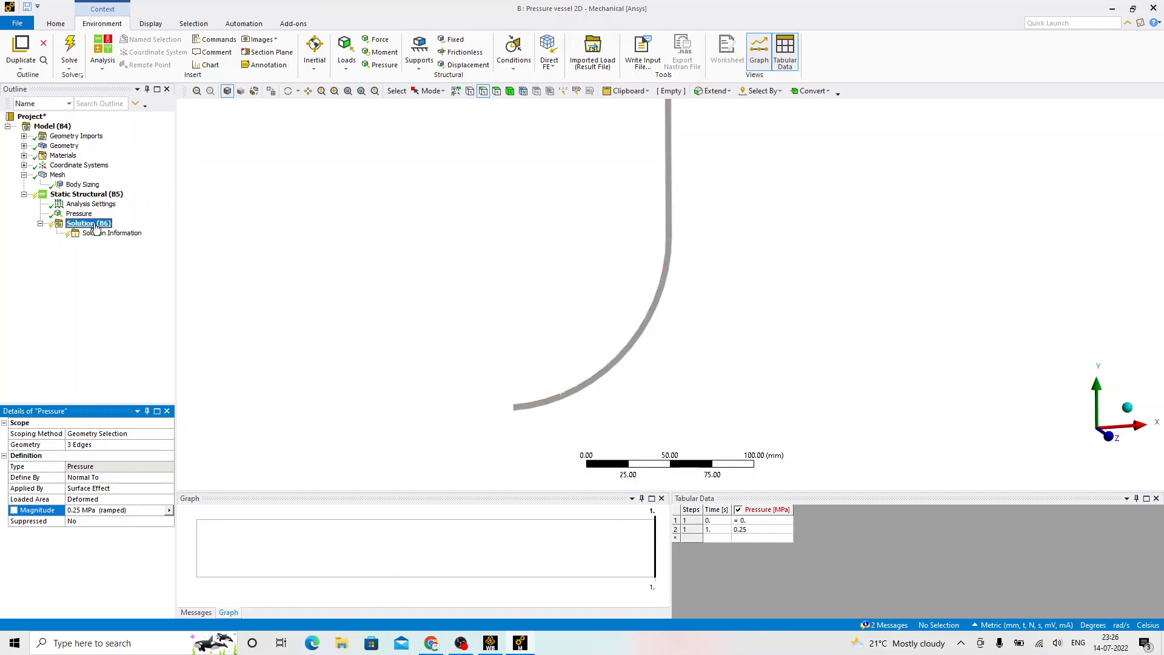
mouse_move(130, 232)
mouse_move(270, 236)
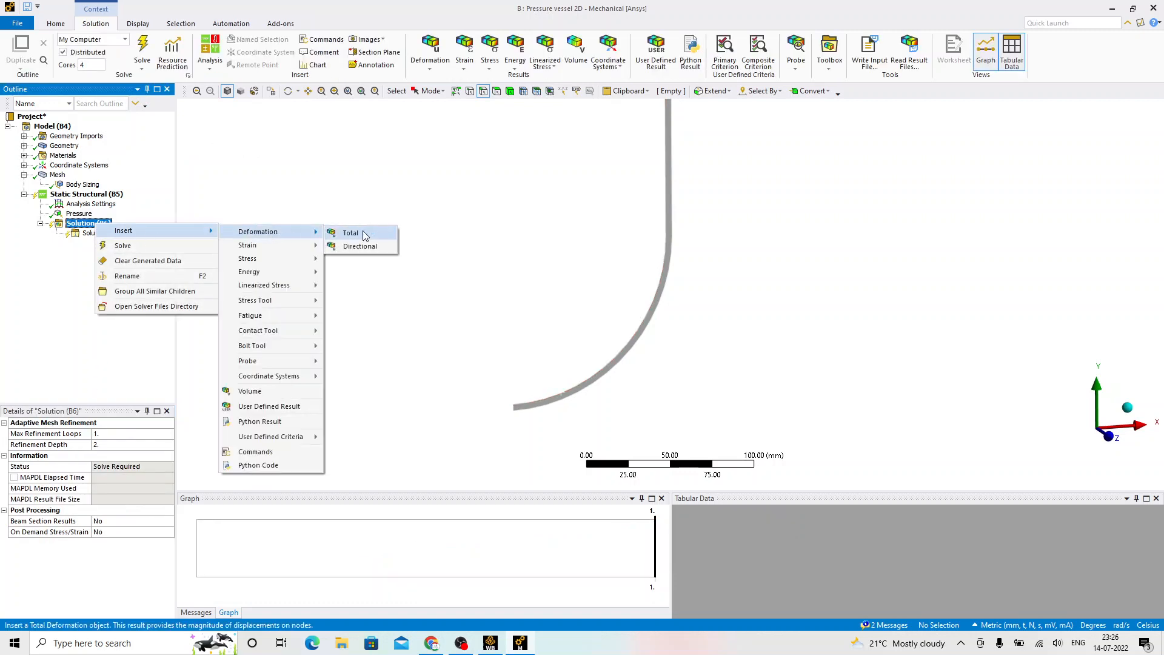
left_click(355, 237)
right_click(94, 225)
mouse_move(103, 231)
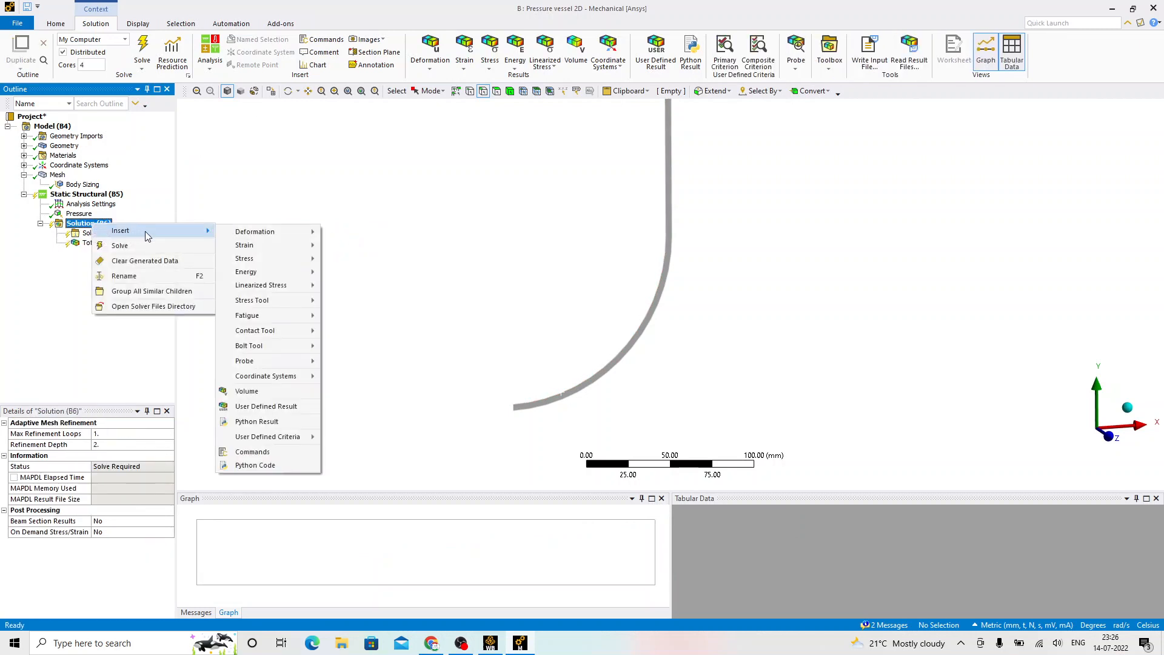
mouse_move(285, 260)
left_click(350, 262)
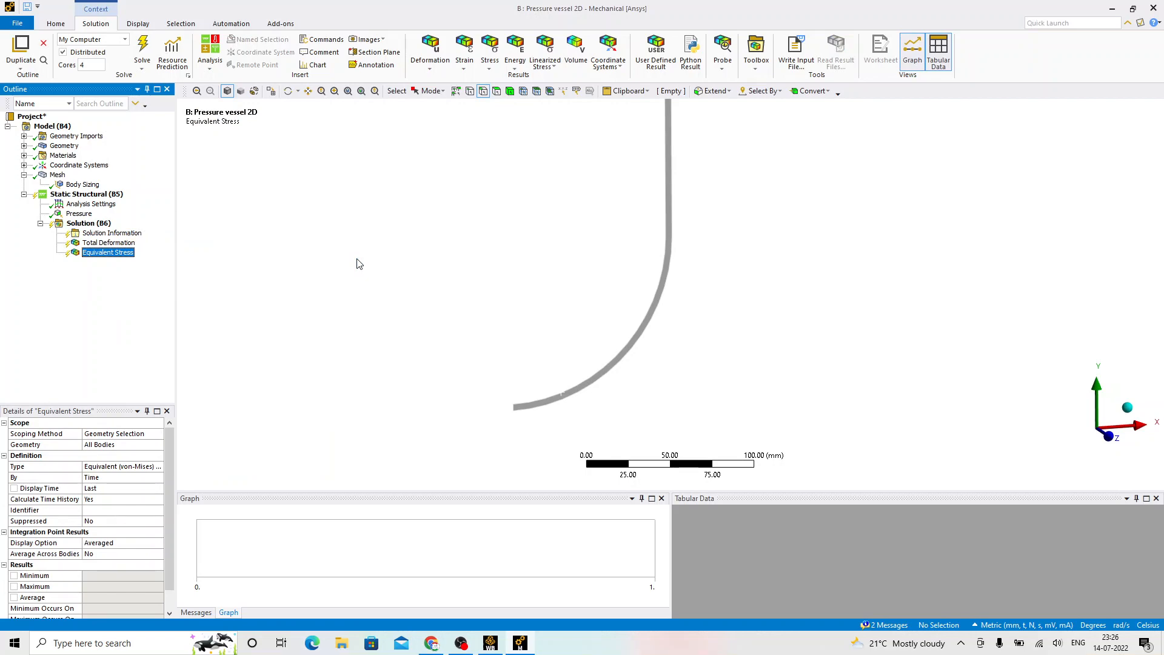
Step: Switch to the problem statement slide, review the constraint note for the 2D model, and return to Mechanical
key("alt+Tab")
left_click(634, 339)
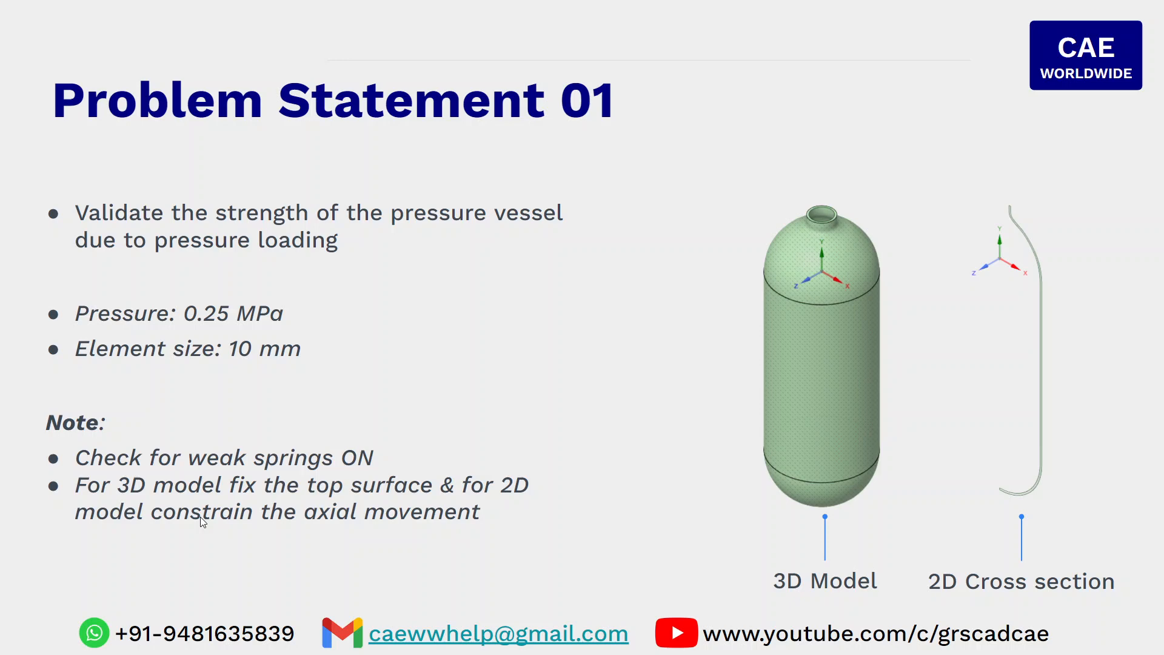
key("alt+Tab")
Step: Add a displacement support to the static structural analysis and scope it to the short end edge of the vessel neck
scroll(500, 265, "down", 3)
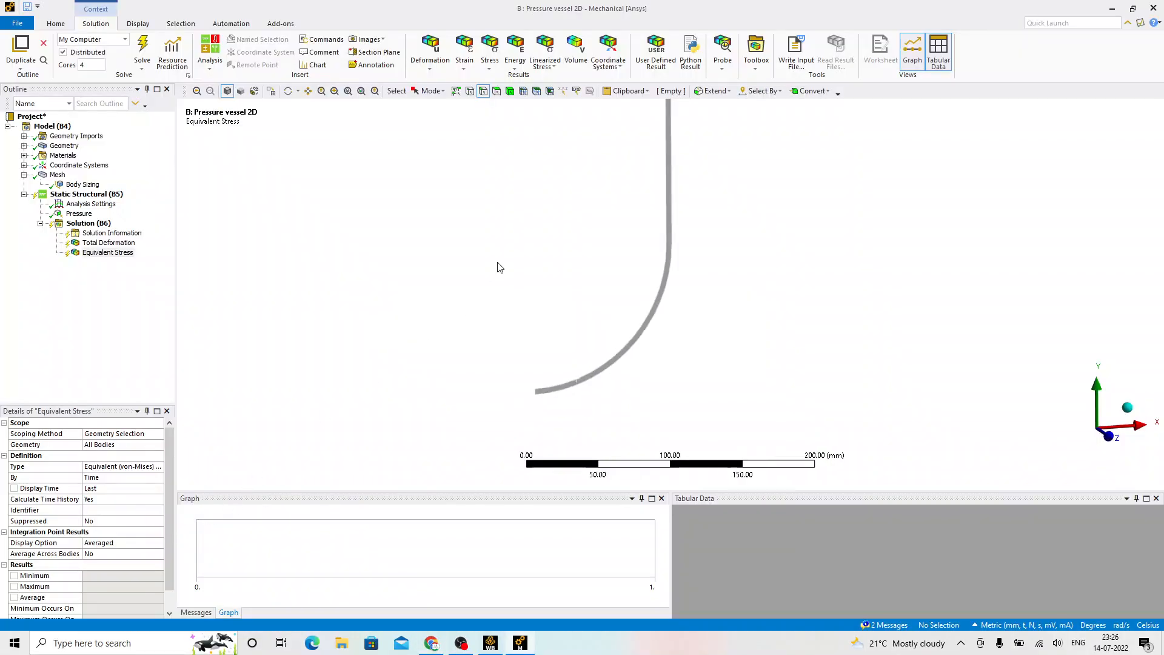
middle_click_drag(546, 209, 510, 329, "ctrl")
middle_click_drag(518, 239, 529, 345, "ctrl")
scroll(520, 229, "up", 2)
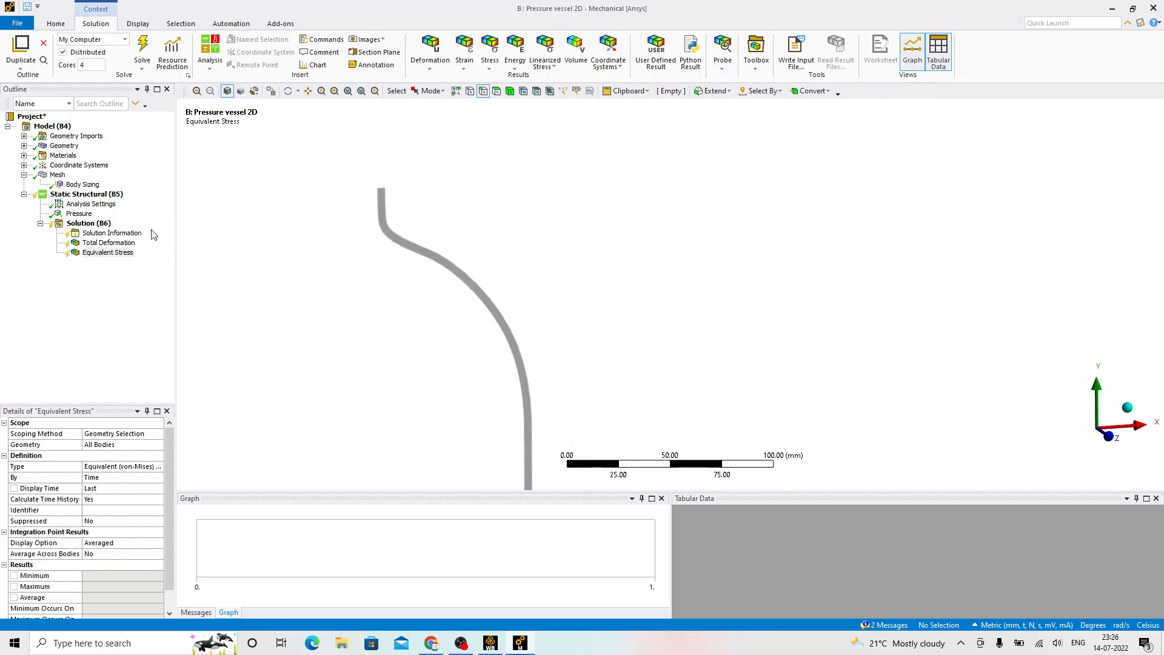
right_click(85, 195)
mouse_move(121, 204)
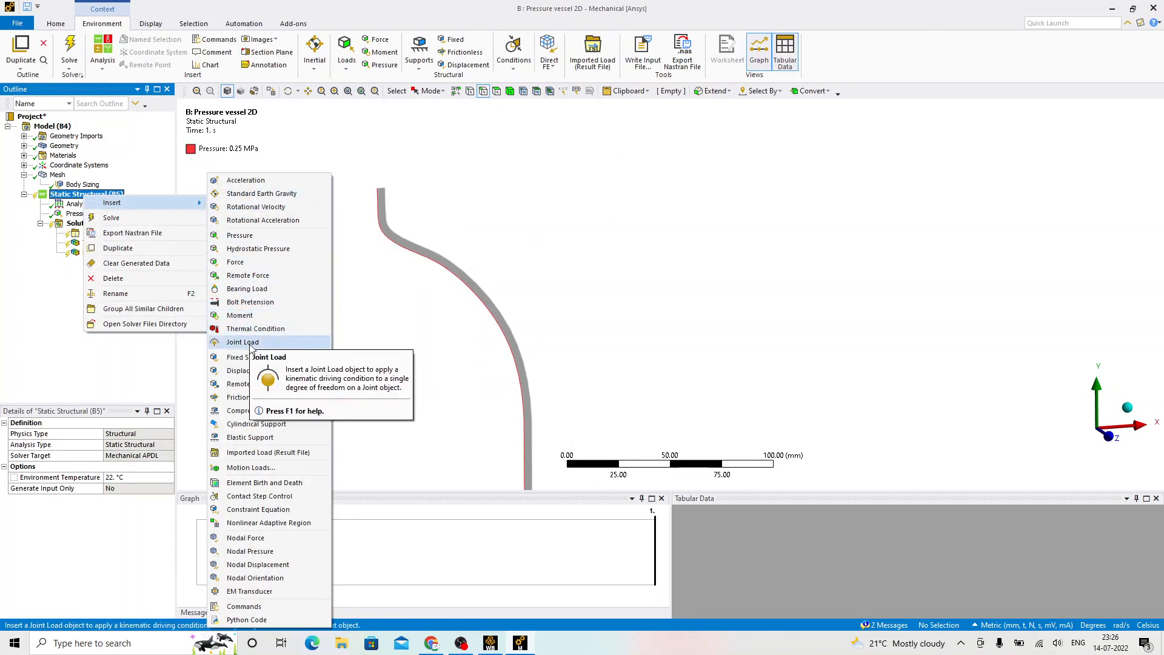
left_click(252, 371)
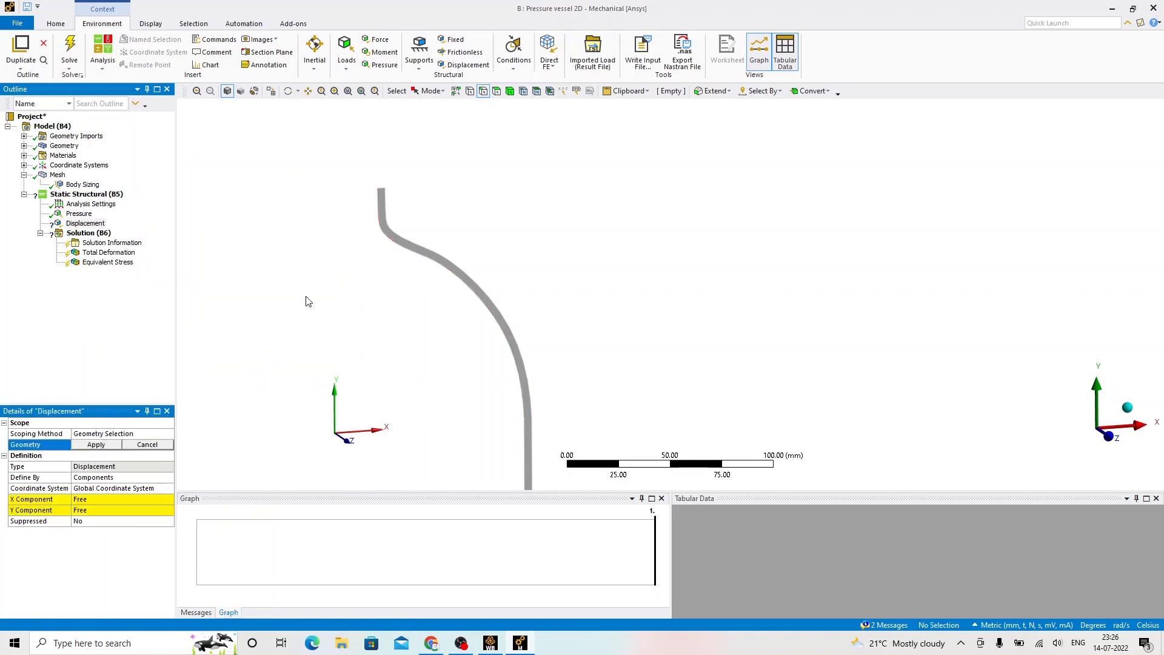
left_click(388, 188)
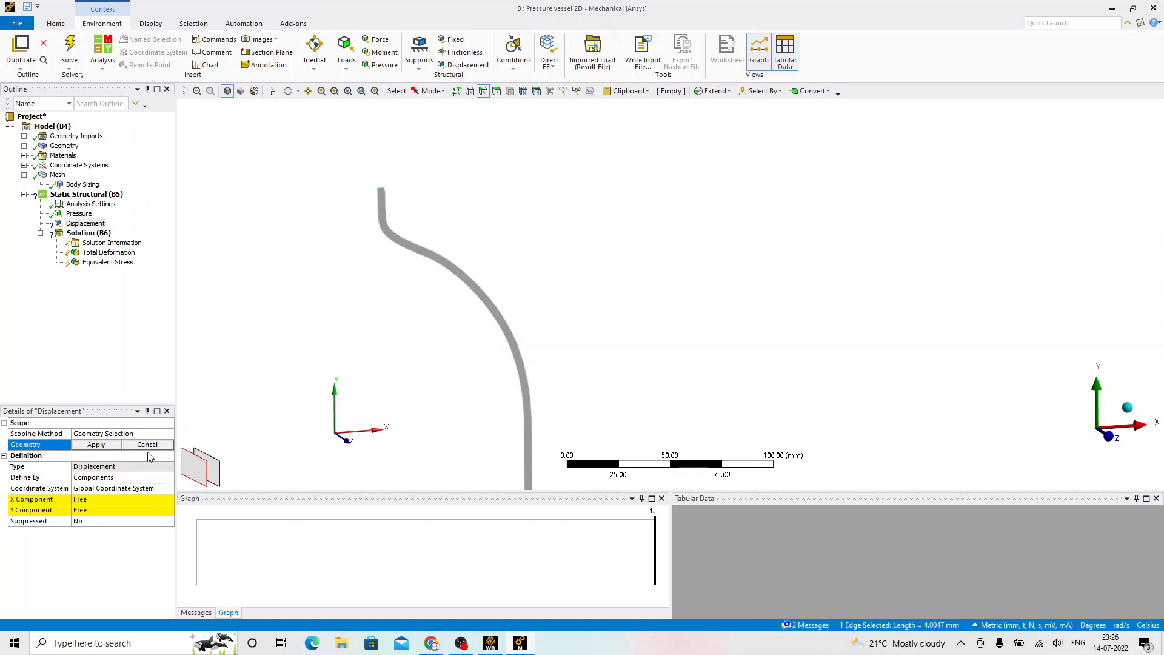
left_click(97, 444)
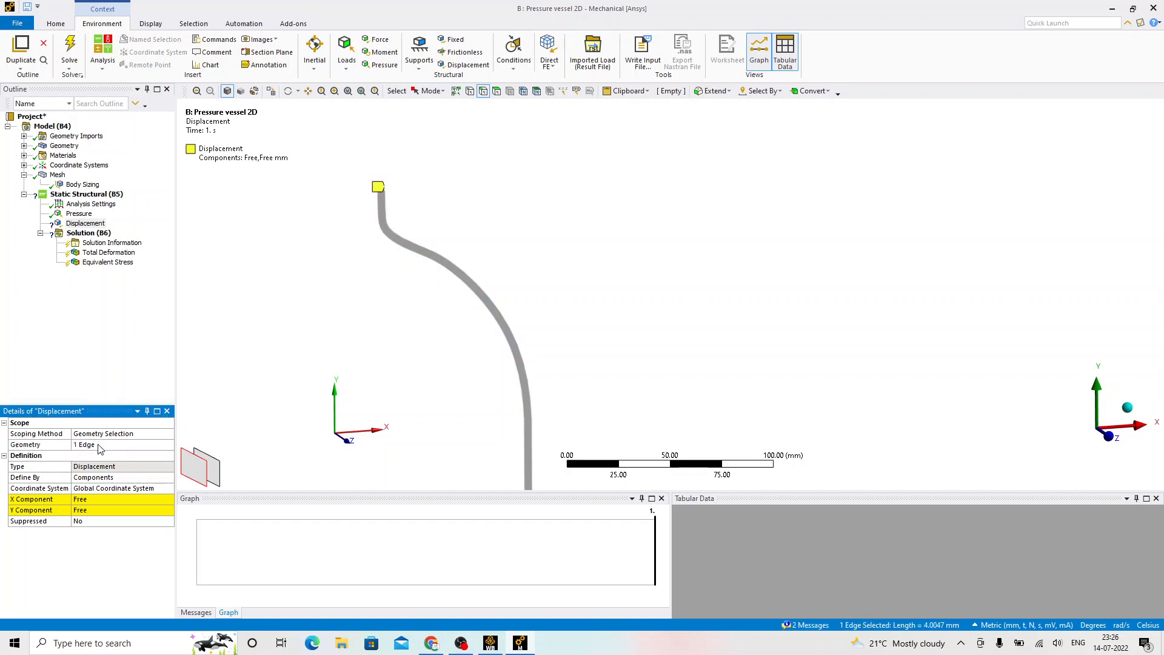
Step: Set the displacement's Y component to 0 mm, leaving the X component free
left_click(91, 511)
type("0")
key("Return")
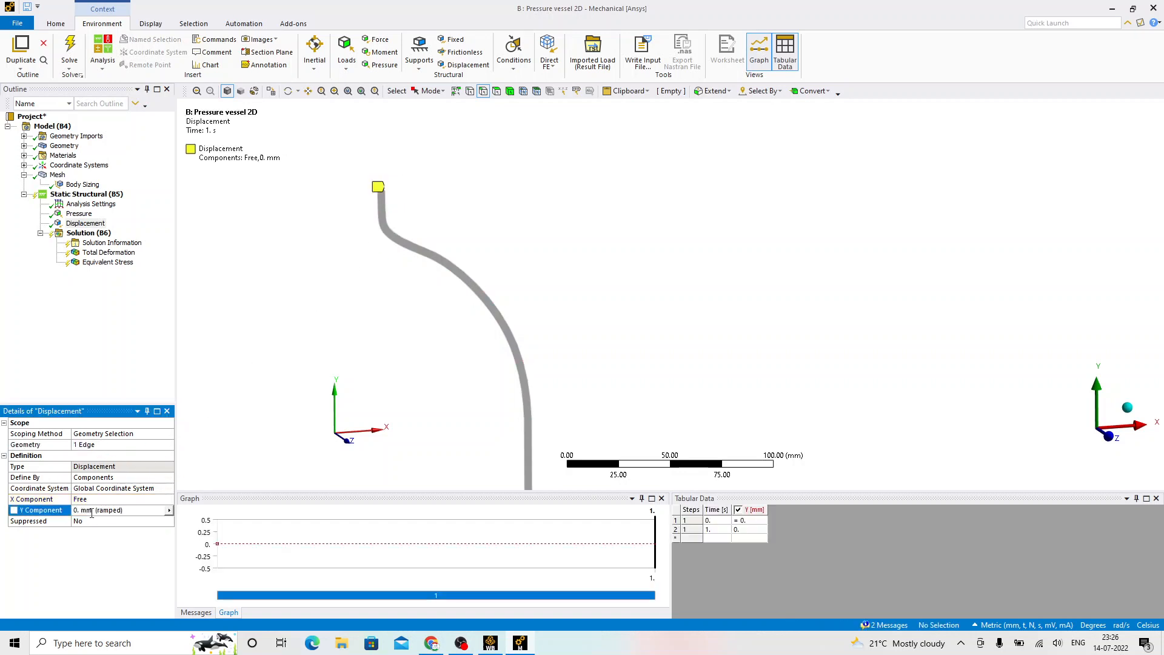
Step: Solve the 2D axisymmetric static structural analysis
scroll(460, 227, "down", 3)
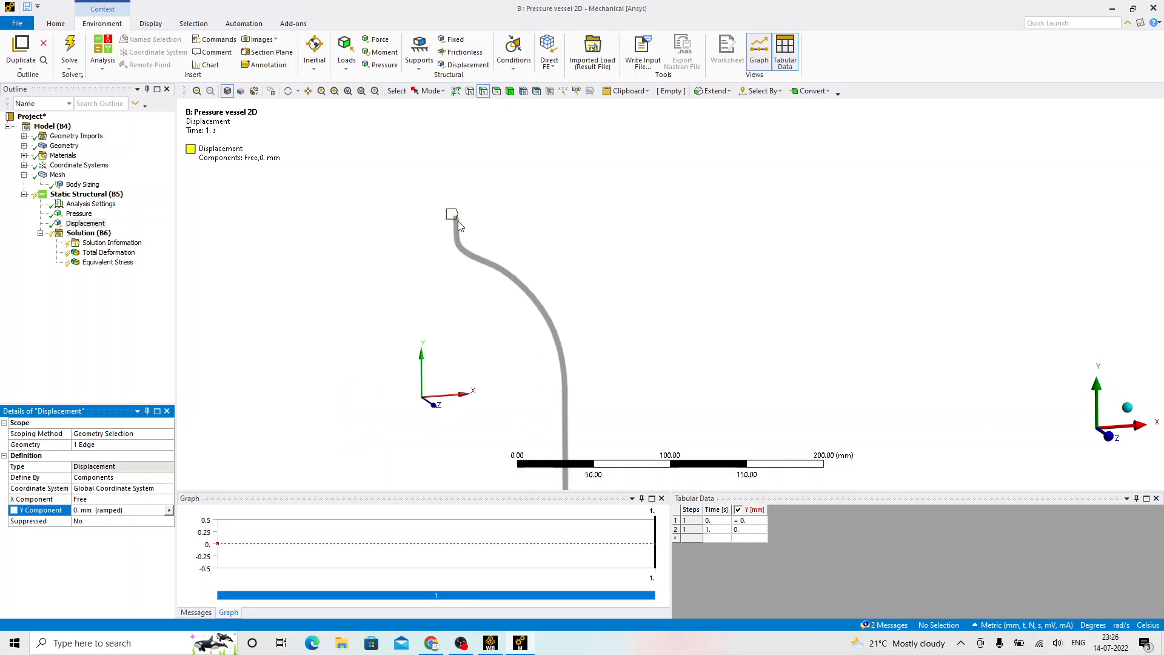
scroll(460, 227, "down", 3)
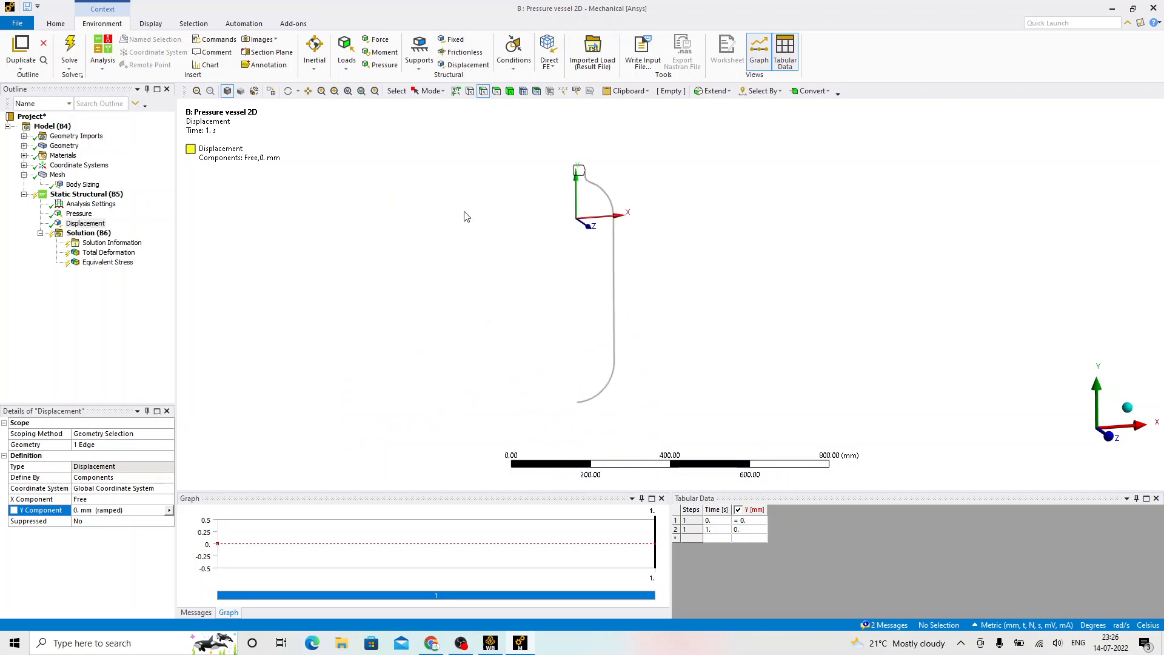
right_click(85, 234)
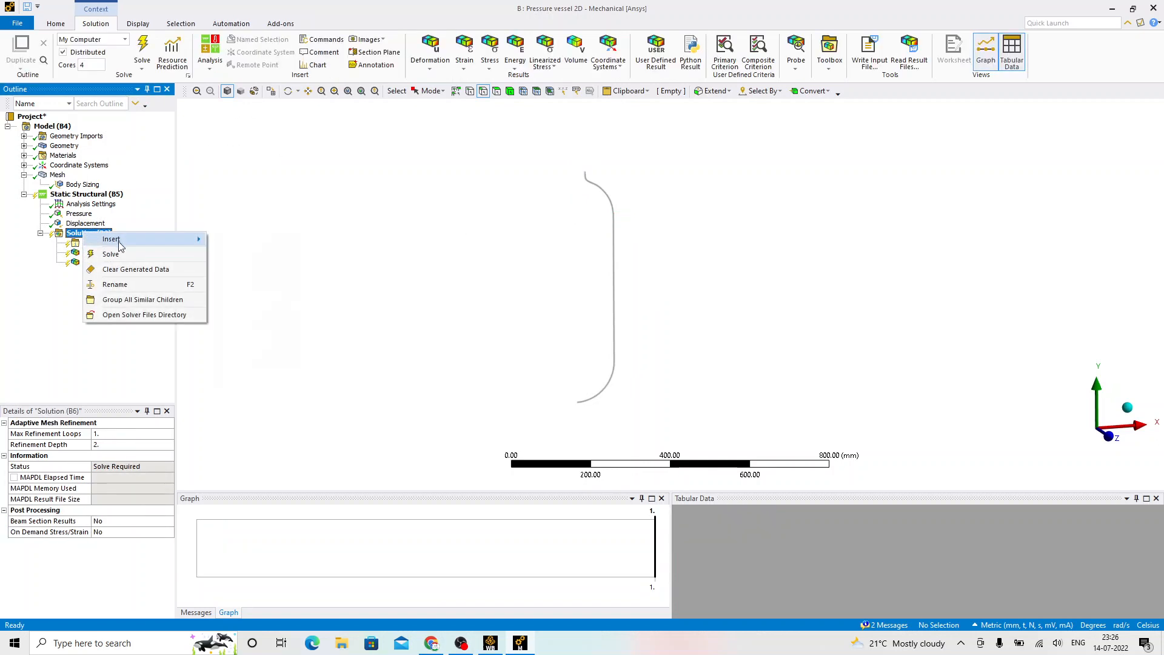
left_click(121, 254)
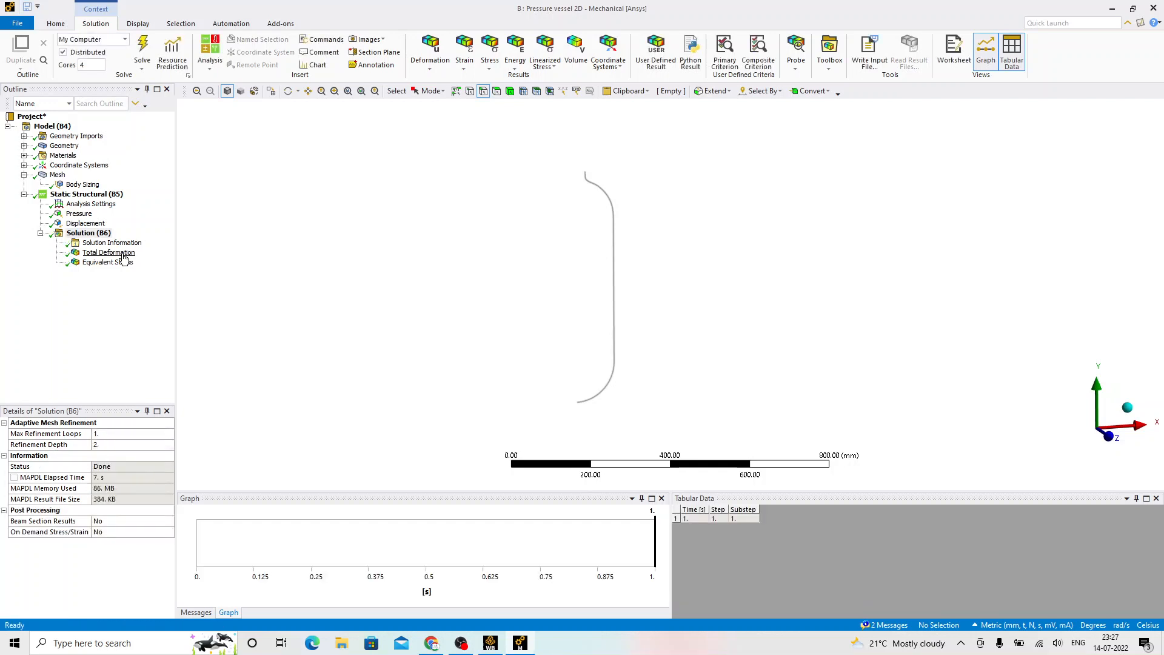
Step: Examine the total deformation and equivalent stress results along the 2D vessel profile
left_click(122, 256)
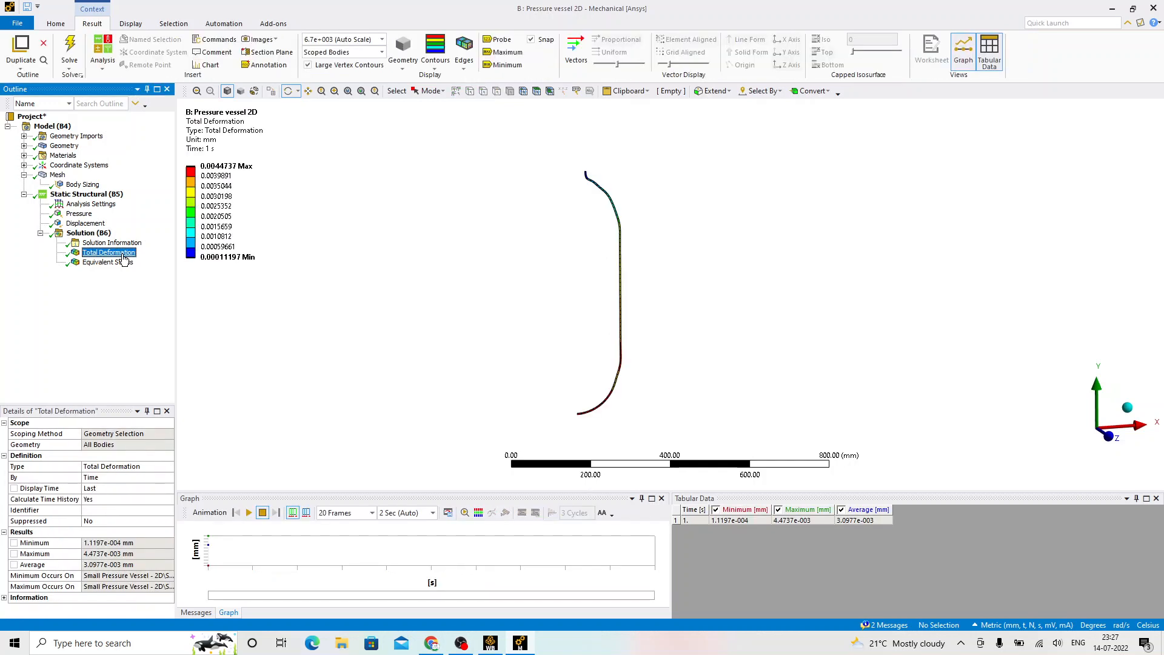
left_click(216, 176)
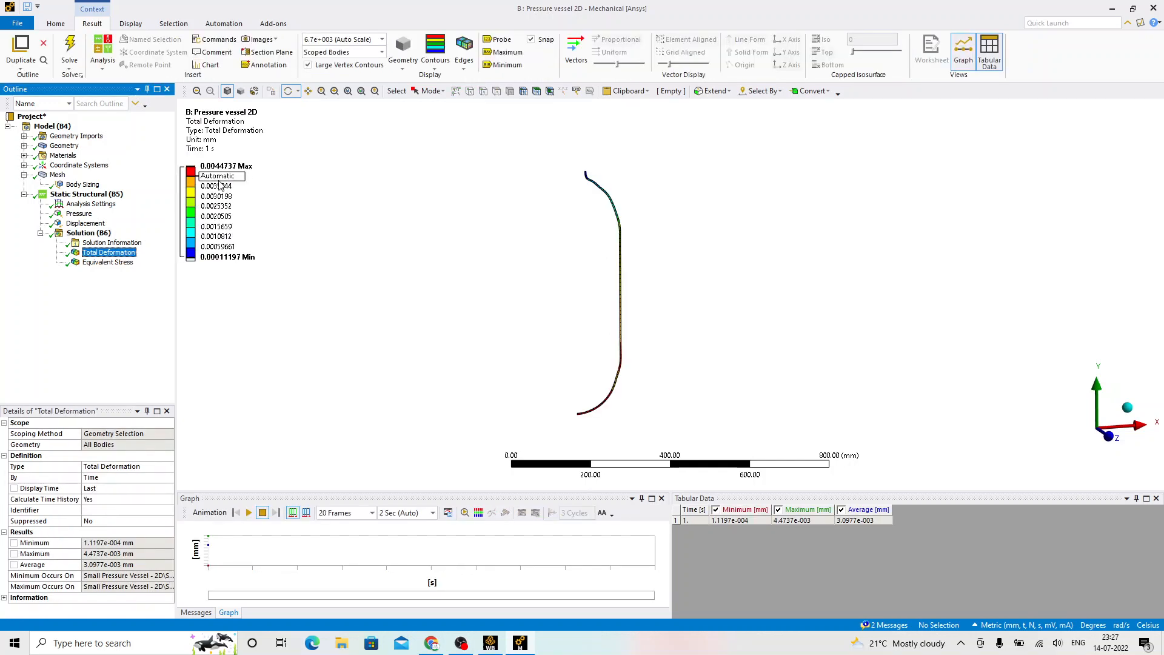
left_click(97, 262)
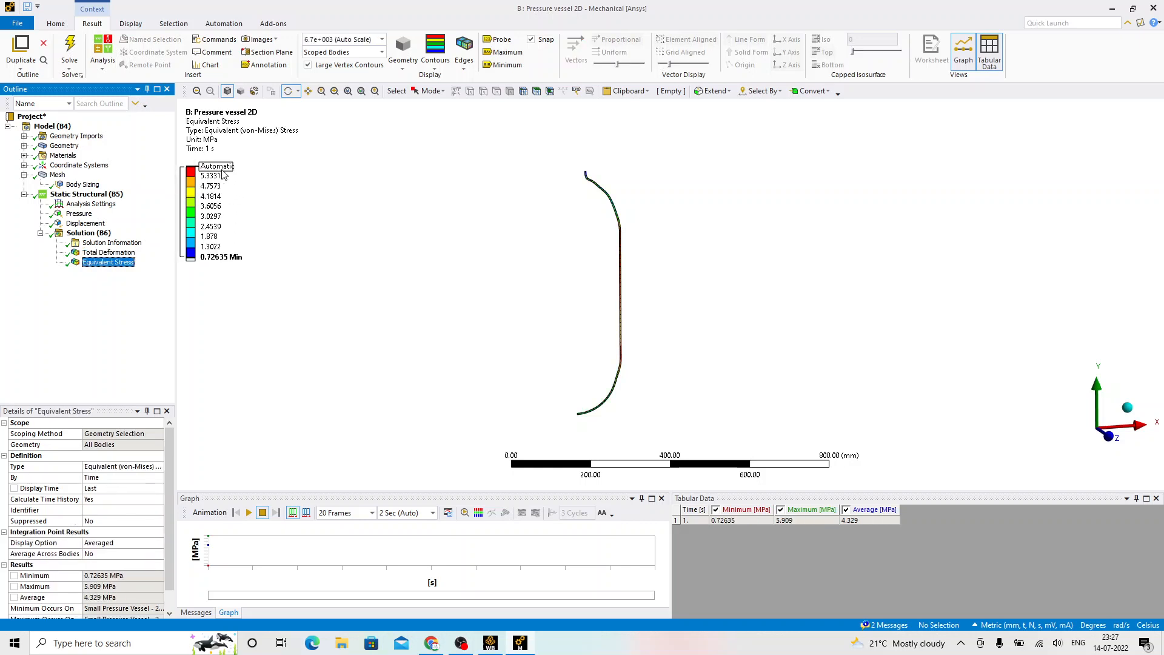
scroll(644, 238, "up", 5)
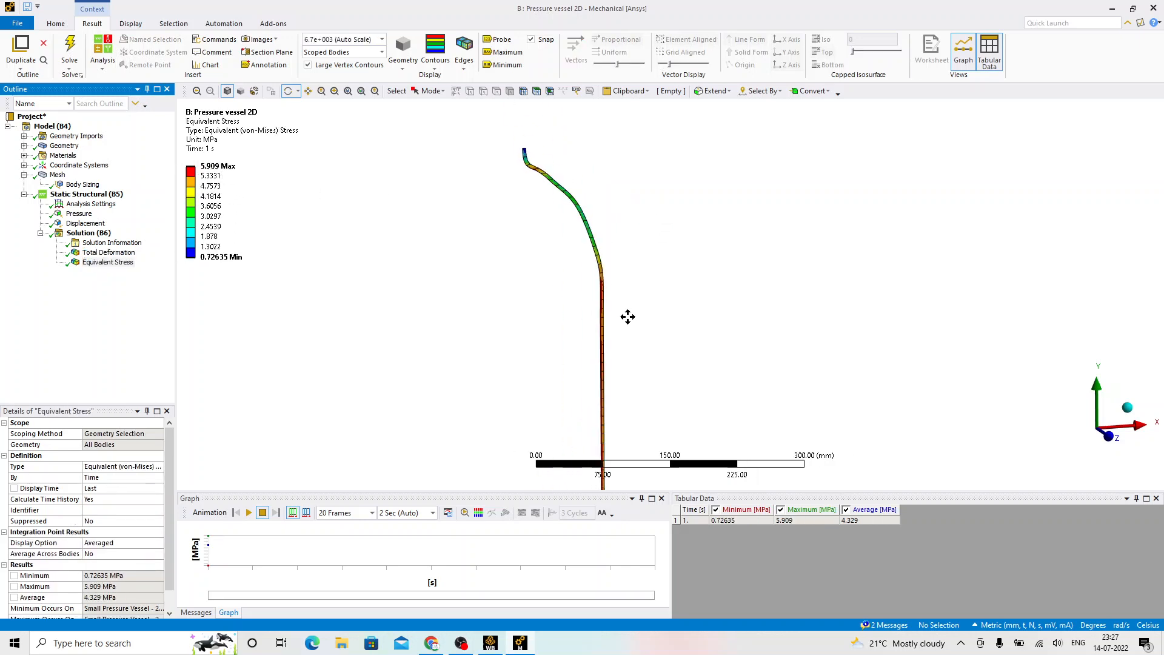
middle_click_drag(567, 228, 630, 305, "ctrl")
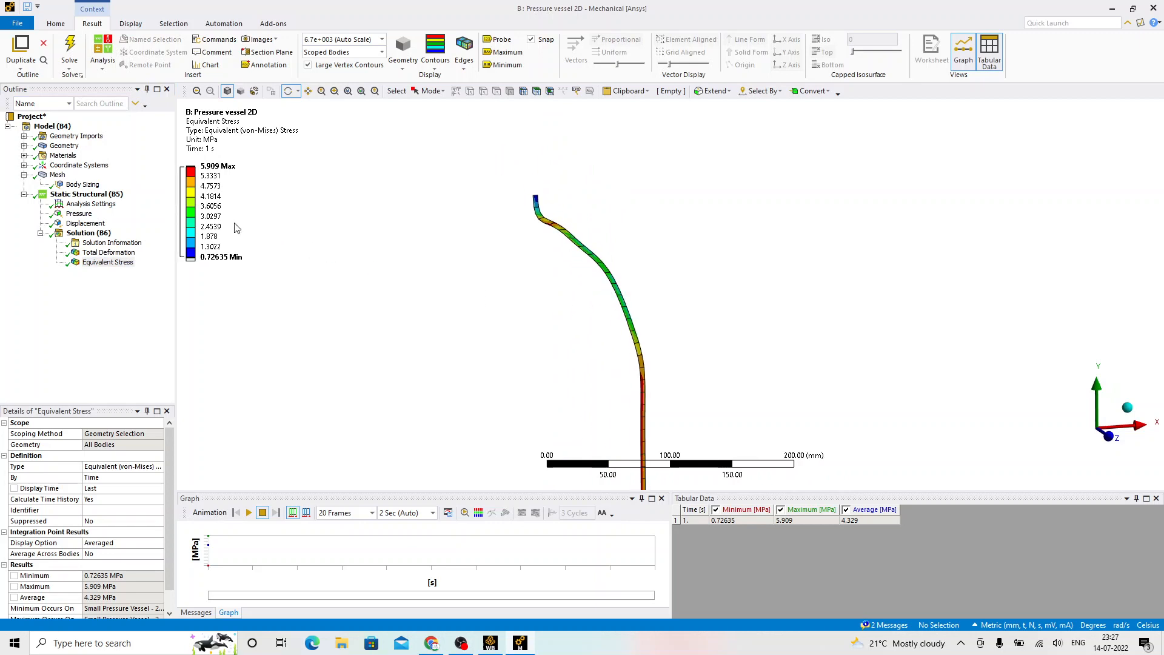
Step: Switch to Workbench, open the Pressure vessel 3D model, and view its total deformation and equivalent stress results
left_click(496, 649)
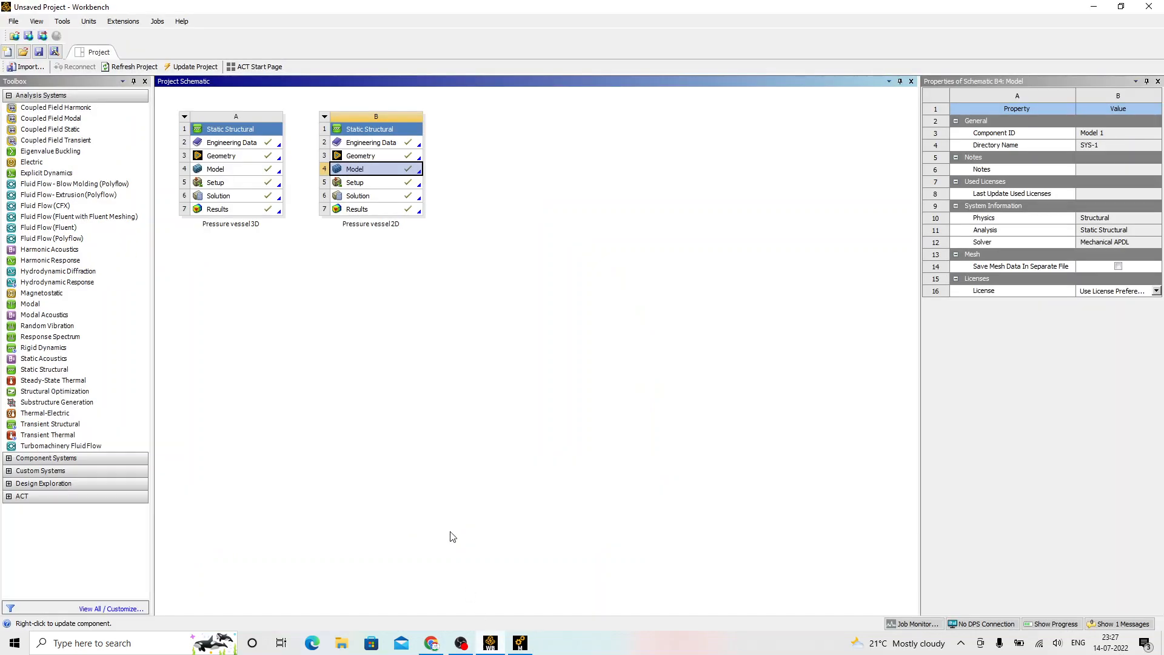
left_click(228, 171)
double_click(228, 171)
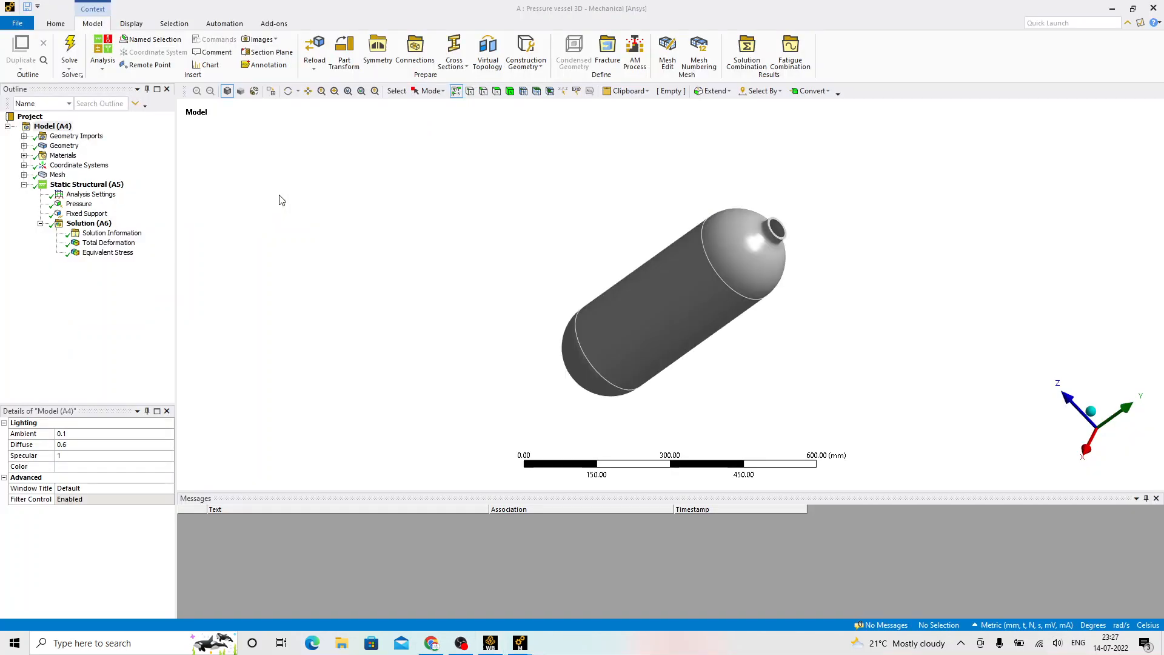
left_click(114, 244)
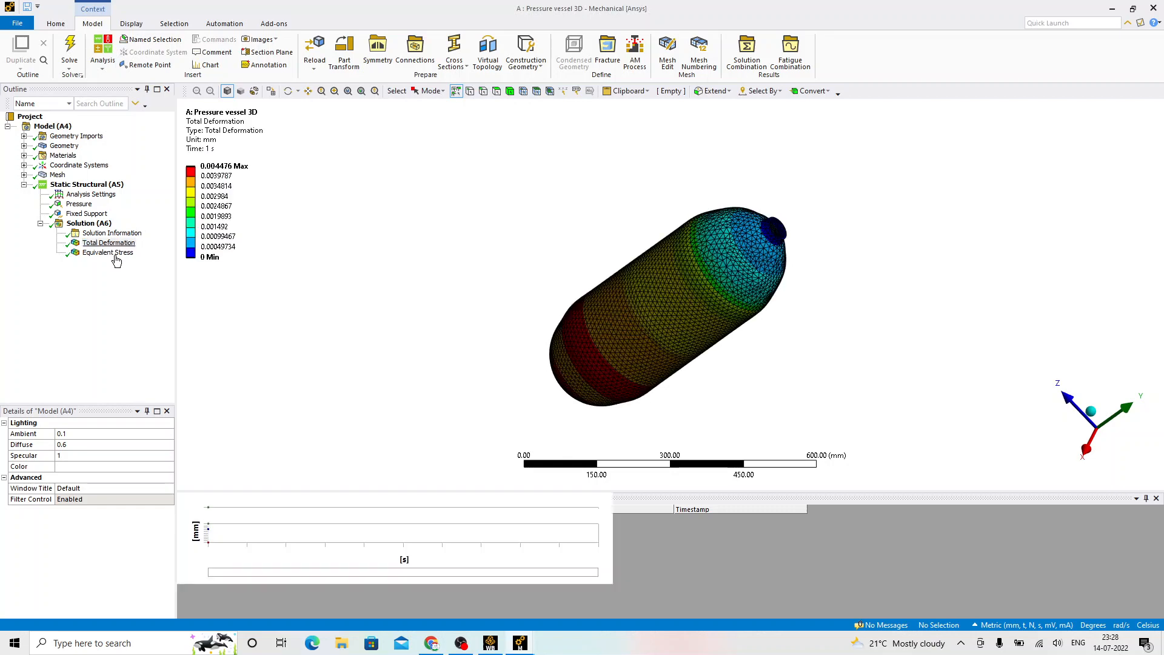
left_click(111, 253)
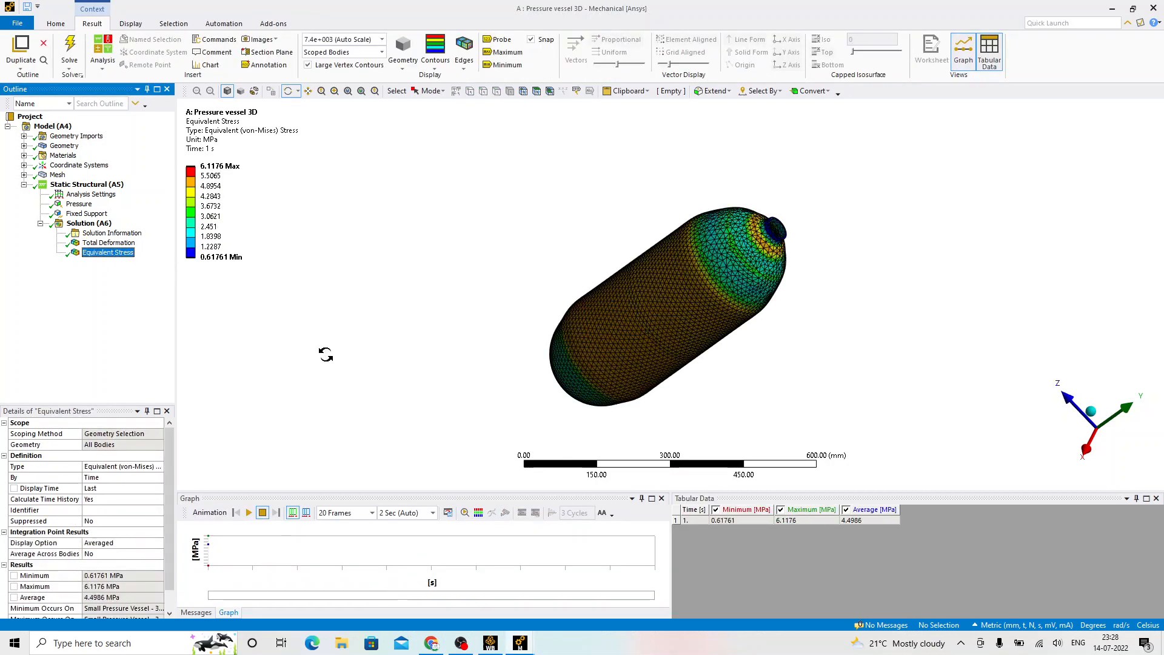
Step: Arrange the Pressure vessel 3D and Pressure vessel 2D windows side by side to compare their equivalent stress results
right_click(599, 650)
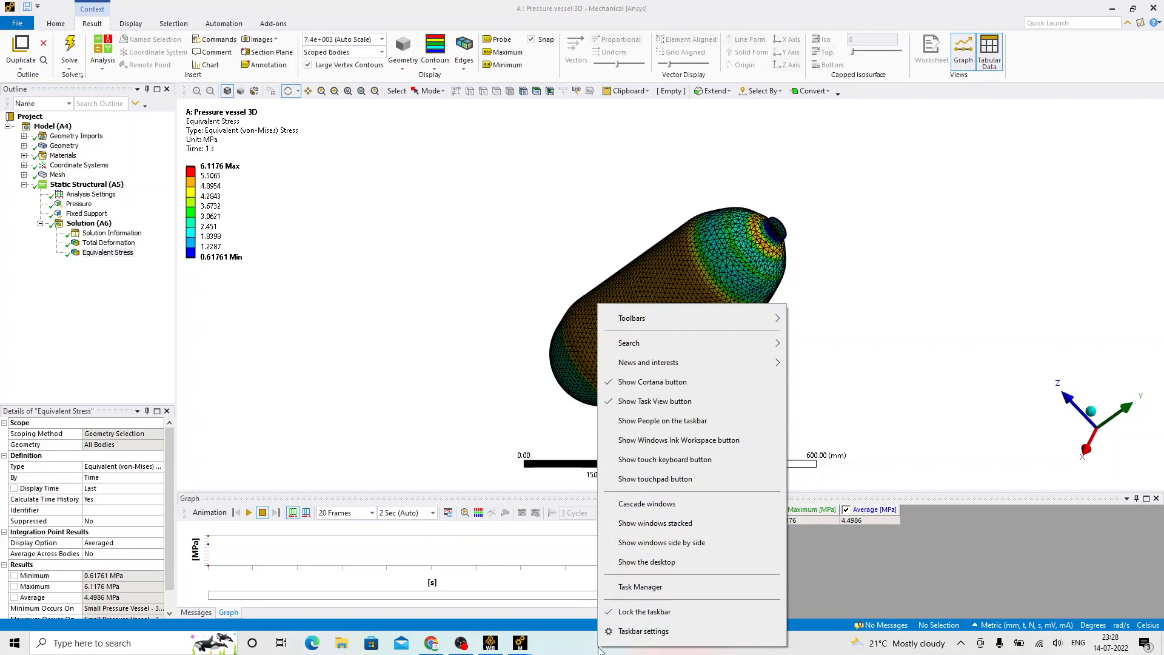
left_click(630, 562)
mouse_move(519, 648)
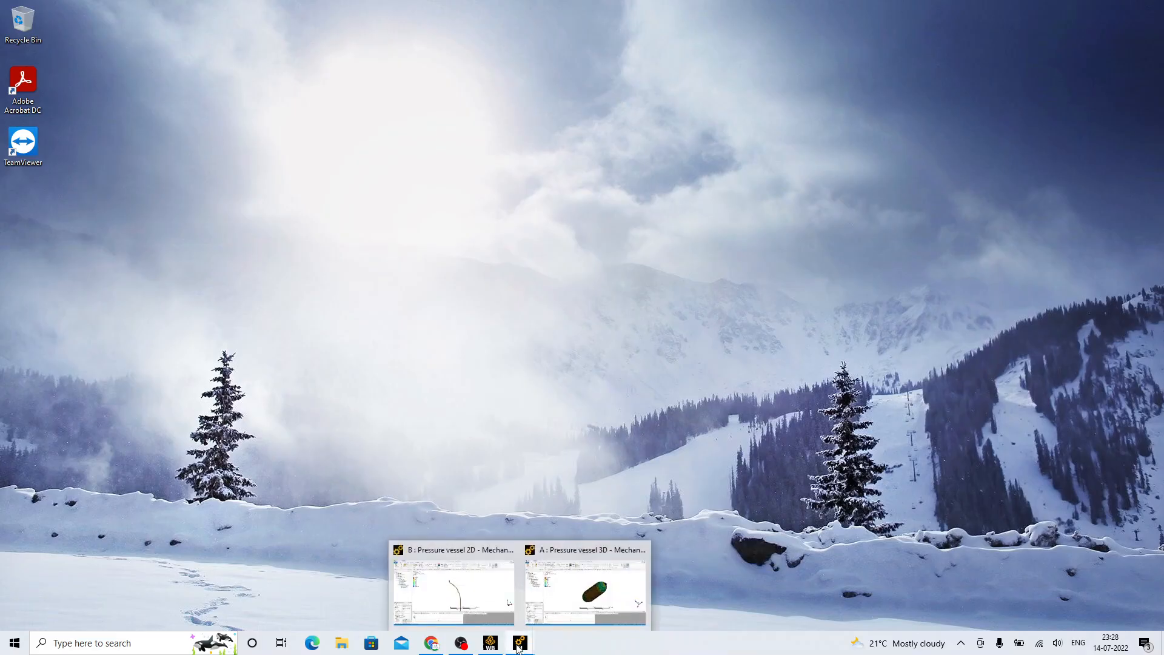
left_click(481, 588)
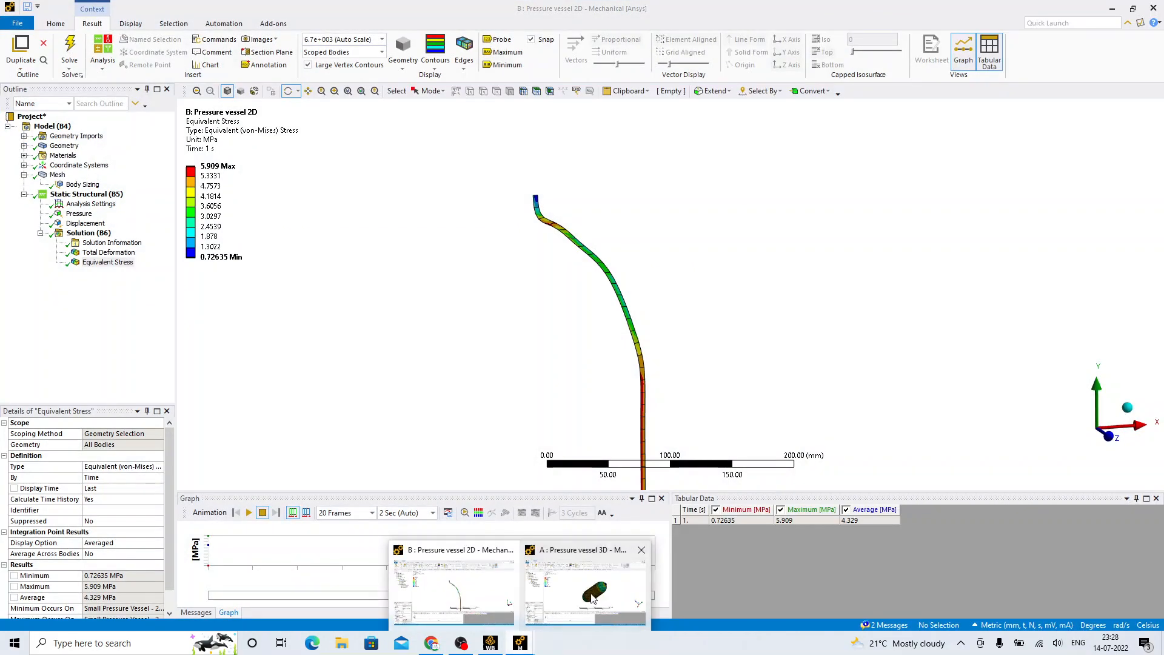
left_click(593, 598)
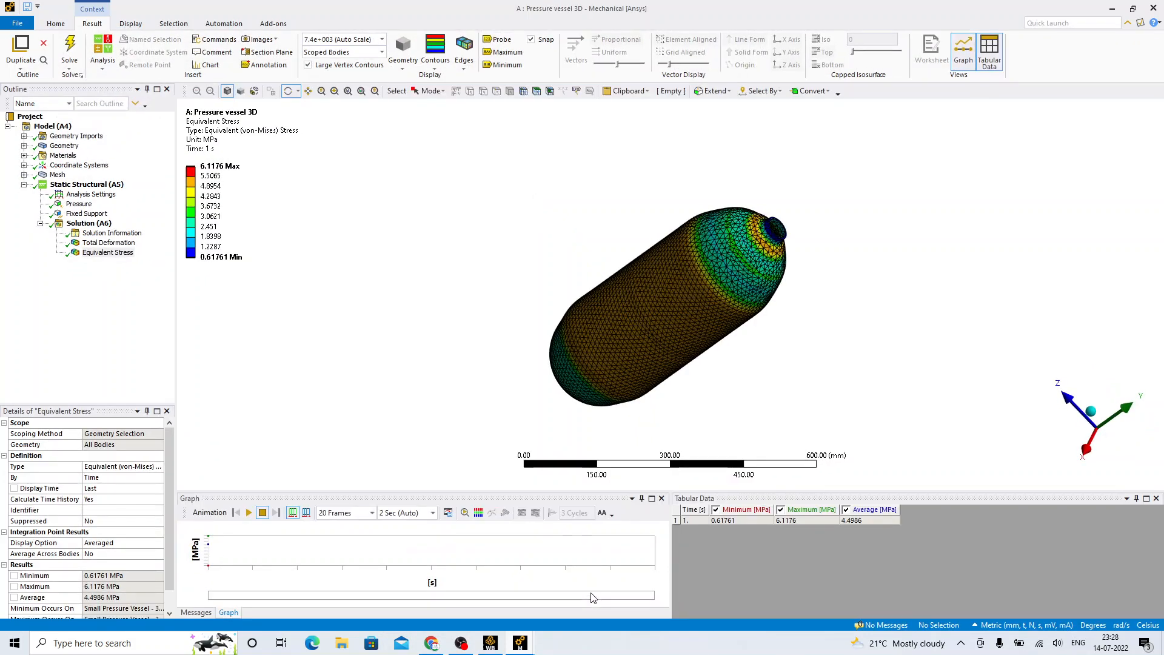
key("super+Left")
left_click(825, 239)
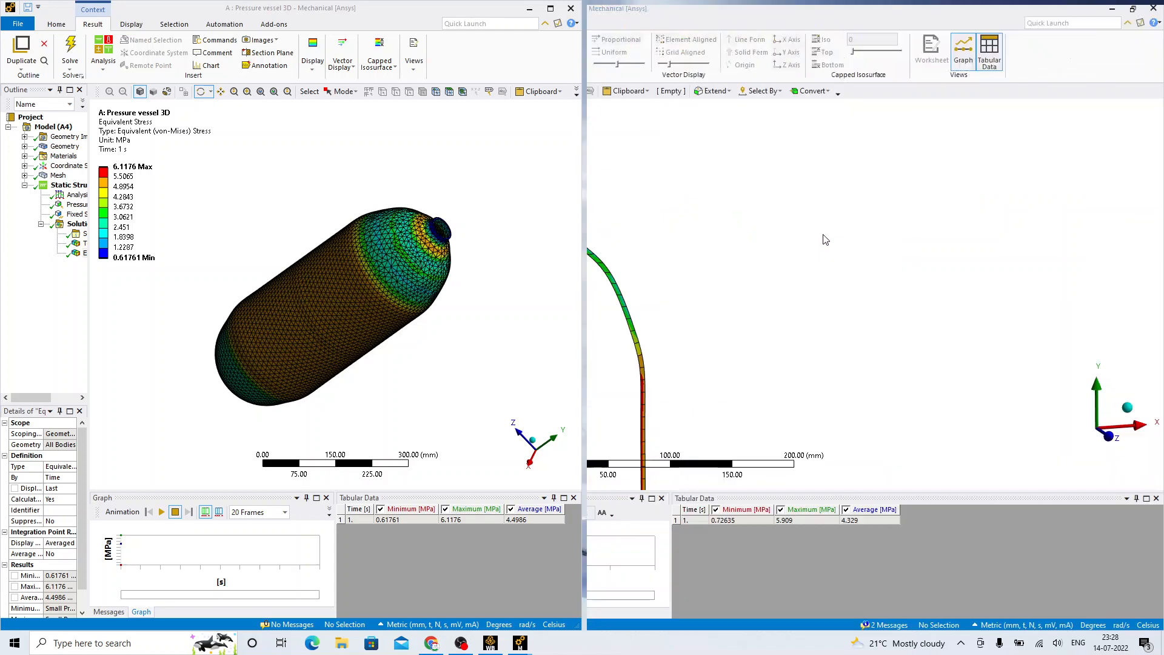
middle_click_drag(840, 198, 875, 295, "shift")
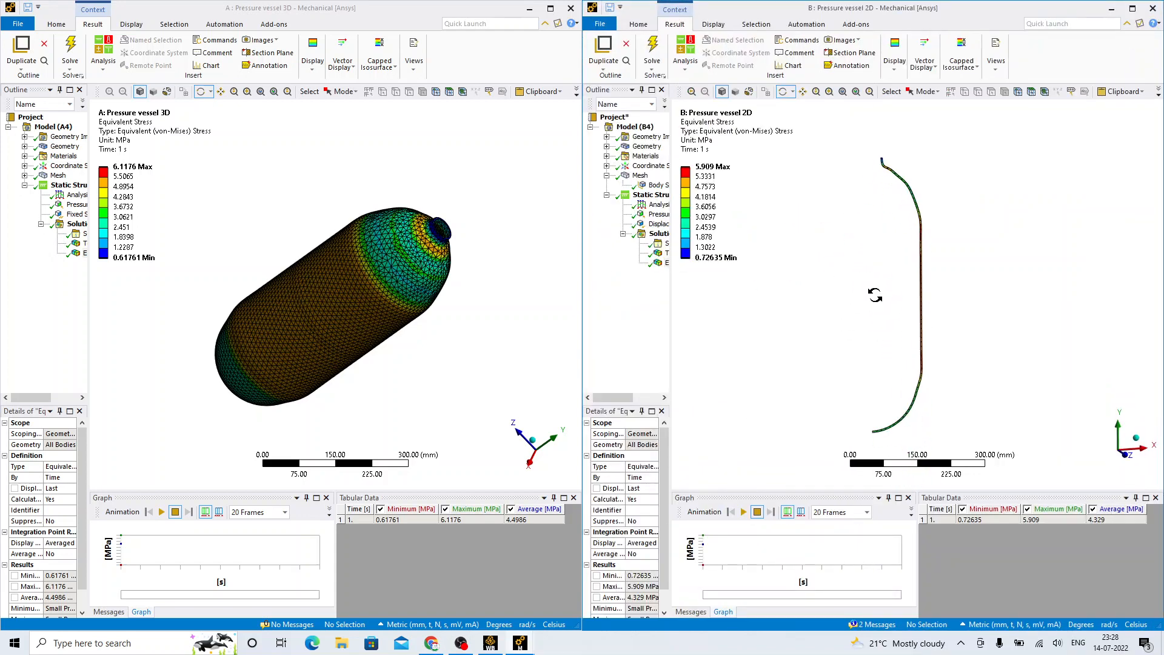
middle_click_drag(373, 255, 337, 249)
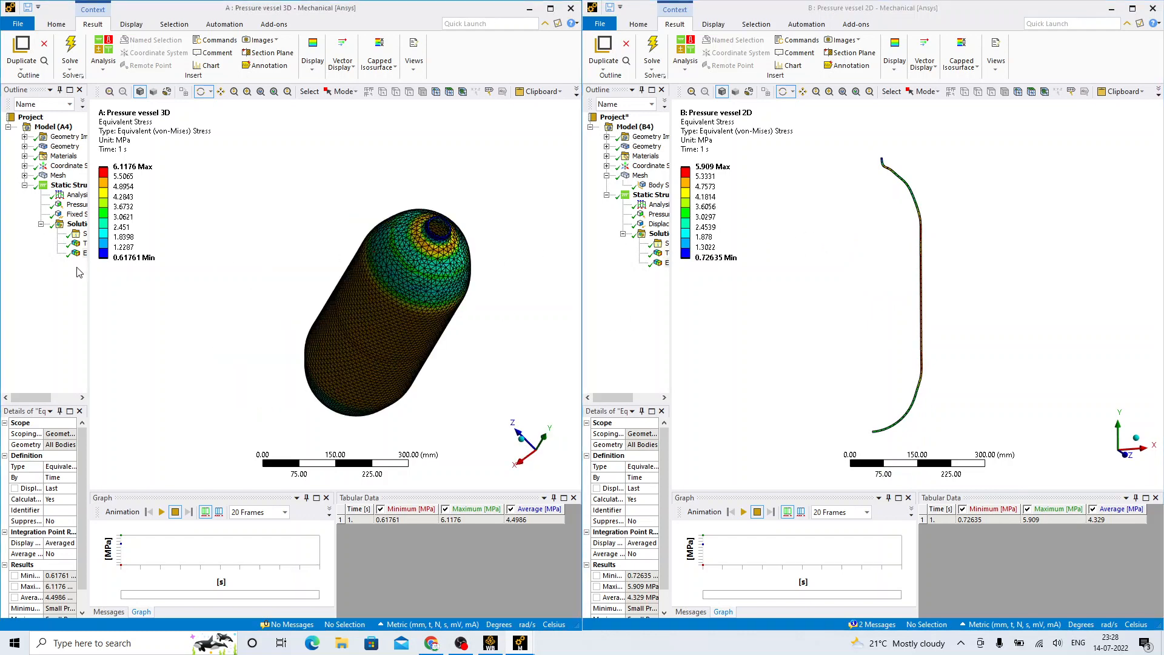
Step: Display the total deformation results of both the 2D and 3D pressure vessel models
left_click_drag(38, 398, 58, 398)
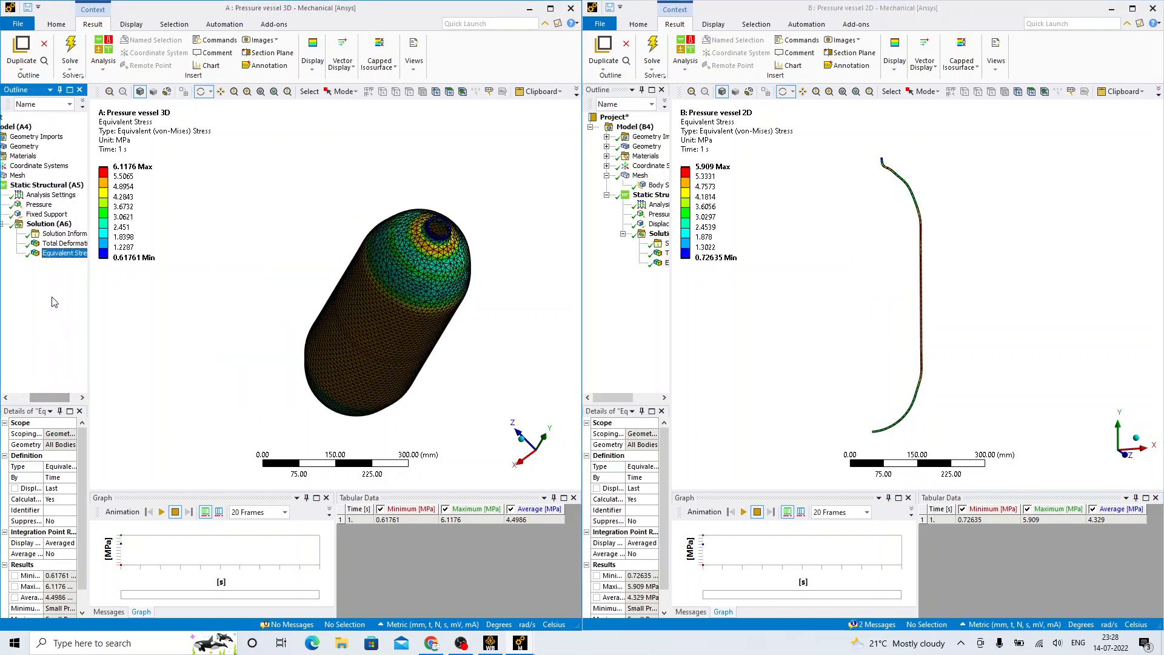
left_click(125, 171)
left_click(631, 400)
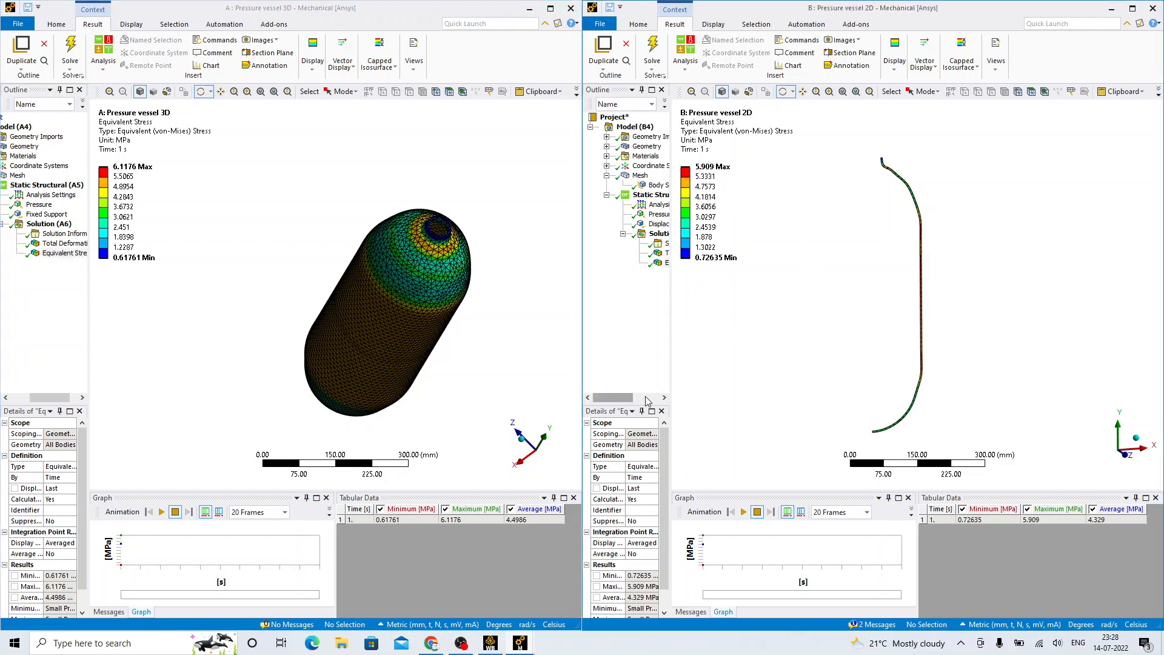
left_click(647, 400)
left_click(640, 263)
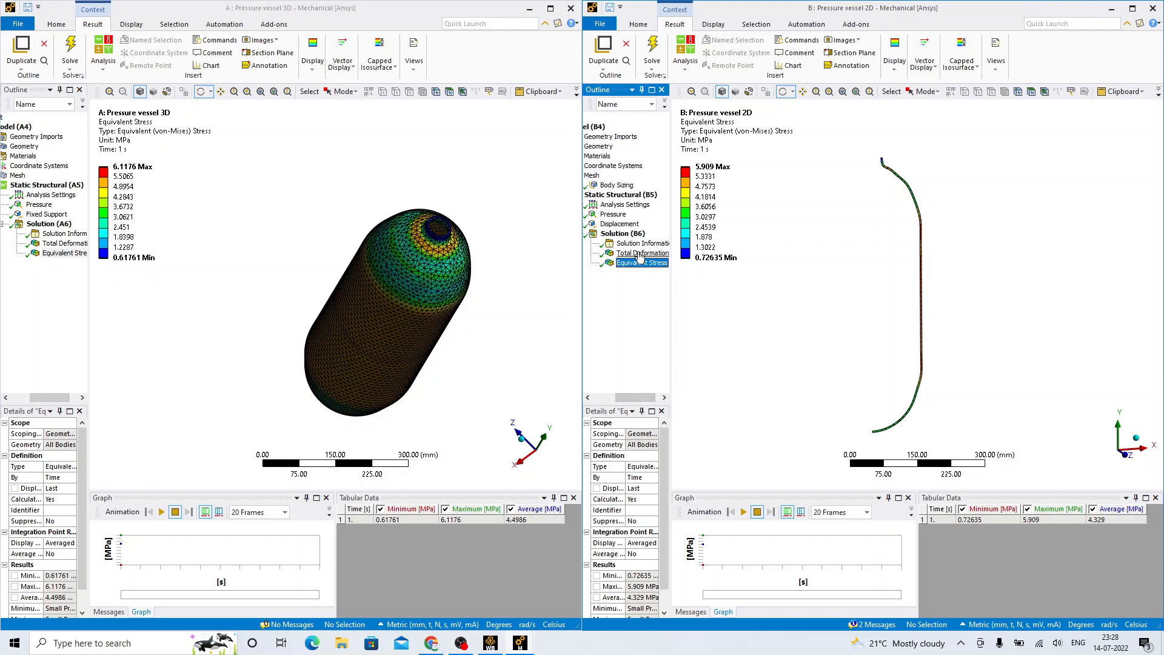
left_click(640, 254)
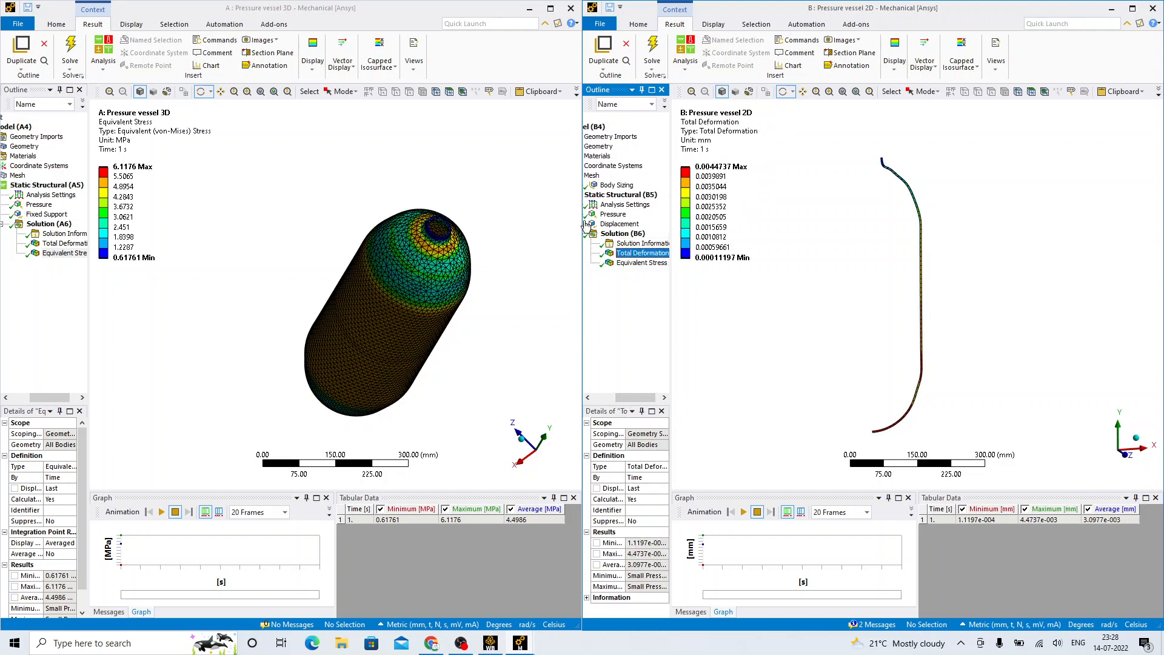
left_click(78, 242)
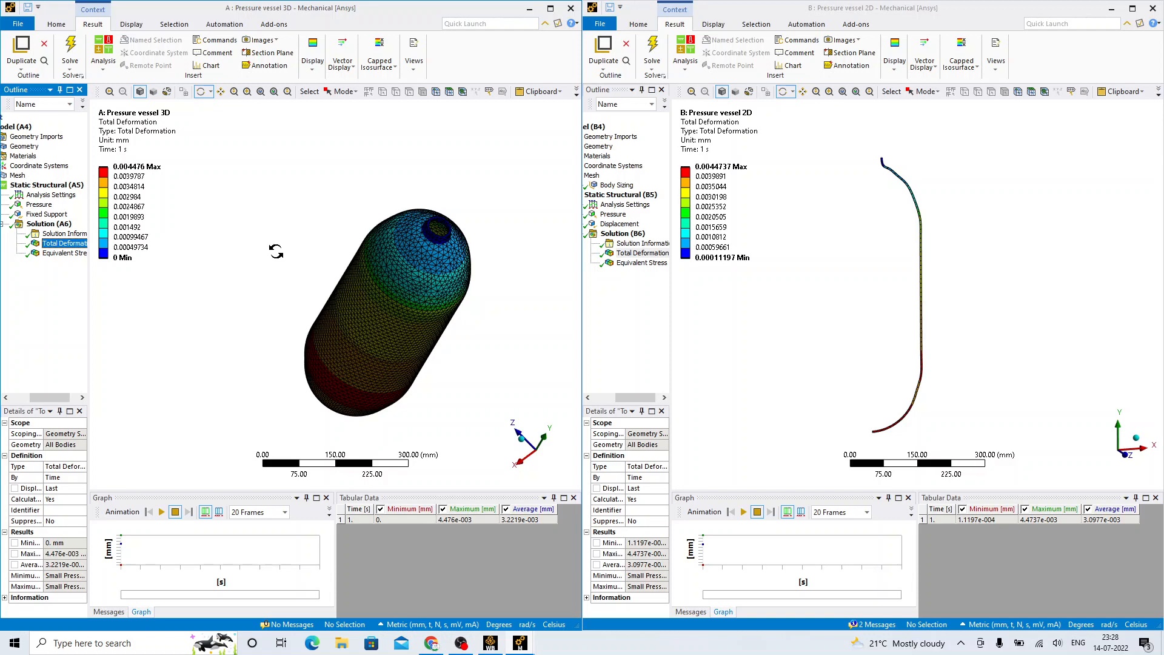
Step: Compare the total deformation distribution on the 3D vessel and the 2D profile from several viewing angles
left_click_drag(275, 249, 316, 200)
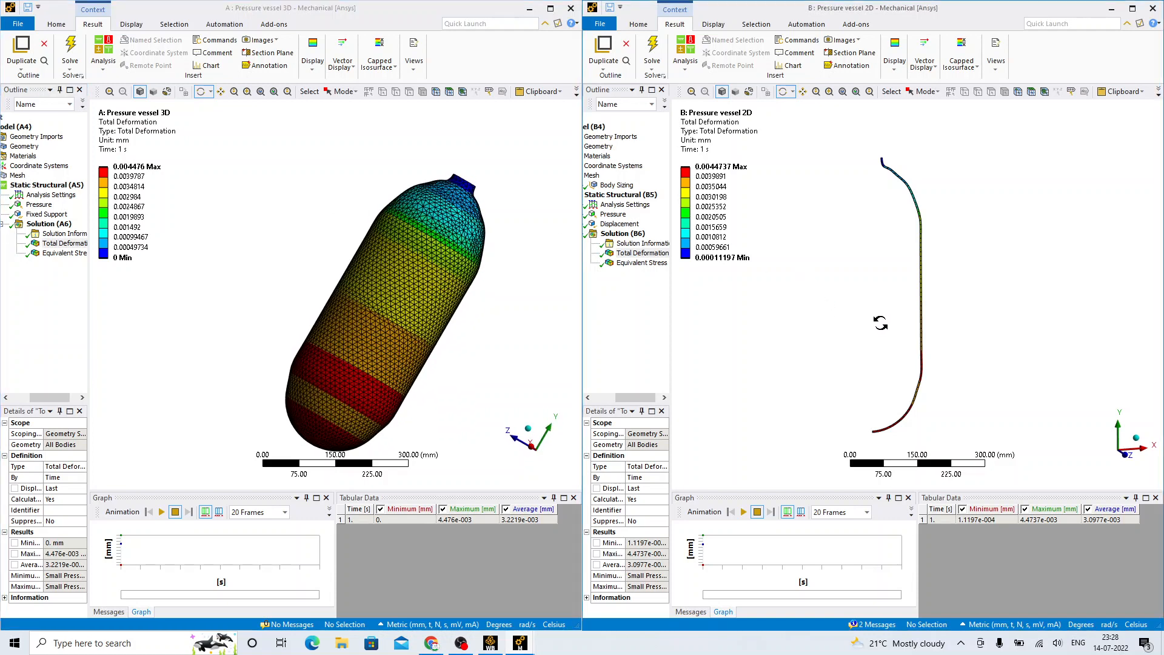
left_click_drag(879, 318, 856, 321)
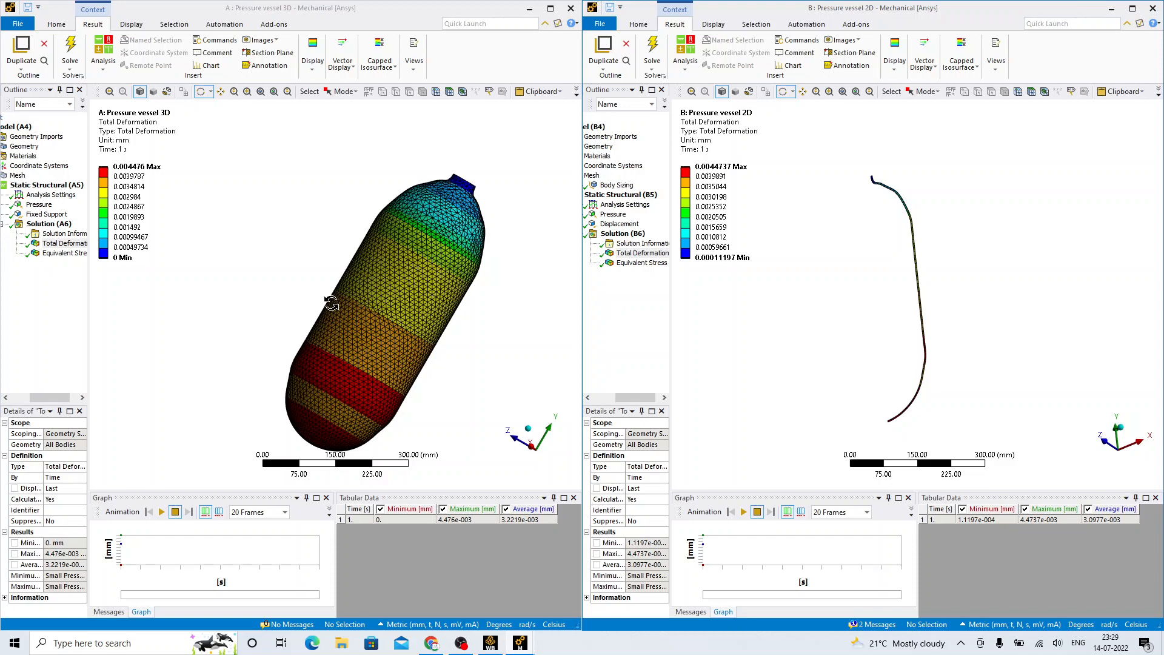
left_click_drag(360, 302, 330, 227)
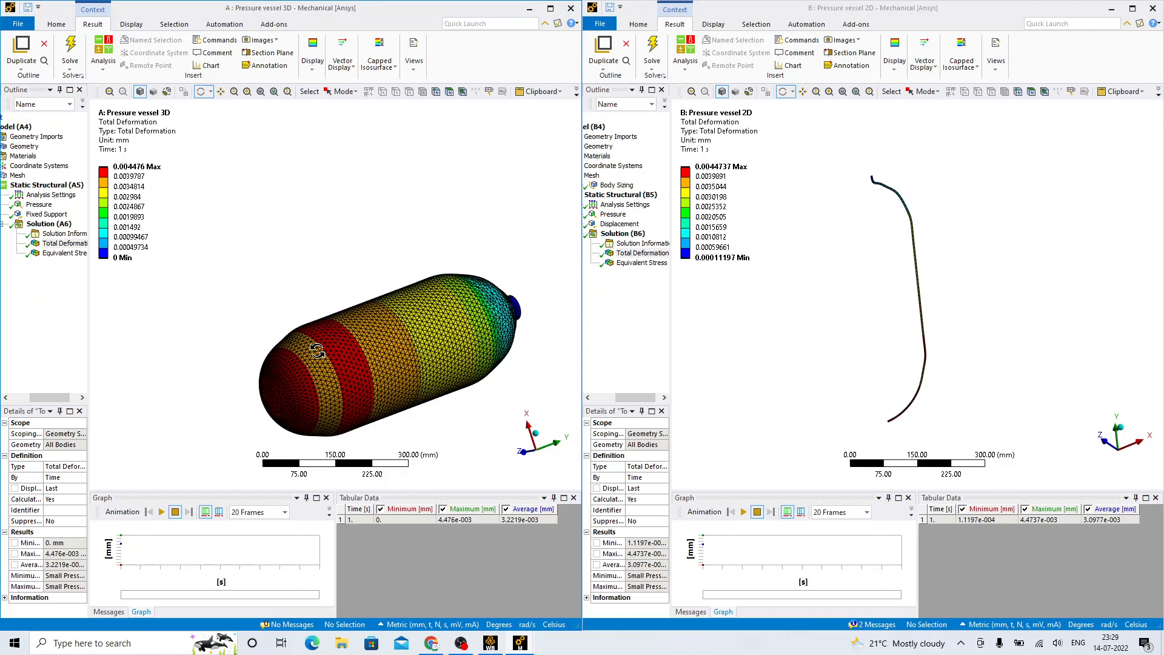
left_click_drag(411, 267, 287, 298)
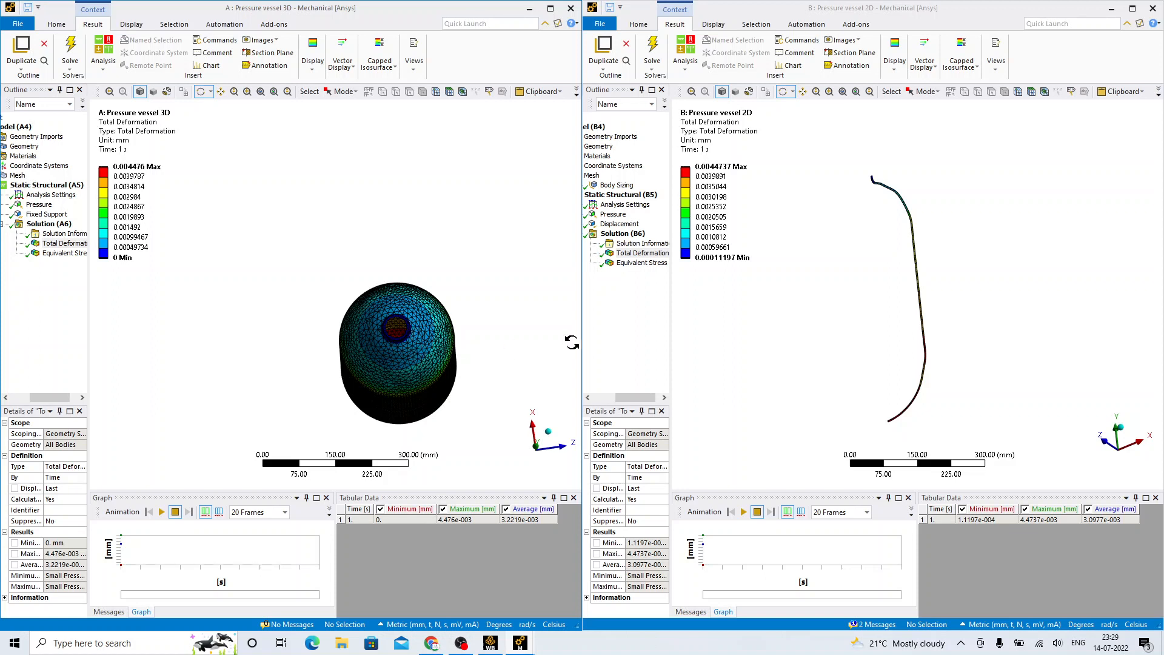
left_click_drag(889, 309, 897, 200)
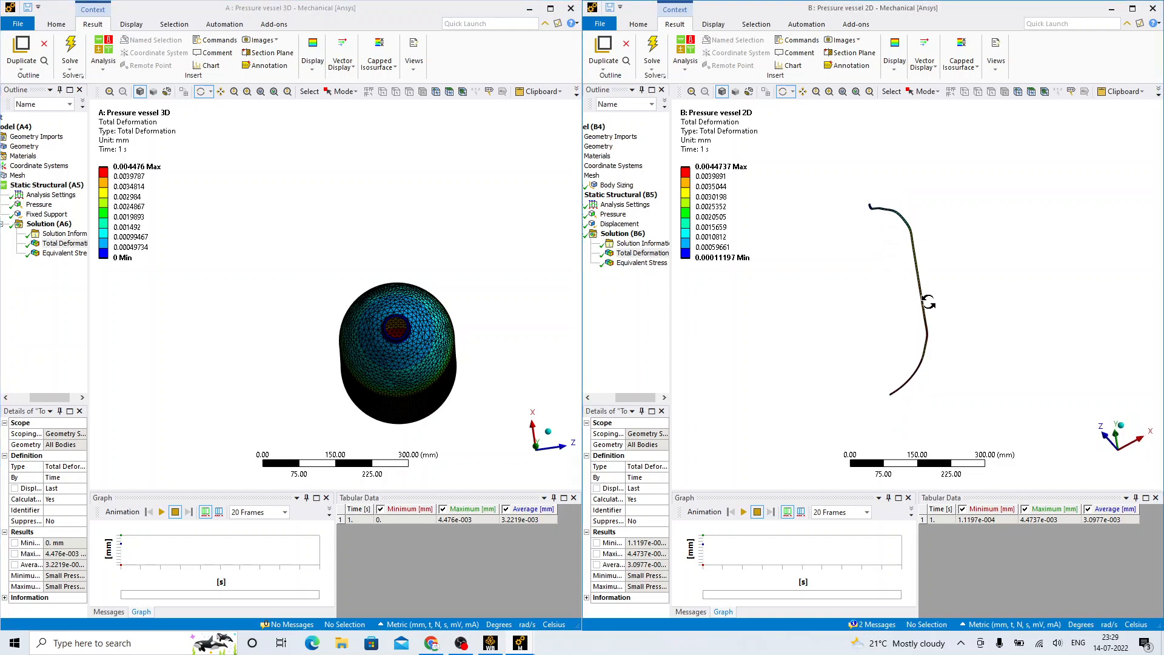
left_click_drag(912, 259, 930, 302)
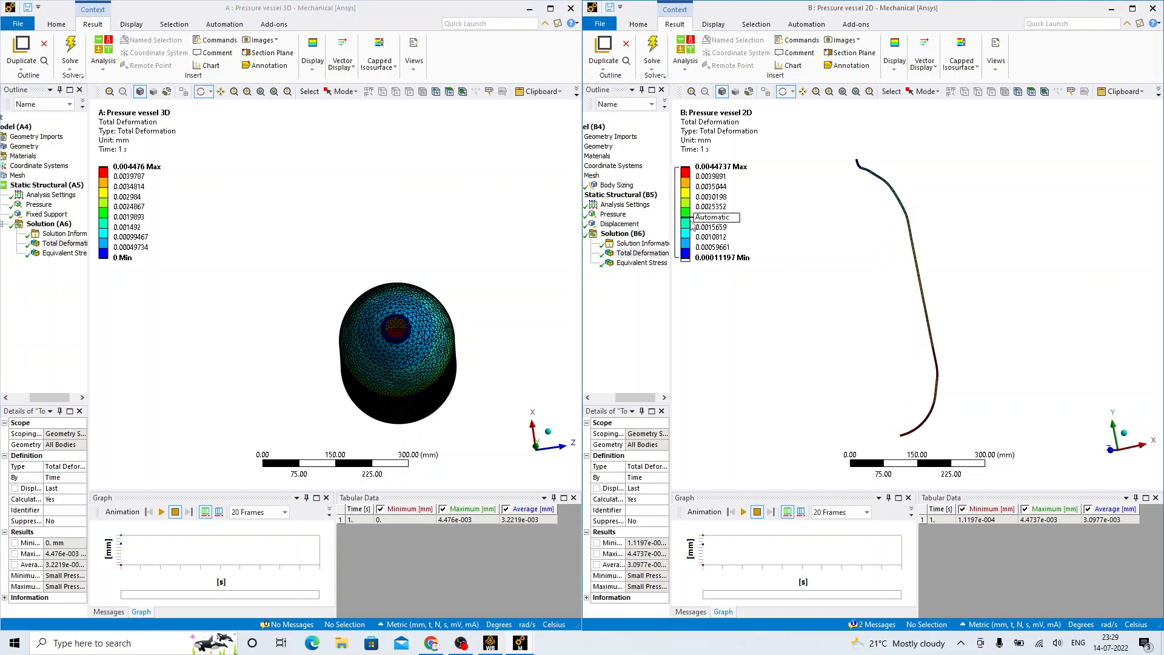
Step: Show the 2D model's coordinate systems and inspect the profile's orientation to the axes alongside the full 3D vessel
left_click(613, 165)
left_click_drag(914, 223, 930, 261)
middle_click_drag(929, 261, 910, 221)
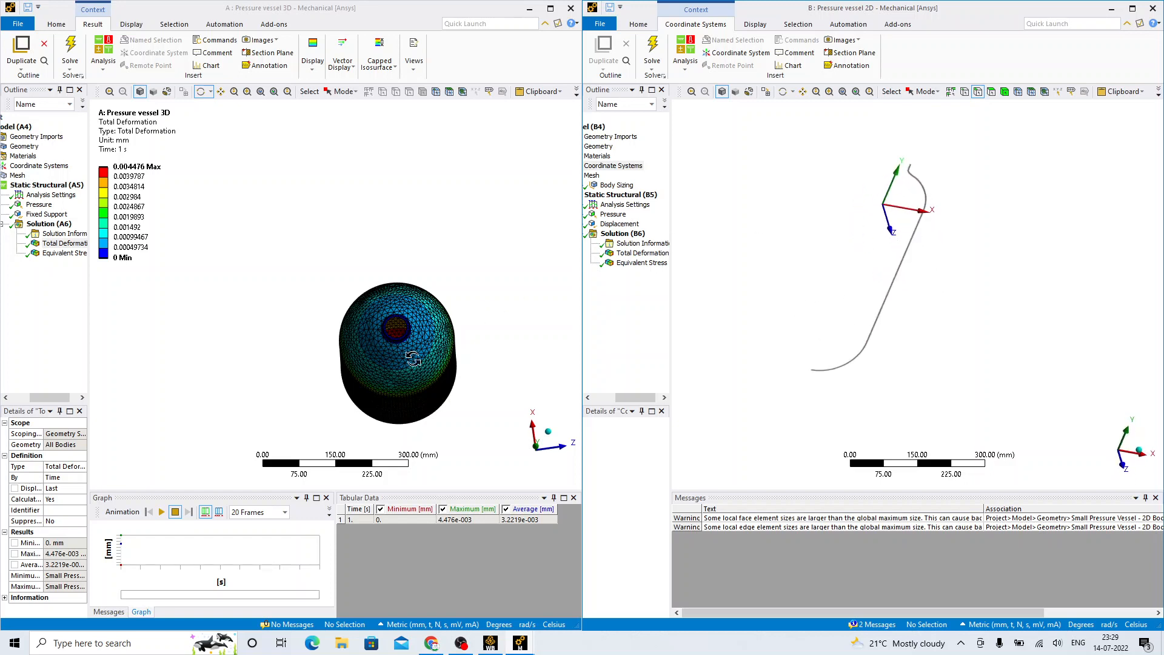
middle_click_drag(367, 363, 399, 311)
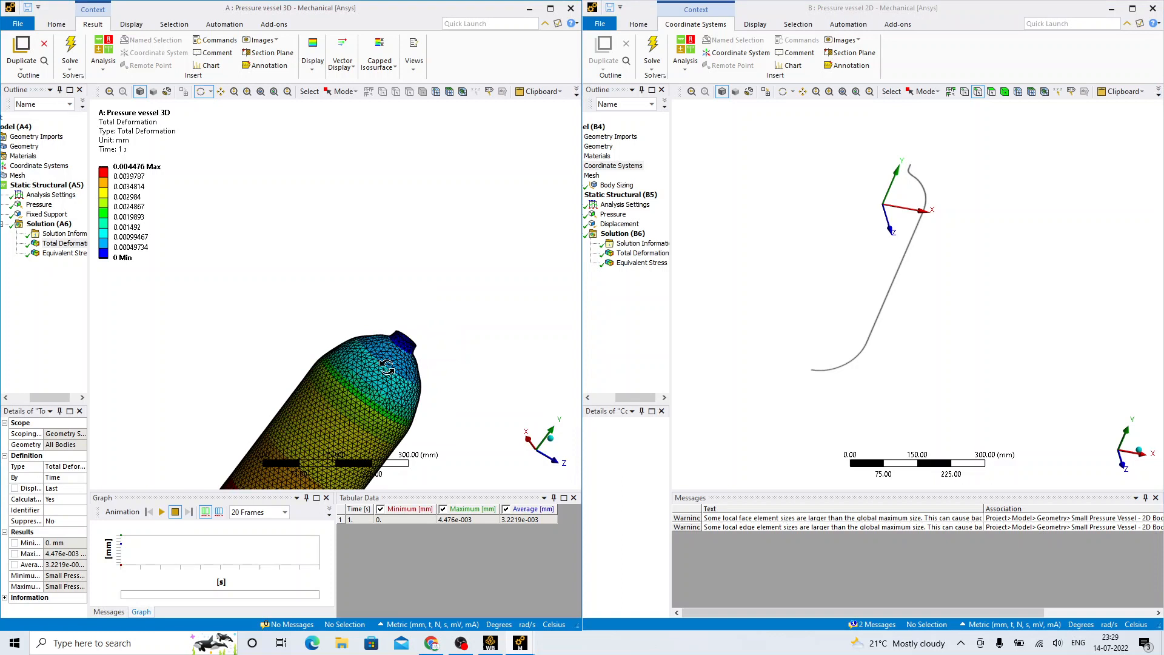
middle_click_drag(386, 369, 410, 217, "ctrl")
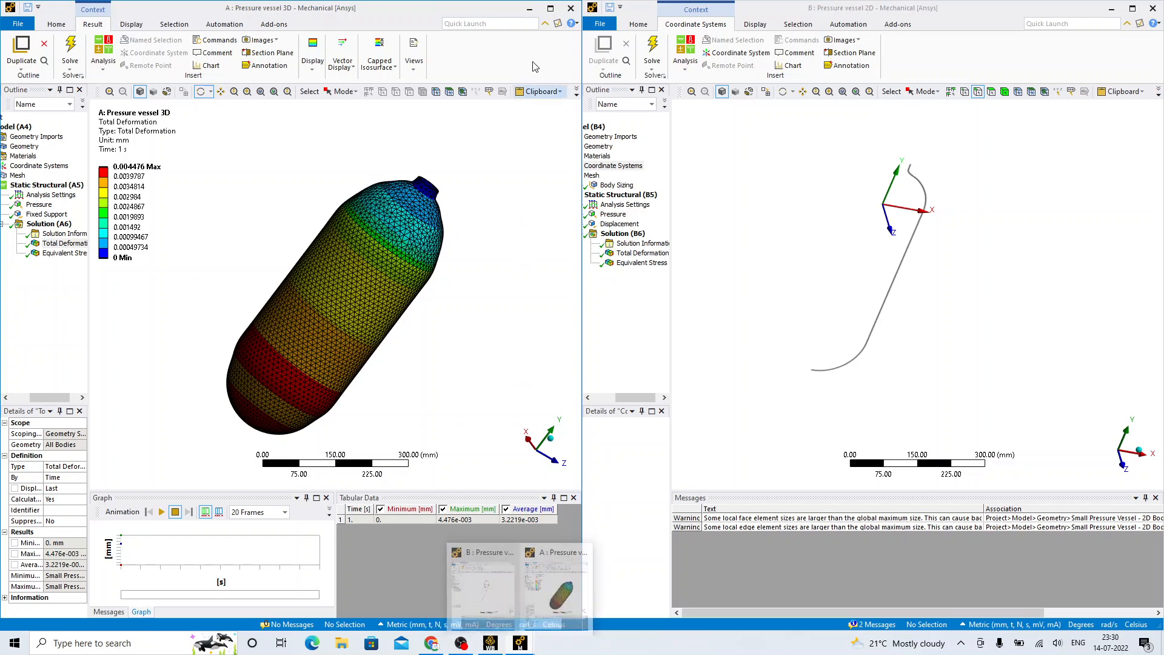
Step: Close both pressure vessel Mechanical windows, return to Workbench, and switch to the problem statement slides
left_click(571, 9)
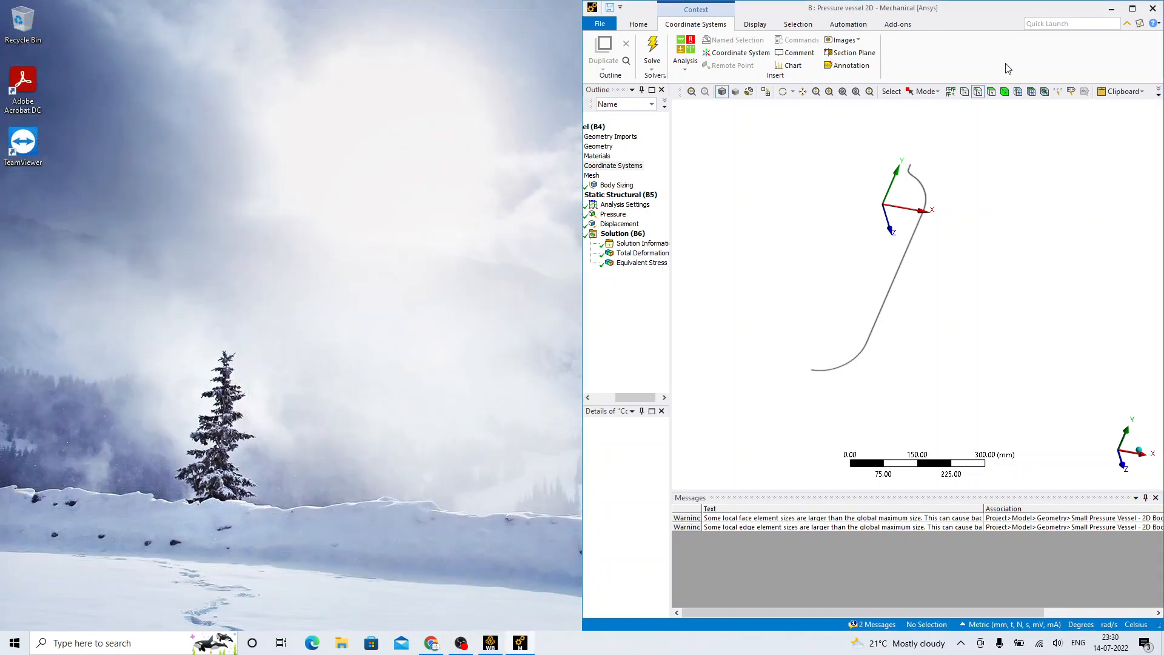
left_click(1153, 9)
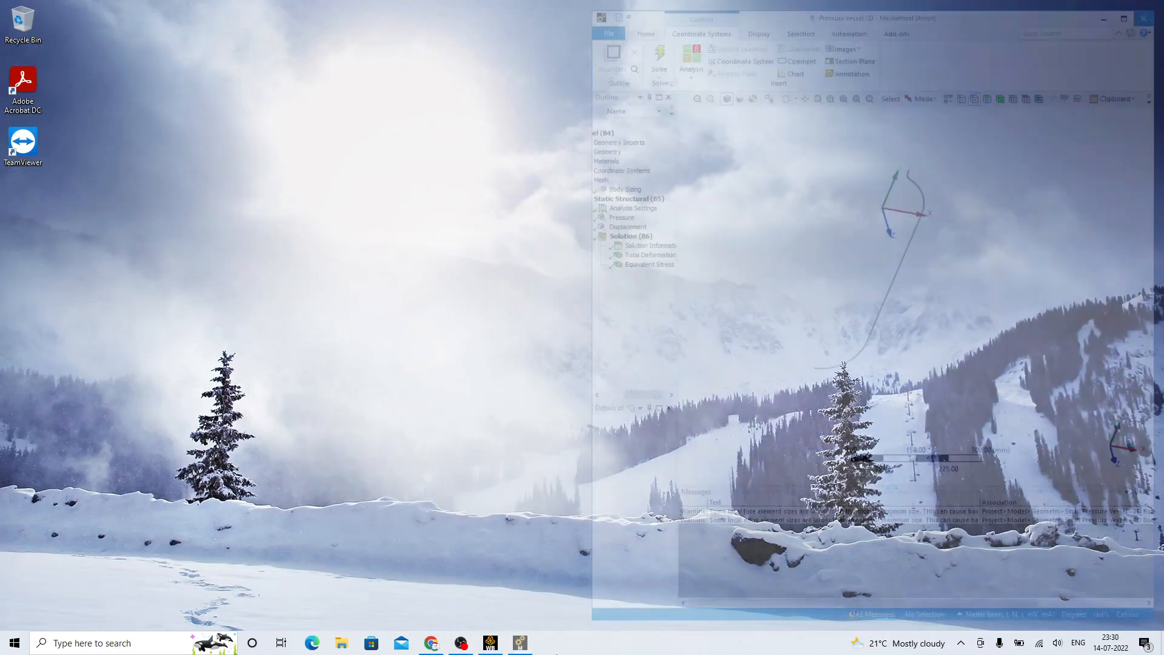
left_click(501, 650)
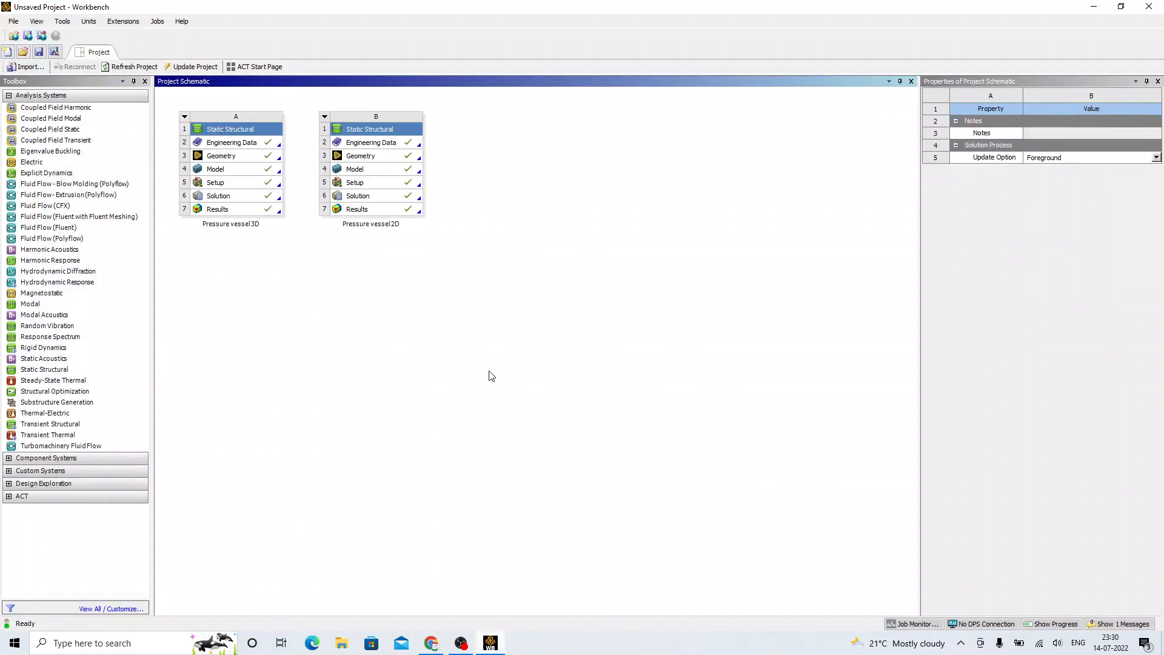
key("alt+Tab")
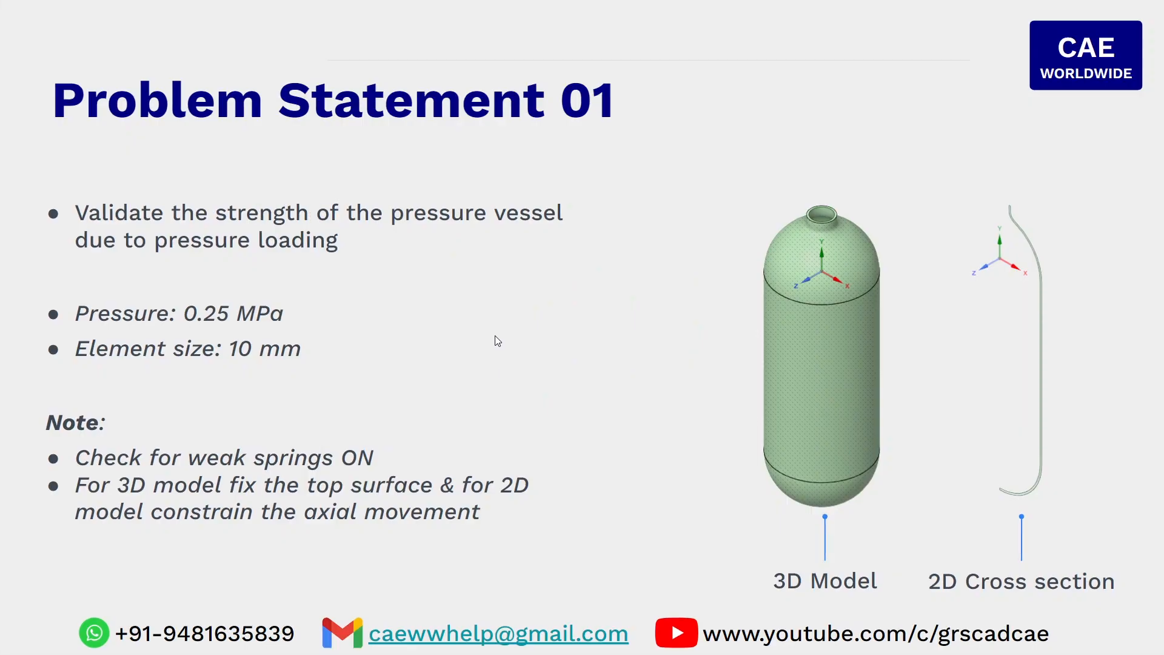
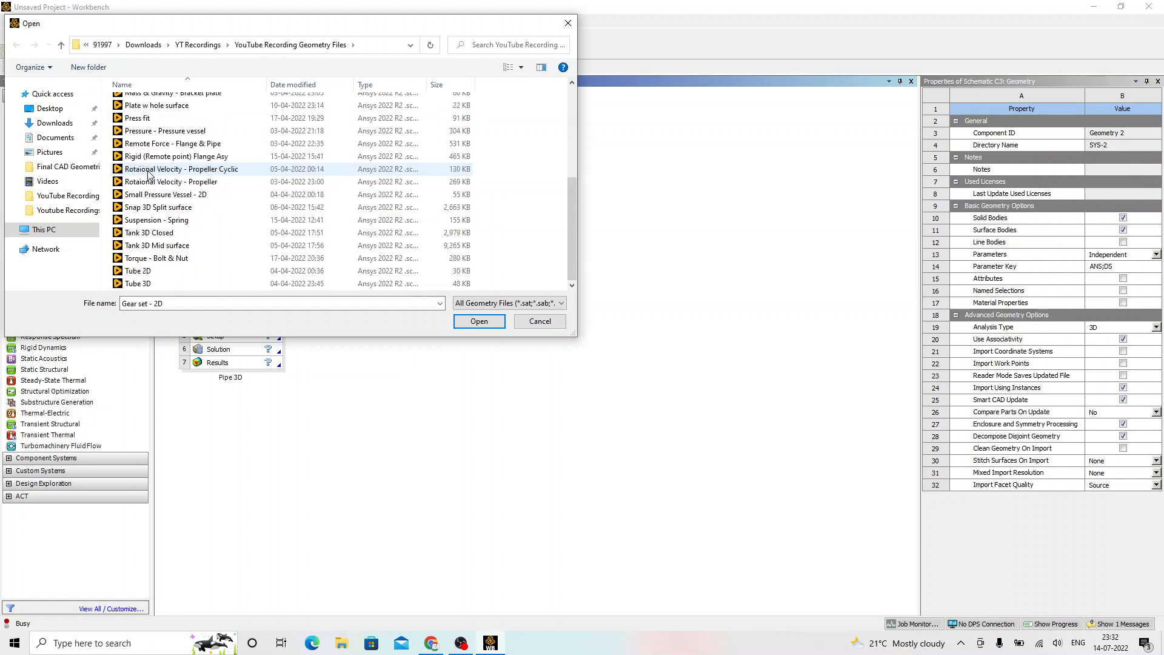
Step: Import the Tube 3D geometry file into the Pipe 3D static structural system
left_click(151, 283)
left_click(480, 321)
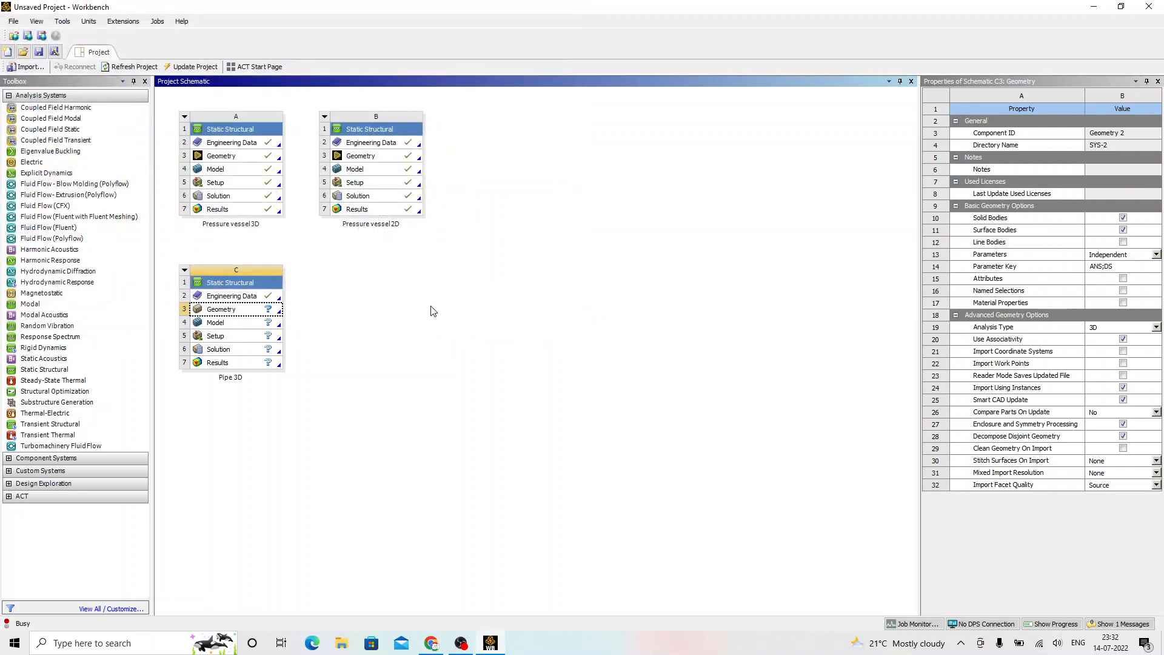
left_click(429, 305)
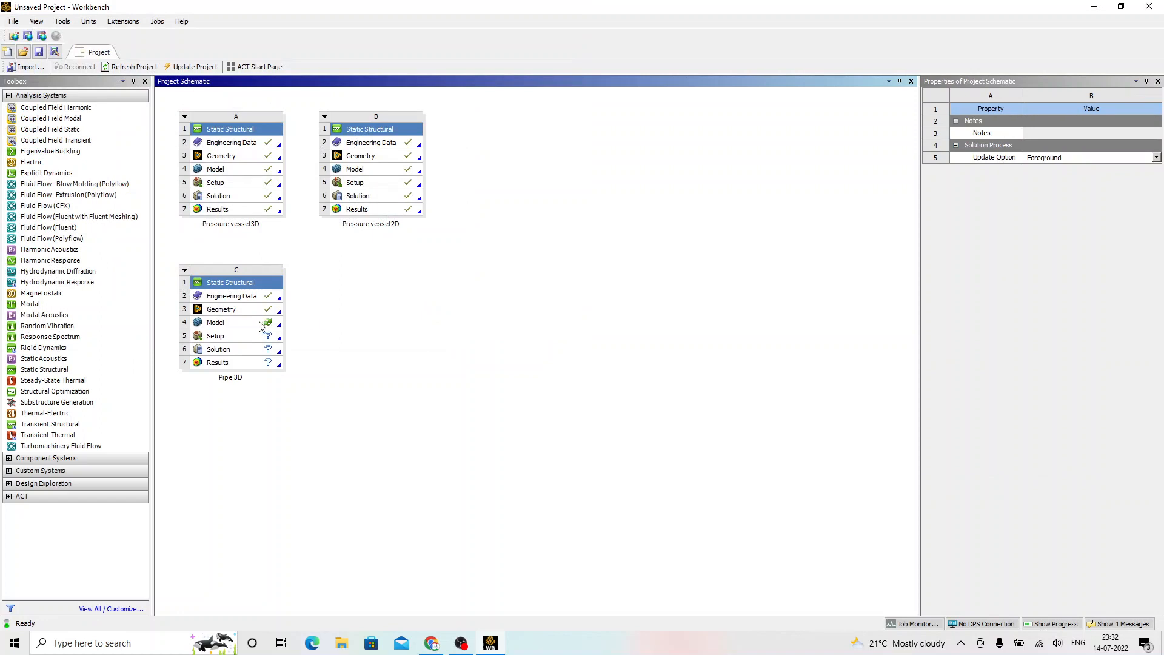
Step: Open the Pipe 3D system's model in Mechanical and maximize its window
left_click(231, 325)
double_click(231, 325)
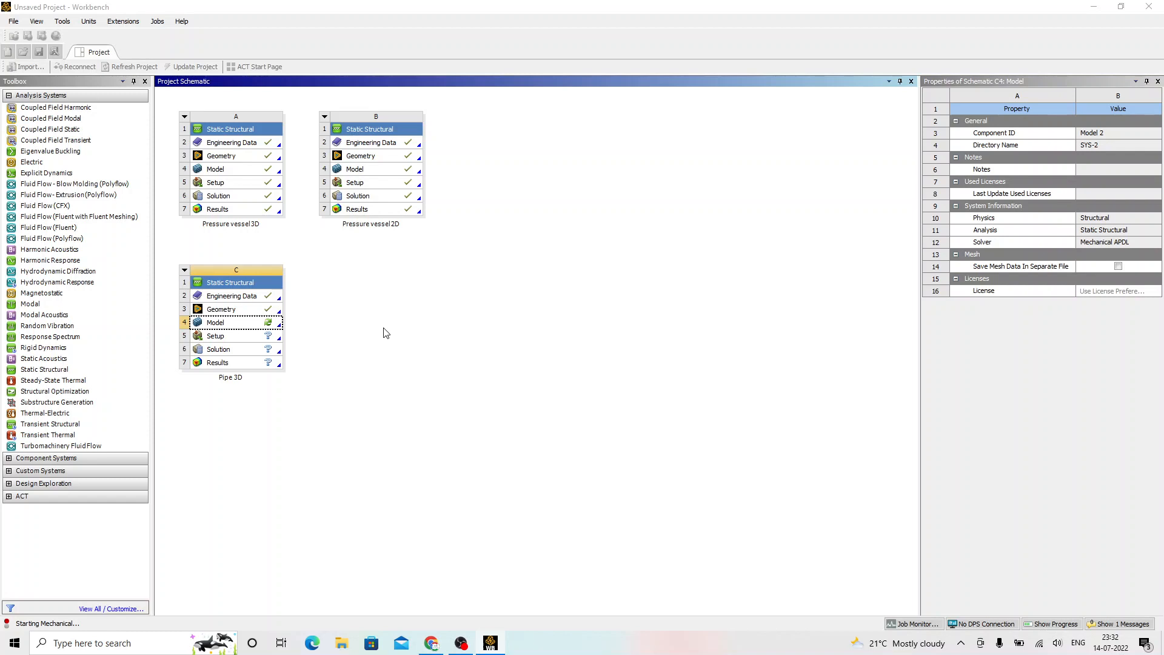
key("alt+Tab")
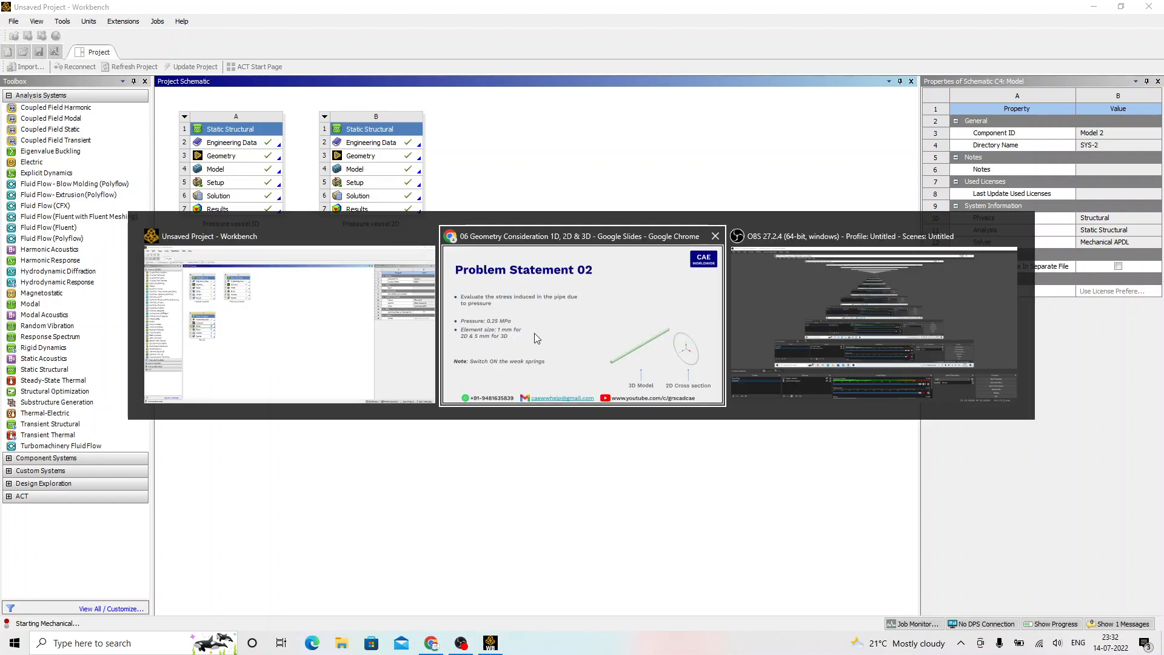
key("Escape")
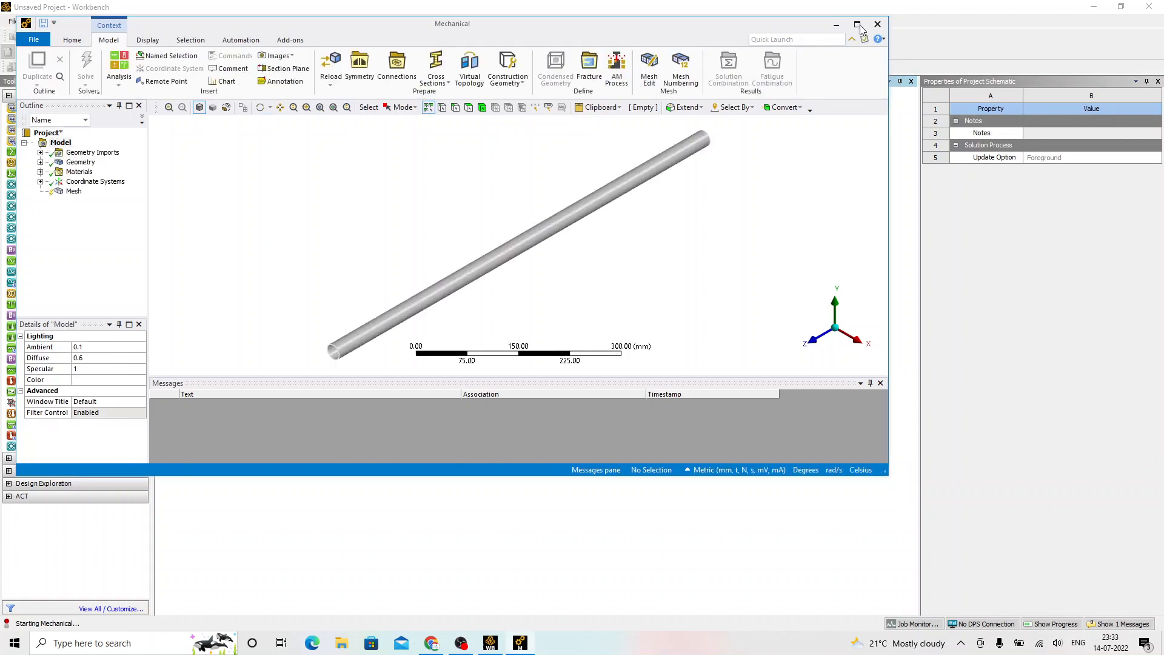
left_click(857, 25)
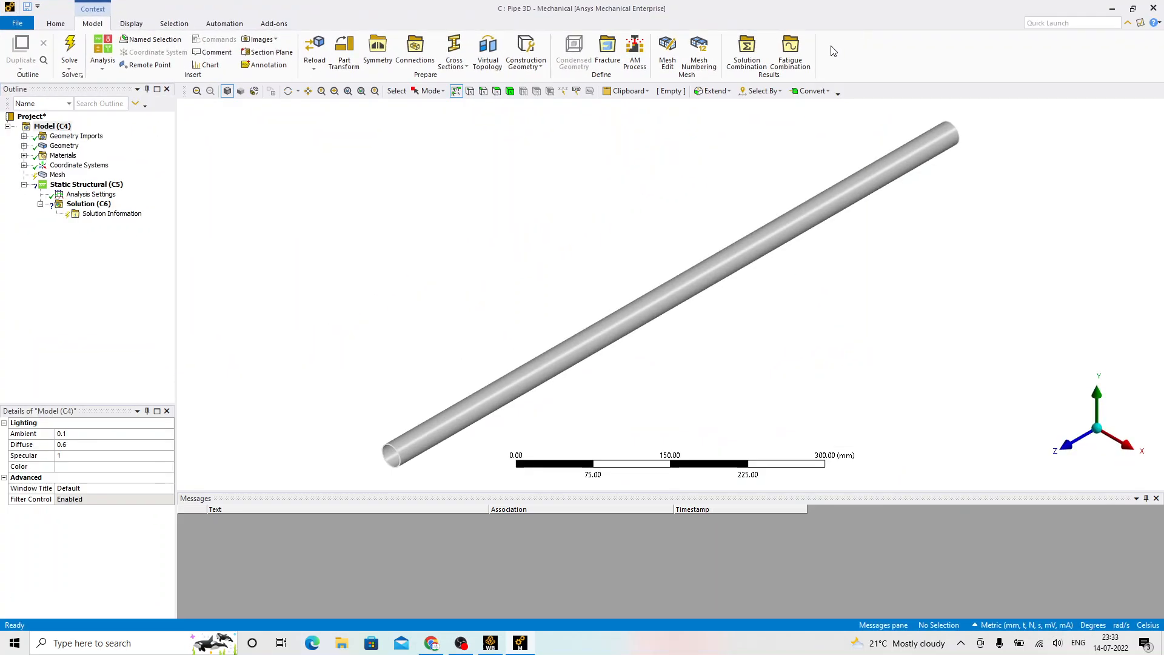
Step: Add a body sizing mesh control to the pipe body with an element size of 5 mm
right_click(58, 176)
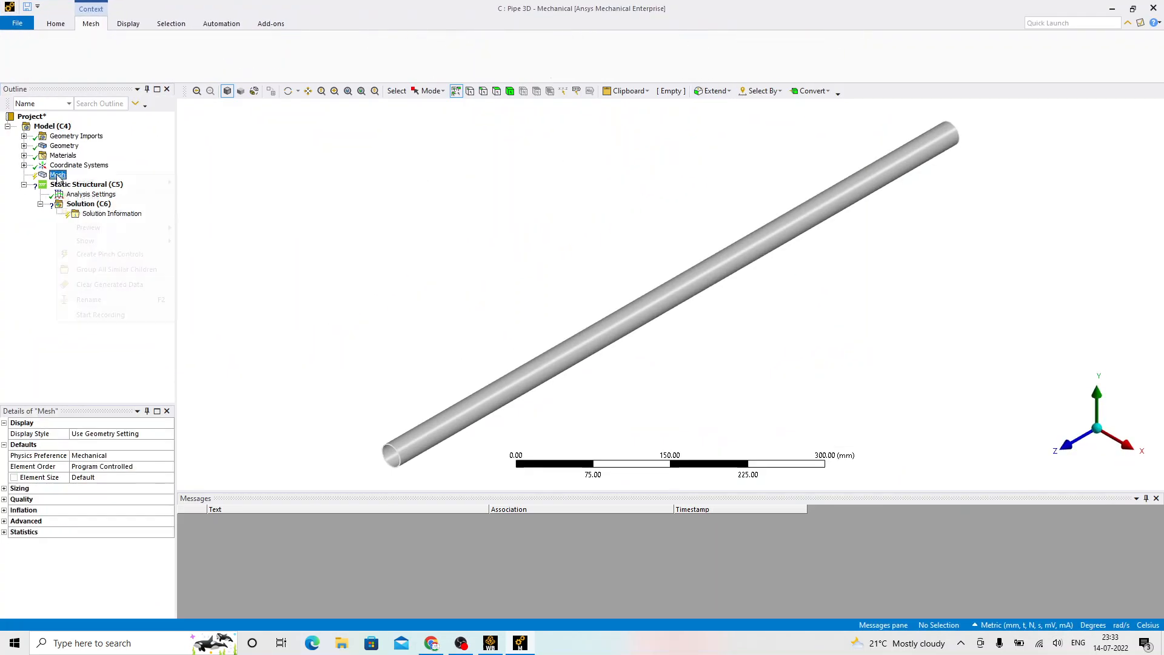
mouse_move(74, 183)
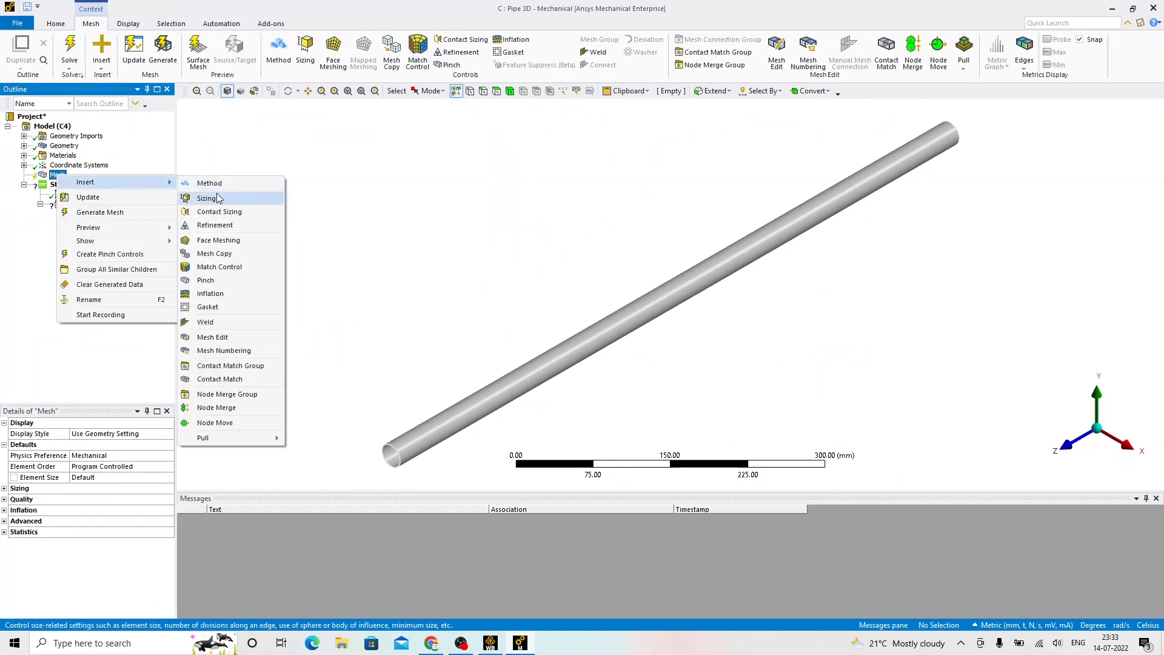
left_click(219, 199)
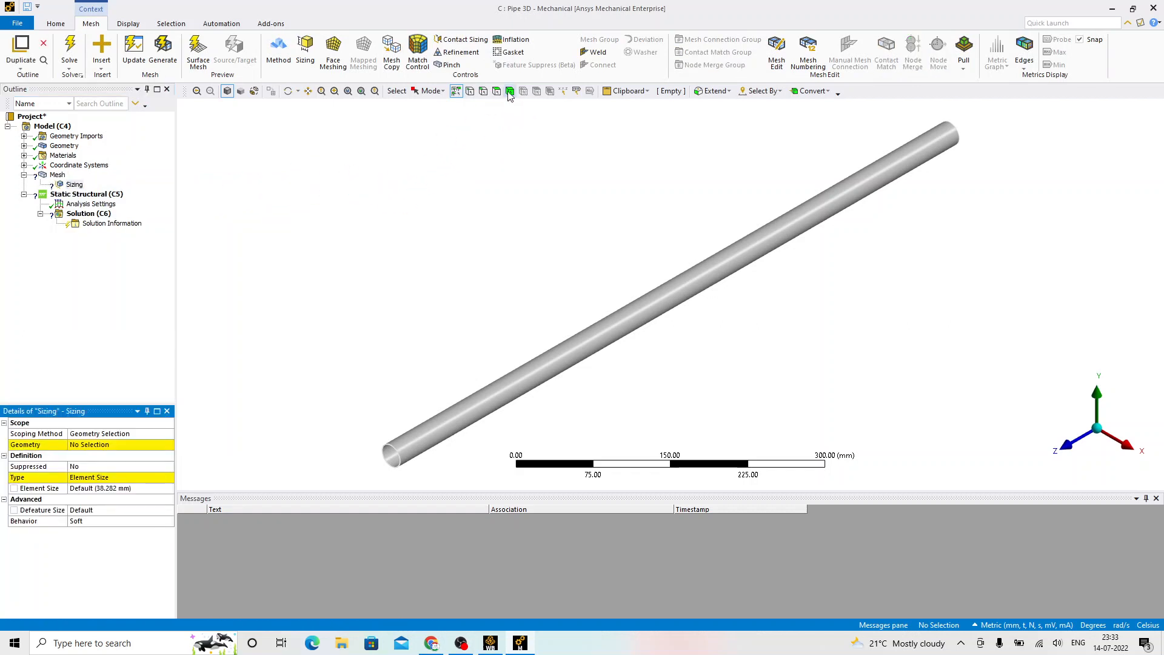
left_click(593, 345)
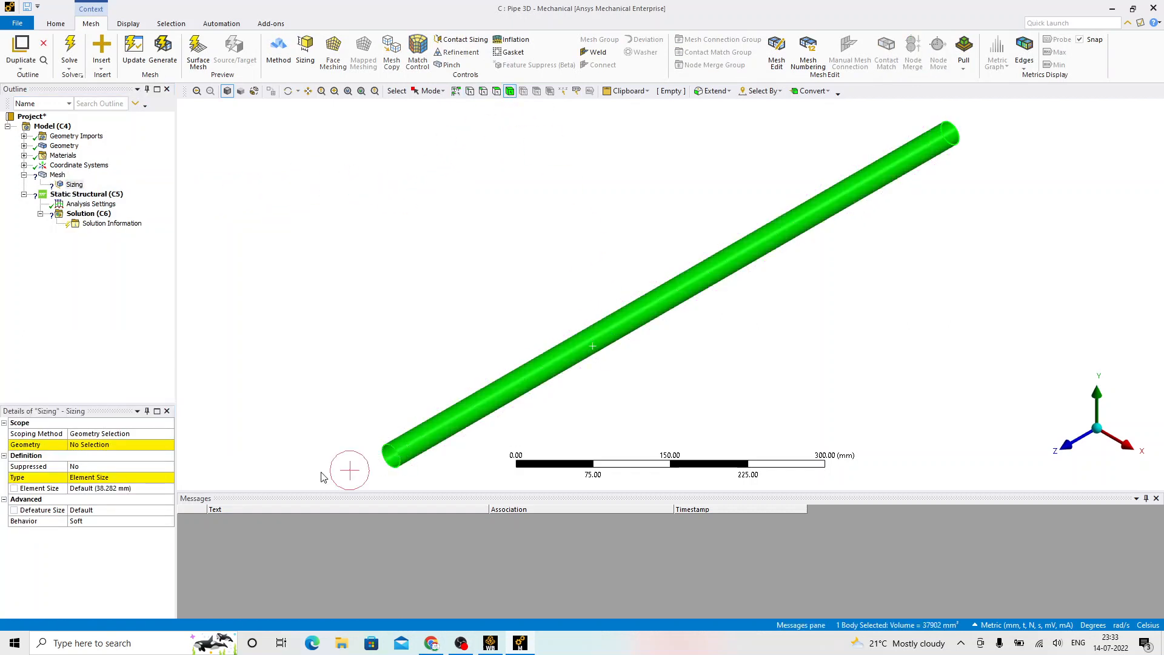
left_click(82, 446)
left_click(82, 446)
left_click(80, 488)
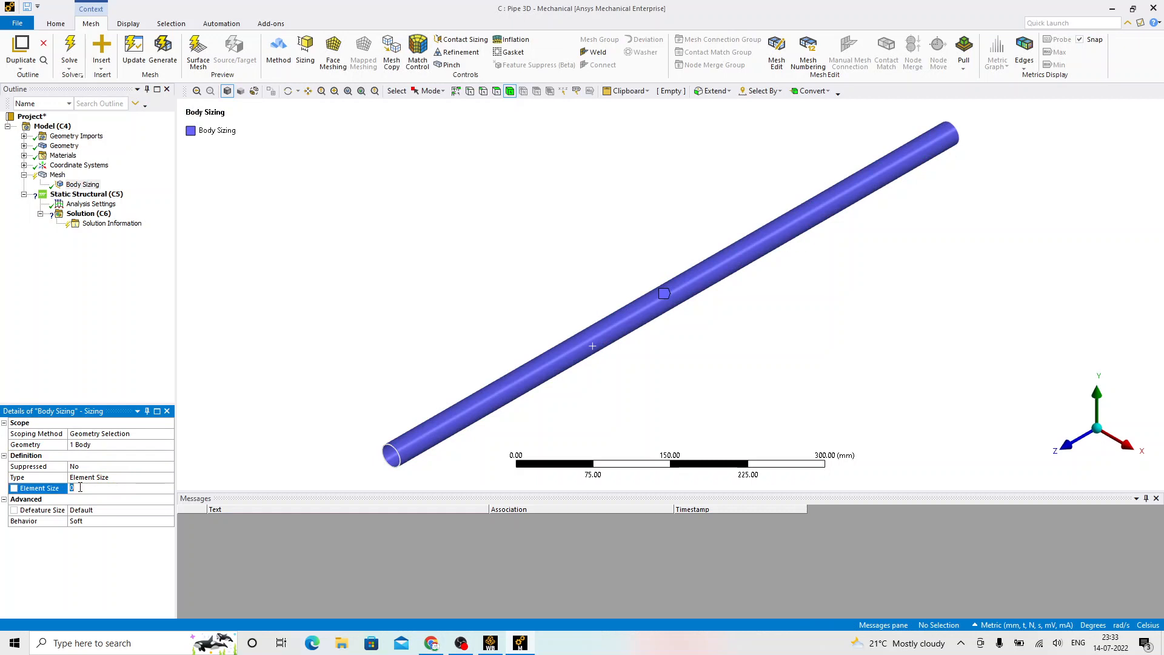
type("5")
key("Return")
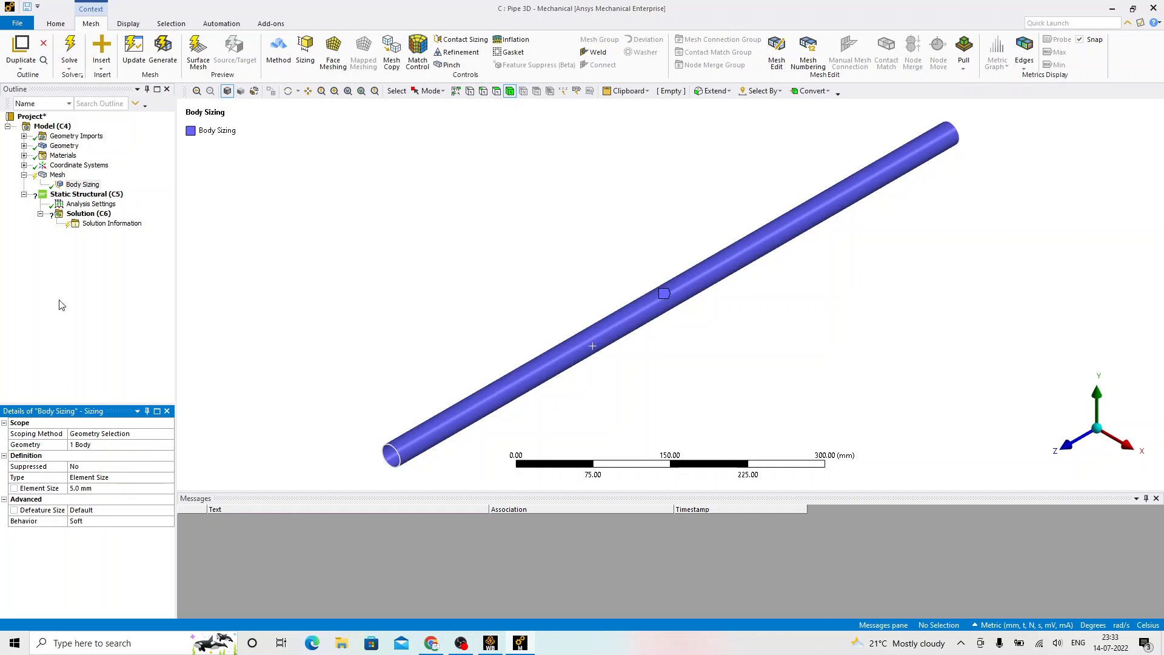
Step: Apply a pressure of 0.25 MPa normal to the pipe's inner cylindrical face
right_click(72, 197)
mouse_move(124, 204)
left_click(229, 195)
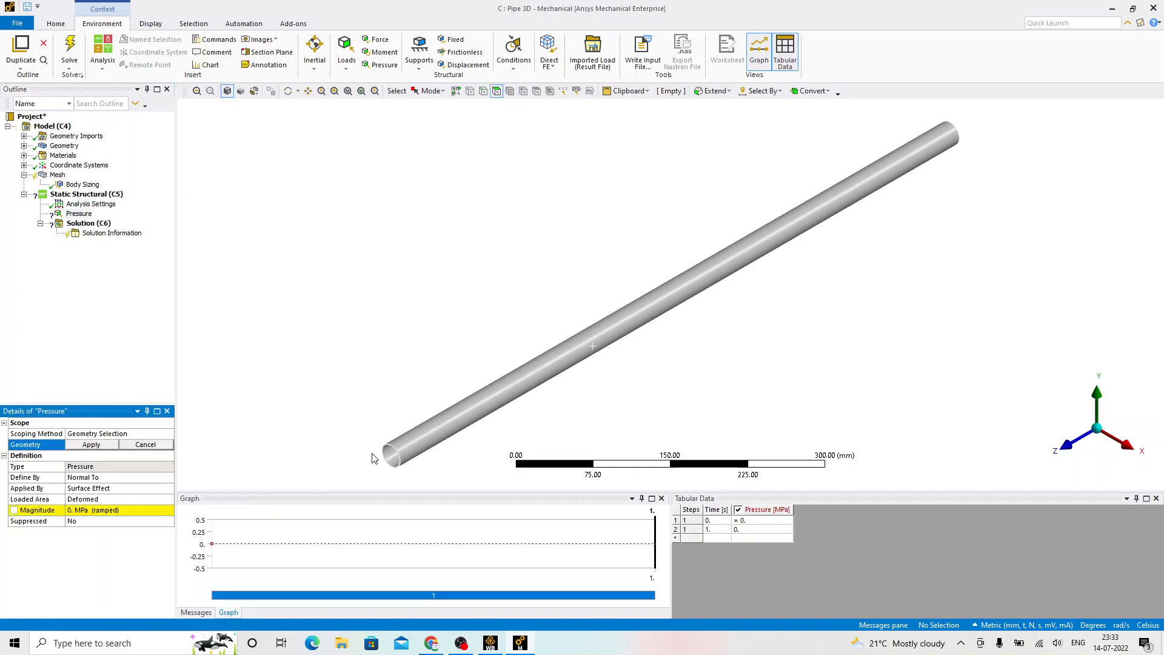
left_click(395, 464)
middle_click_drag(377, 418, 506, 388)
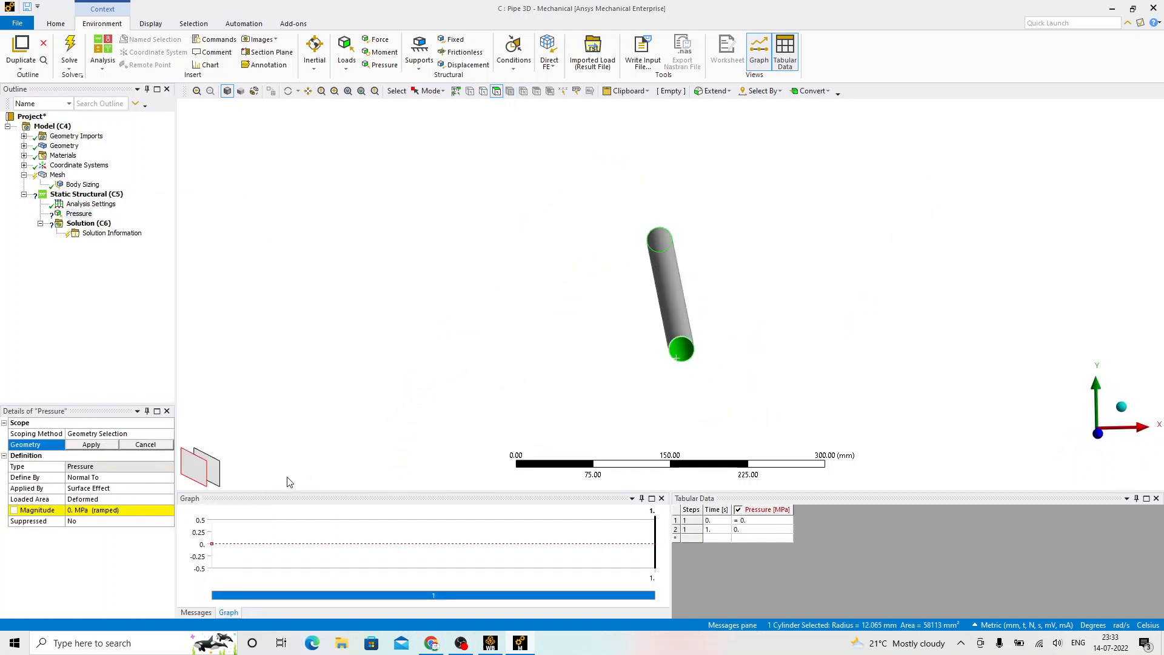
left_click(91, 446)
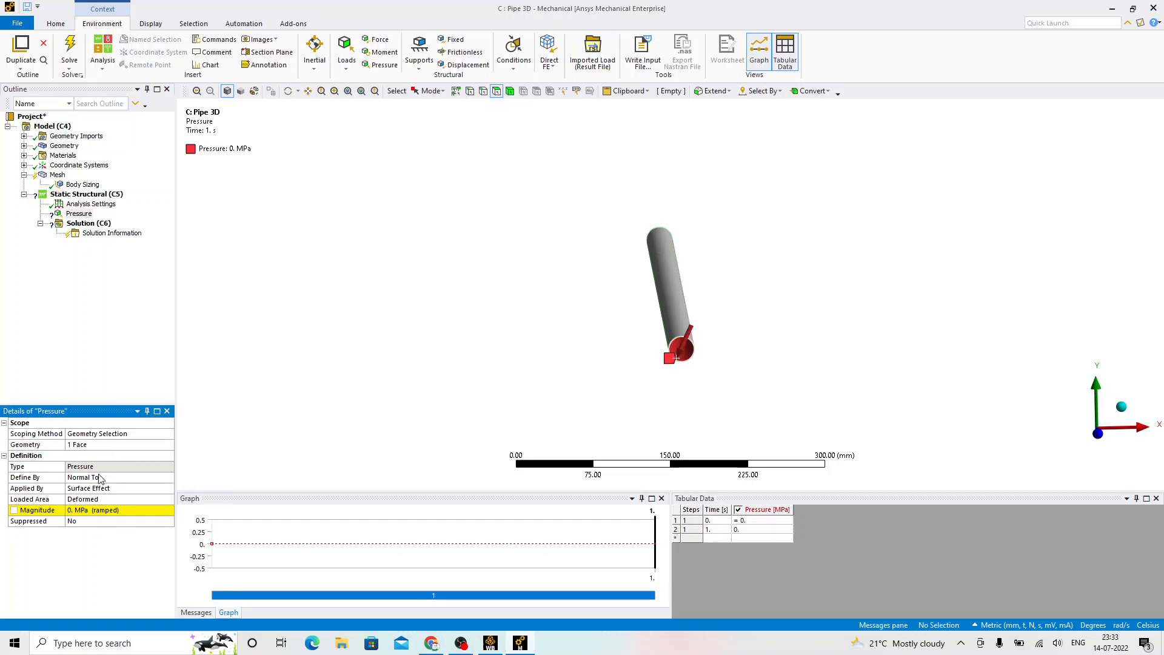
left_click(85, 510)
key("Return")
middle_click_drag(482, 315, 450, 265)
scroll(442, 322, "up", 5)
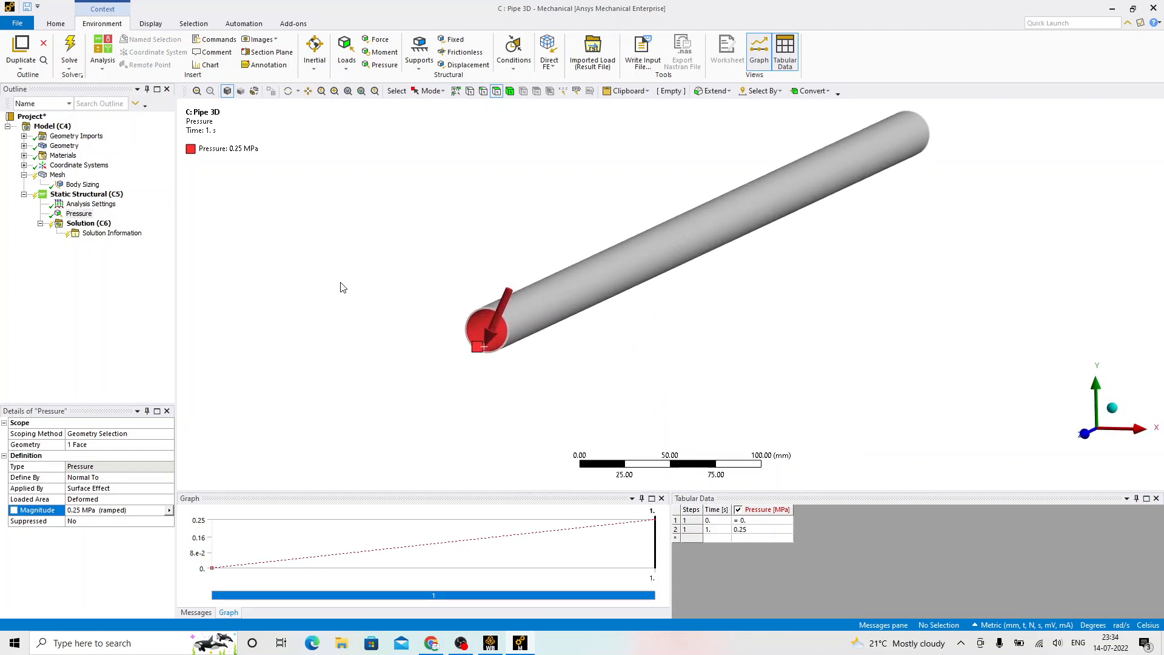
Step: Turn on weak springs in the solver controls of the analysis settings
left_click(101, 205)
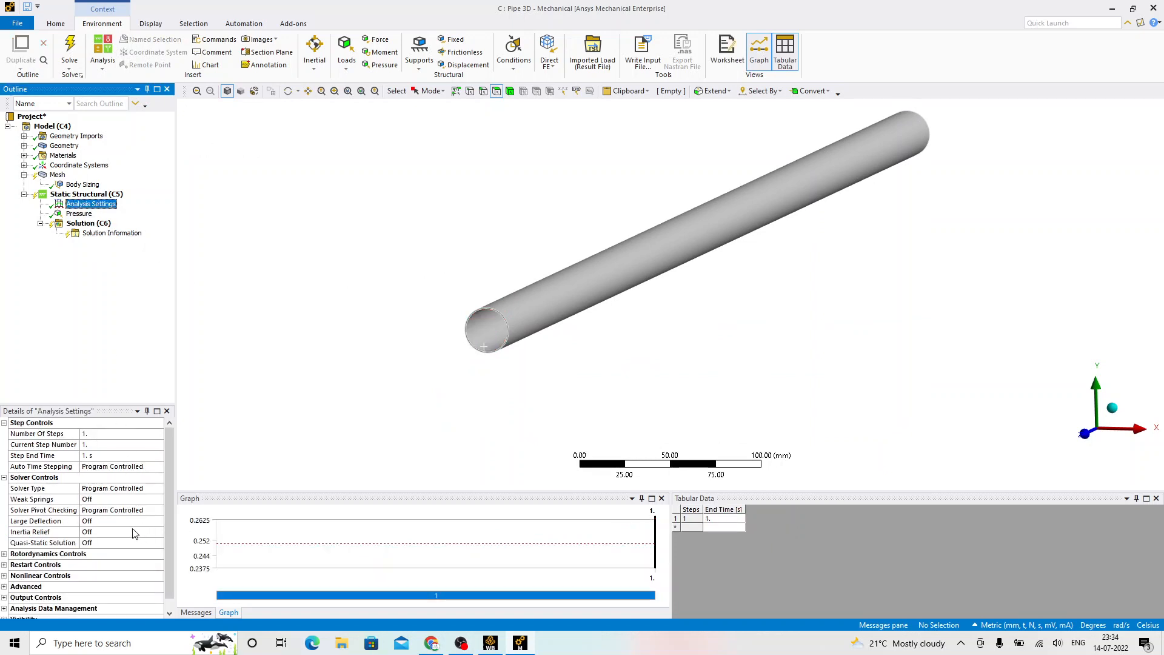
left_click(135, 499)
left_click(157, 499)
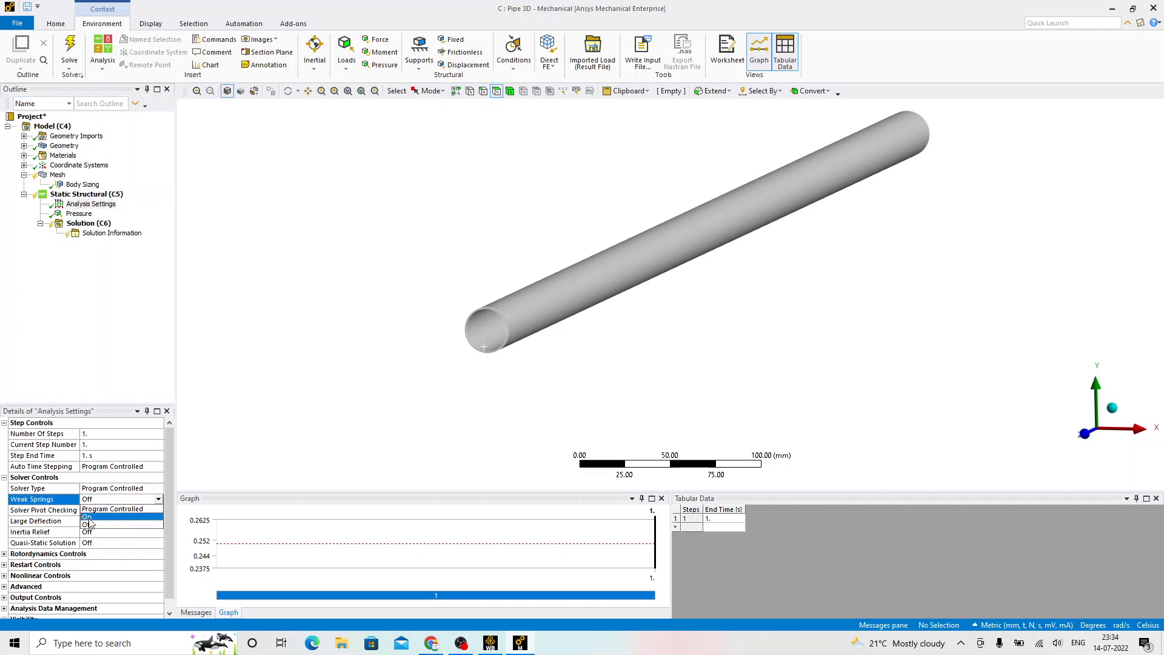
left_click(96, 516)
Step: Add total deformation and equivalent (von-Mises) stress results to the solution
right_click(94, 226)
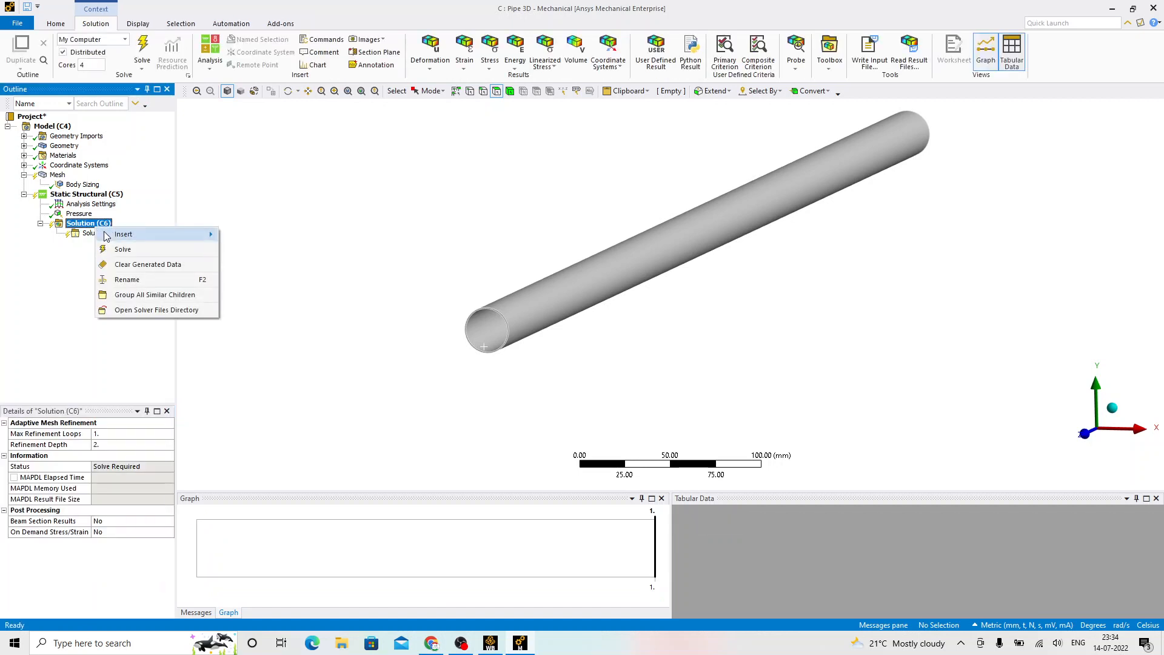
mouse_move(163, 234)
mouse_move(258, 236)
left_click(346, 236)
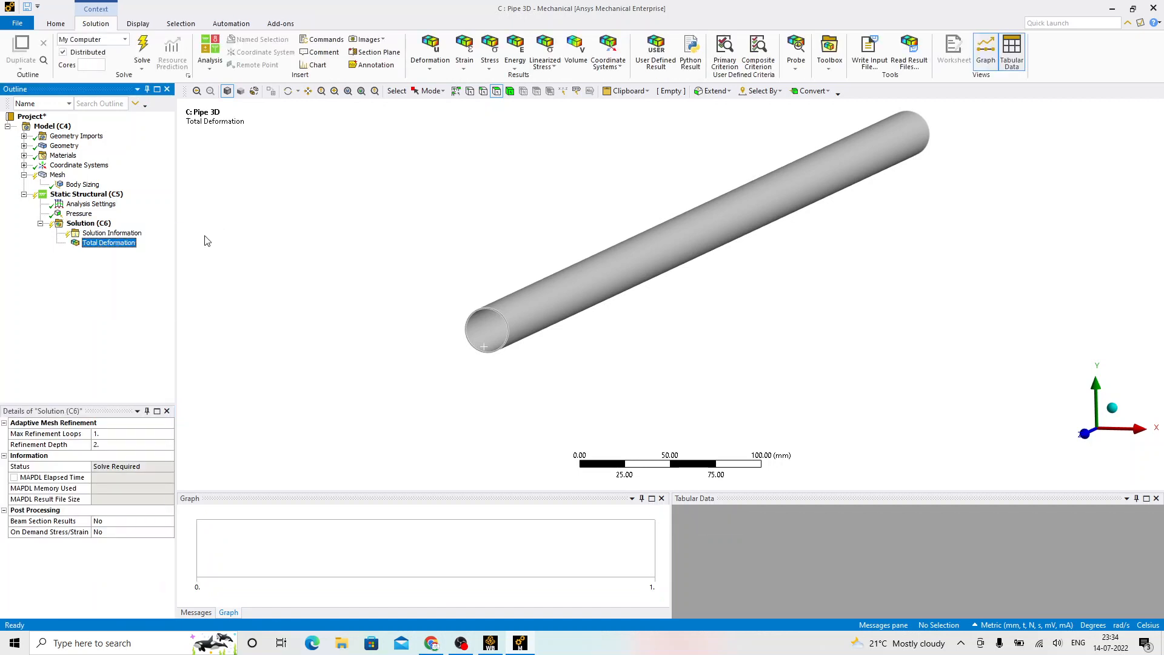
right_click(91, 224)
mouse_move(168, 231)
mouse_move(267, 257)
left_click(359, 262)
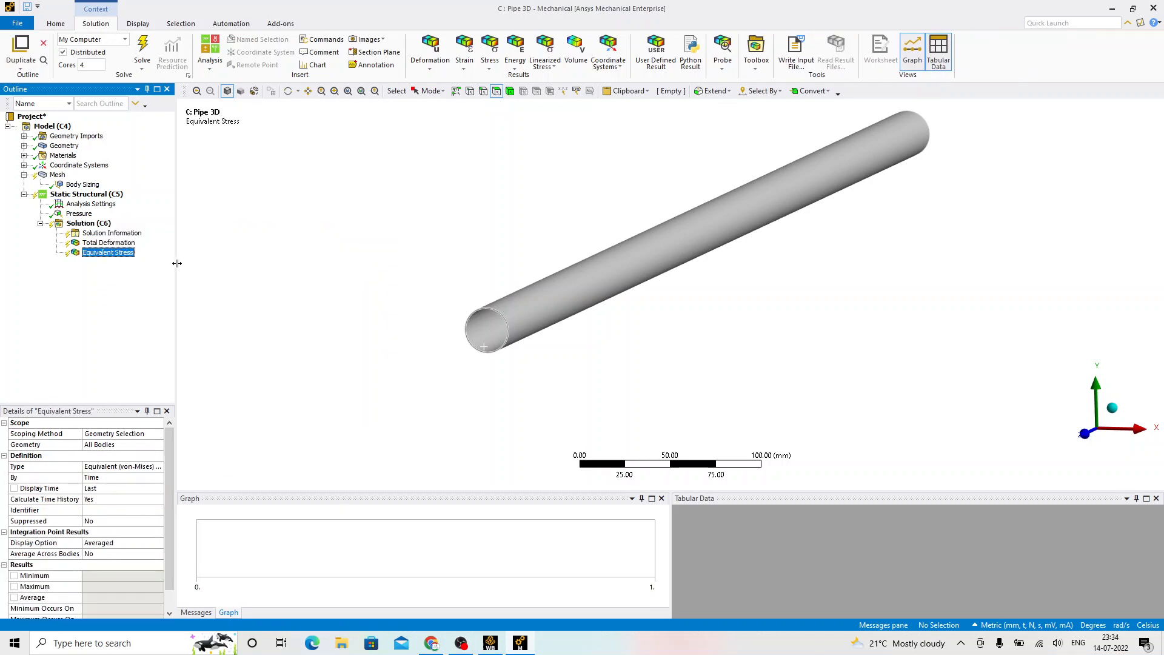
Step: Solve the pipe analysis and review the total deformation and equivalent stress contours
right_click(89, 224)
left_click(128, 251)
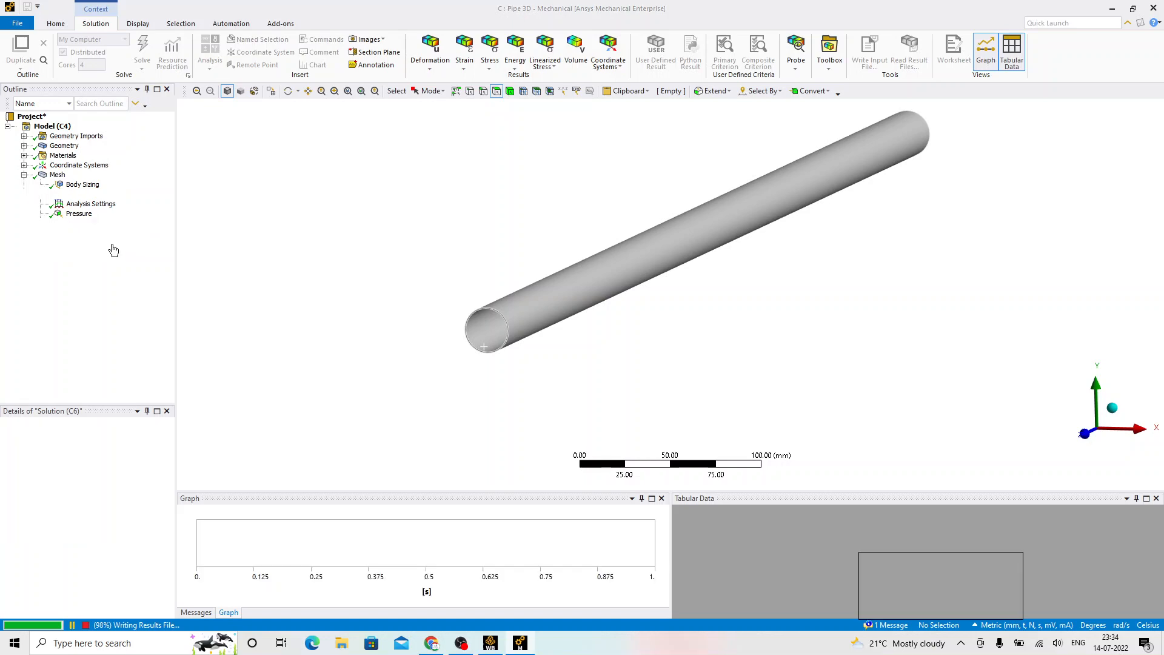
left_click(113, 247)
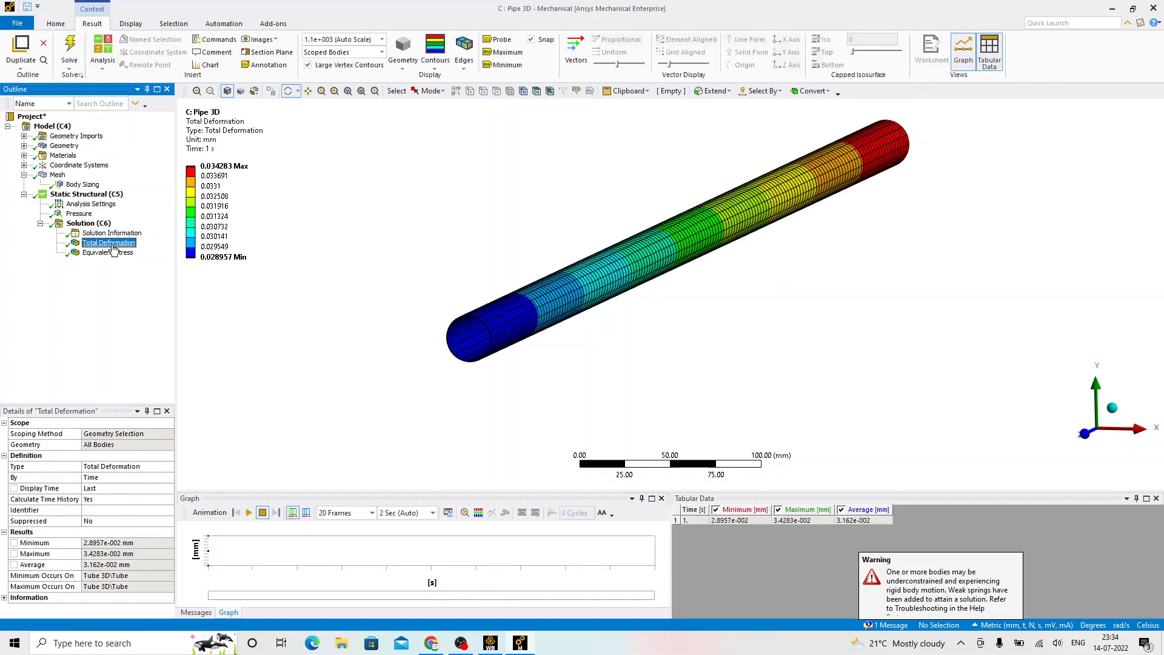
left_click(100, 253)
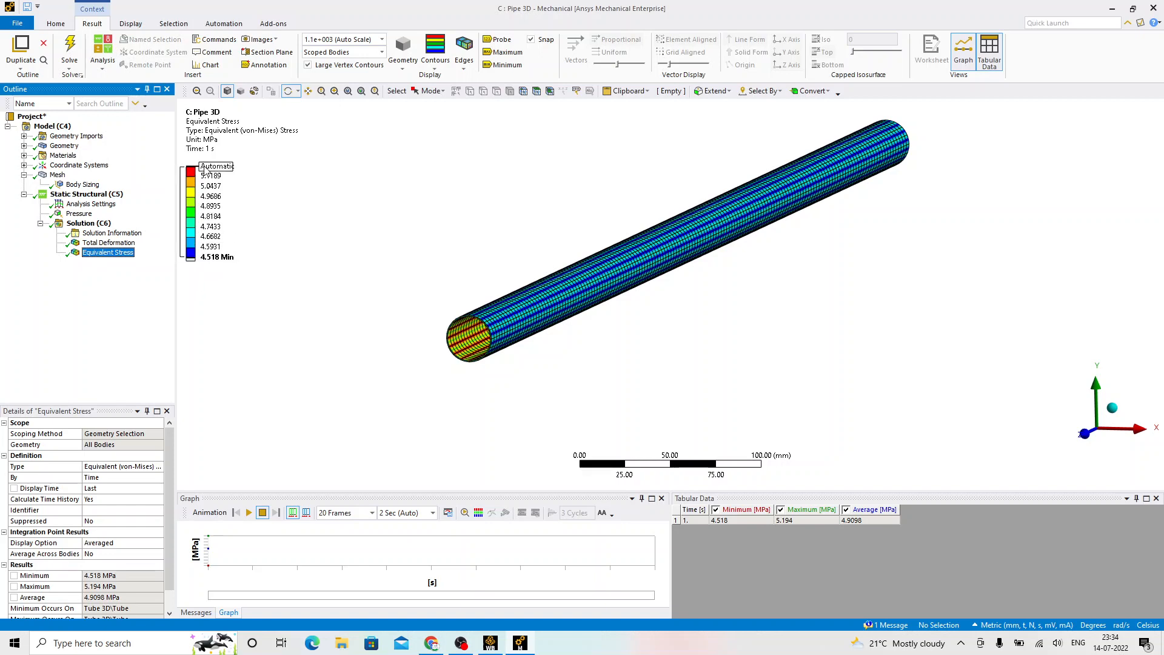
left_click(104, 243)
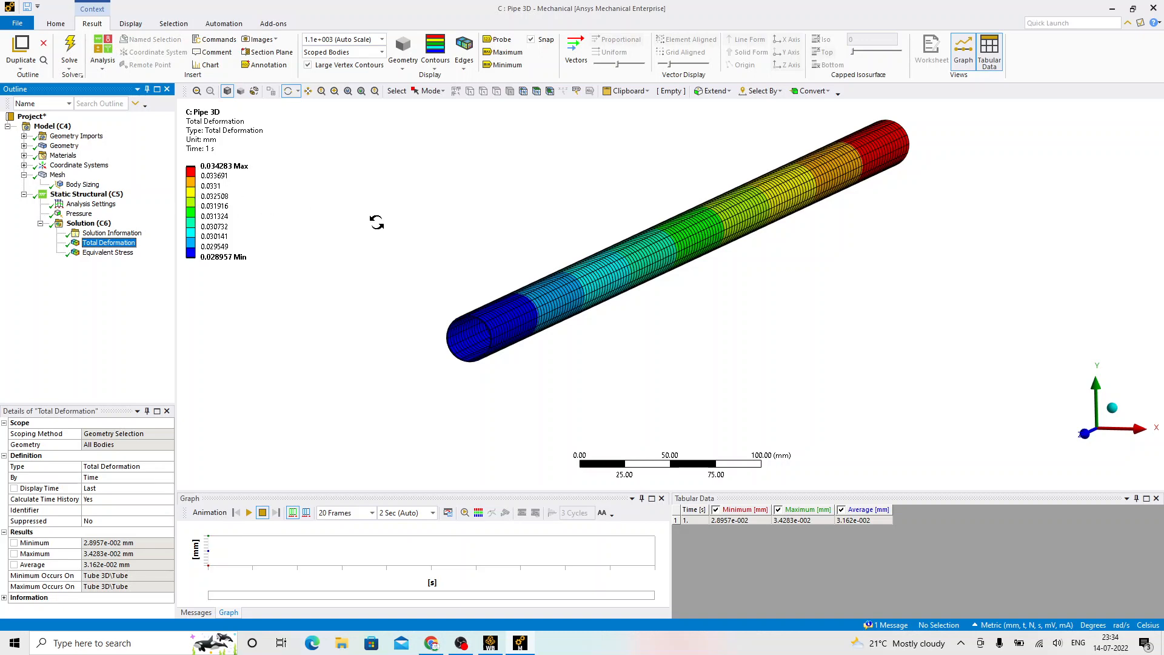
left_click_drag(395, 229, 423, 260)
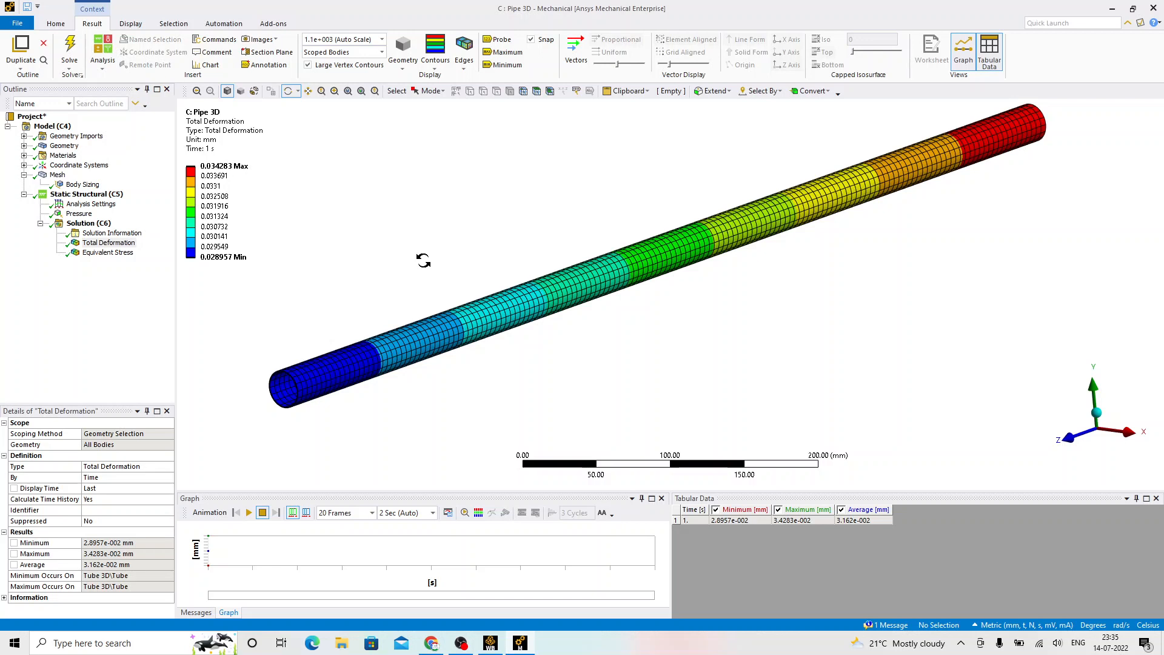
scroll(423, 260, "down", 1)
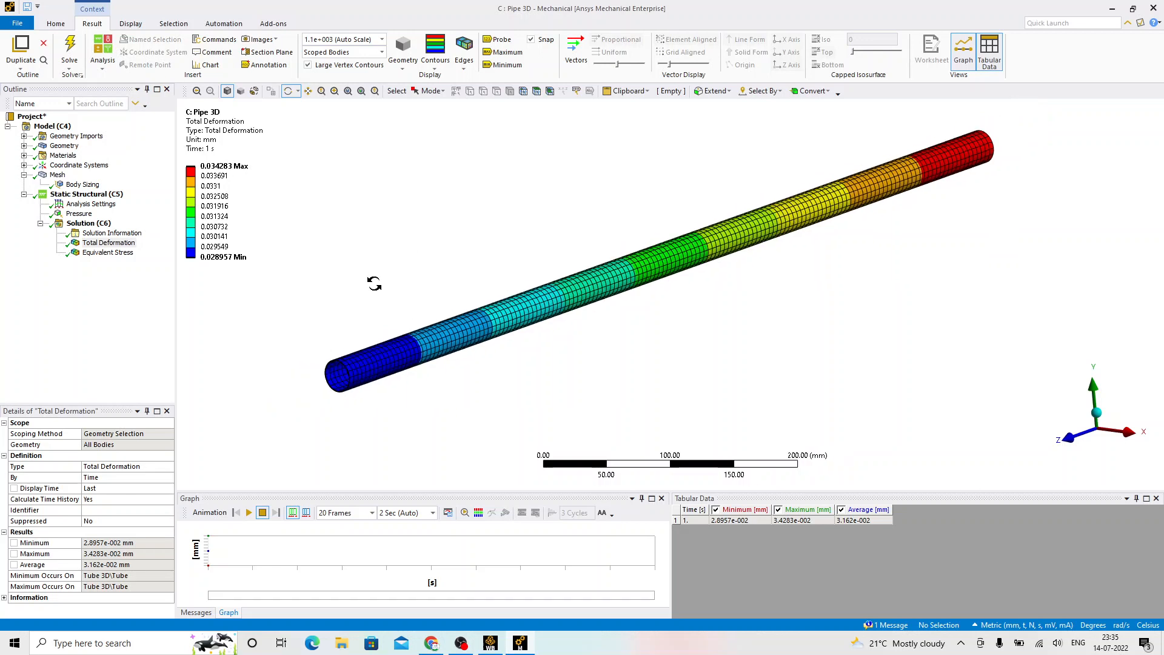
Step: Insert a displacement condition and scope it to the annular faces at both ends of the pipe
right_click(86, 195)
mouse_move(106, 206)
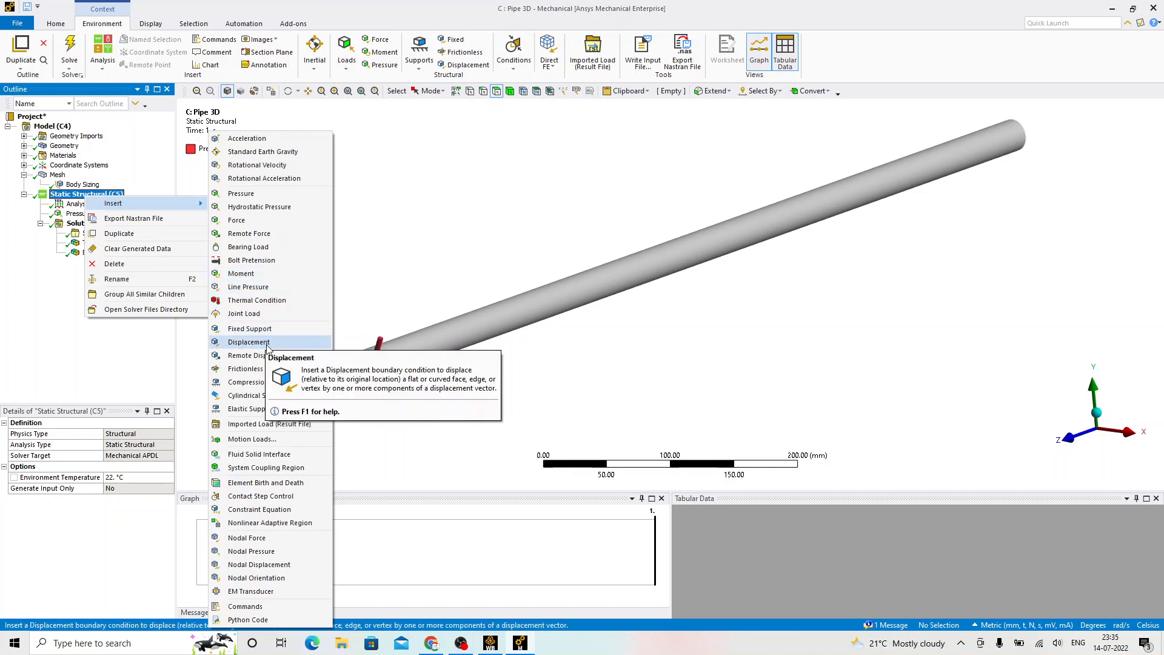
left_click(267, 344)
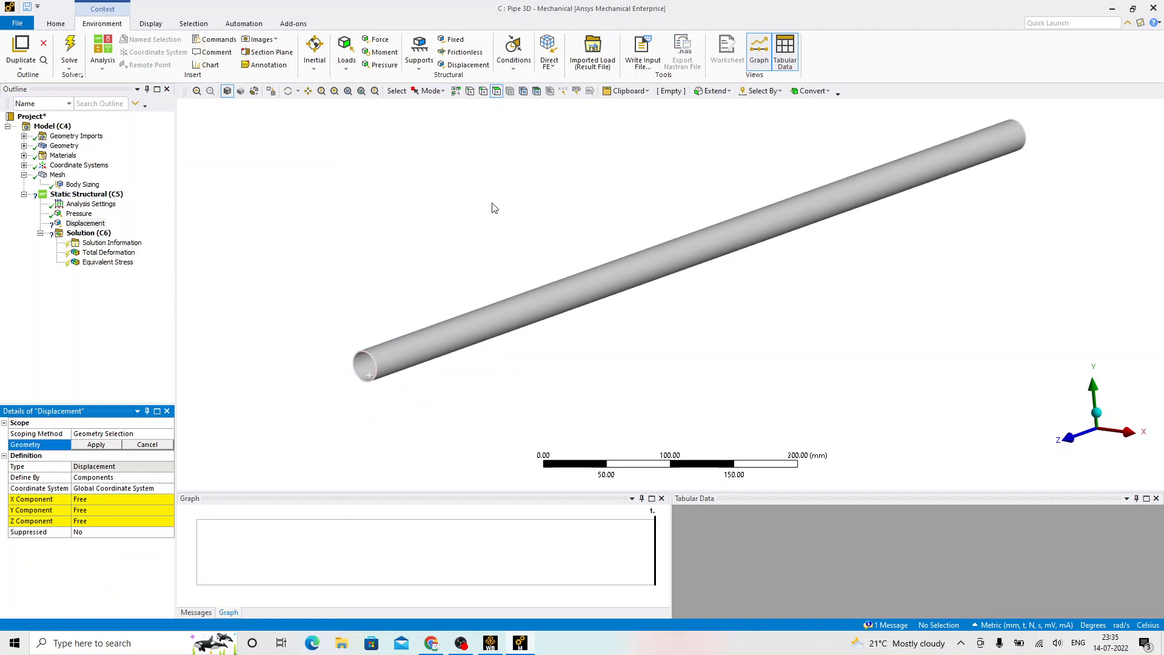
middle_click_drag(438, 285, 610, 225, "ctrl")
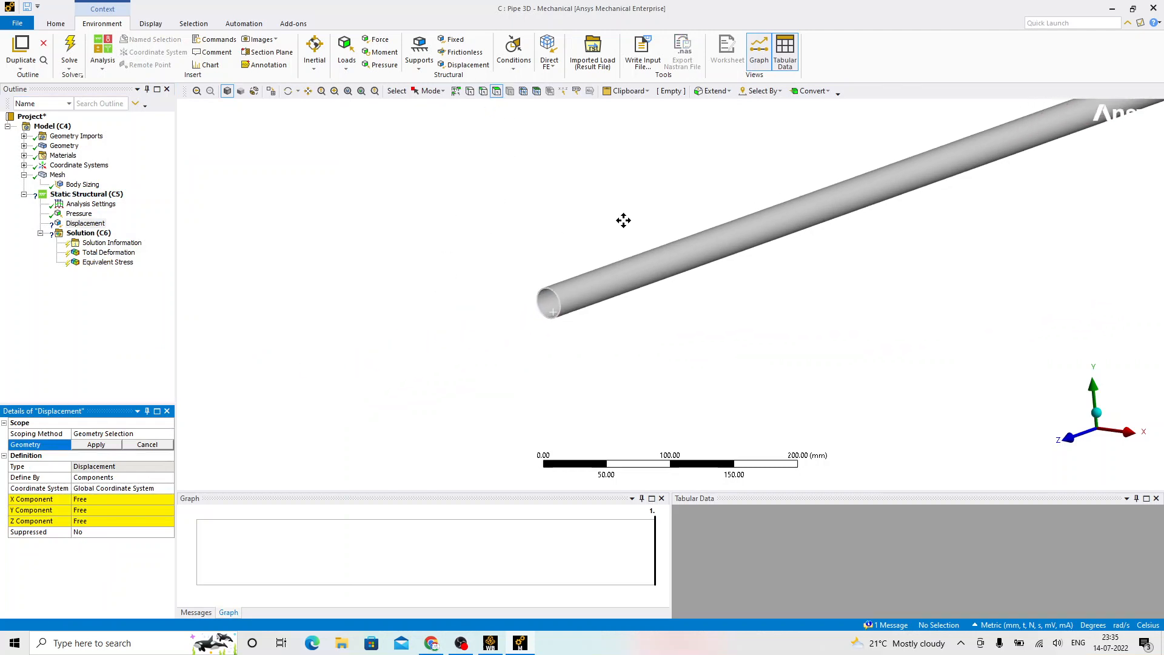
scroll(607, 230, "up", 5)
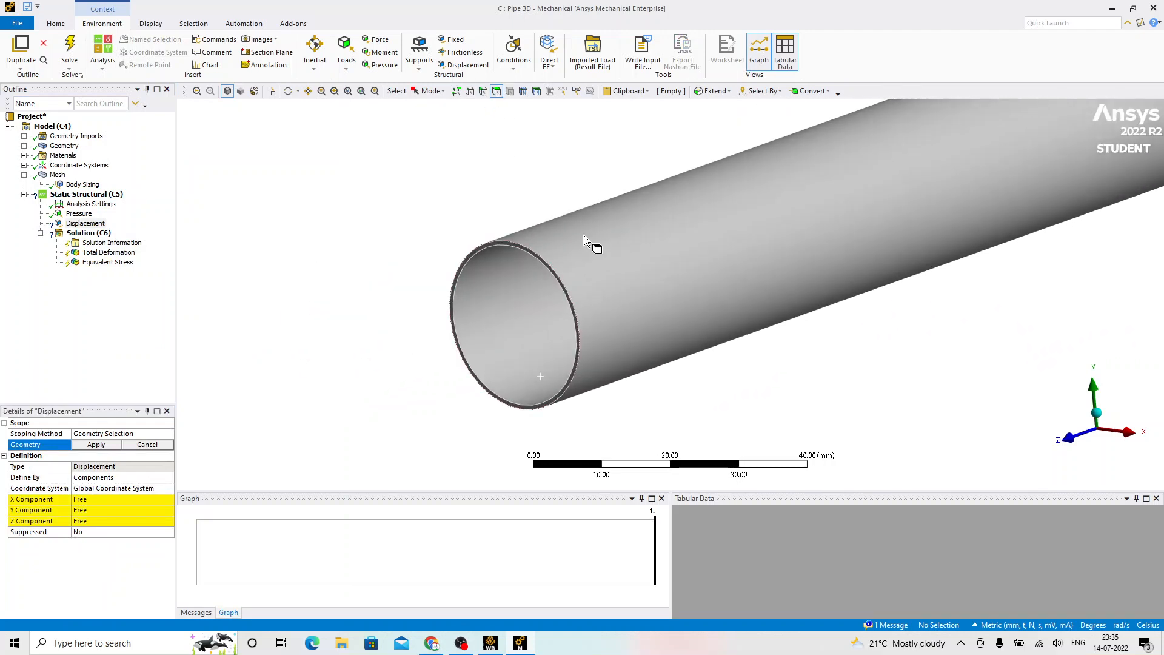
left_click(525, 249)
middle_click_drag(595, 200, 551, 409, "shift")
middle_click_drag(776, 265, 650, 332, "ctrl")
middle_click_drag(812, 280, 561, 367, "ctrl")
scroll(785, 174, "up", 6)
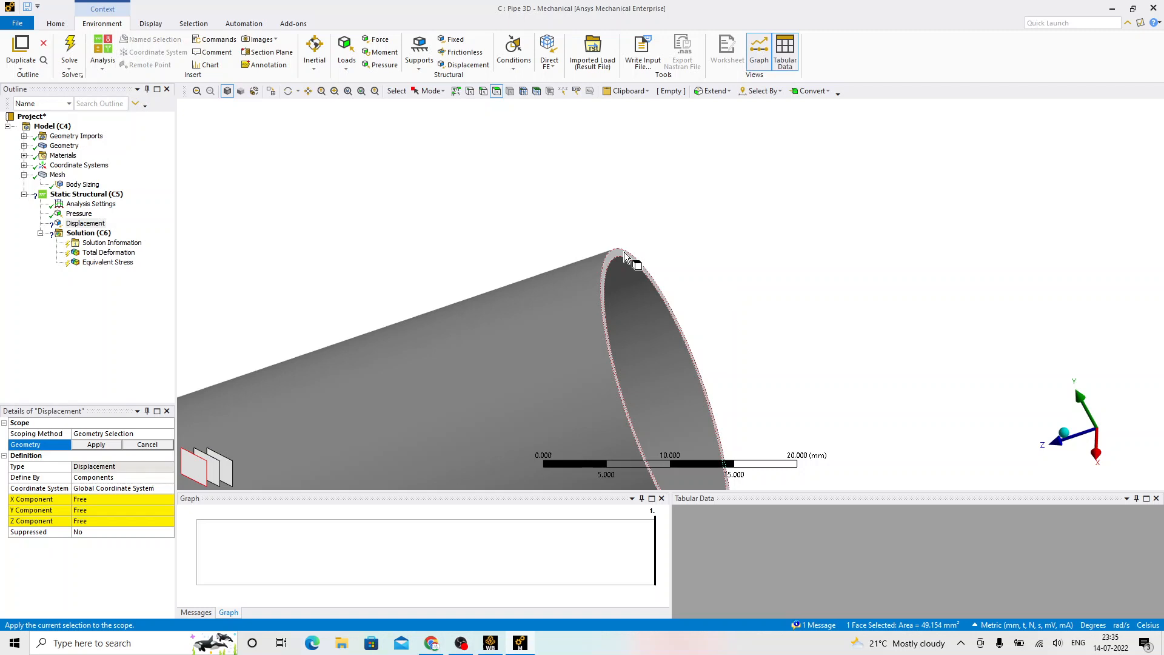
left_click(624, 252, "ctrl")
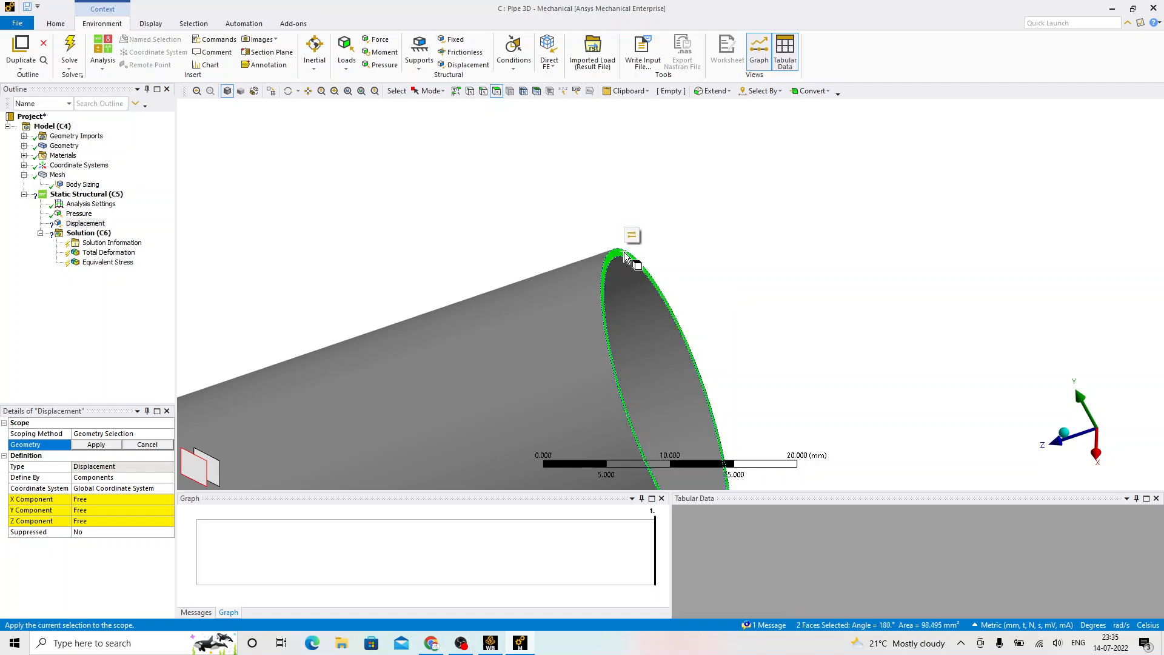
left_click(109, 446)
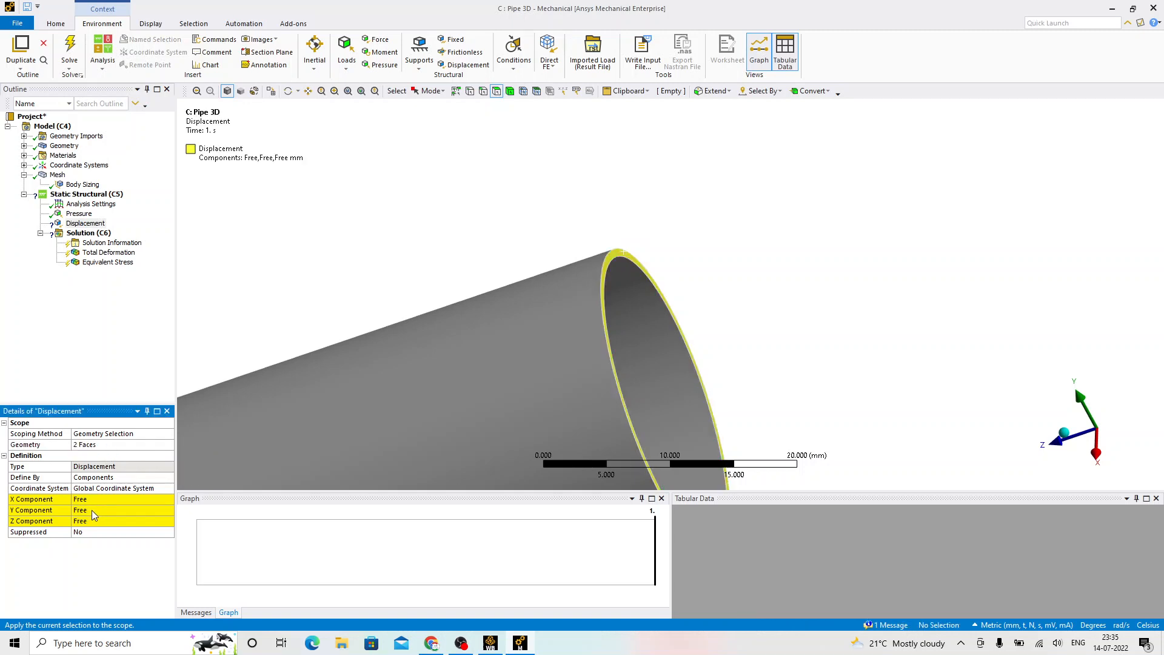
Step: Set the displacement's Z component to 0 mm, leaving X and Y free
middle_click_drag(447, 358, 575, 272)
scroll(576, 276, "down", 5)
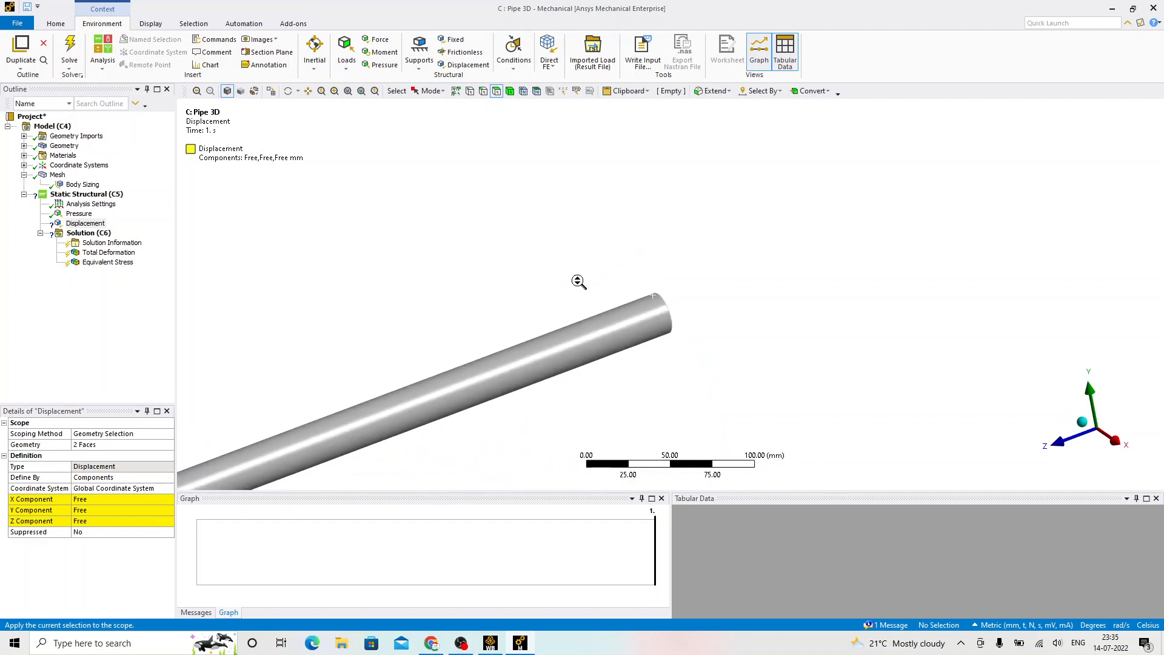
left_click(90, 522)
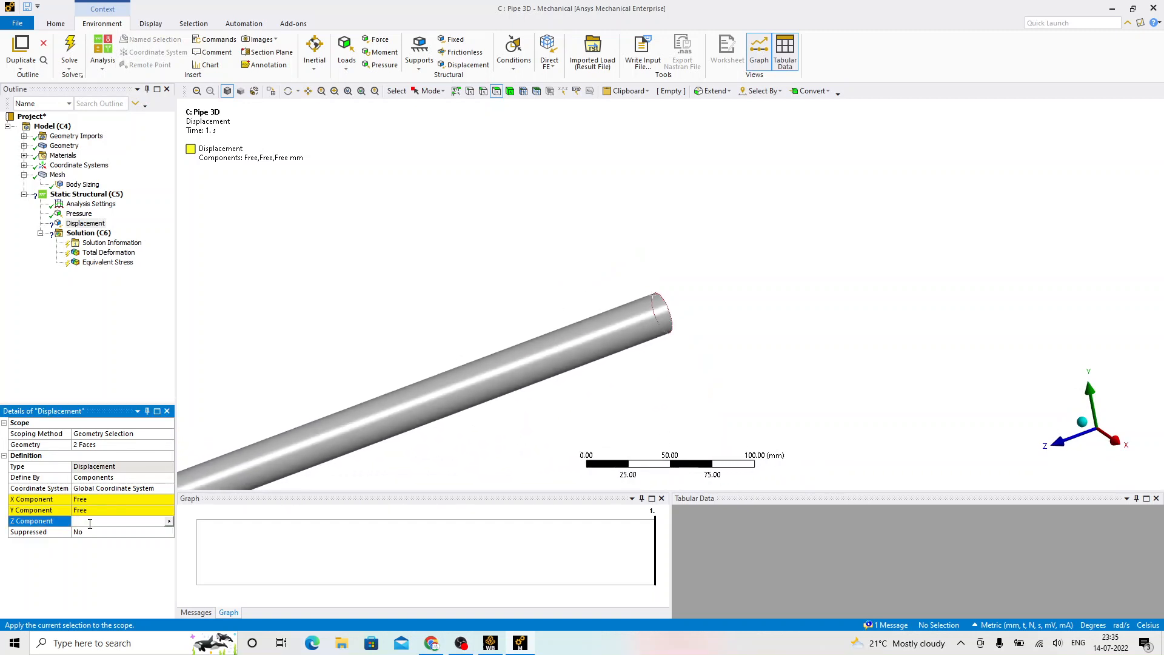
key("Return")
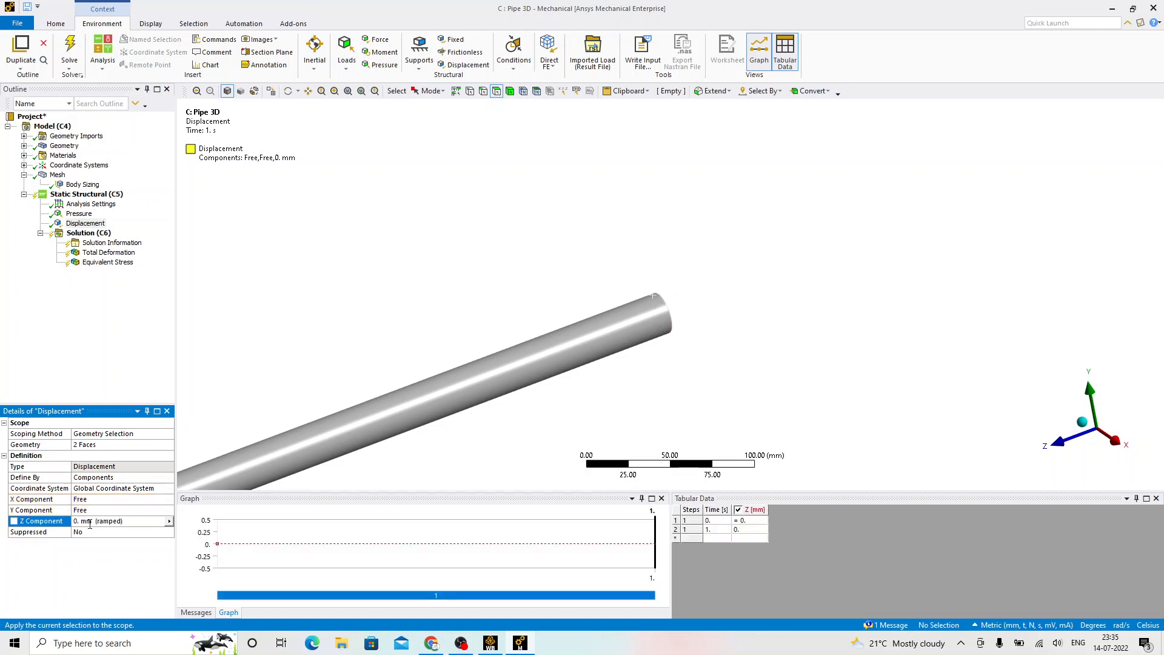
Step: Solve the analysis again with the end displacement applied and review the total deformation and equivalent stress results
scroll(502, 370, "down", 7)
middle_click_drag(460, 339, 564, 246, "ctrl")
right_click(67, 233)
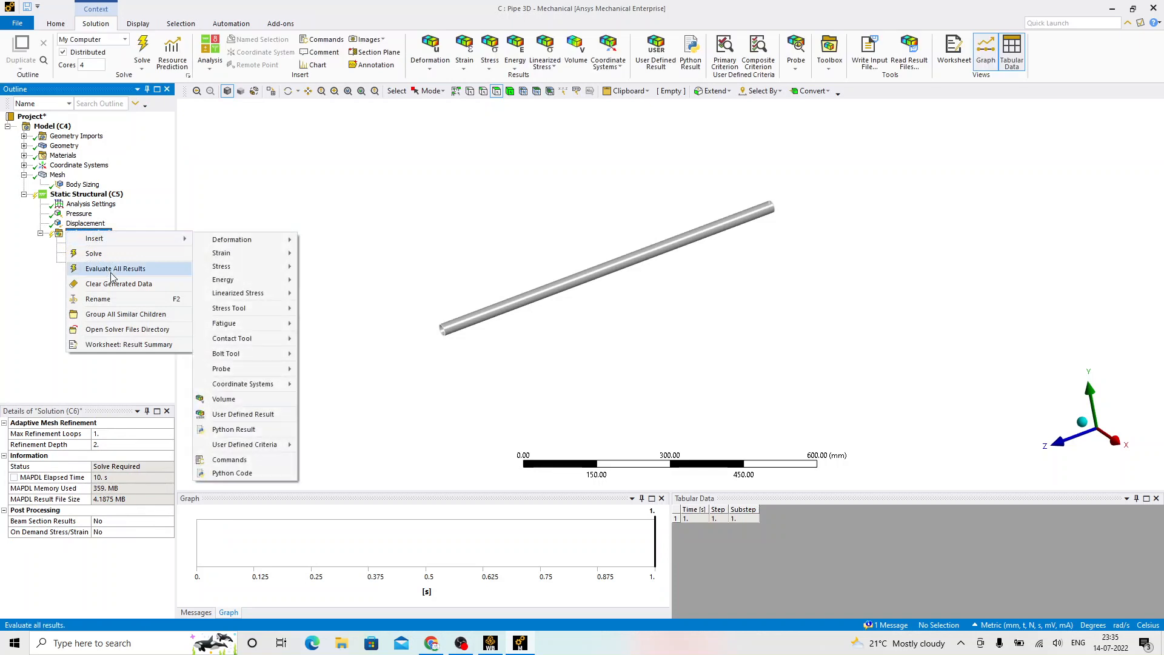
left_click(117, 271)
right_click(89, 234)
left_click(114, 256)
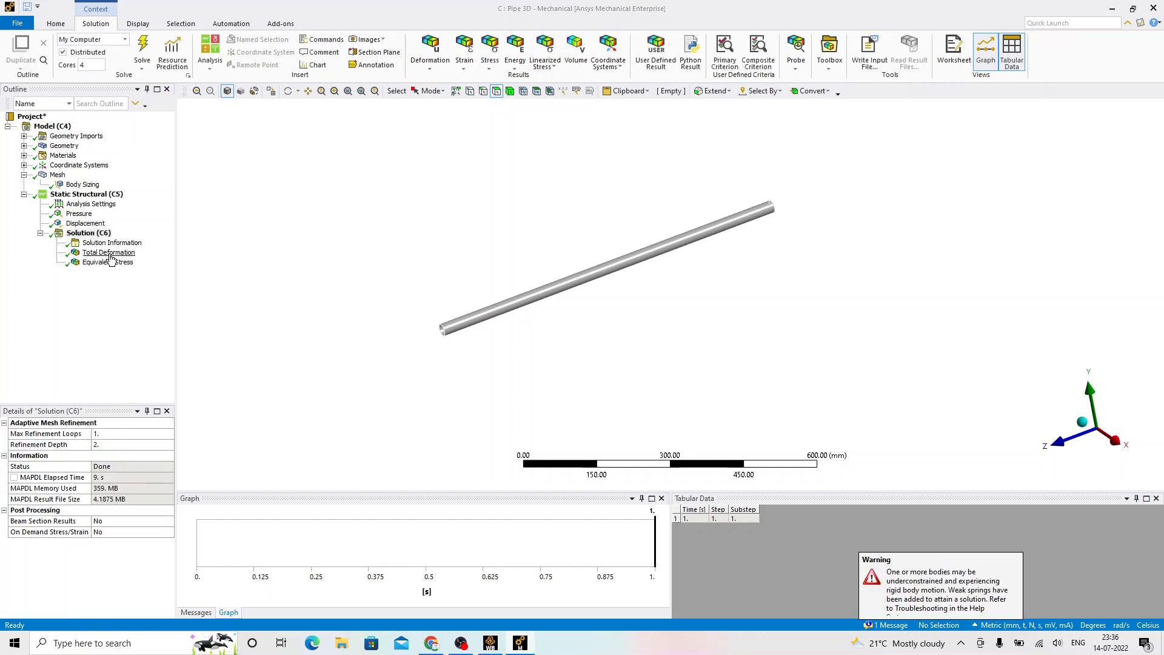
left_click(109, 254)
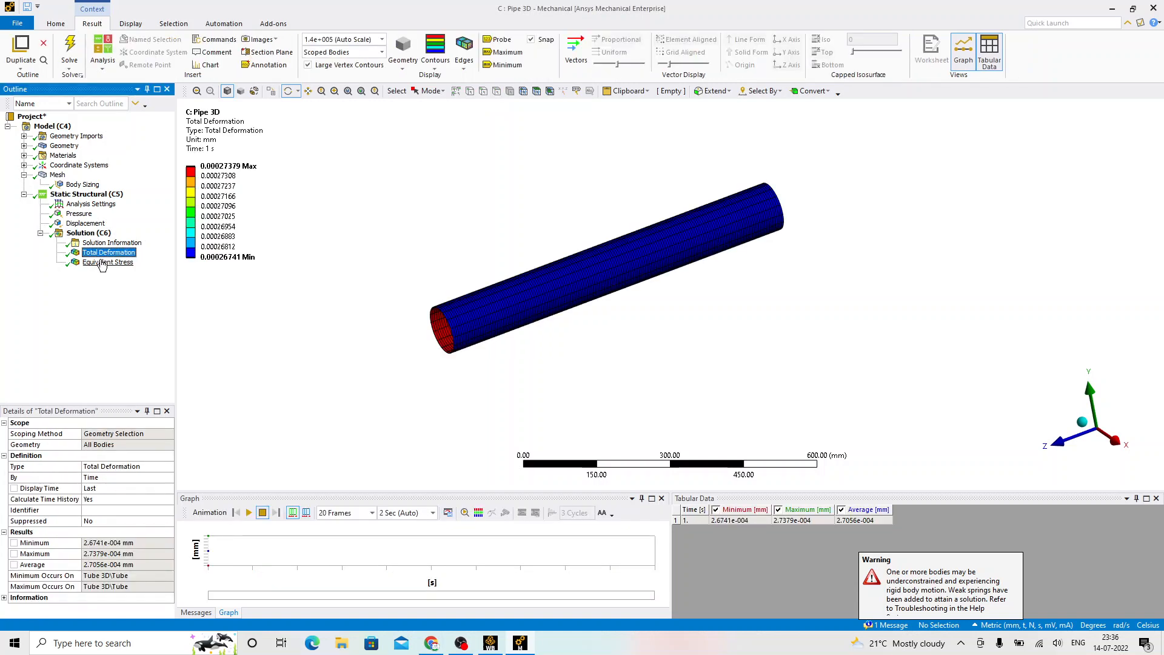
left_click(102, 262)
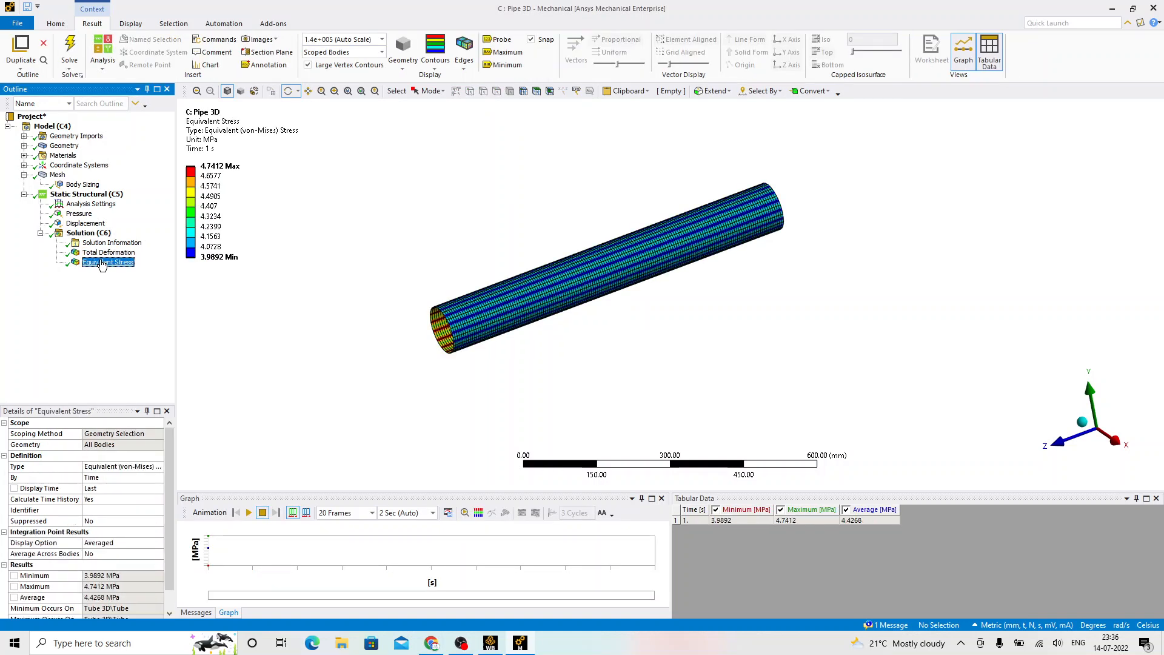
Step: Play the equivalent stress animation for the 3D pipe from an angled close-up of its open end
left_click_drag(463, 261, 539, 245)
scroll(540, 245, "up", 5)
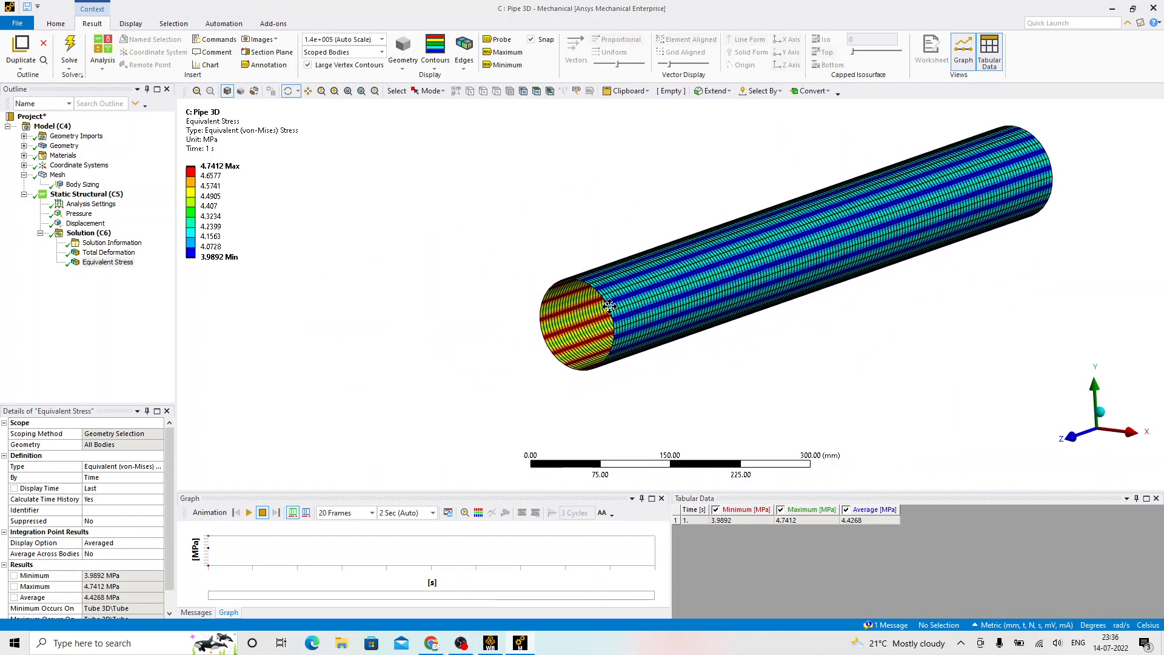
left_click(249, 513)
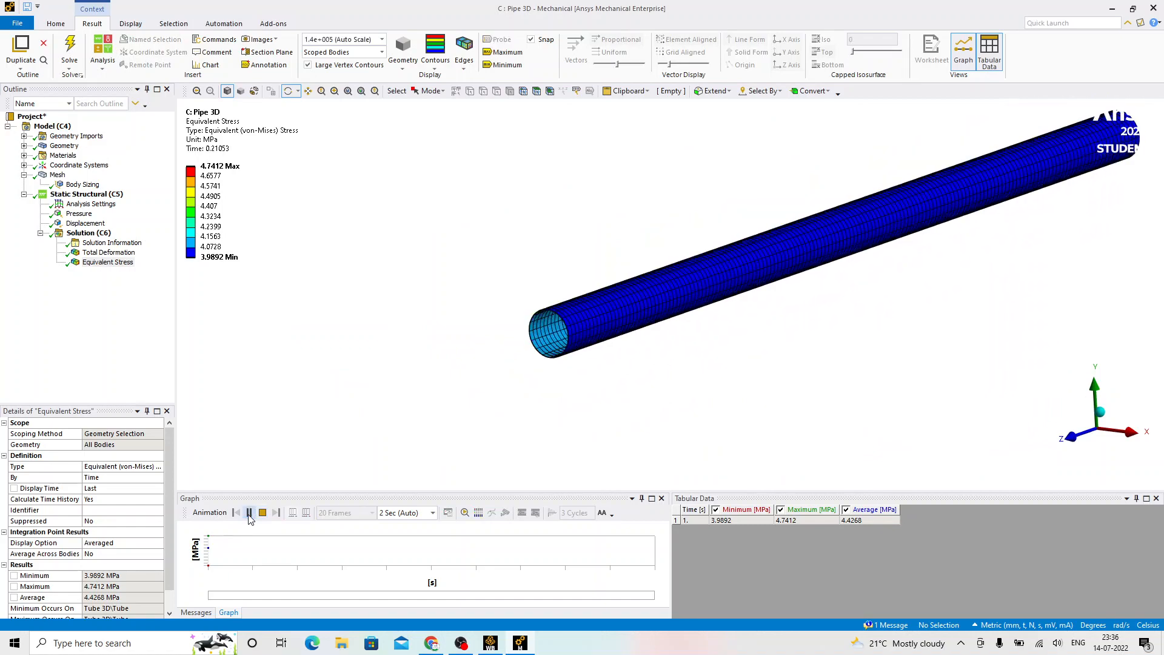
left_click(249, 513)
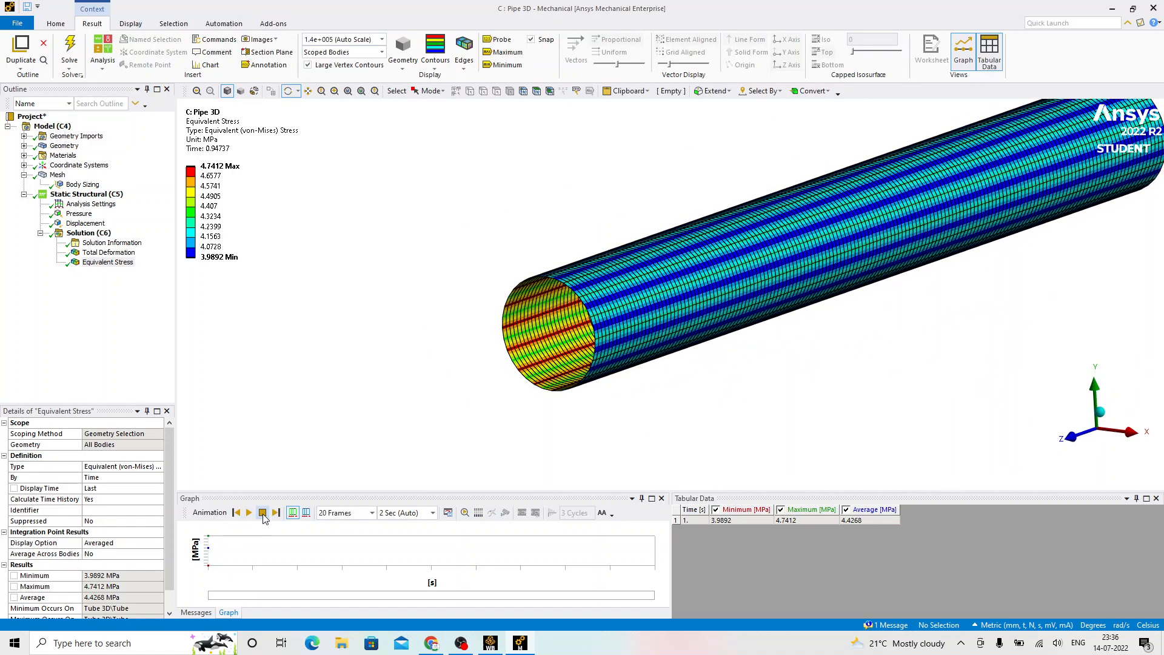
left_click(249, 513)
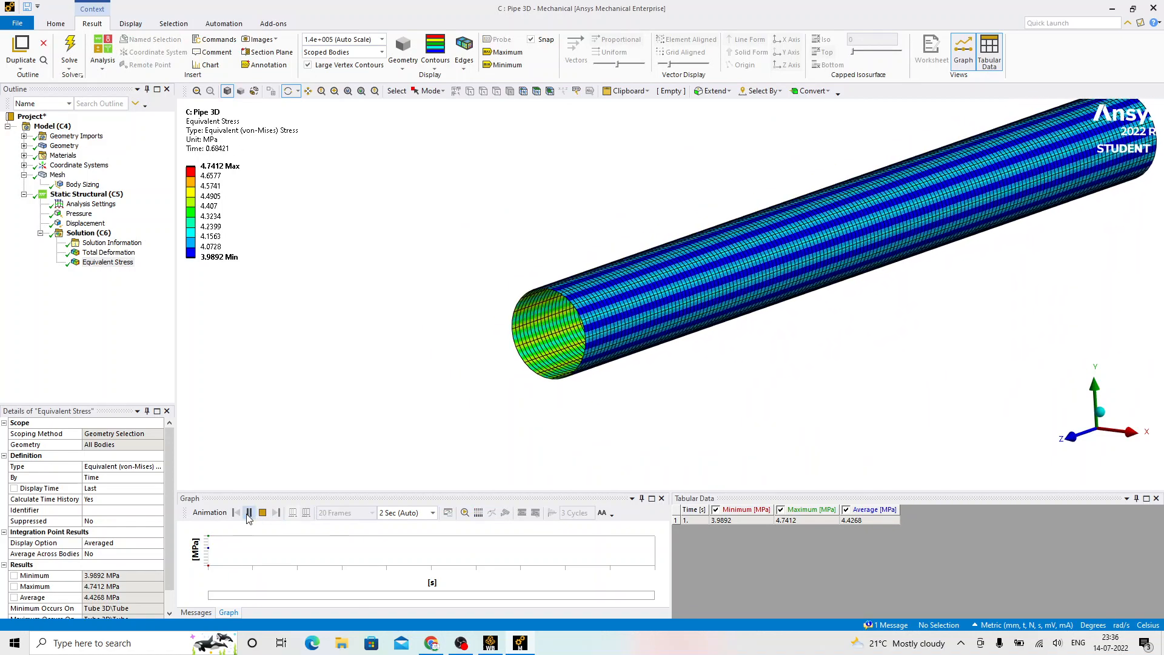
Step: Set the deformation display scale to 1.0 (True Scale) and animate the equivalent stress result
left_click(381, 40)
left_click(326, 59)
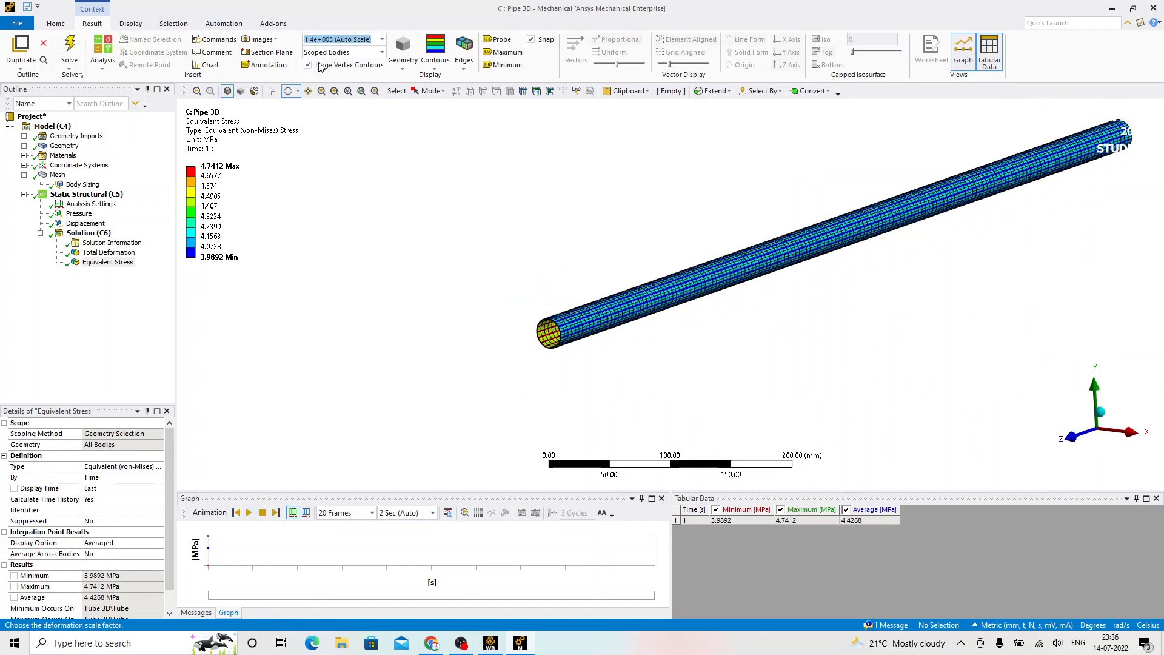
scroll(609, 359, "up", 3)
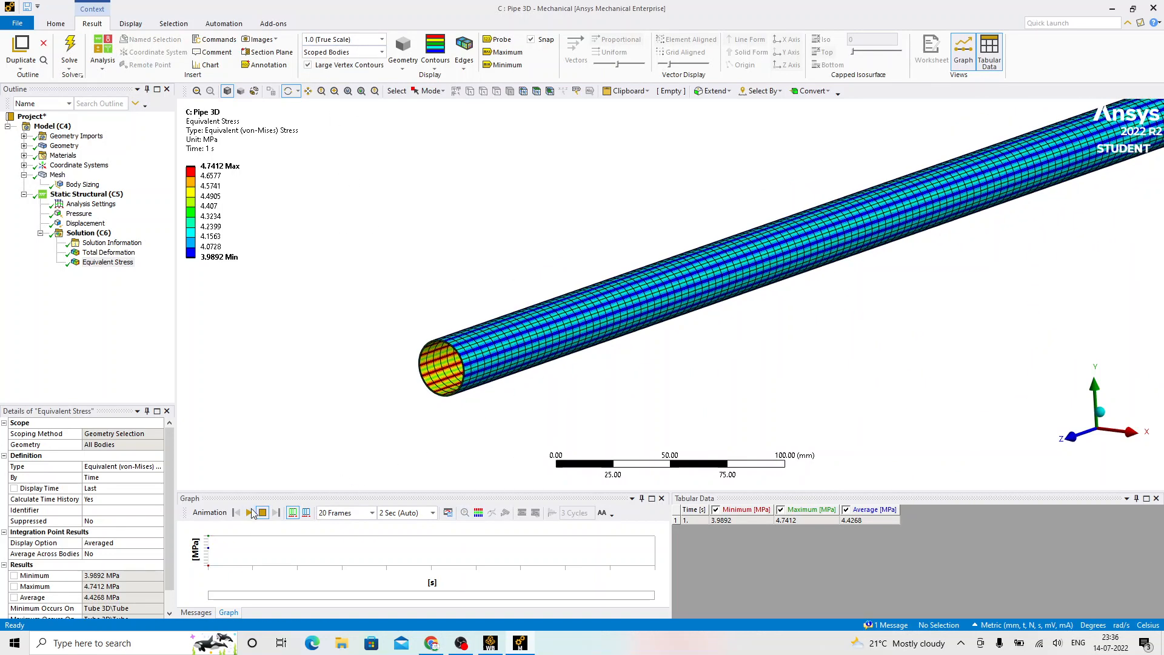
left_click(249, 513)
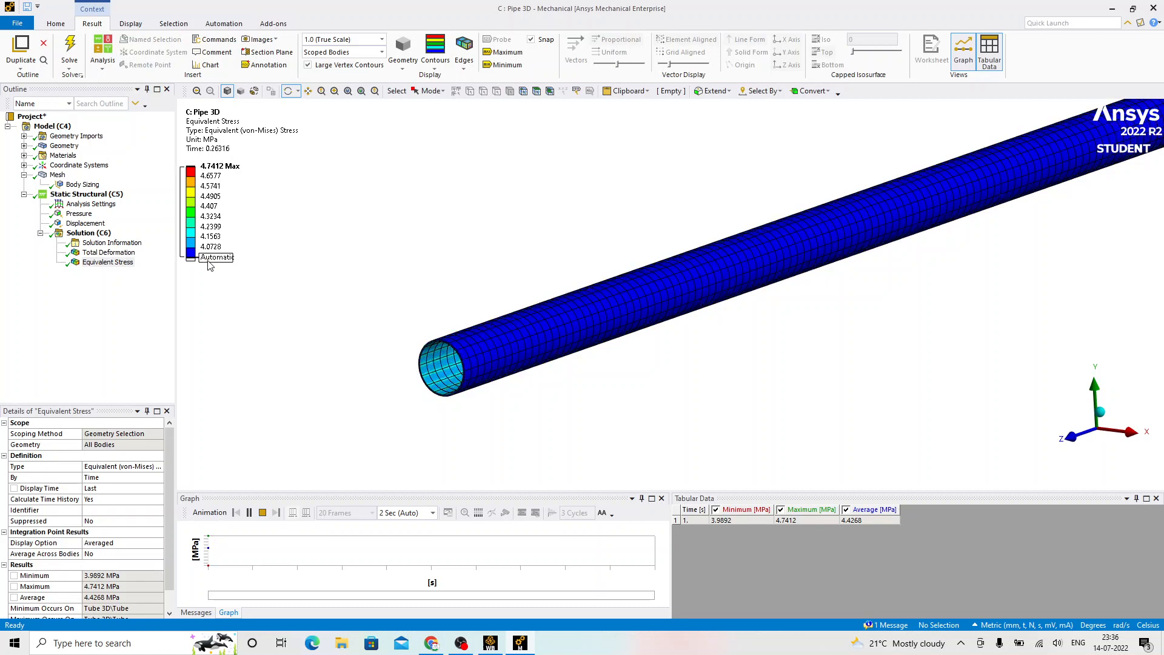
Step: Review the pipe's total deformation contour and the node and element statistics of its mesh
left_click(108, 252)
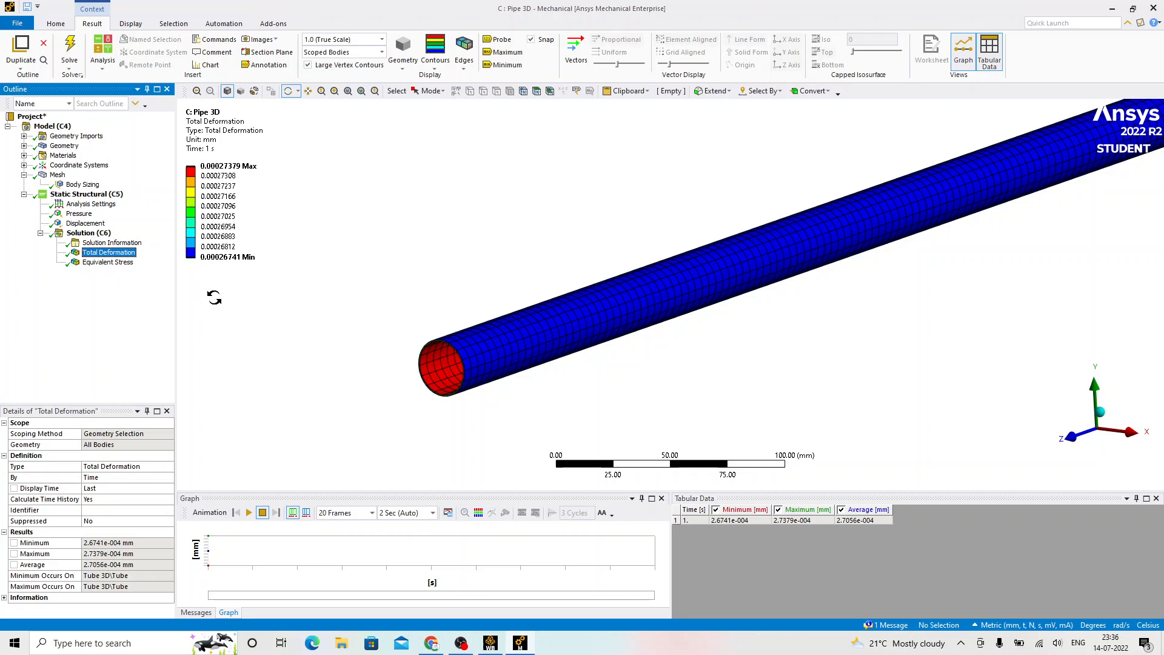
scroll(512, 190, "down", 3)
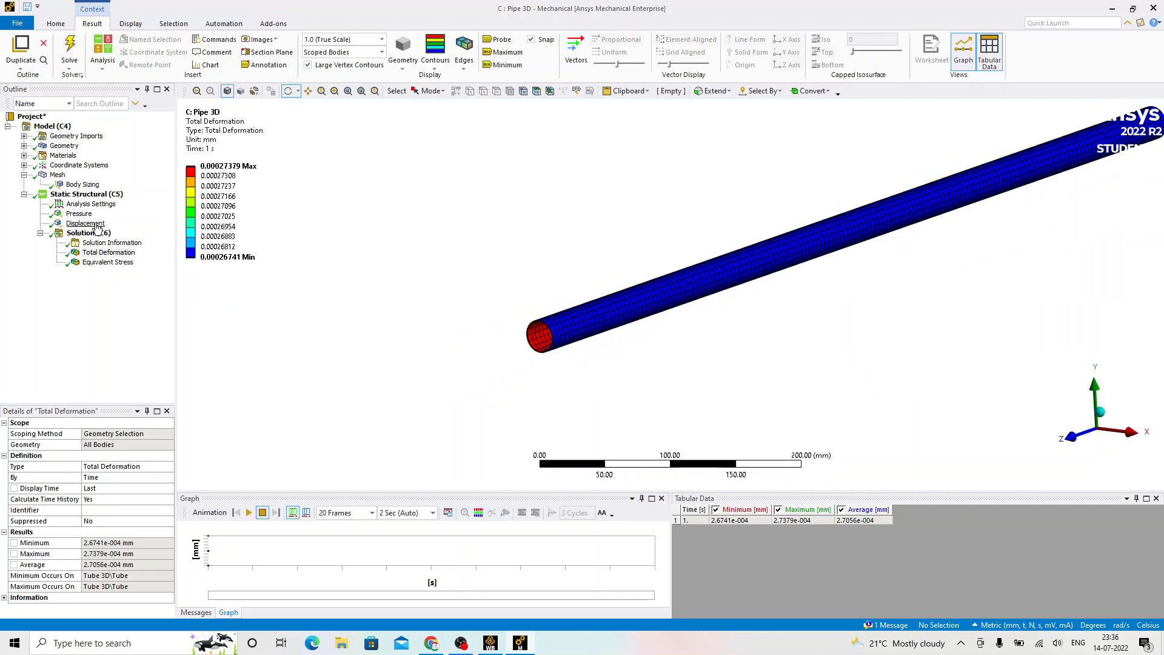
left_click(59, 176)
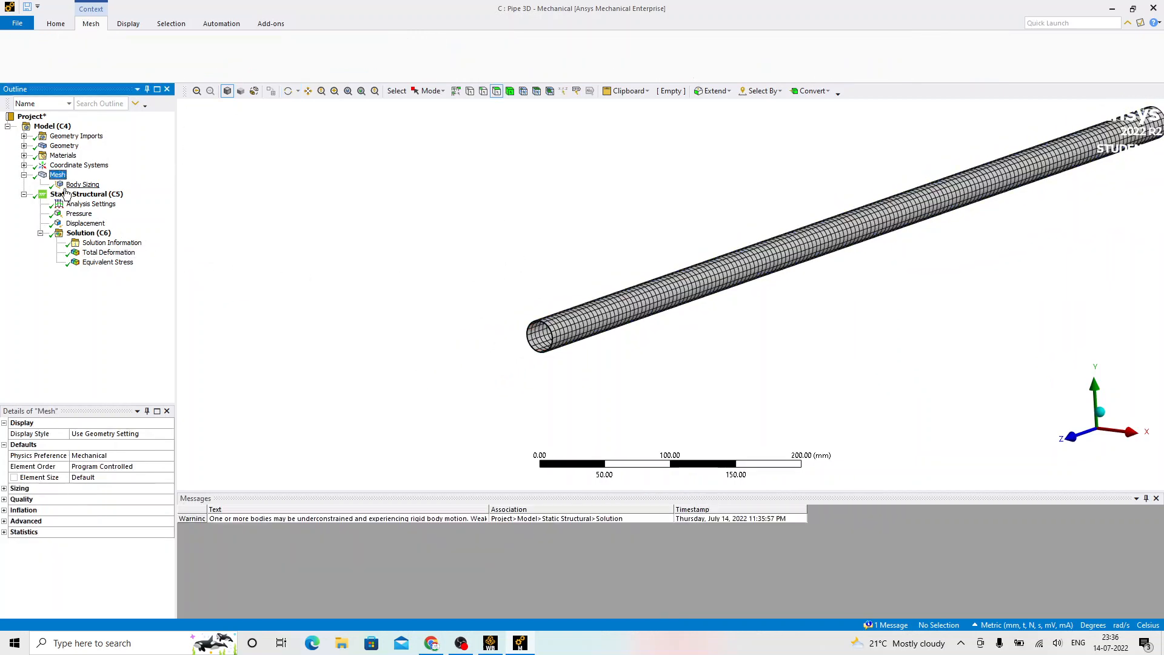
left_click(4, 532)
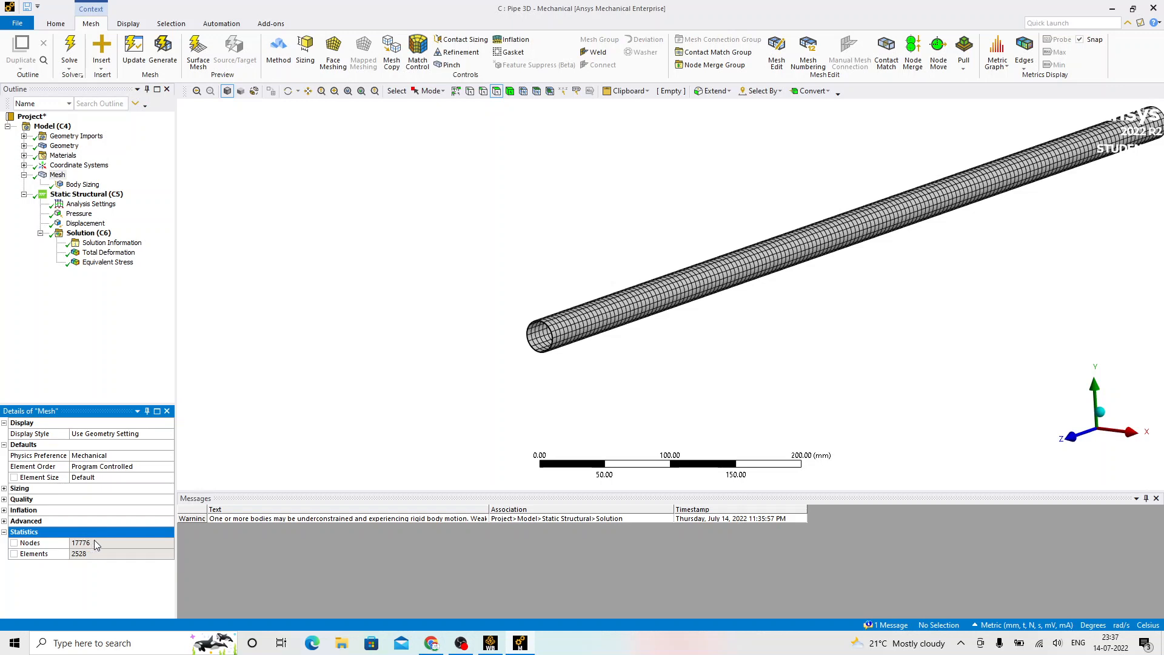
middle_click_drag(772, 230, 591, 297, "ctrl")
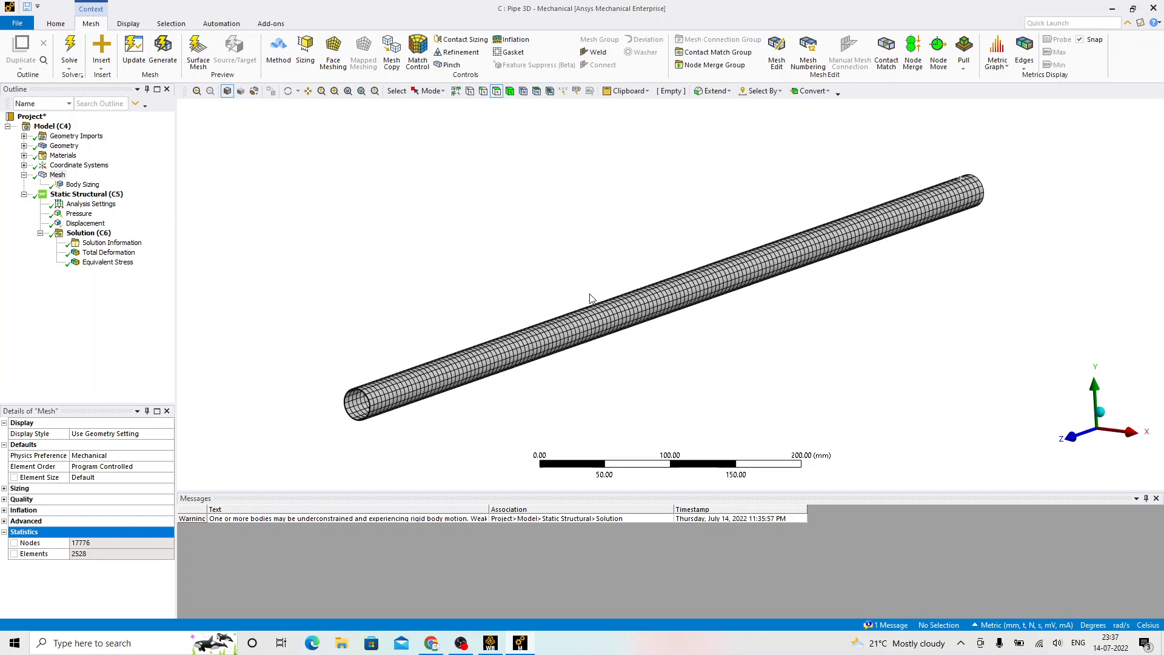
middle_click_drag(592, 297, 580, 302)
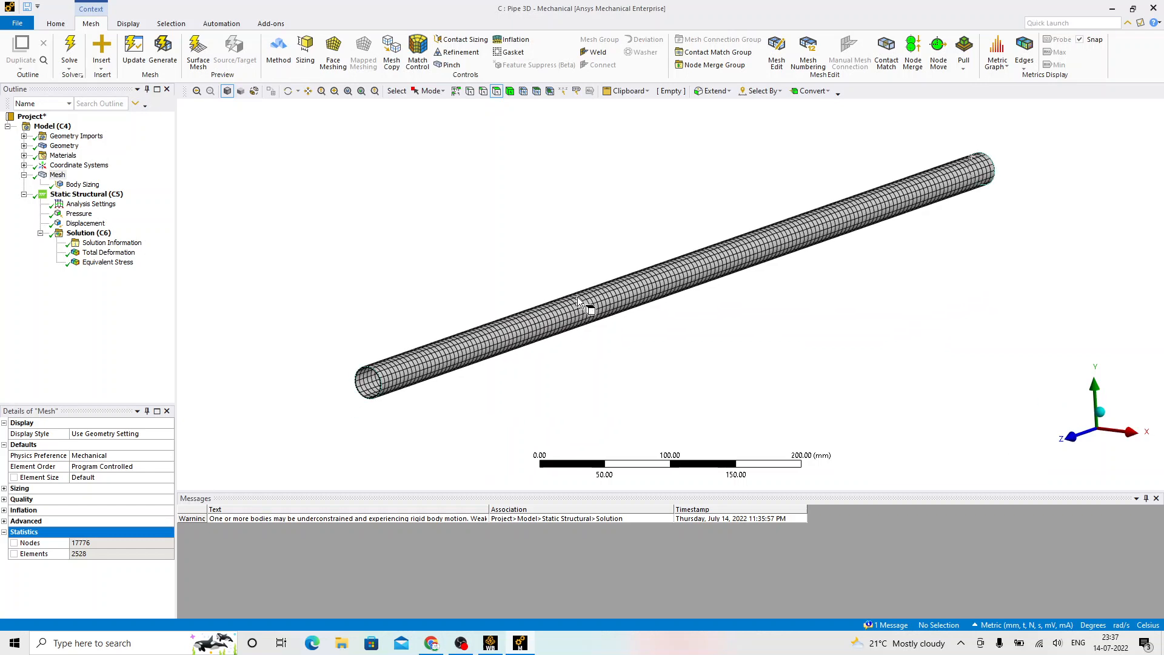
Step: Switch to Workbench, add a standalone Static Structural system beside Pipe 3D and name it Pipe 2D
left_click(492, 640)
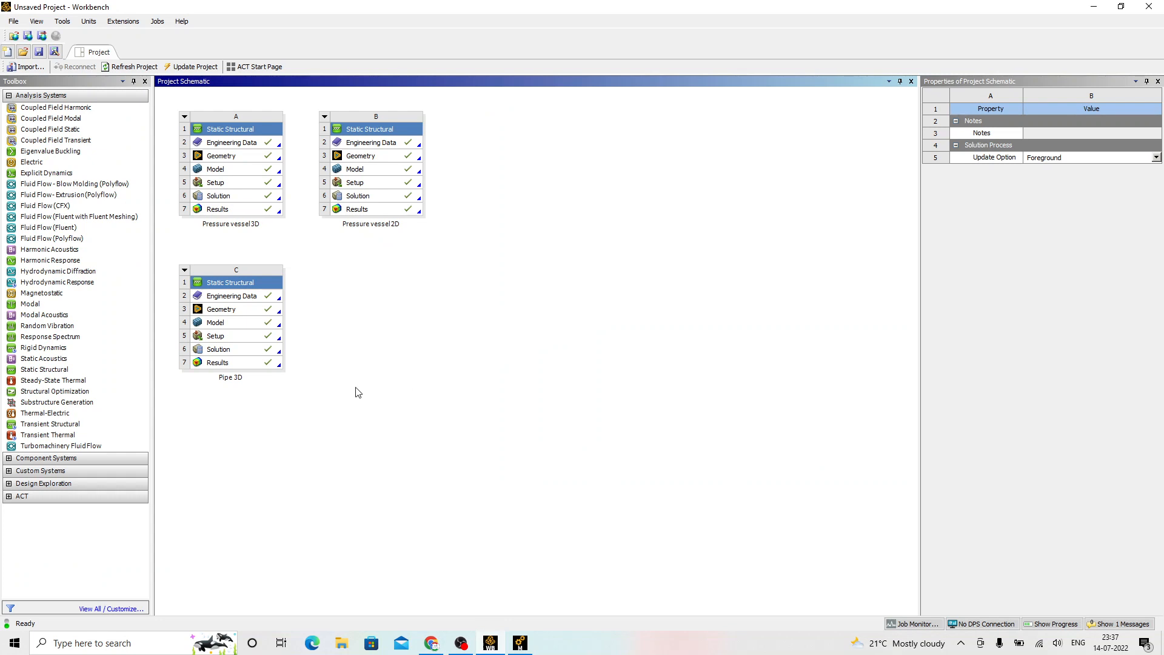
left_click_drag(53, 373, 383, 398)
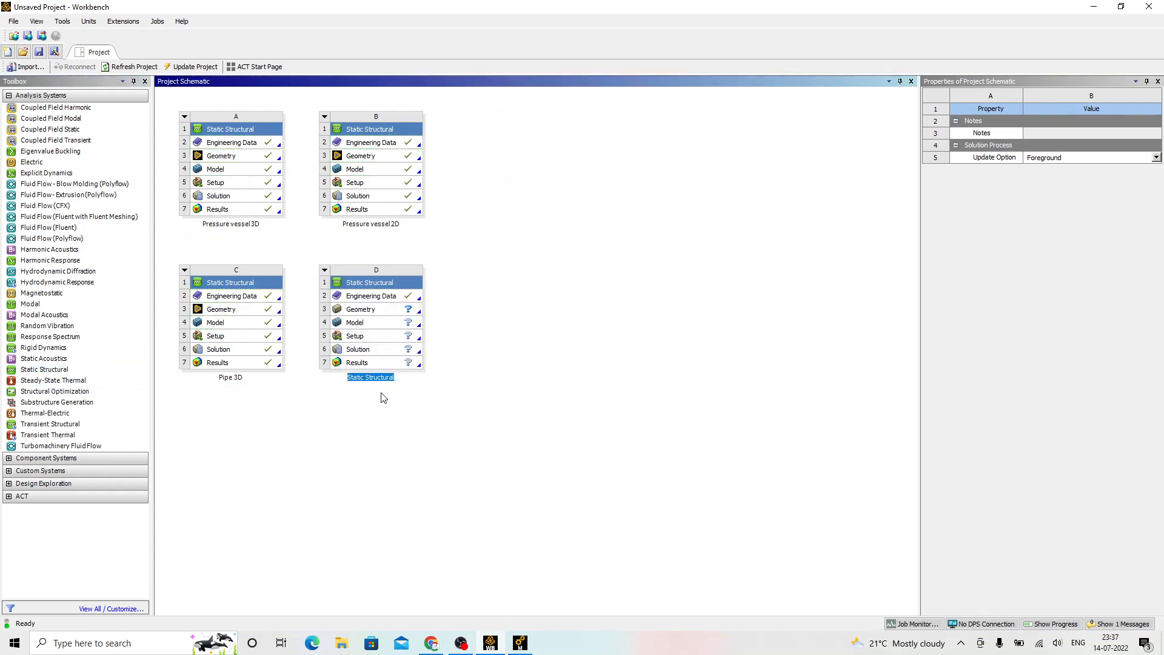
right_click(375, 284)
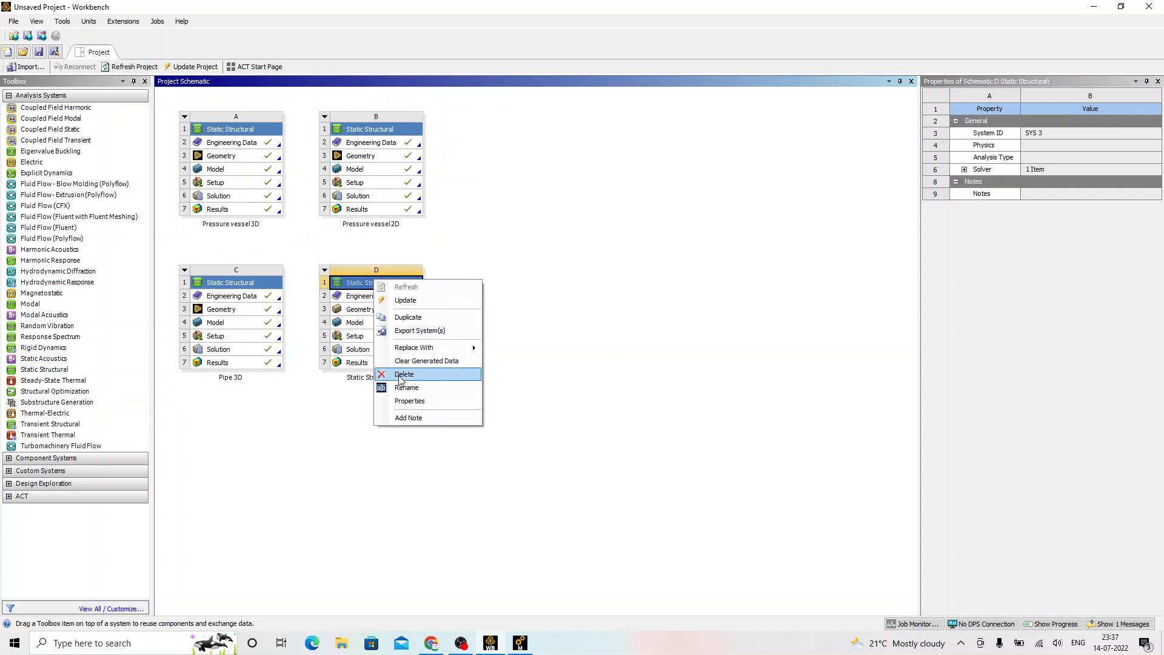
left_click(404, 389)
type("Pi")
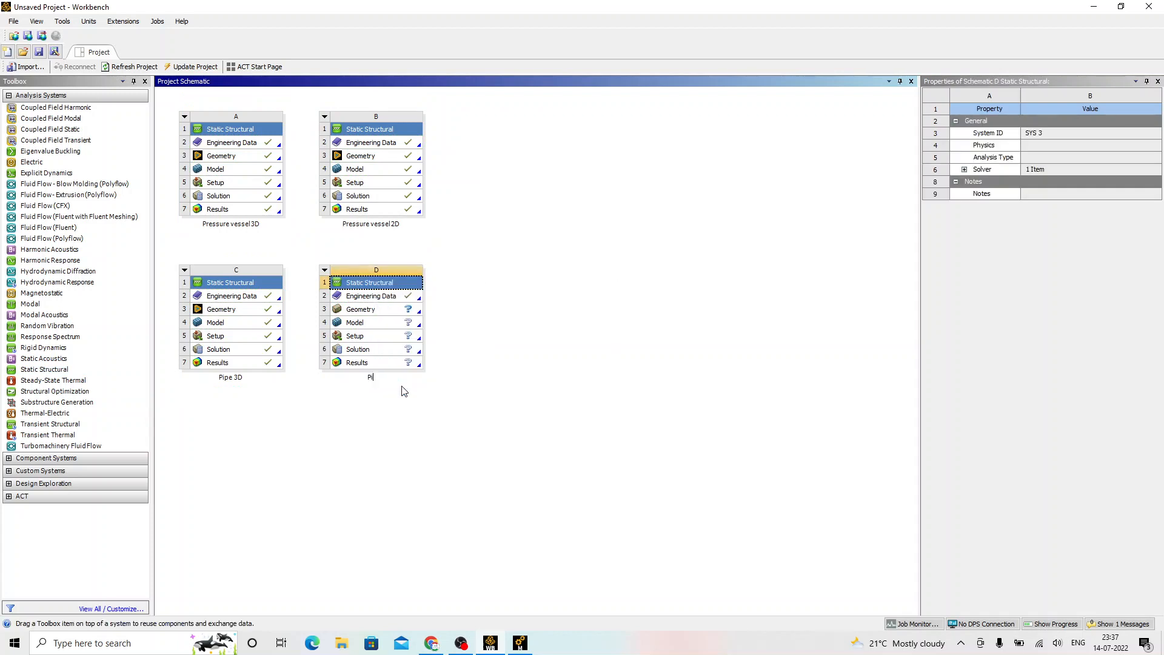
type("pe 2D")
key("Return")
Step: Import the Tube 2D file as the geometry of the Pipe 2D system
left_click(400, 311)
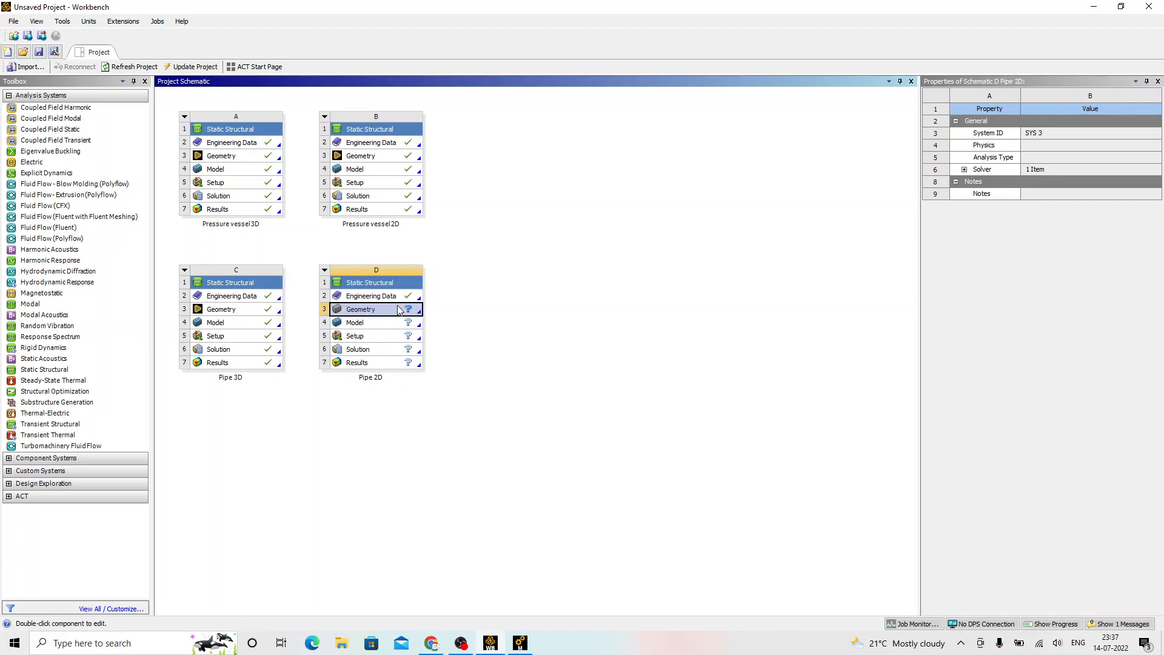
right_click(400, 311)
mouse_move(461, 340)
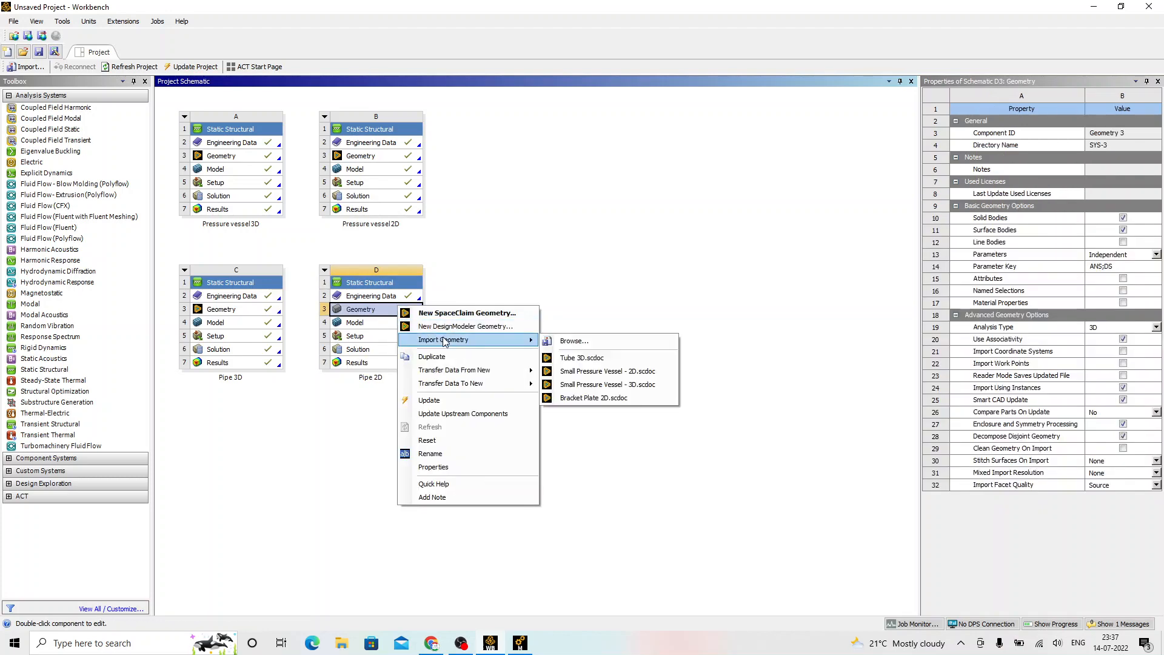
left_click(596, 343)
left_click(191, 233)
scroll(190, 237, "down", 5)
left_click(157, 273)
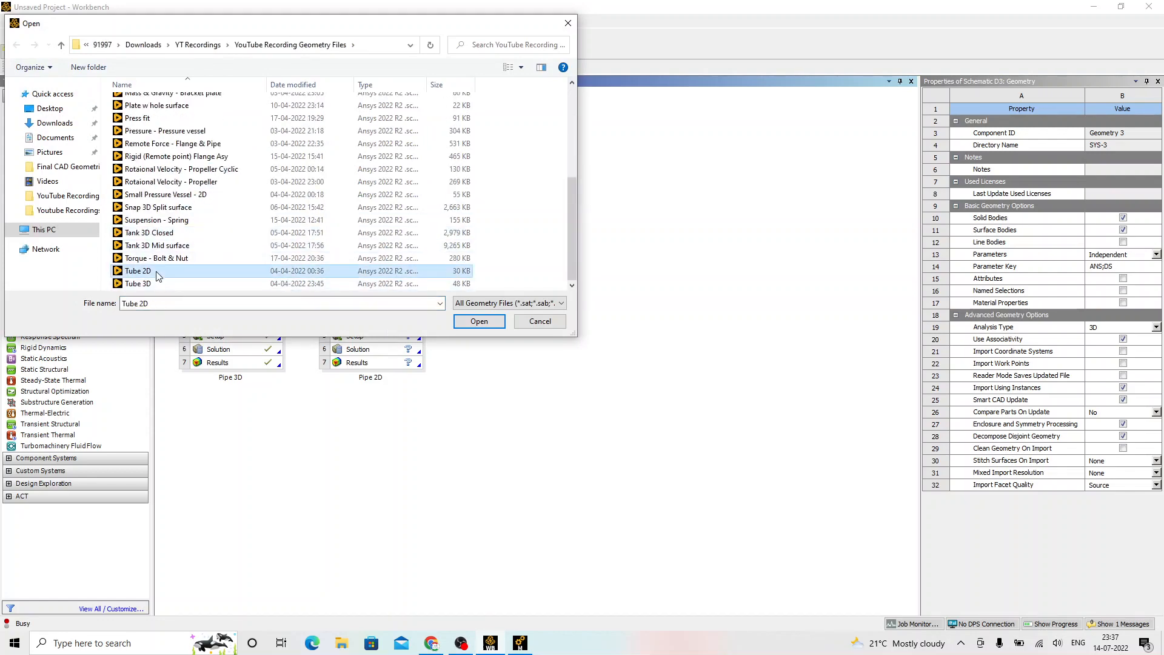
left_click(482, 322)
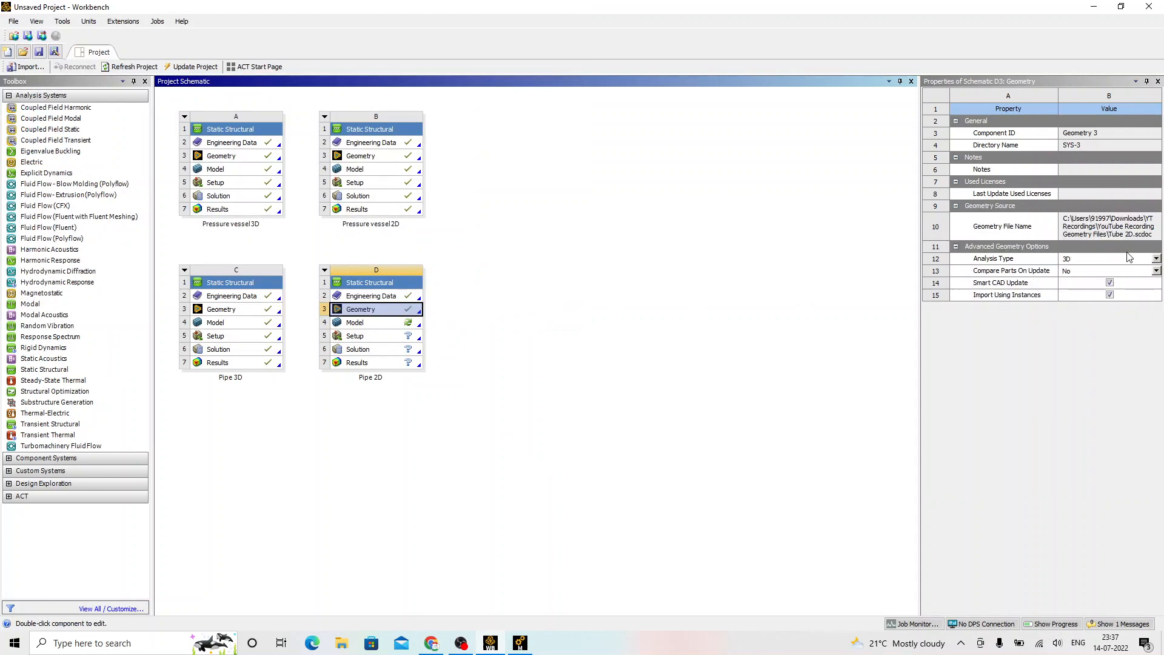
Step: Set the analysis type of the Pipe 2D geometry to 2D
left_click(1156, 259)
left_click(1068, 282)
left_click(628, 331)
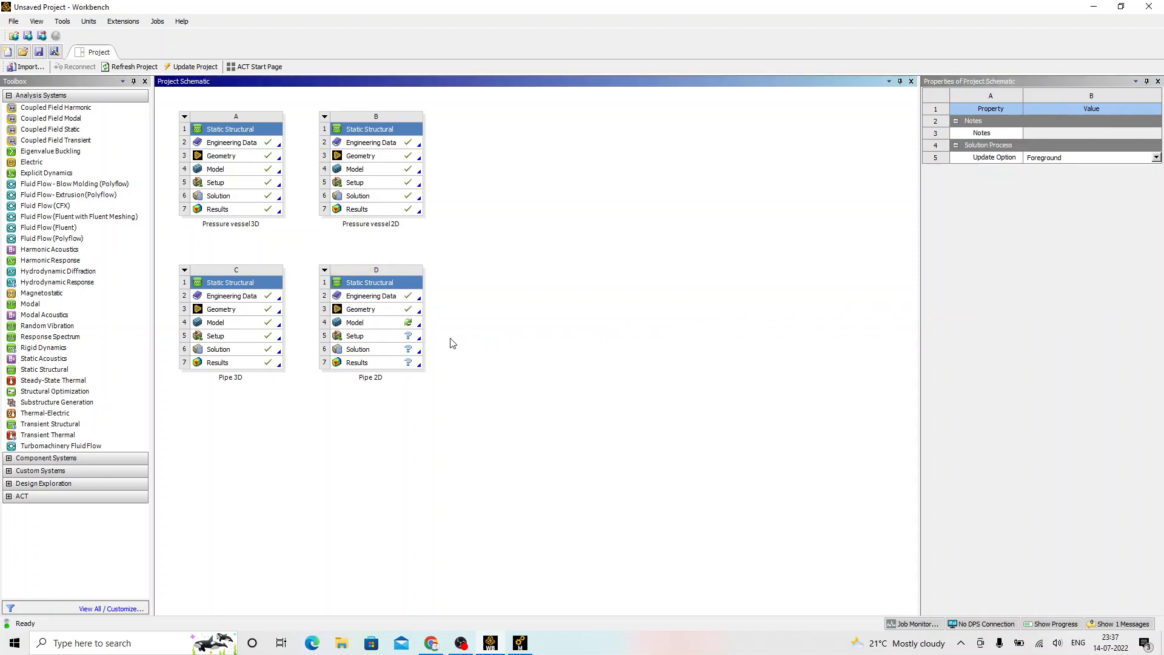
Step: Open the Pipe 2D model in Mechanical and set the geometry's 2D behavior to Plane Strain
double_click(367, 325)
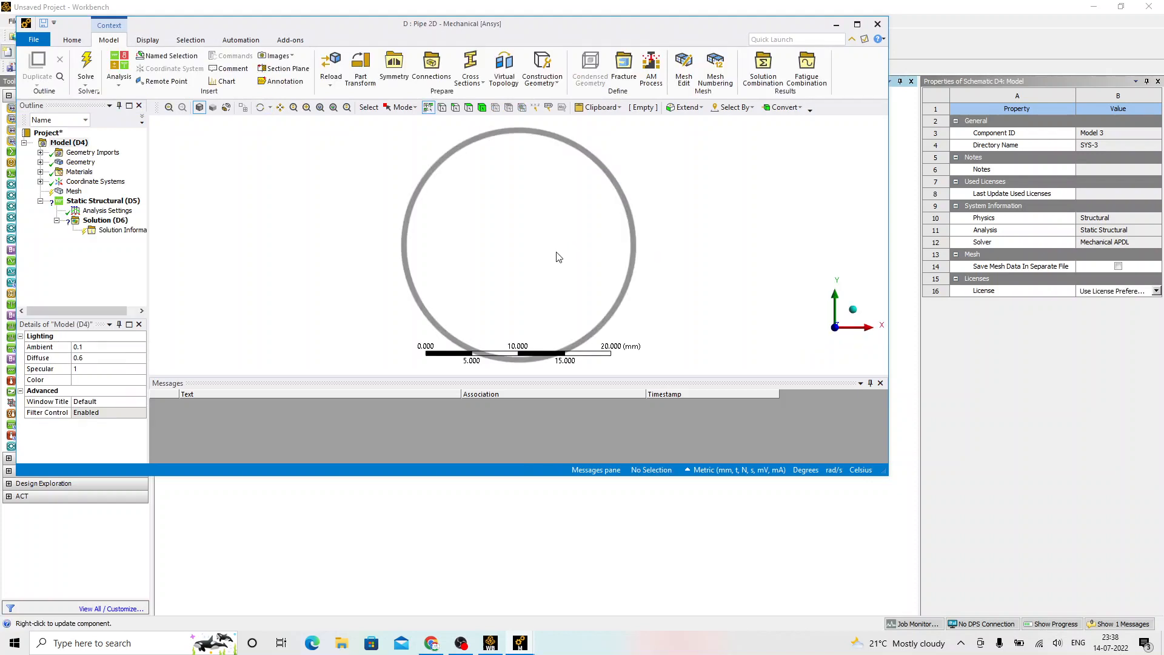
left_click(75, 162)
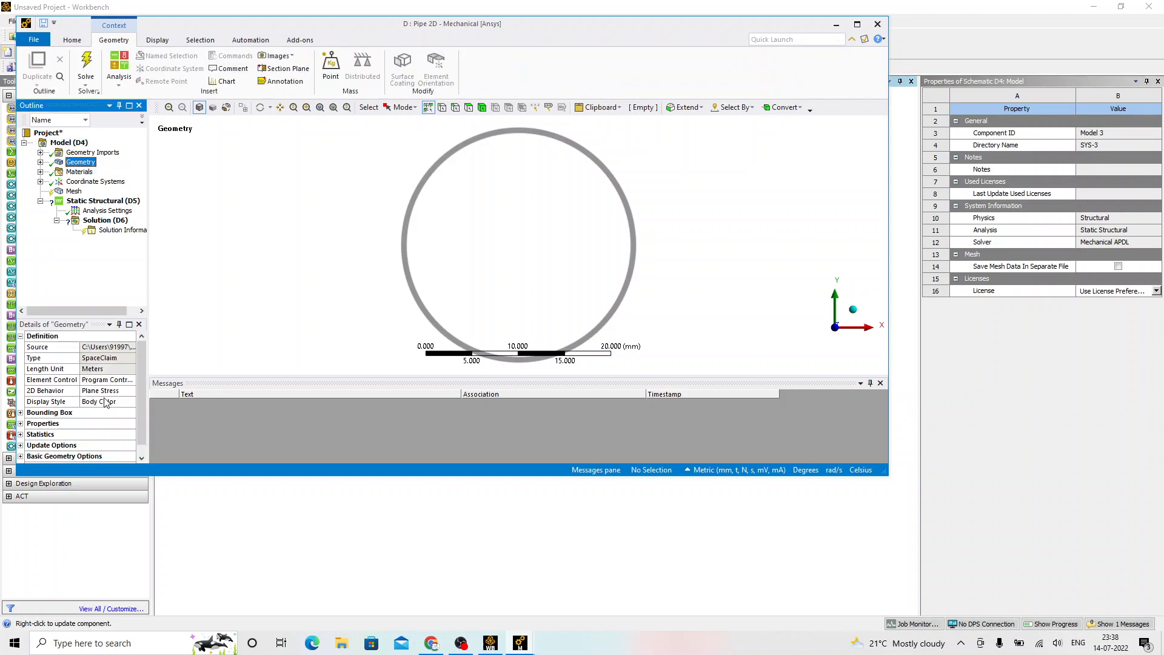
left_click(129, 393)
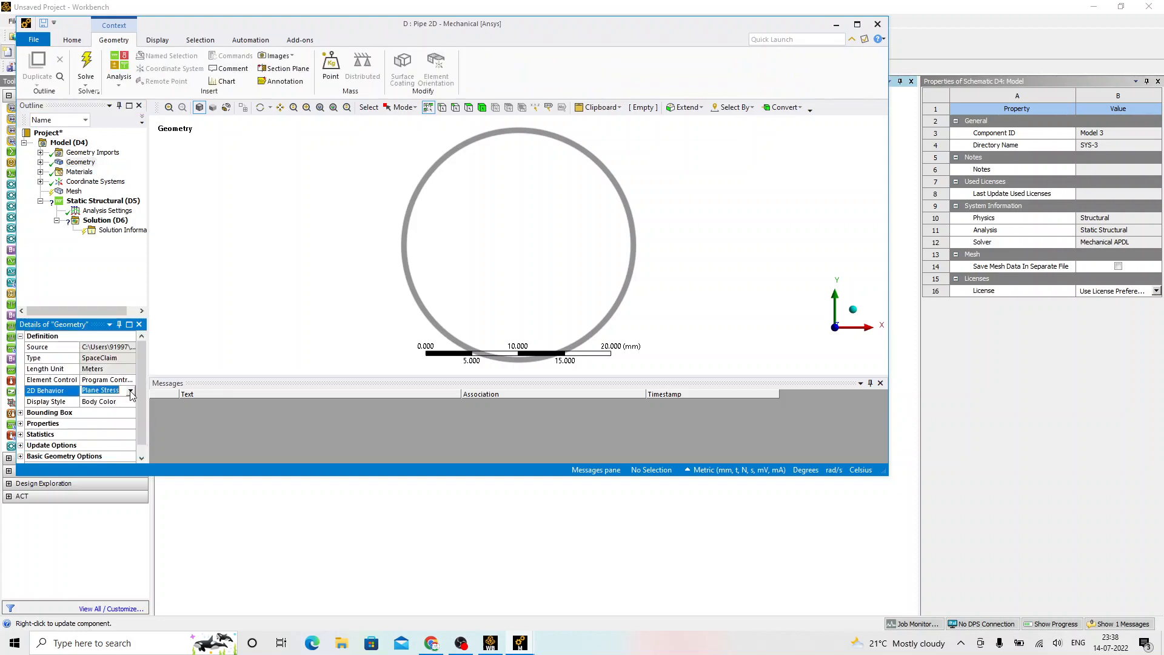
left_click(130, 391)
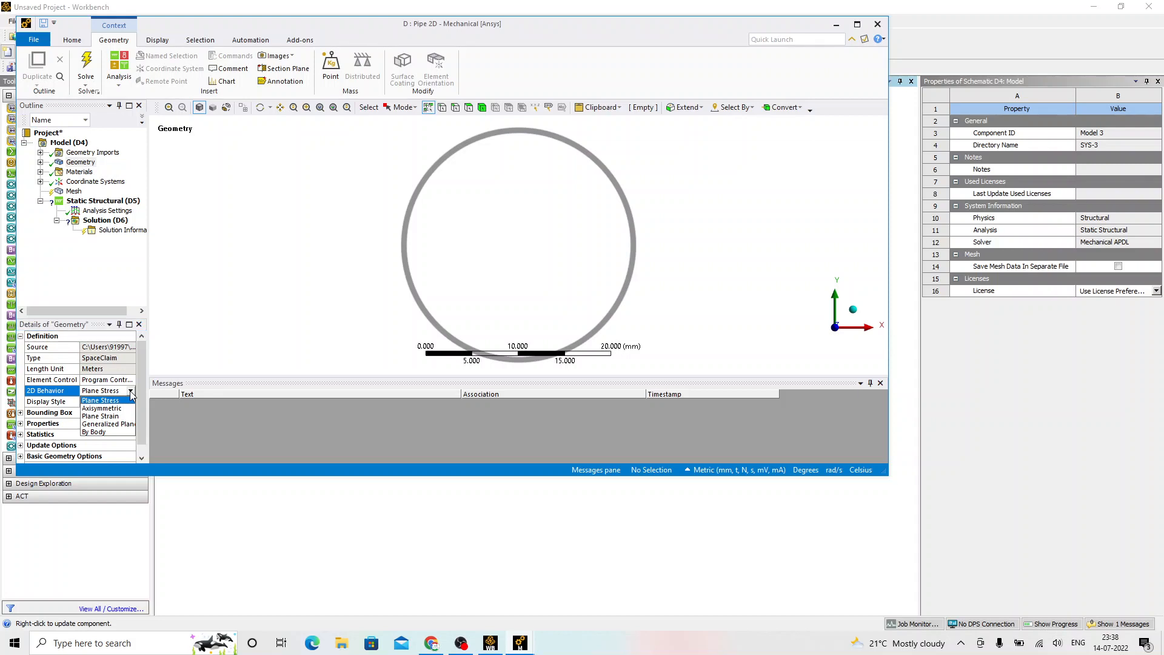
left_click(100, 417)
left_click(857, 24)
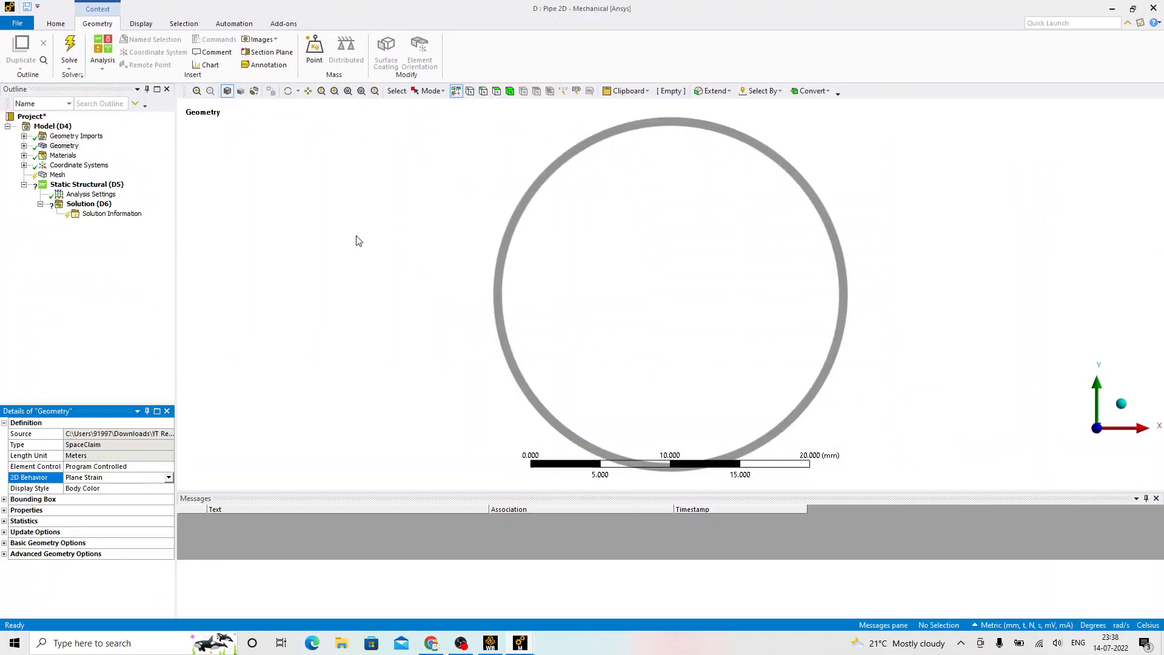
Step: Insert a mesh sizing scoped to the ring-shaped body with an element size of 1 mm
left_click(58, 175)
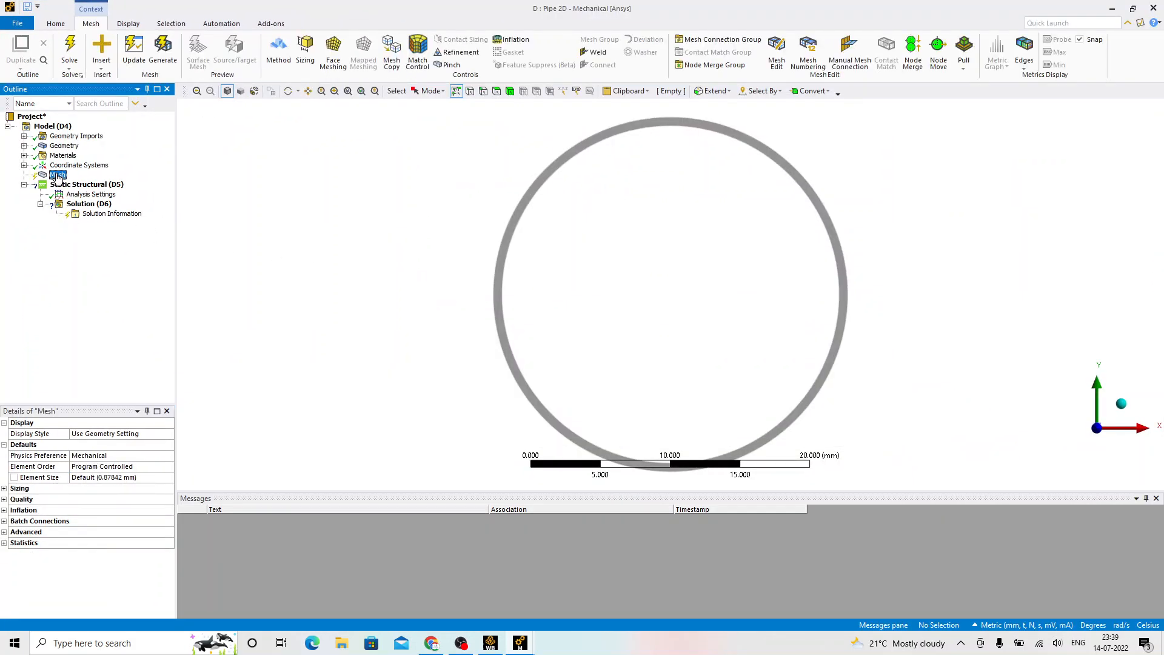
right_click(58, 175)
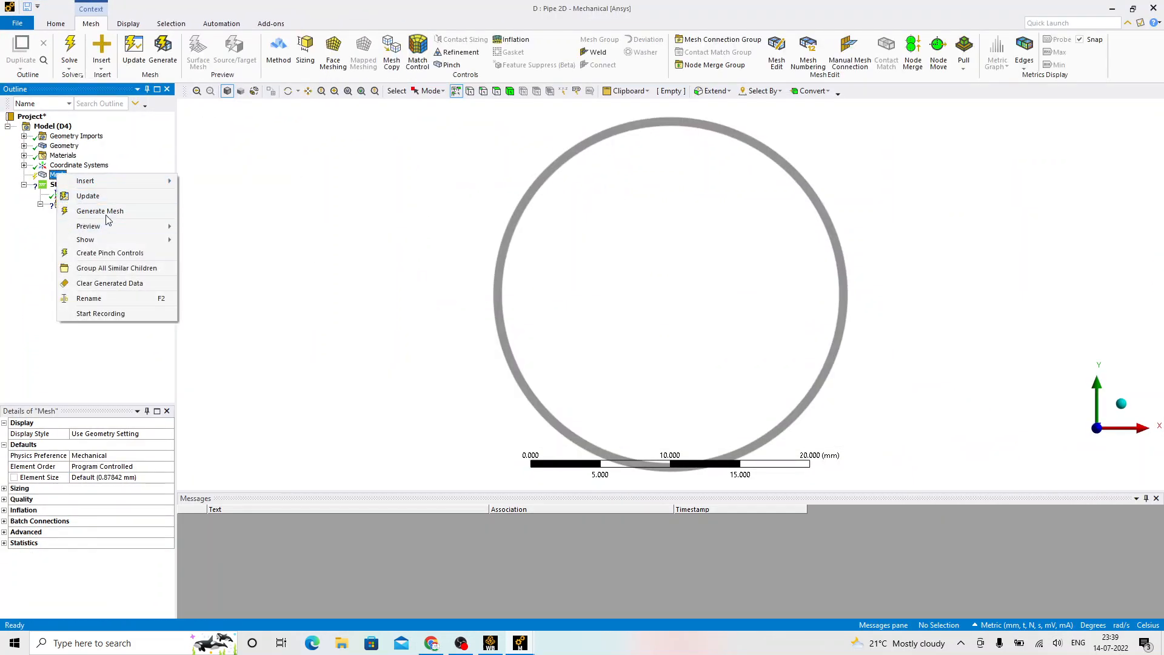
mouse_move(124, 181)
left_click(200, 197)
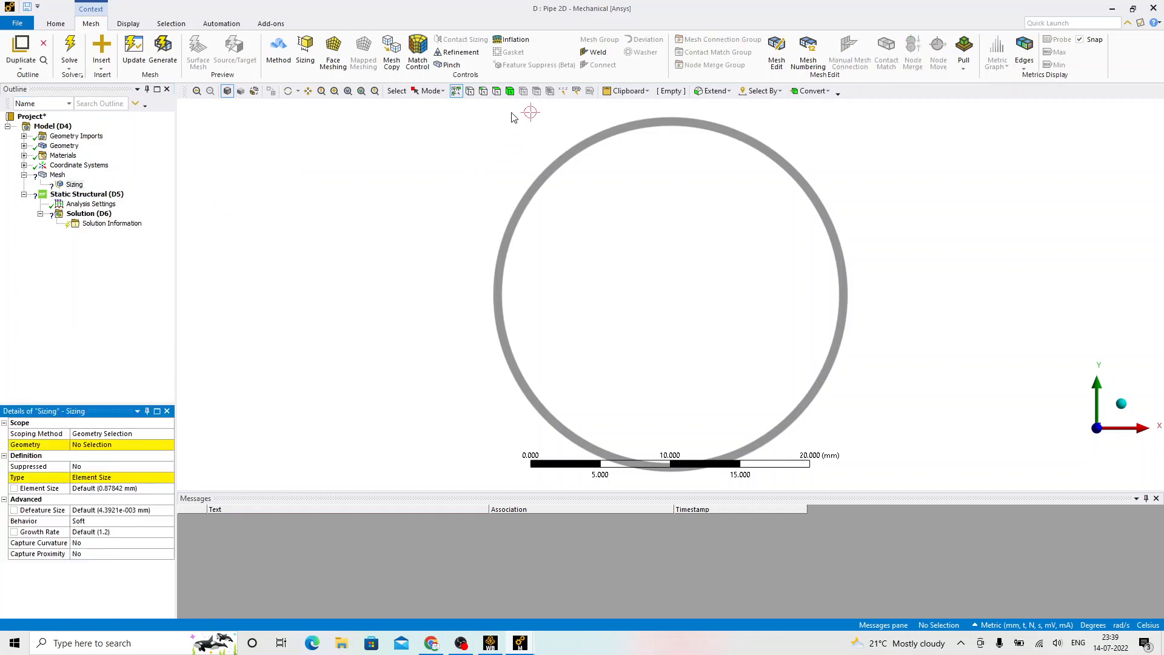
left_click(510, 91)
left_click(550, 176)
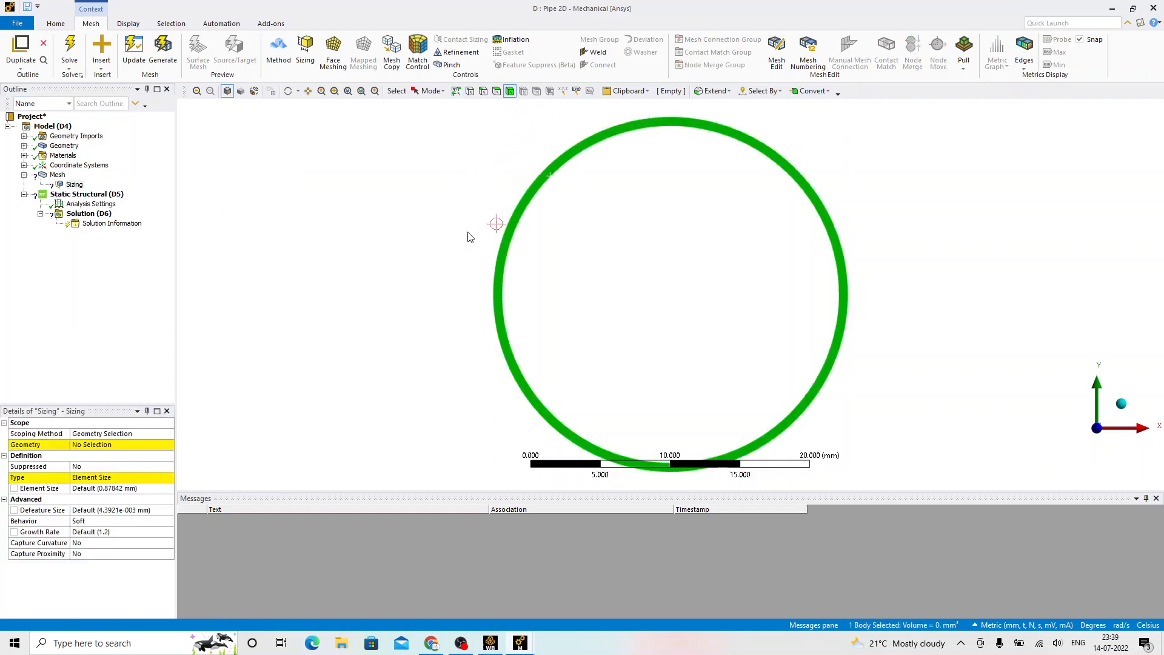
left_click(81, 446)
left_click(84, 449)
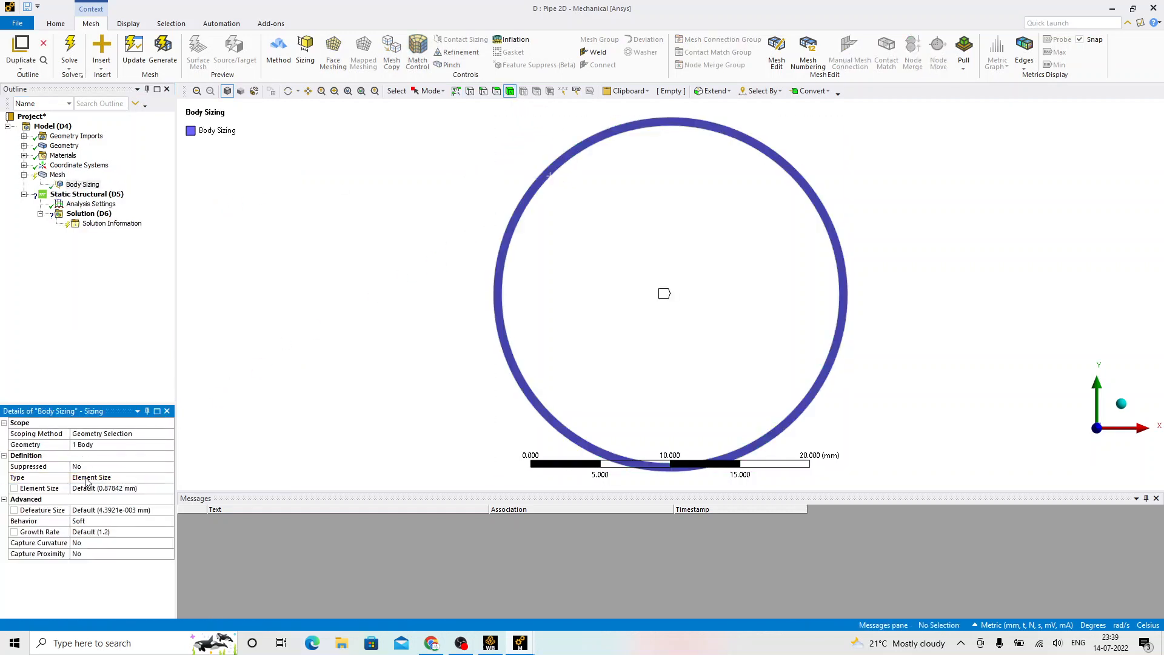
left_click(86, 487)
key("Return")
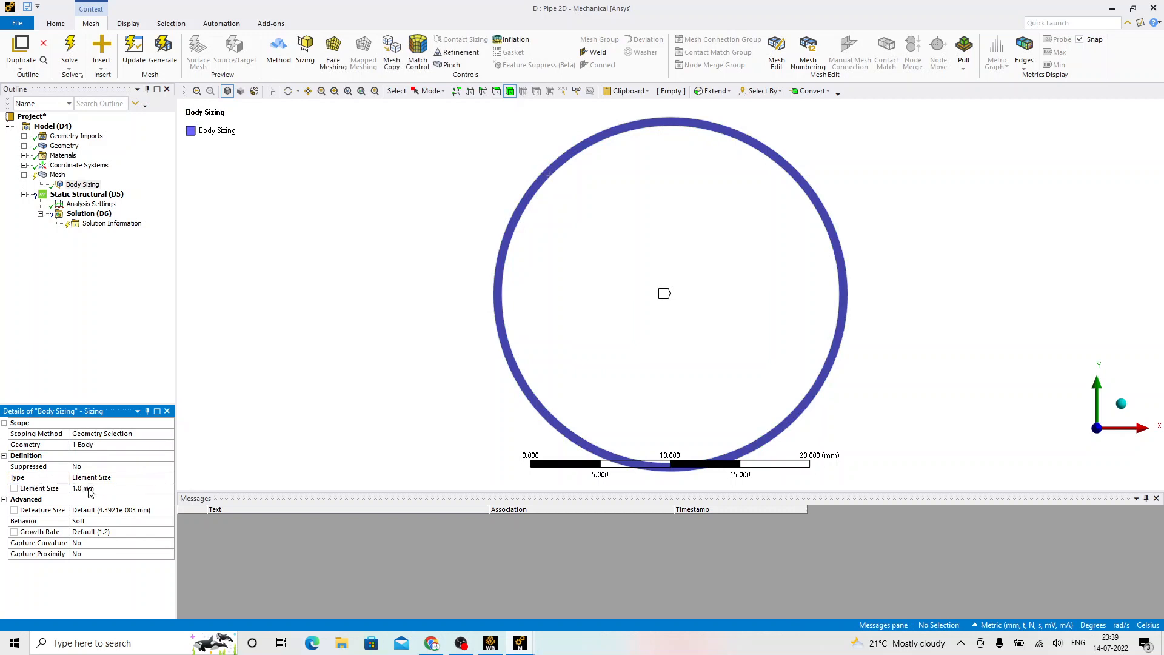
Step: Generate the mesh of the ring-shaped body
left_click(58, 176)
right_click(57, 175)
left_click(85, 205)
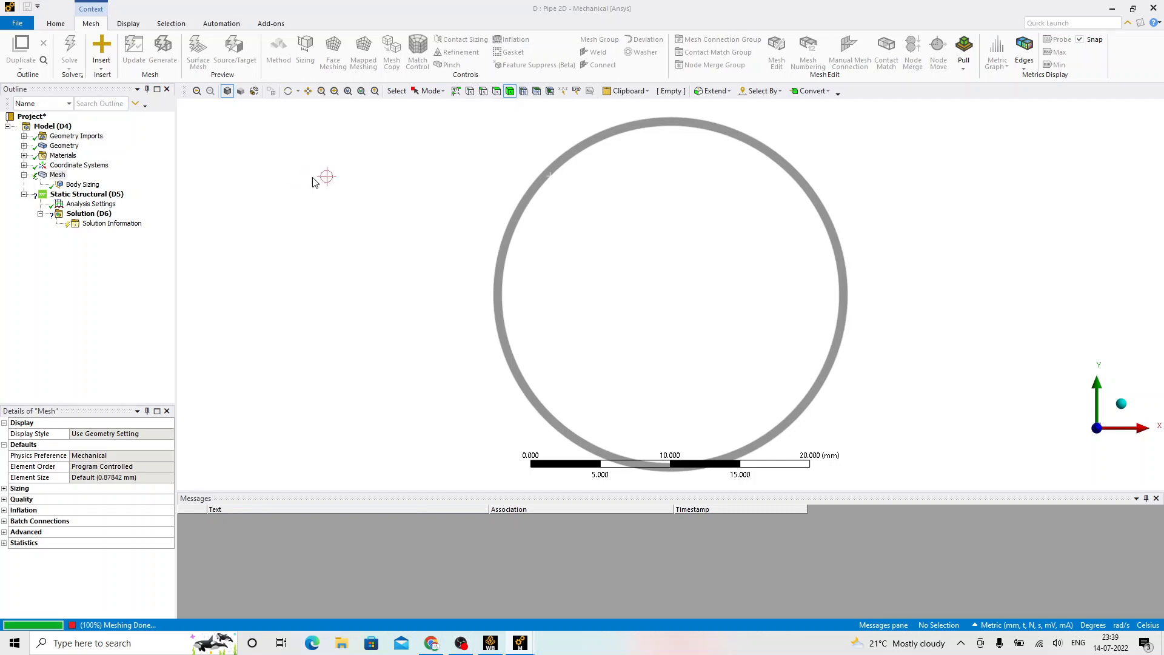
Step: Insert a pressure load on the ring's inner circular edge with a magnitude of 0.25 MPa
middle_click_drag(653, 248, 512, 291)
left_click(97, 195)
right_click(98, 195)
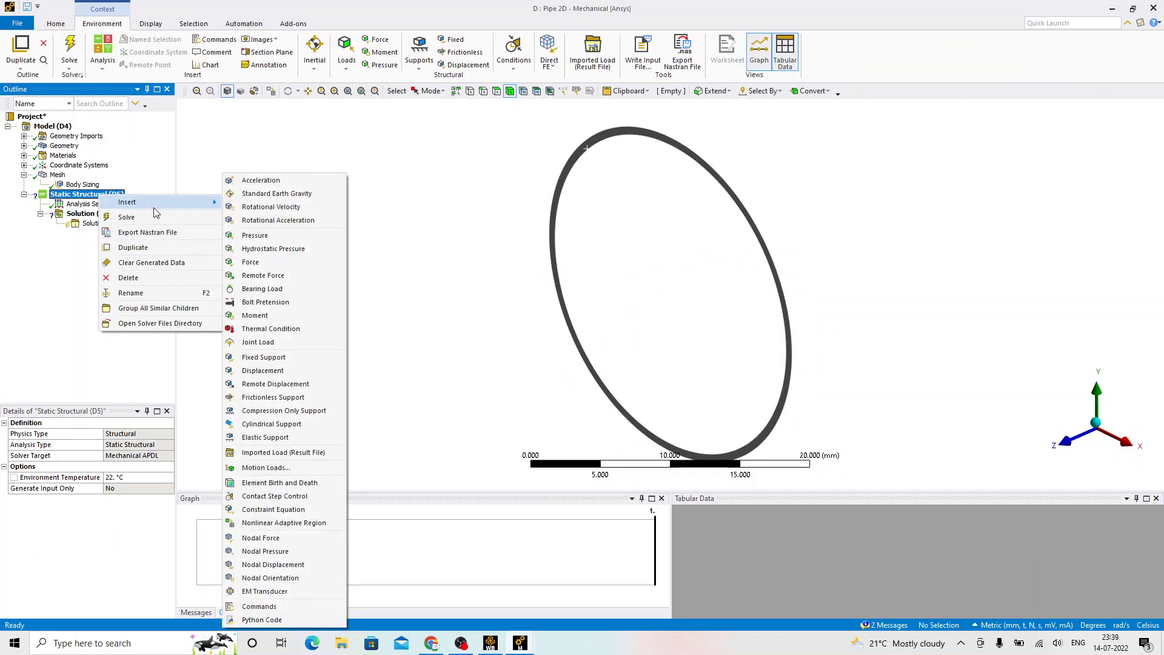
left_click(256, 235)
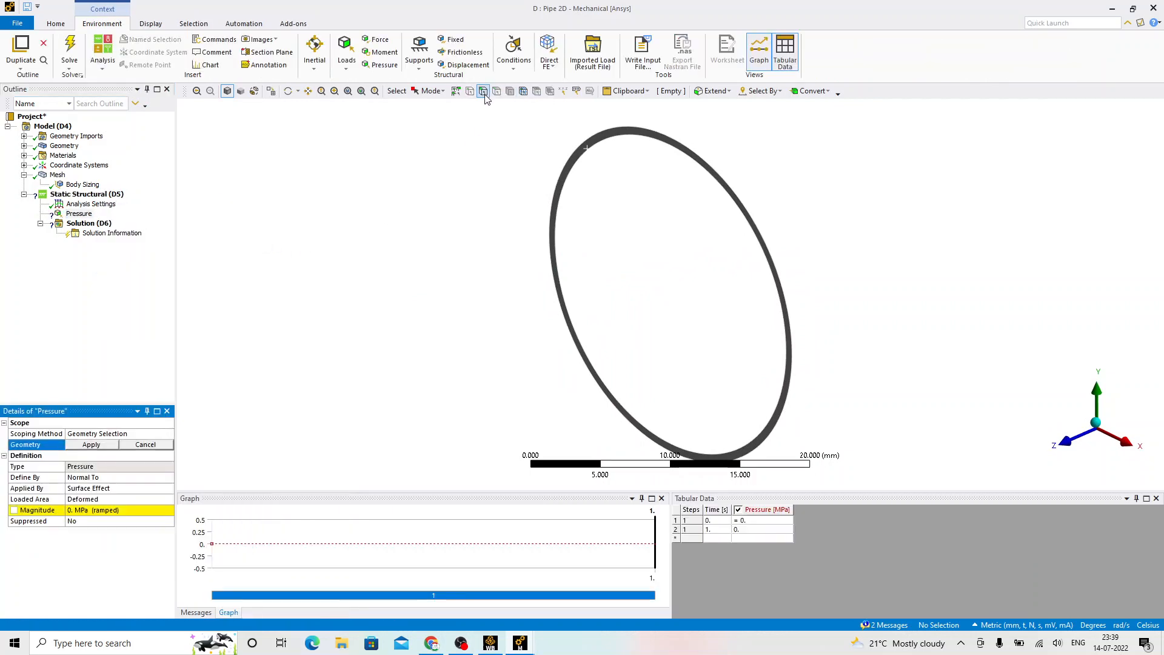
left_click(565, 198)
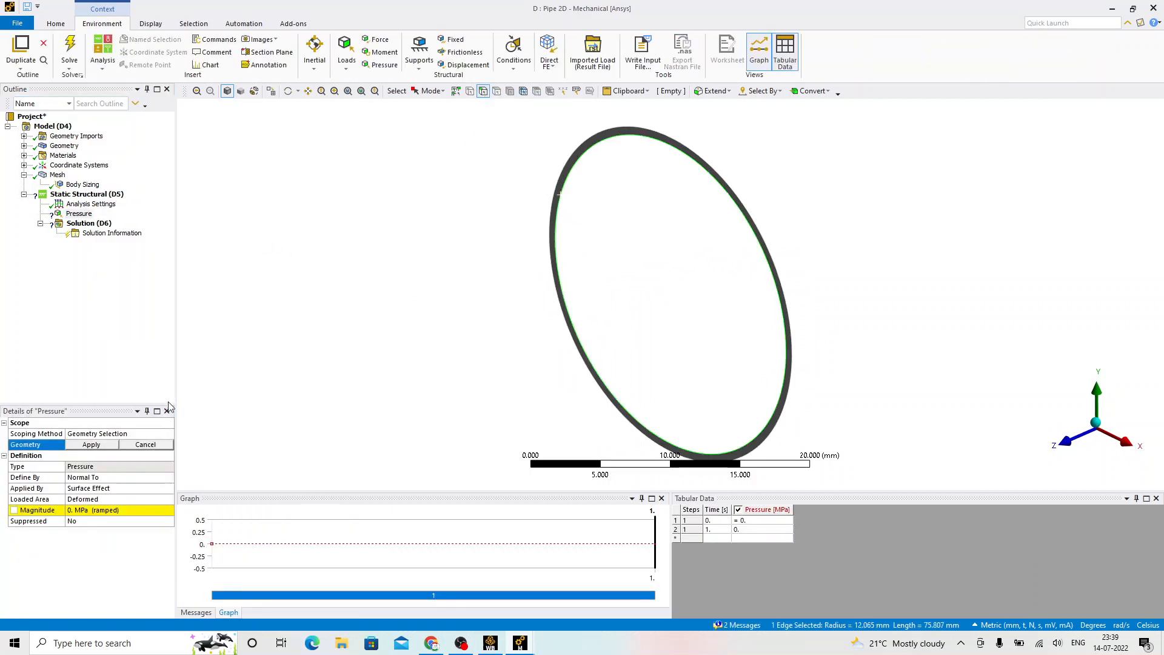
left_click(108, 445)
left_click(100, 510)
type("0.25")
key("Return")
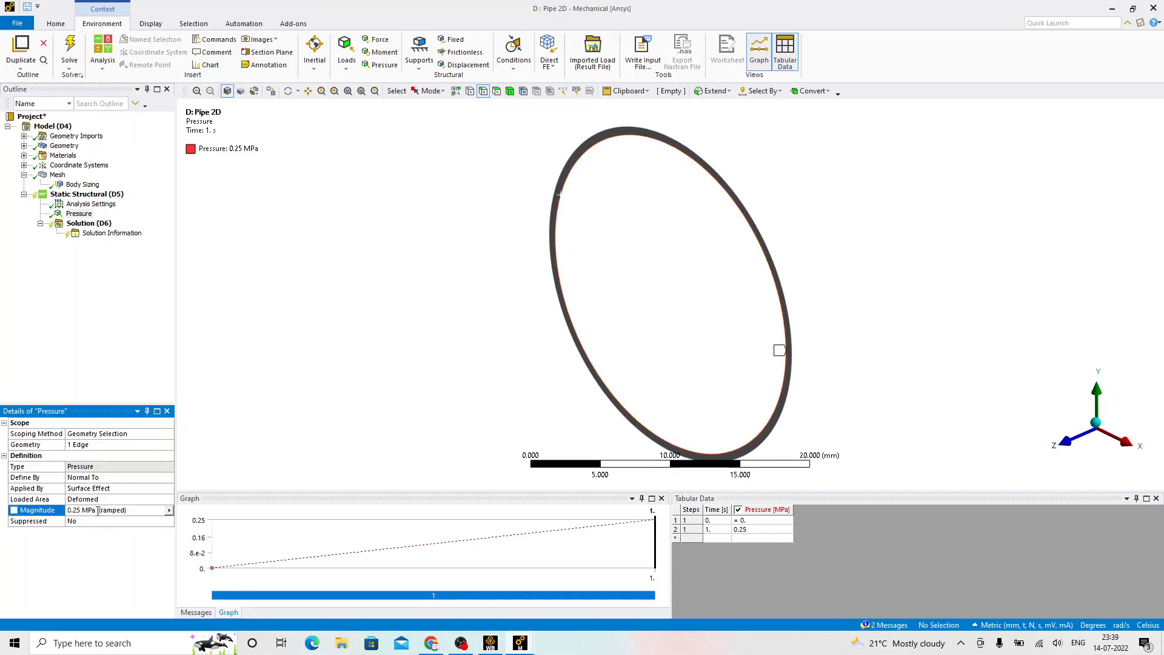
Step: Start inserting a result under the Pipe 2D solution
right_click(102, 224)
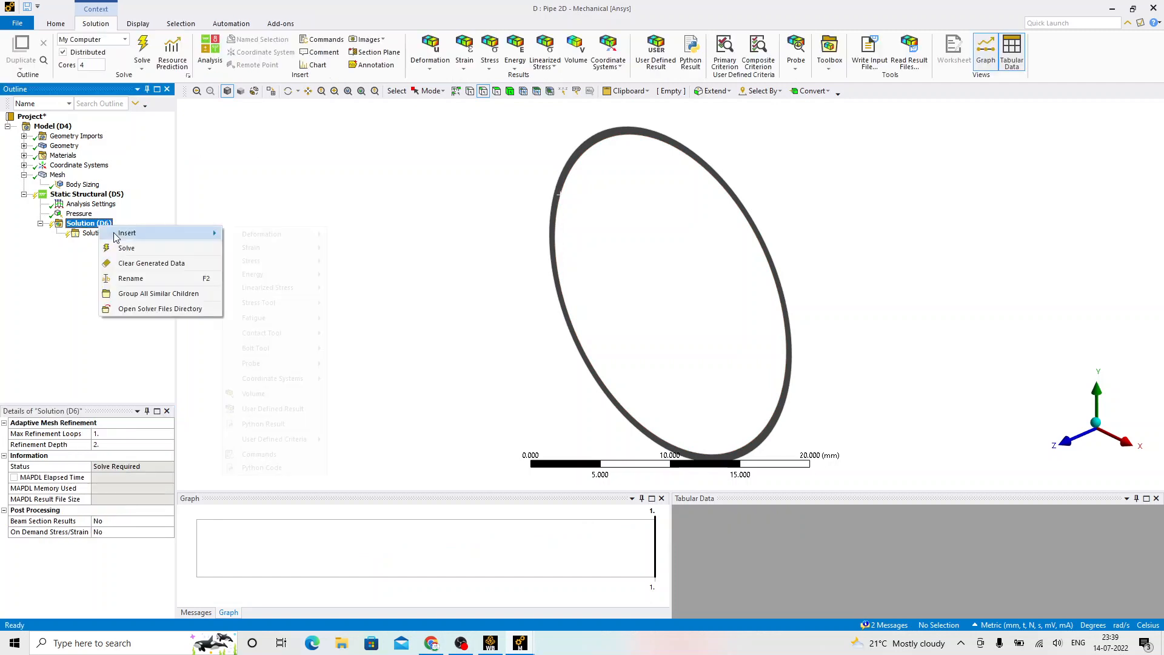
Step: Add Total Deformation and Equivalent (von-Mises) Stress results to the Pipe 2D solution and solve it
mouse_move(116, 236)
mouse_move(322, 234)
left_click(369, 236)
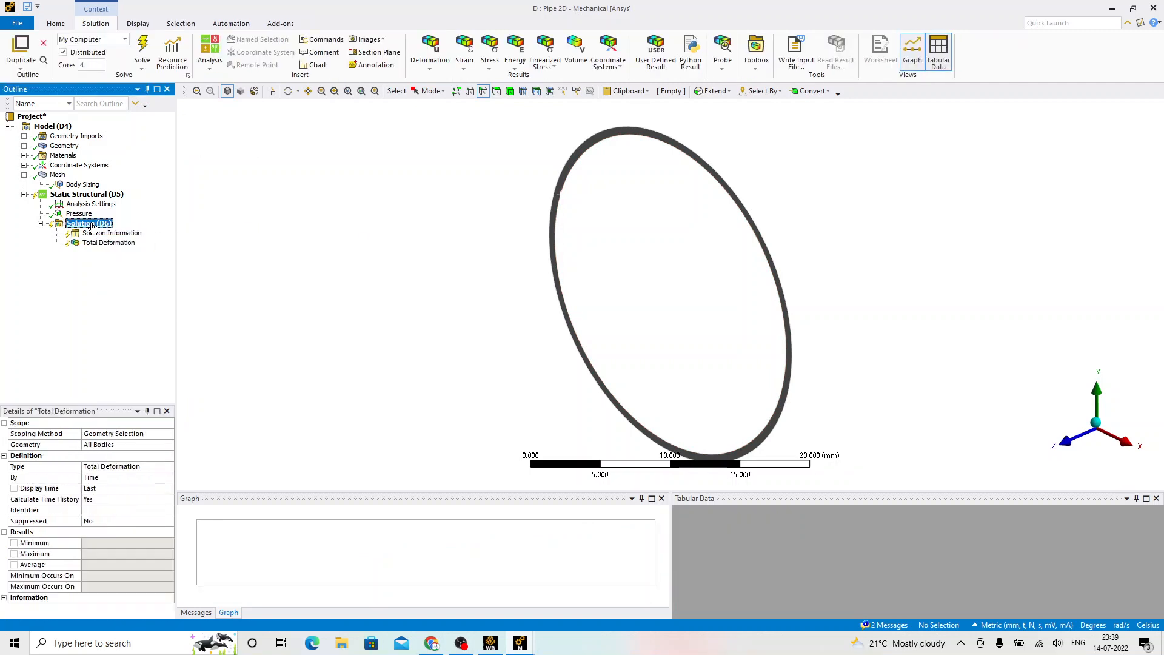
right_click(93, 226)
mouse_move(145, 231)
mouse_move(279, 259)
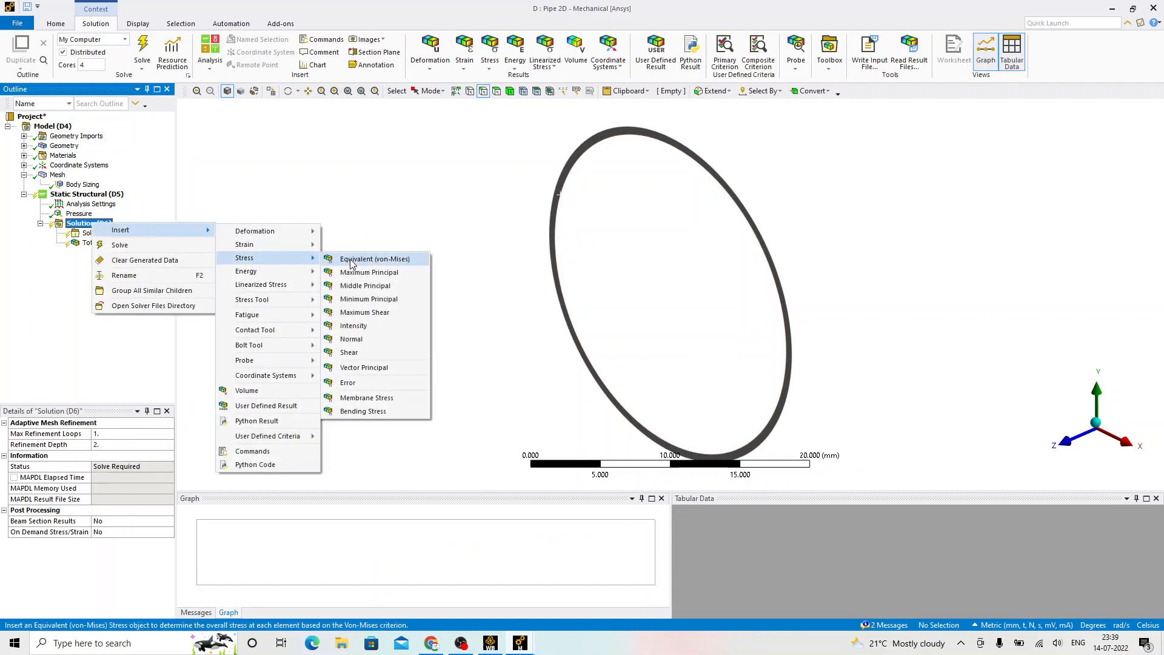
left_click(350, 262)
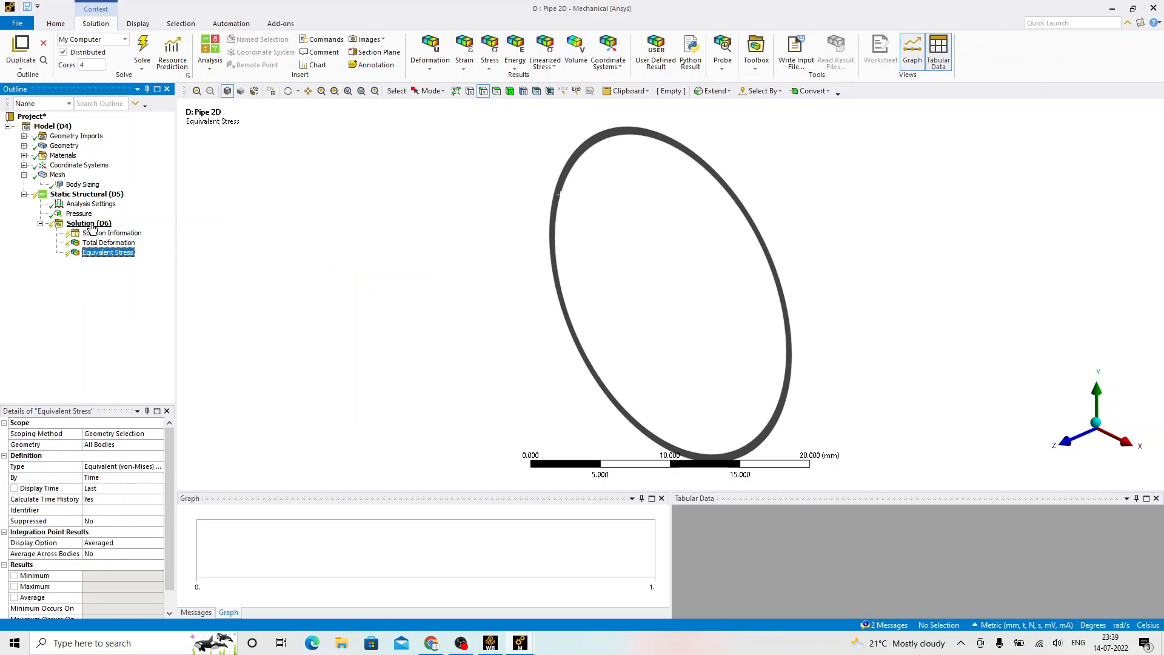
right_click(91, 224)
left_click(137, 247)
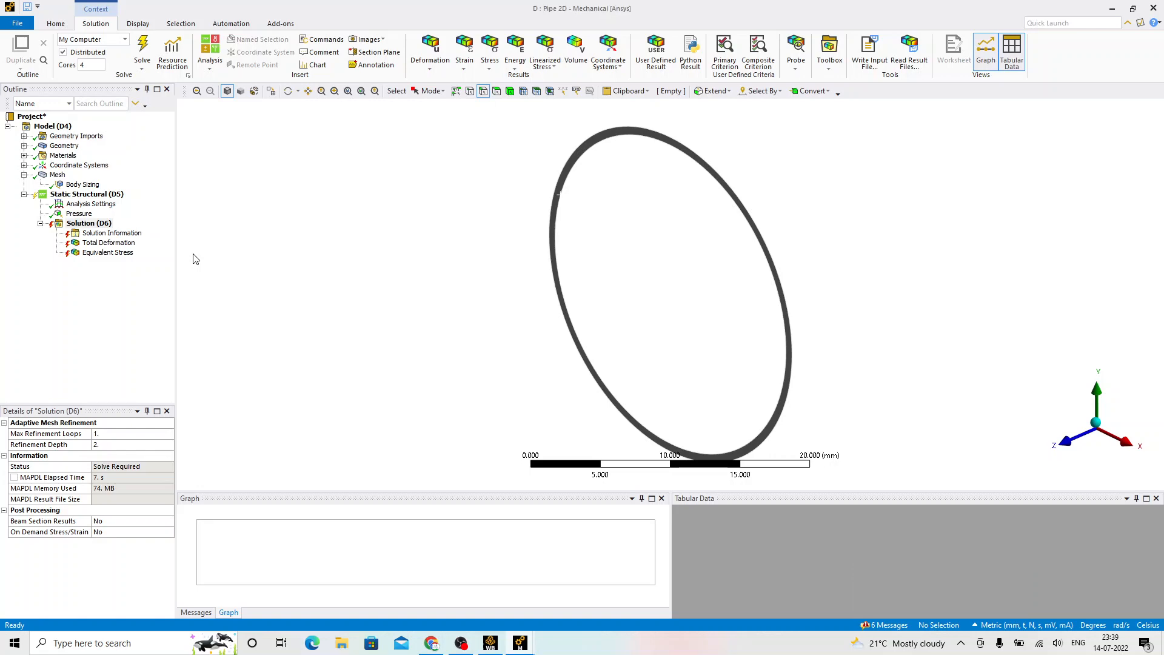
Step: Inspect the Pipe 2D mesh, including its node and element statistics
left_click(58, 175)
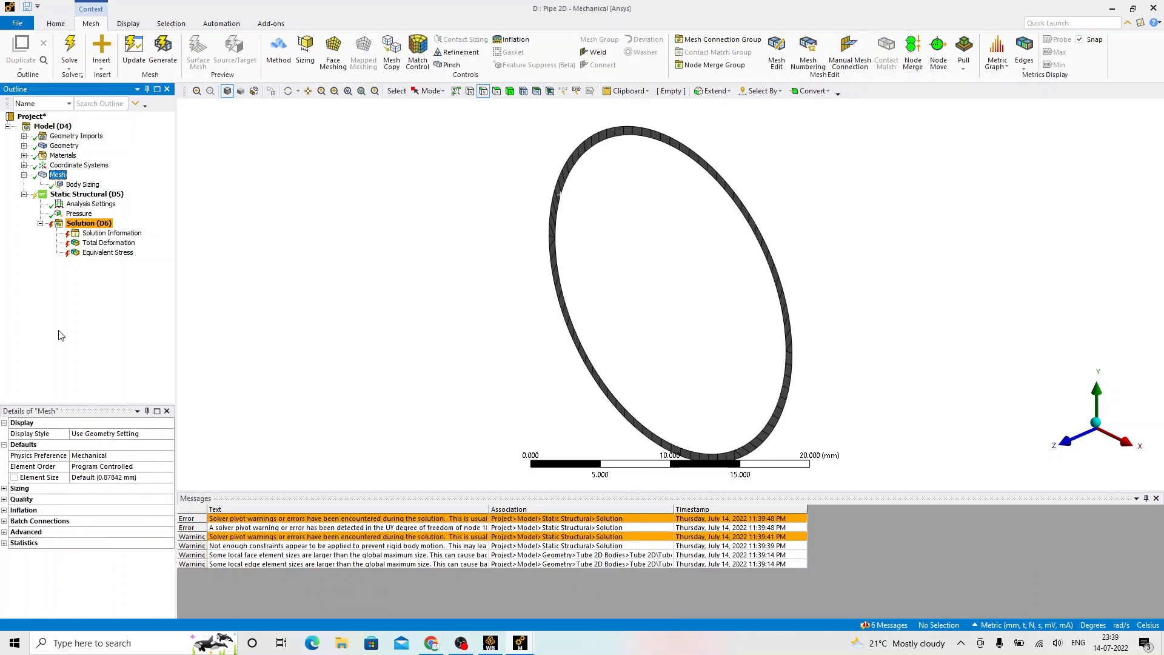
left_click(4, 543)
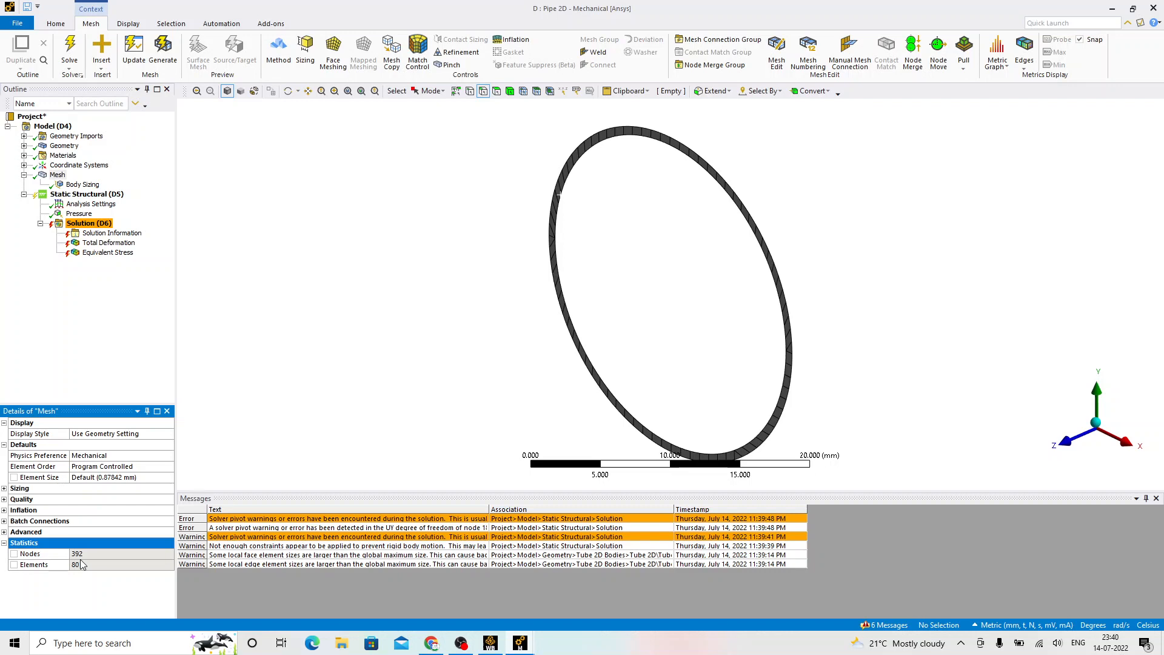
middle_click_drag(540, 316, 629, 290)
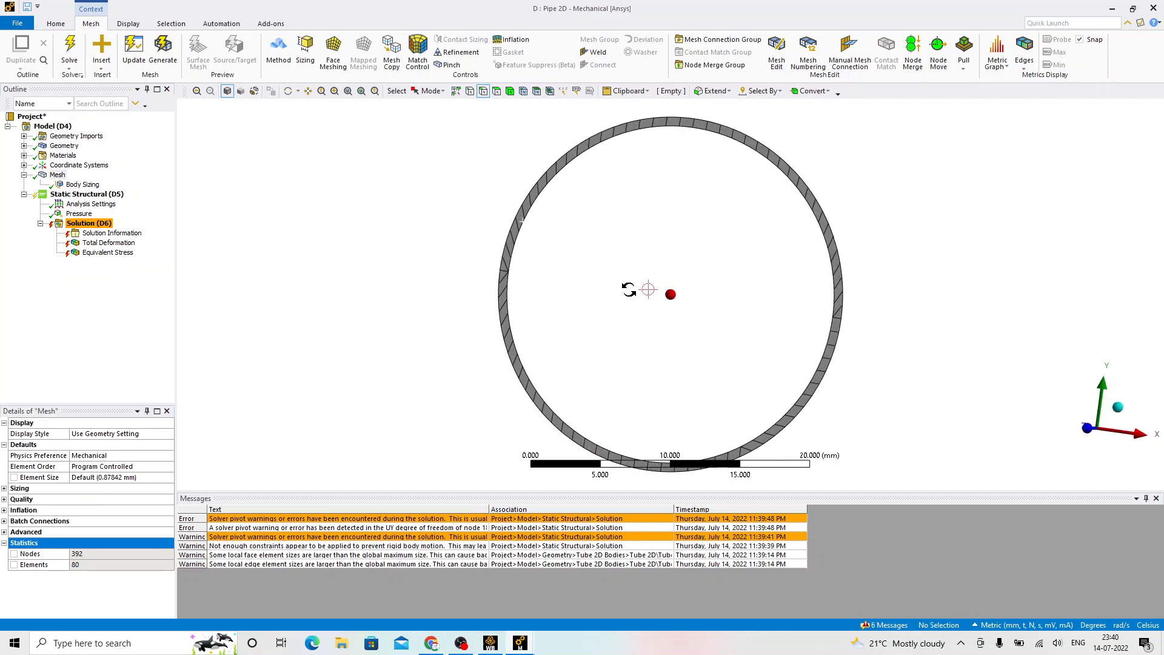
Step: Set Weak Springs to On in the analysis settings and solve the Pipe 2D model again
left_click(101, 206)
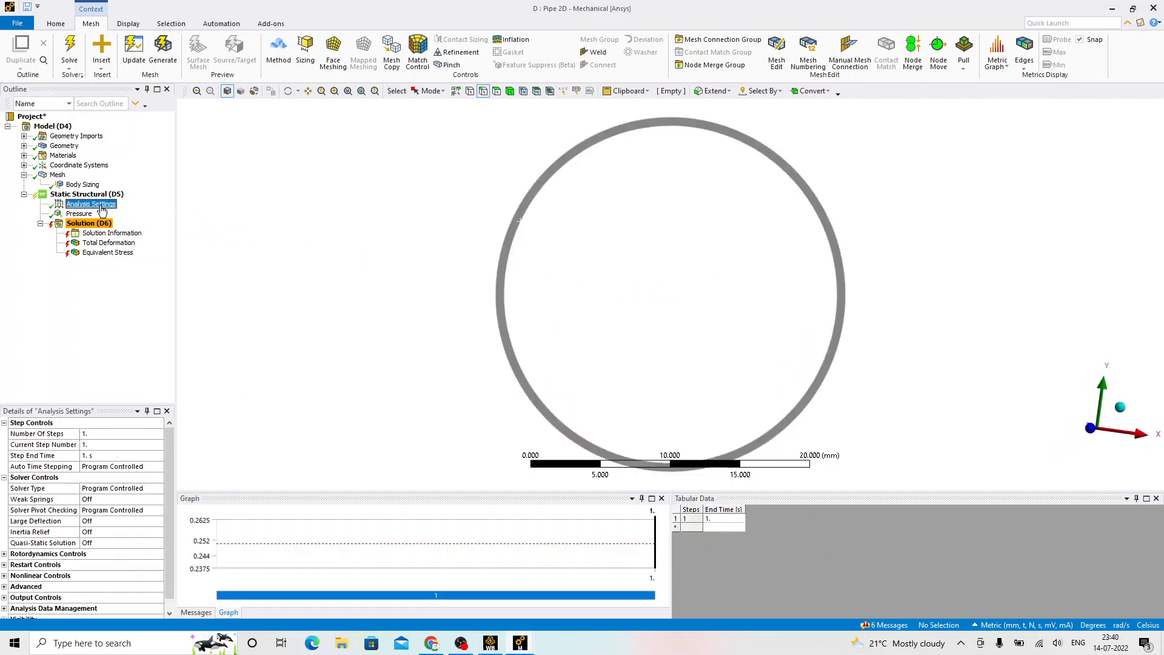
left_click(139, 499)
left_click(91, 517)
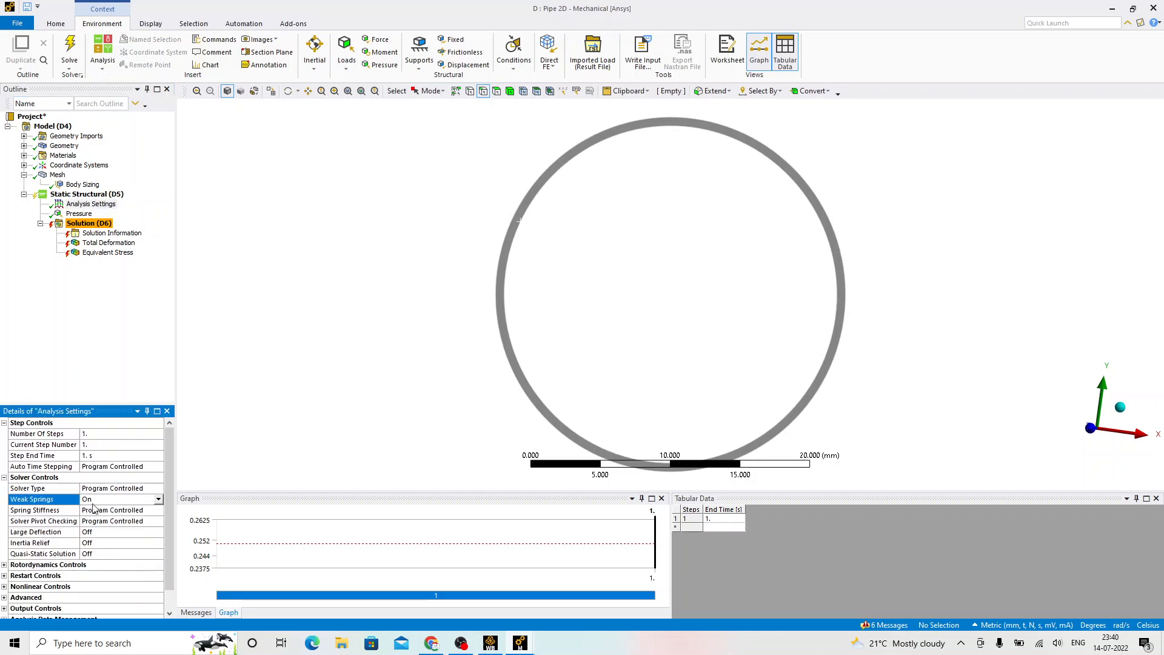
right_click(79, 224)
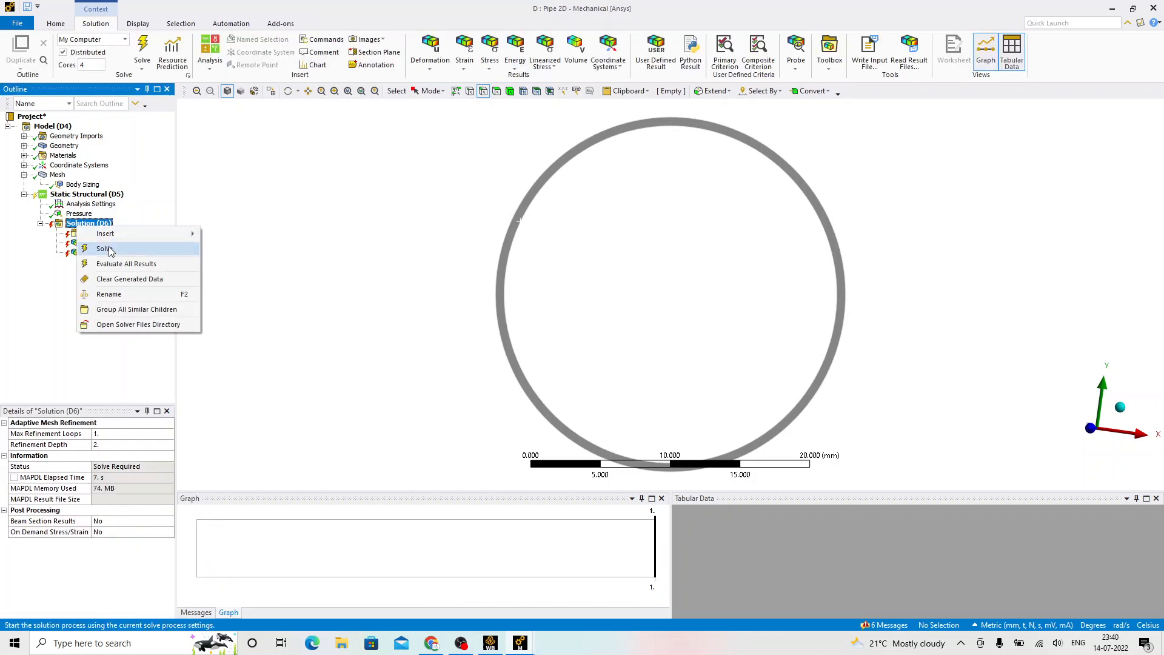
left_click(105, 249)
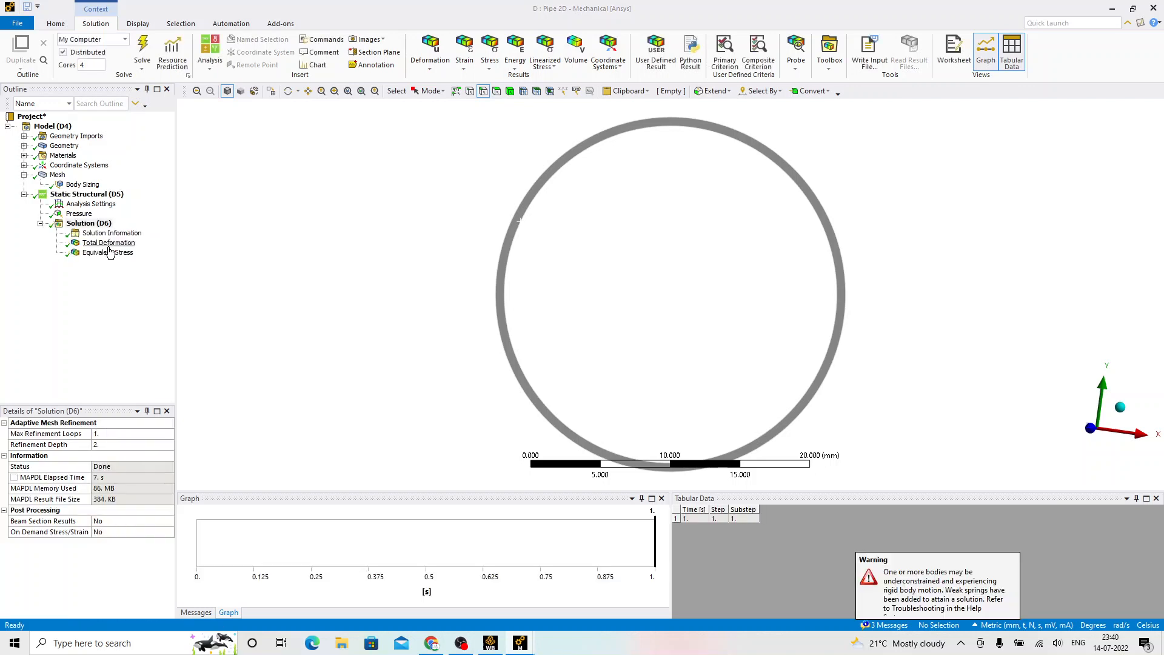
Step: Review the total deformation and equivalent stress results of the Pipe 2D model
left_click(110, 245)
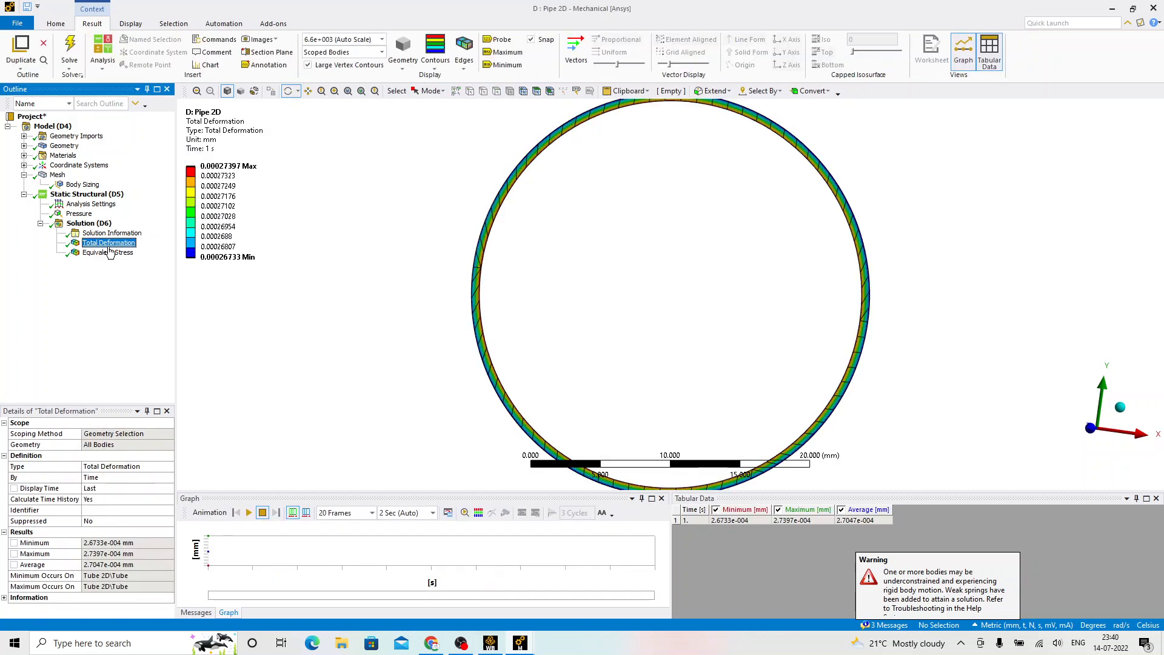
left_click(106, 257)
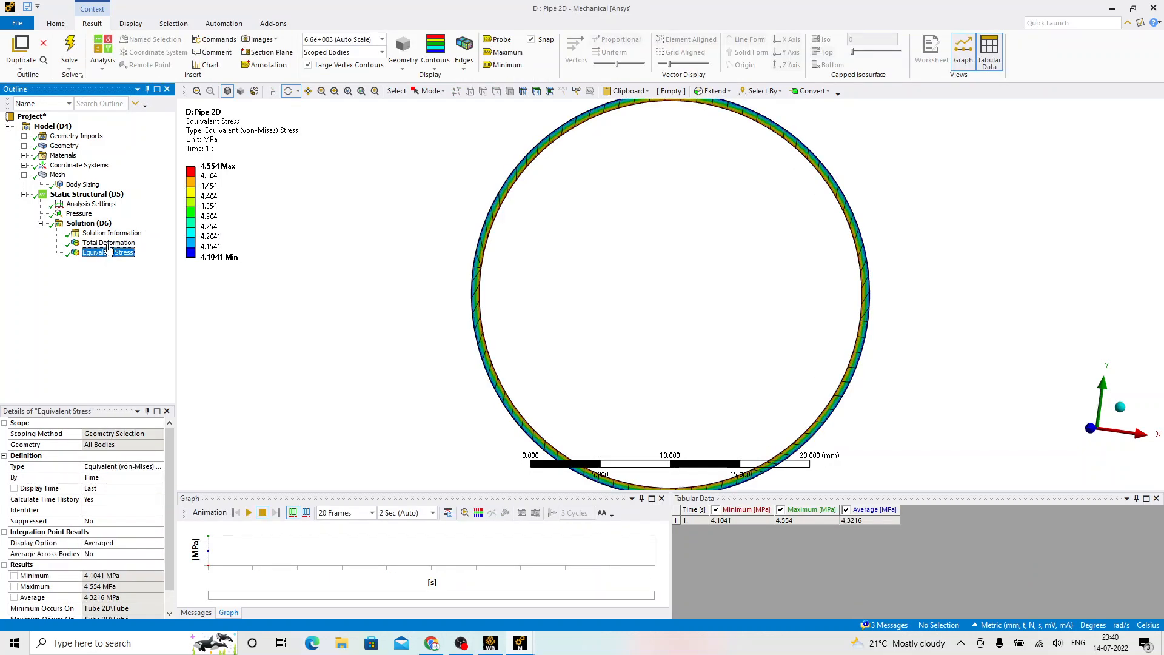
left_click(104, 244)
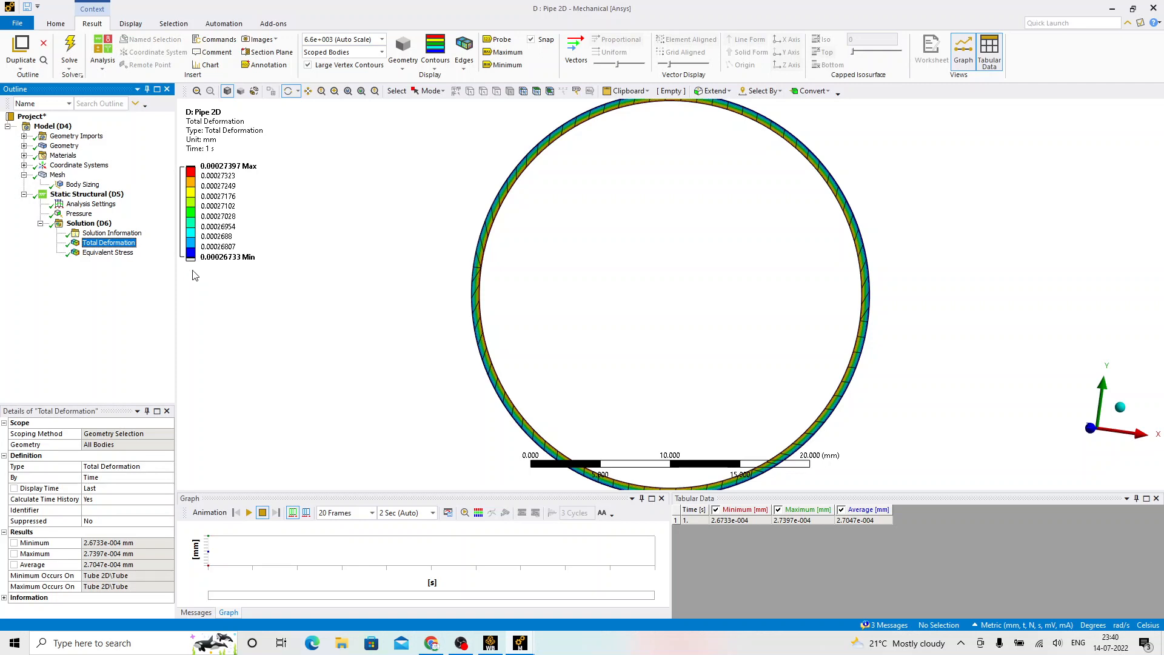
left_click(123, 254)
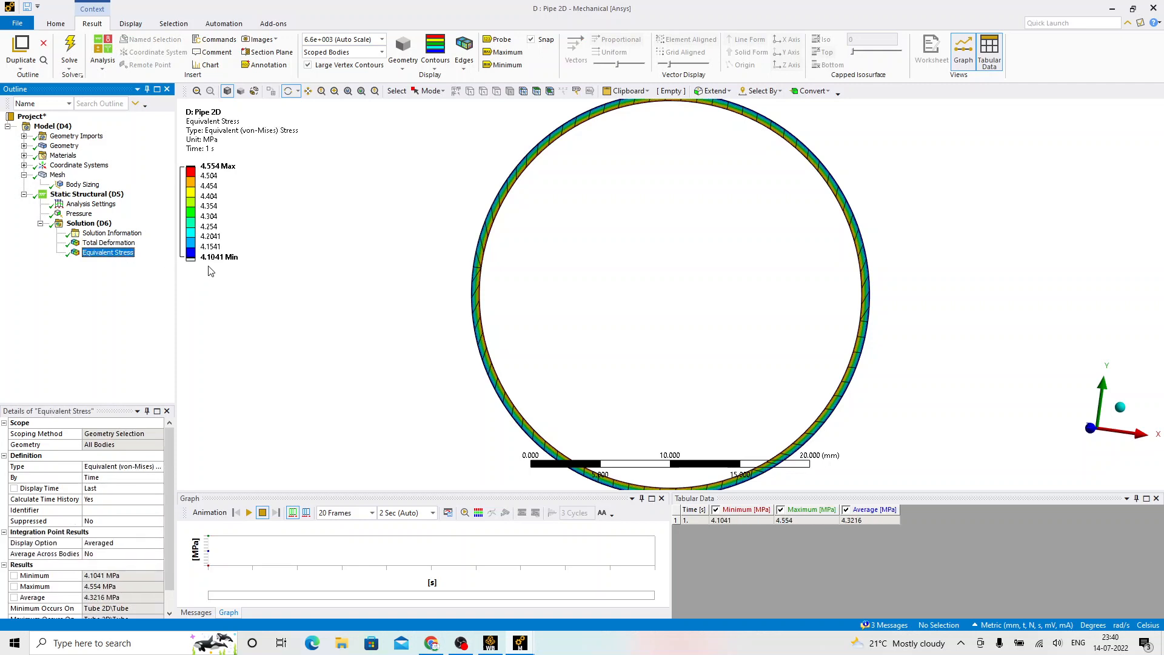
Step: Arrange the Pipe 3D and Pipe 2D Mechanical windows side by side, with the 3D model in the left half
left_click(520, 644)
left_click(486, 584)
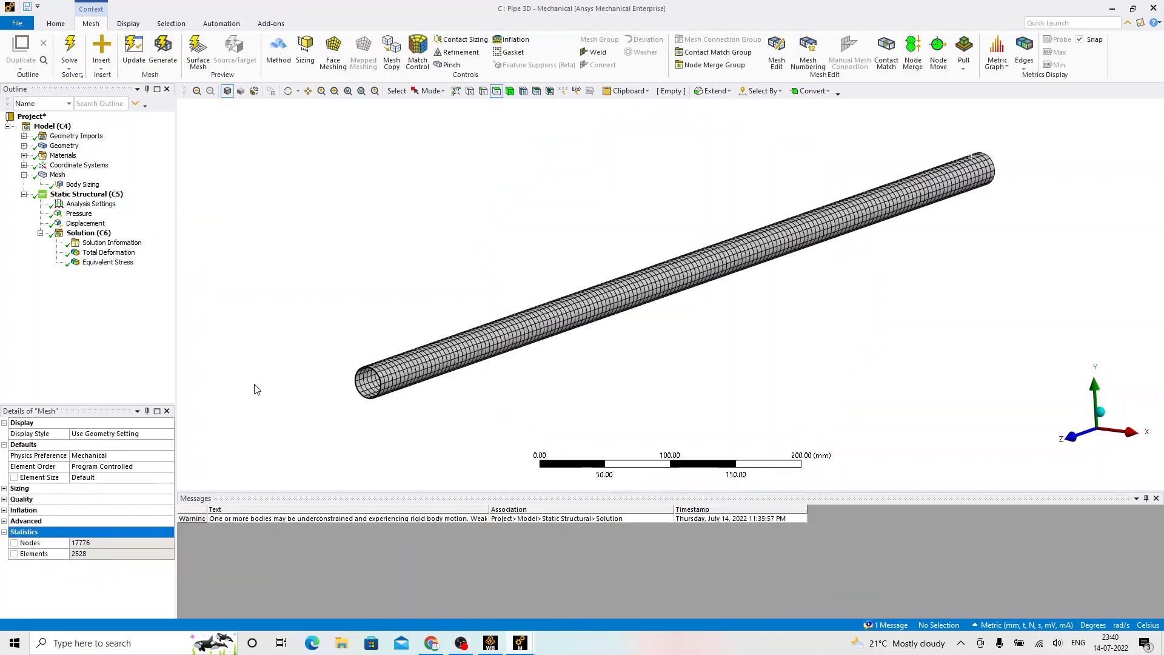
key("super+Left")
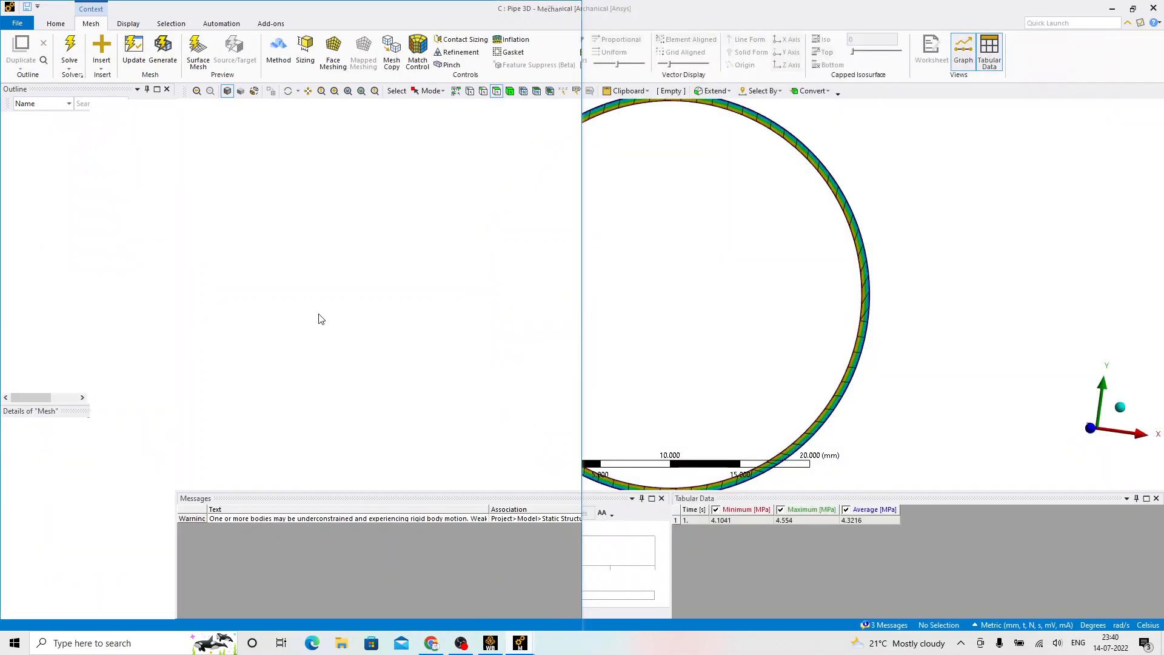
left_click(765, 340)
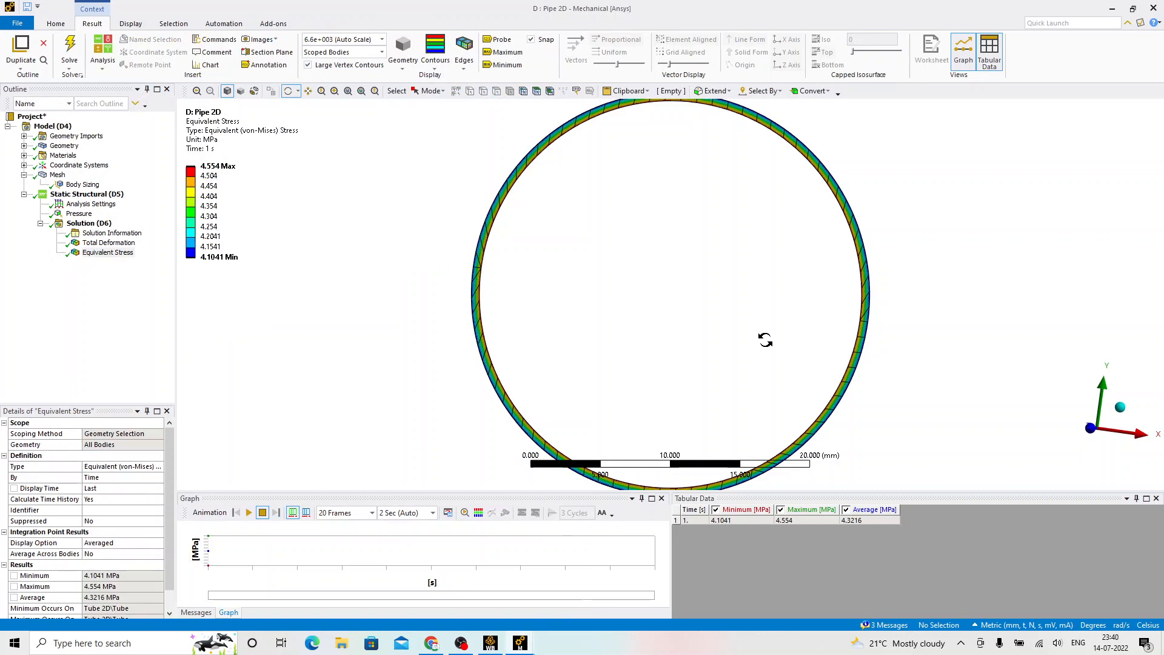
key("super+Right")
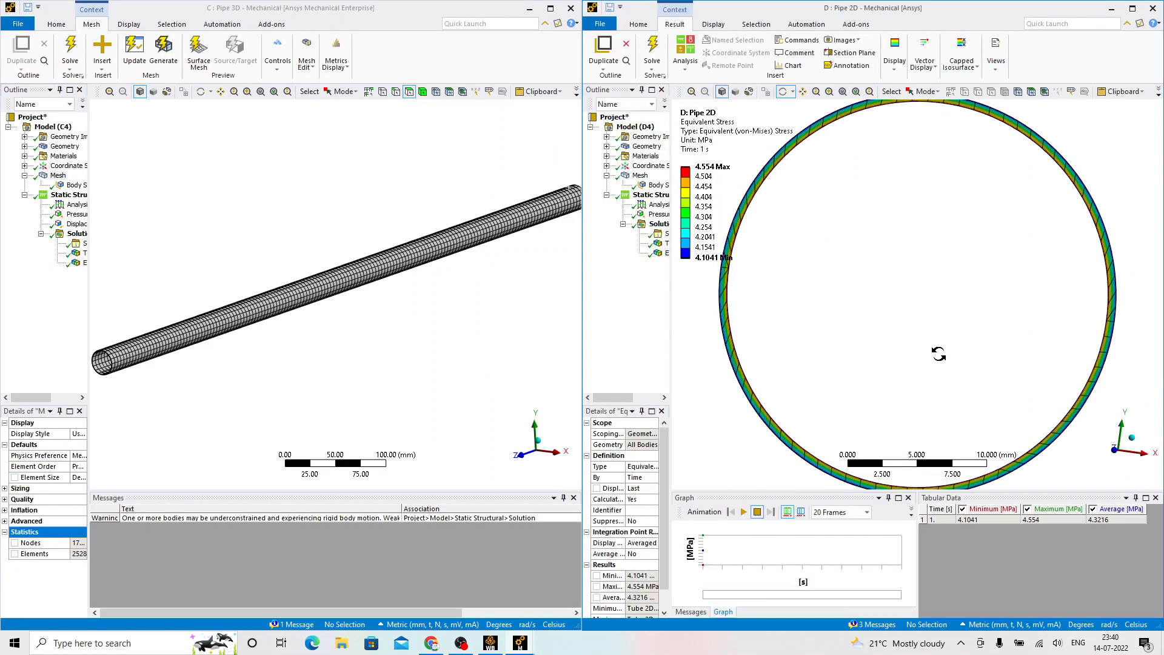
scroll(948, 326, "down", 2)
Step: Compare the total deformation results of the Pipe 3D and Pipe 2D models
left_click_drag(32, 398, 52, 399)
left_click(60, 253)
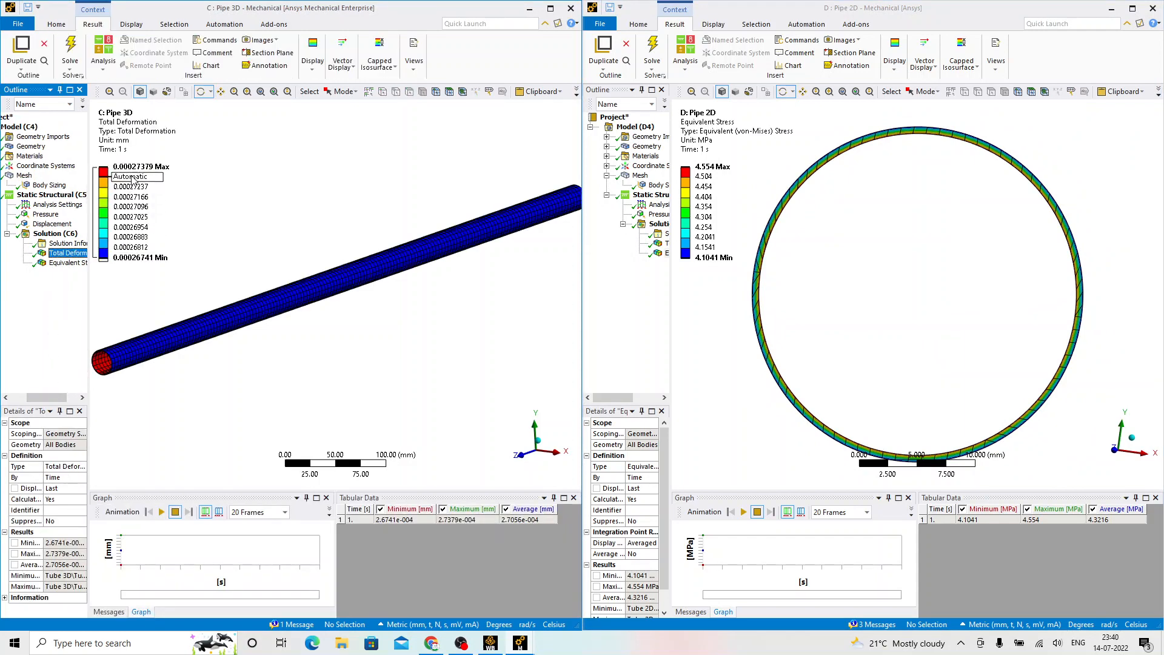
left_click(662, 243)
left_click_drag(627, 398, 651, 399)
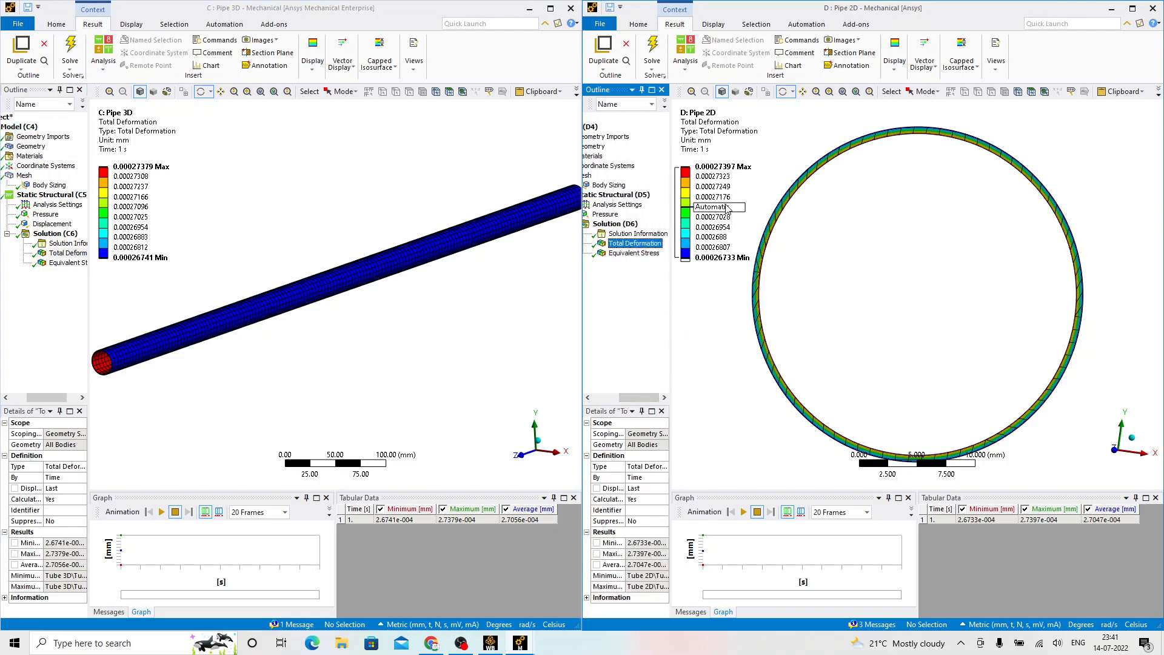
left_click(354, 268)
scroll(344, 289, "down", 1)
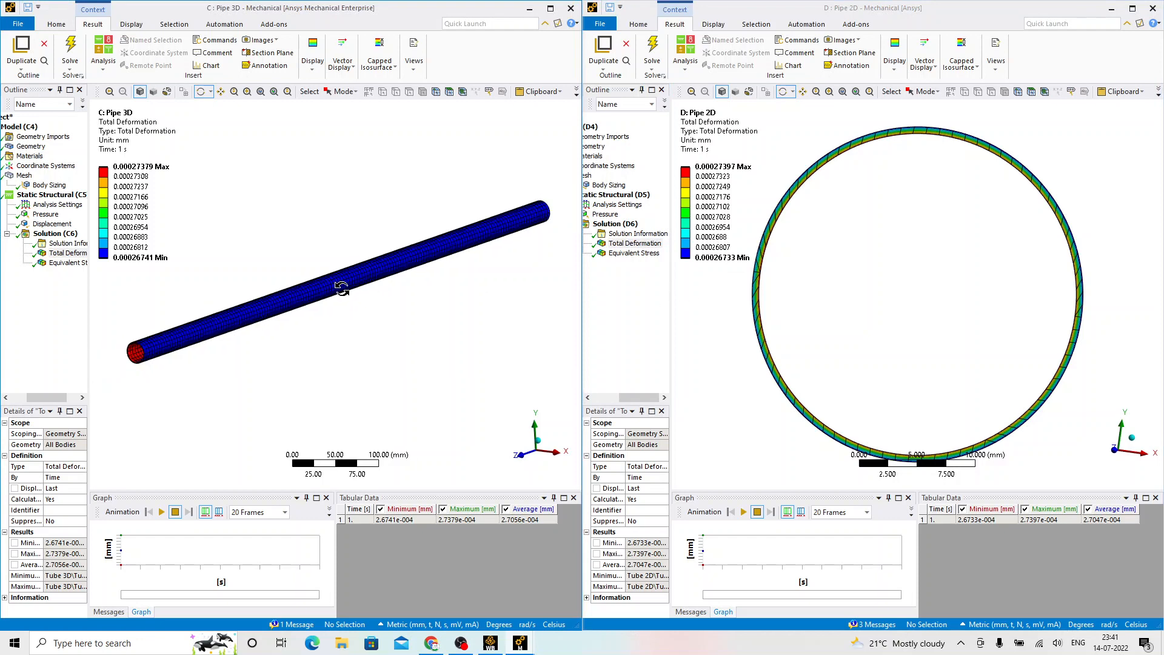
middle_click_drag(345, 289, 379, 267, "ctrl")
Step: Compare the equivalent stress results of both pipe models and examine the stress contours along the 3D pipe
left_click(68, 263)
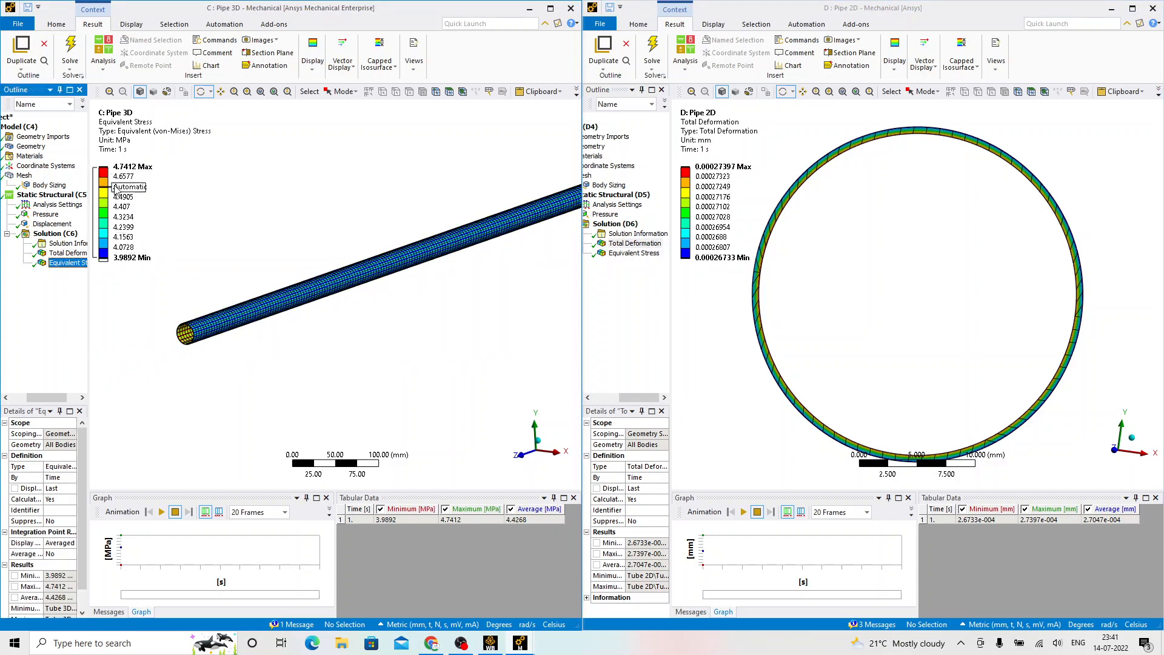
left_click(631, 254)
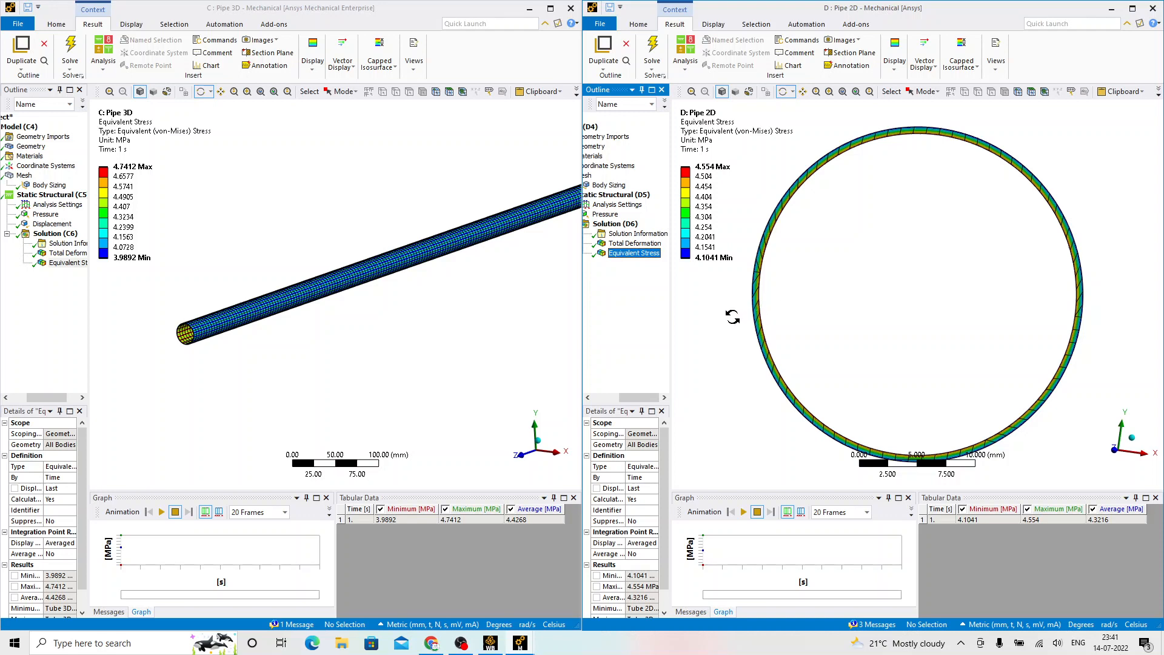
left_click(180, 355)
scroll(194, 337, "up", 5)
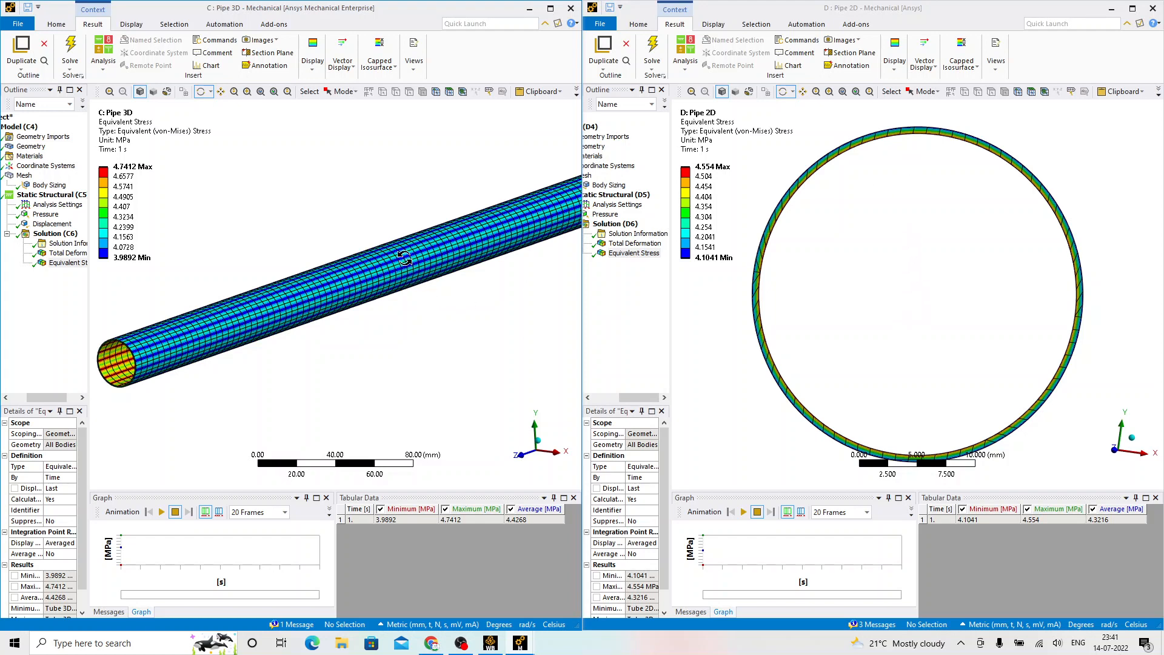
scroll(400, 291, "down", 2)
left_click_drag(428, 321, 358, 311)
scroll(348, 340, "down", 2)
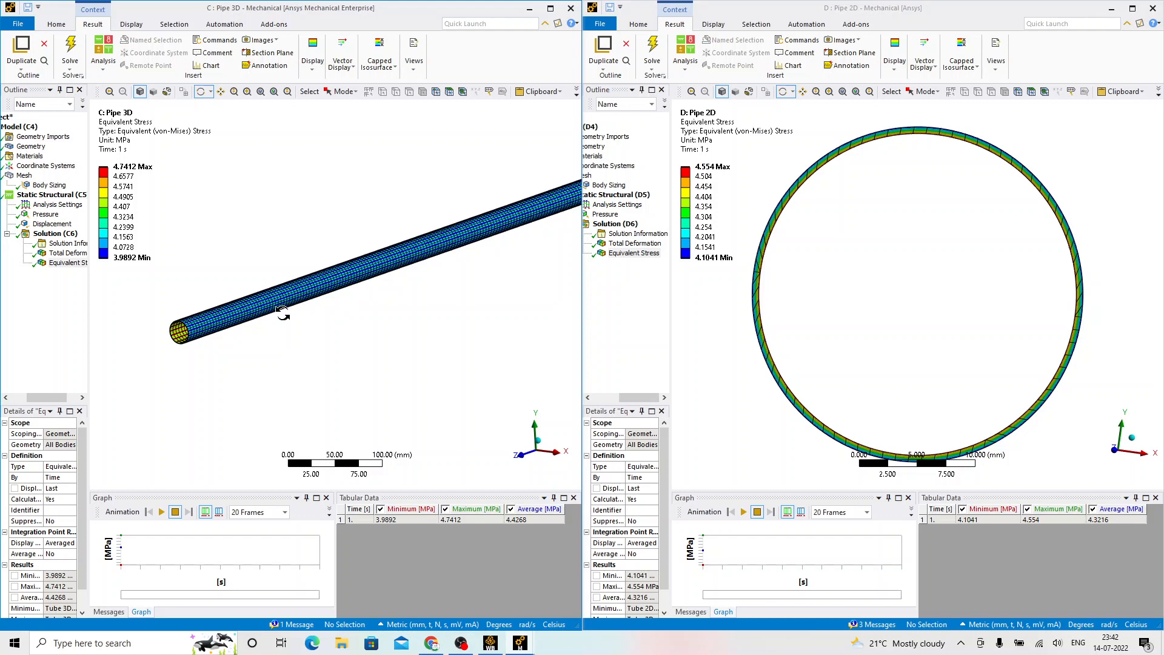
scroll(283, 313, "down", 4)
middle_click_drag(317, 296, 255, 319, "ctrl")
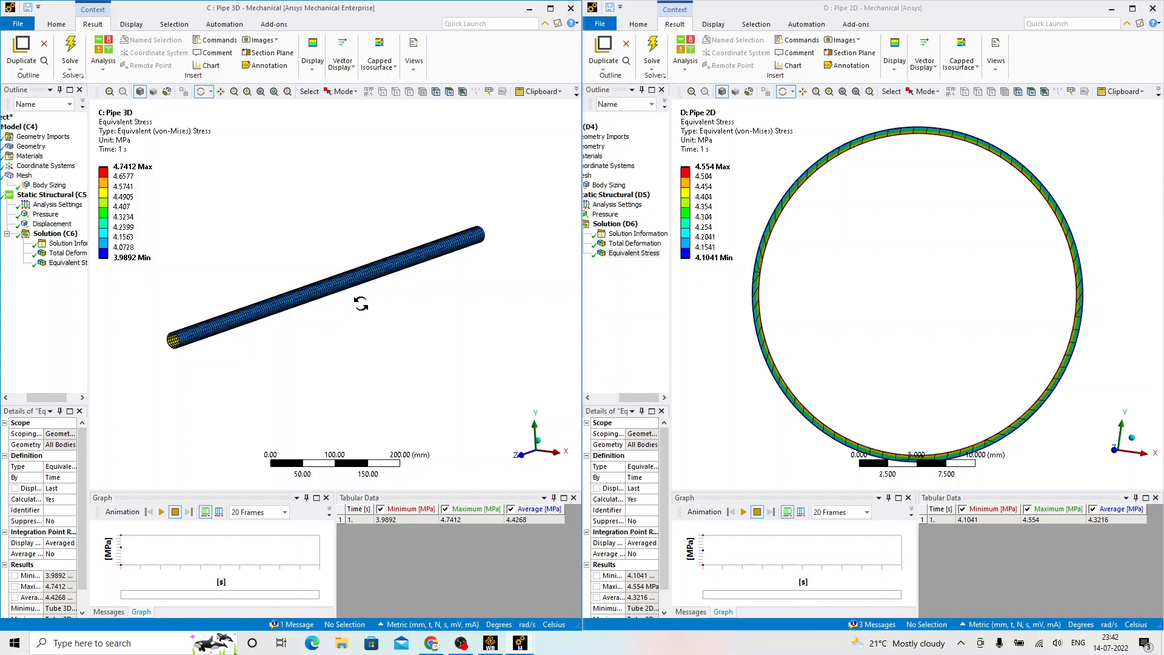
Step: Close the Pipe 3D and Pipe 2D Mechanical windows to return to the Workbench project schematic
left_click(570, 9)
left_click(1153, 8)
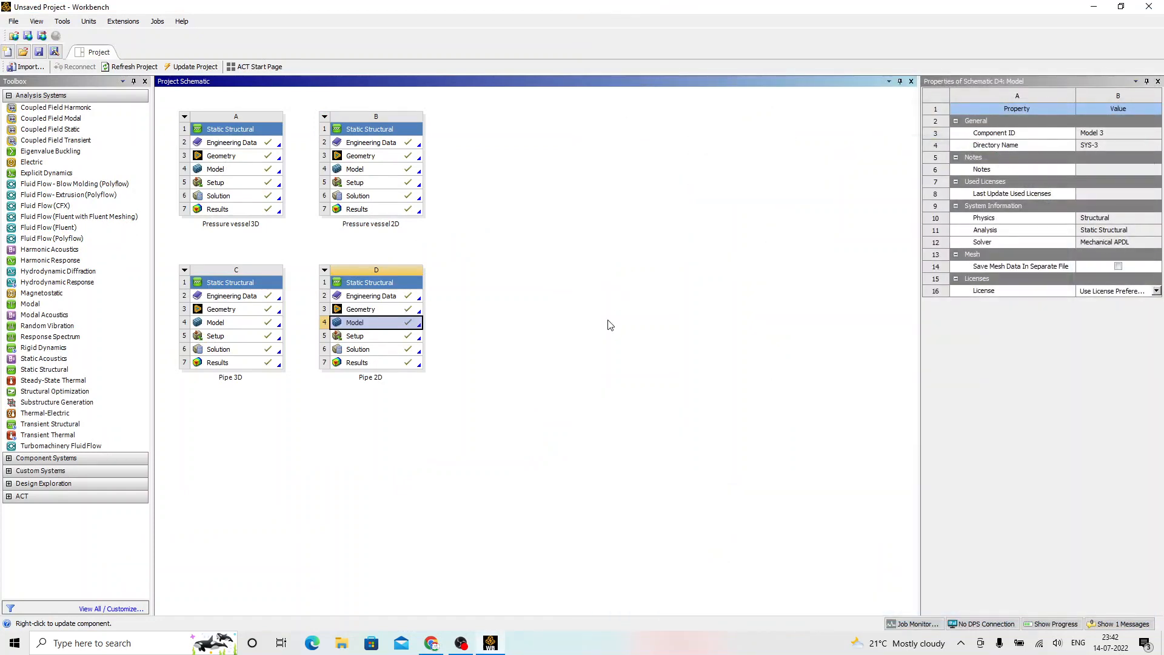
key("alt+Tab")
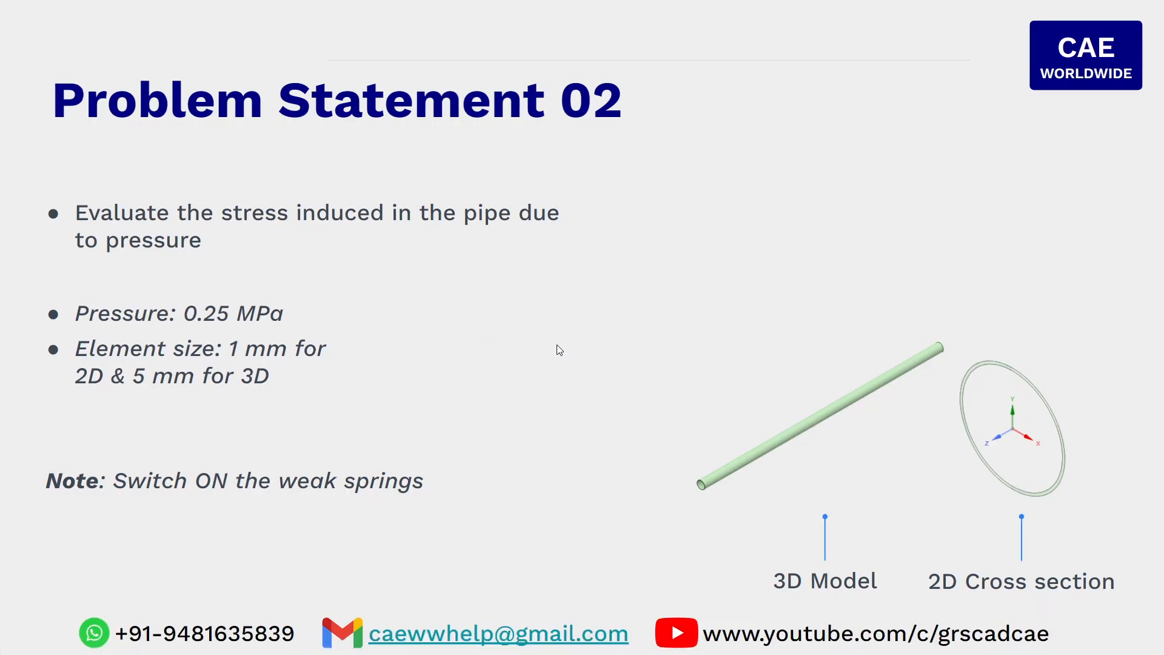
key("Right")
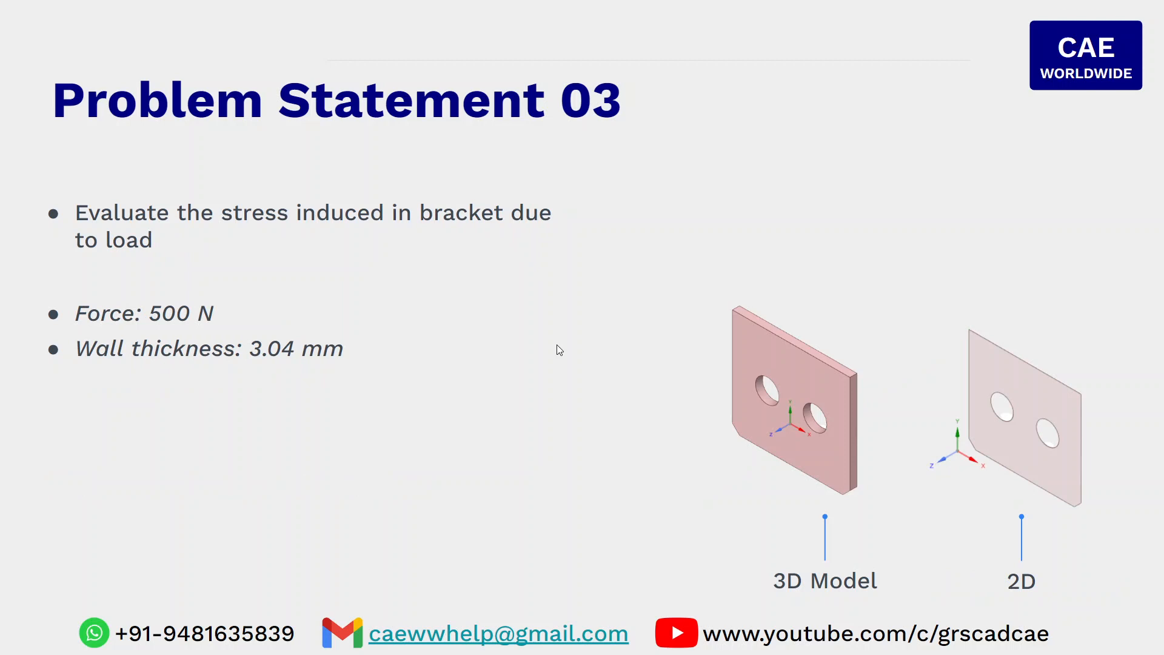
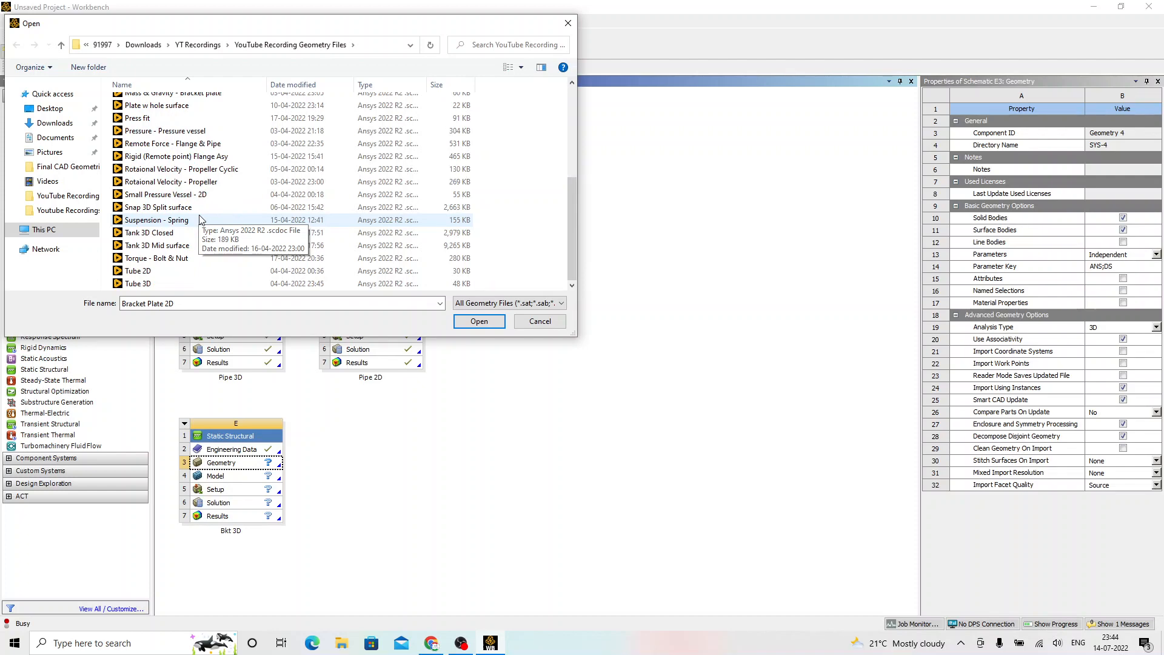
Step: Import the Bracket Plate 2D file from the YouTube Recording Geometry Files folder as the Bkt 3D system's geometry
scroll(200, 220, "up", 5)
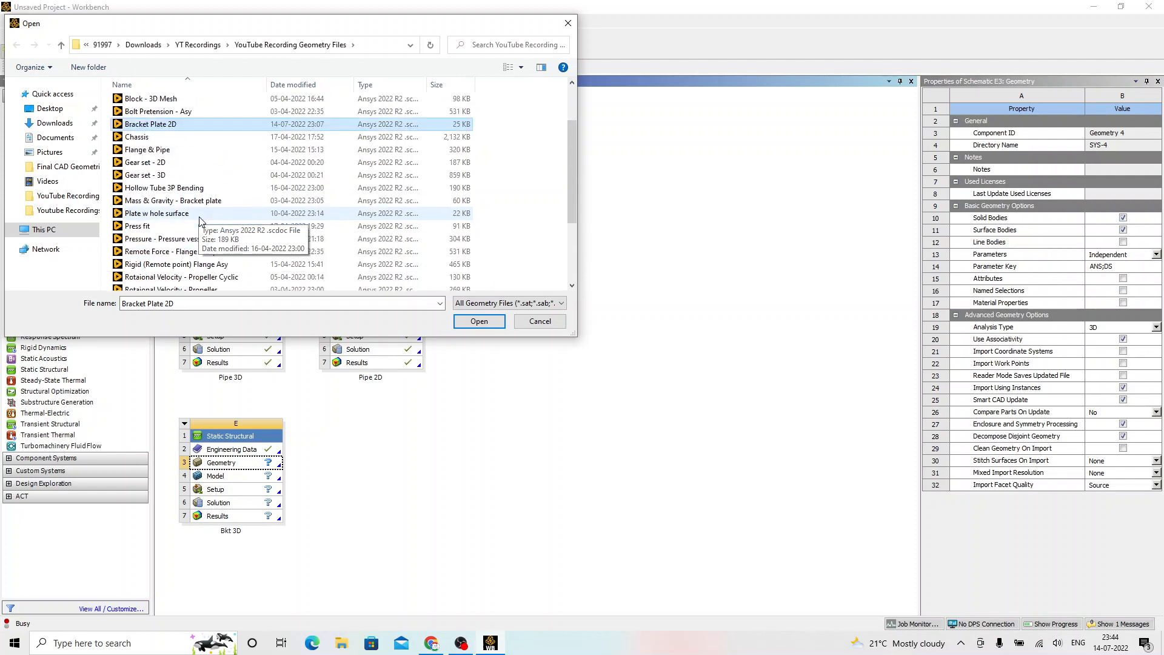
double_click(171, 108)
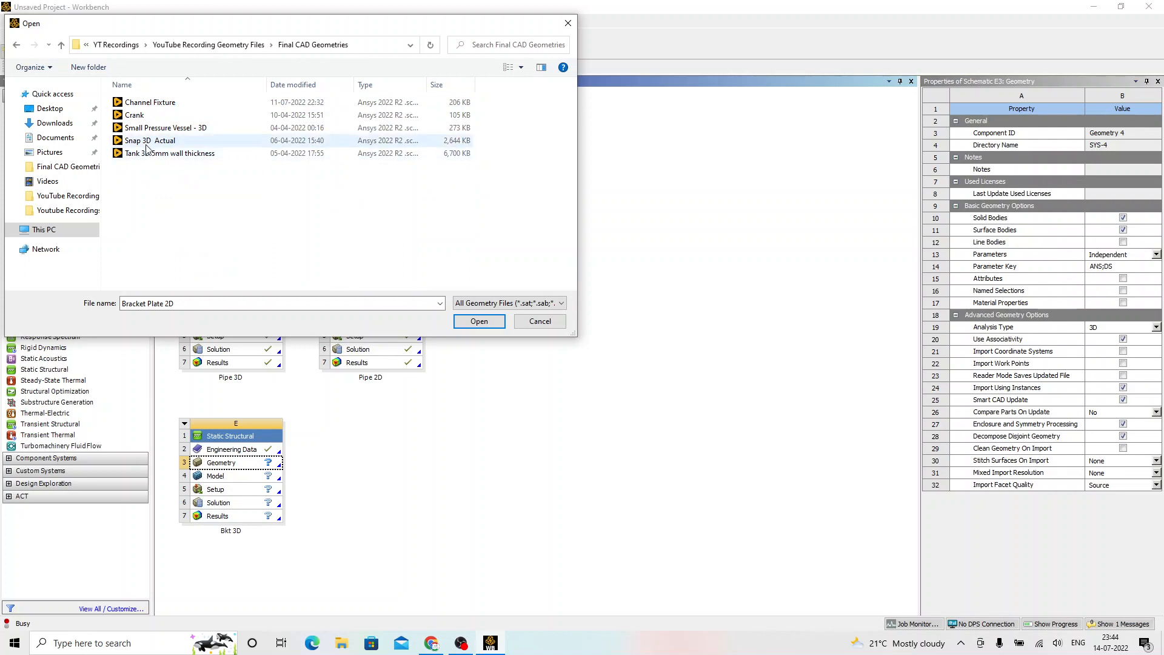
left_click(16, 45)
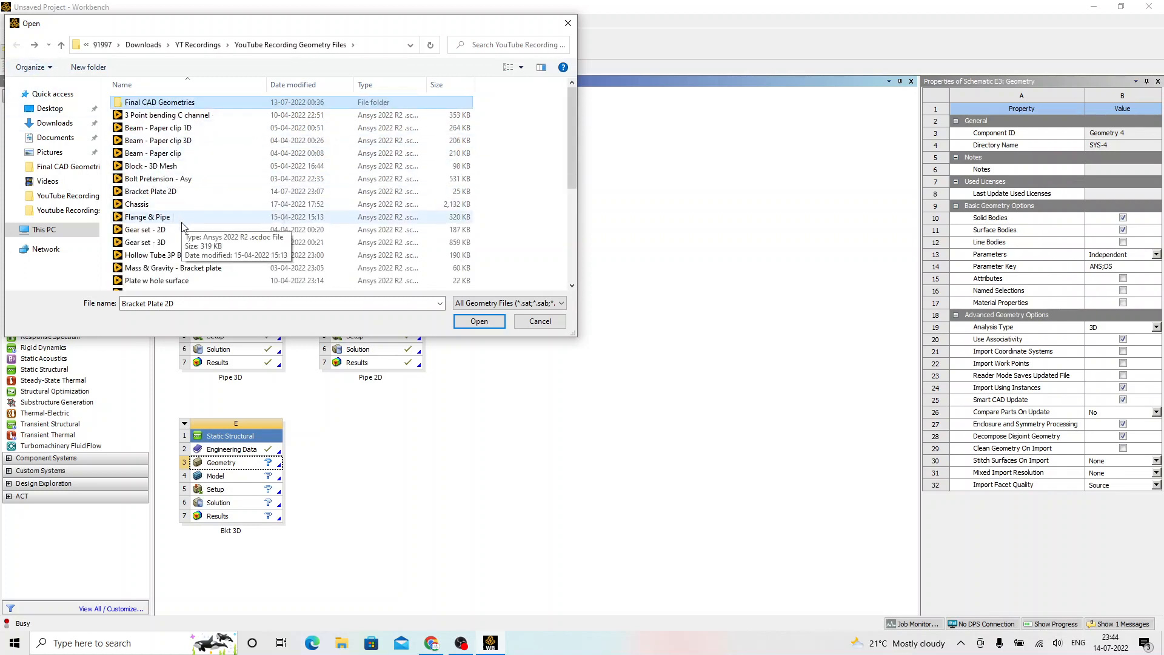
left_click(165, 193)
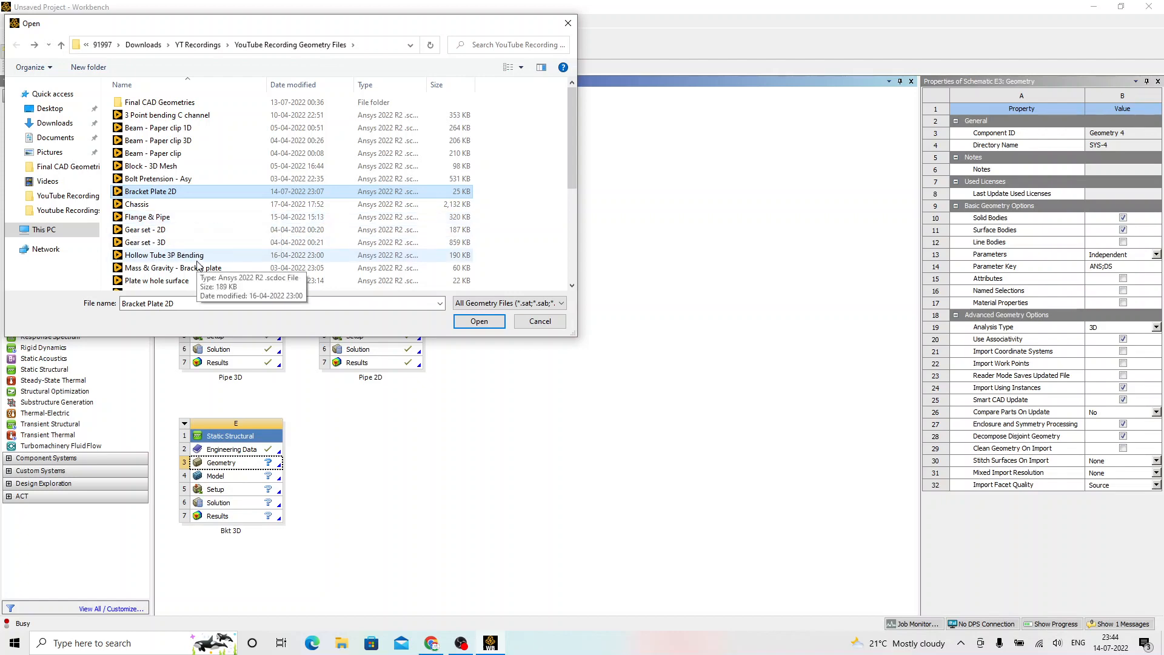
scroll(197, 265, "down", 1)
scroll(197, 265, "down", 3)
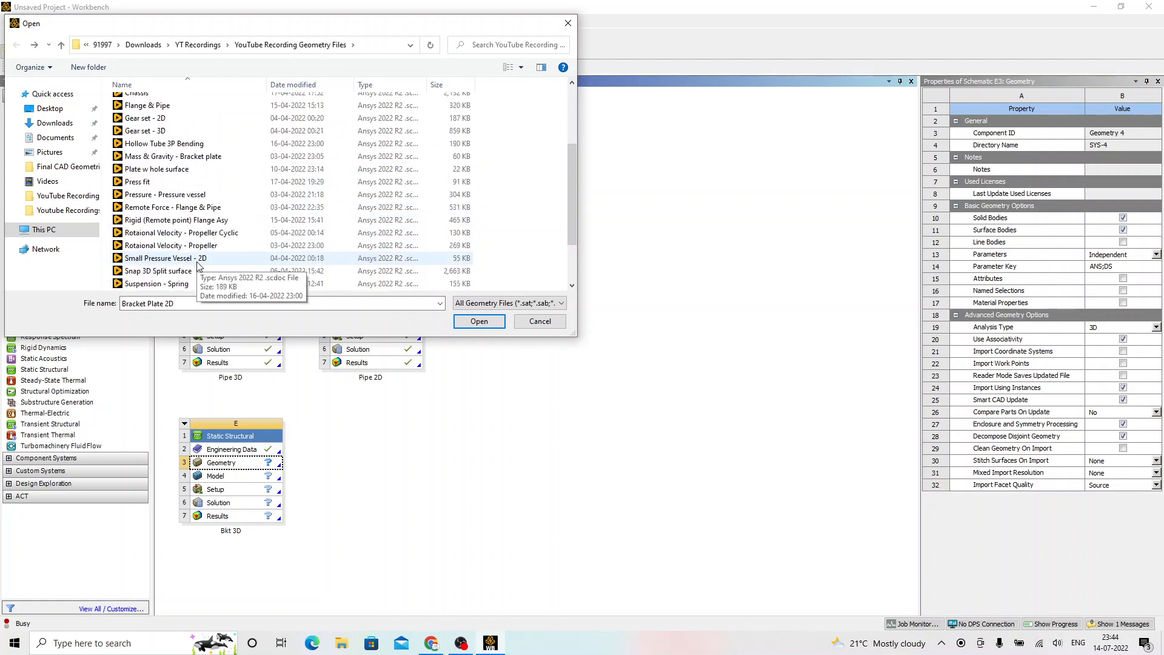
scroll(197, 265, "up", 4)
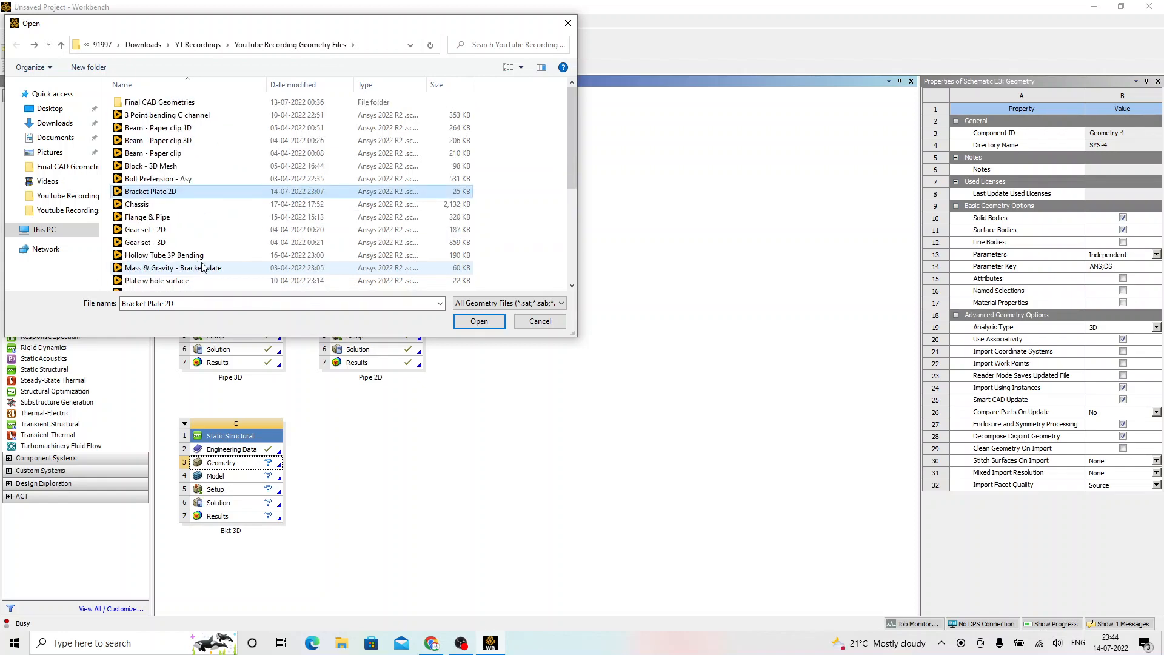
left_click(480, 321)
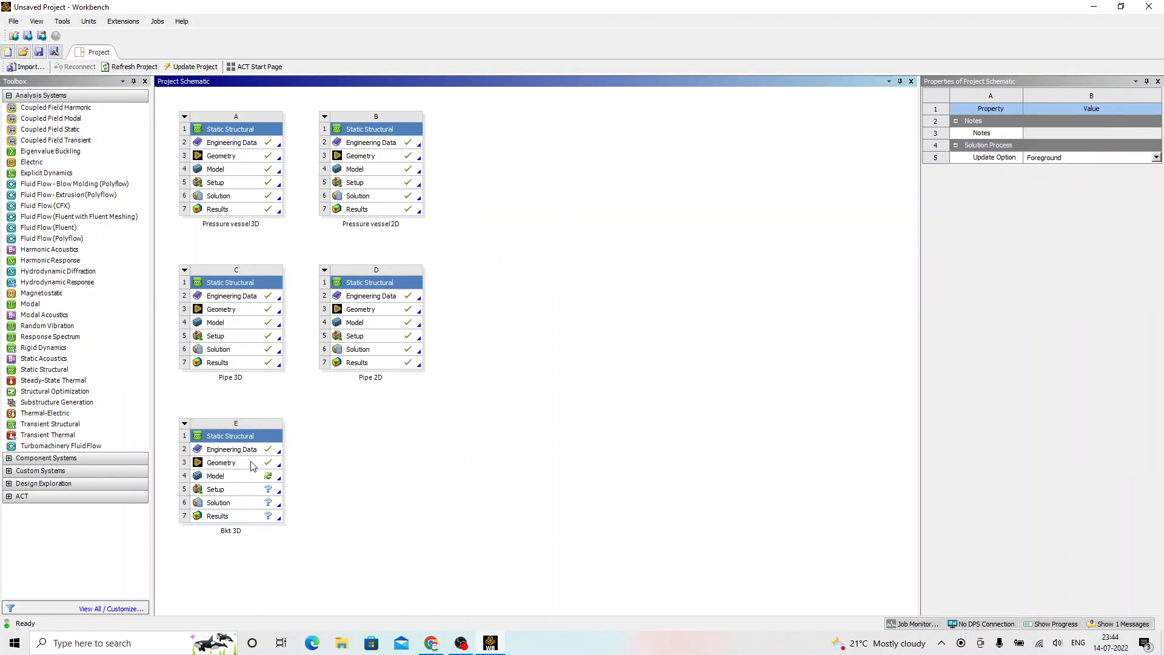
Step: Open the Bkt 3D geometry in SpaceClaim and review the Problem Statement 03 slide in Chrome while it loads
double_click(253, 464)
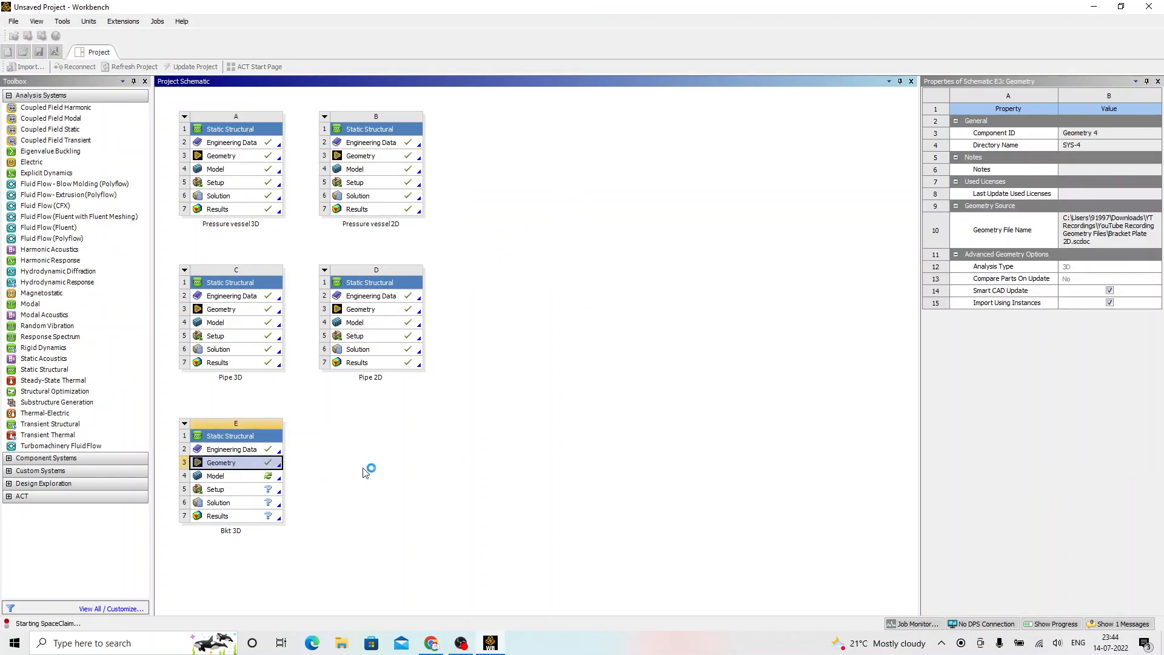
key("alt+Tab")
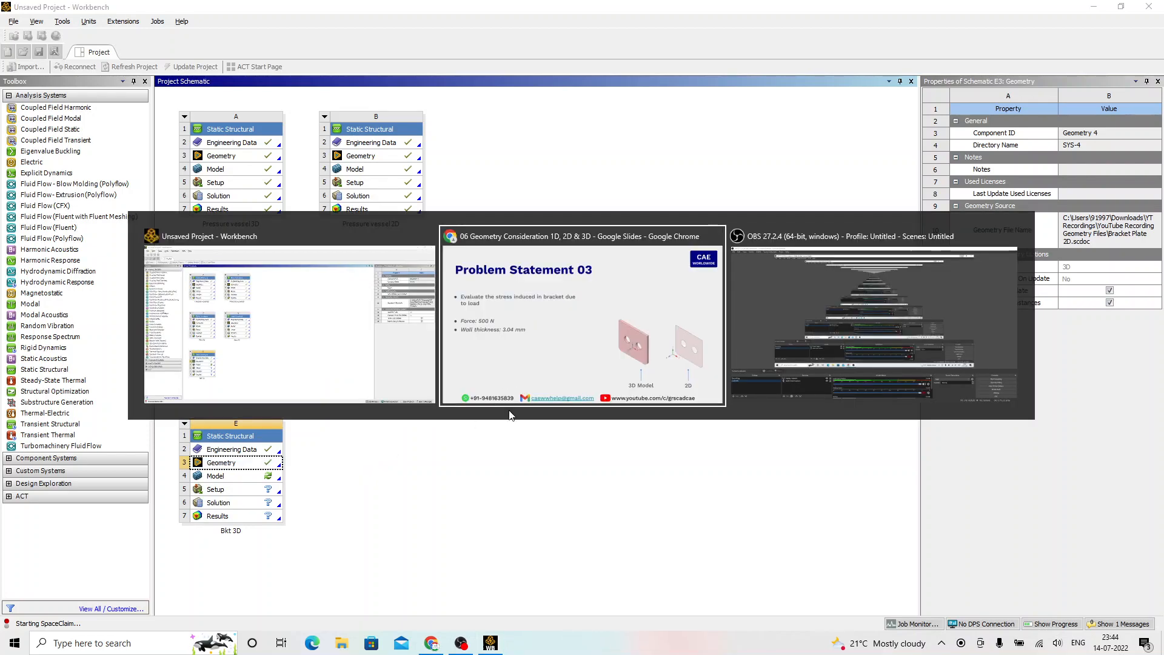
key("alt+Tab")
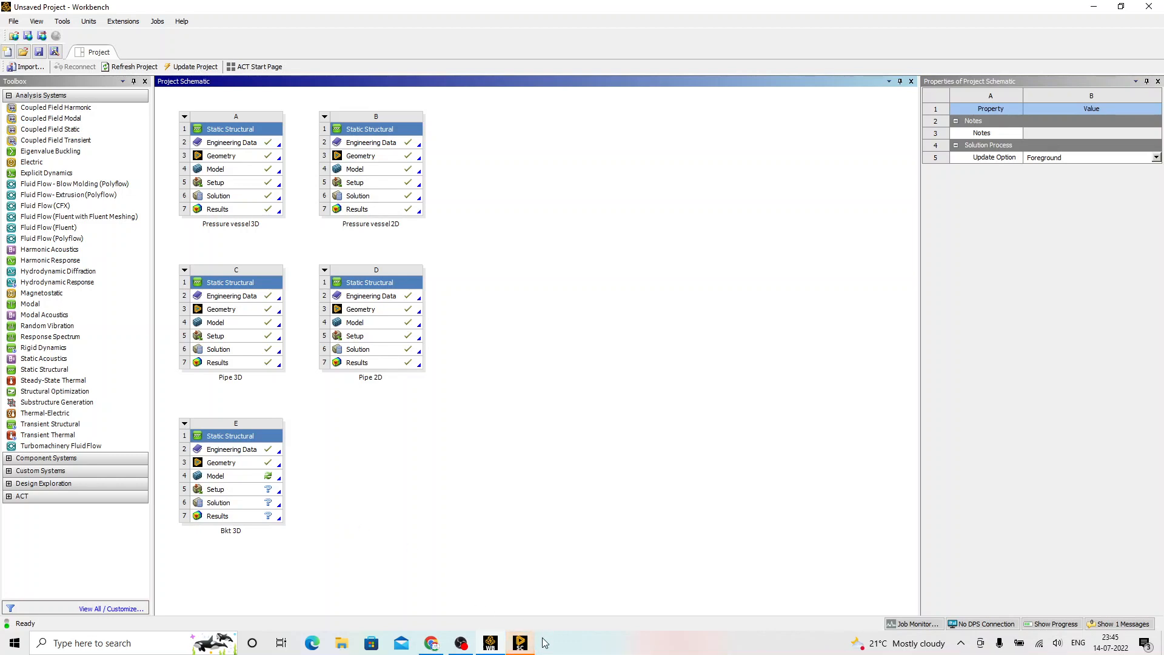
left_click(530, 648)
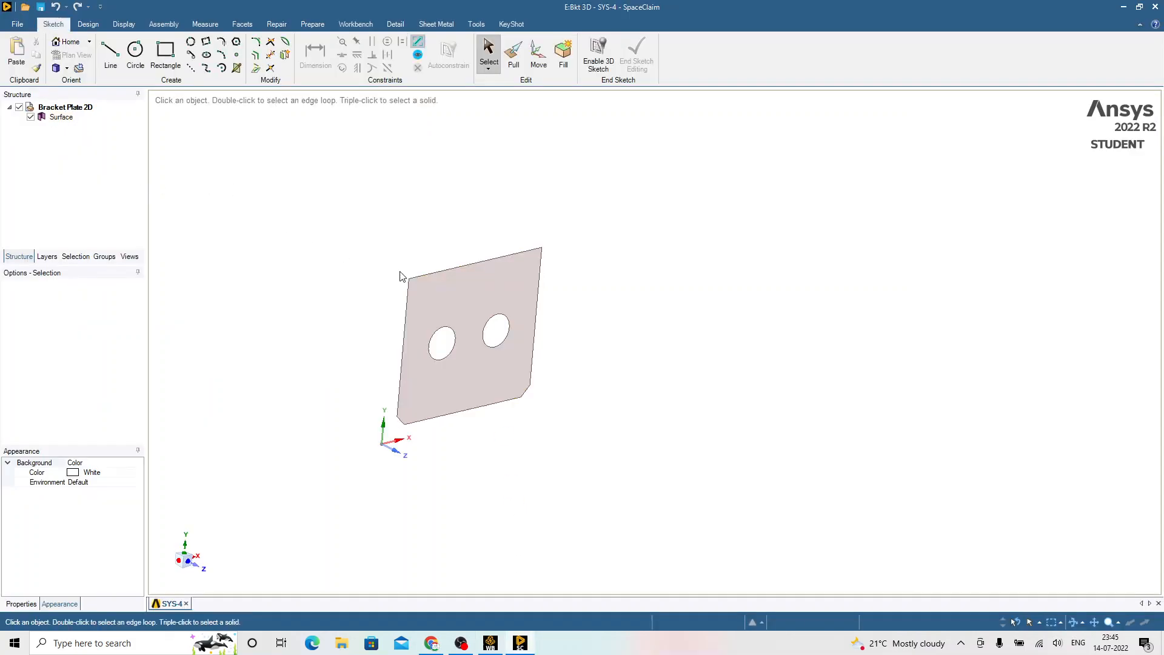
Step: Pull the bracket plate surface into a 3.04 mm thick solid, then close SpaceClaim to return to Workbench
middle_click_drag(398, 270, 396, 306)
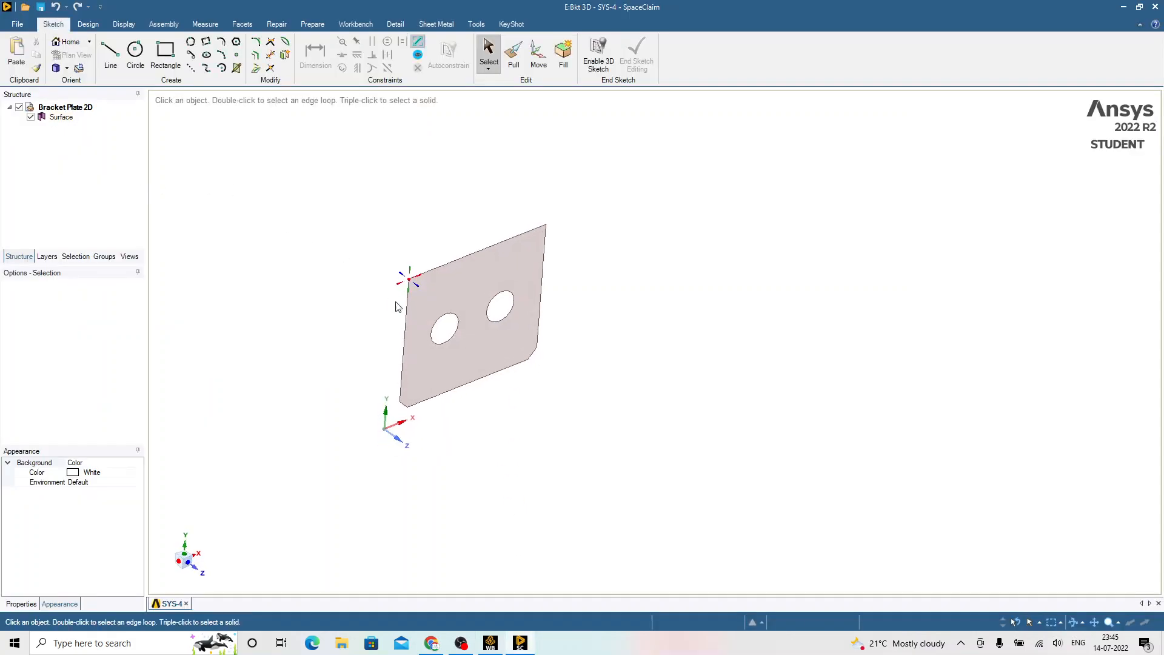
left_click(87, 24)
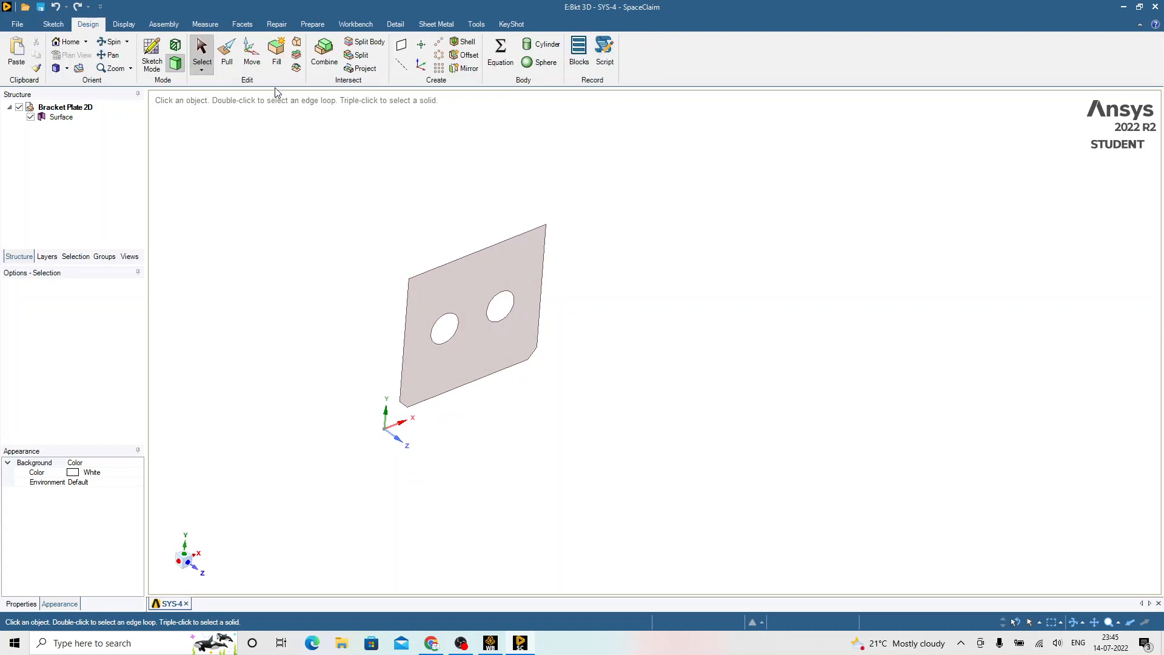
left_click(227, 56)
left_click(469, 296)
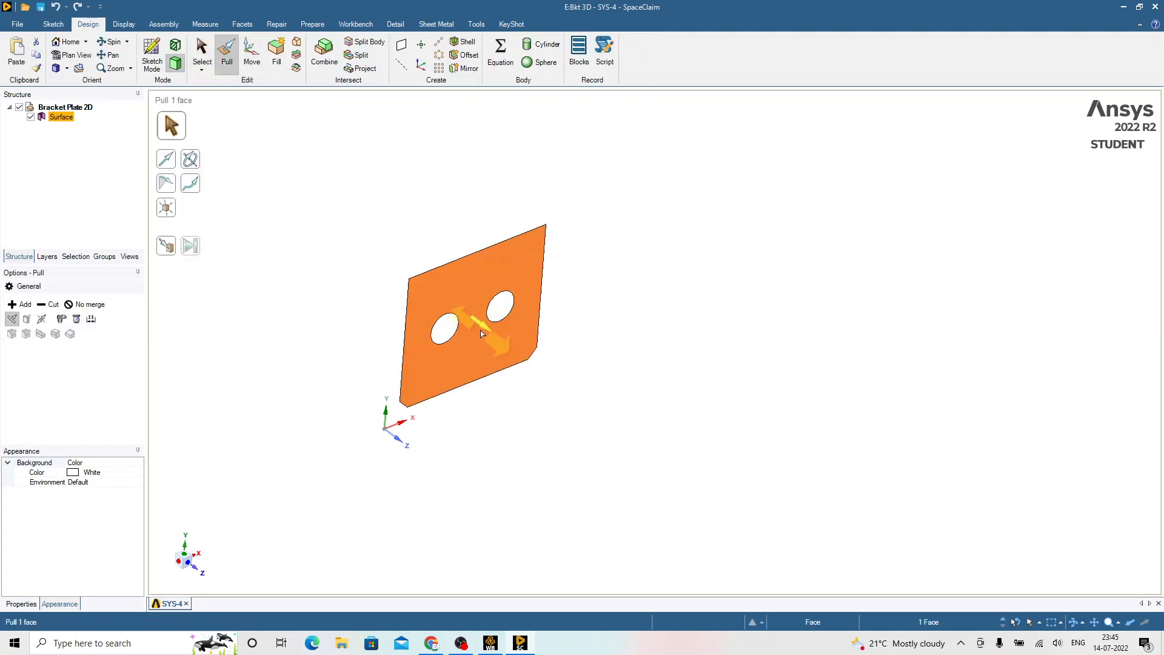
left_click_drag(481, 319, 486, 324)
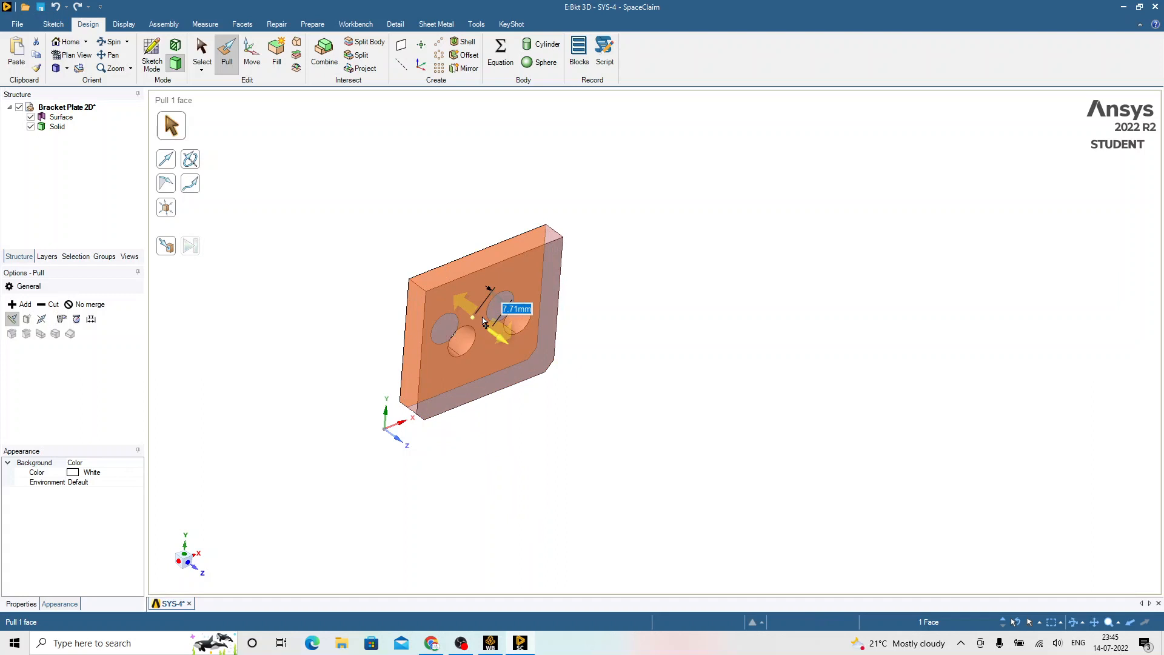
type("3")
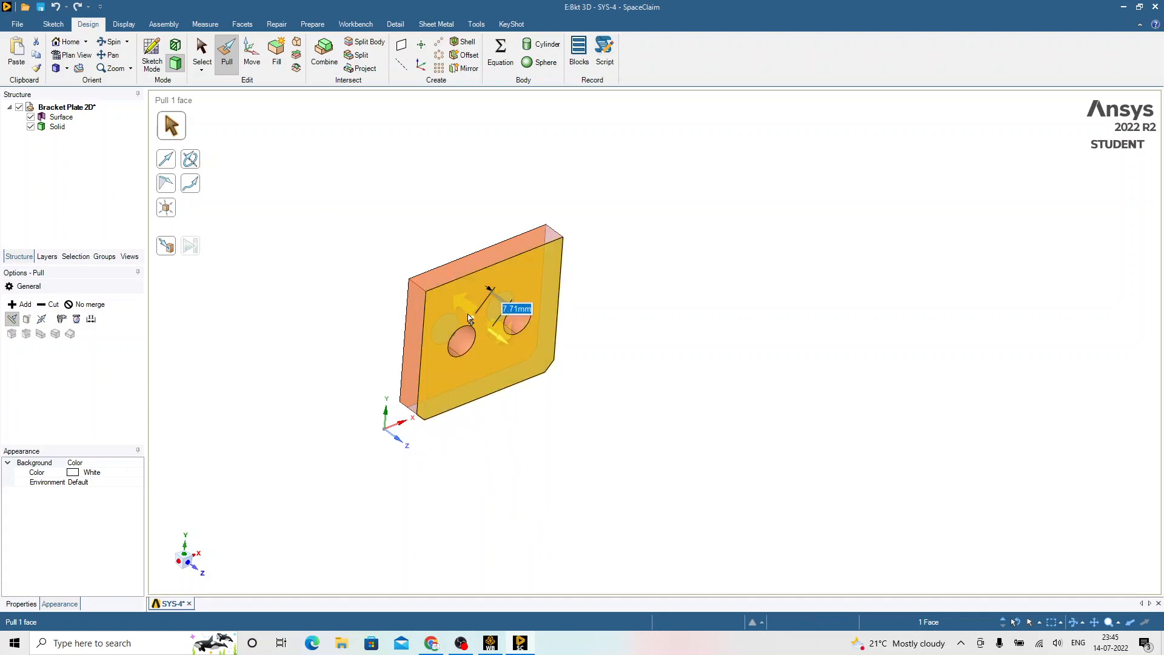
key("Return")
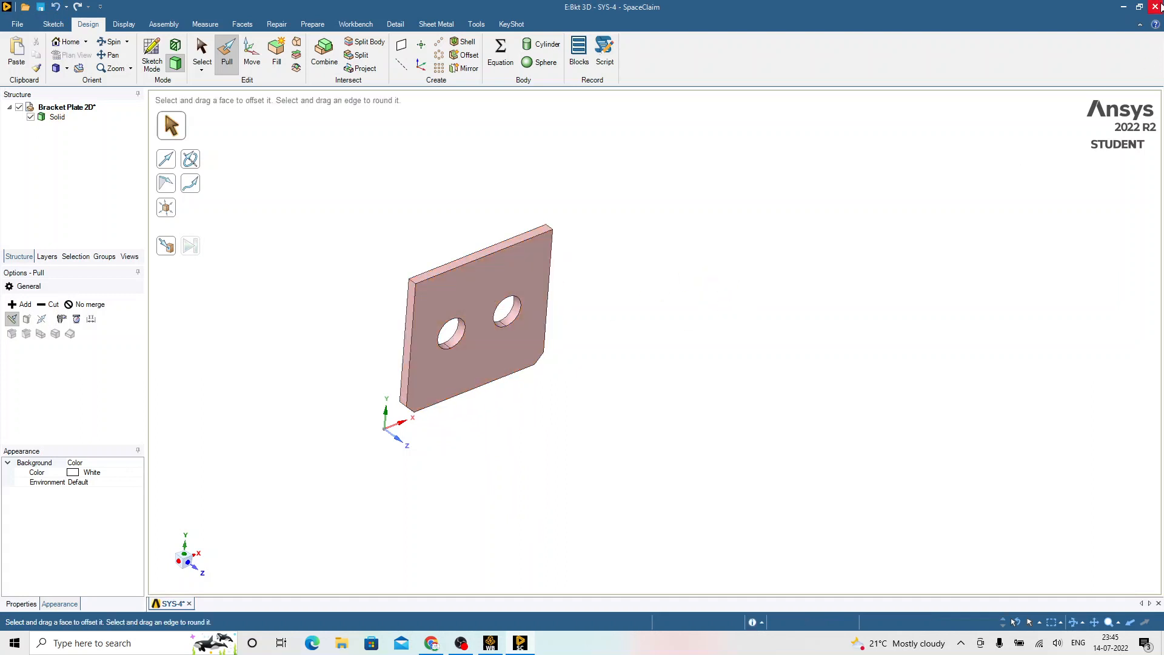
key("ctrl+s")
key("alt+F4")
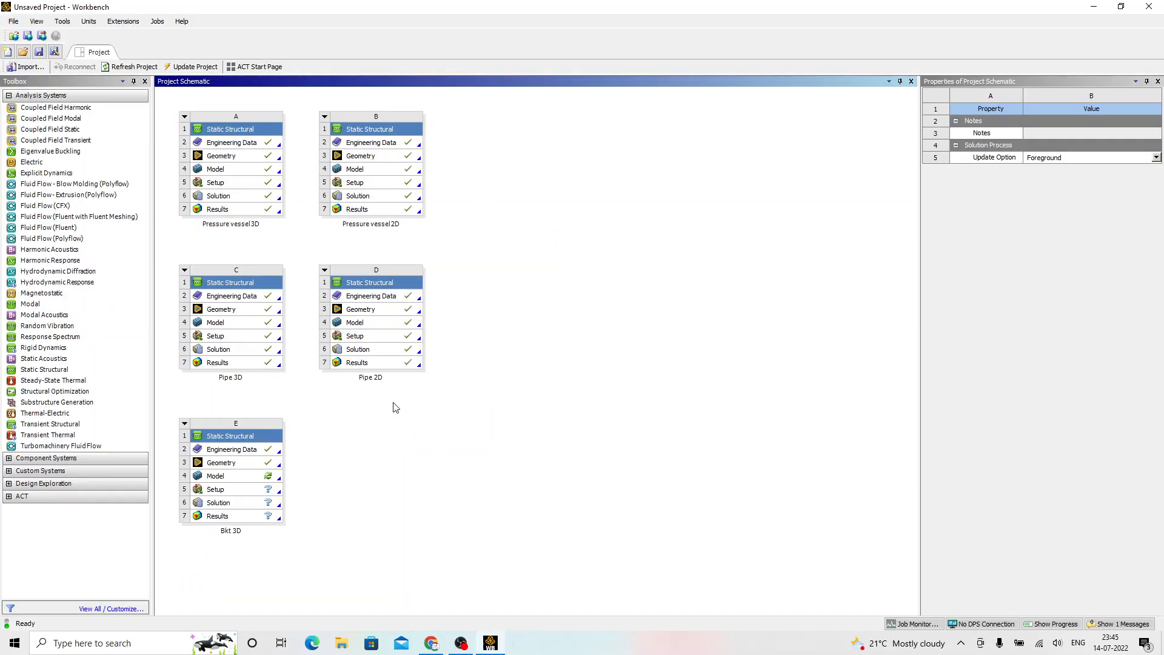
Step: Open the Bkt 3D model in Mechanical, maximize its window and generate the mesh with default settings
double_click(221, 477)
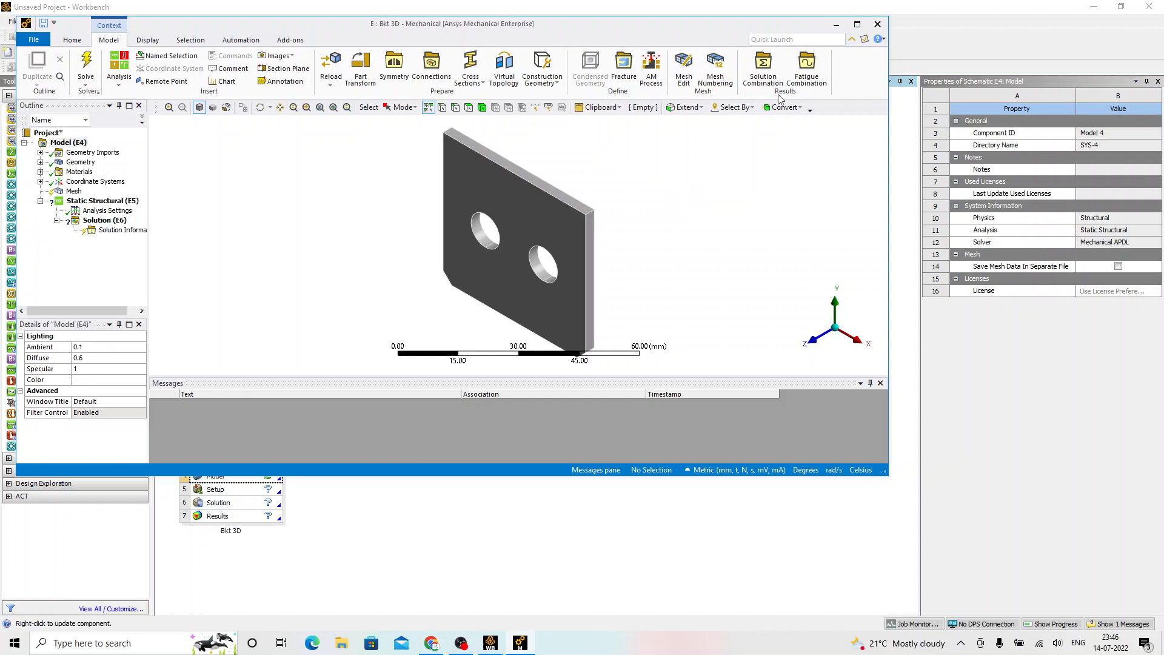
left_click(857, 23)
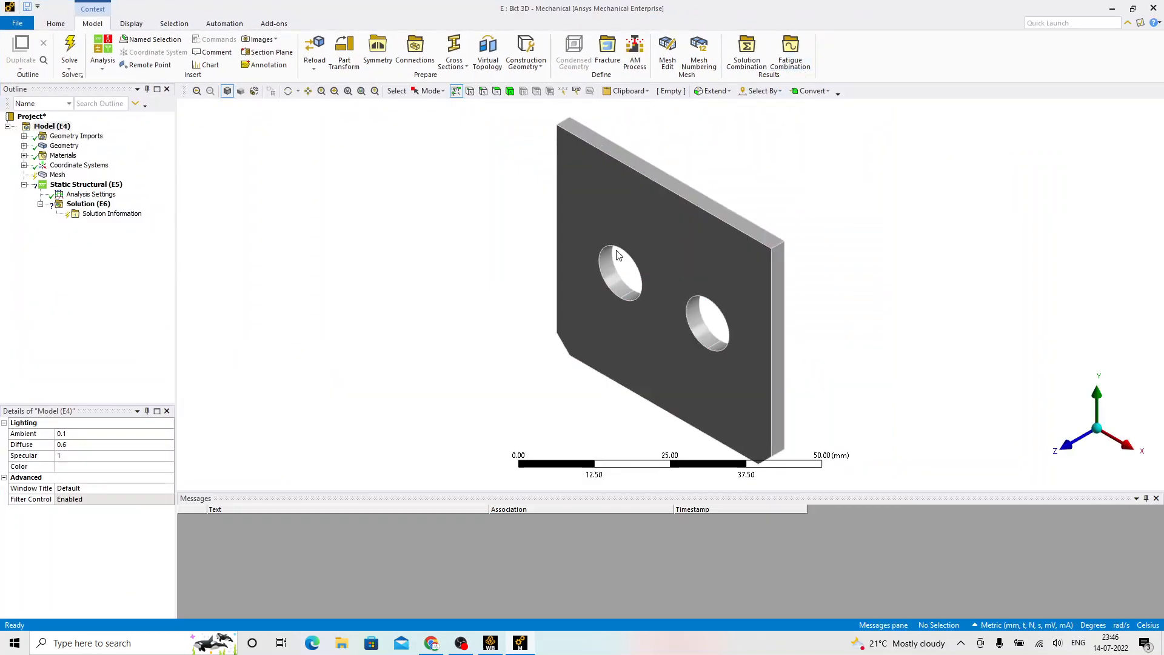
middle_click_drag(649, 320, 531, 302, "ctrl")
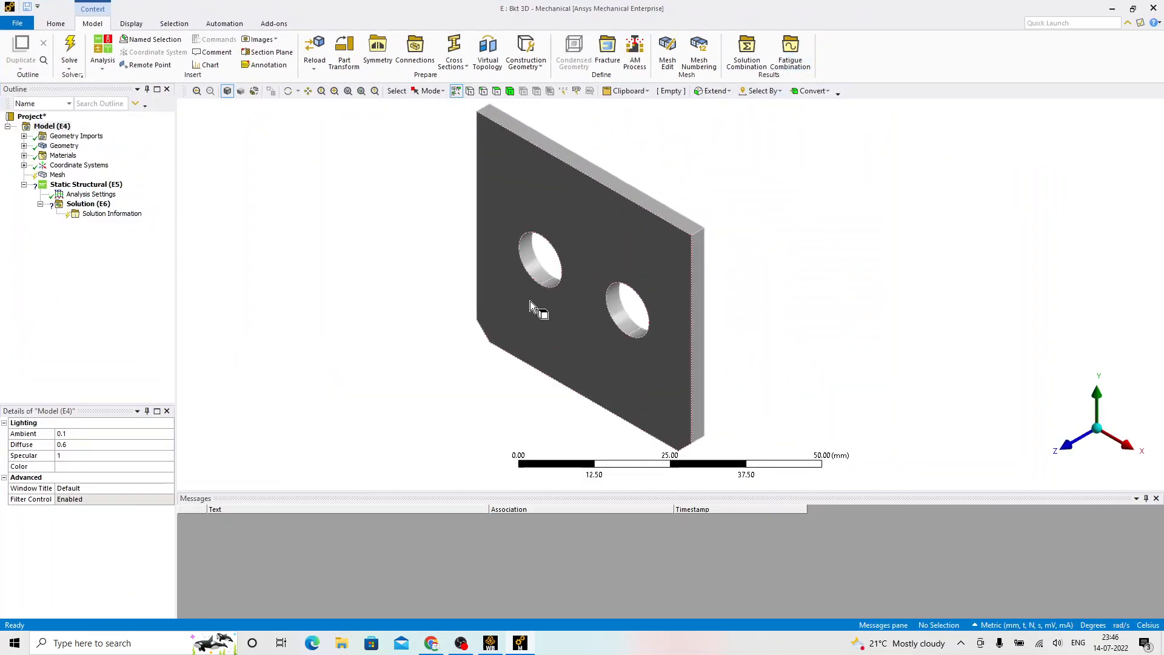
left_click(57, 174)
right_click(57, 174)
left_click(95, 211)
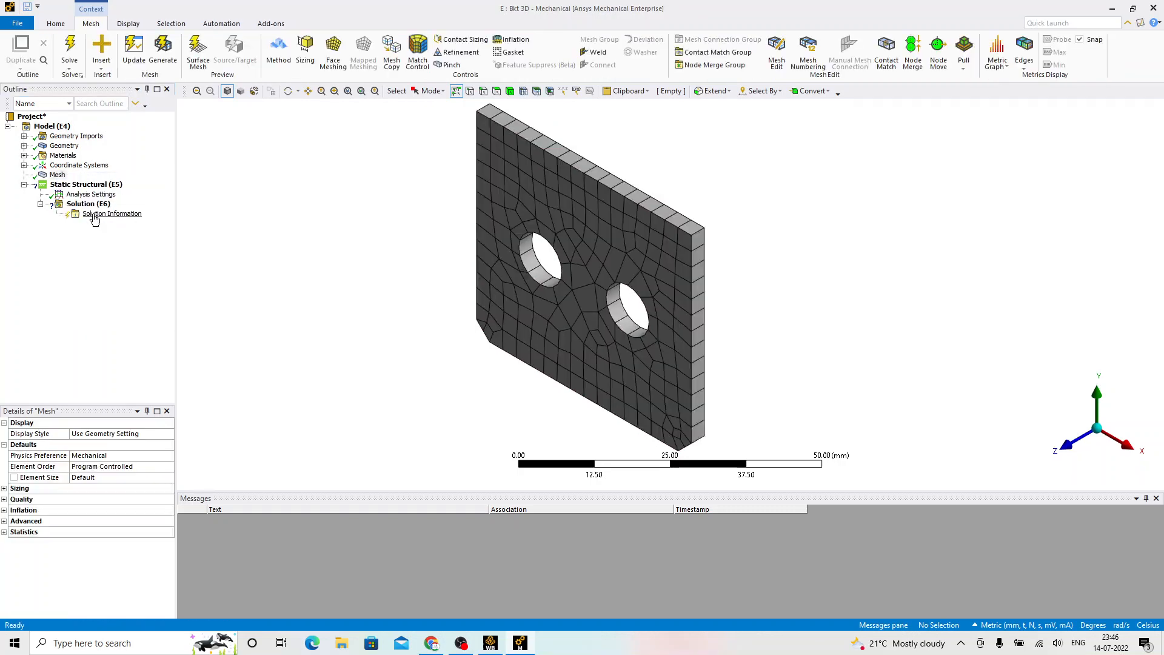
Step: Insert a force in the static structural analysis and scope it to the plate's bottom edge face between the chamfers
middle_click_drag(482, 282, 637, 271)
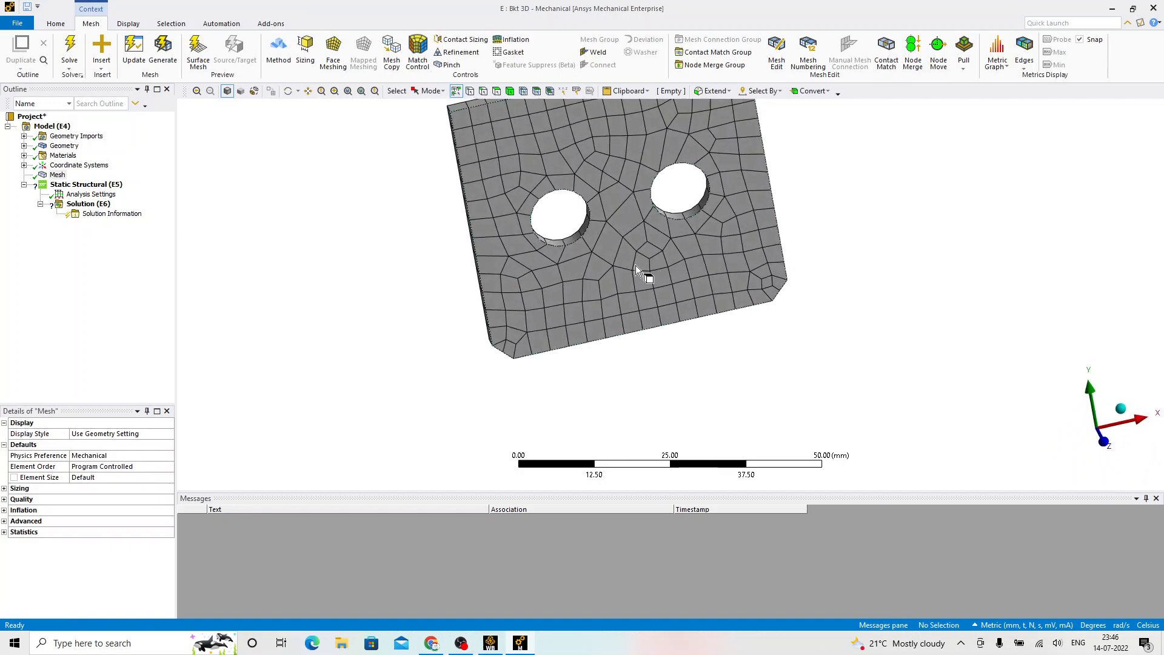
left_click(91, 184)
right_click(96, 186)
mouse_move(150, 200)
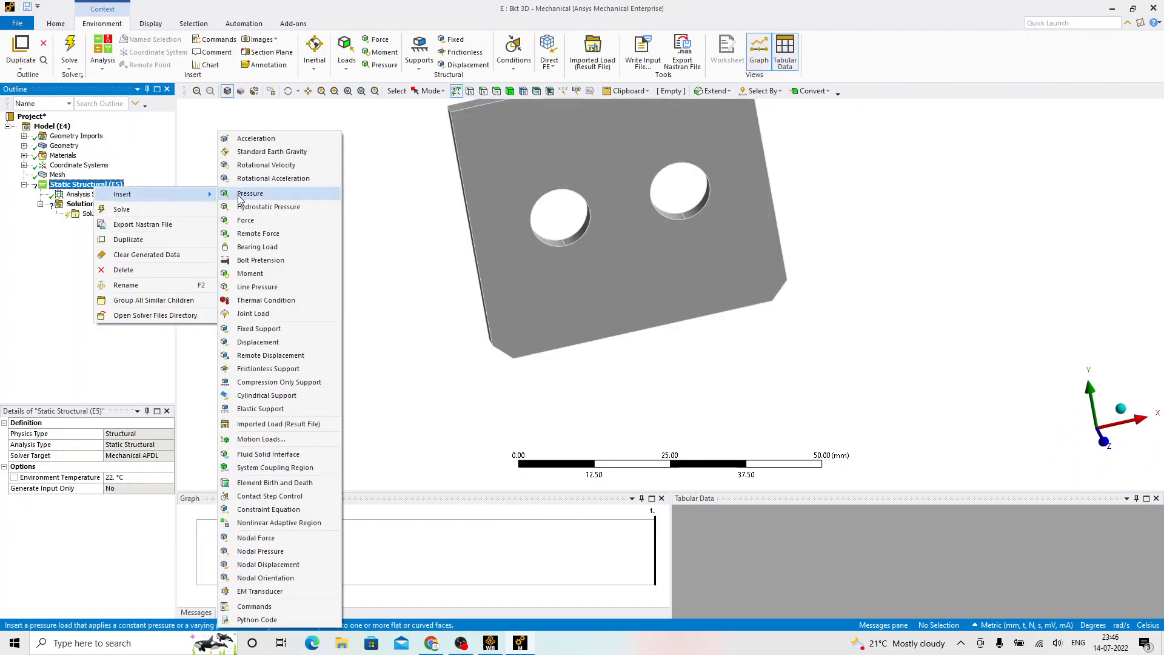
left_click(264, 226)
middle_click_drag(553, 318, 585, 334)
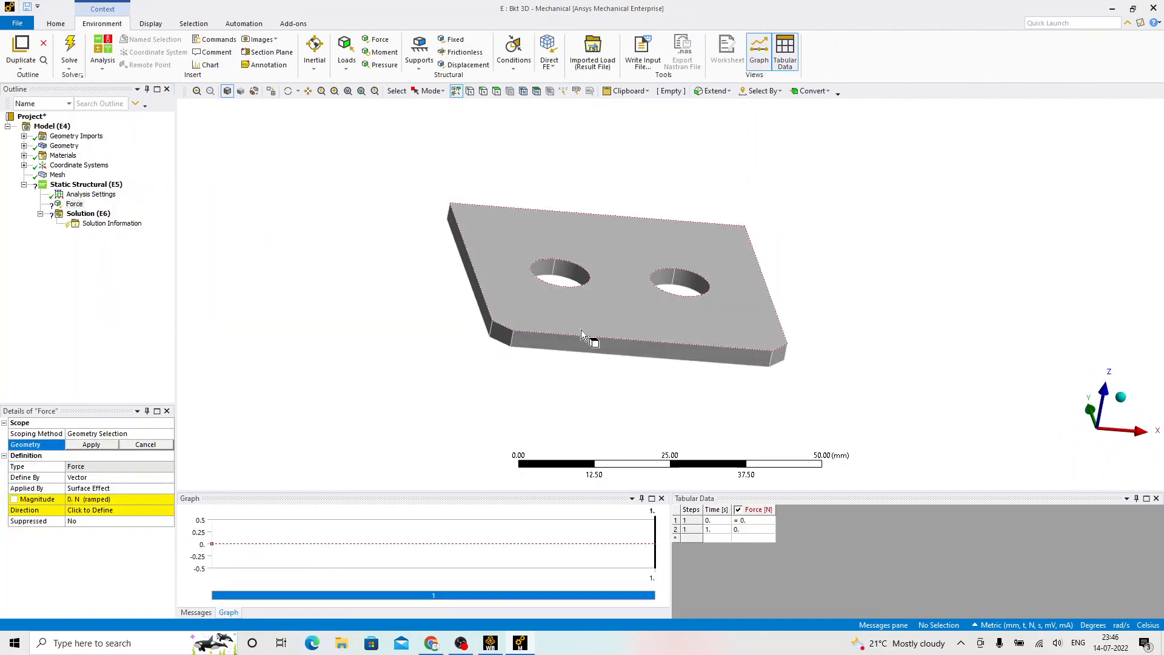
left_click(580, 335)
left_click(91, 445)
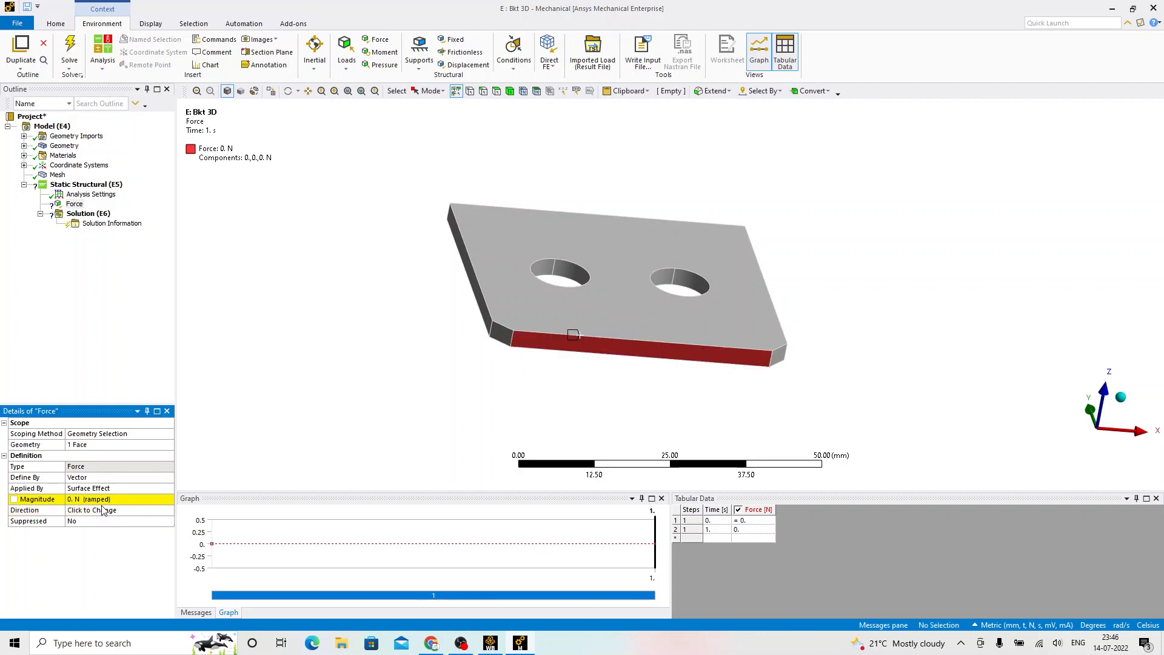
Step: Define the force by components and set its Y component to -500 N
left_click(162, 479)
left_click(168, 477)
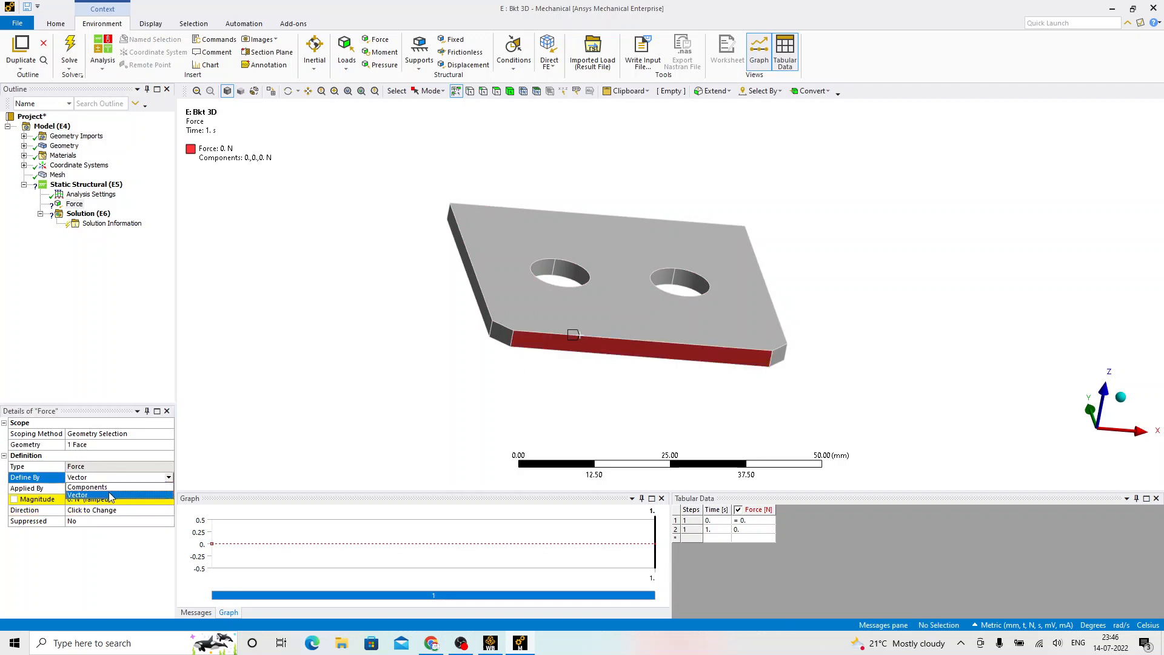
left_click(91, 499)
middle_click_drag(408, 290, 546, 293)
left_click(85, 521)
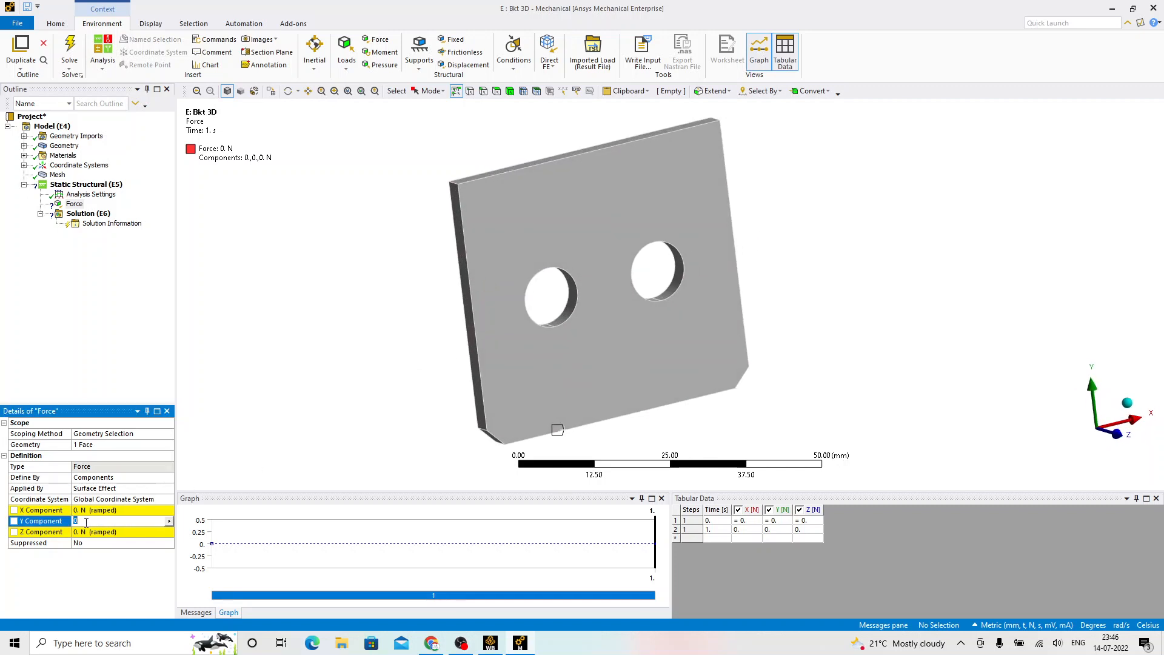
type("-500")
key("Return")
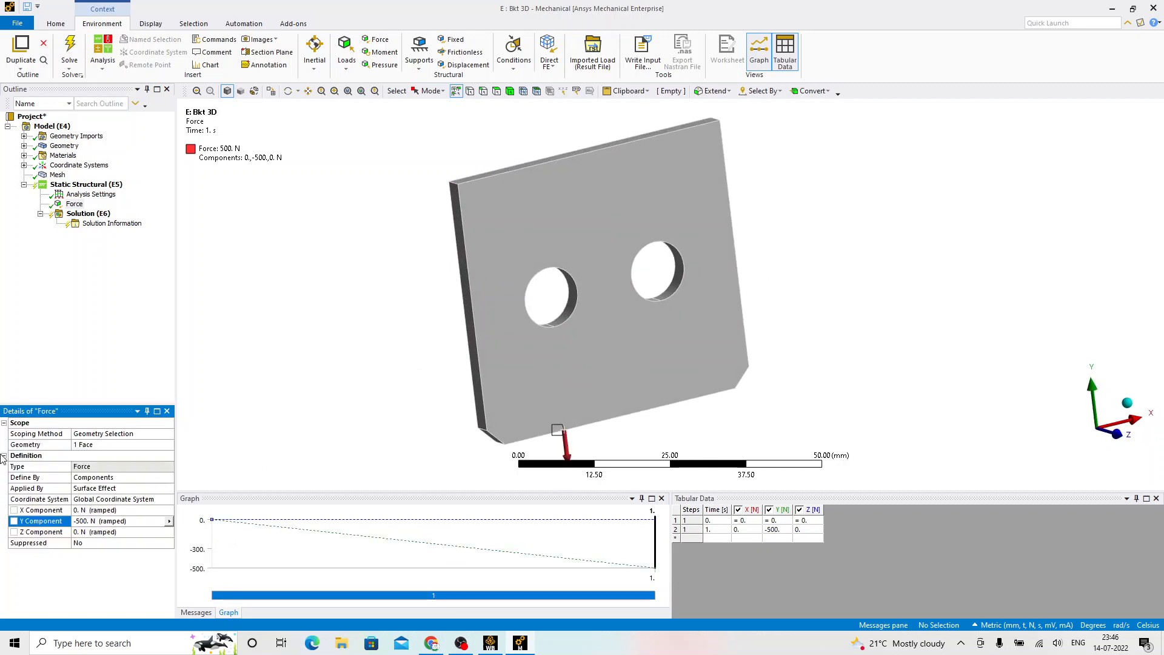
Step: Add a fixed support on the plate's top edge face
right_click(89, 185)
mouse_move(151, 191)
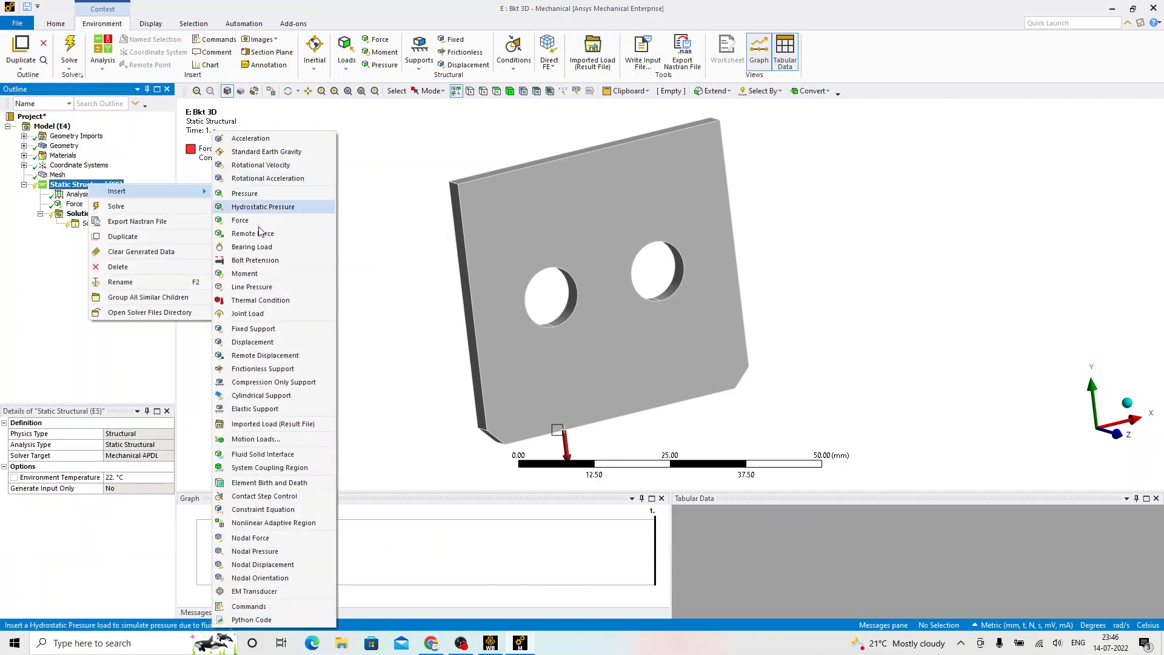
left_click(271, 329)
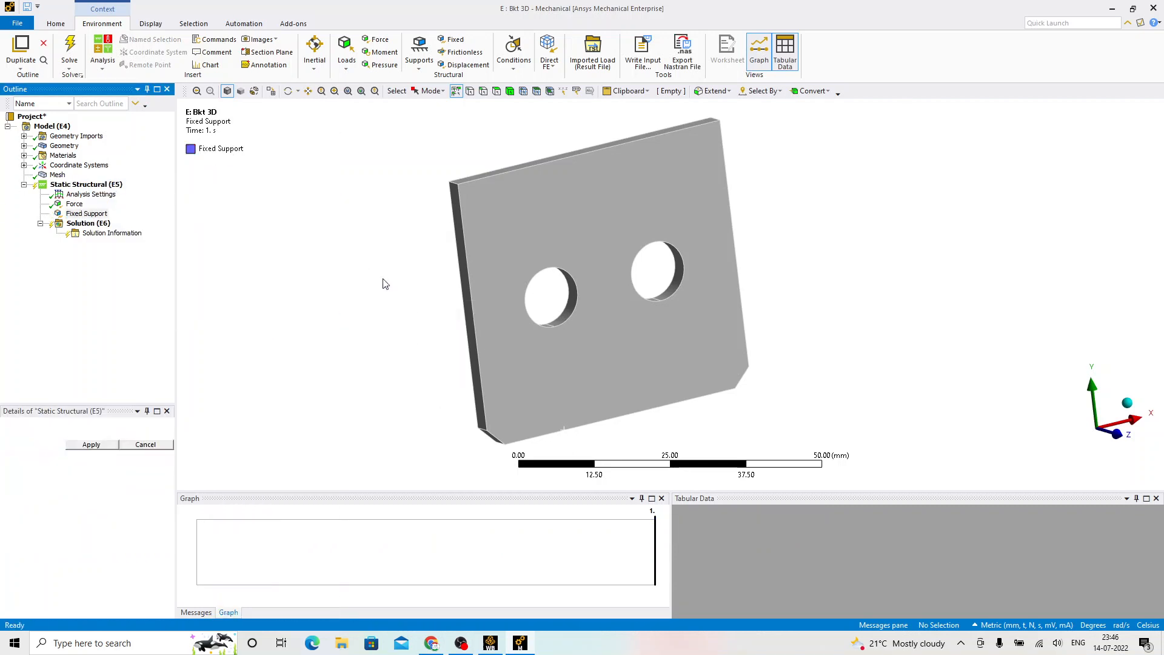
middle_click_drag(382, 283, 527, 203)
left_click(495, 174)
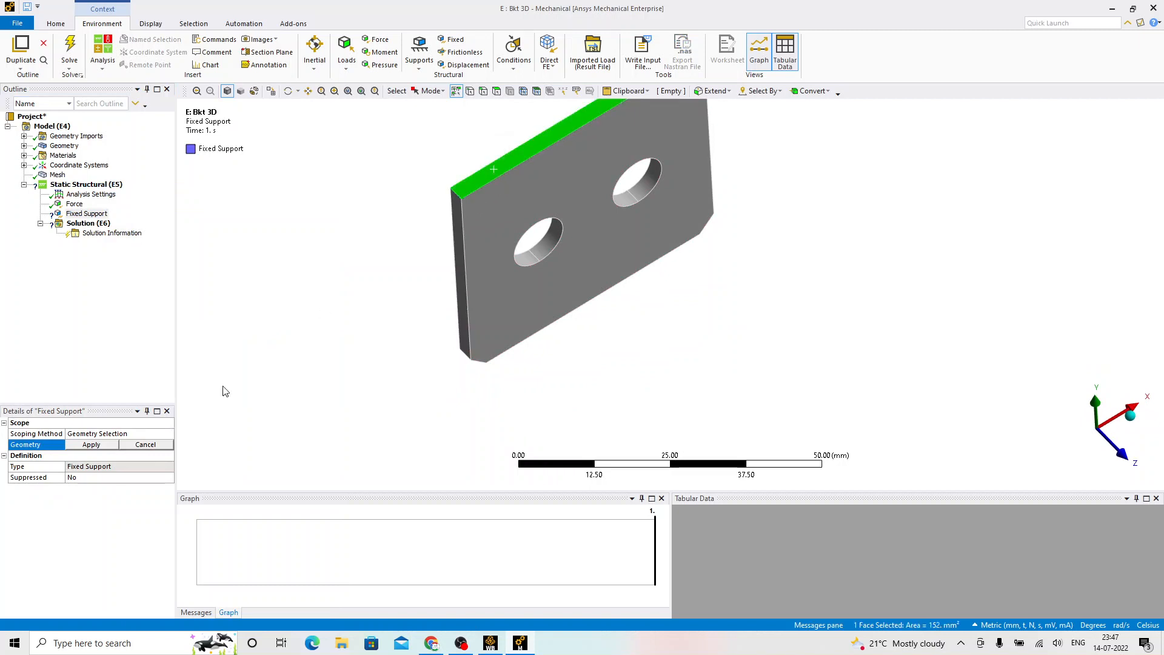
left_click(91, 445)
Step: Insert total deformation and equivalent stress results in the Bkt 3D solution
left_click(88, 224)
right_click(91, 223)
mouse_move(134, 233)
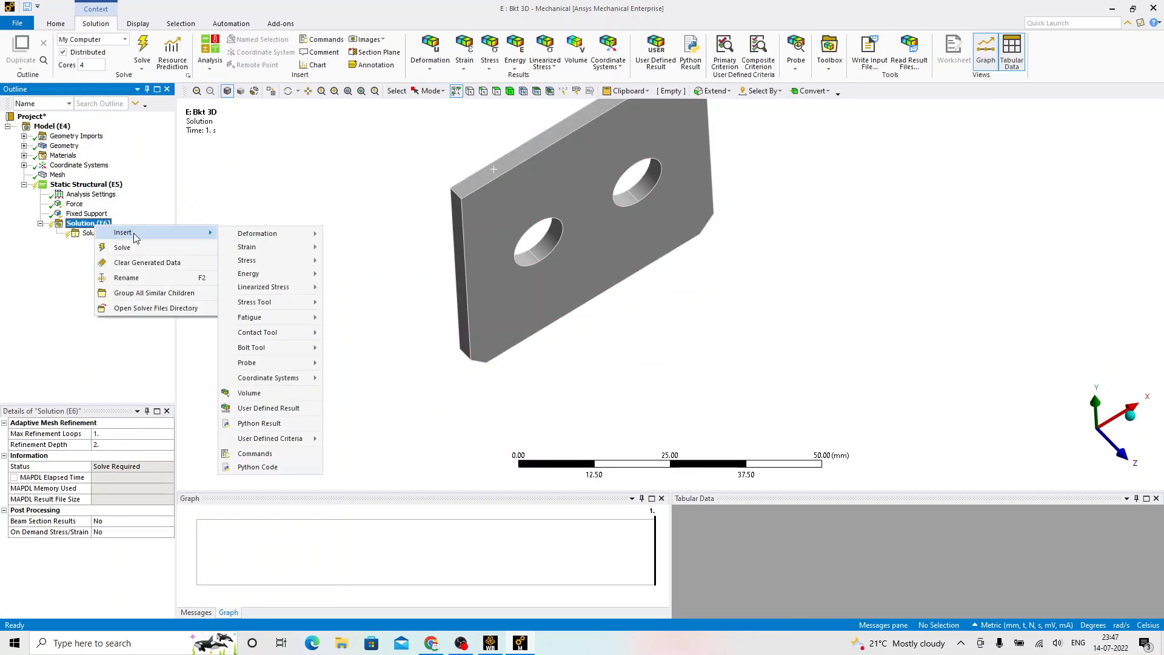
mouse_move(286, 233)
left_click(358, 236)
right_click(97, 224)
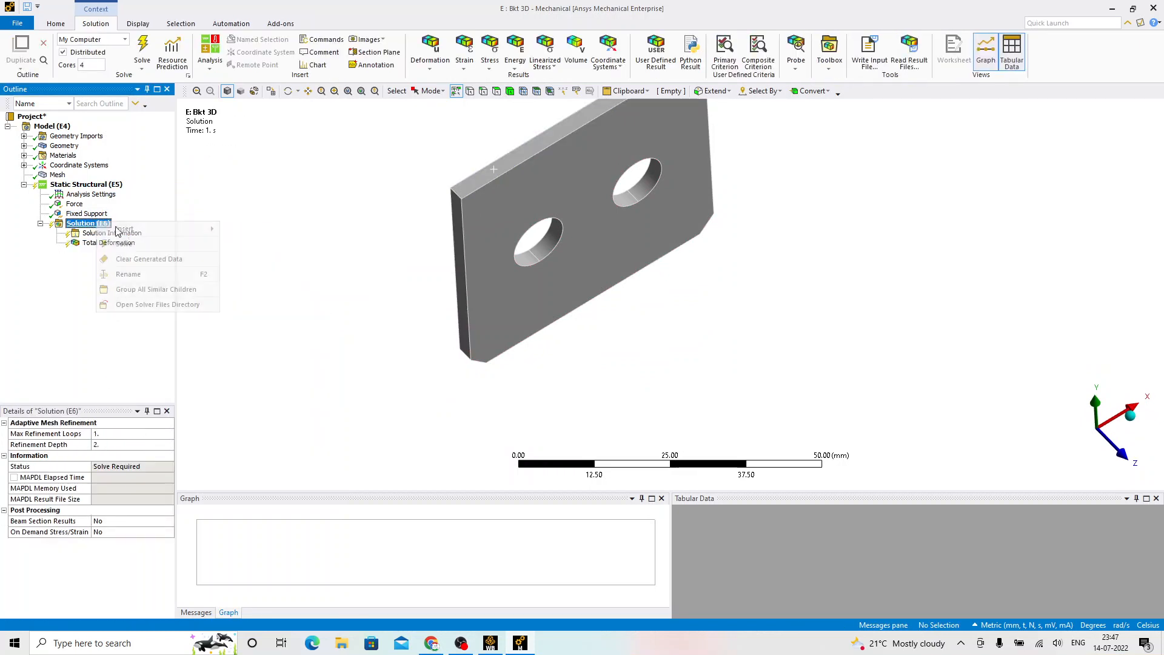
mouse_move(133, 229)
mouse_move(282, 256)
left_click(385, 257)
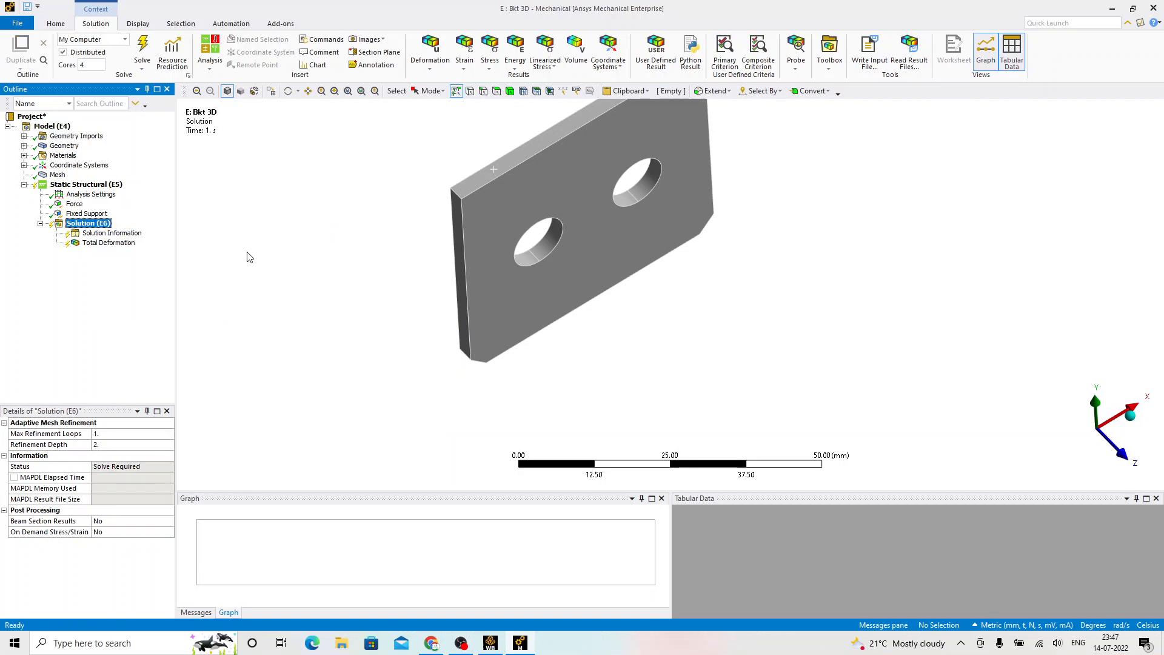
Step: Solve the Bkt 3D analysis and display its total deformation result
right_click(91, 224)
left_click(115, 249)
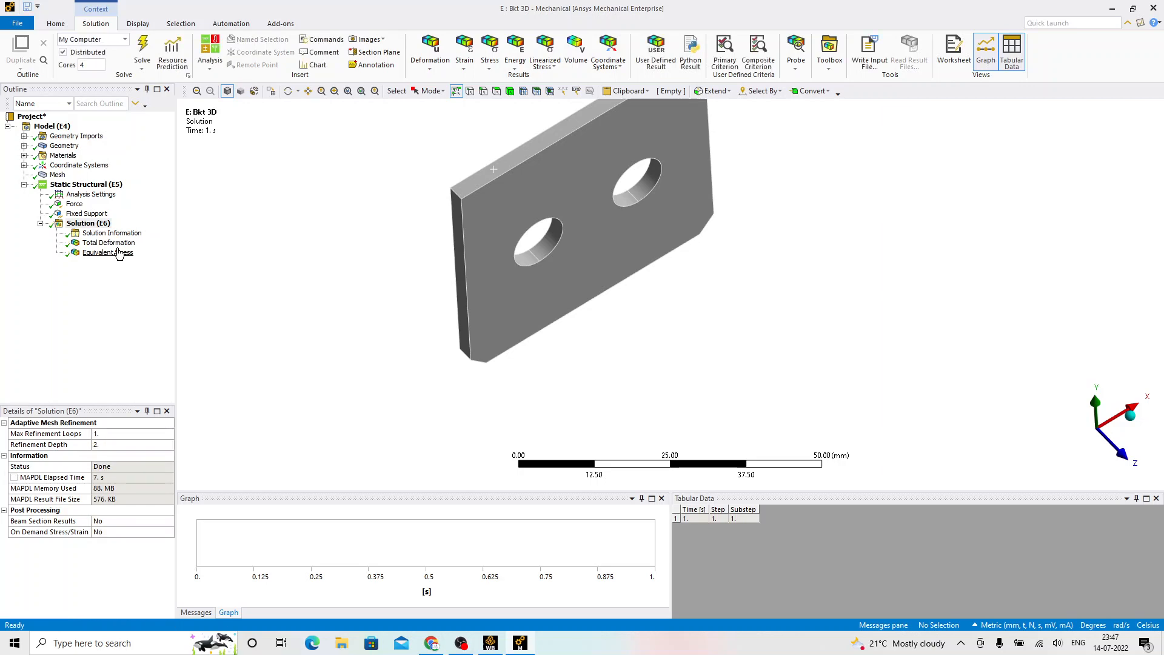
left_click(109, 243)
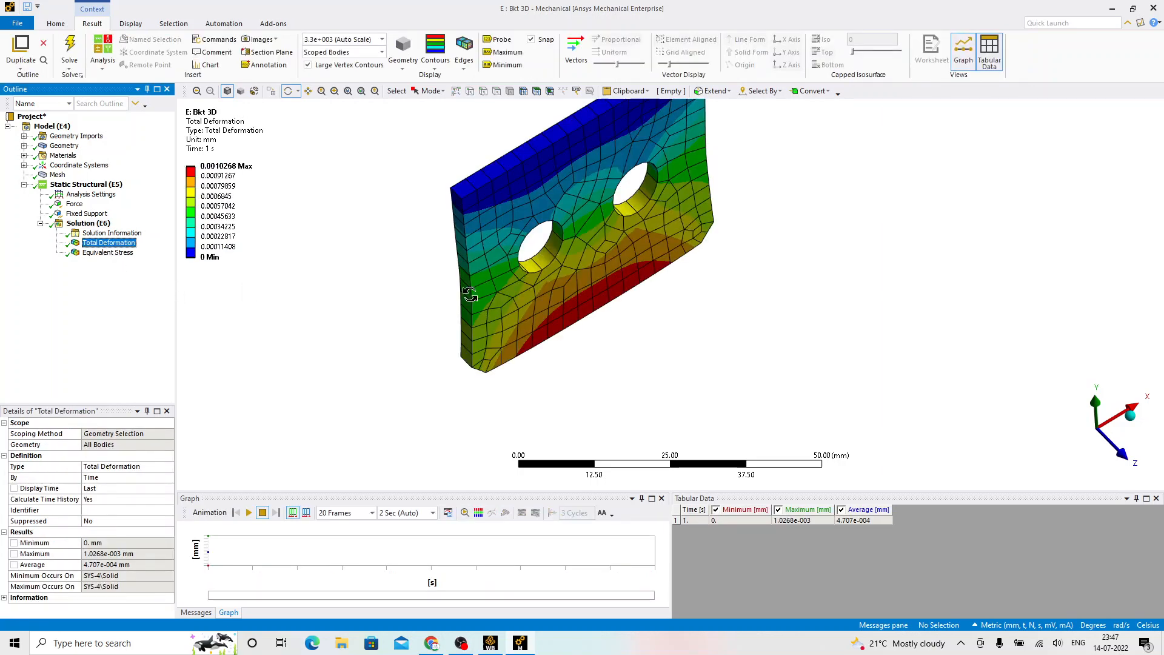
left_click_drag(514, 264, 437, 241)
Step: Display the equivalent stress result of Bkt 3D, animate it and view the plate isometrically
left_click(108, 252)
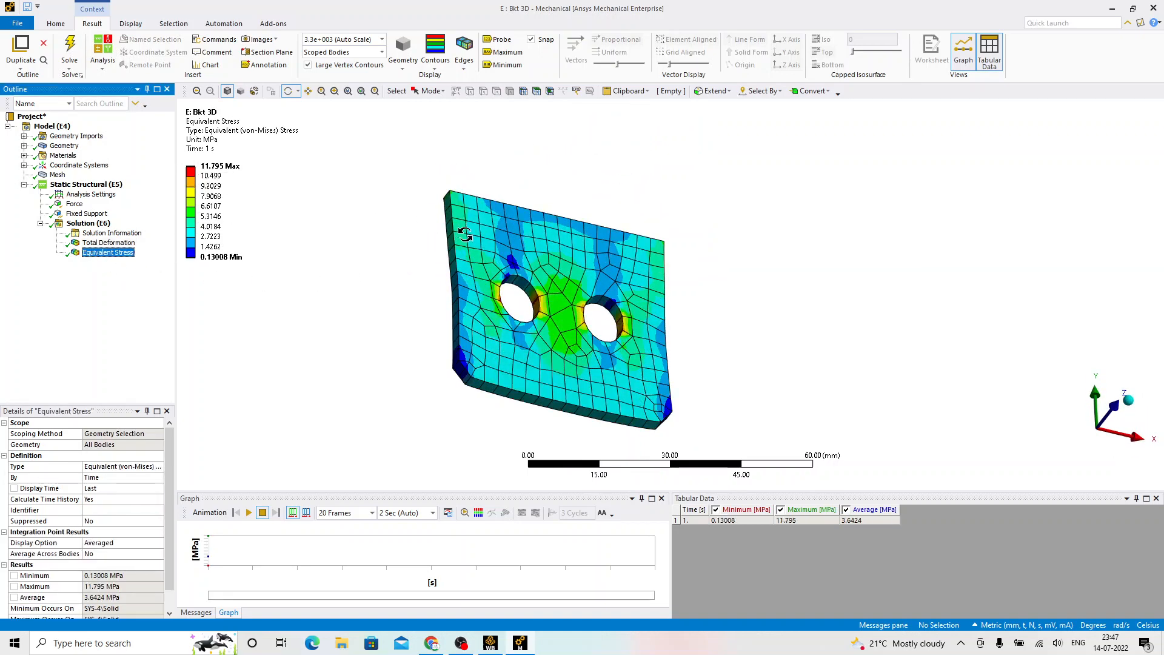
left_click_drag(488, 227, 500, 291)
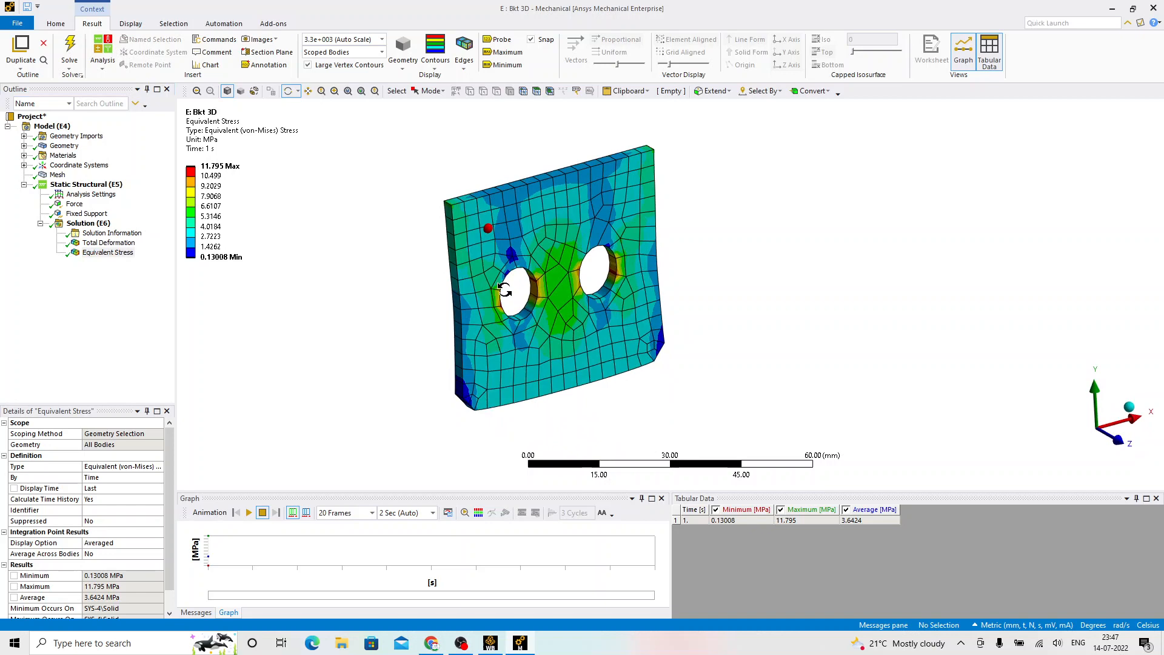
left_click(248, 513)
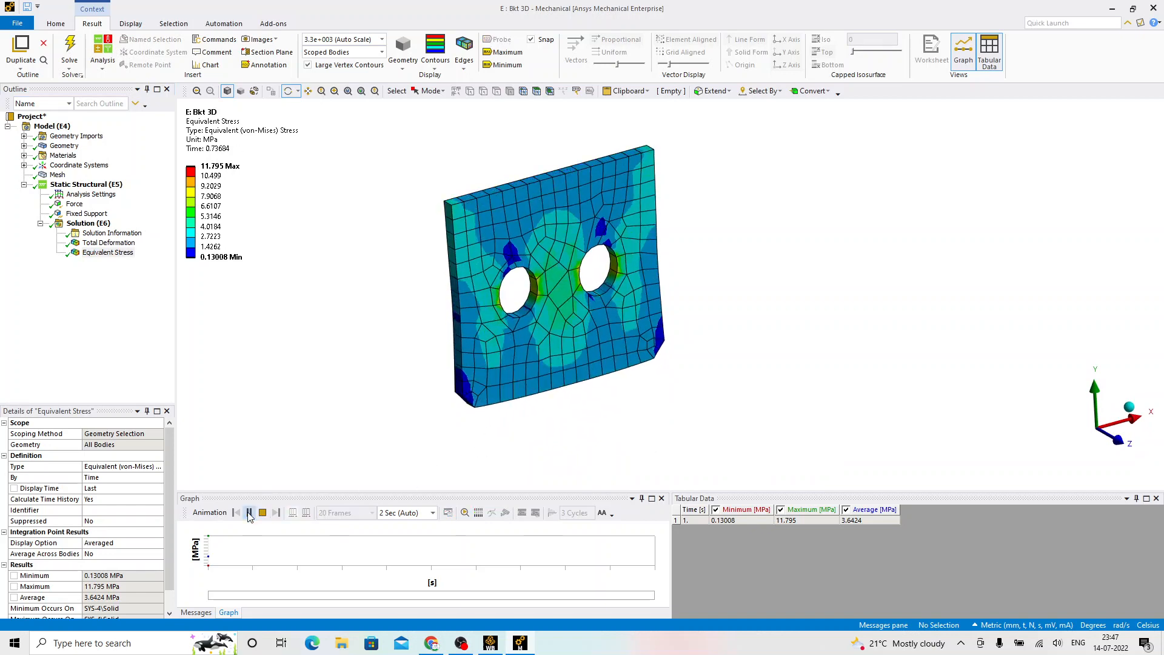
right_click(782, 235)
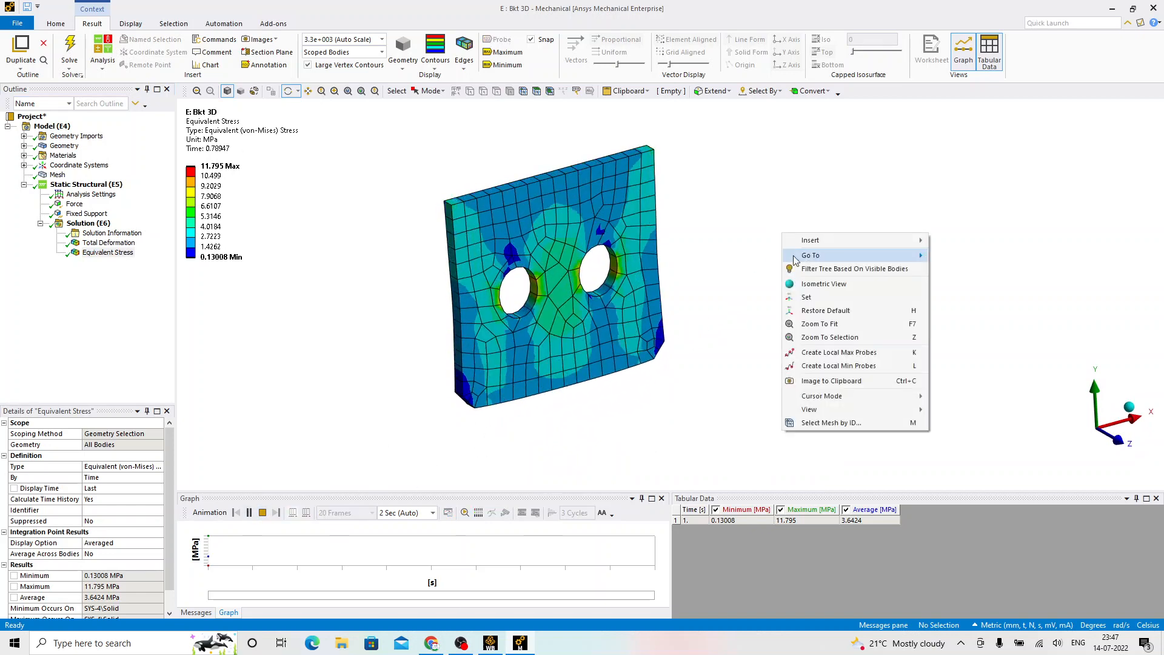
left_click(810, 285)
middle_click_drag(805, 357, 729, 326, "ctrl")
scroll(717, 320, "up", 1)
scroll(744, 272, "up", 1)
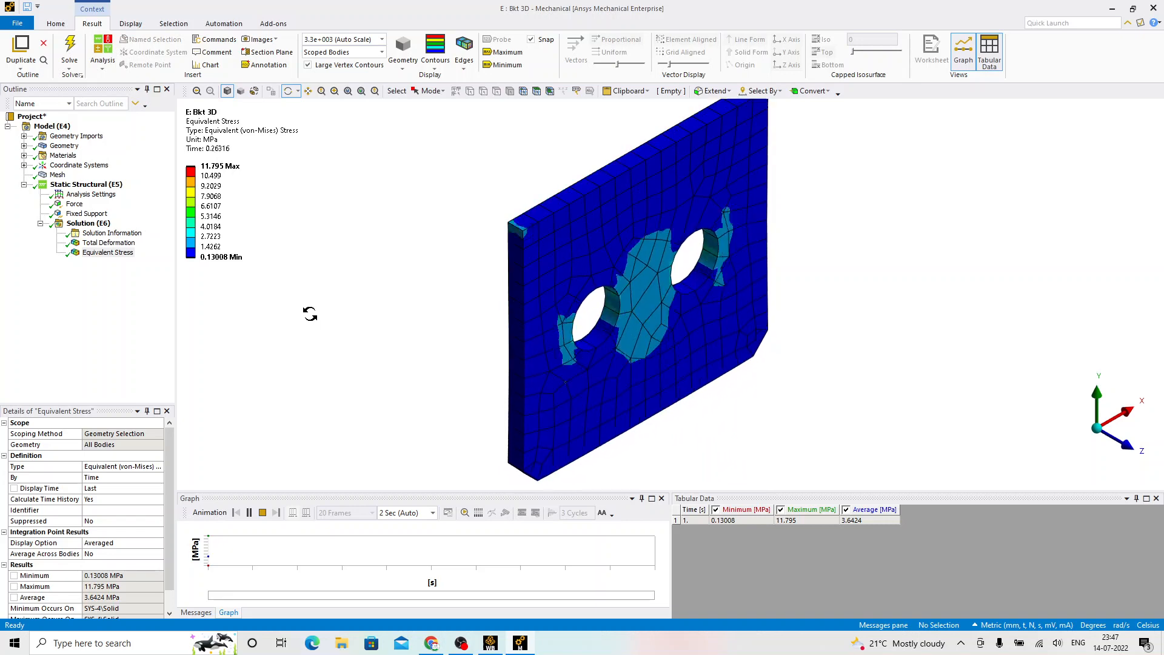
Step: Review the total deformation and equivalent stress results again, and show the node and element statistics of the 3D mesh
left_click(111, 243)
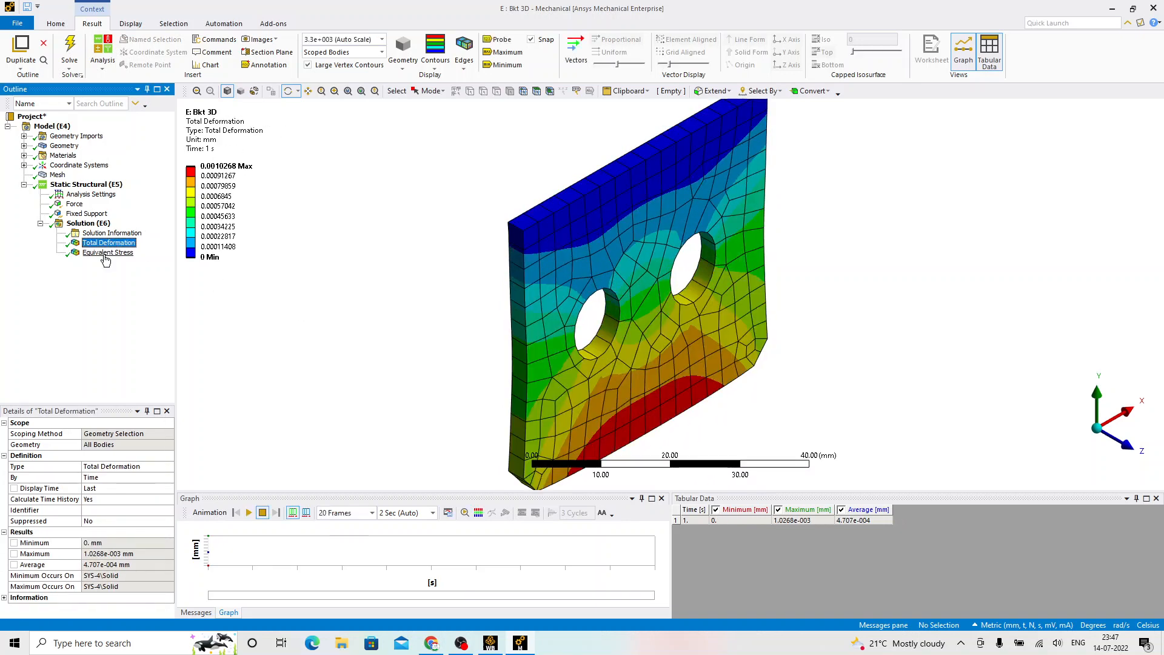
left_click(106, 253)
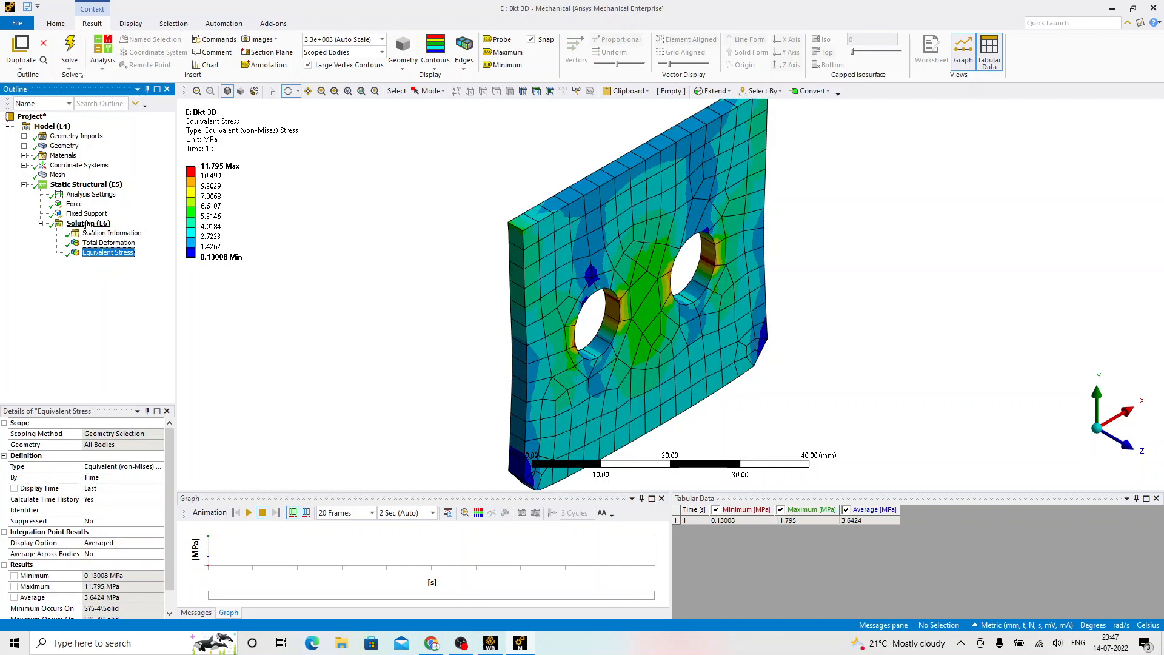
left_click(58, 176)
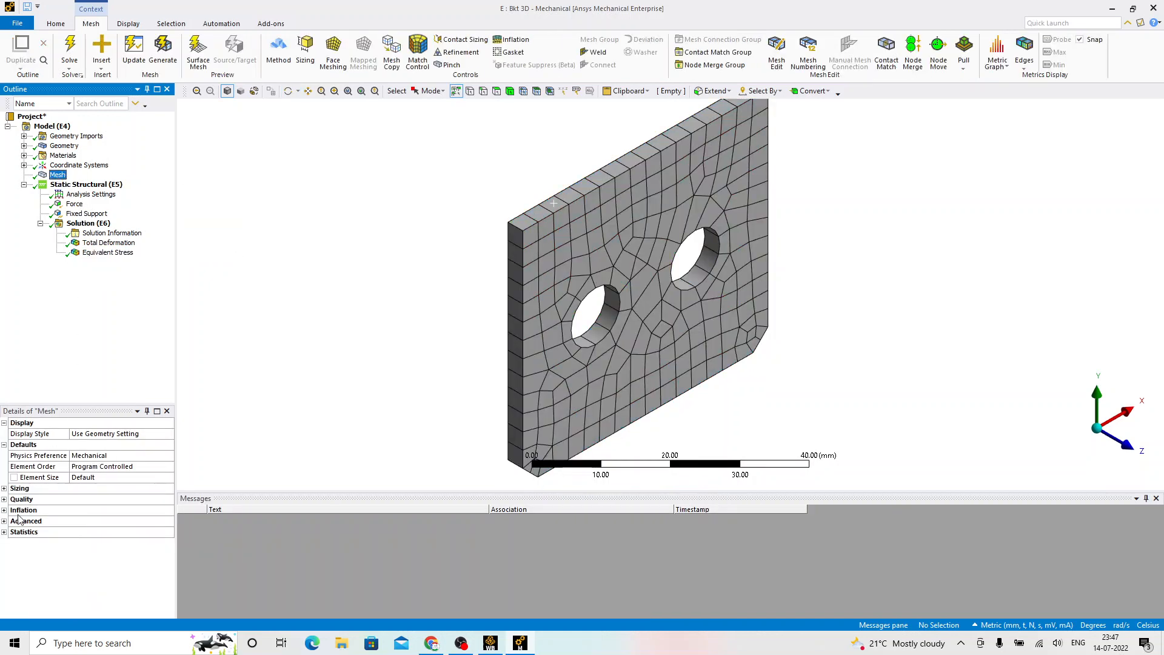
left_click(5, 533)
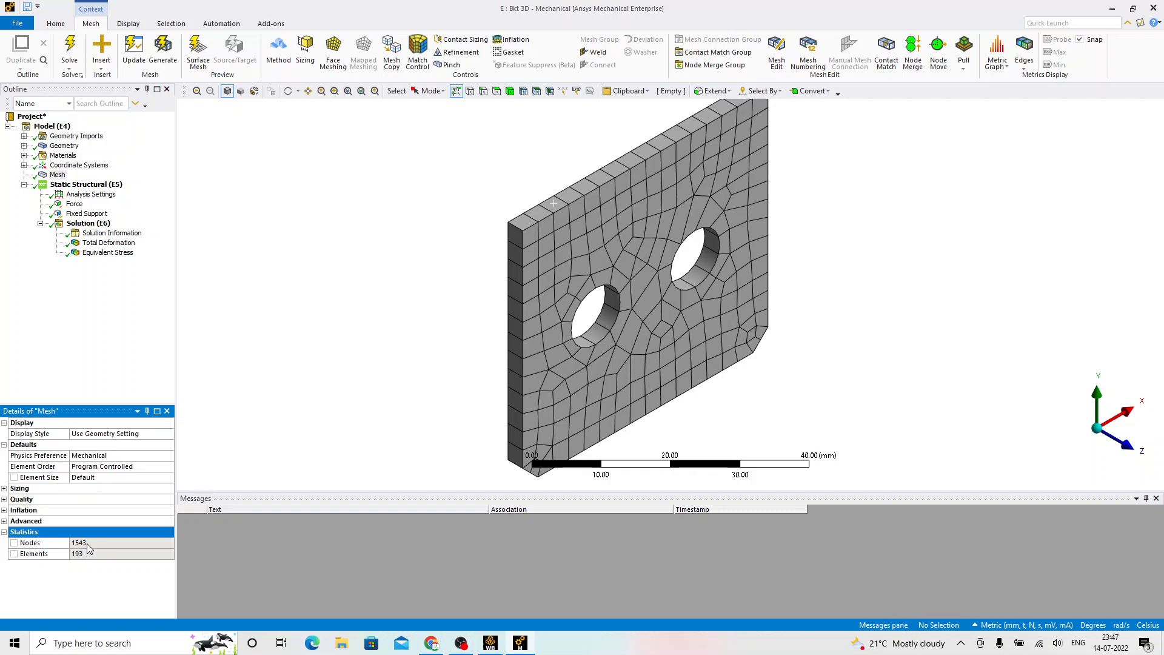
Step: Switch to Workbench, add a Static Structural system beside Bkt 3D and name it Bkt 2D
left_click(493, 646)
left_click(338, 476)
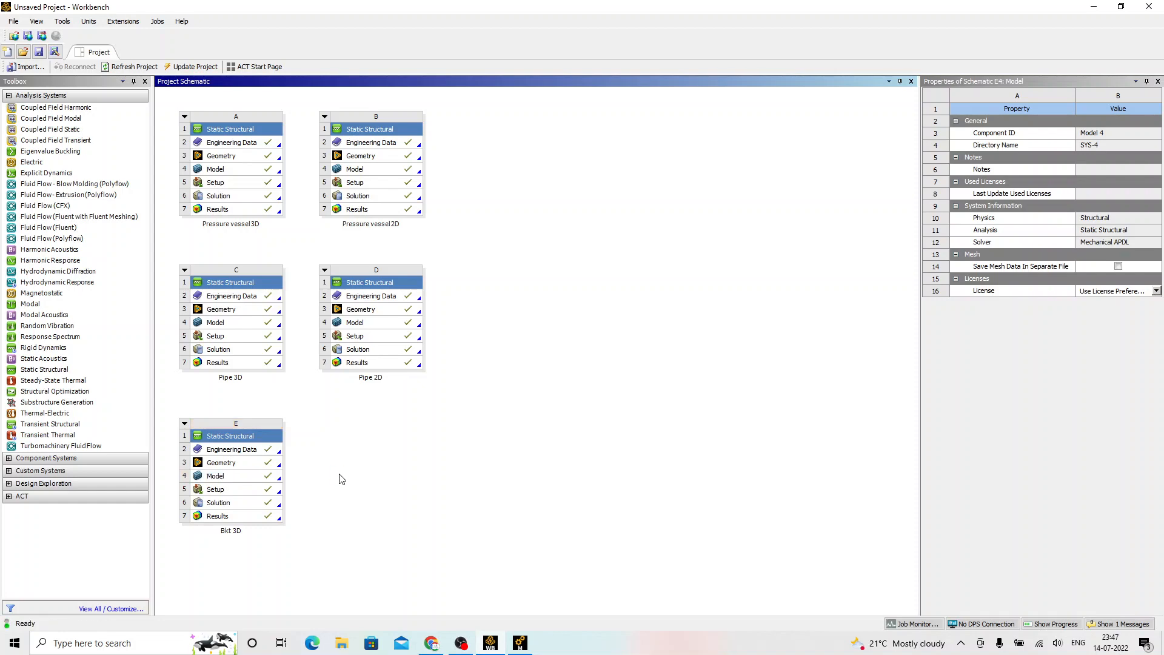
left_click_drag(51, 373, 522, 445)
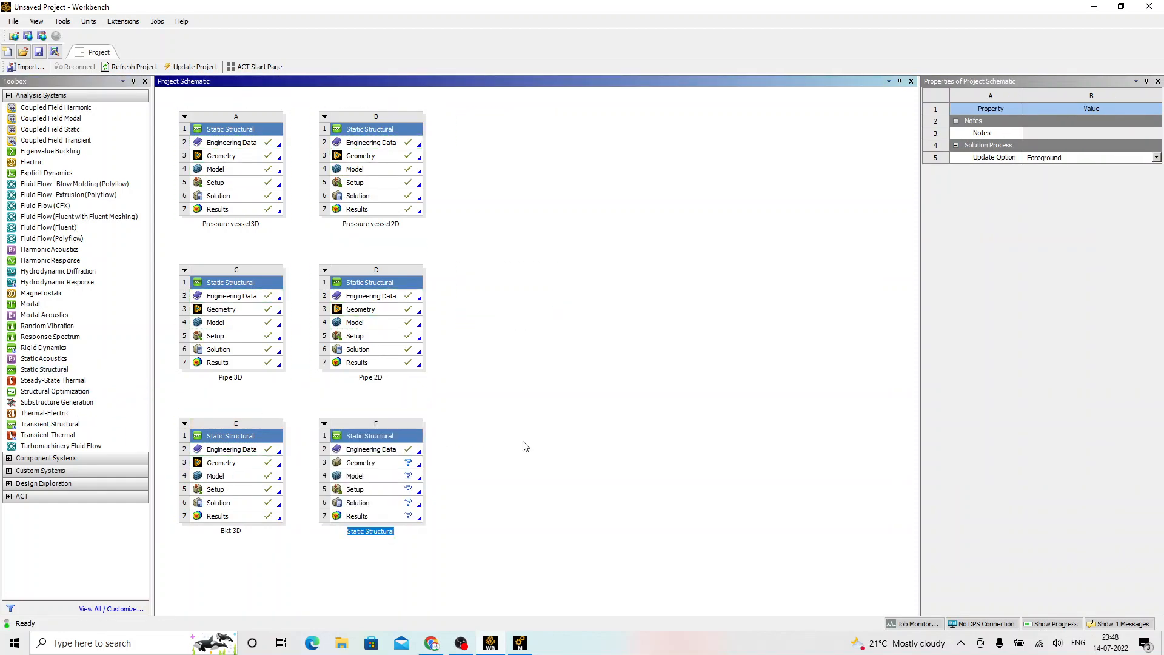
left_click(375, 440)
right_click(375, 441)
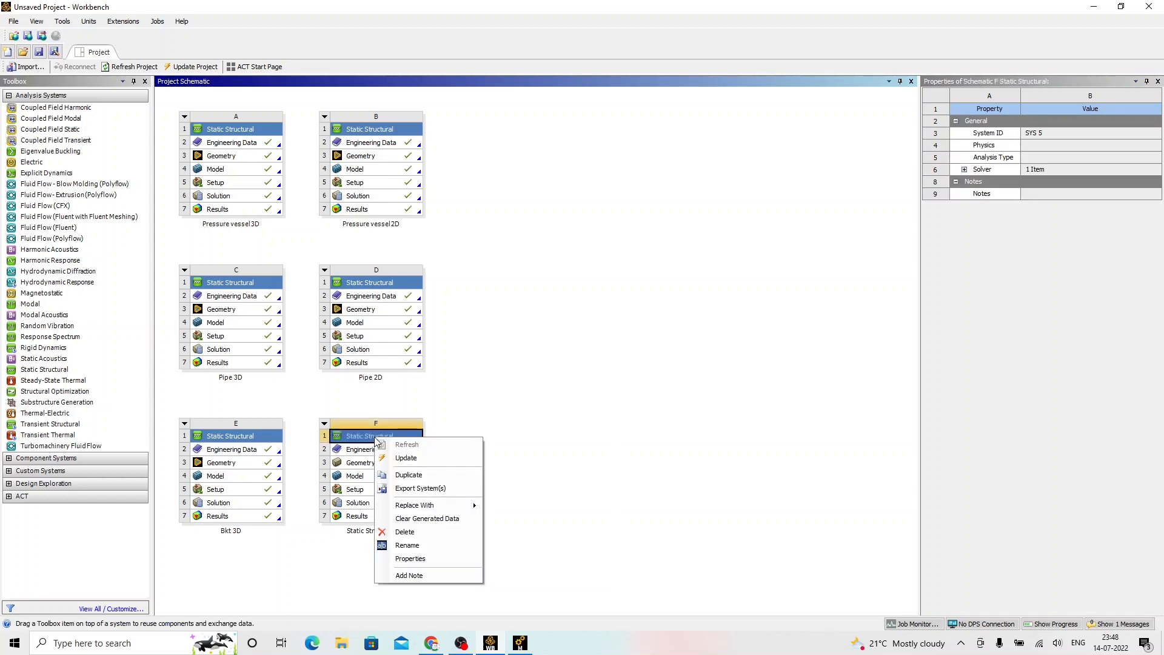
left_click(414, 547)
type("B")
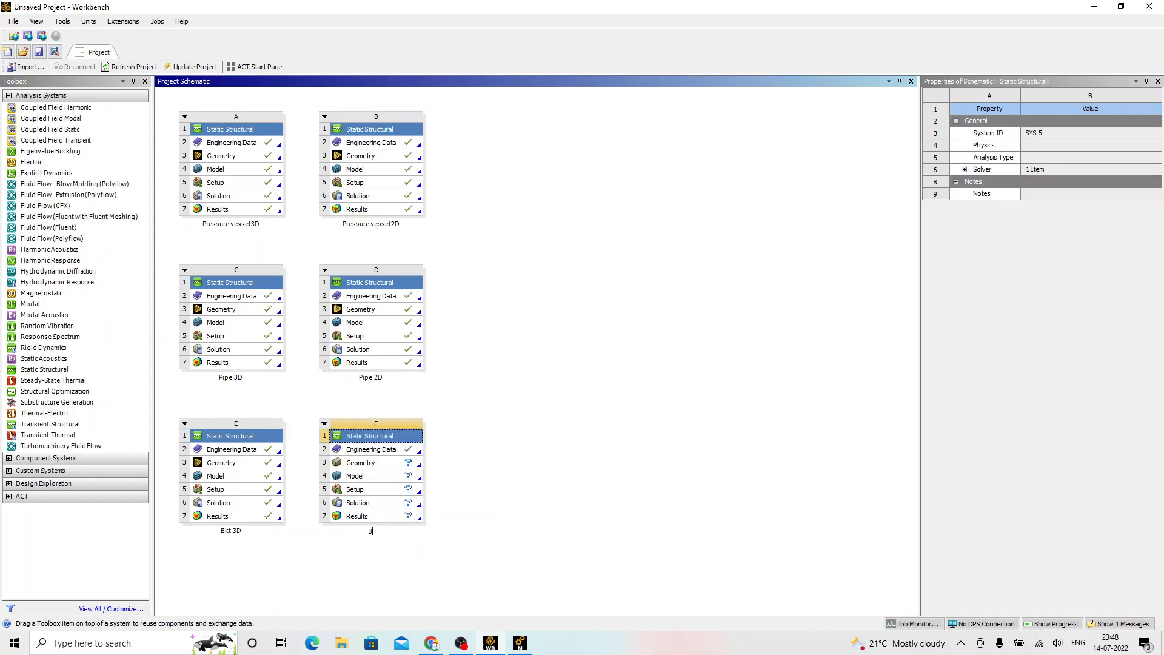
type("kt 2D")
key("Return")
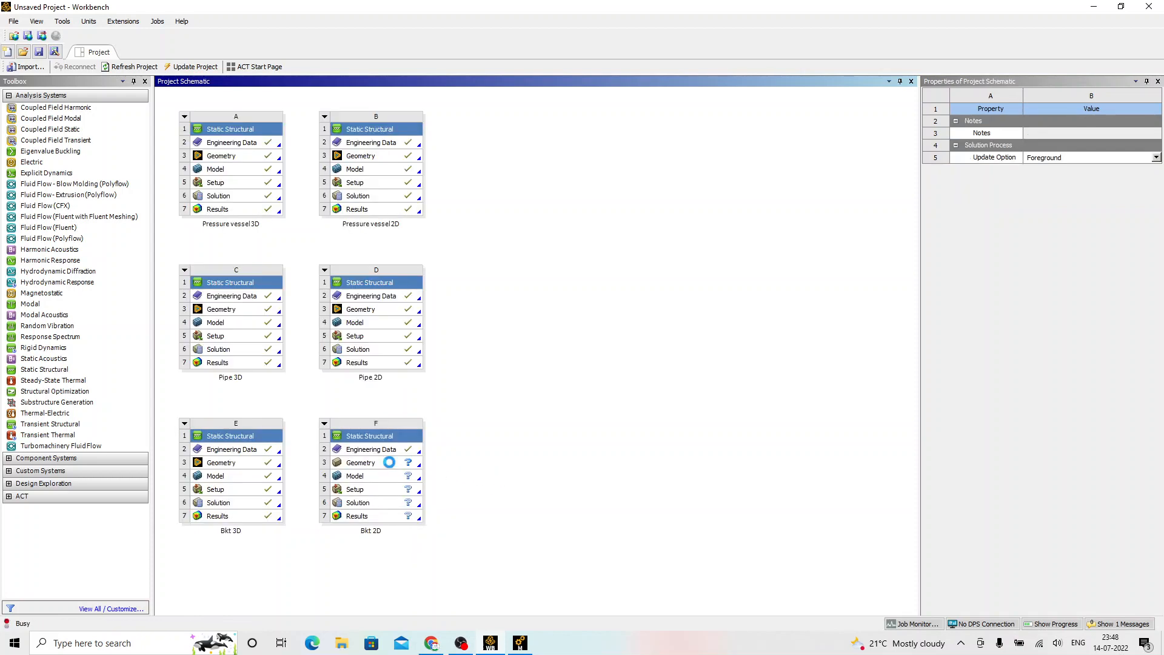
Step: Import the Bracket Plate 2D file as the geometry of the Bkt 2D system
left_click(390, 465)
right_click(390, 465)
mouse_move(449, 468)
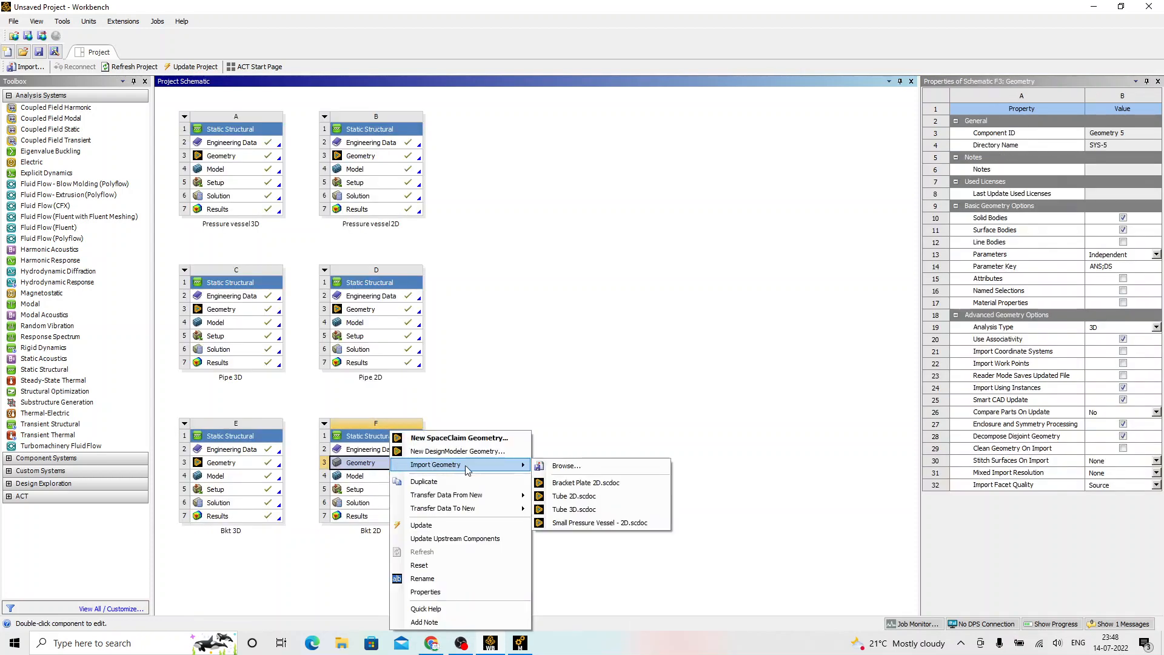
left_click(564, 465)
left_click(152, 217)
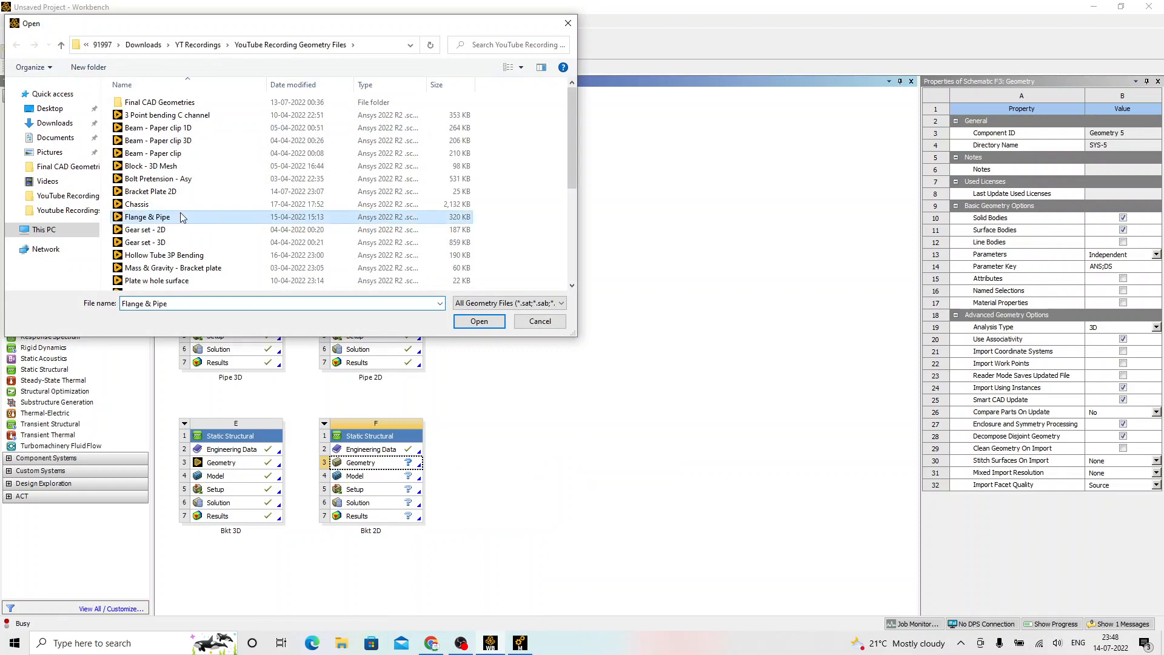
scroll(182, 245, "down", 5)
scroll(184, 245, "up", 4)
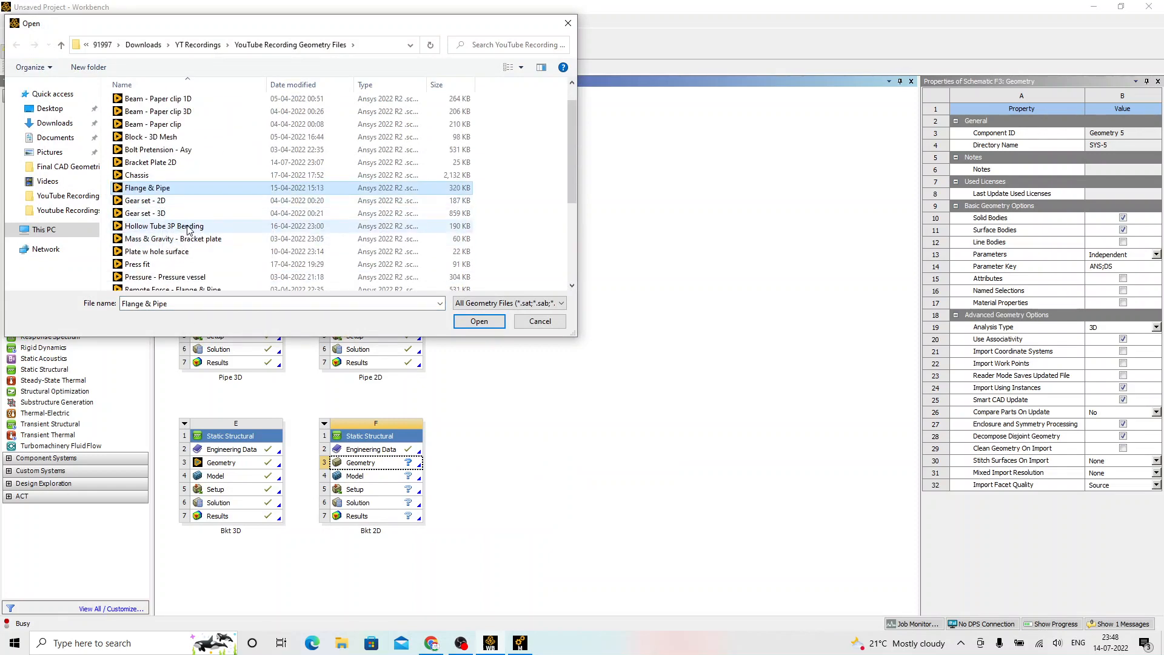
left_click(151, 162)
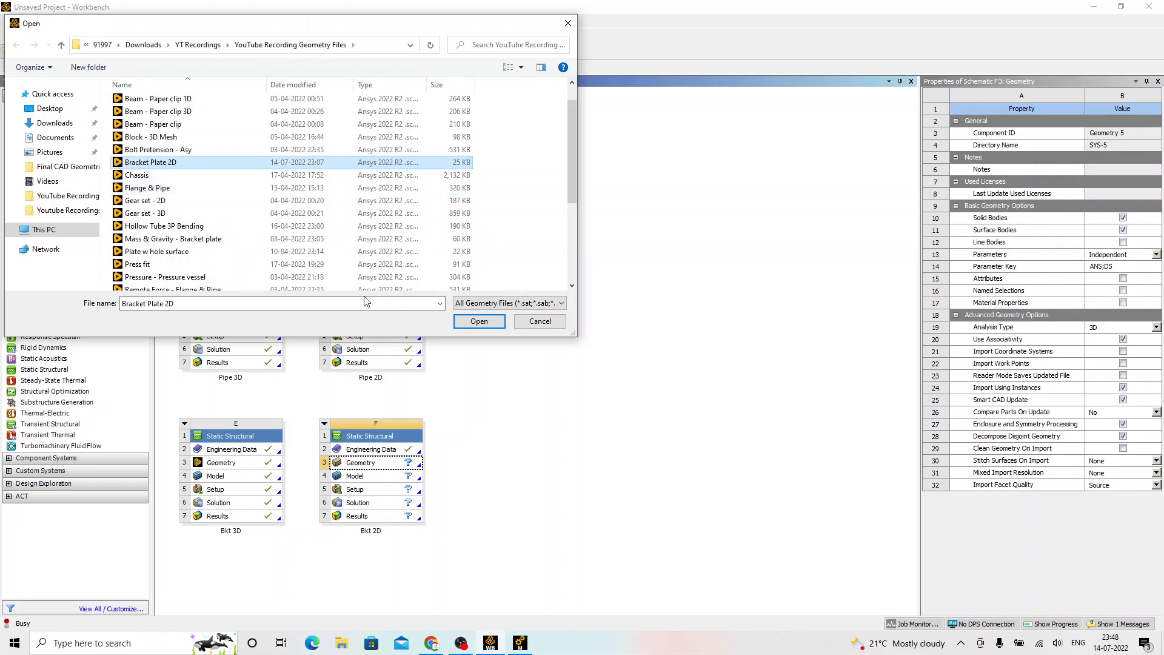
left_click(479, 321)
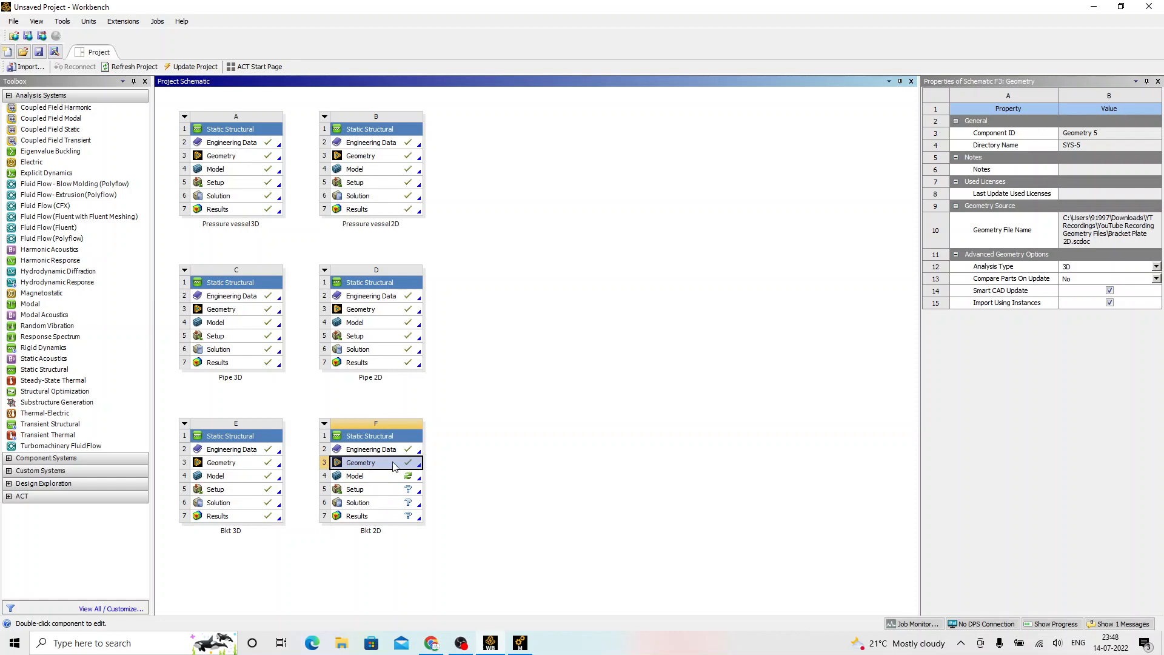
Step: Set the analysis type of the Bkt 2D geometry to 2D and open its model in Mechanical
left_click(1156, 266)
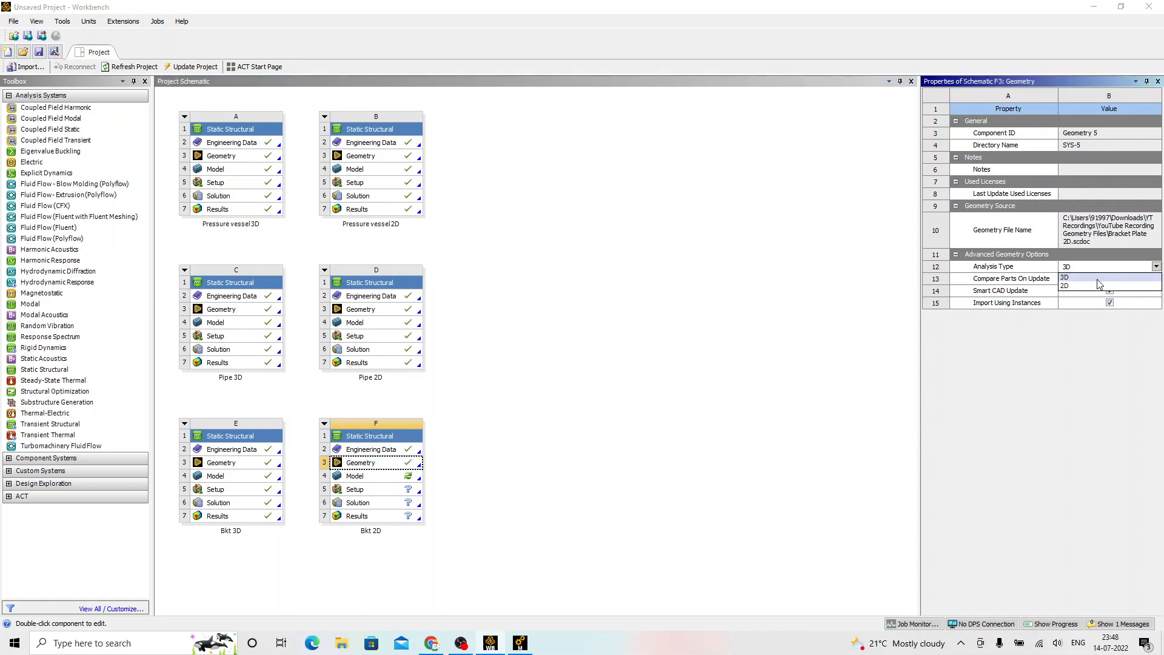
left_click(1080, 285)
left_click(474, 456)
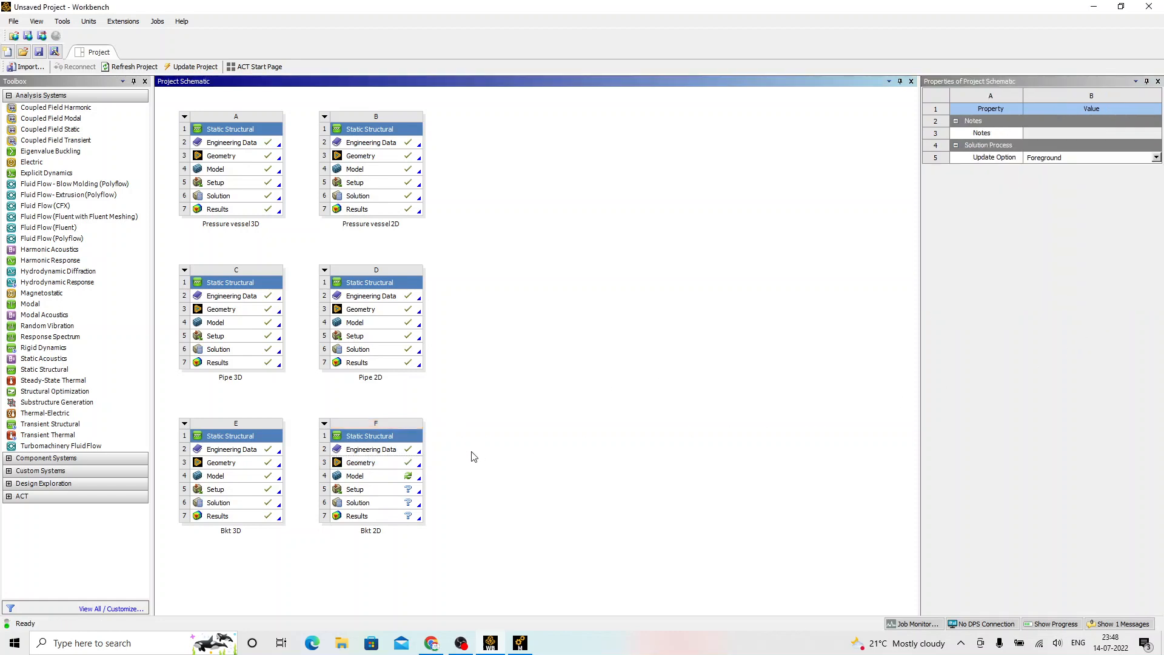
double_click(383, 479)
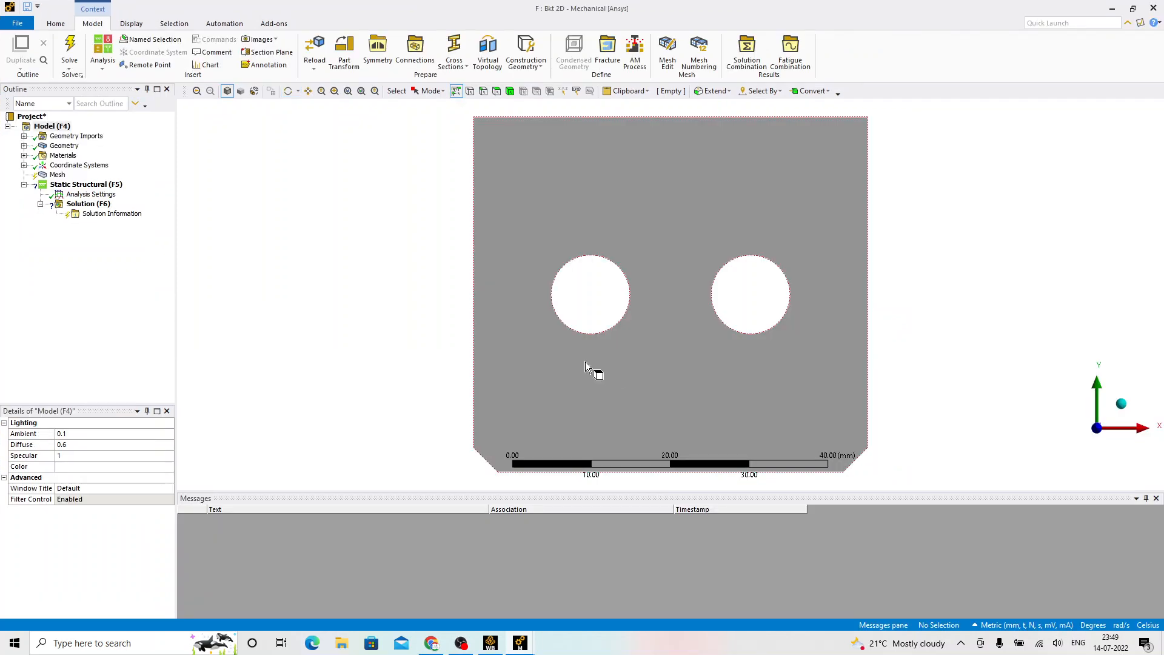
mouse_move(485, 299)
middle_mouse_down()
mouse_move(419, 302)
mouse_move(502, 314)
mouse_move(510, 283)
middle_mouse_up()
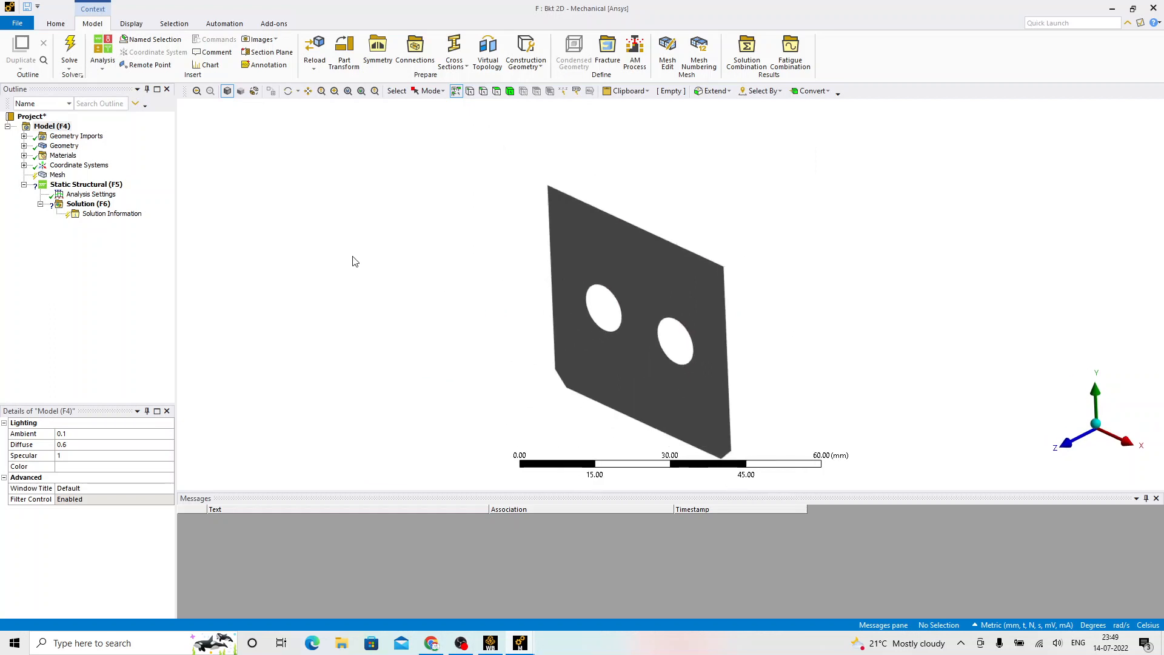
Step: Check the 2D Behavior option in the details of the bracket plate geometry
left_click(24, 146)
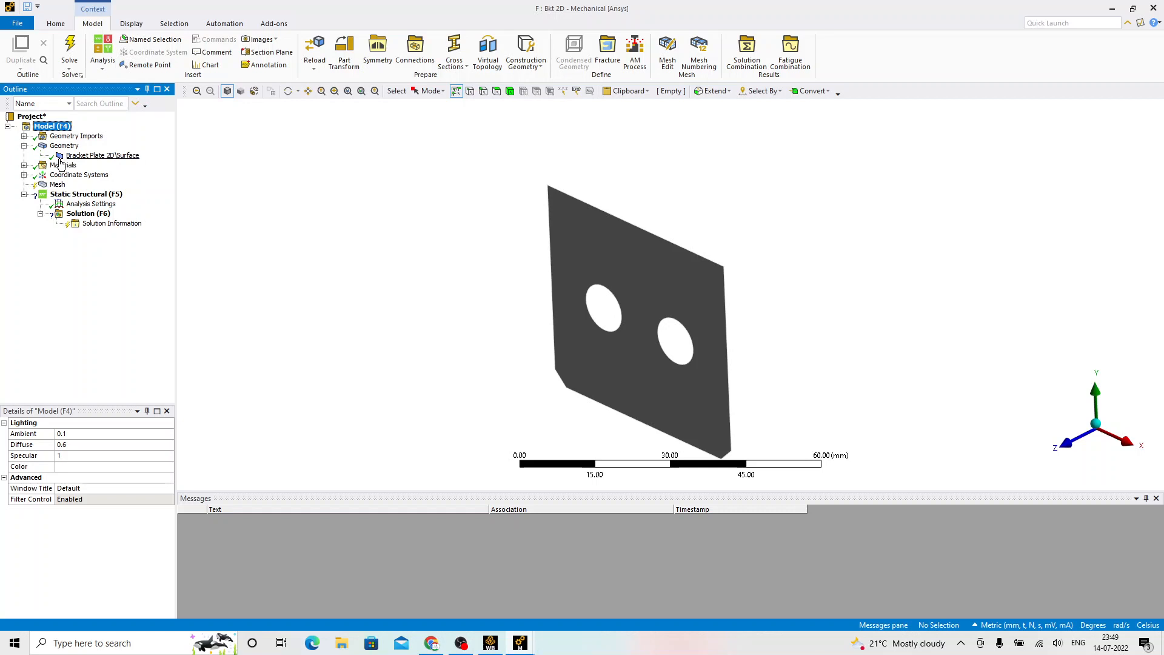
left_click(82, 156)
left_click(65, 147)
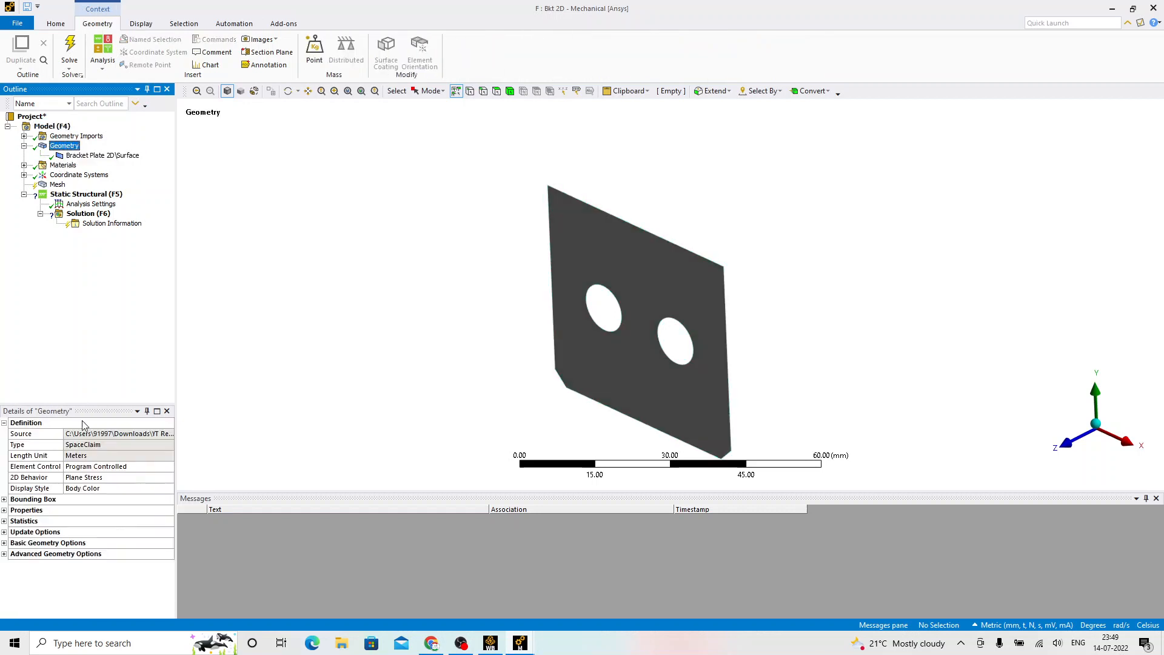
left_click(124, 478)
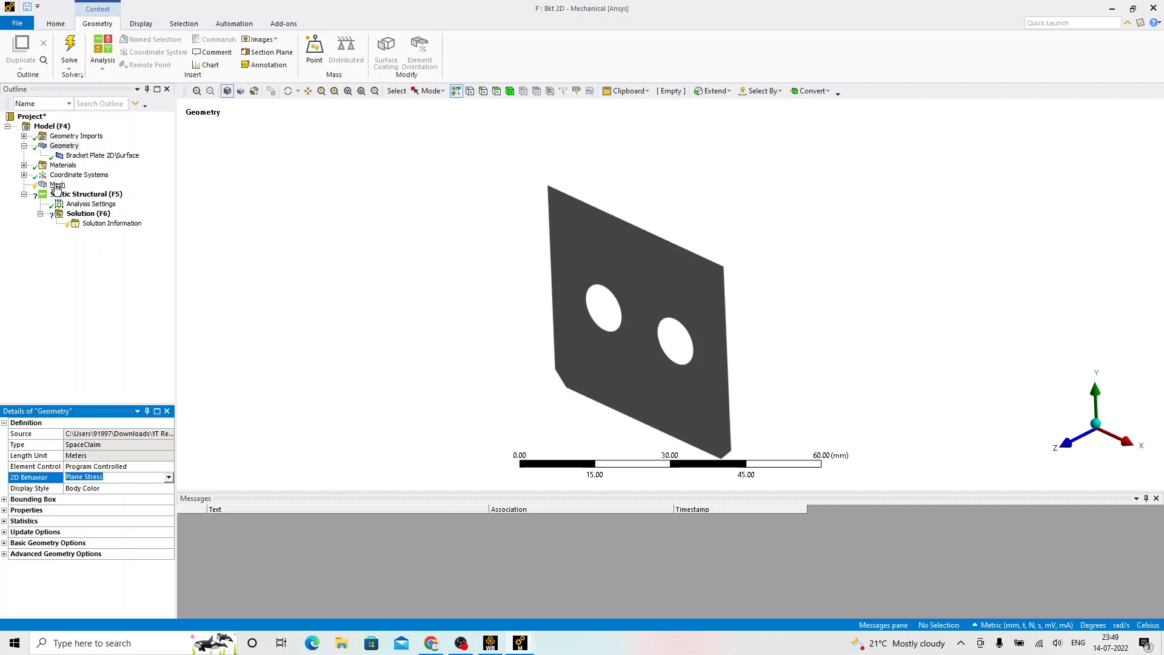
left_click(57, 185)
Step: Set the thickness of the Bracket Plate 2D surface body to 3.04 mm
left_click(100, 155)
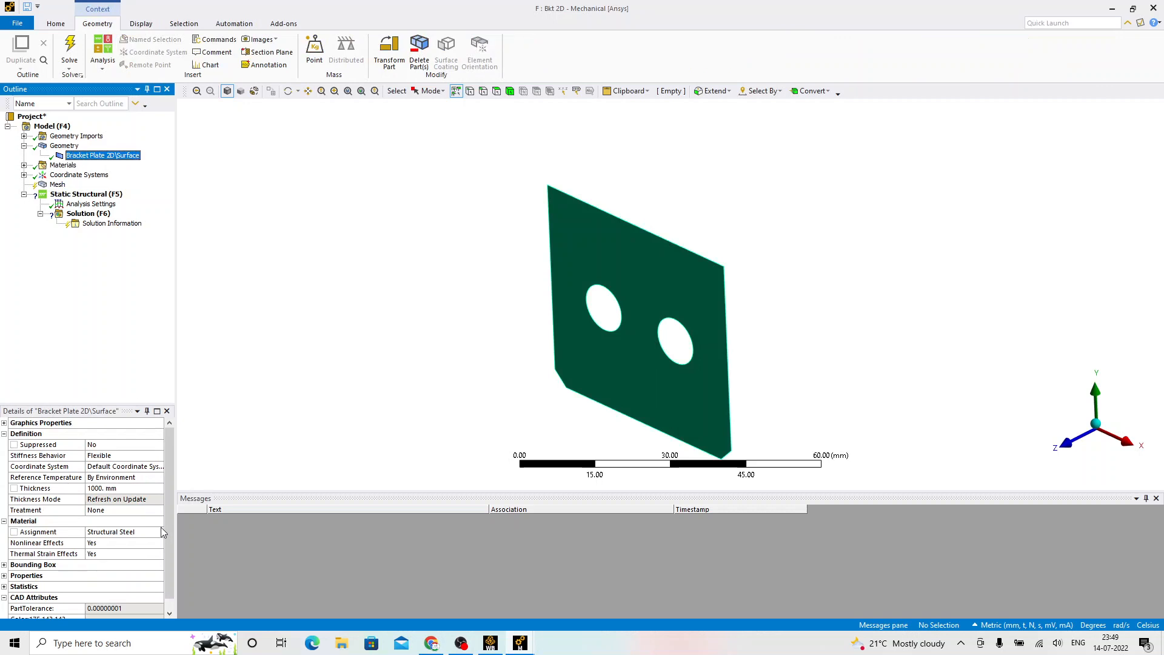
left_click(117, 489)
type("3.04")
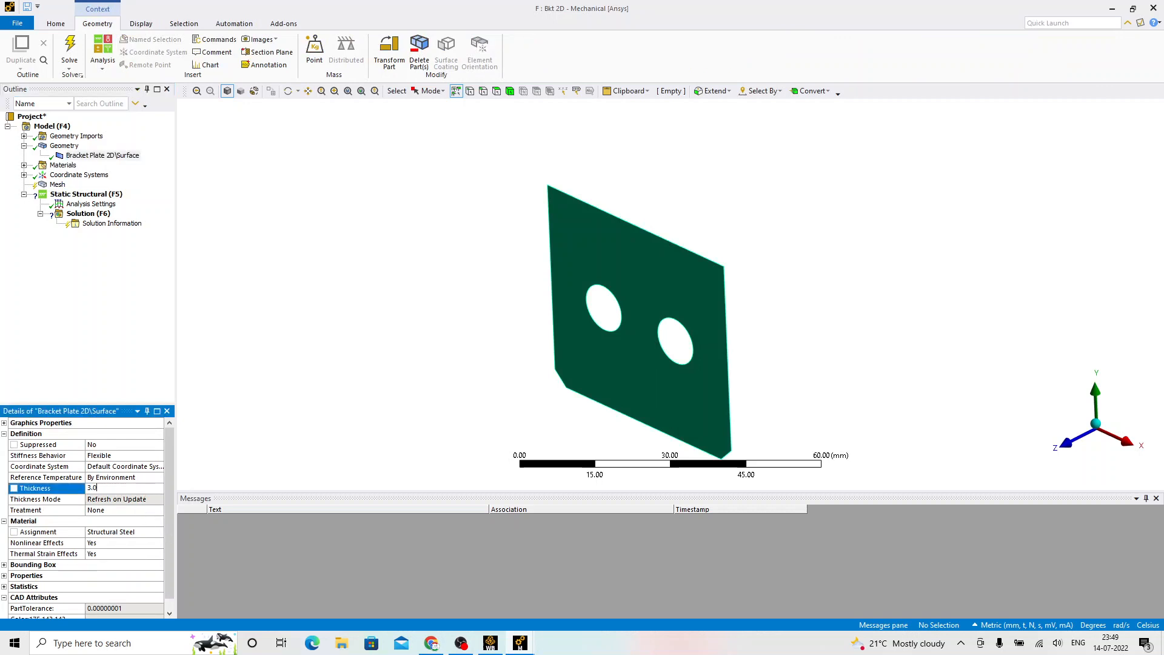
Step: Generate the default mesh on the 2D bracket plate and show its node and element statistics
right_click(58, 185)
left_click(109, 222)
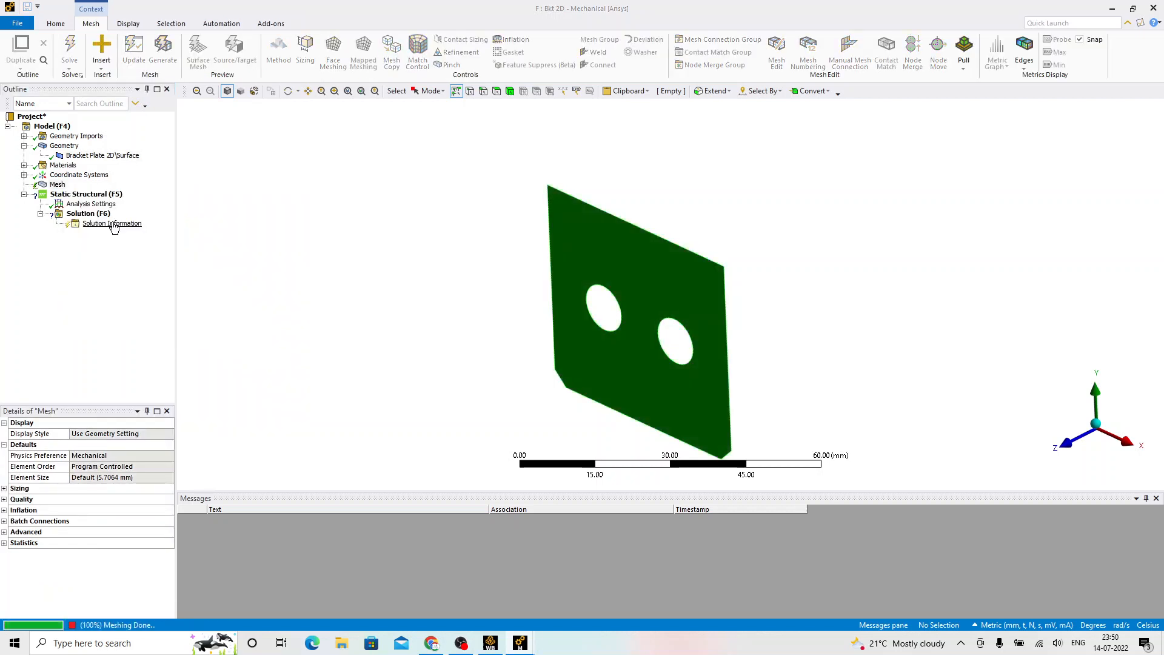
left_click(5, 543)
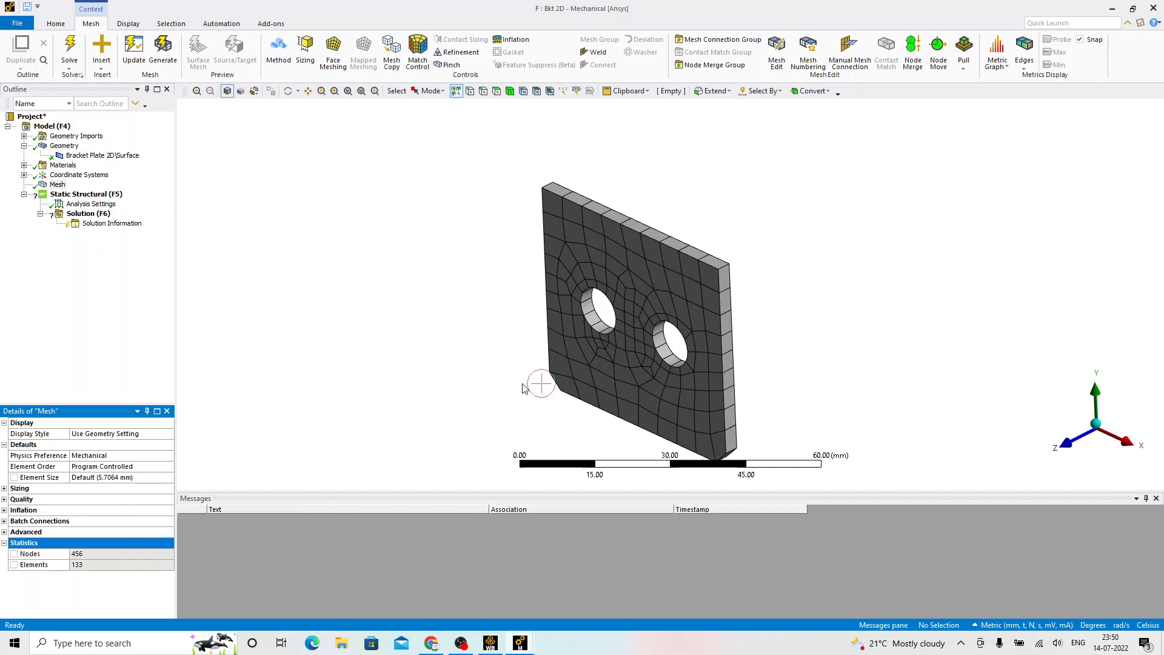
Step: Turn off the Thick Shells and Beams display for the meshed 2D plate
middle_click_drag(553, 381, 482, 354, "ctrl")
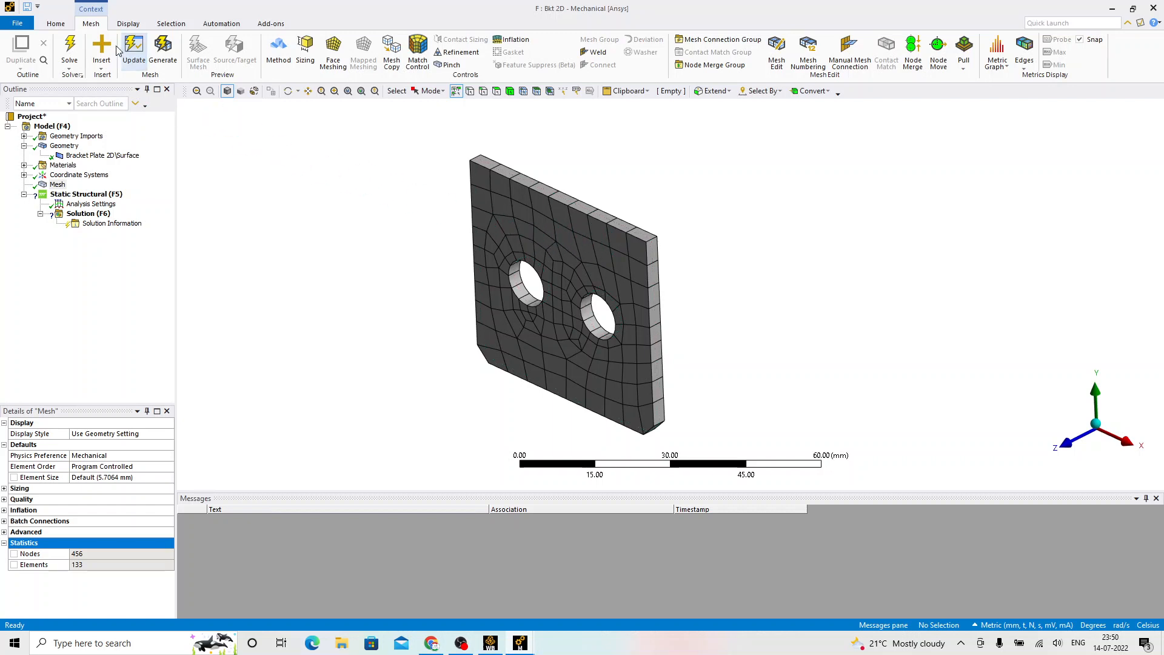
left_click(134, 27)
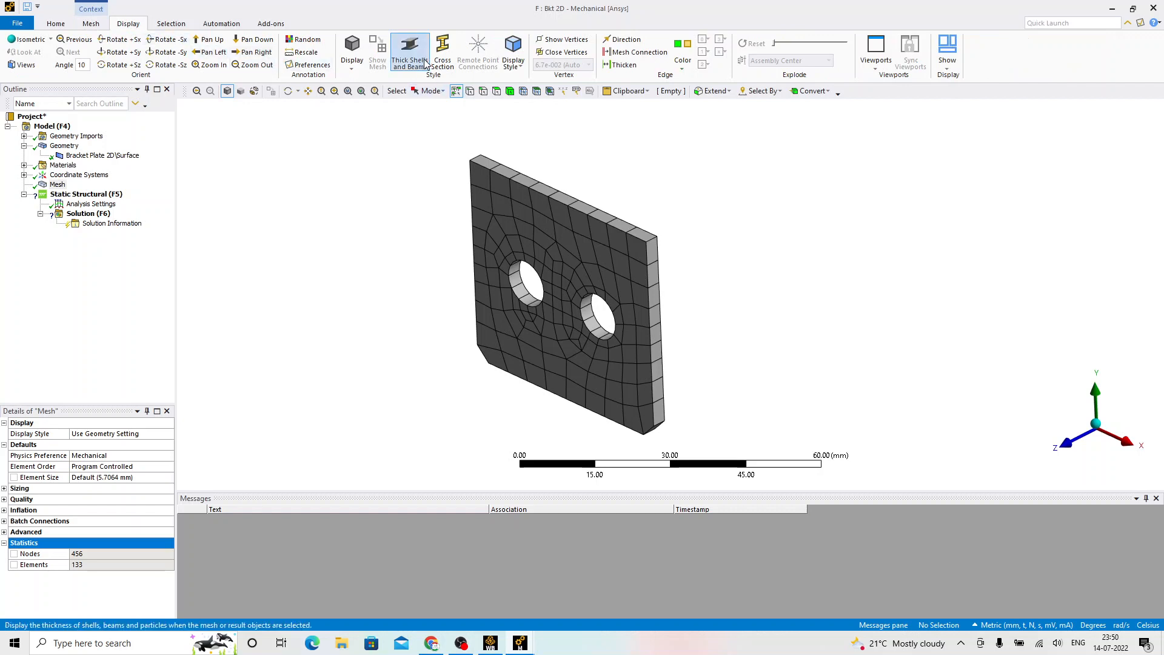
left_click(405, 63)
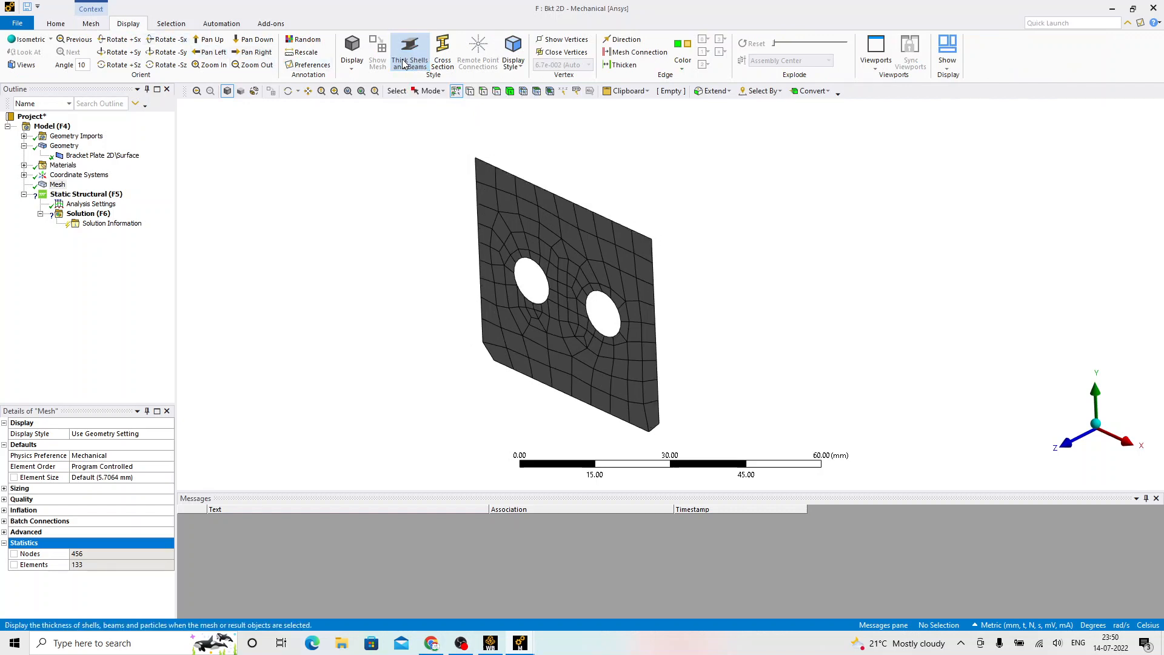
Step: Turn the Thick Shells and Beams display back on for the meshed 2D plate
middle_click_drag(532, 182, 511, 224)
left_click(405, 60)
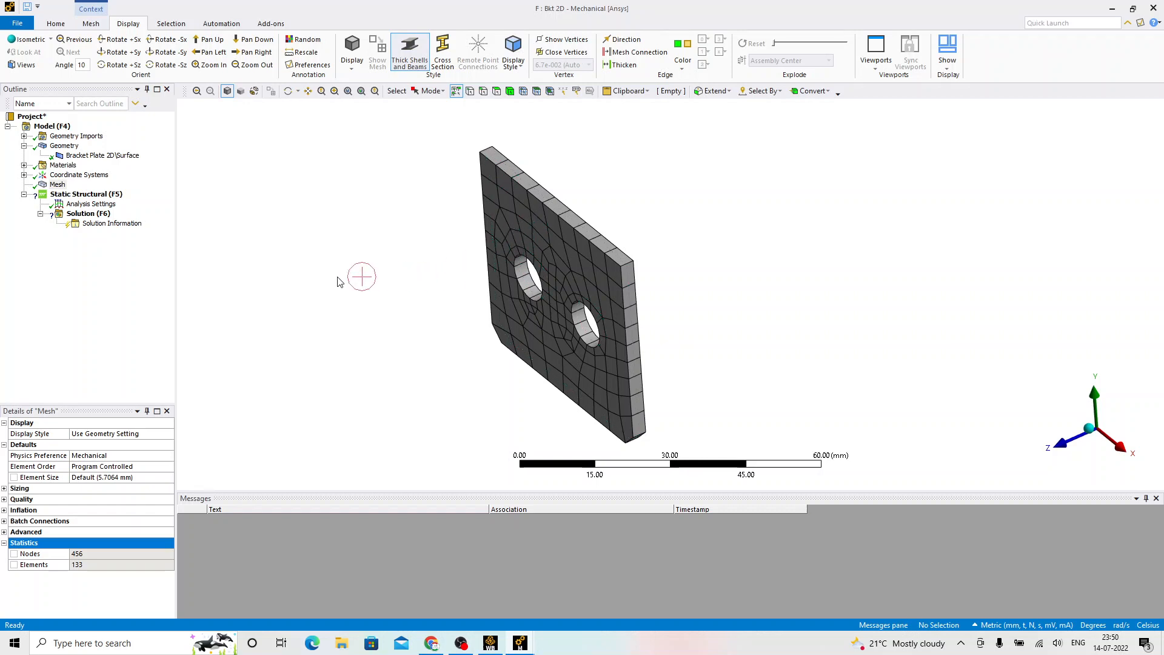
Step: Add a Fixed Support to the static structural analysis, scoped to the upper edge of the 2D plate
right_click(105, 200)
mouse_move(141, 203)
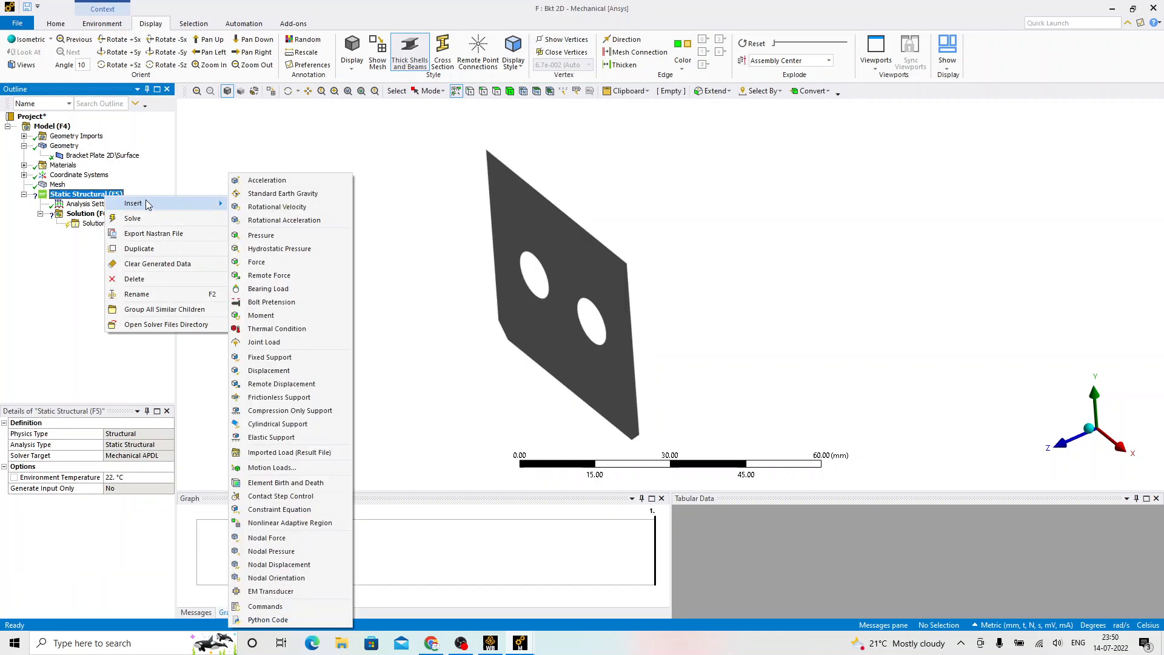
left_click(269, 357)
left_click(483, 91)
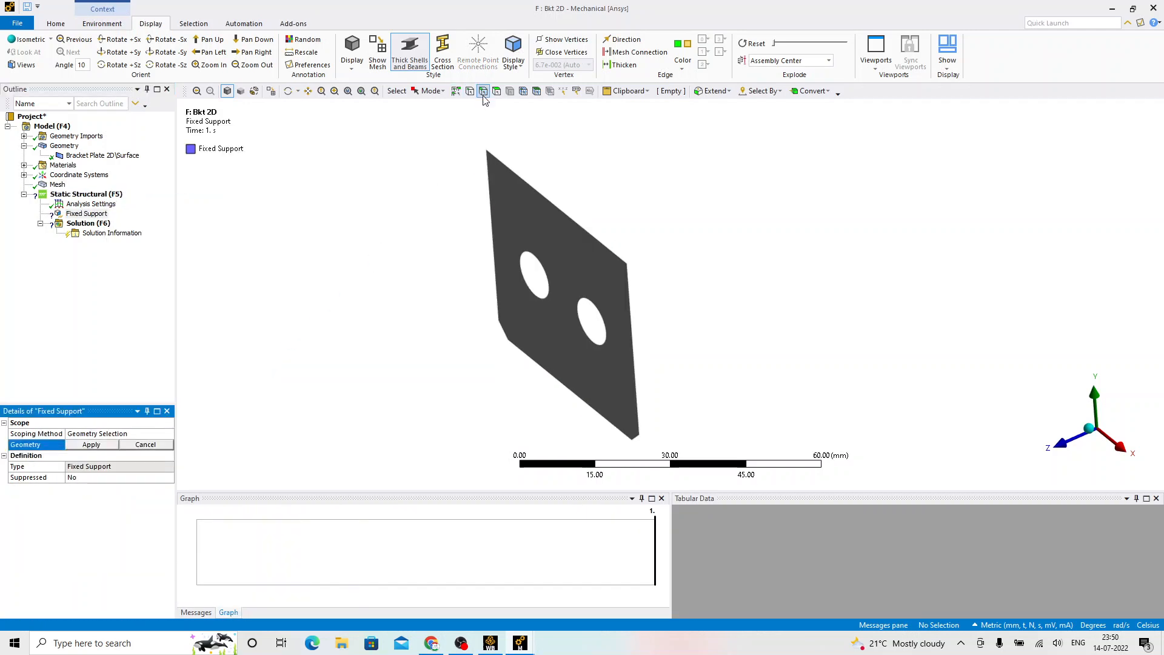
left_click(91, 444)
Step: Add a Force to the static structural analysis, scoped to the lower edge of the 2D plate
right_click(77, 194)
mouse_move(158, 199)
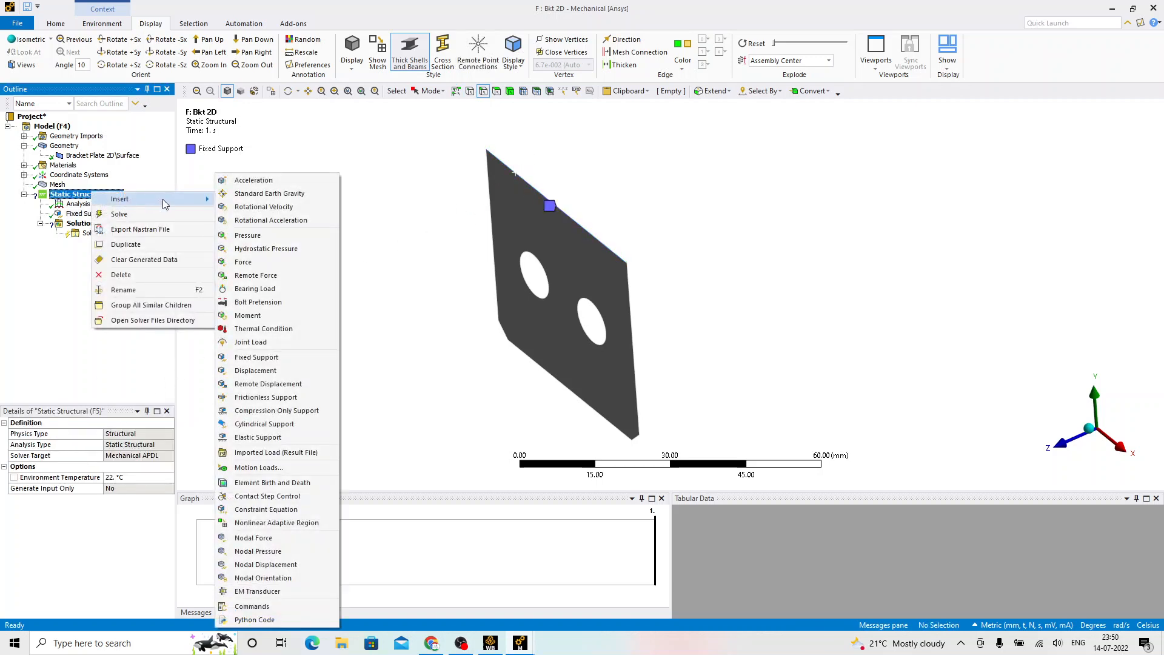
left_click(255, 262)
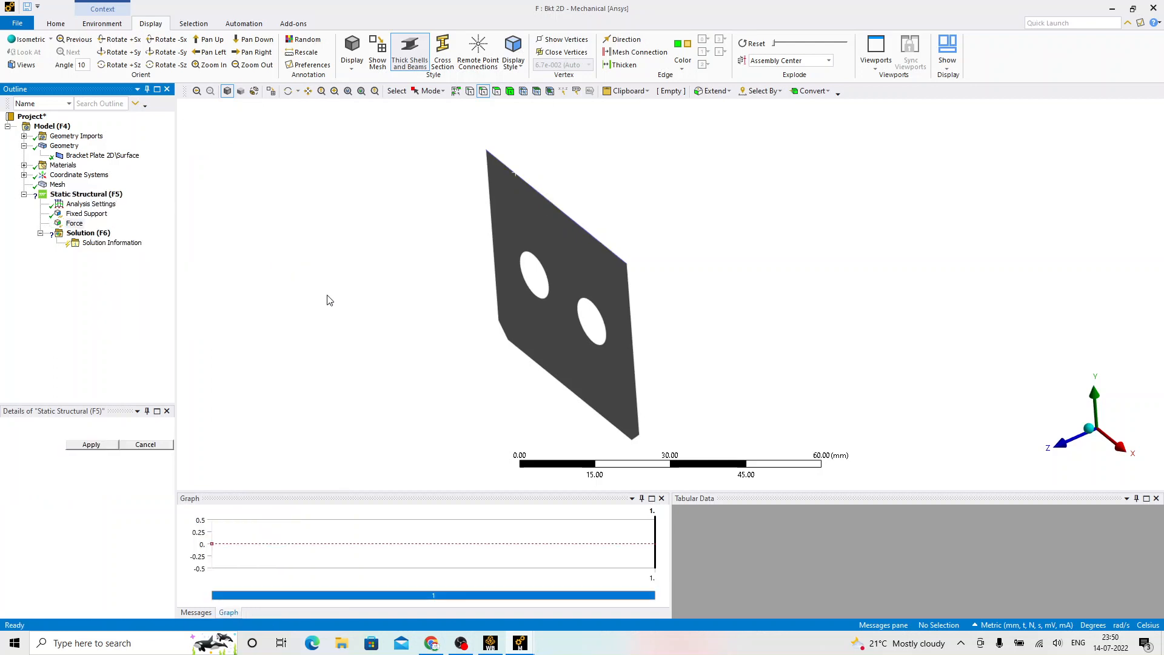
left_click(539, 381)
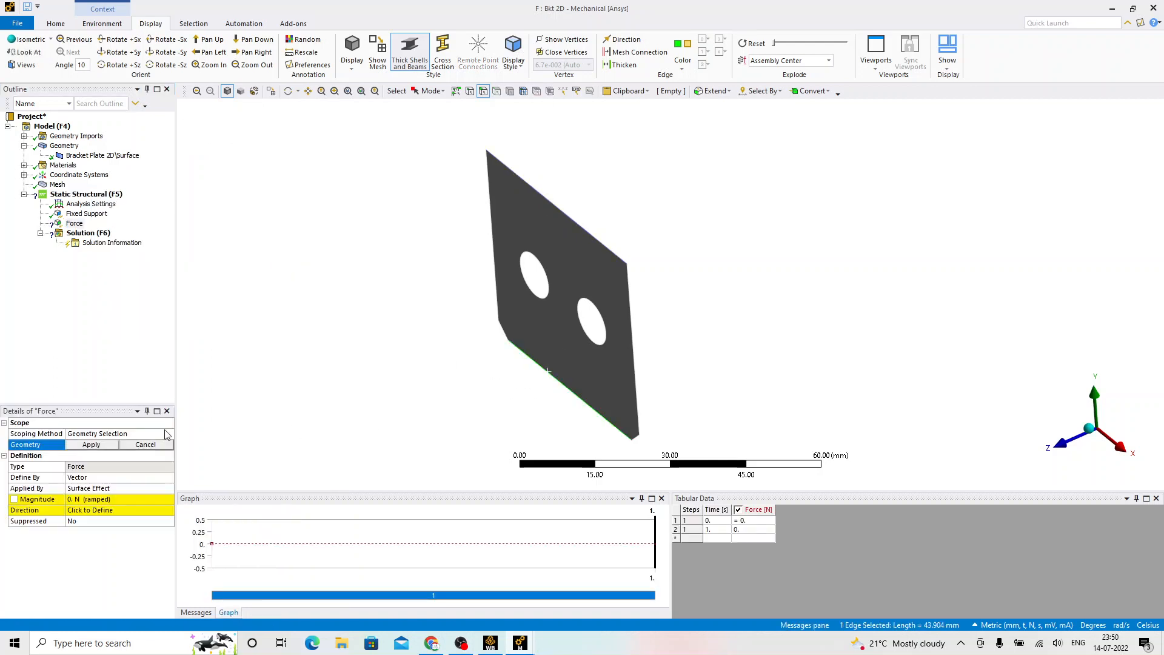
left_click(104, 445)
Step: Define the force by components and set its Y component to -500 N
left_click(161, 479)
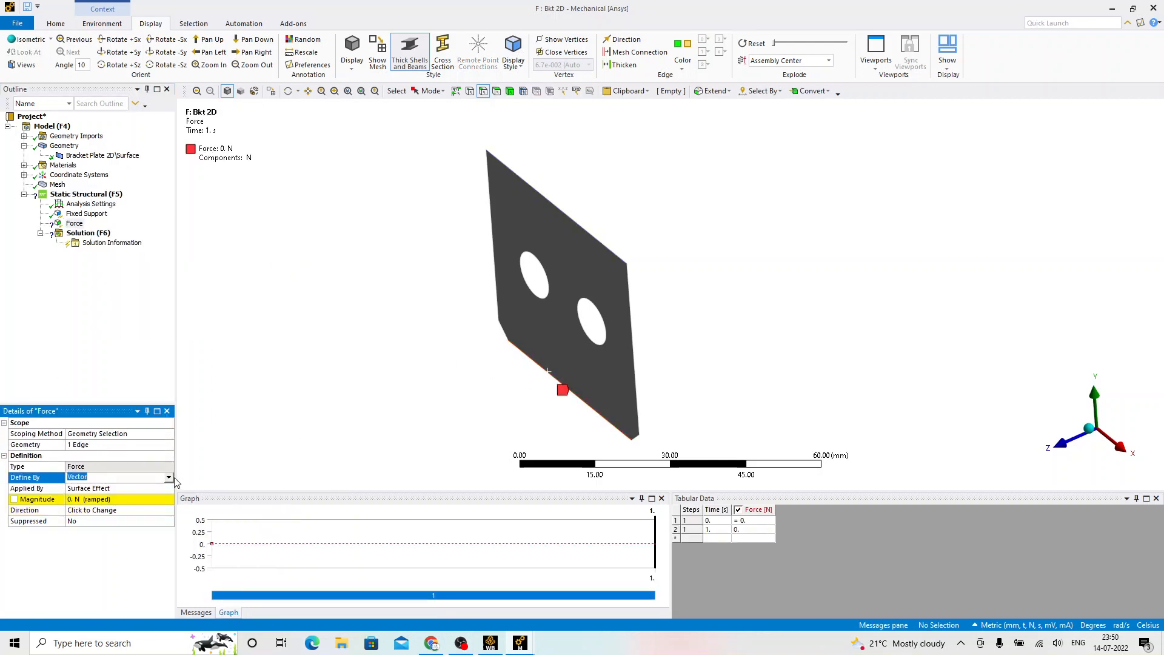
left_click(169, 478)
left_click(110, 488)
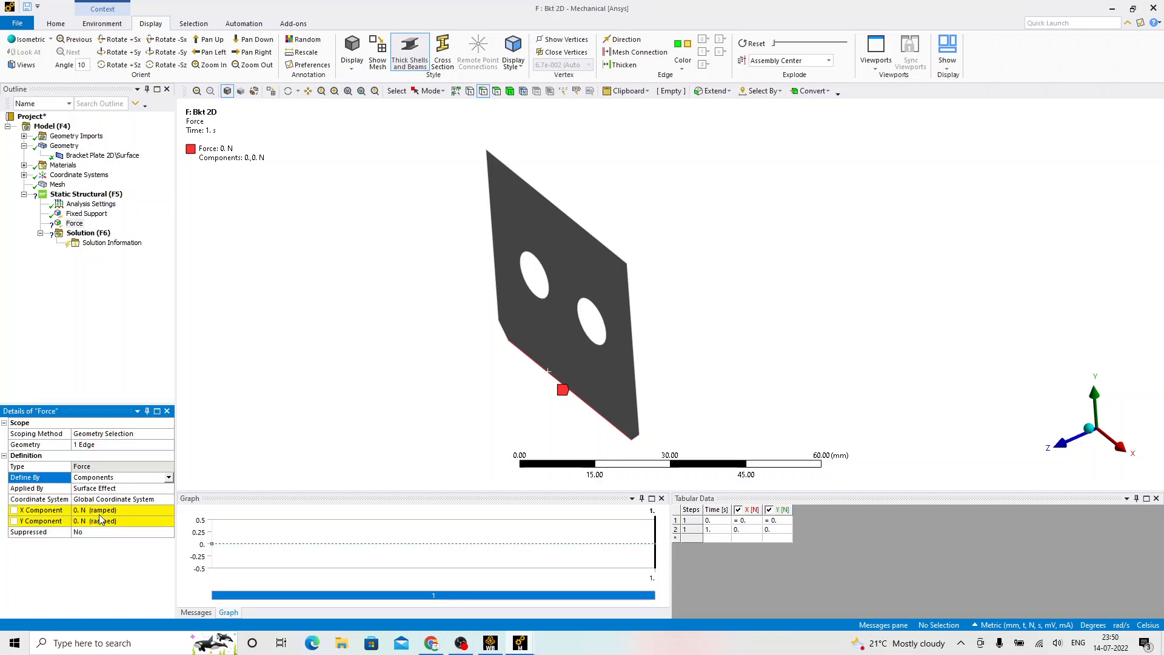
left_click(110, 520)
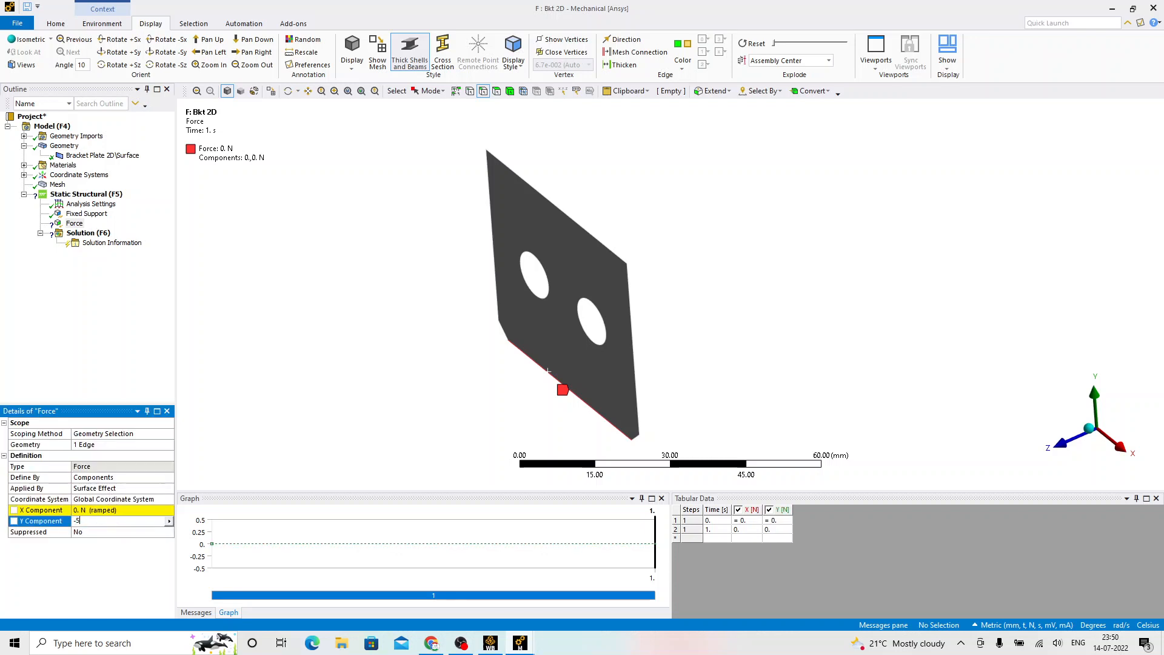
key("Return")
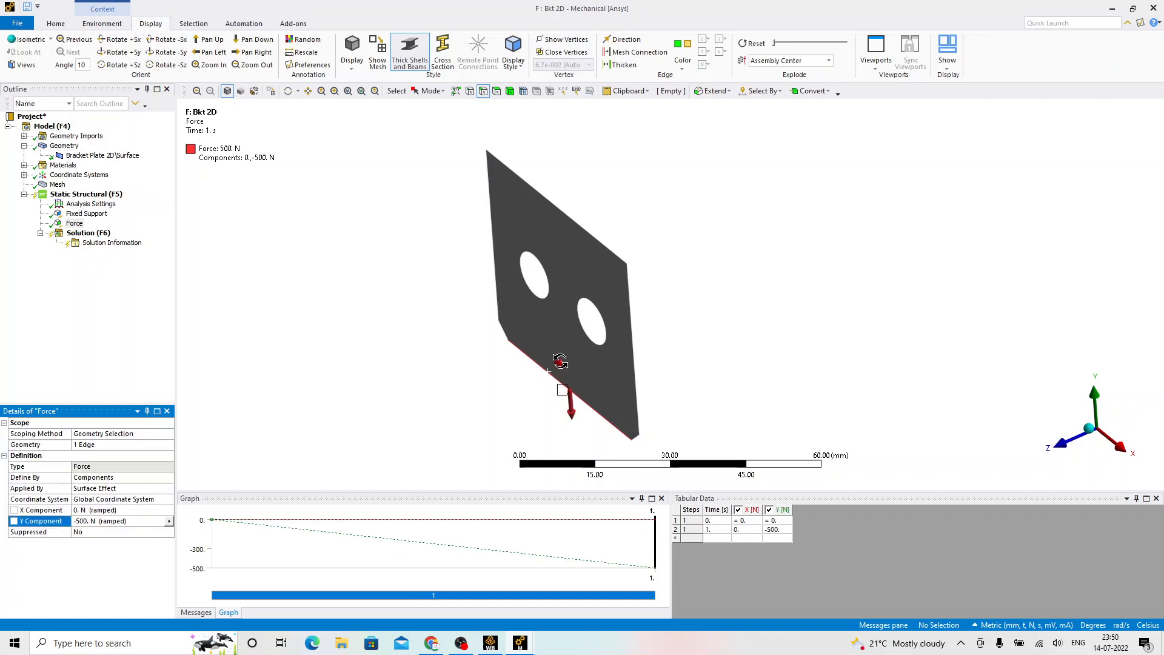
middle_click_drag(561, 361, 568, 339)
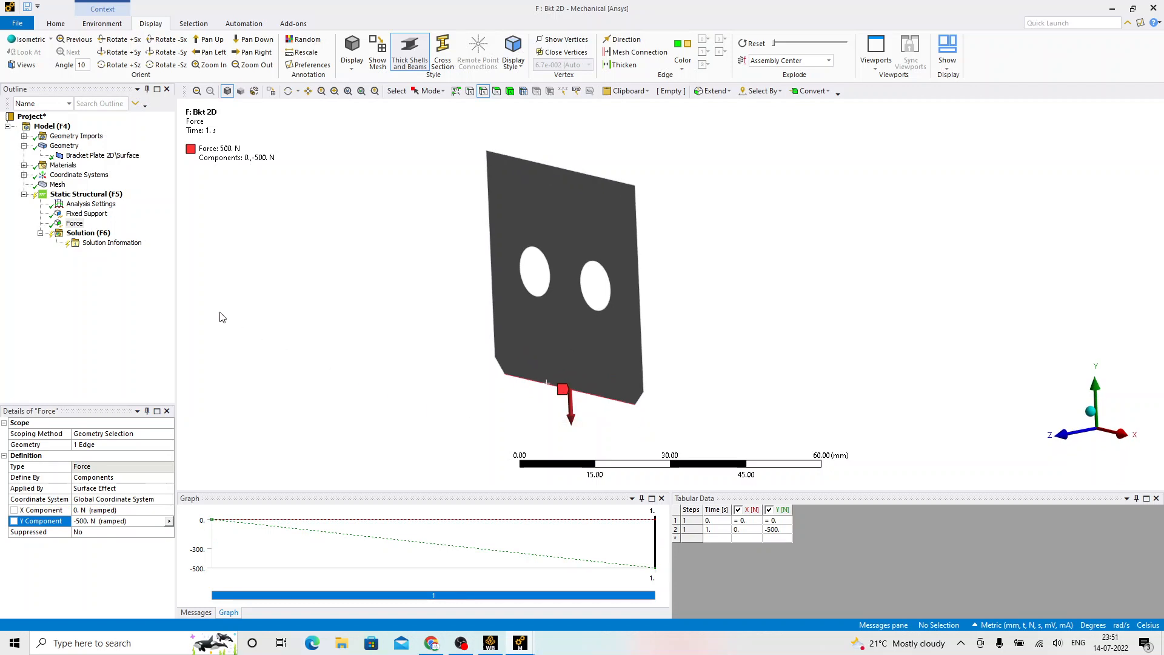
Step: Solve the 2D static structural analysis
left_click(88, 235)
right_click(91, 235)
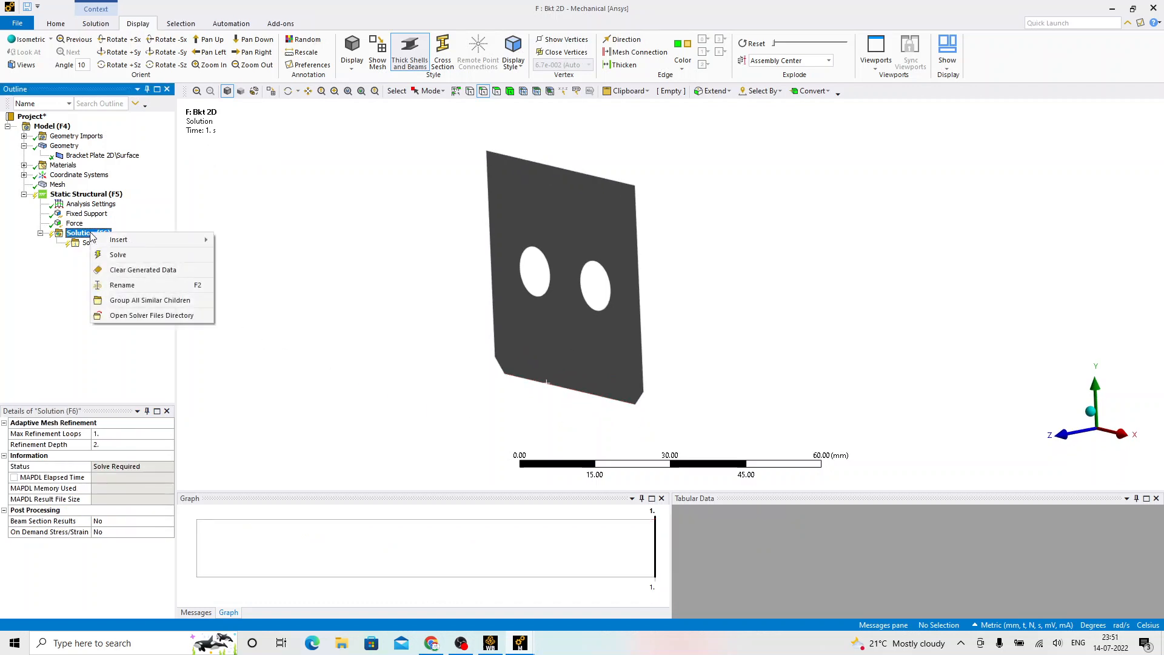
left_click(119, 256)
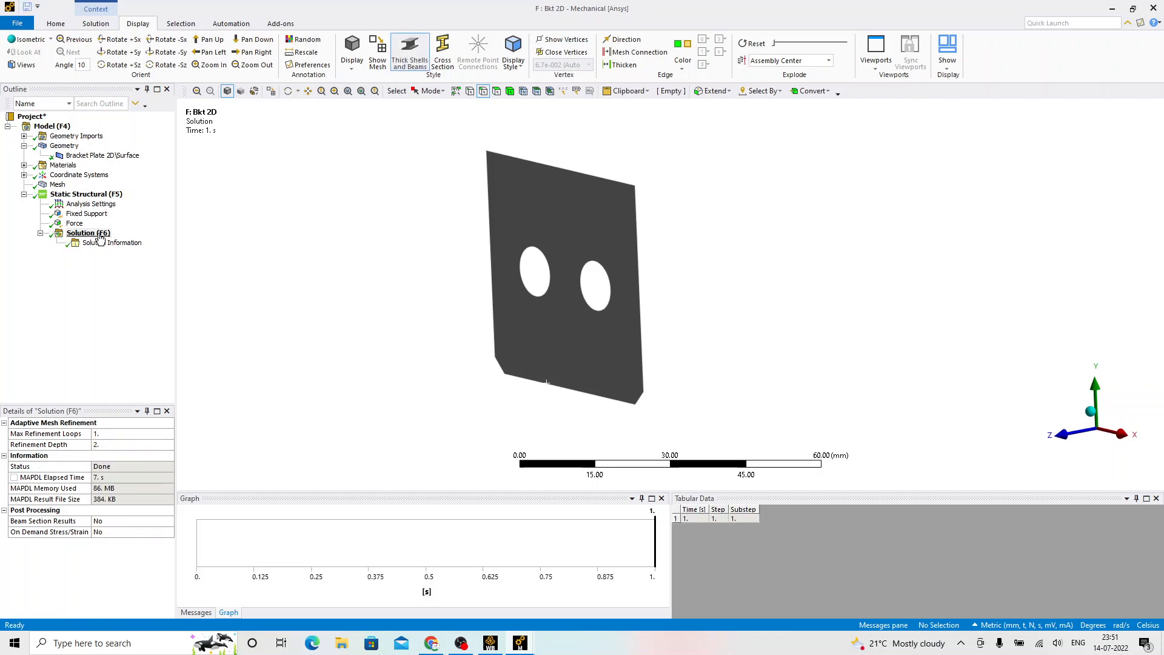
Step: Add Total Deformation and Equivalent (von-Mises) stress results to the 2D solution
right_click(100, 232)
mouse_move(157, 239)
mouse_move(279, 240)
left_click(341, 245)
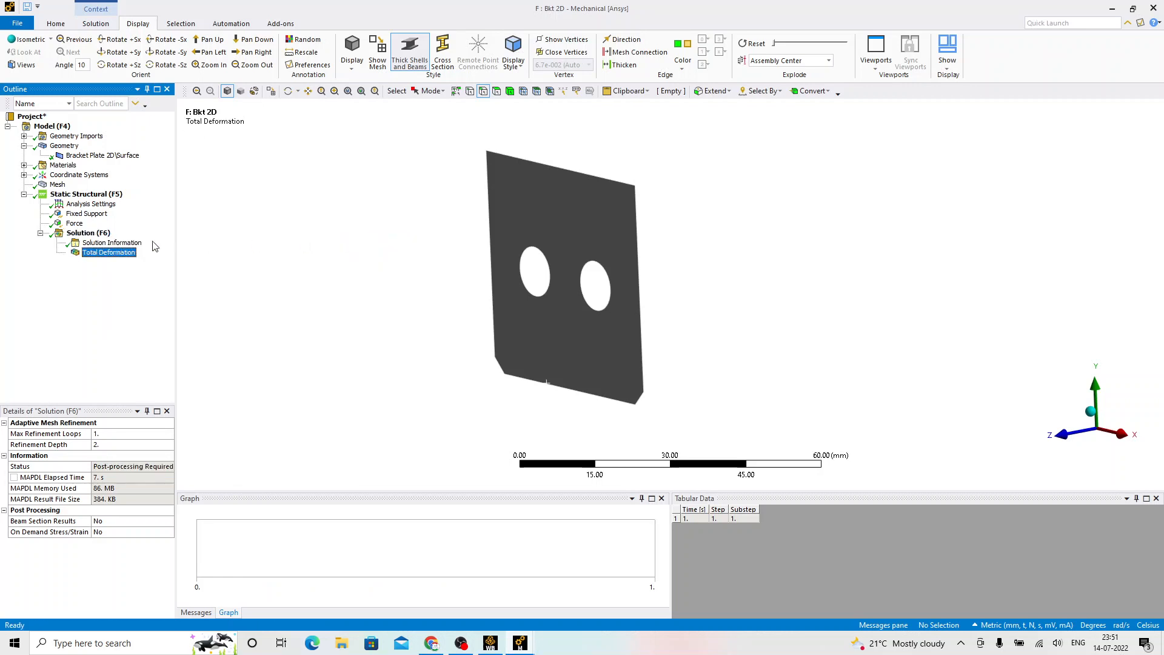
right_click(97, 234)
mouse_move(127, 239)
mouse_move(252, 266)
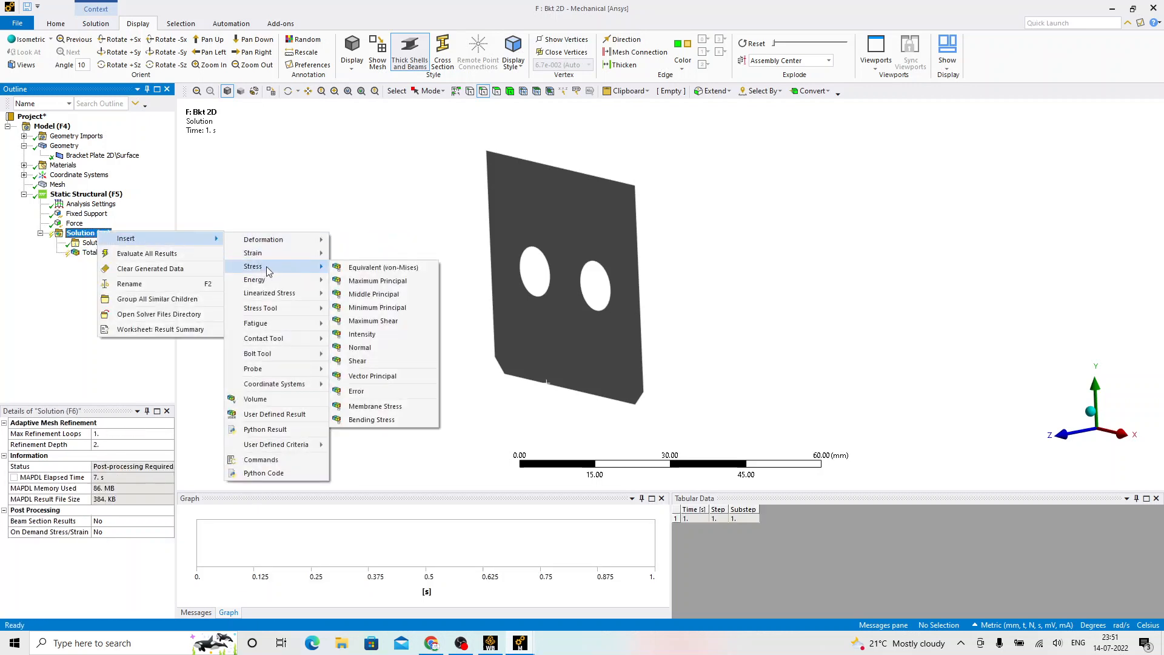
left_click(370, 269)
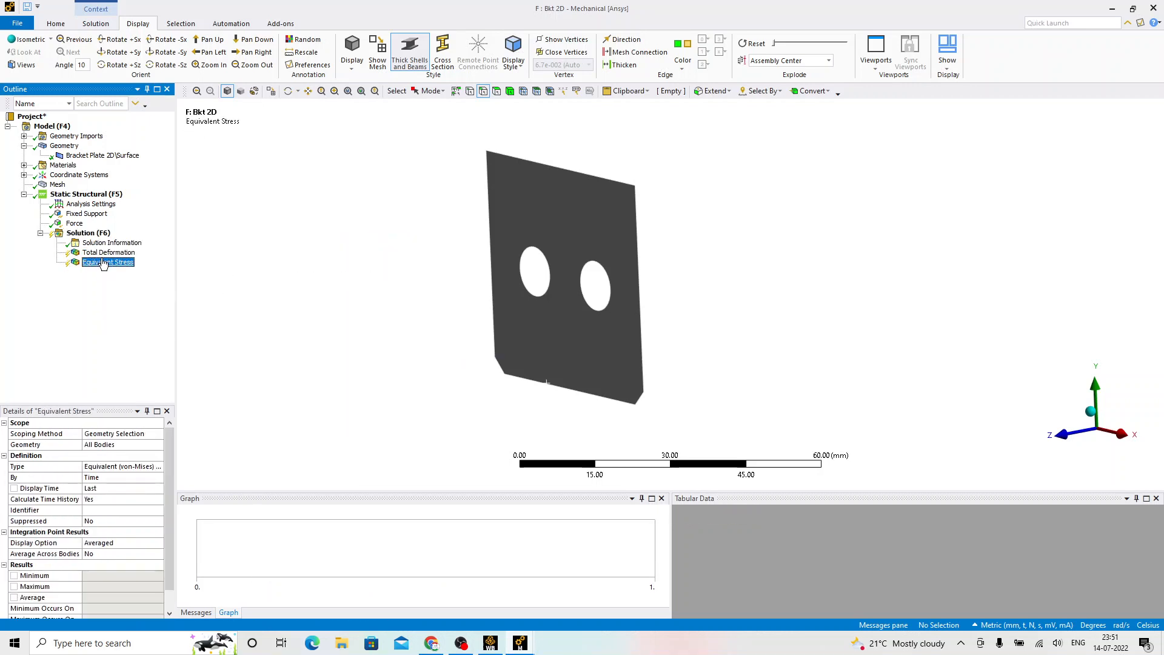
Step: Evaluate all results of the 2D solution and display the Total Deformation and Equivalent Stress plots
right_click(93, 233)
left_click(151, 254)
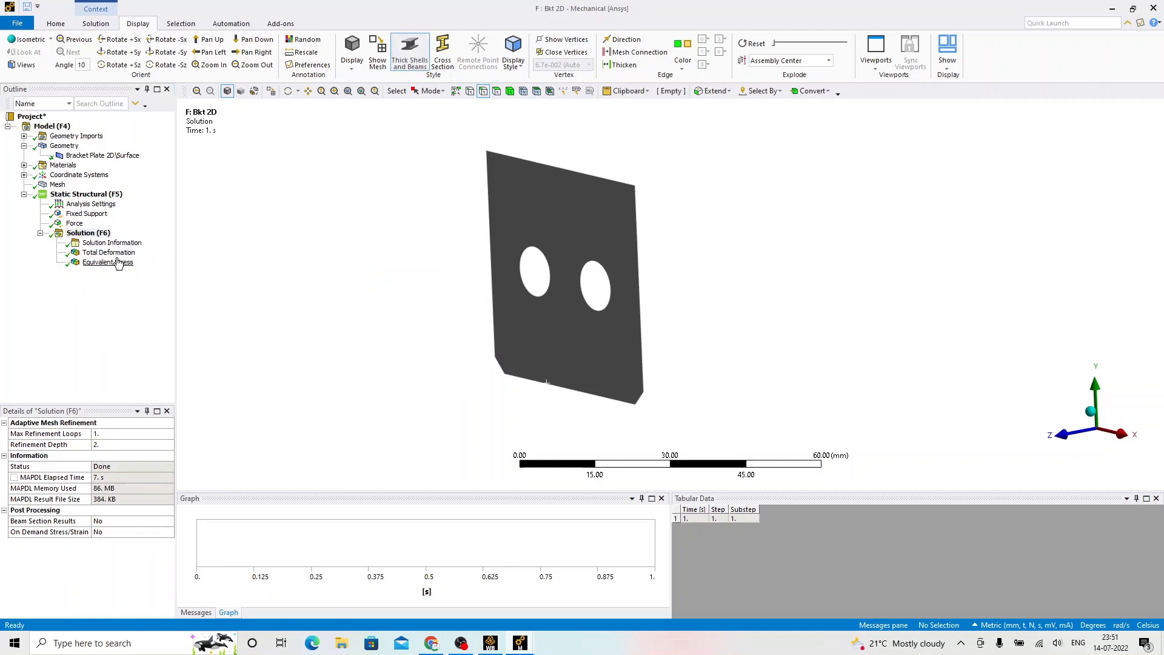
left_click(116, 253)
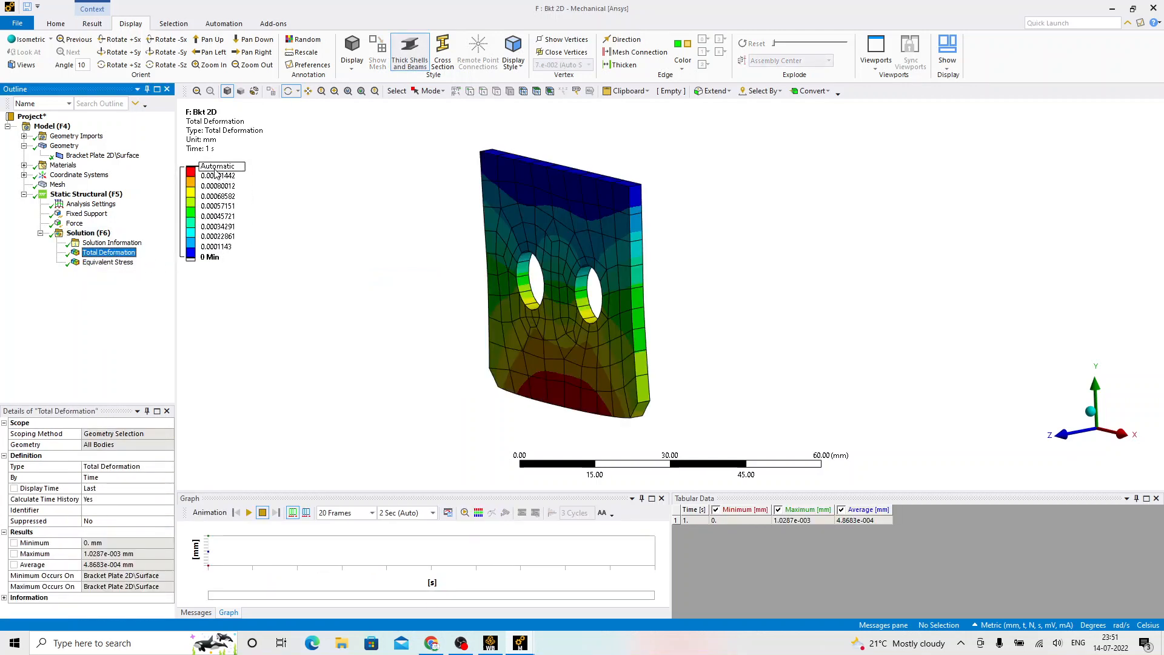
left_click(106, 262)
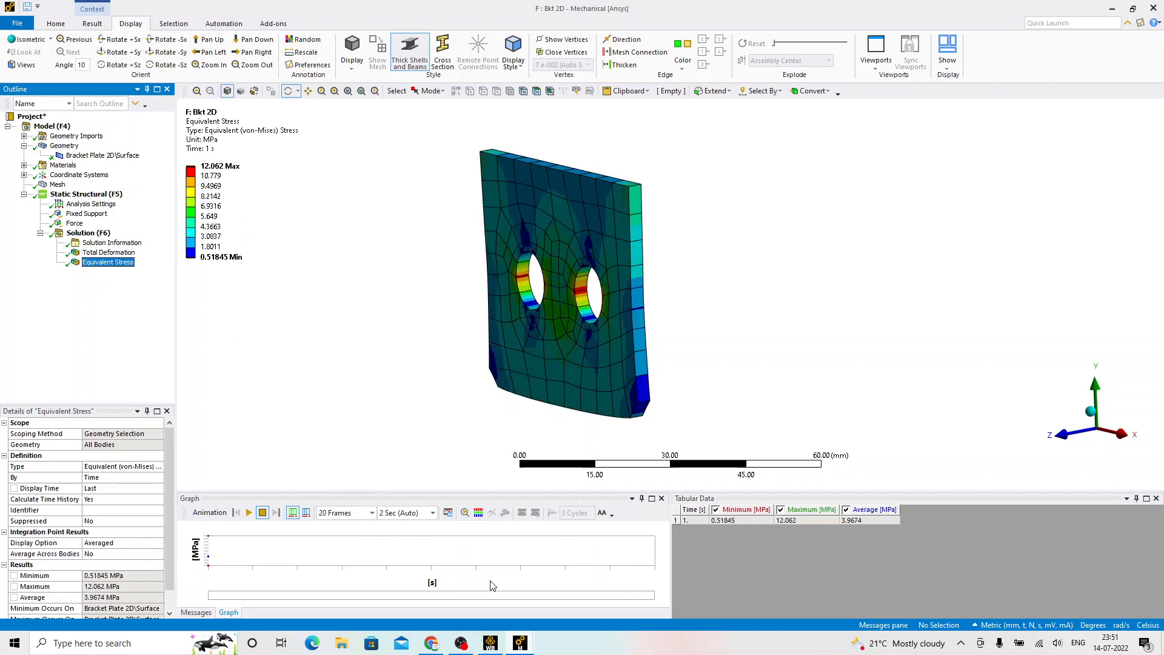
Step: Switch to the Bkt 3D Mechanical window and review its Total Deformation and Equivalent Stress results
mouse_move(520, 643)
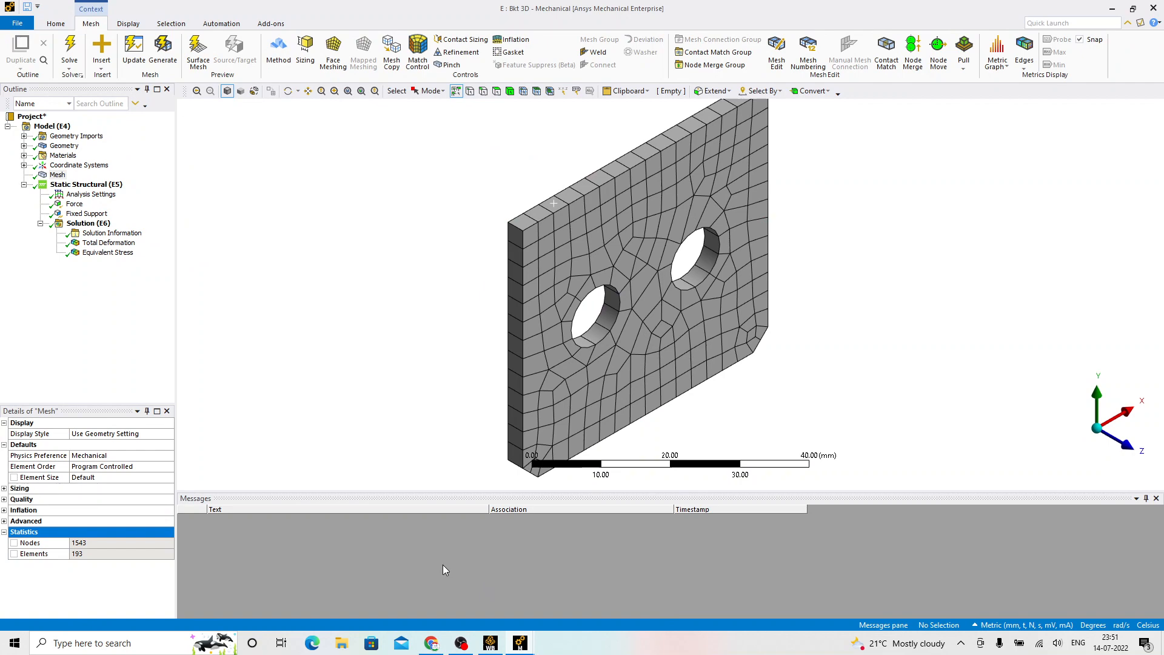
left_click(109, 243)
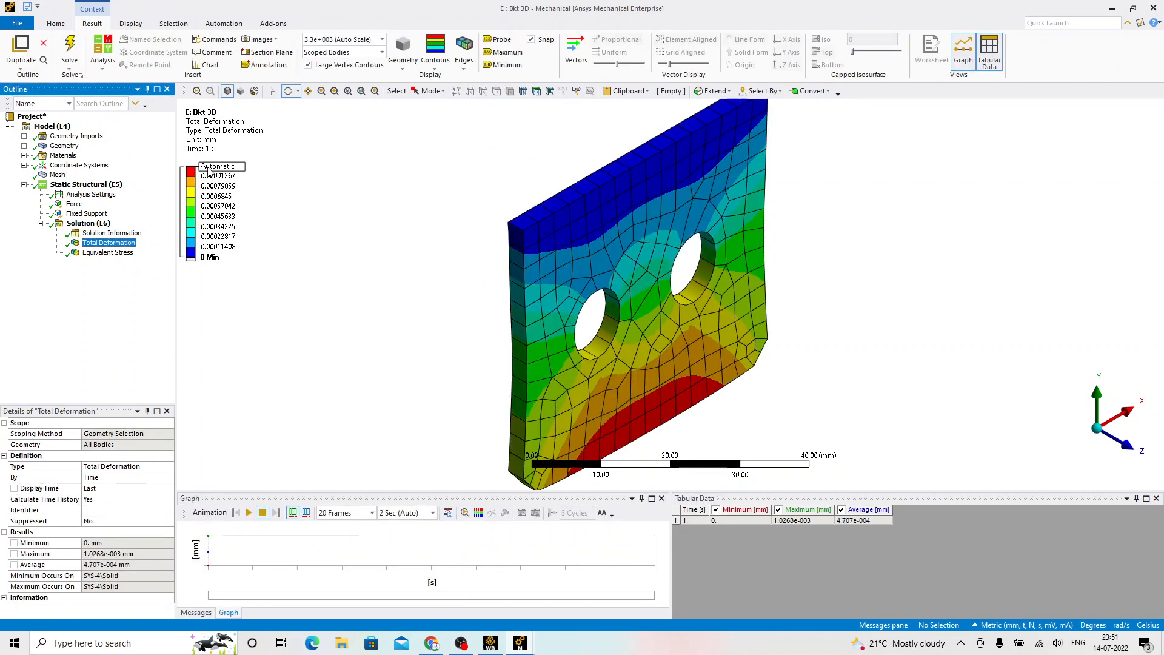
left_click(112, 254)
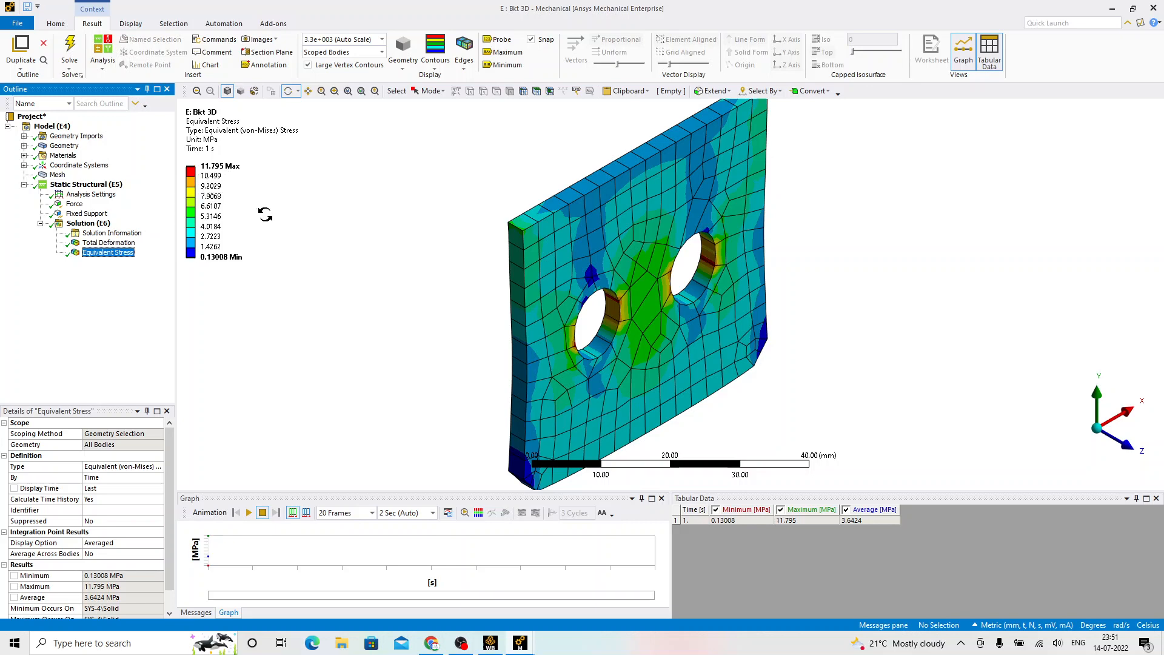
Step: Arrange the Bkt 3D and Bkt 2D windows side by side, with the 3D Equivalent Stress animation playing
key("super+Left")
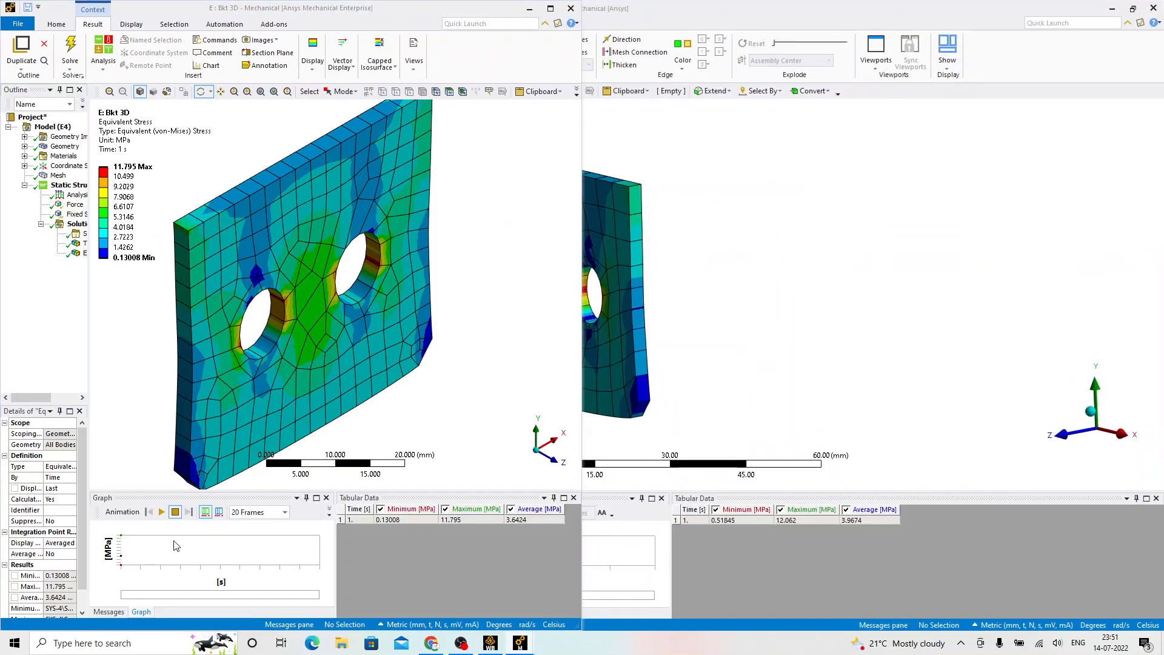
left_click(161, 514)
left_click(745, 313)
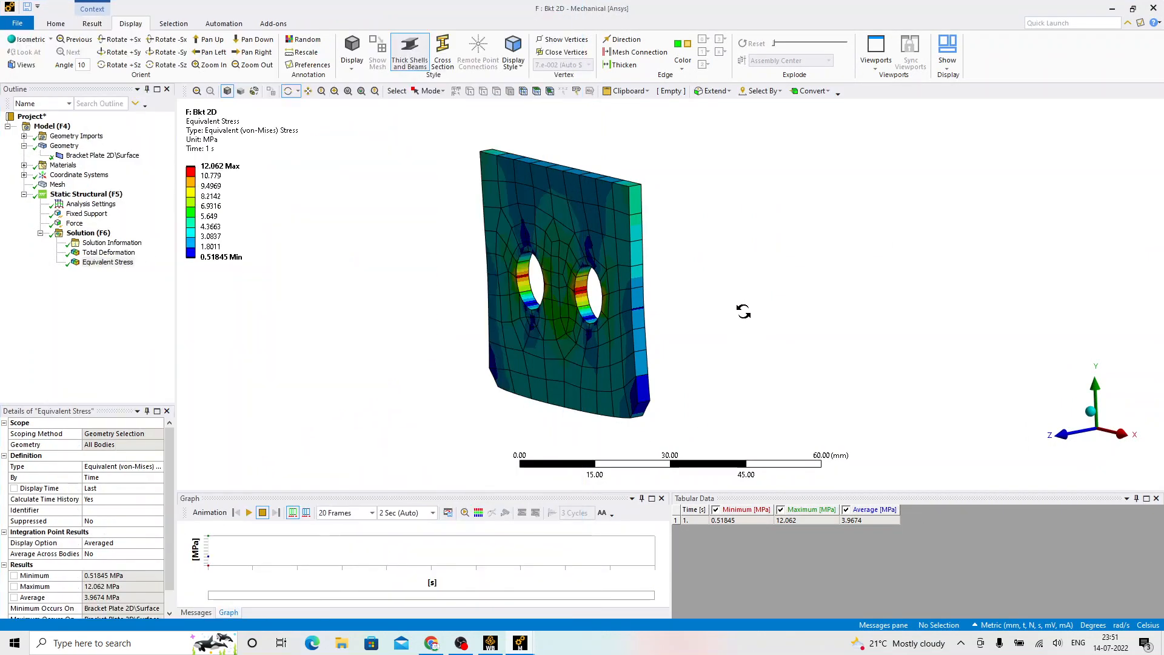
key("super+Right")
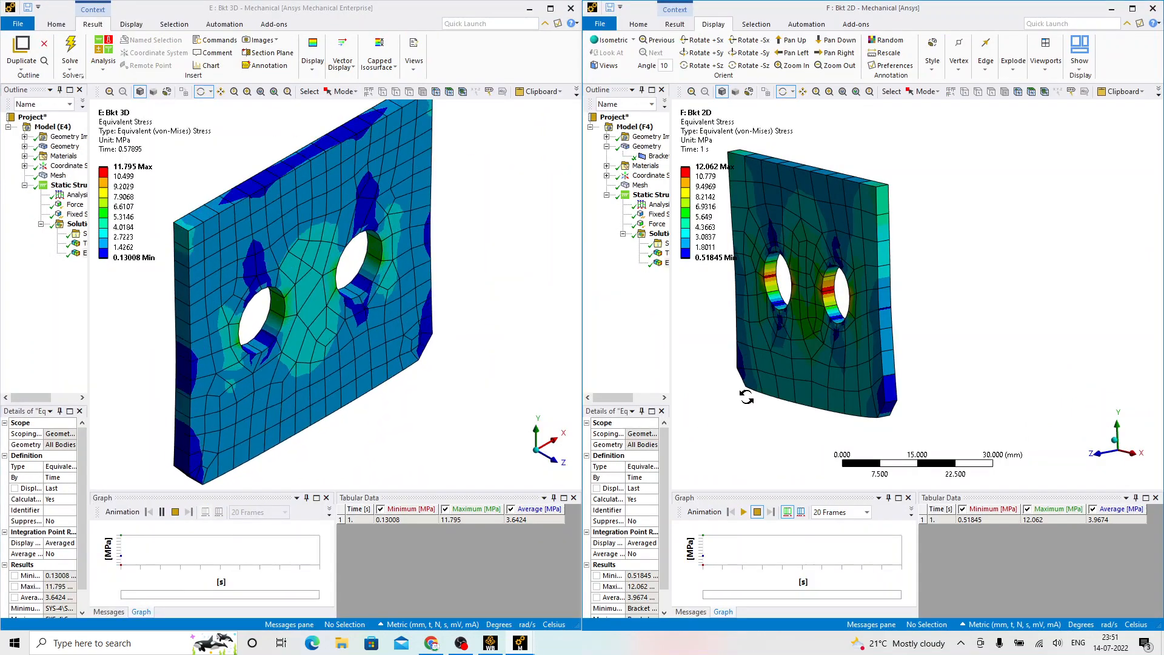
Step: Show the 2D plate in isometric view like the 3D one and play its Equivalent Stress animation
middle_click_drag(849, 297, 974, 285)
right_click(975, 262)
left_click(991, 333)
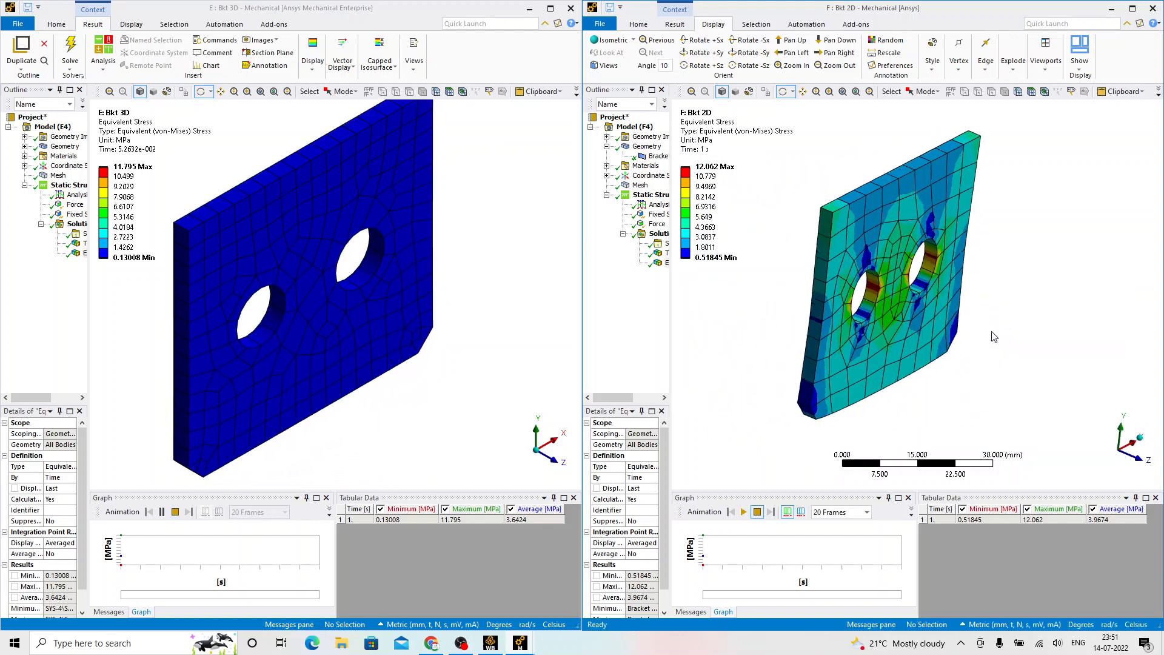
left_click(744, 513)
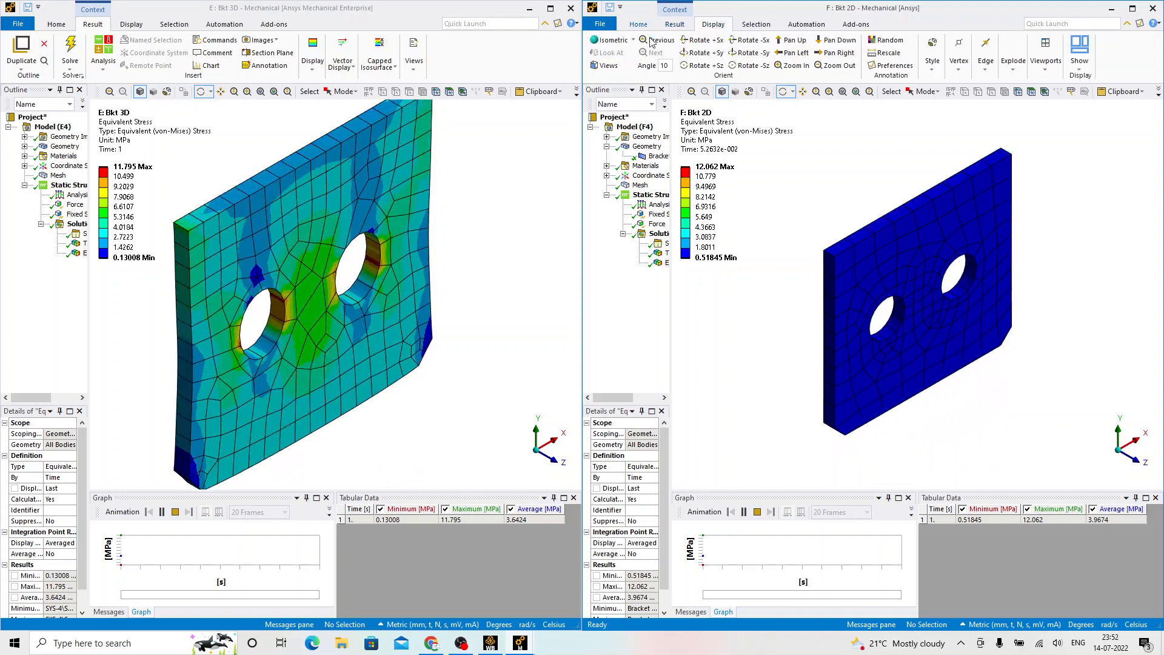
Step: Turn off Thick Shells and Beams for the 2D model and animate its Equivalent Stress beside the 3D result
left_click(640, 185)
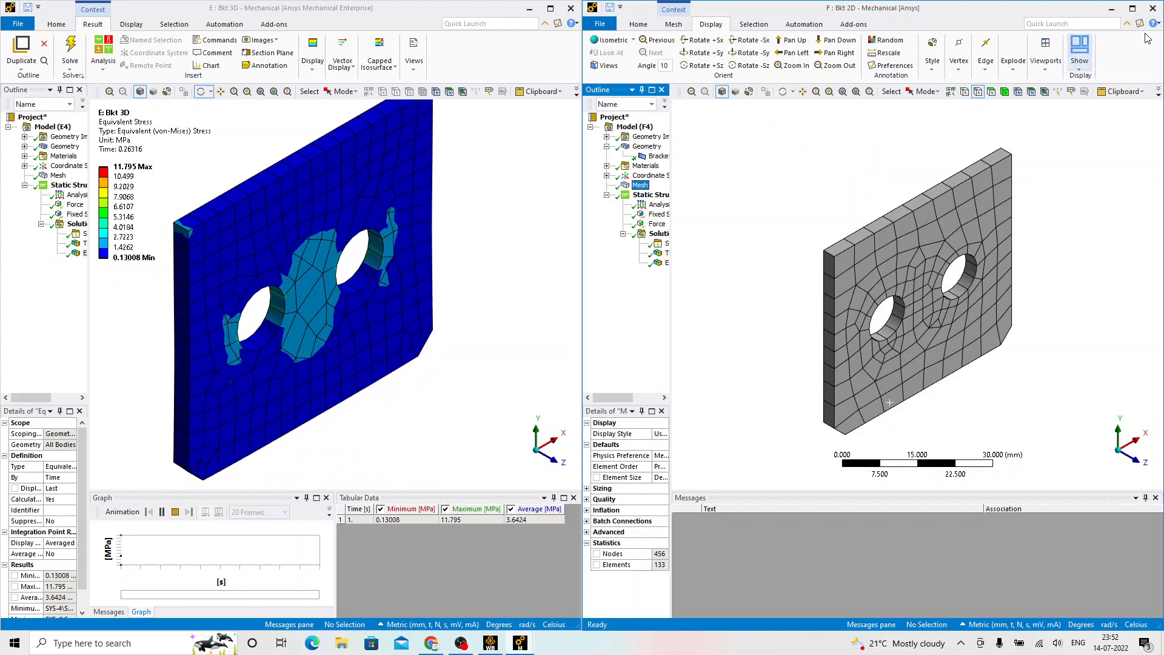
left_click(1132, 9)
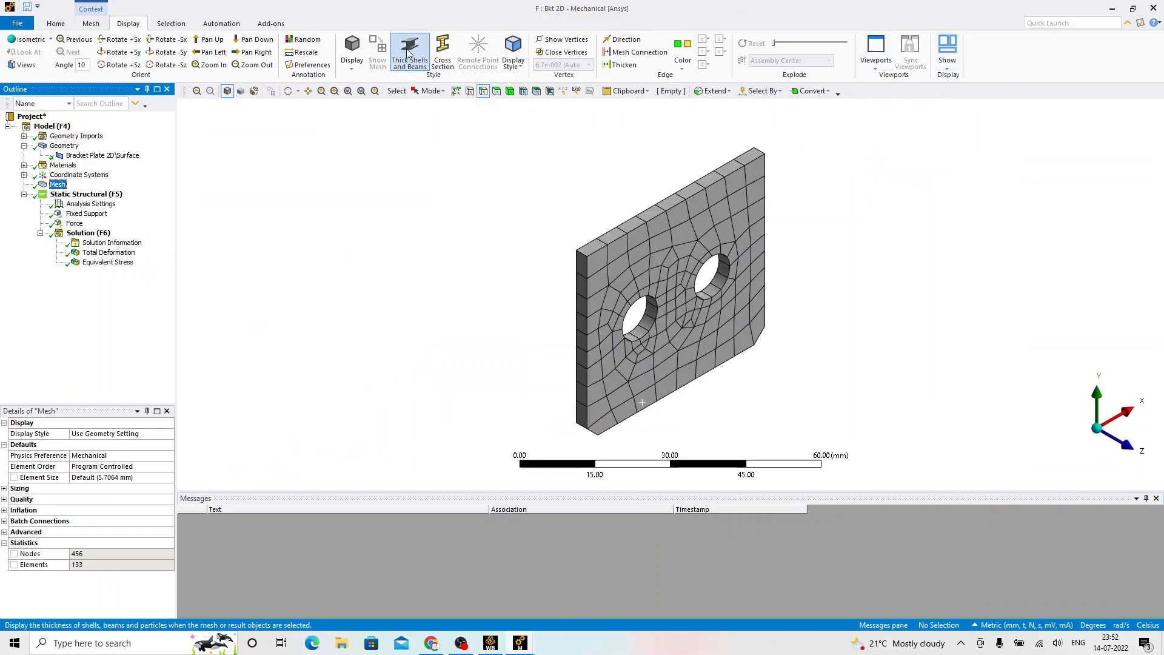
left_click(410, 51)
key("super+Right")
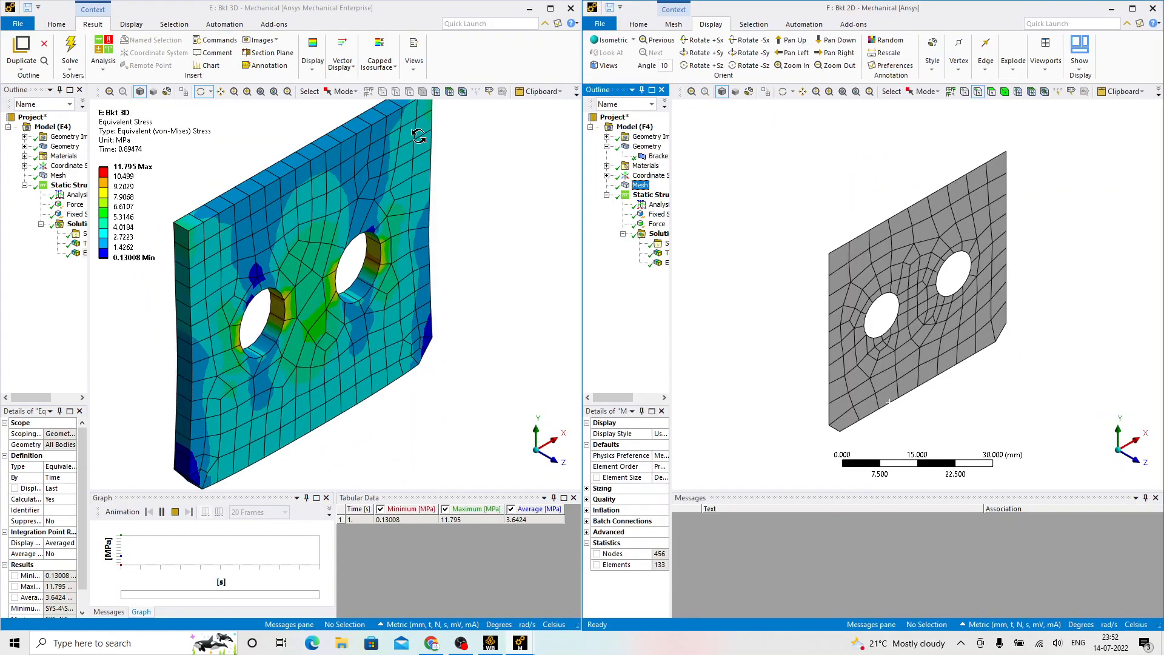
left_click(664, 265)
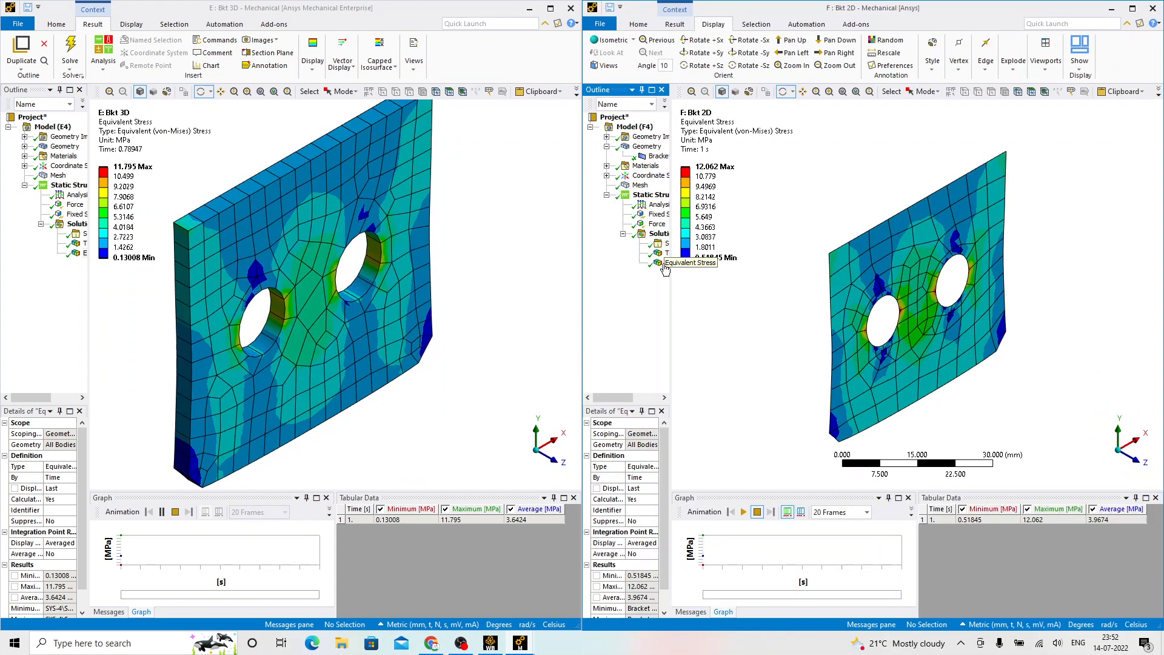
left_click(743, 512)
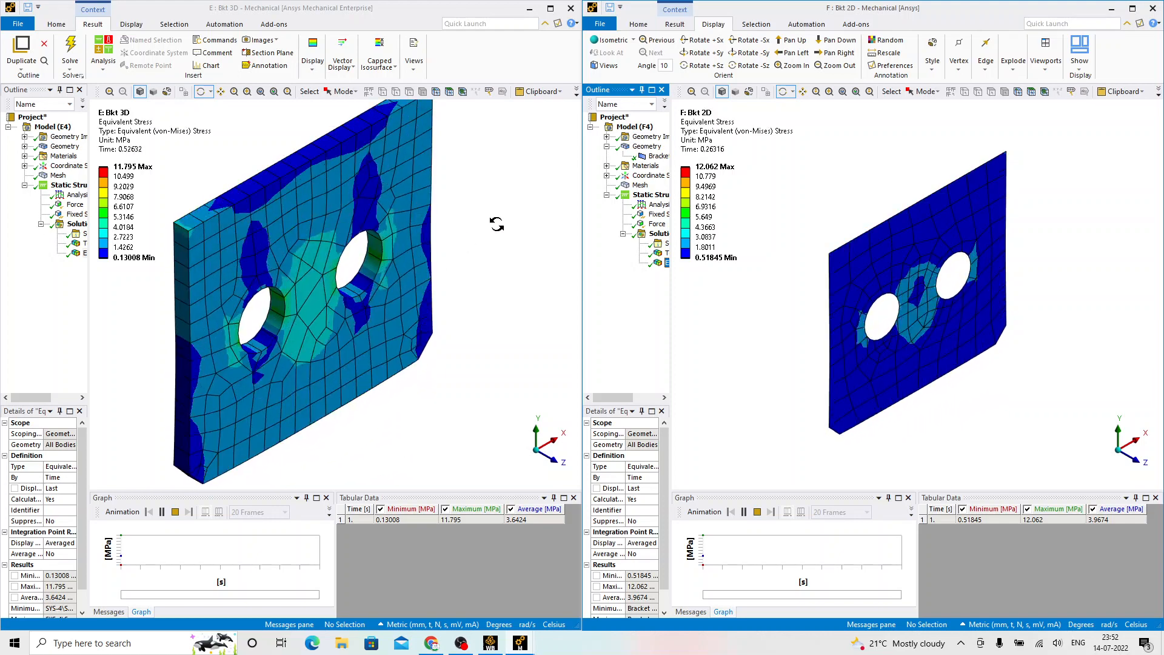
Step: Examine the 2D model's Global Coordinate System and how its axes are oriented relative to the plate
left_click(650, 176)
left_click(607, 175)
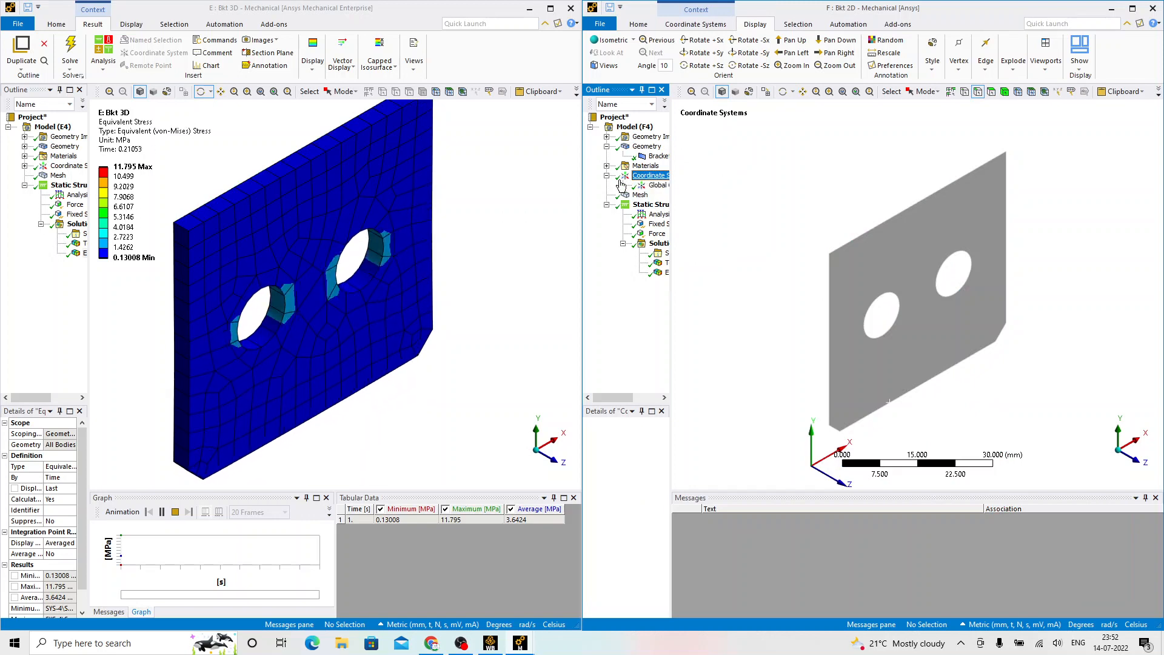
left_click(656, 185)
middle_click_drag(822, 310, 777, 372)
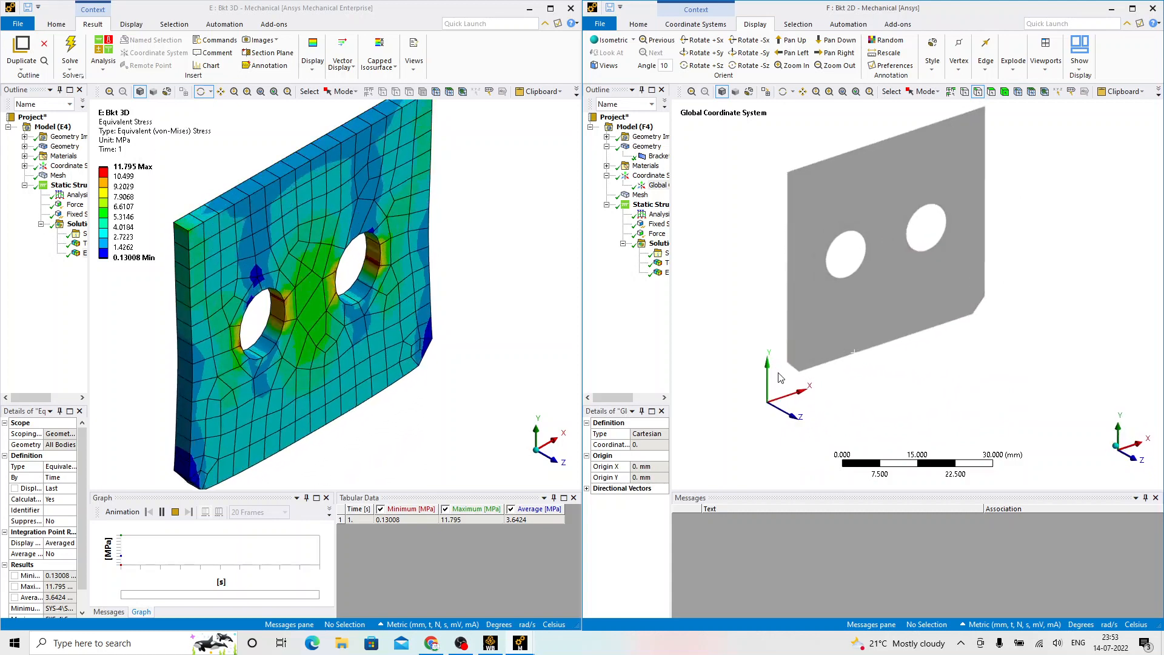
middle_click_drag(810, 333, 807, 432)
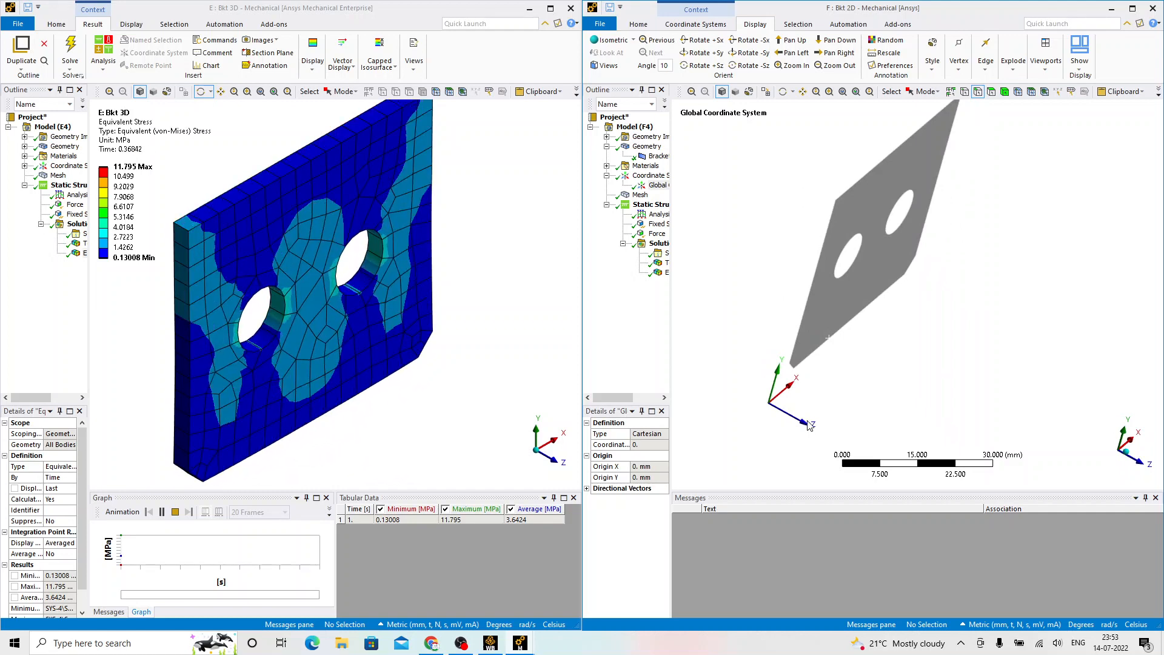
Step: Close the Bkt 3D and Bkt 2D Mechanical windows and return to the Workbench project schematic
middle_click_drag(808, 366, 773, 364)
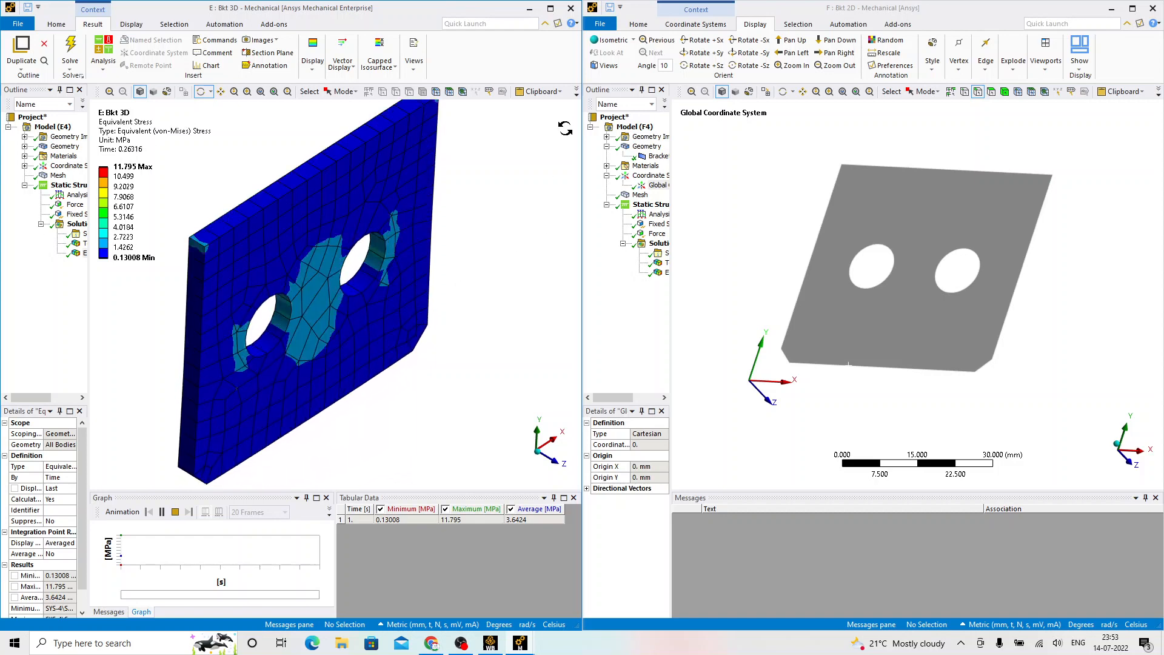
left_click(573, 13)
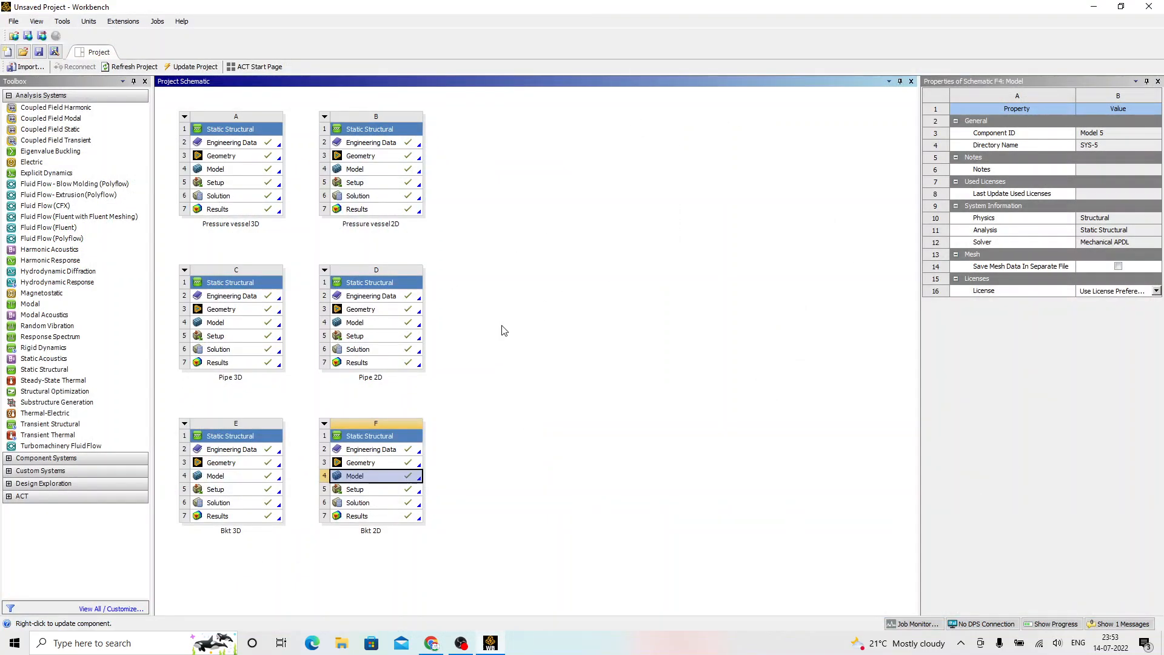
left_click(502, 326)
Step: Review the Problem Statement 04 slide on propeller stress with full and partial models, then return to Workbench
key("alt+Tab")
key("Right")
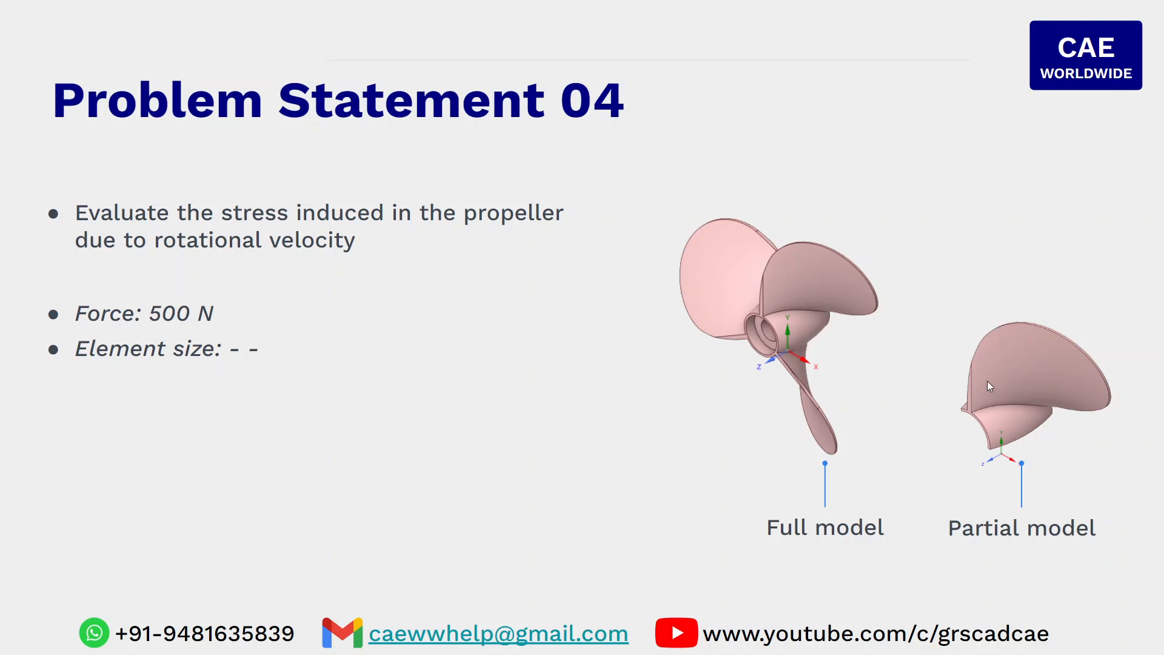
key("alt+Tab")
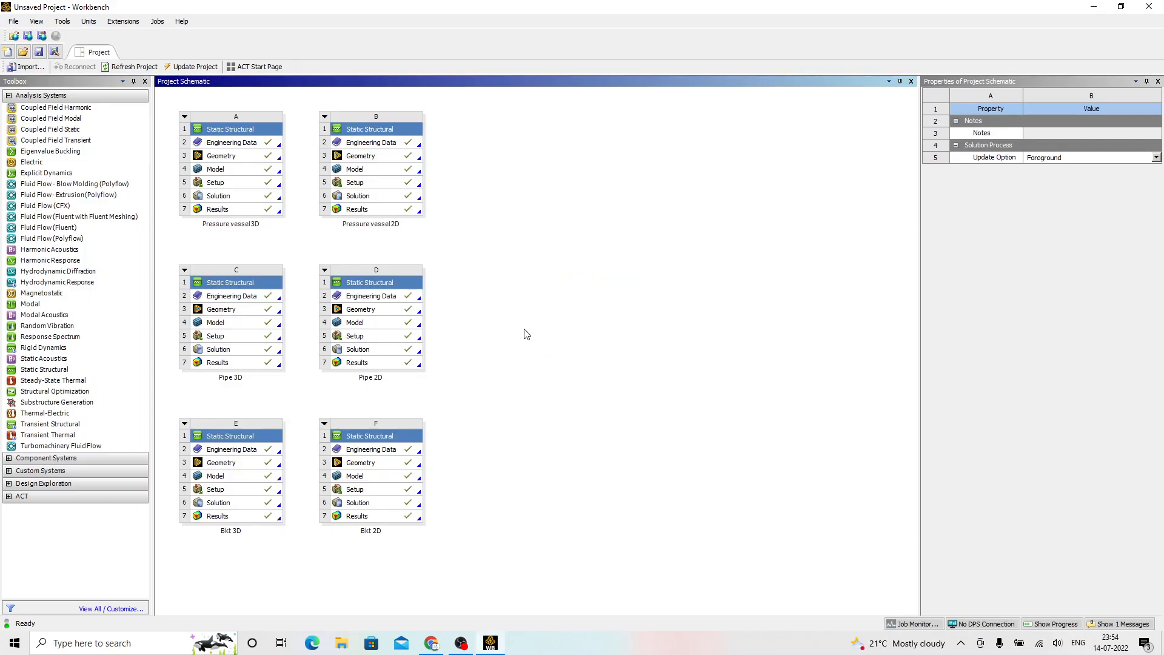
Step: Add a new Static Structural system below Bkt 3D in the project schematic and name it Propeller 3D
left_click_drag(46, 371, 226, 549)
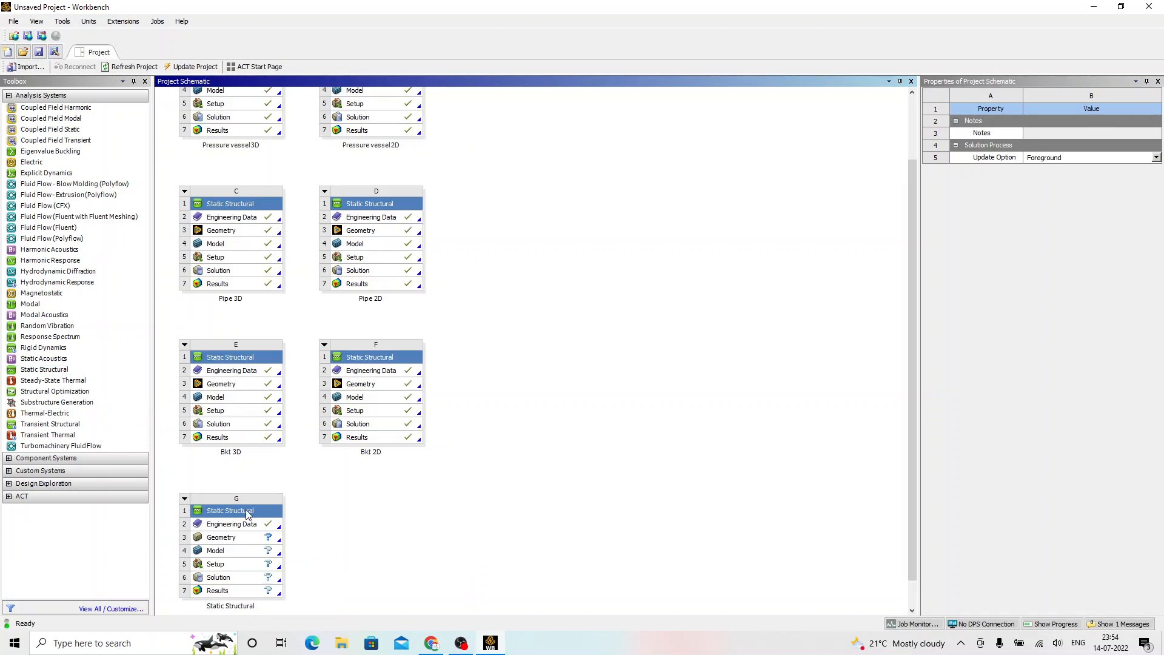
right_click(246, 513)
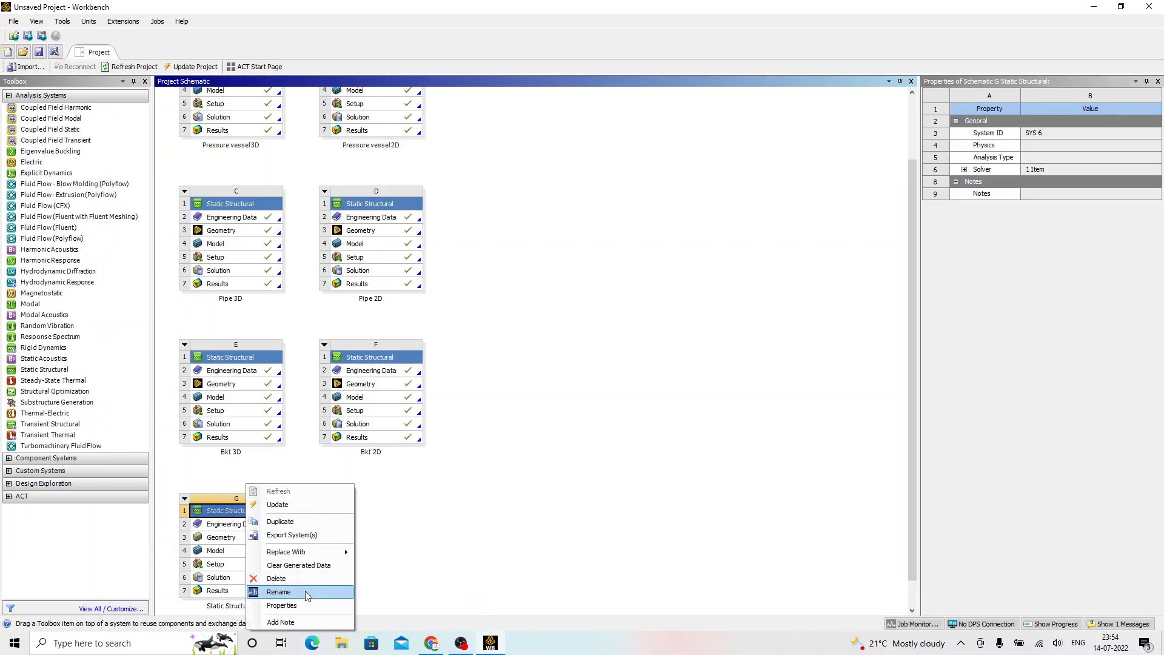
left_click(307, 593)
type("Pro")
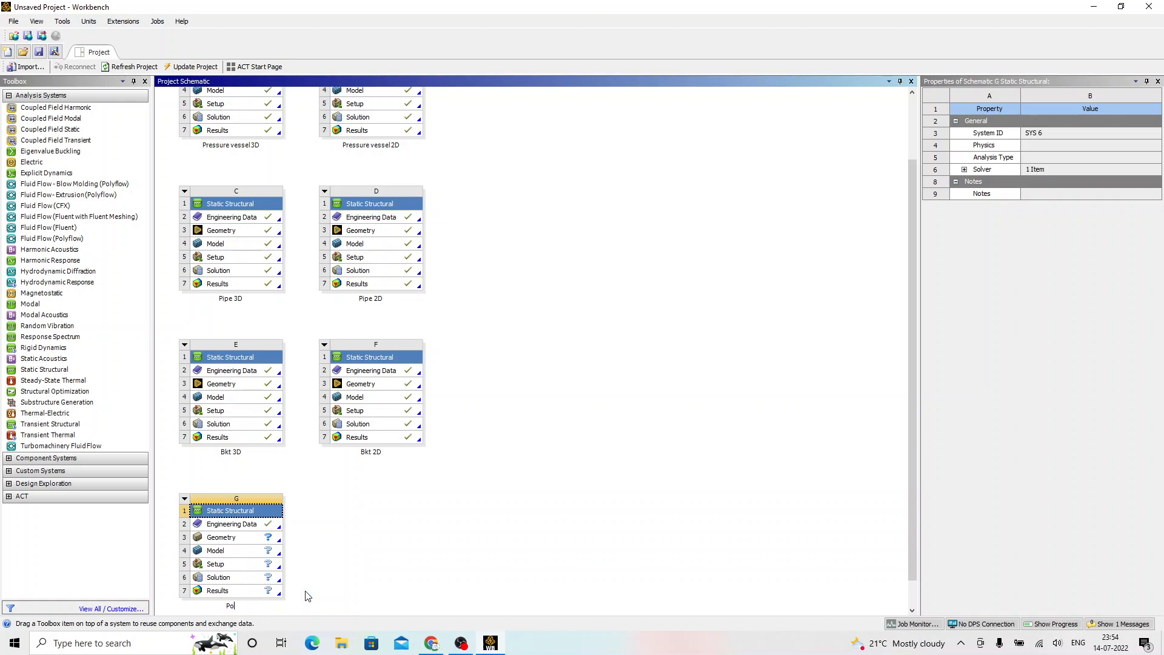
type("peller 3D")
key("Return")
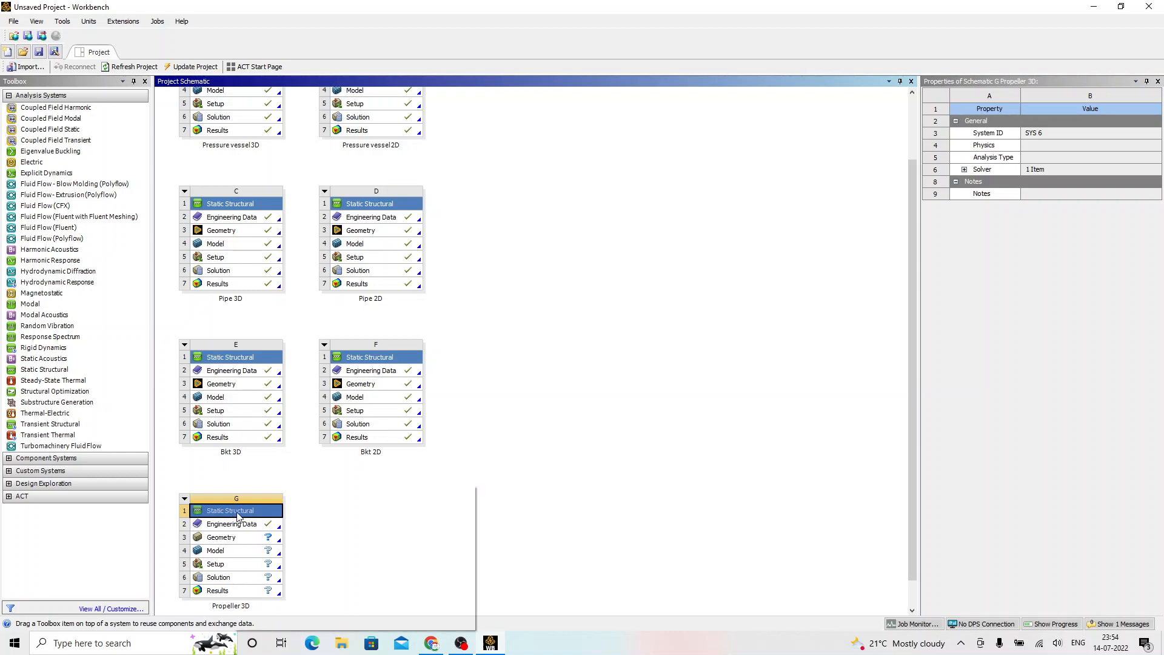
Step: Rename the propeller's Static Structural system as "Propeller full Model"
right_click(237, 516)
left_click(257, 593)
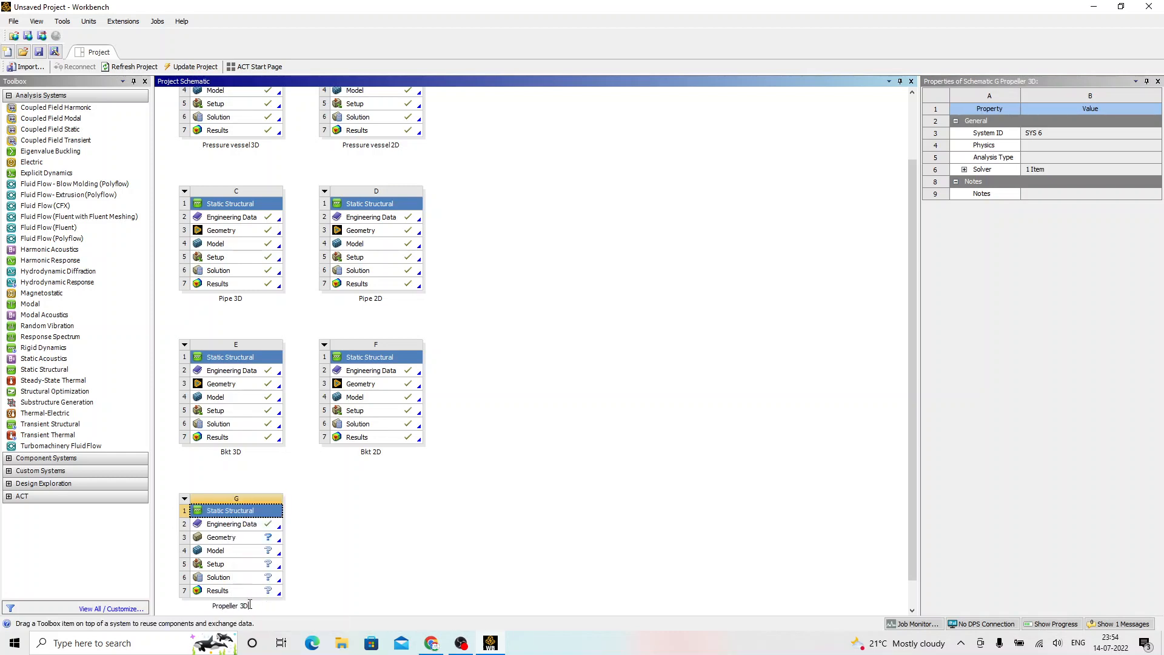
key("BackSpace")
key("BackSpace")
key("BackSpace")
type("Ful")
key("BackSpace")
key("BackSpace")
key("BackSpace")
type("full Model")
key("Return")
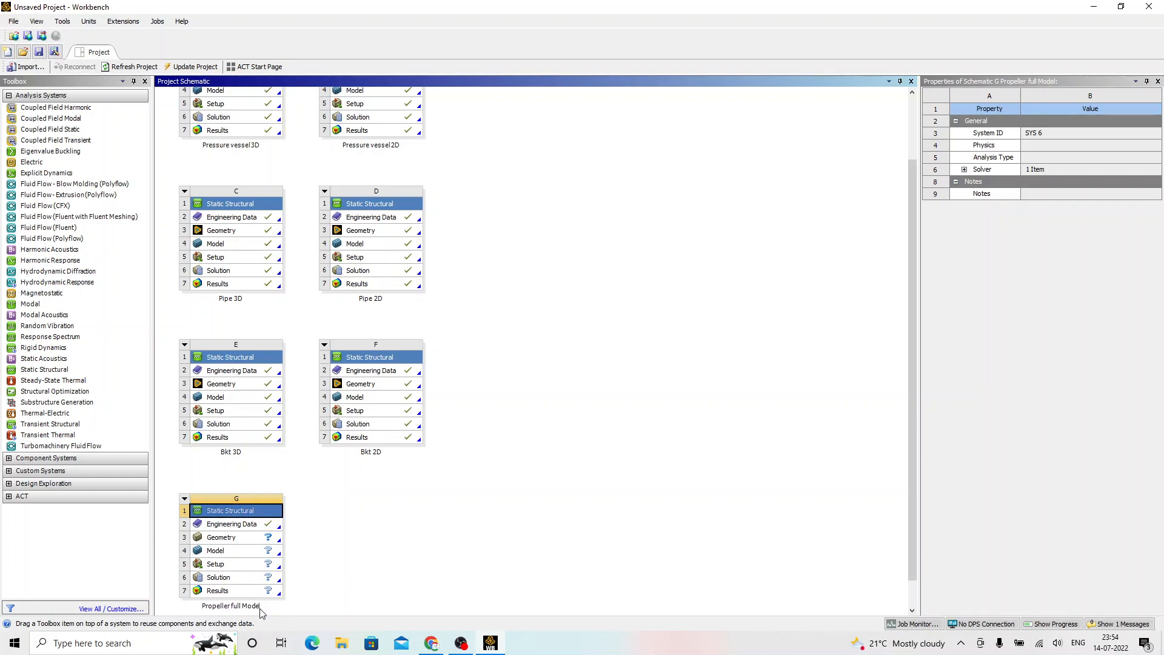
Step: Start a geometry import for the Propeller full Model system and browse to the YouTube Recording Geometry Files folder
left_click(247, 542)
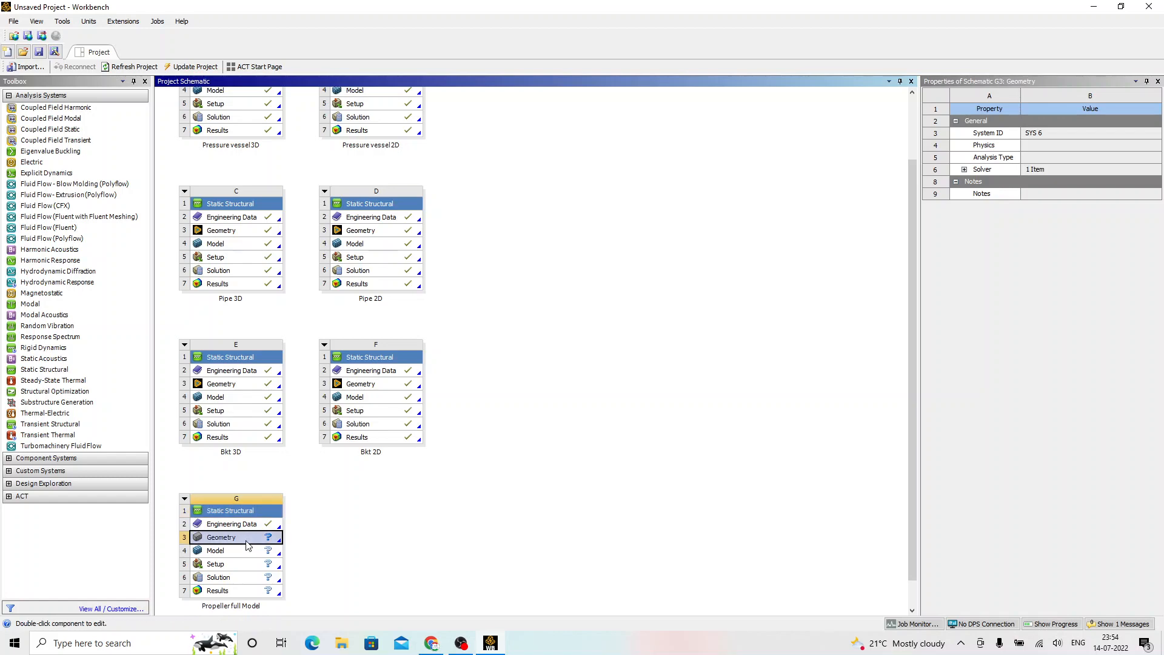
right_click(247, 544)
mouse_move(364, 473)
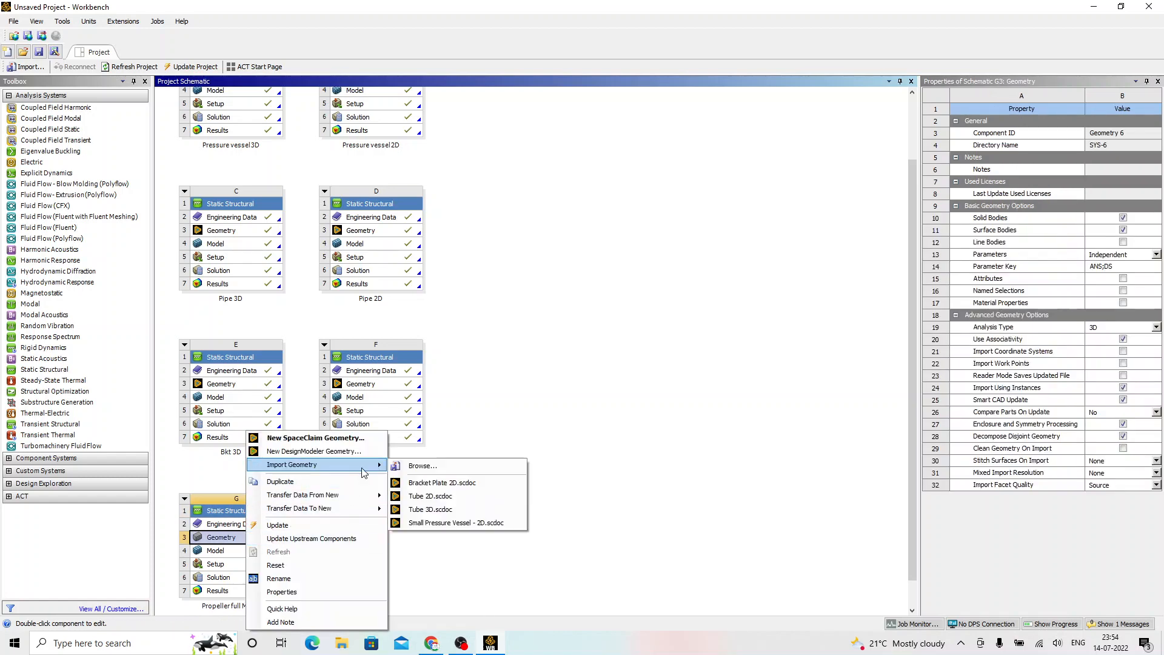
left_click(419, 466)
double_click(172, 106)
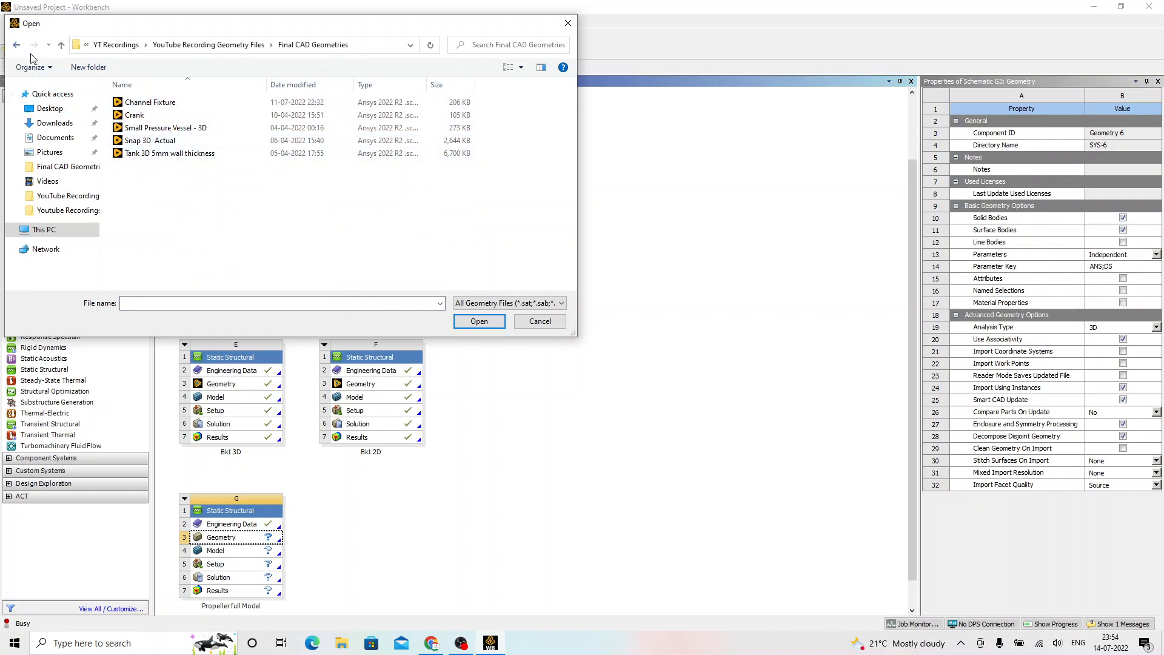
left_click(17, 45)
Step: Find the file "Rotaional Velocity - Propeller" in the folder and import it as the system's geometry
scroll(219, 212, "down", 3)
scroll(220, 212, "down", 1)
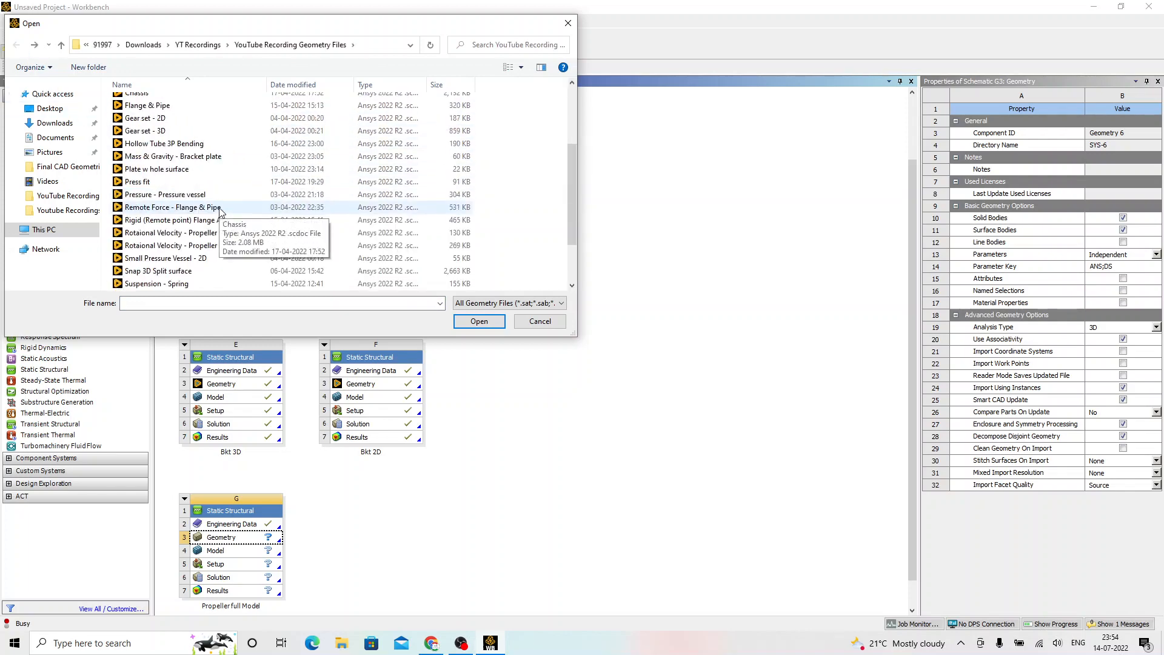
scroll(182, 206, "down", 2)
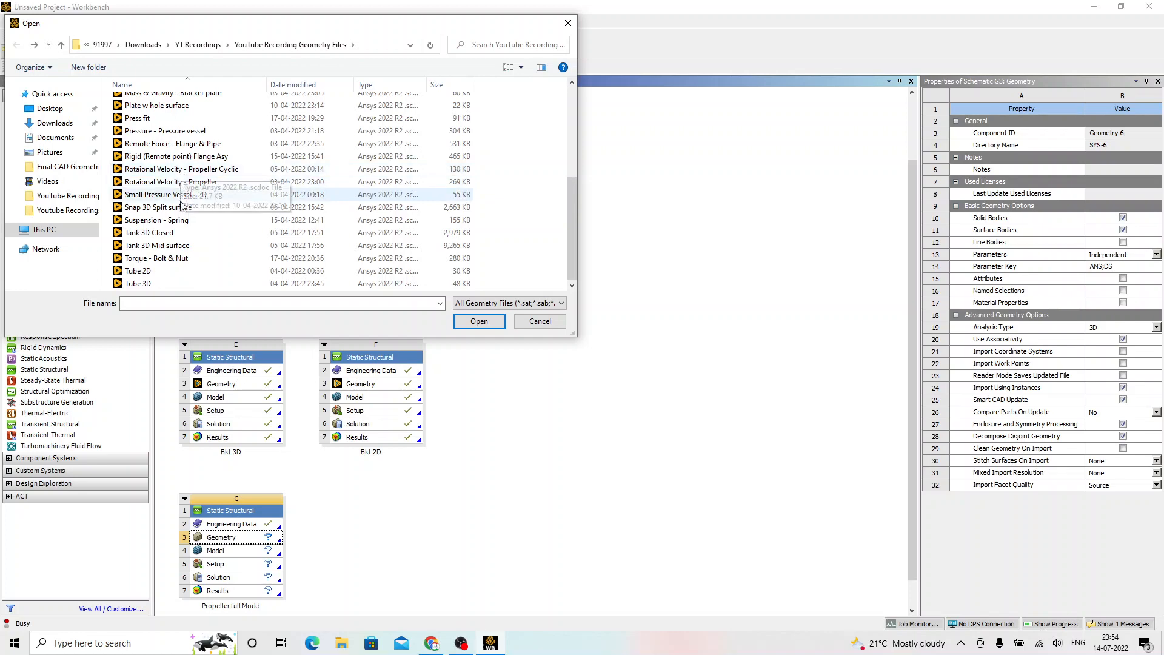
left_click(175, 222)
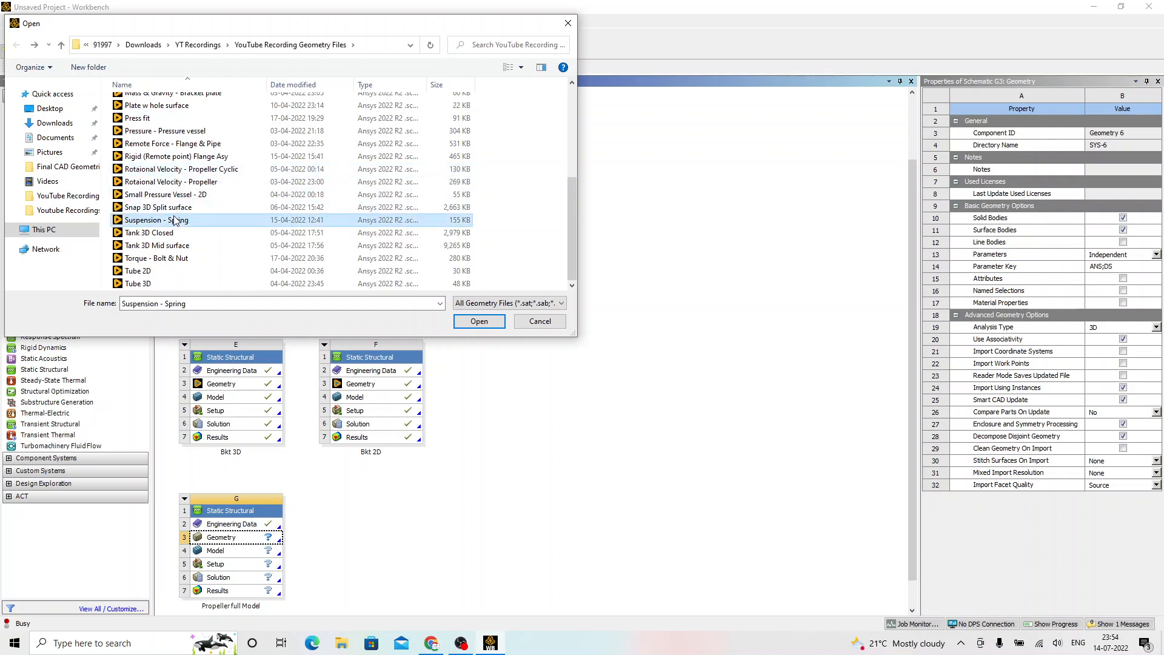
scroll(175, 221, "up", 3)
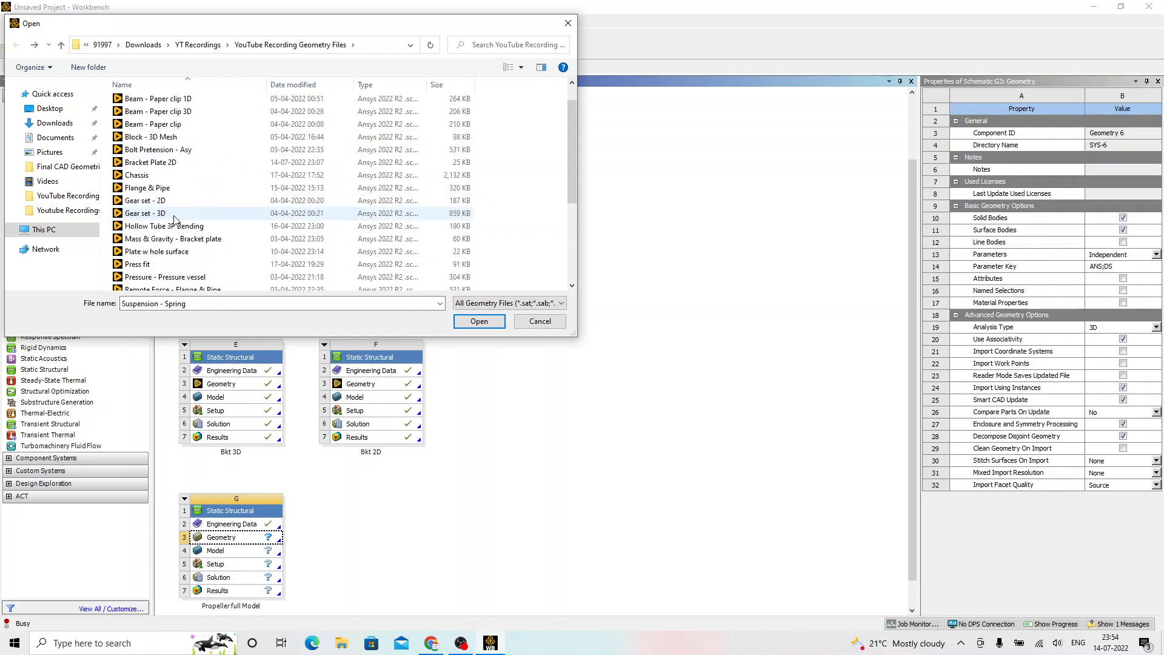
scroll(175, 220, "up", 2)
scroll(175, 220, "down", 1)
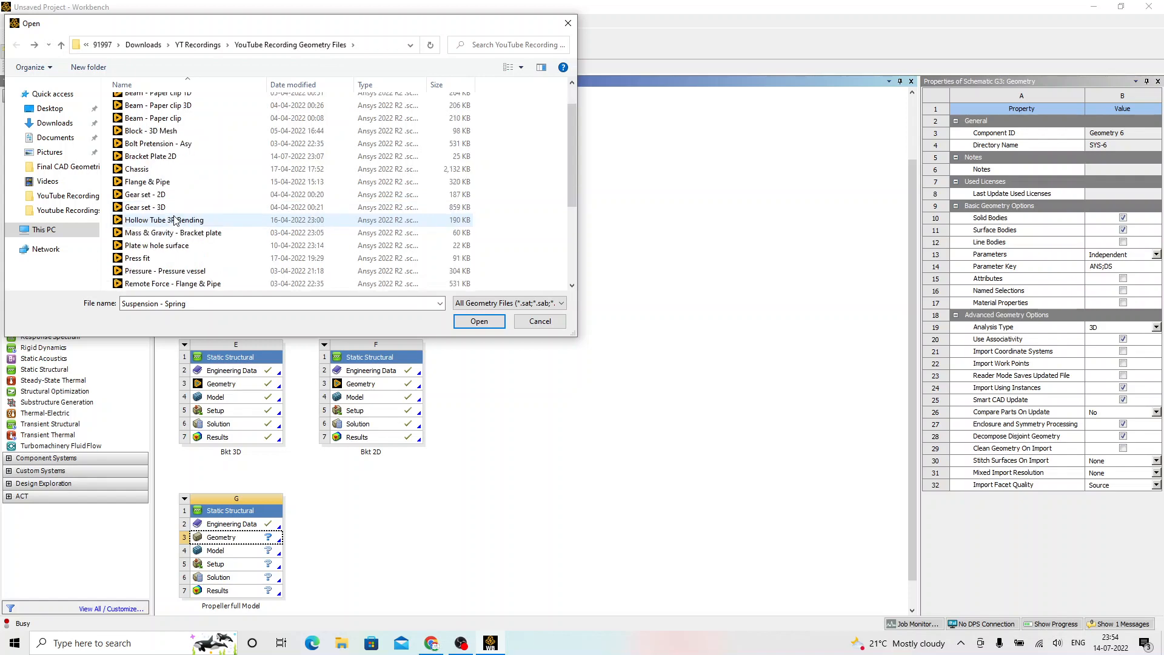
scroll(175, 220, "down", 1)
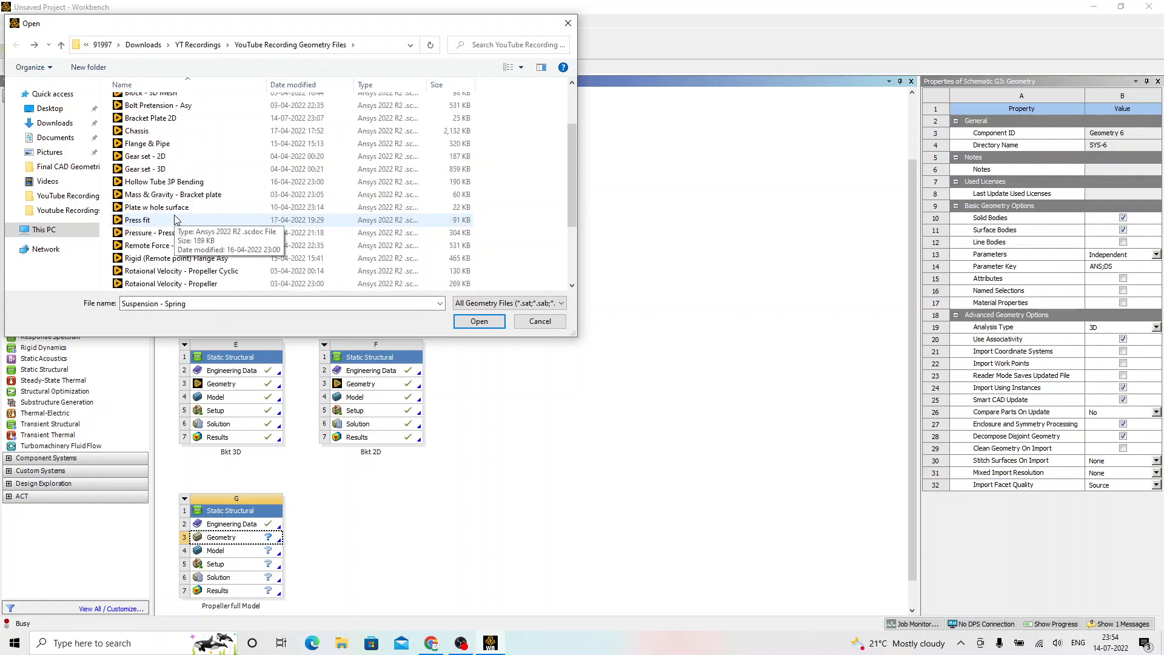
scroll(176, 219, "down", 3)
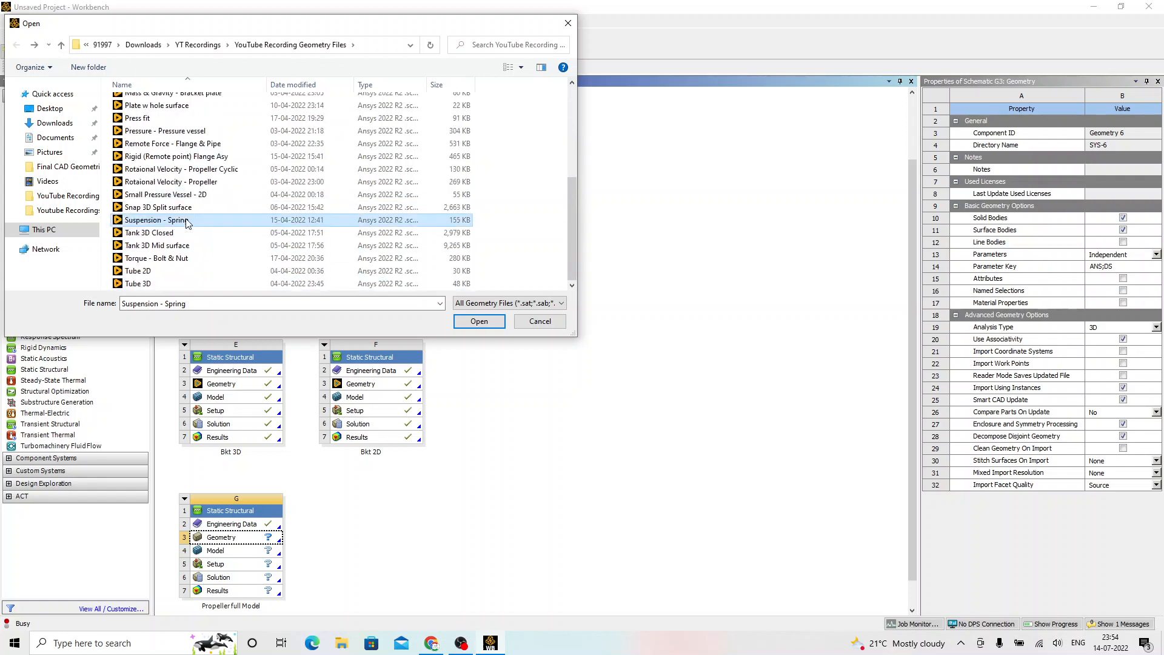
scroll(186, 222, "up", 3)
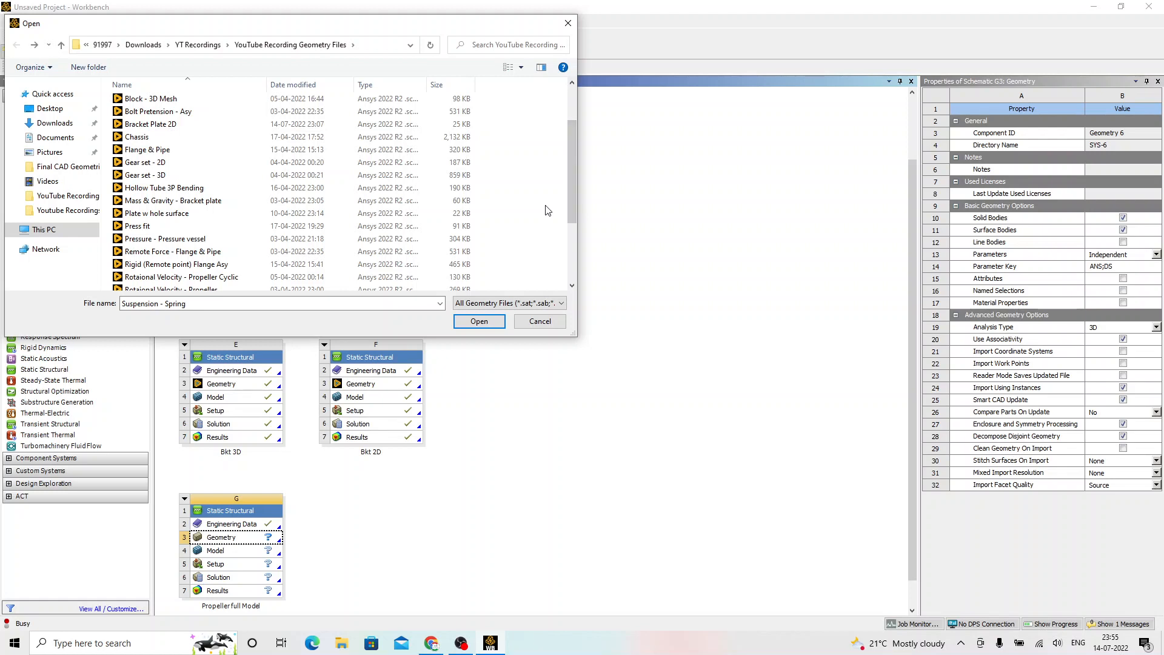
left_click(208, 277)
scroll(208, 273, "down", 2)
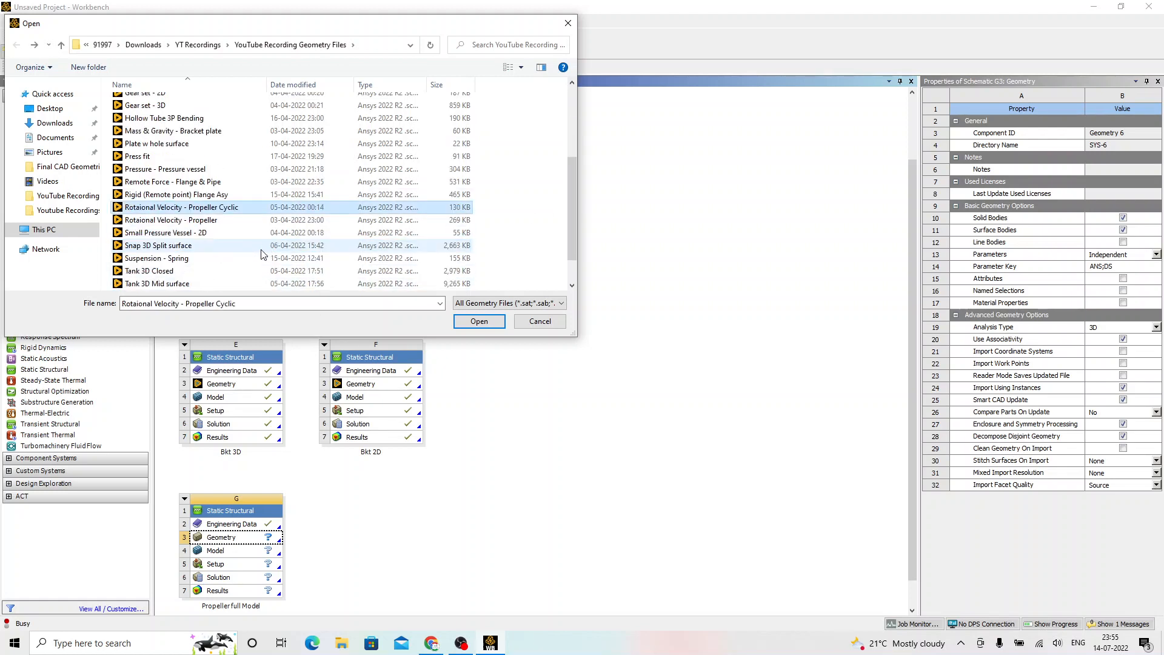
left_click(171, 221)
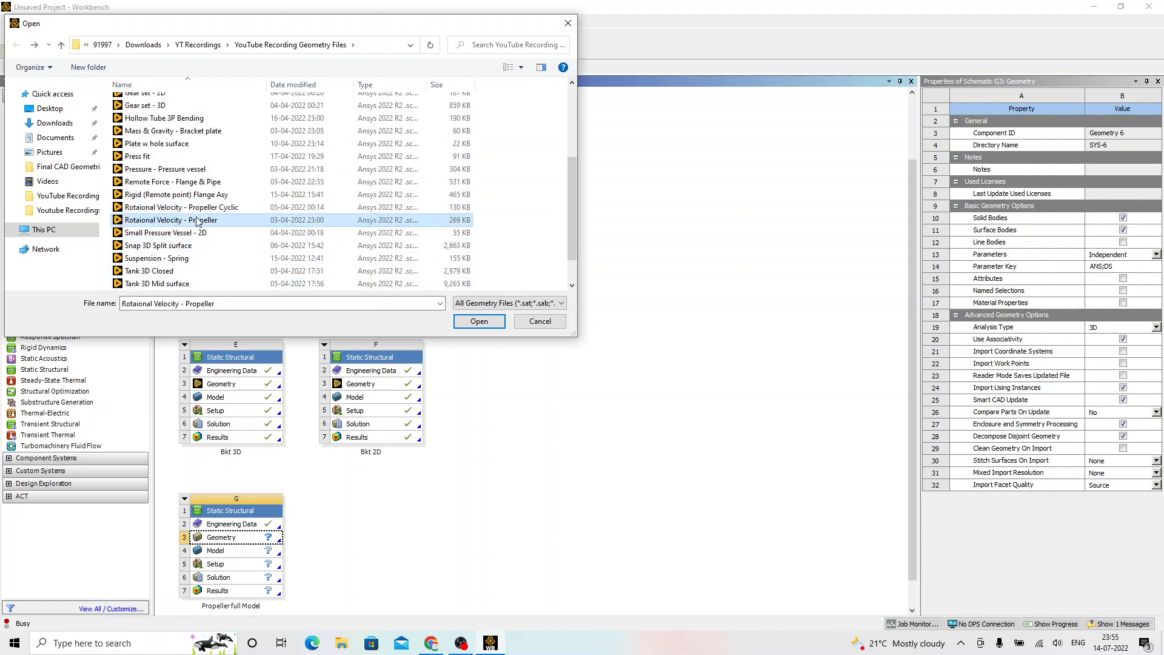
left_click(479, 322)
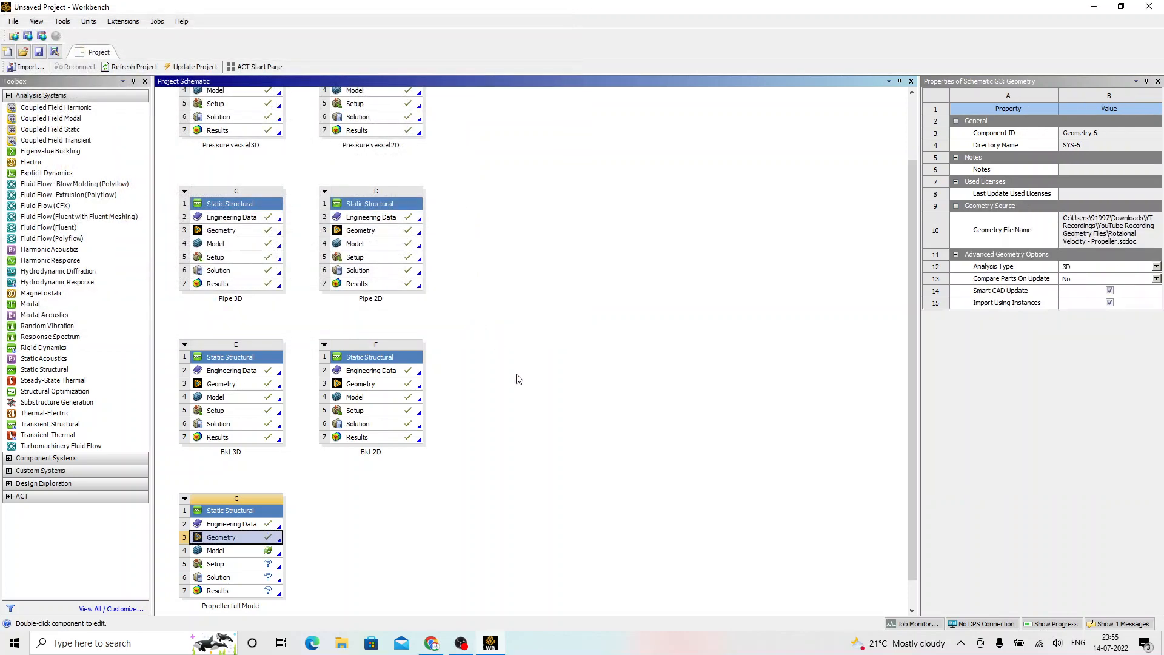
Step: Open the Propeller full Model in a maximized Mechanical window and generate its mesh with the default element size
double_click(233, 555)
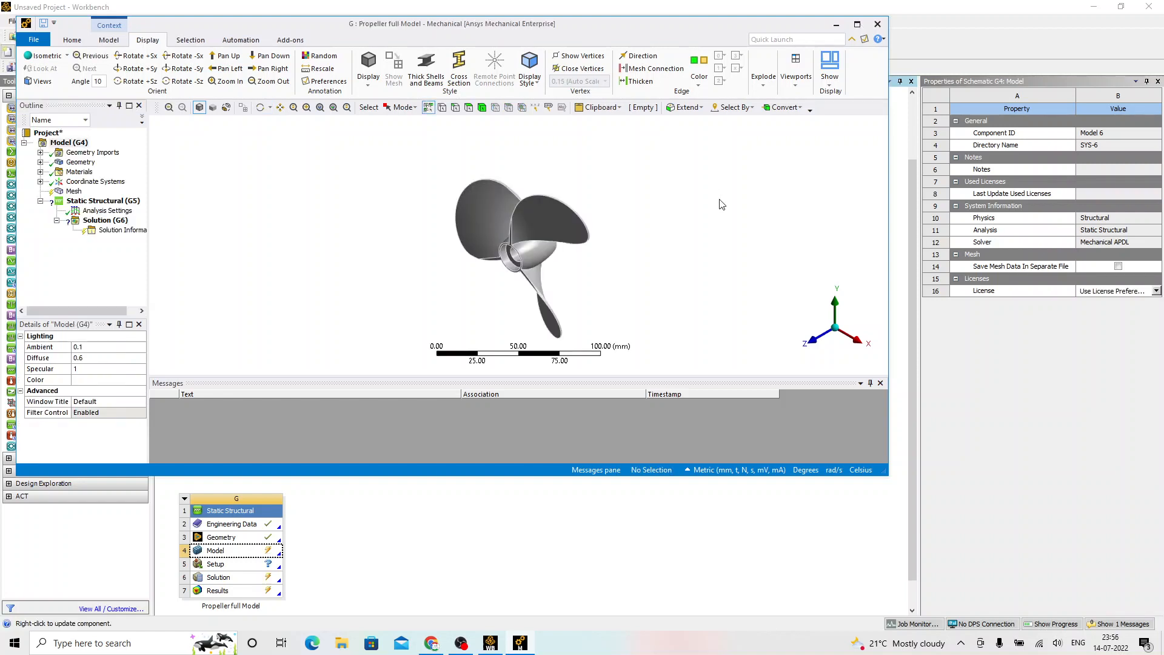
left_click(856, 24)
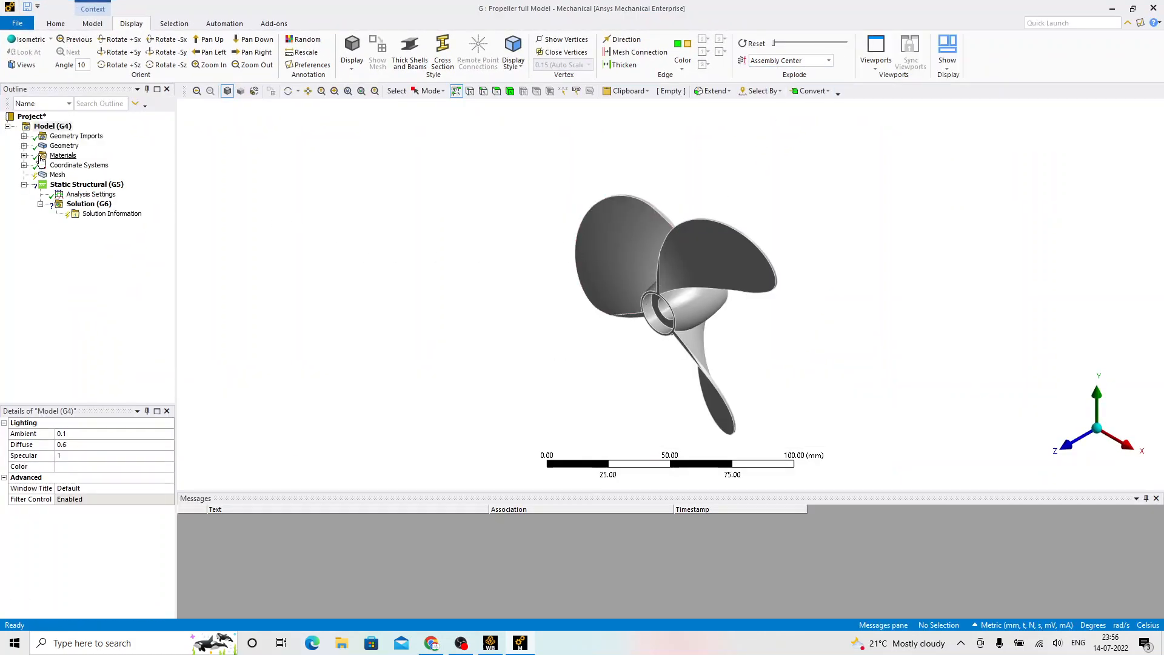
right_click(53, 176)
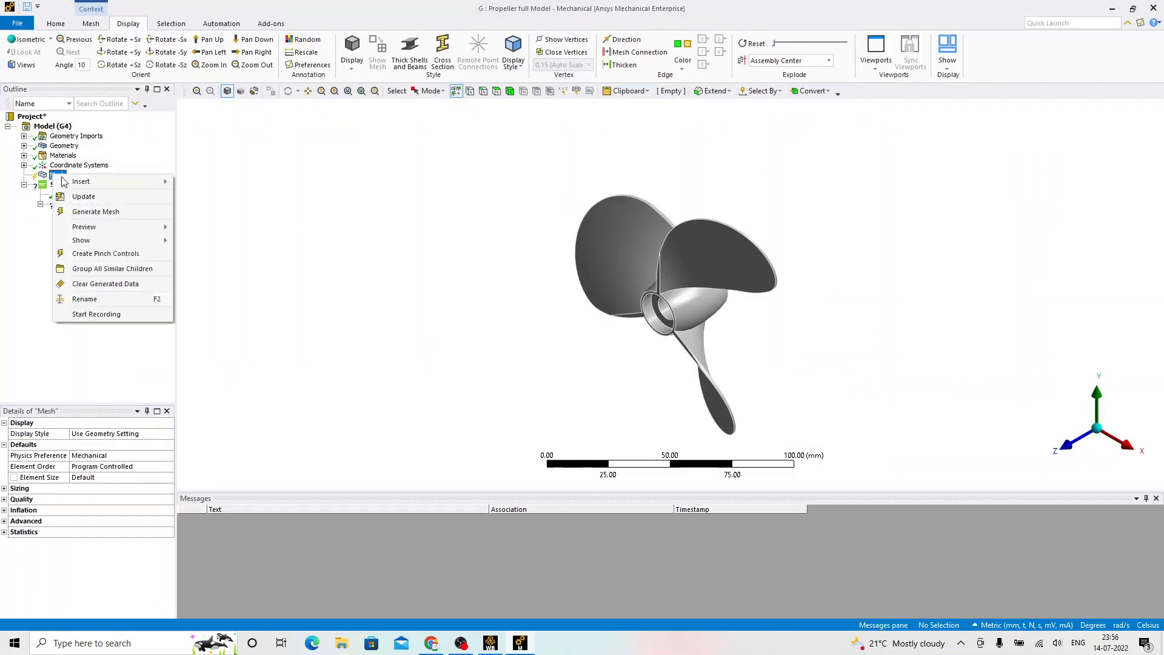
left_click(98, 209)
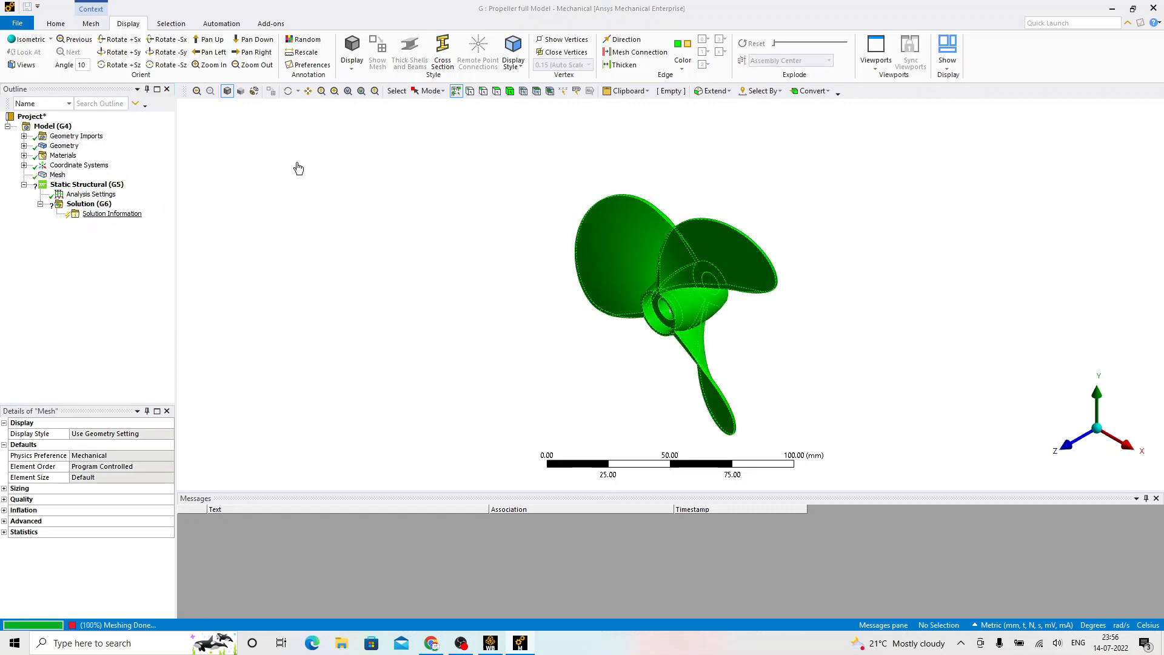
mouse_move(619, 333)
middle_mouse_down()
mouse_move(673, 291)
mouse_move(751, 325)
mouse_move(697, 317)
mouse_move(631, 338)
mouse_move(676, 299)
middle_mouse_up()
scroll(632, 338, "up", 3)
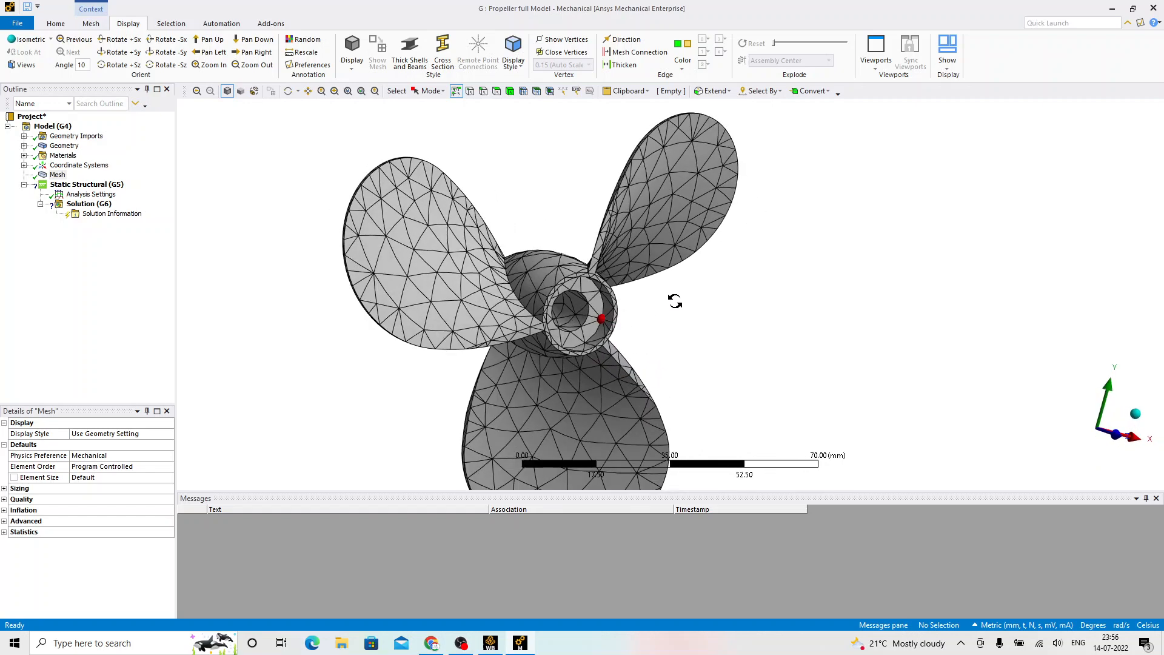
Step: Add a Fixed Support to the static structural analysis on the cylindrical bore face of the propeller hub
left_click(102, 185)
right_click(103, 188)
mouse_move(148, 191)
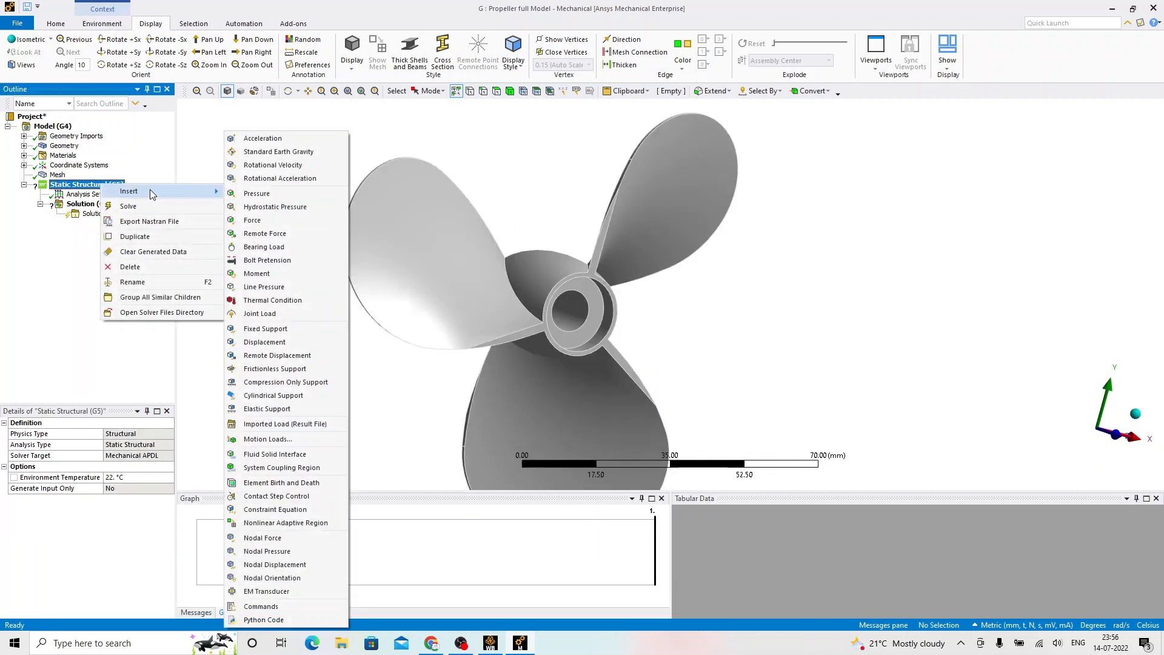
left_click(269, 330)
left_click(570, 309)
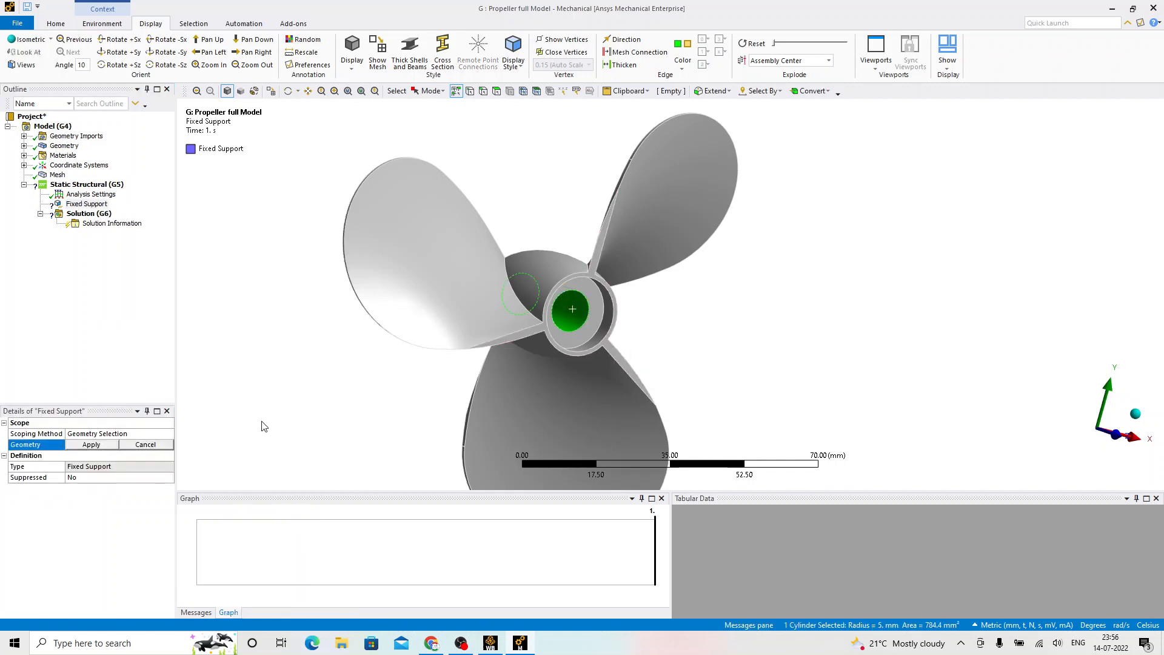
left_click(89, 446)
Step: Add a Rotational Velocity load to the static structural analysis and define it by components
right_click(82, 185)
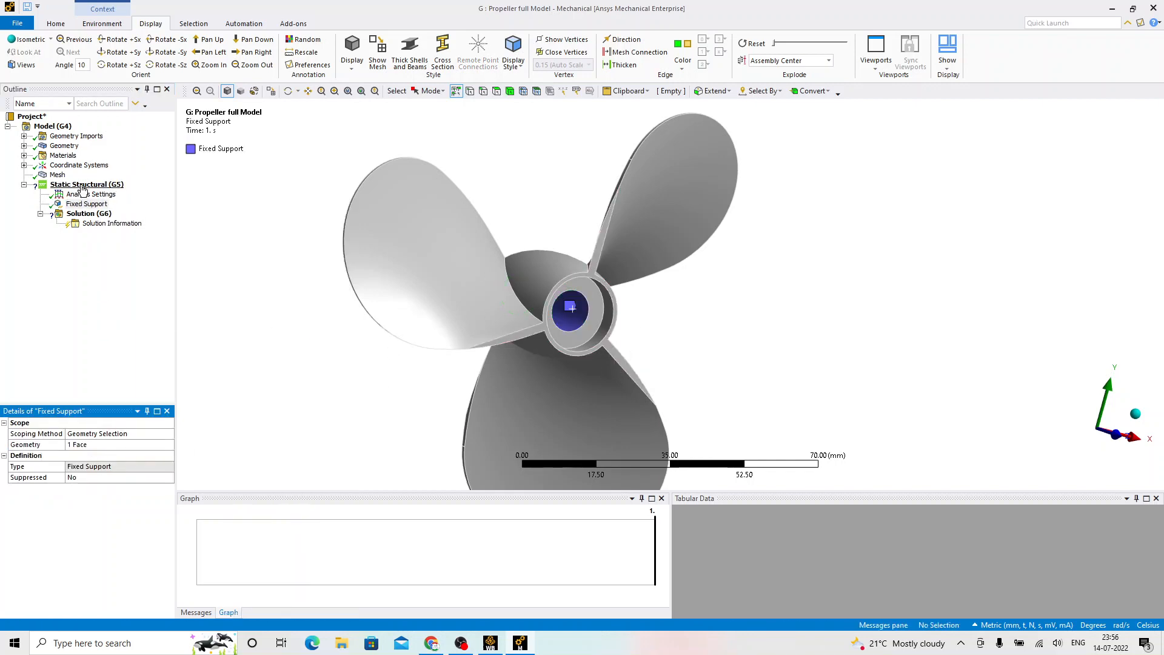
mouse_move(109, 190)
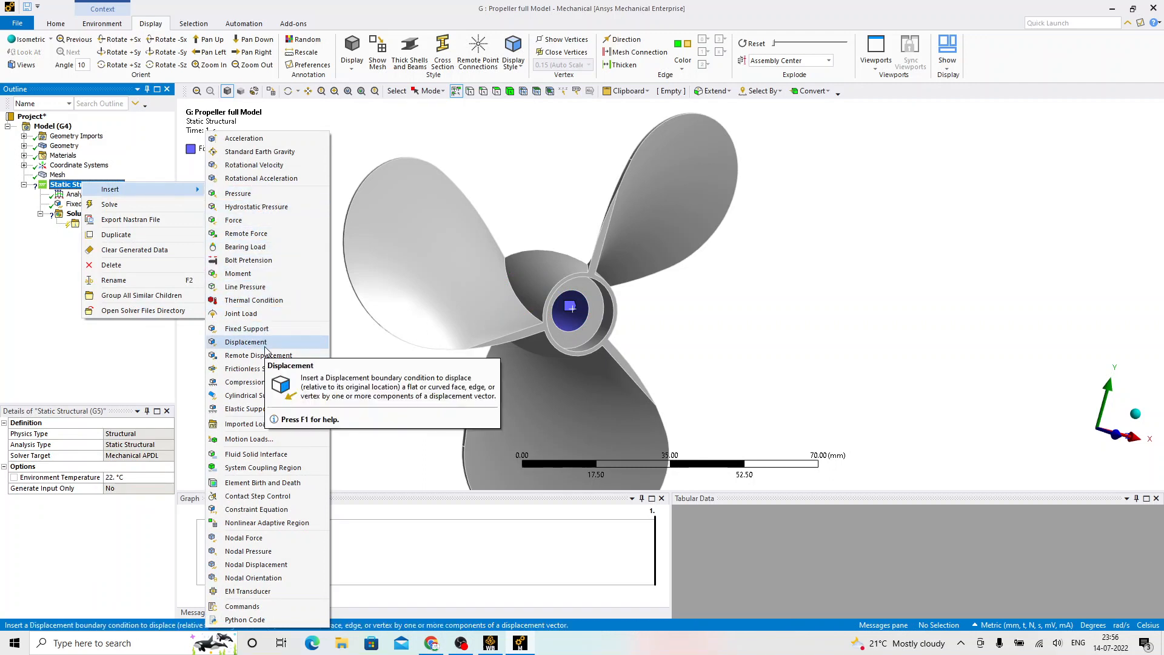
left_click(258, 167)
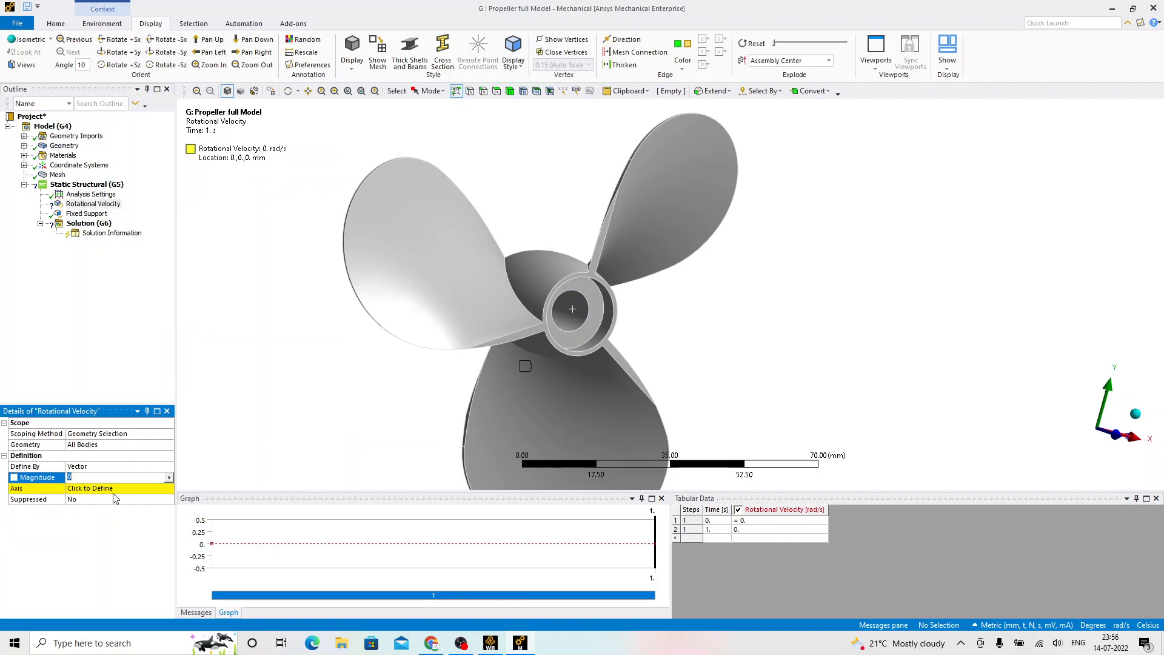
left_click(152, 466)
left_click(169, 467)
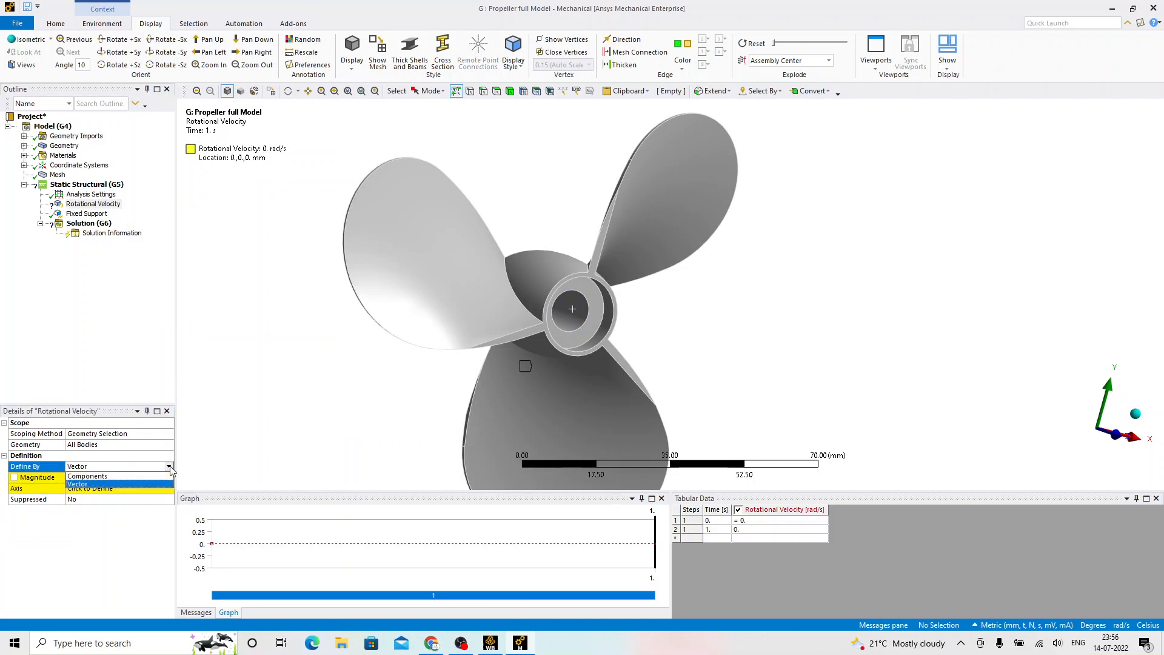
left_click(103, 476)
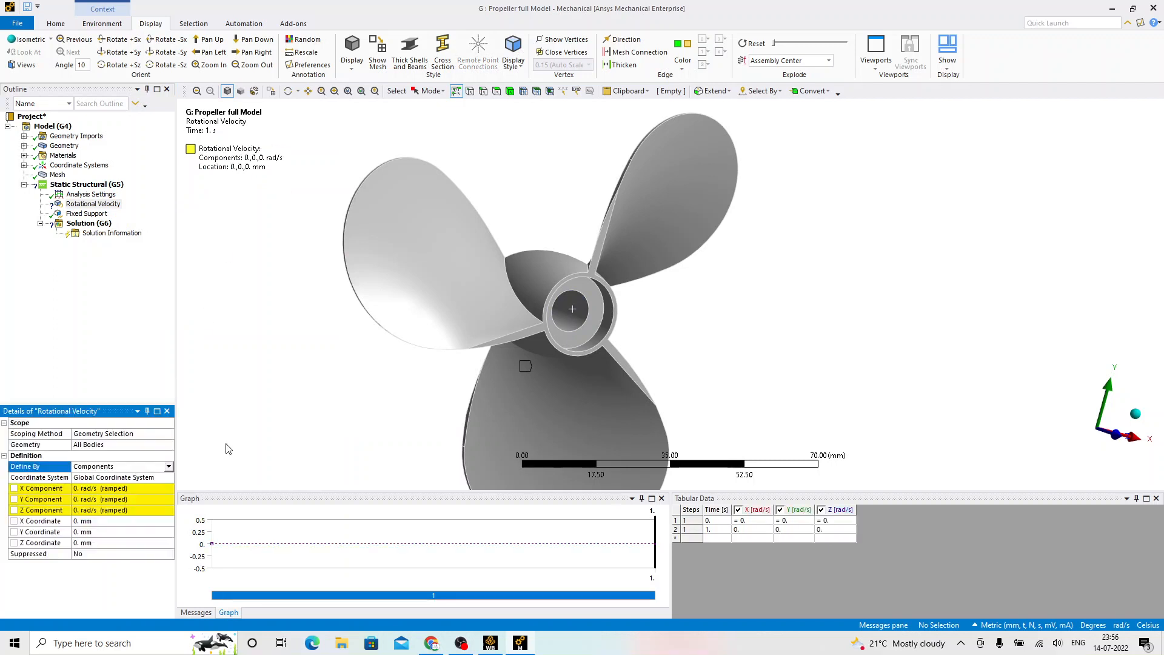
Step: Create a Cartesian coordinate system with its origin on the cylindrical bore face of the propeller hub
left_click(24, 165)
left_click(76, 165)
left_click(101, 175)
left_click(76, 165)
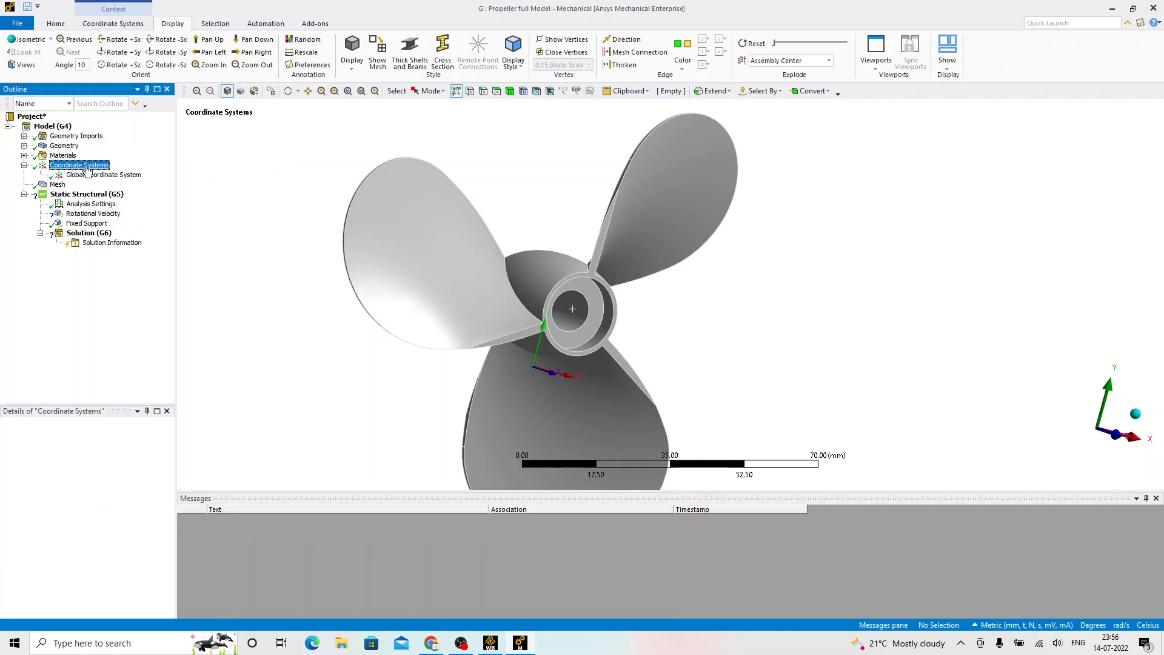
middle_click_drag(544, 246, 508, 238)
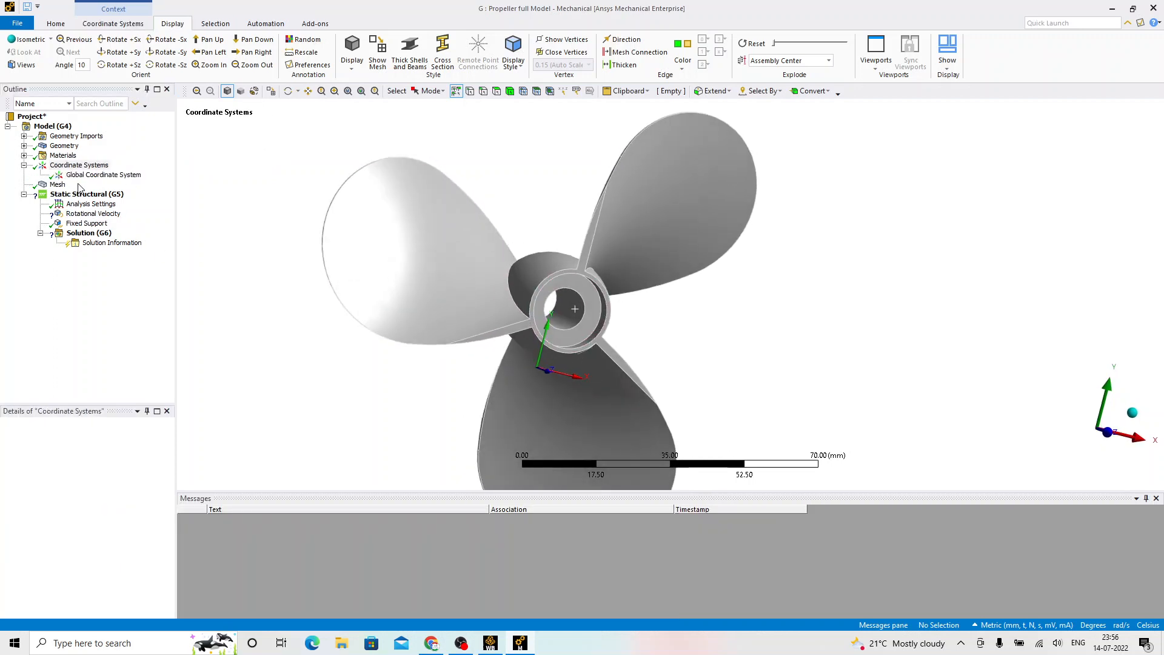
left_click(75, 168)
right_click(75, 170)
mouse_move(110, 176)
left_click(194, 176)
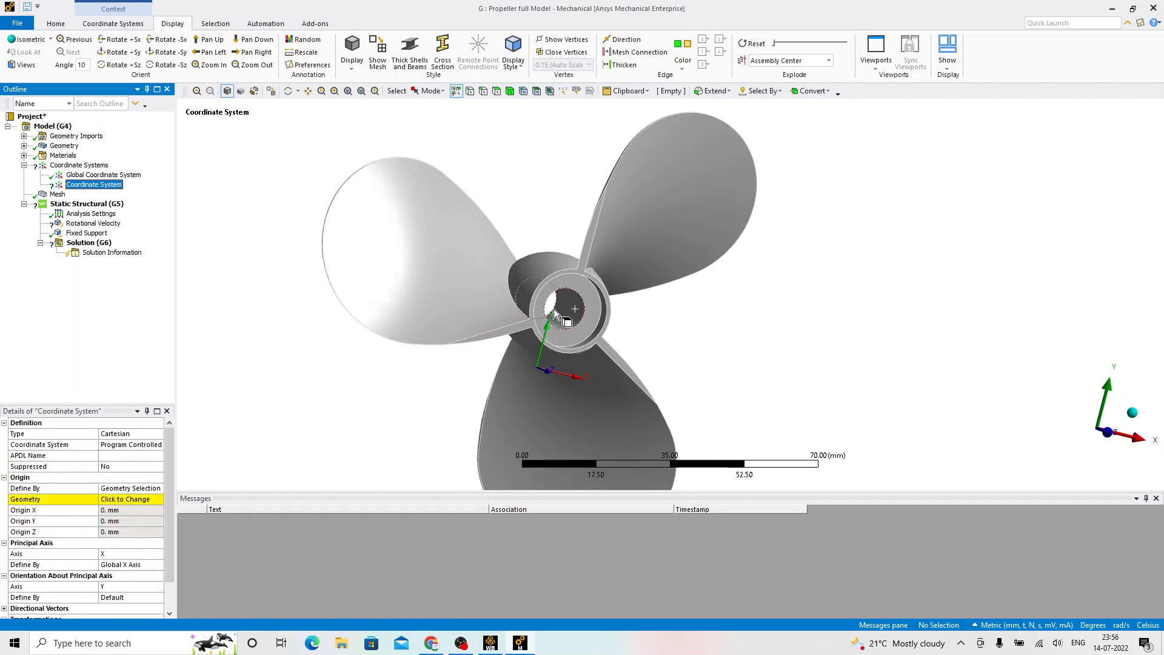
left_click(569, 309)
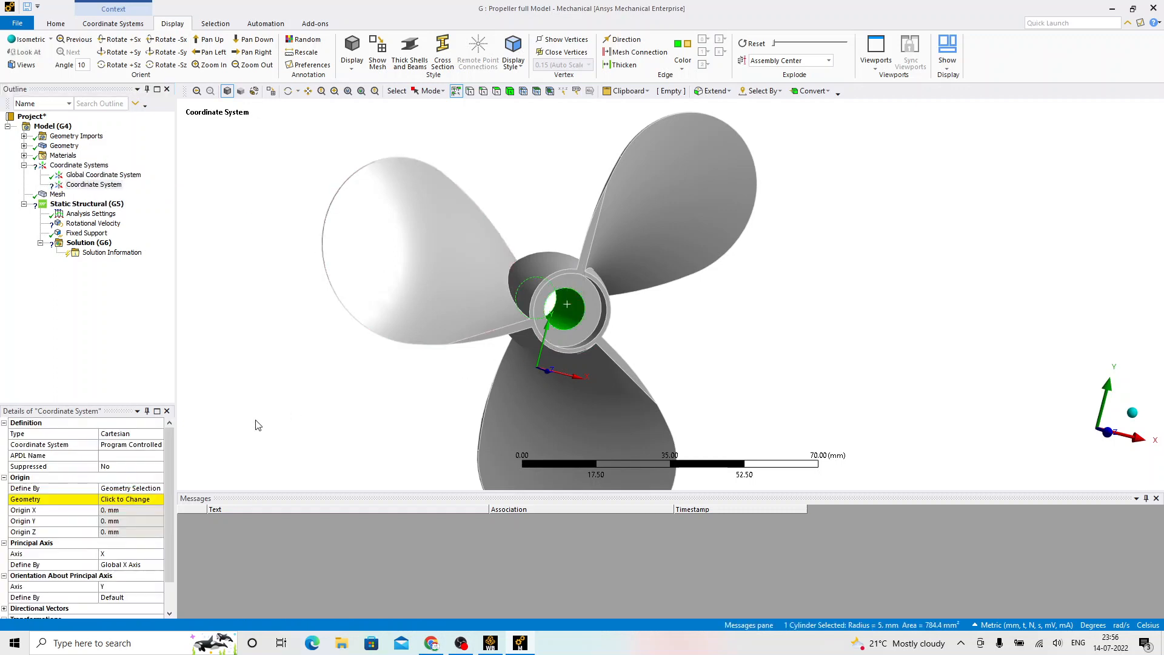
left_click(127, 499)
left_click(122, 501)
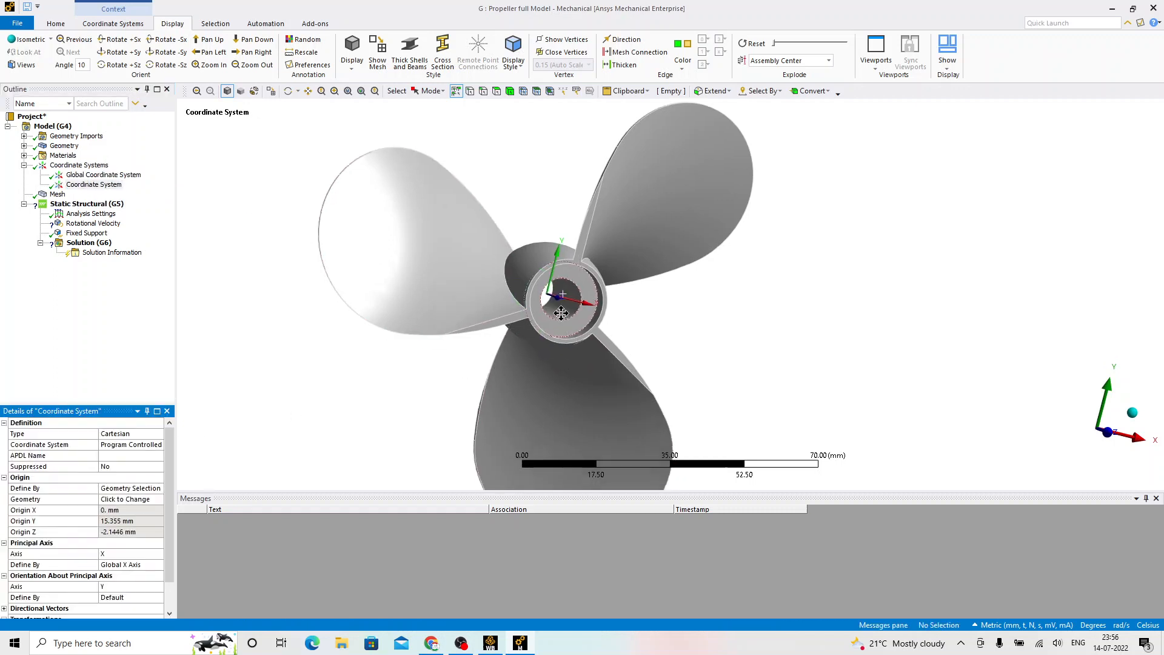
middle_click_drag(562, 313, 552, 254)
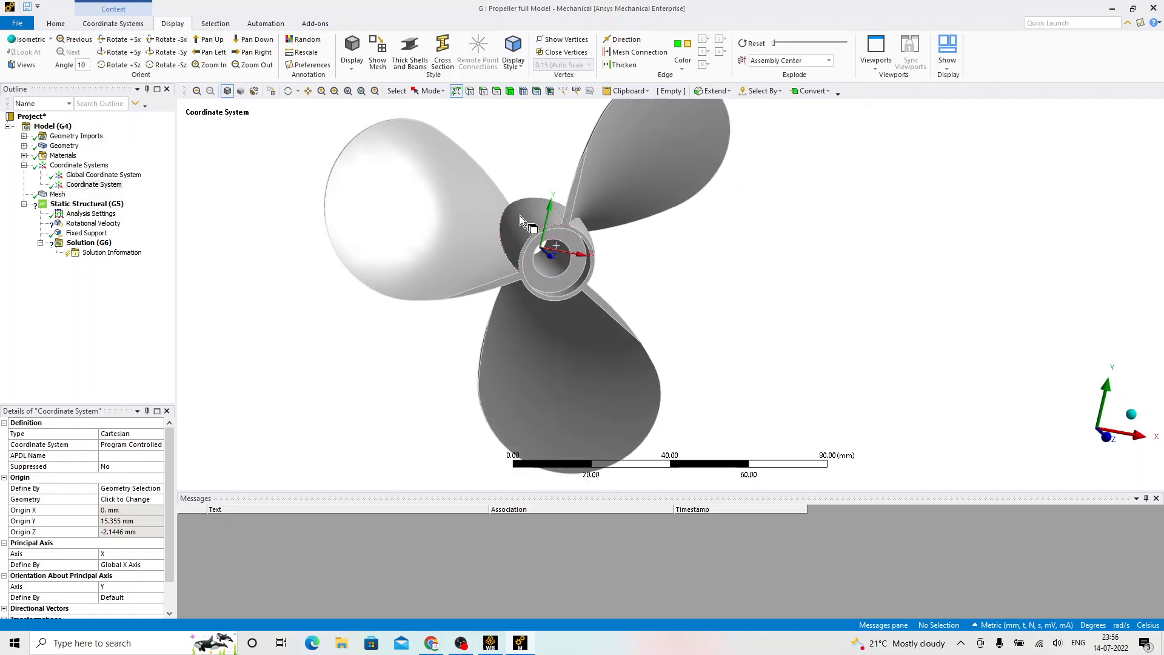
Step: Set the Z component of the Rotational Velocity load to 20 rad/s
left_click(113, 224)
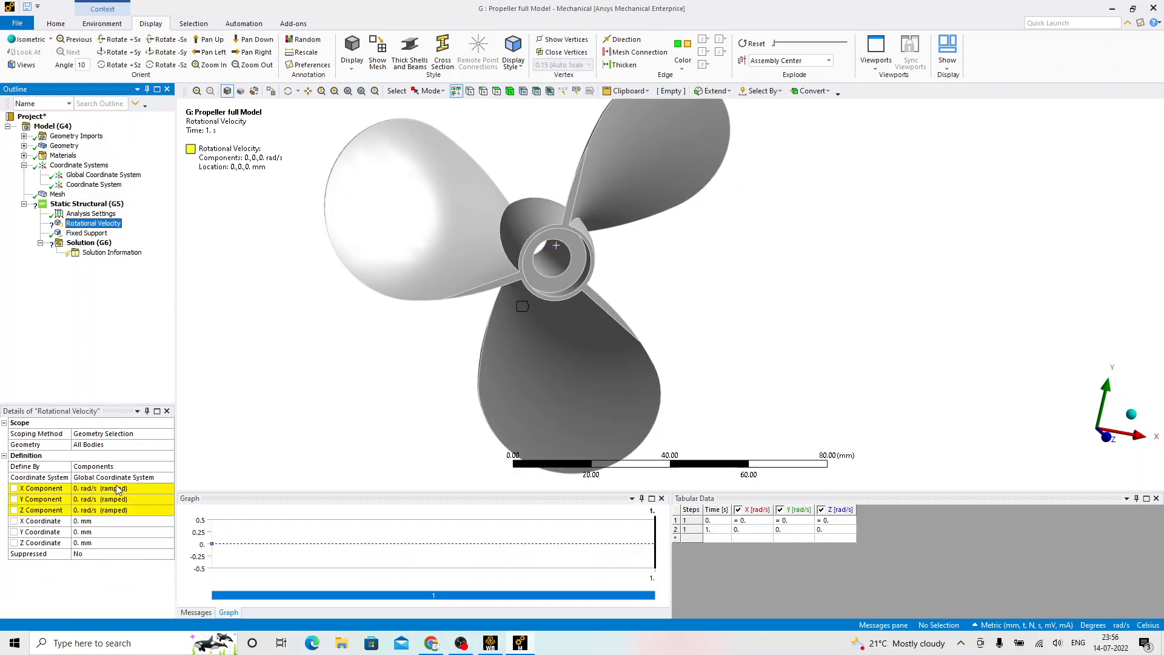
left_click(95, 510)
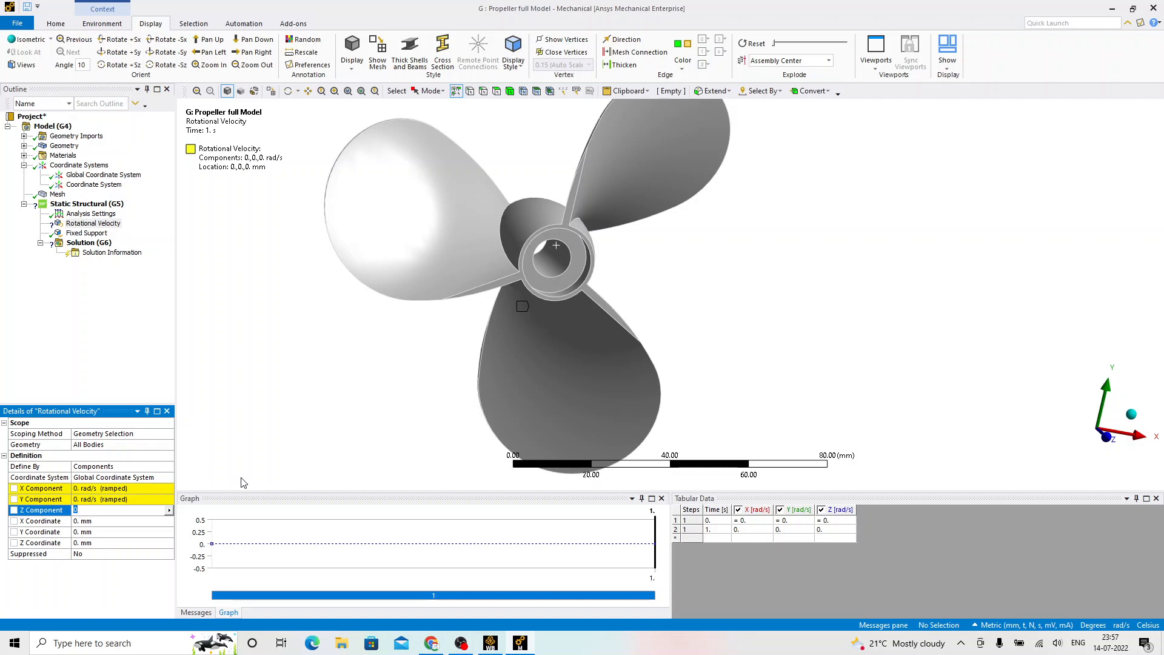
key("Return")
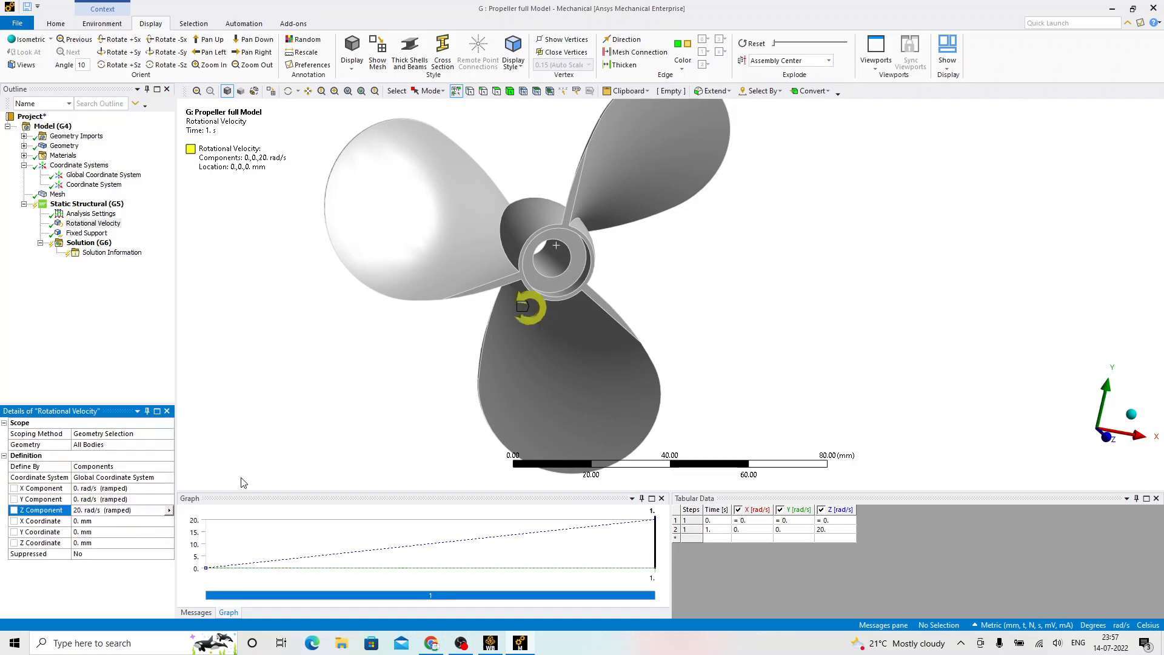
Step: Reference the Rotational Velocity load to the hub bore's coordinate system instead of the global one
middle_click_drag(700, 234, 660, 224)
left_click(162, 479)
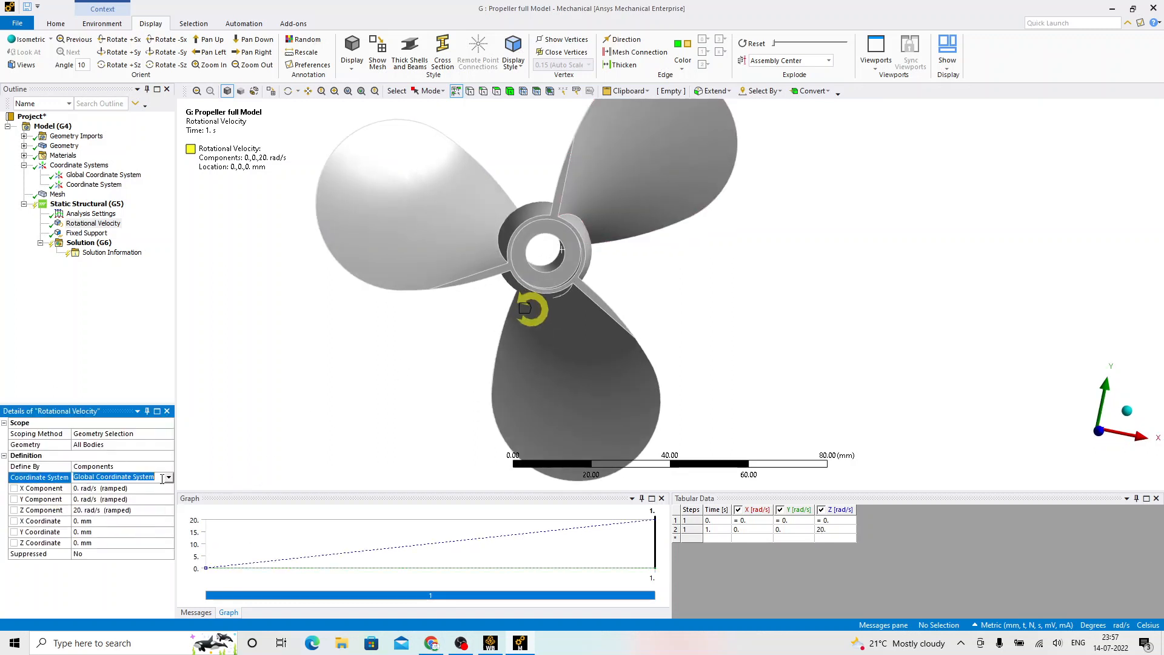
left_click(169, 478)
left_click(117, 498)
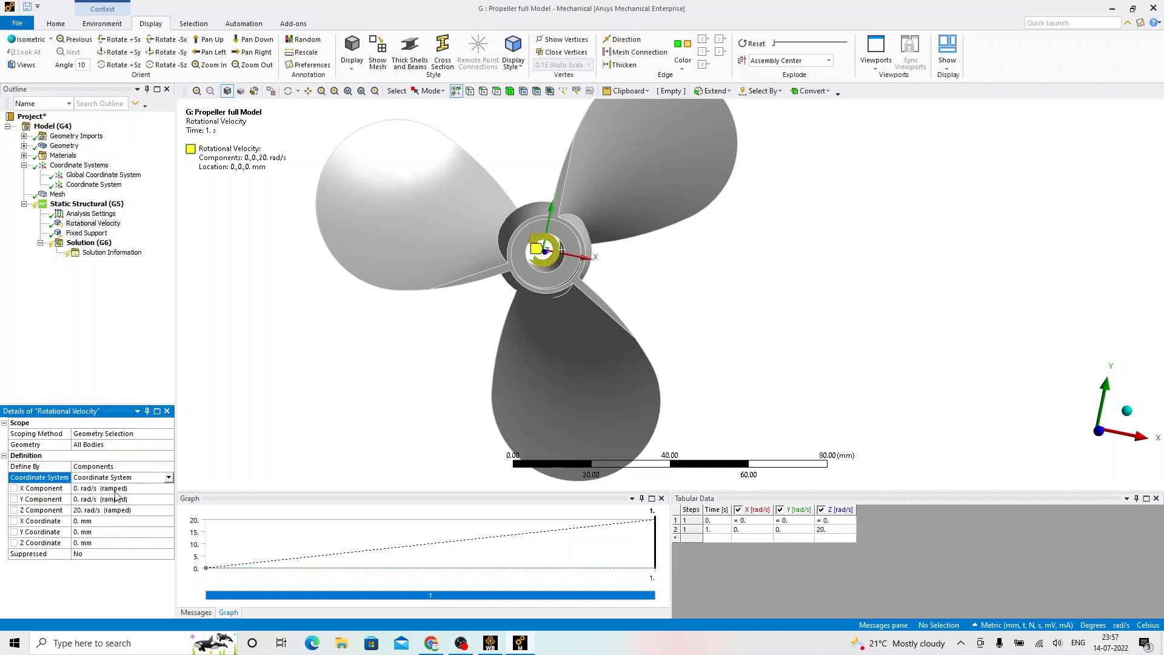
middle_click_drag(554, 292, 544, 256)
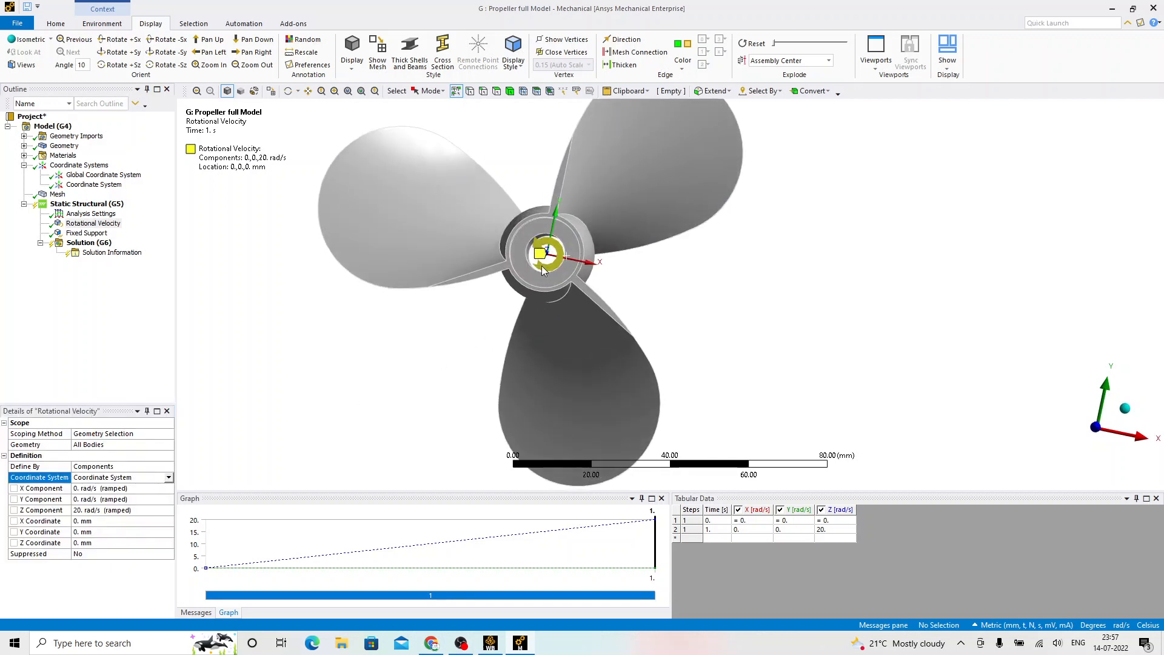
scroll(549, 276, "up", 2)
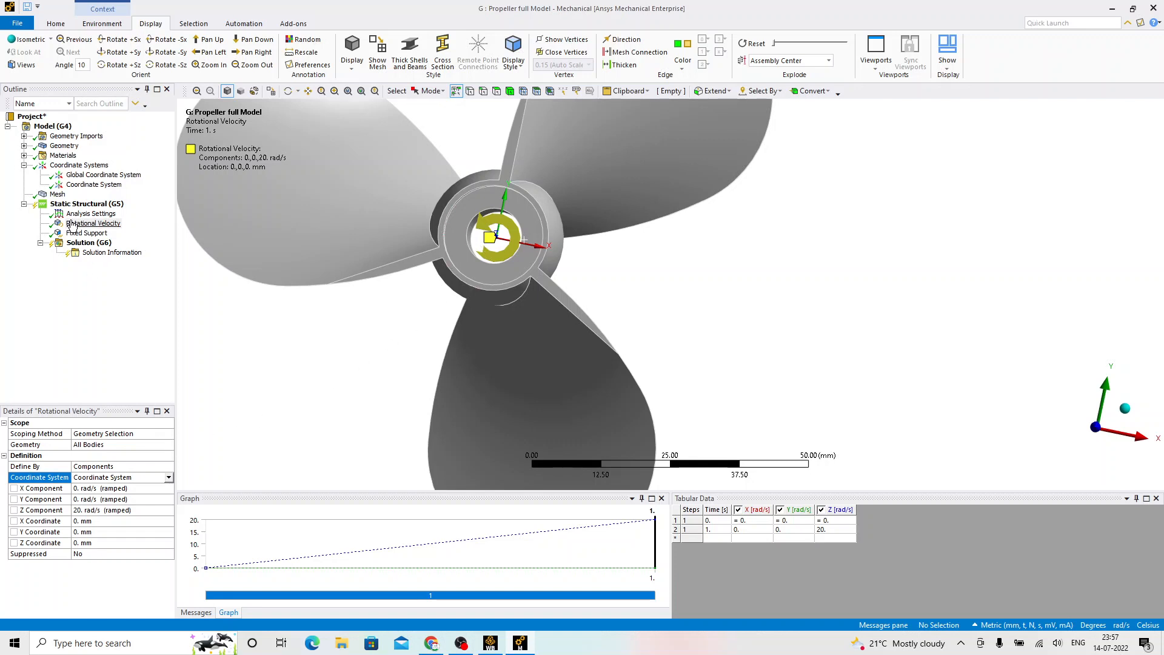
Step: Review the Rotational Velocity definition and the Fixed Support on the hub bore
left_click(71, 224)
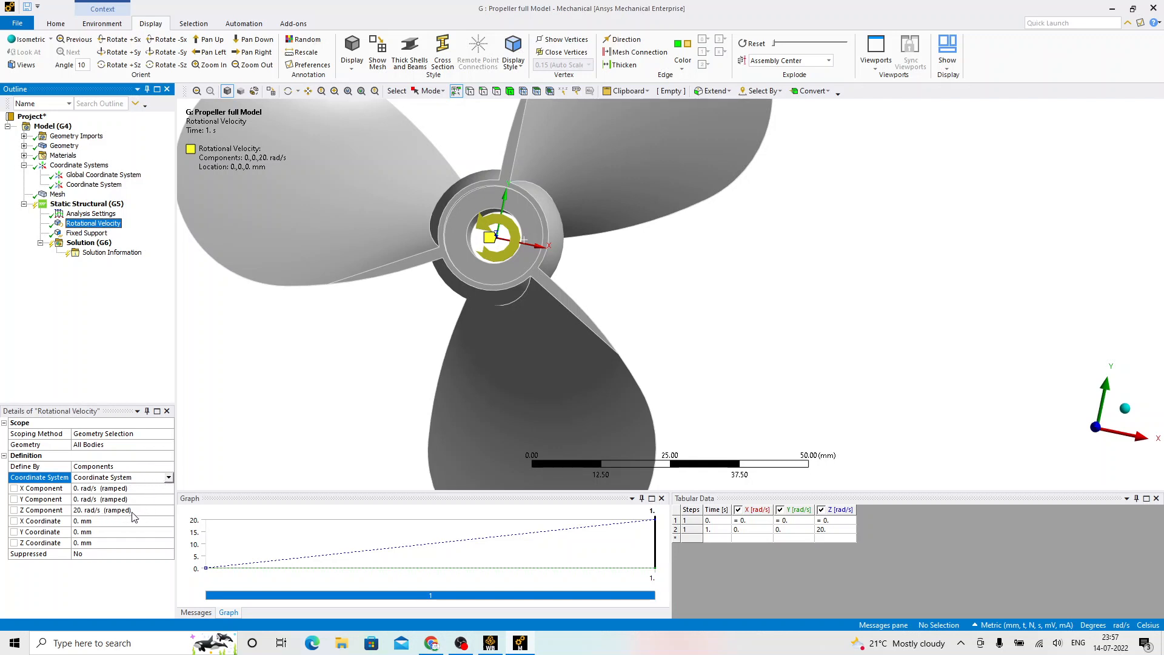
left_click(87, 233)
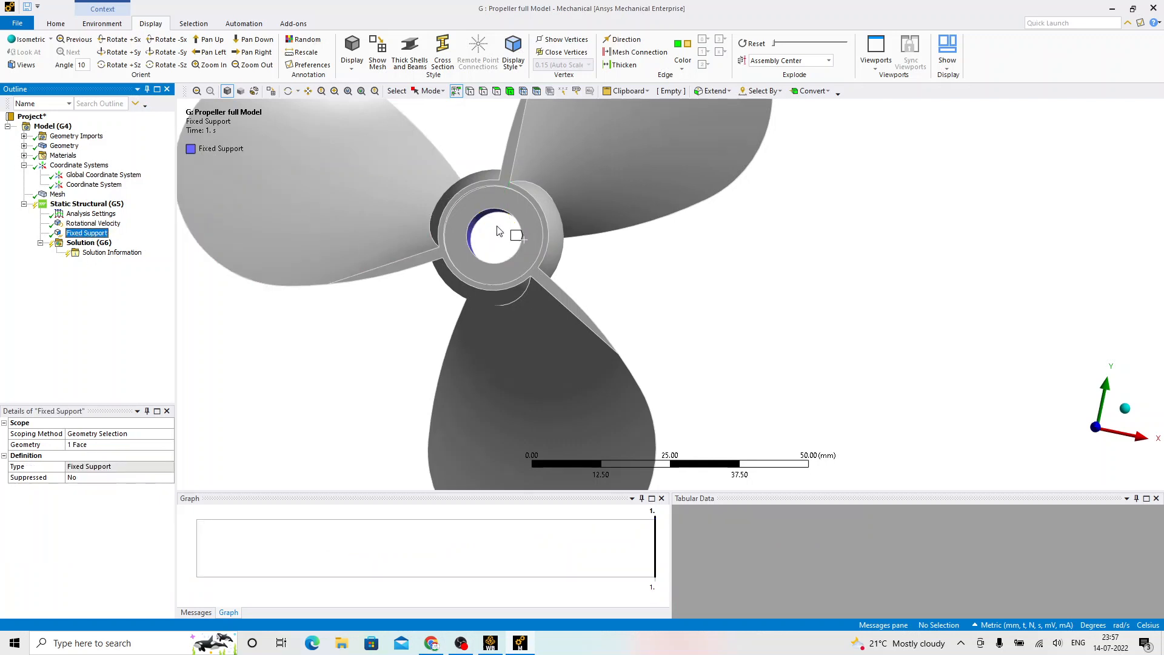
left_click_drag(373, 251, 542, 233)
scroll(561, 228, "down", 2)
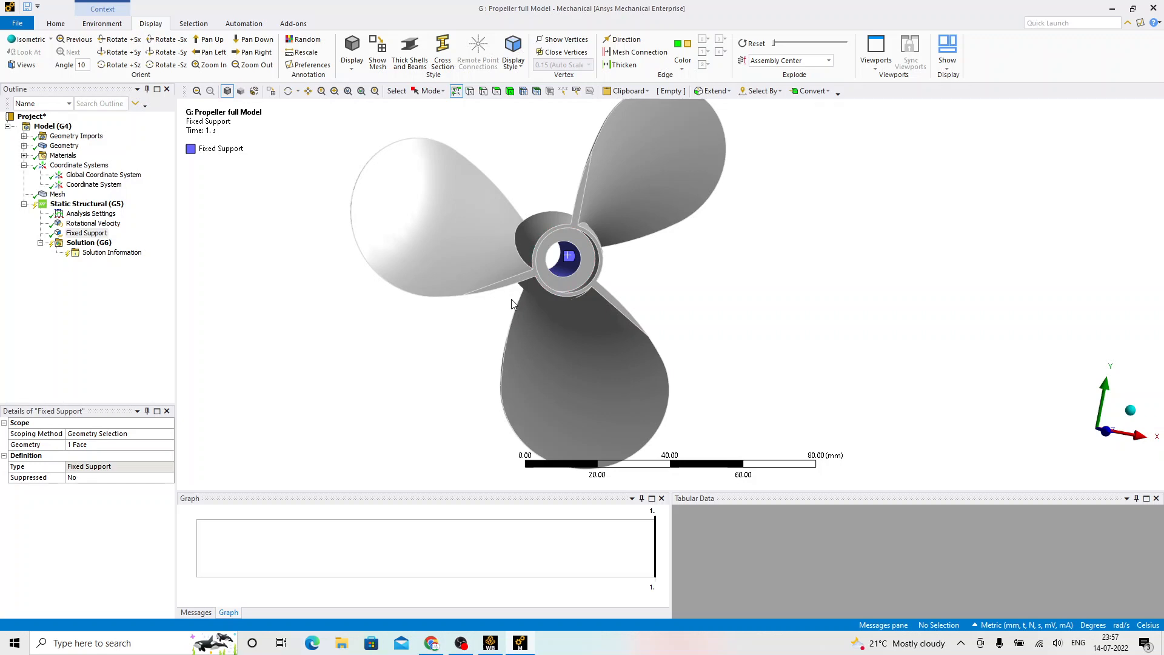
Step: Add Total Deformation and Equivalent (von-Mises) Stress results to the propeller solution and solve it
right_click(90, 243)
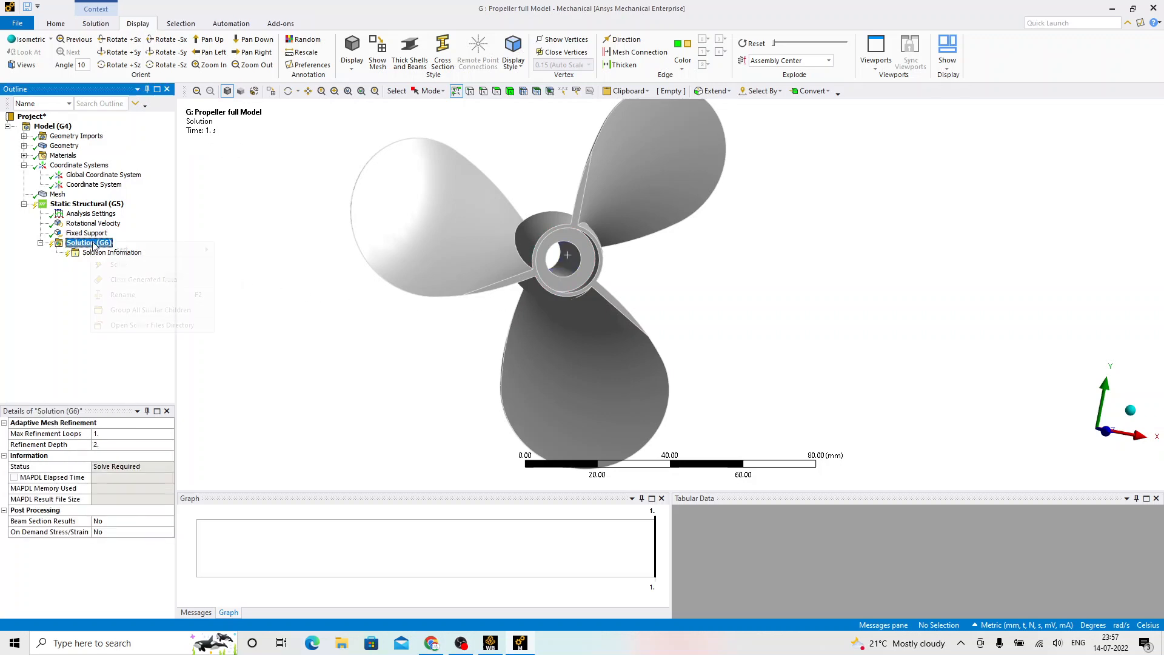
mouse_move(121, 252)
mouse_move(268, 258)
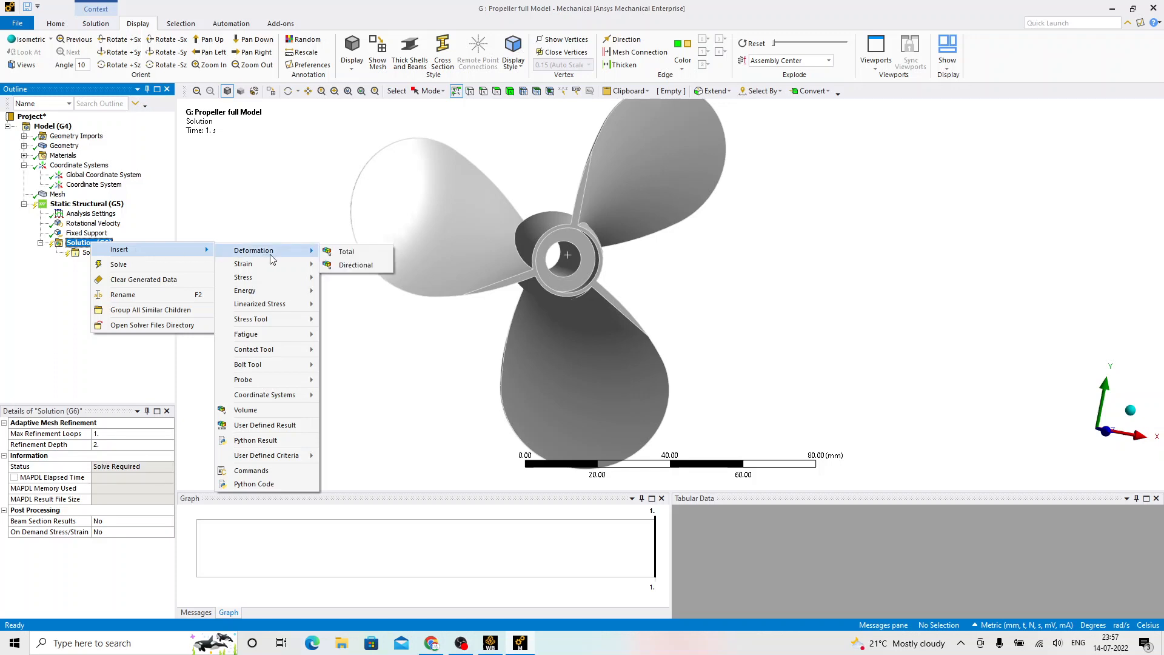
left_click(346, 251)
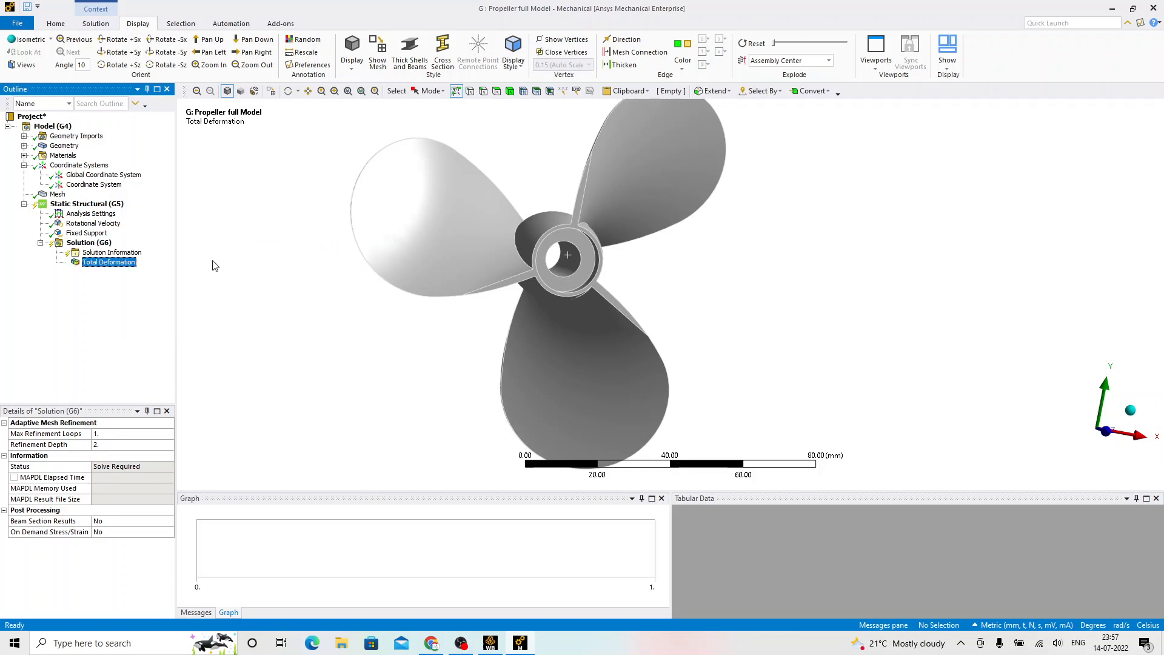
right_click(83, 243)
mouse_move(134, 249)
mouse_move(260, 281)
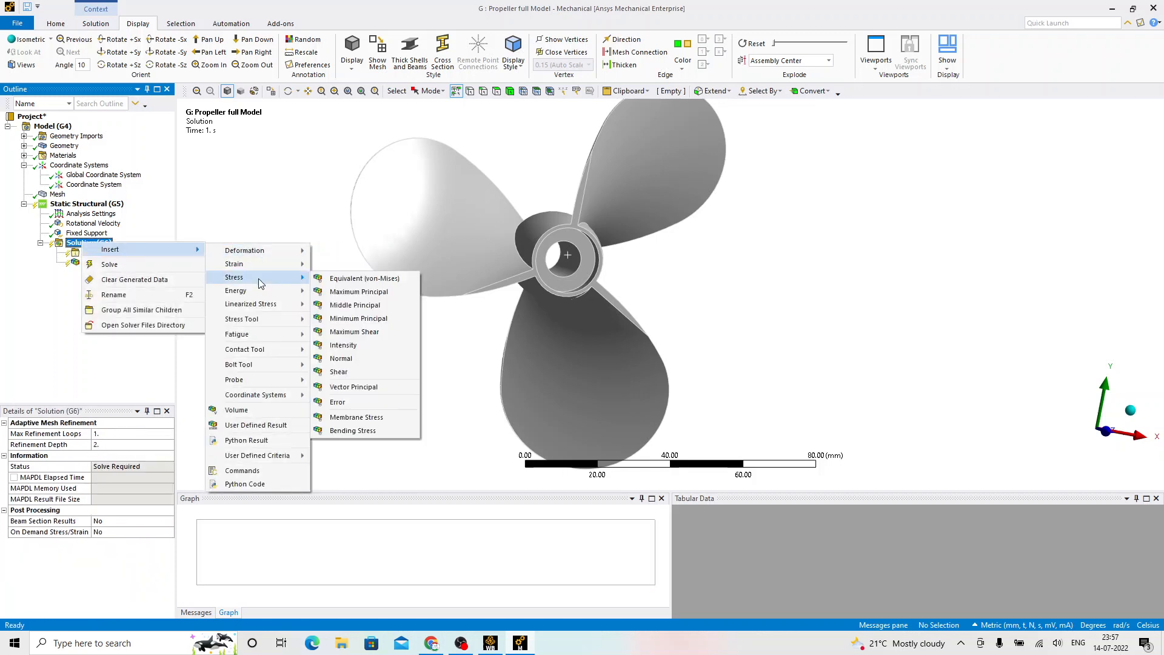
left_click(330, 280)
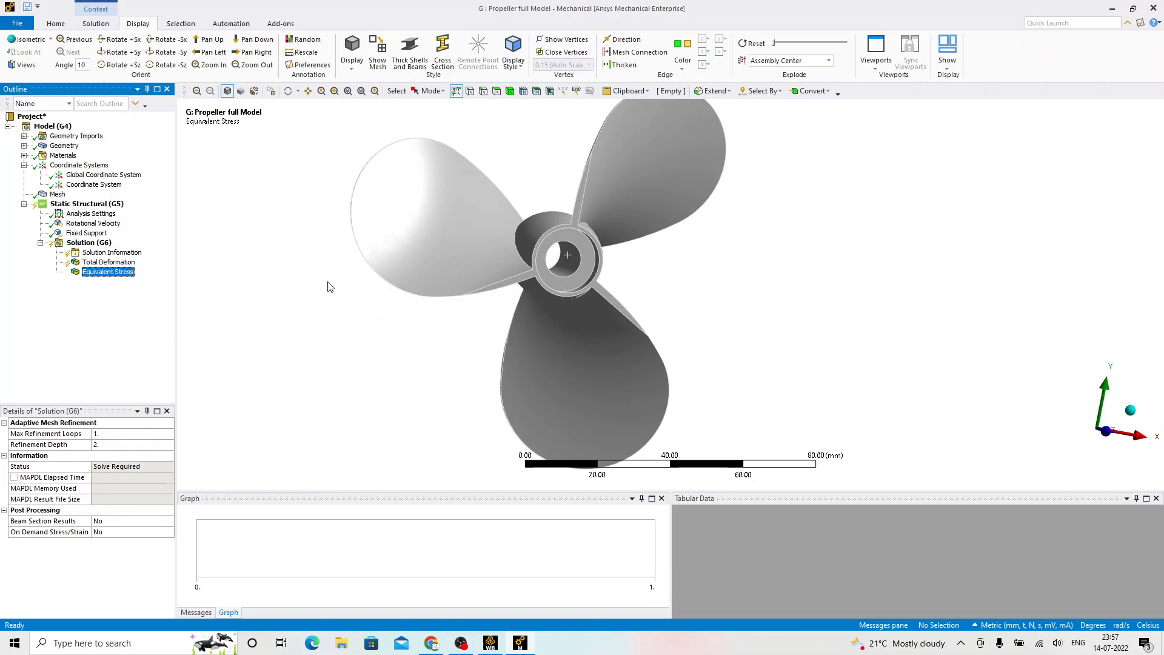
right_click(103, 246)
left_click(133, 271)
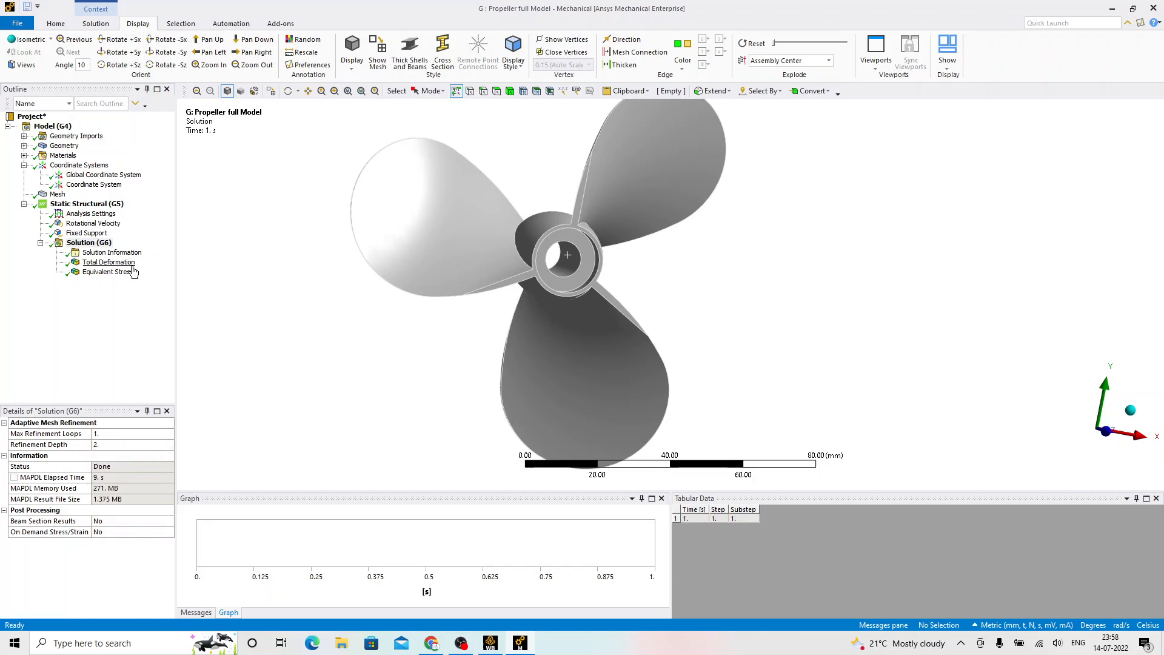
Step: Examine the Total Deformation contour on the propeller blades and hub
left_click(106, 264)
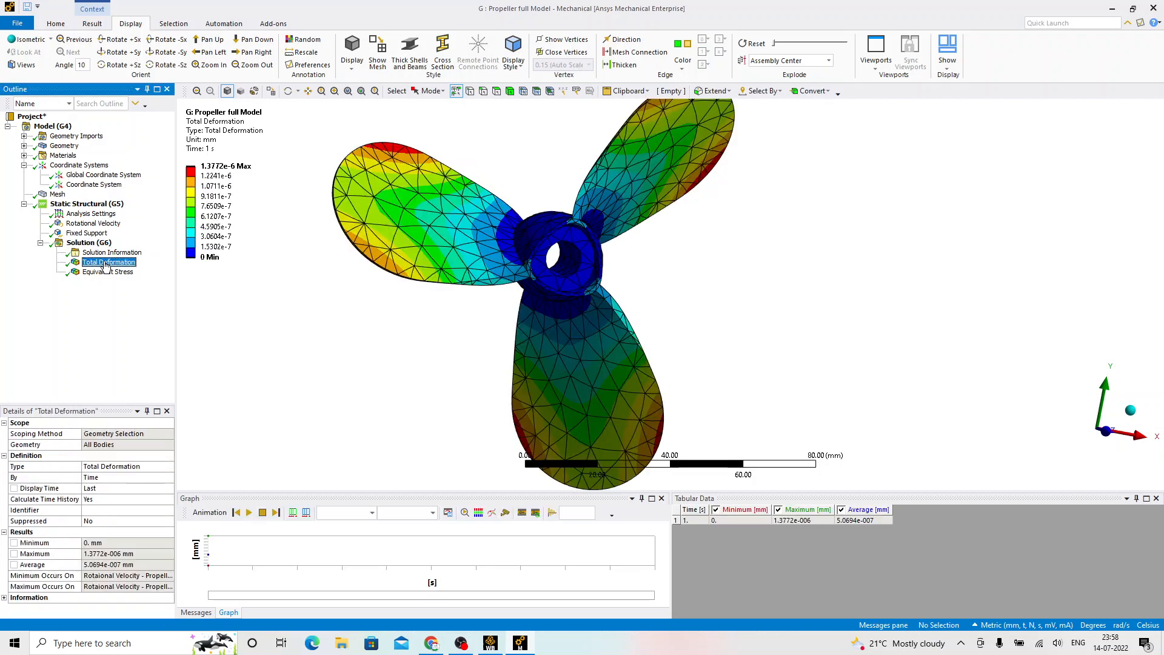
middle_click_drag(525, 277, 517, 286)
scroll(506, 286, "down", 2)
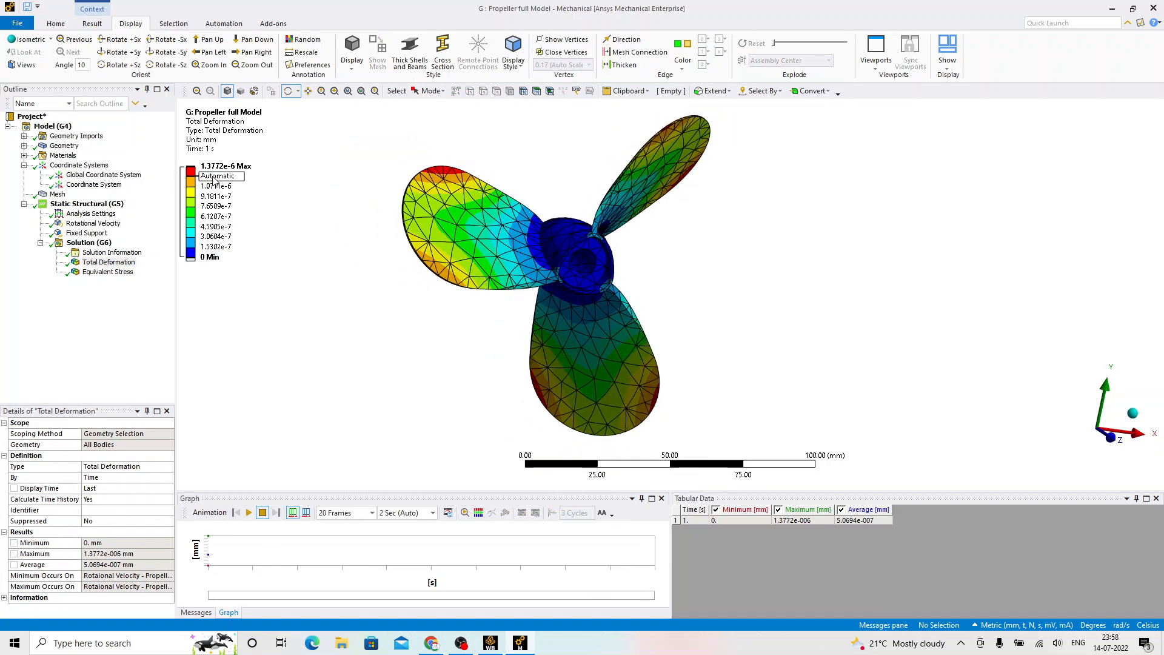
Step: Examine the Equivalent Stress contour on the propeller, playing its animation and stopping it
left_click(110, 272)
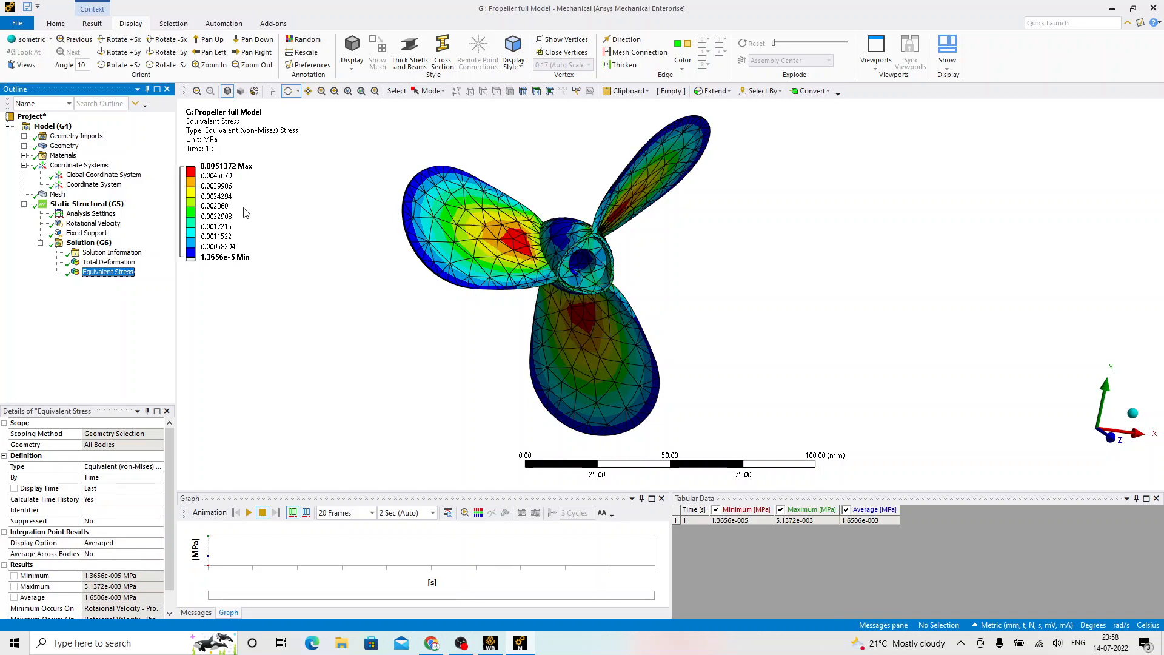
mouse_move(549, 306)
left_mouse_down()
mouse_move(486, 247)
mouse_move(532, 316)
left_mouse_up()
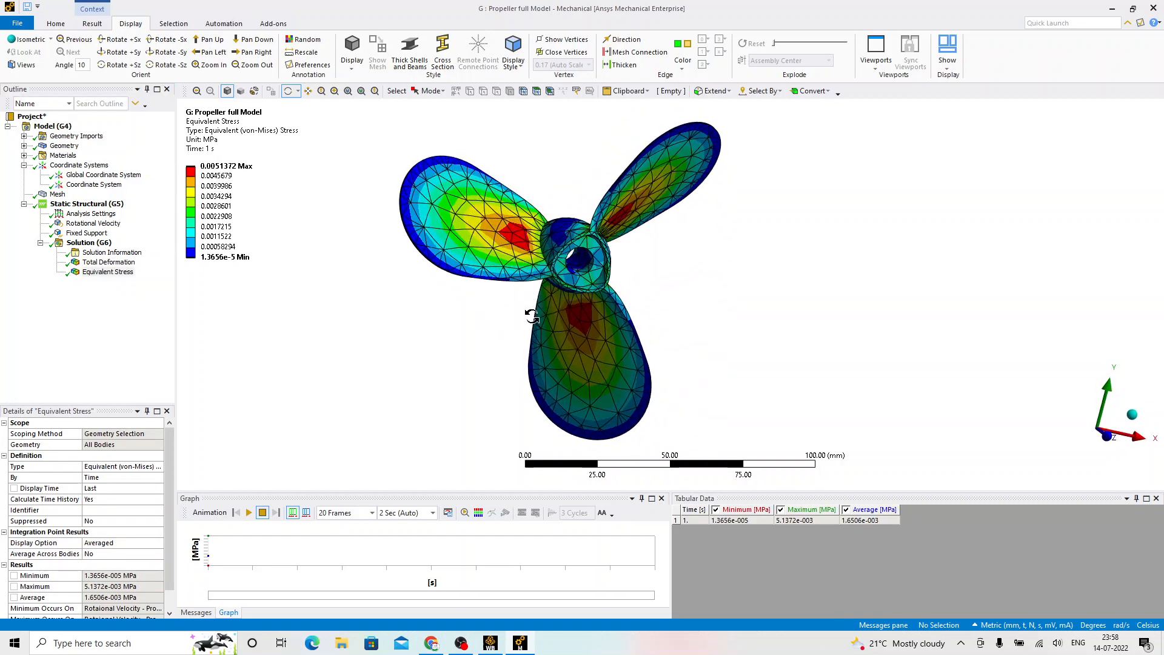
left_click(249, 514)
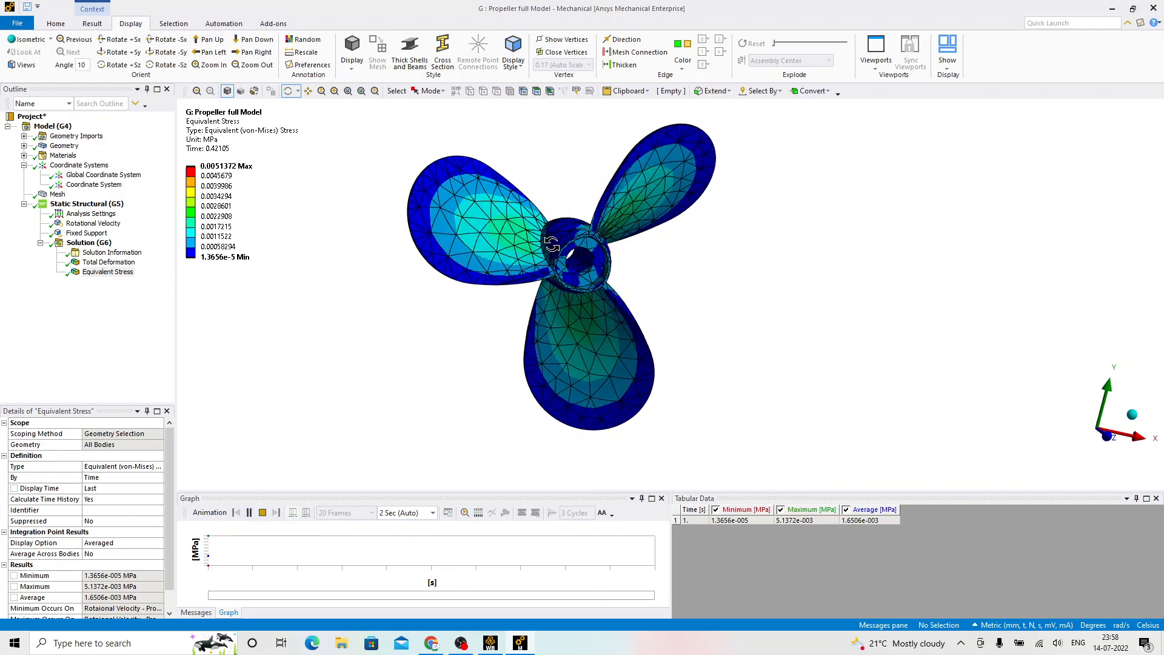
scroll(553, 245, "up", 2)
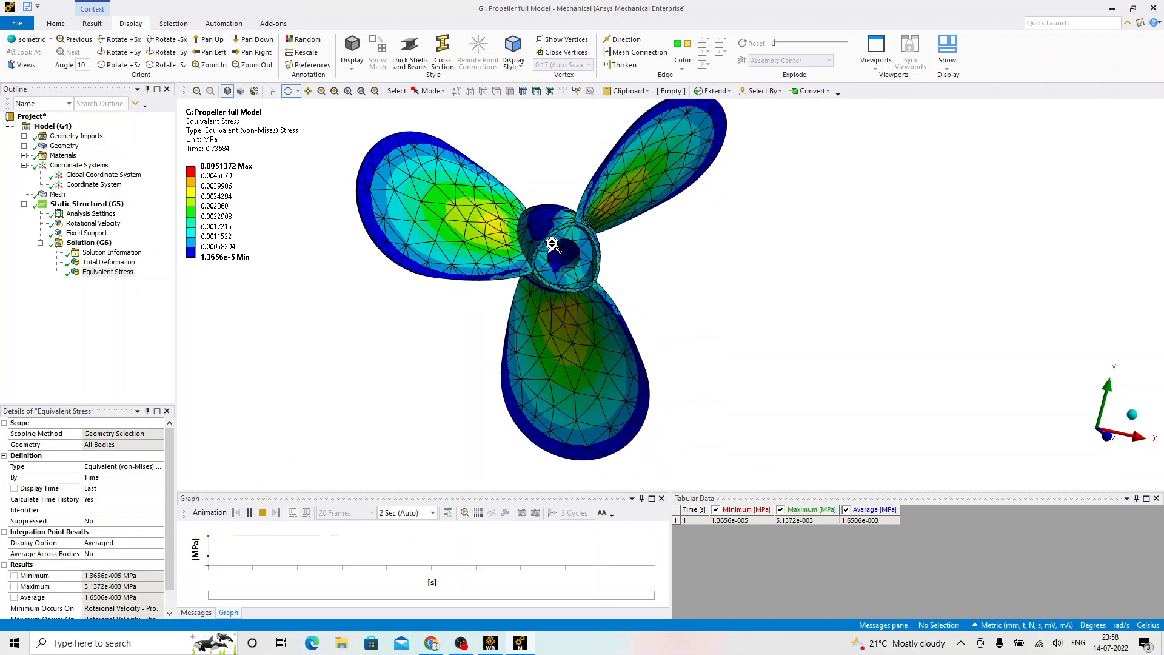
middle_click_drag(565, 241, 576, 262, "ctrl")
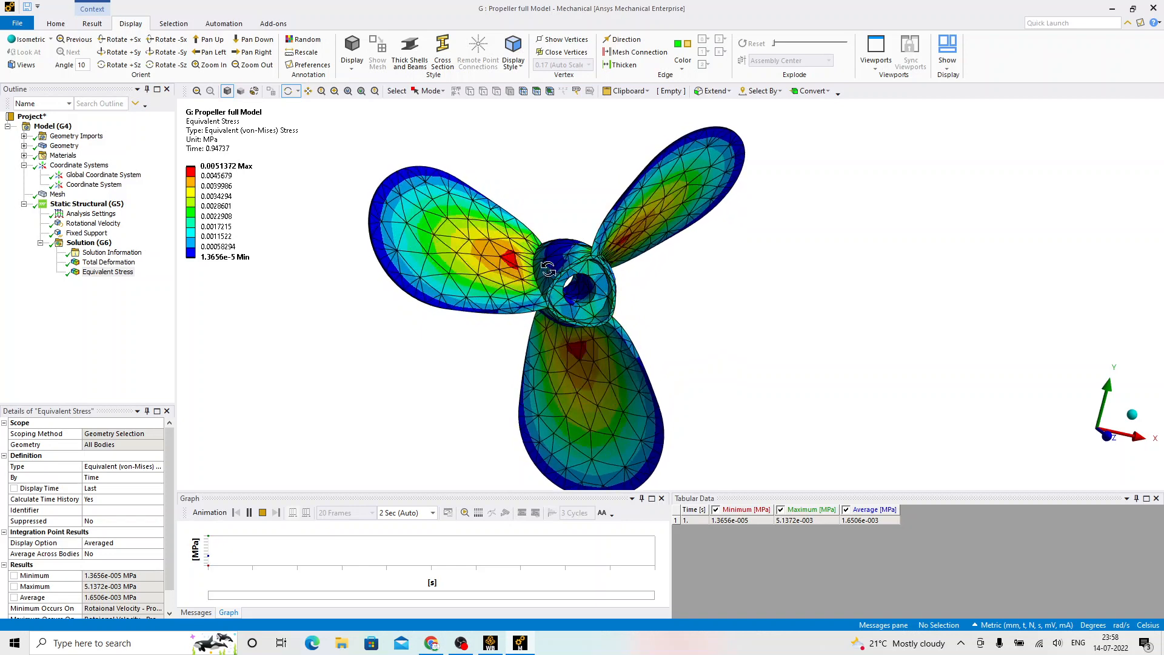
left_click(262, 513)
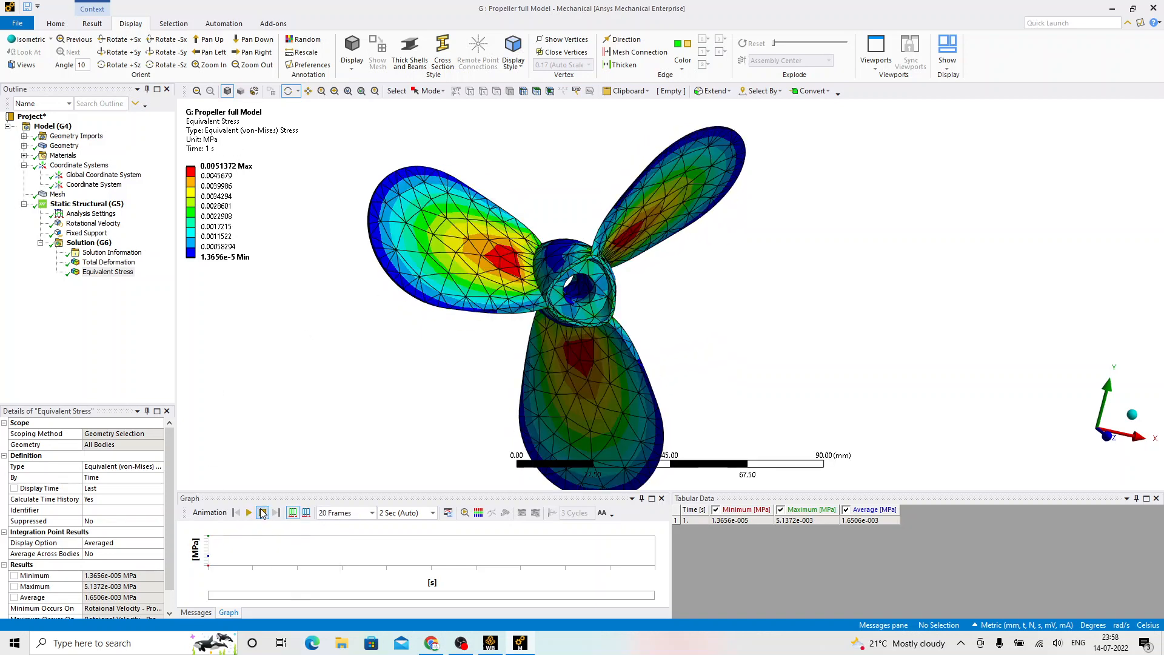
Step: Switch to Workbench and add a standalone Static Structural system beside the Propeller full Model system
left_click(491, 642)
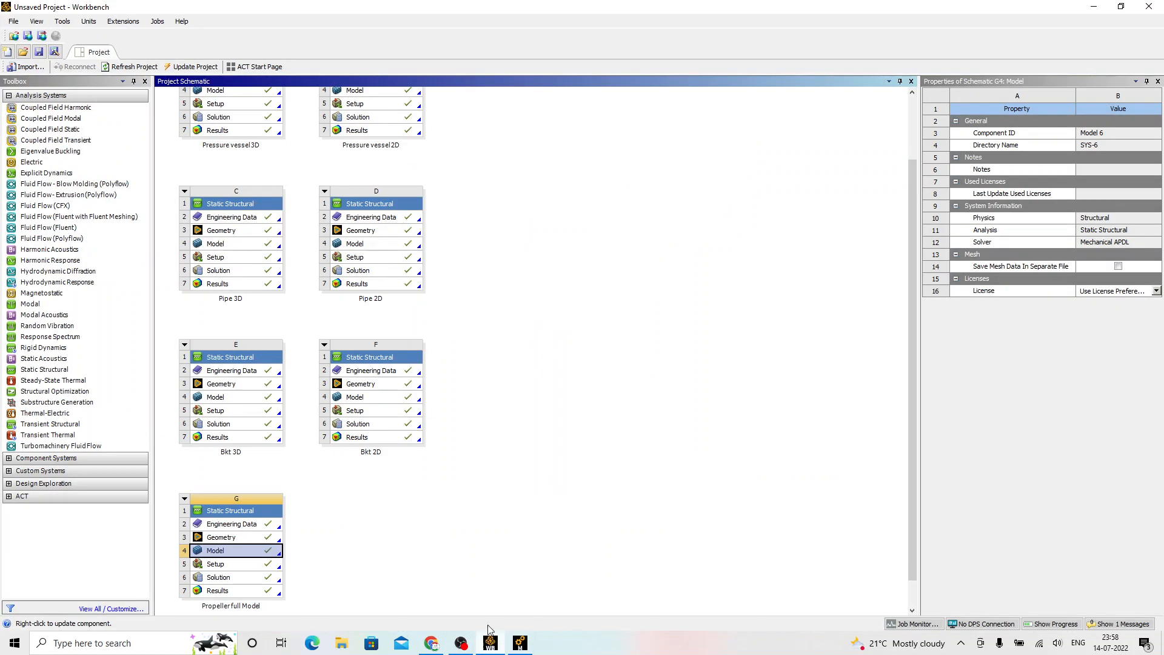
left_click(502, 483)
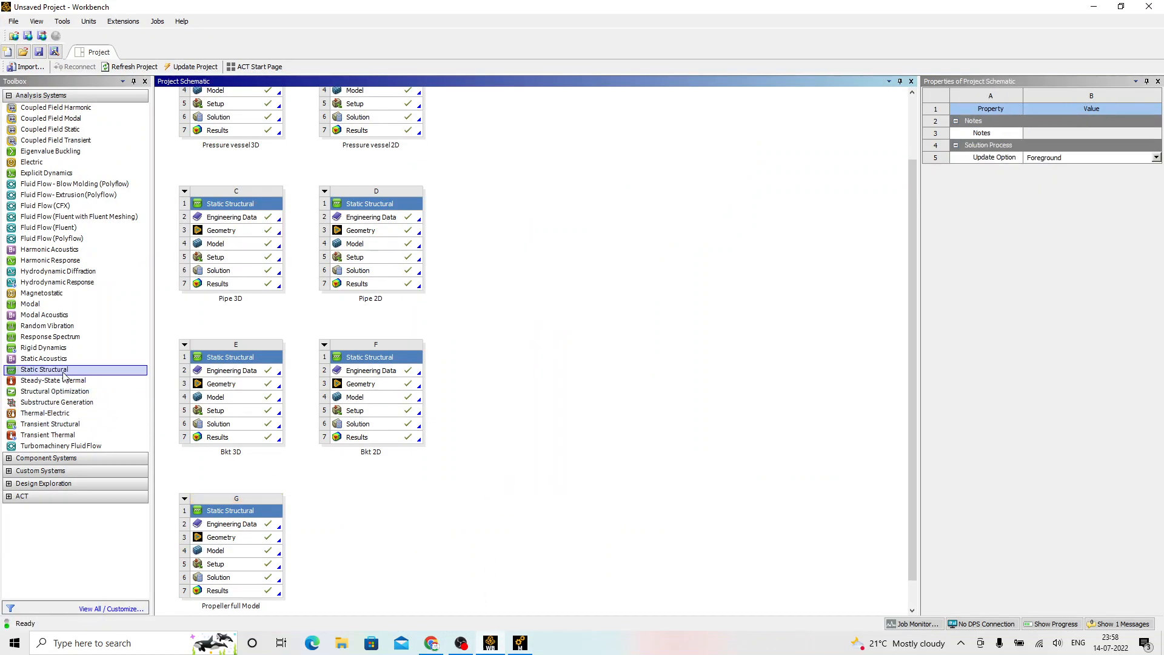
left_click_drag(64, 371, 364, 528)
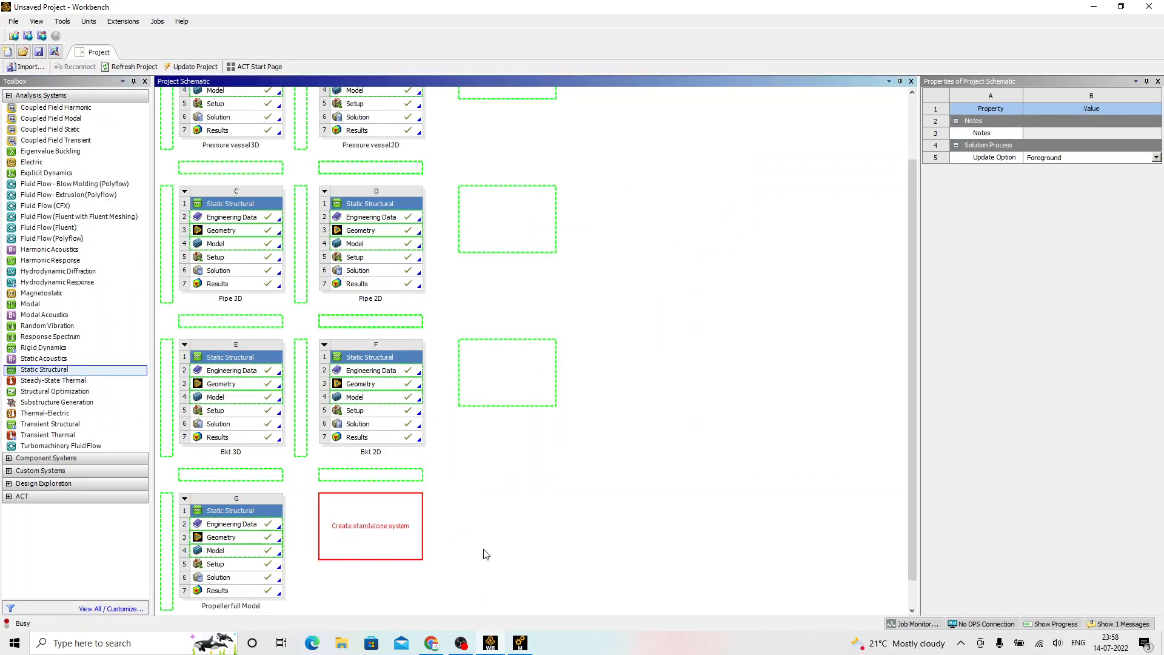
Step: Import the geometry file "Rotaional Velocity - Propeller Cyclic" into the new Static Structural system
left_click(388, 541)
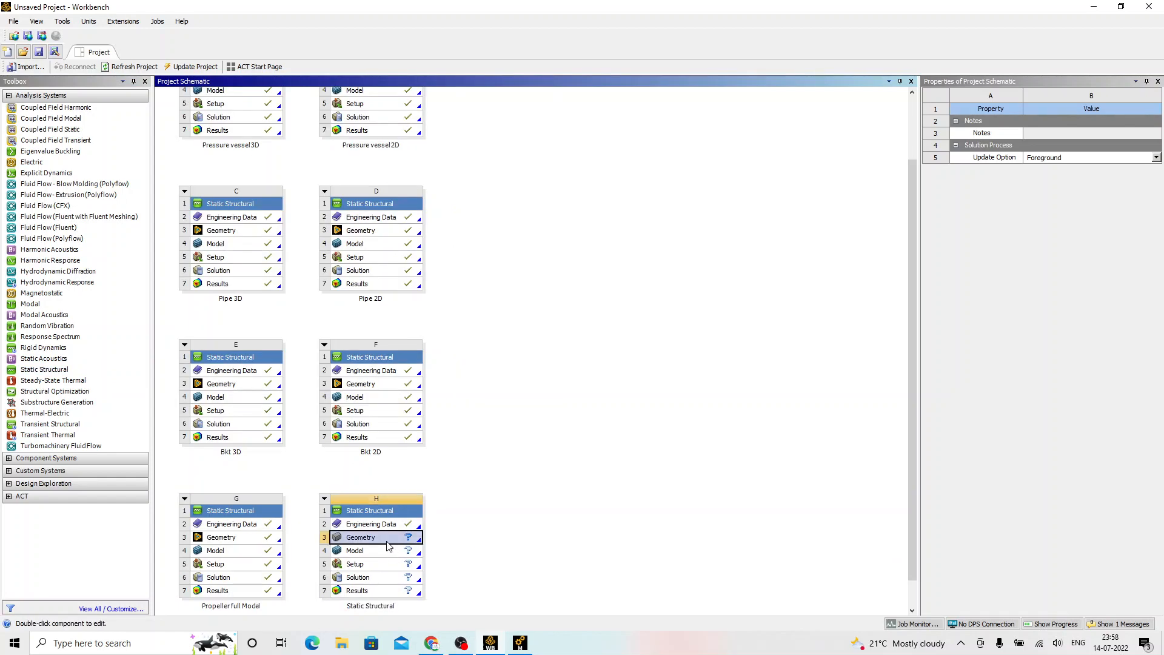
right_click(389, 545)
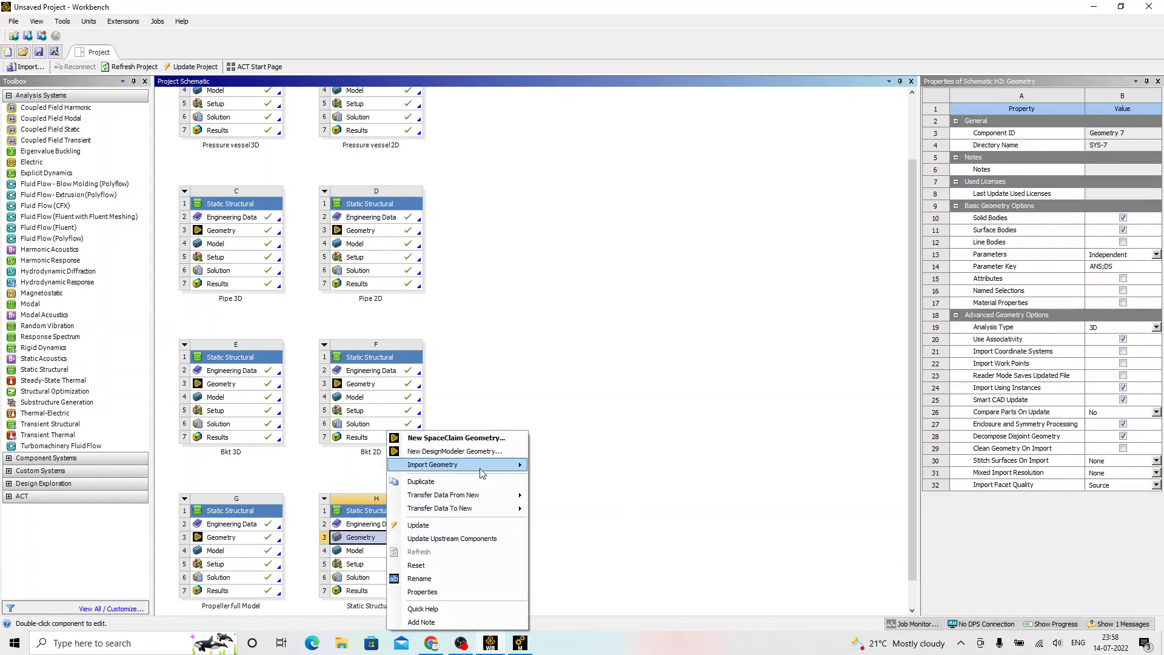
mouse_move(514, 473)
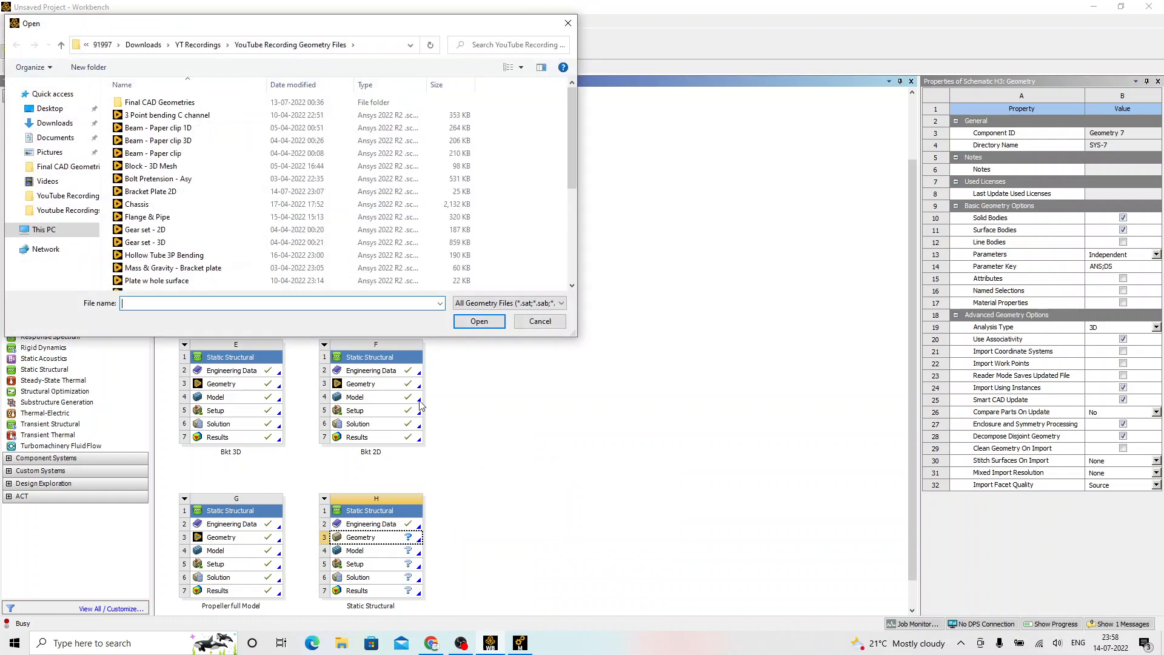
left_click(228, 250)
scroll(228, 254, "down", 3)
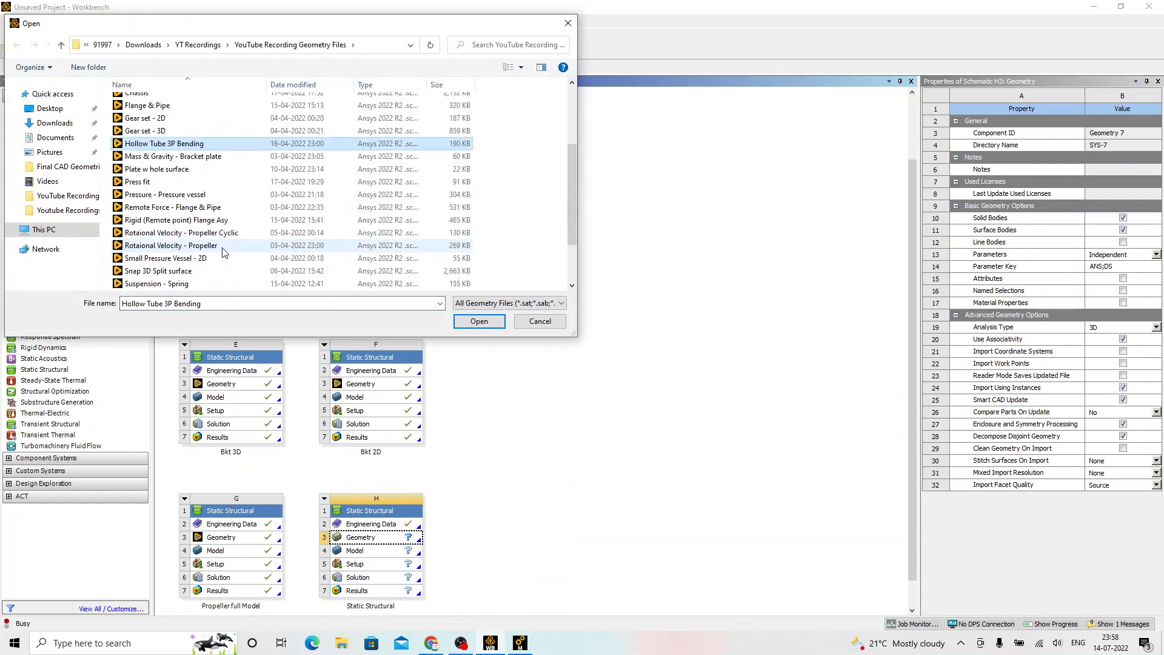
left_click(214, 234)
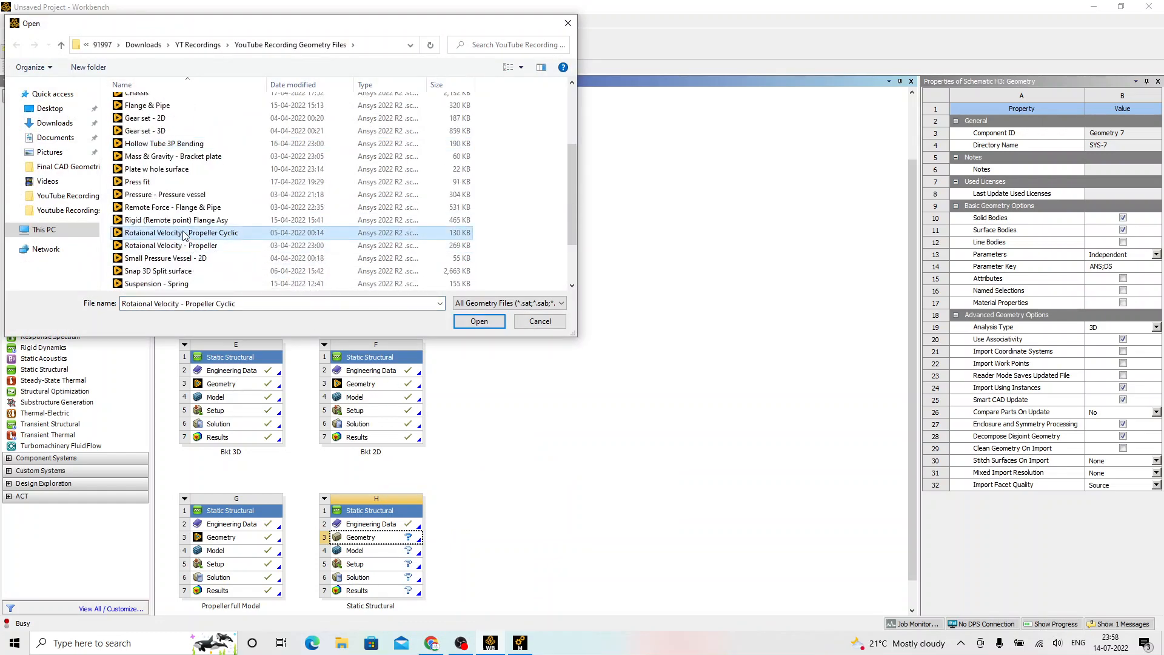
left_click(479, 322)
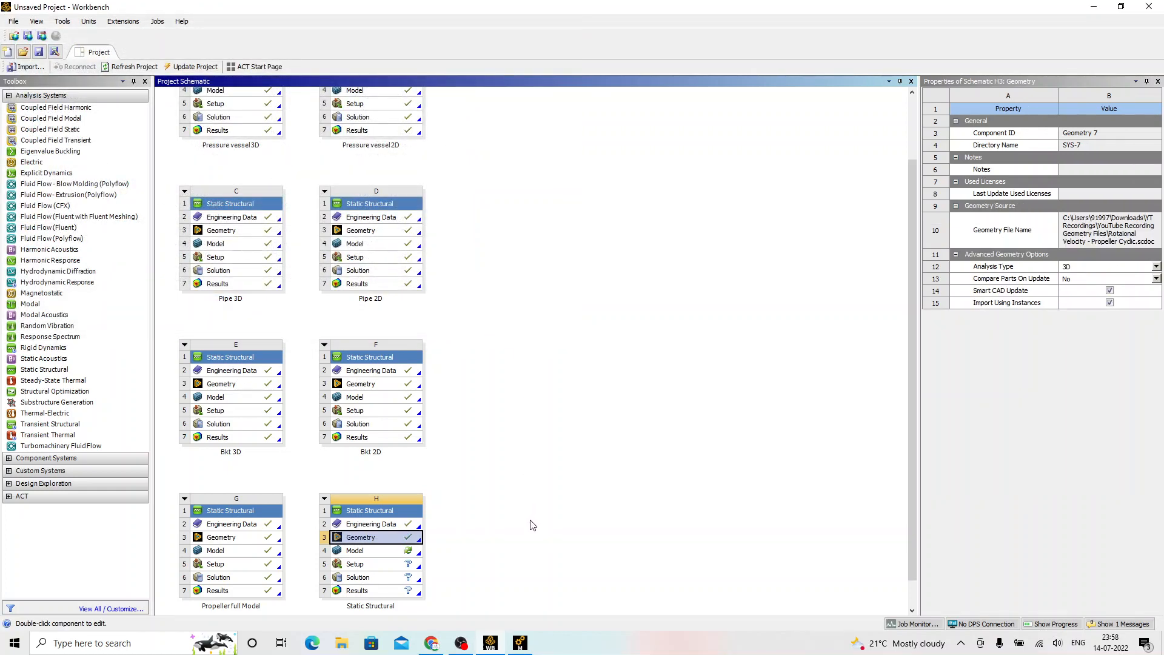
left_click(505, 535)
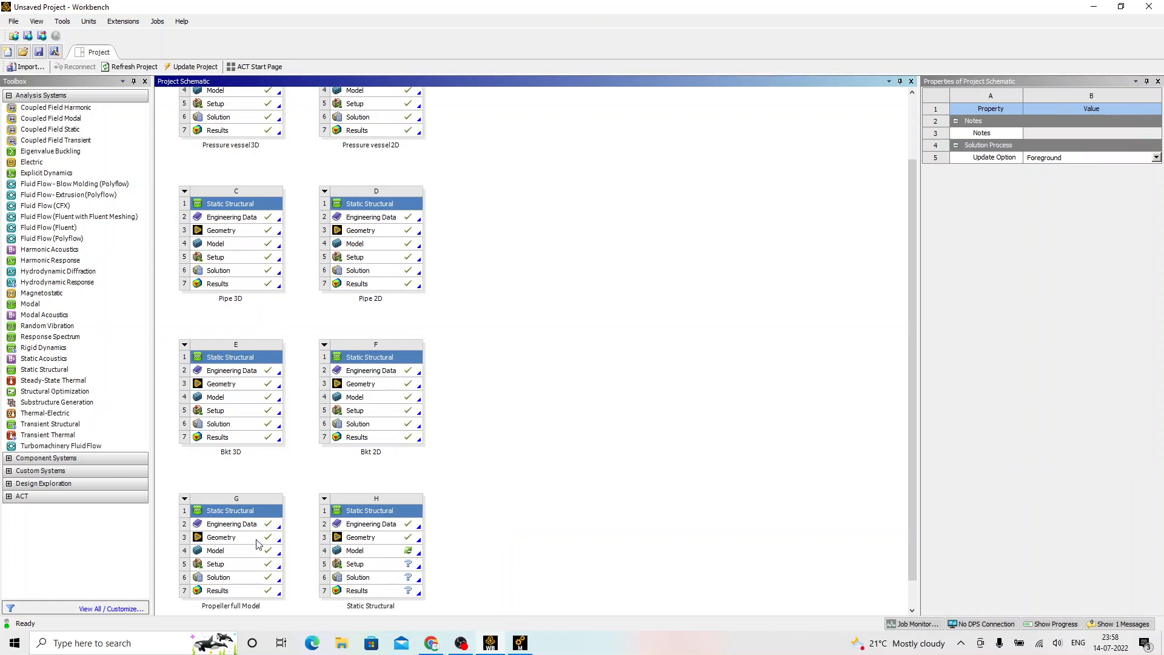
Step: Rename the new Static Structural system as "Propeller Cyclic"
right_click(372, 510)
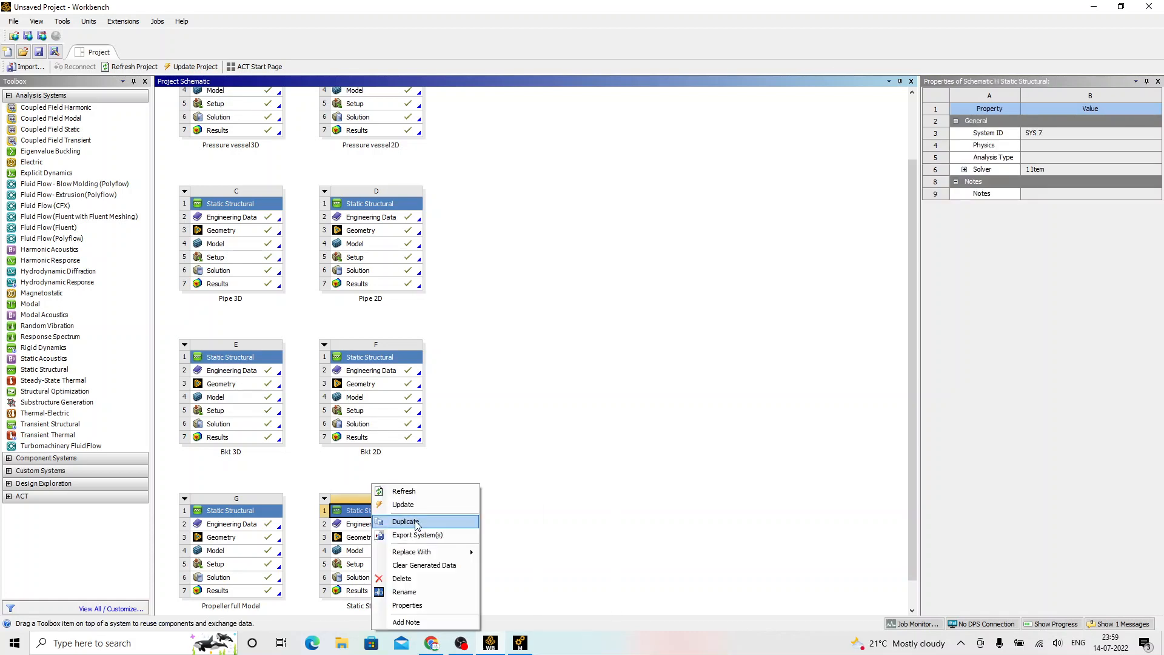
left_click(417, 590)
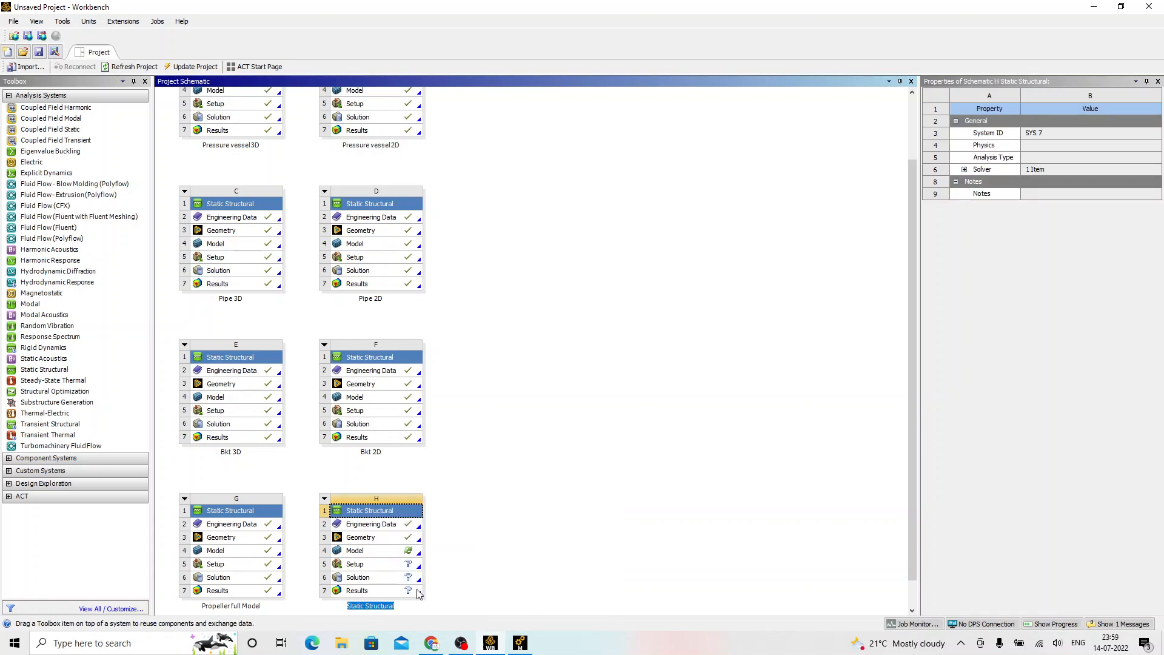
type("Propeller Cyclic")
key("Return")
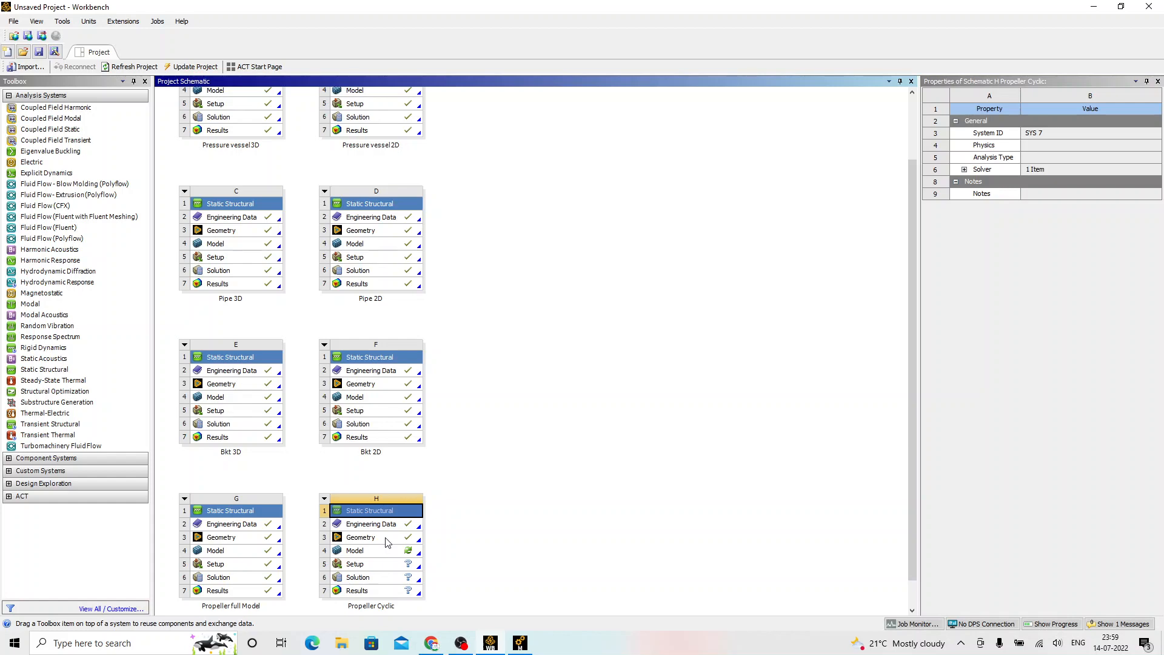
Step: Open the Propeller Cyclic geometry in SpaceClaim, inspect the single-blade sector, and return to the Workbench project
double_click(388, 538)
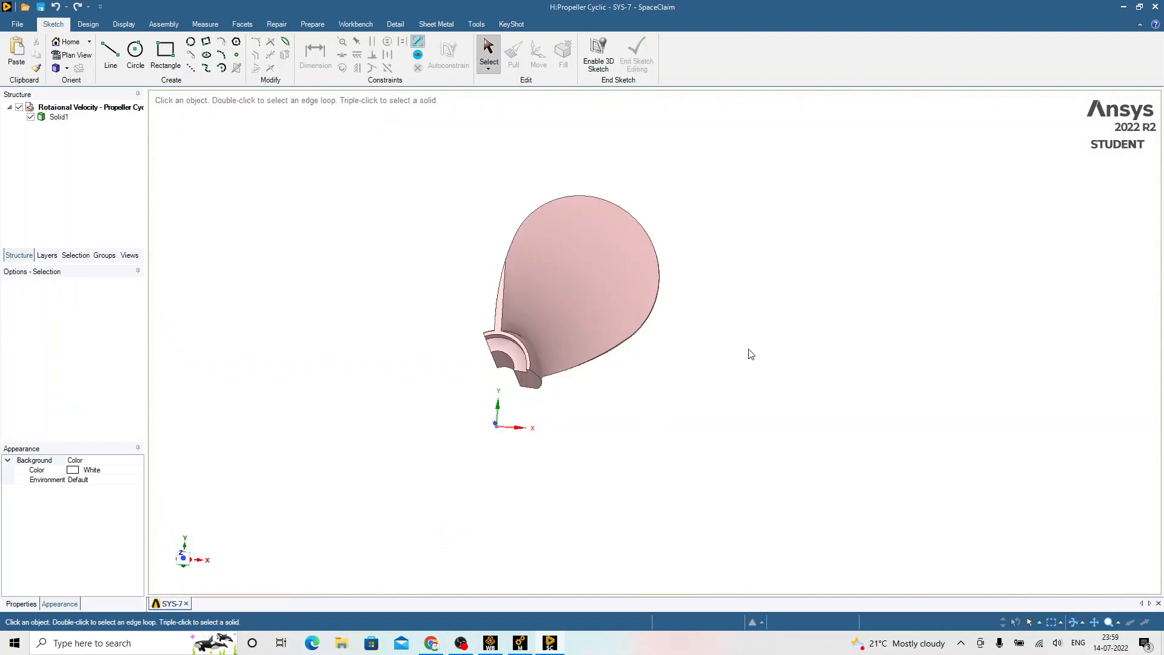
left_click(585, 324)
middle_click_drag(582, 322, 681, 369)
left_click(682, 369)
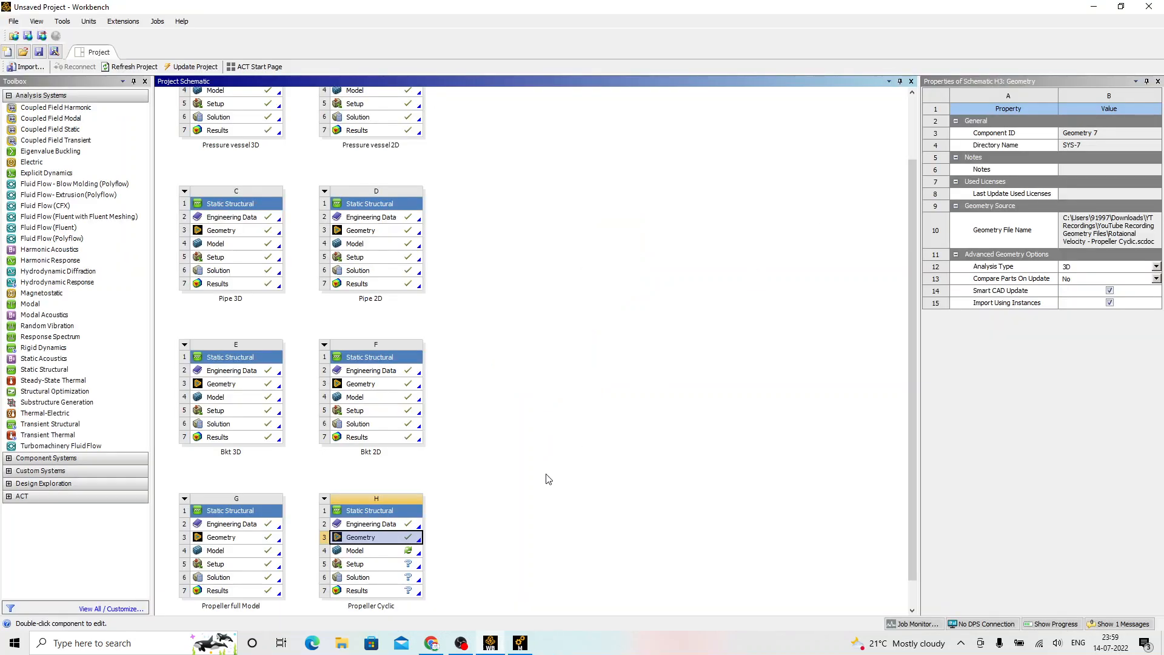
left_click(547, 474)
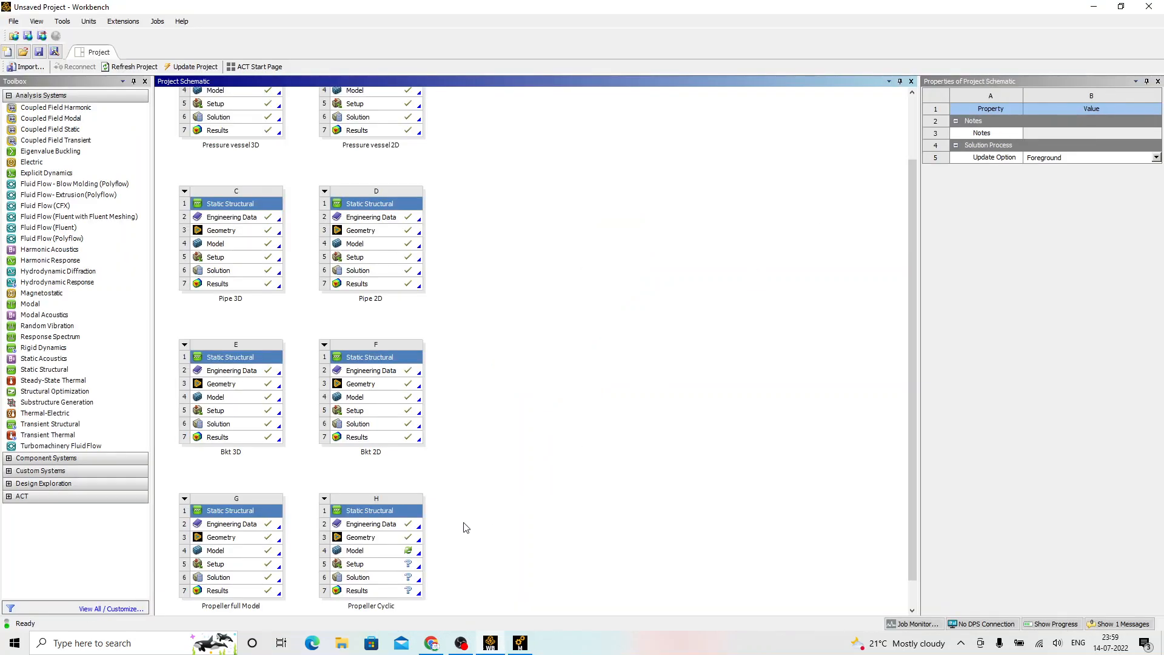
Step: Open the Propeller Cyclic model in Mechanical, maximized, and insert a Symmetry object under Model
double_click(367, 552)
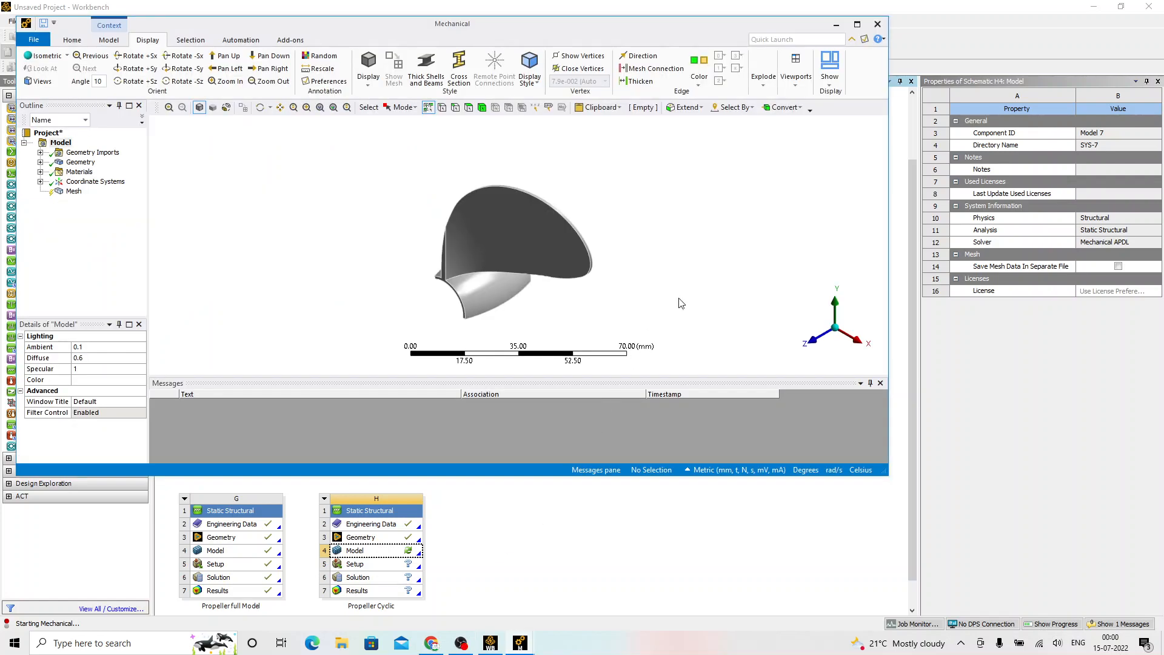
left_click(858, 24)
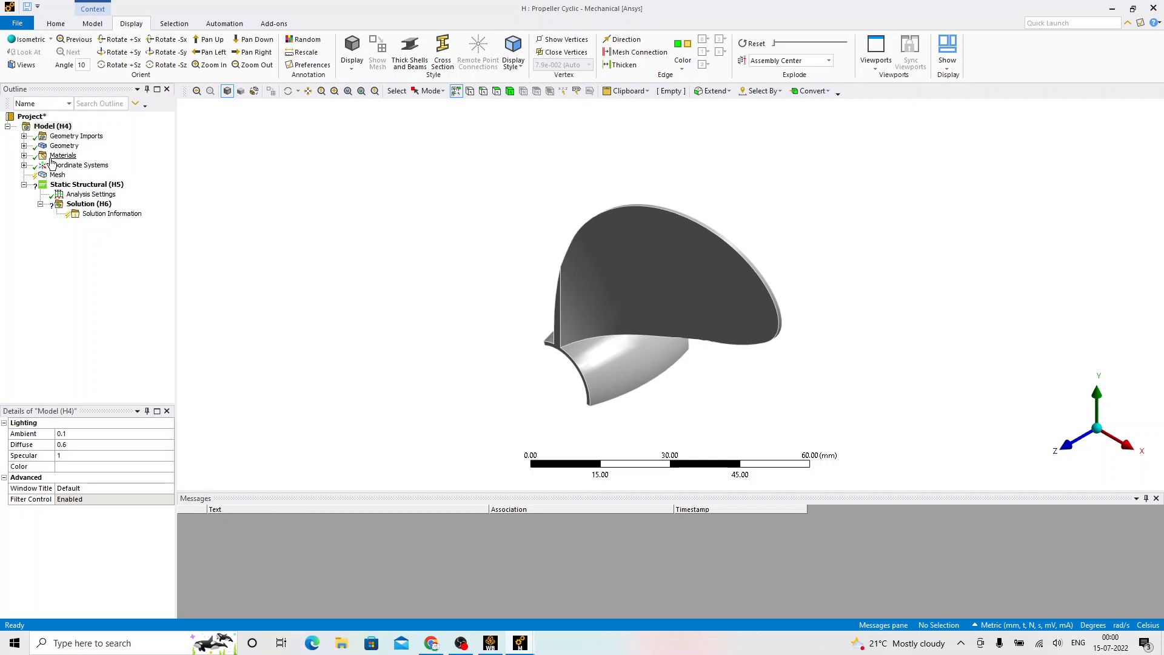
left_click(55, 127)
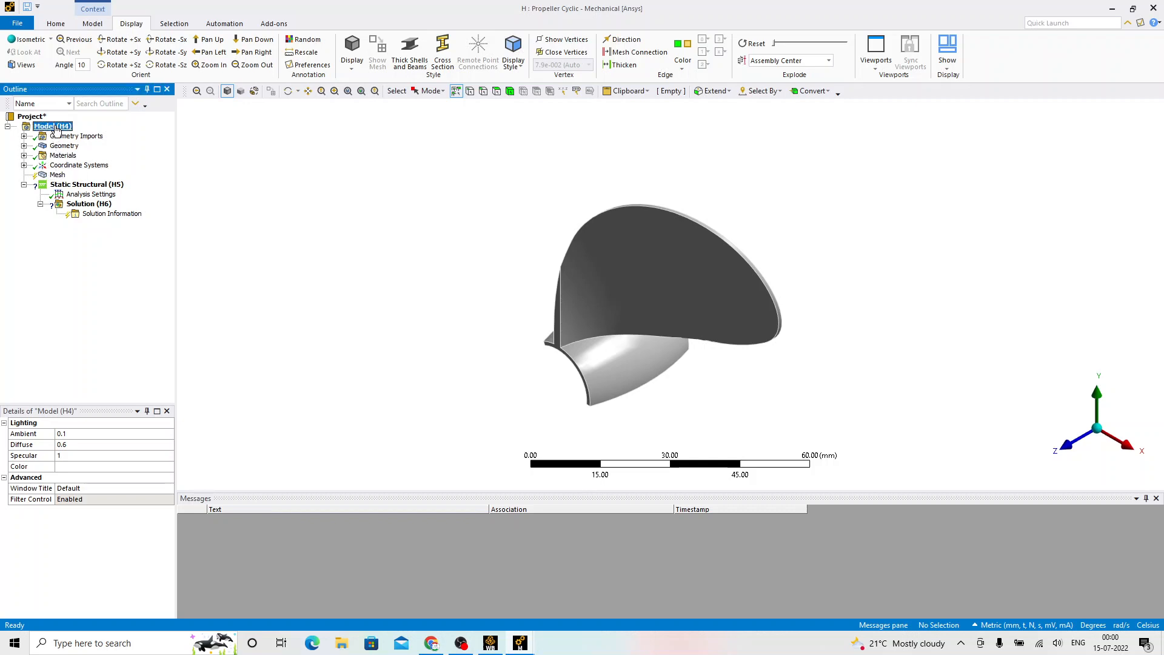
right_click(57, 127)
mouse_move(102, 138)
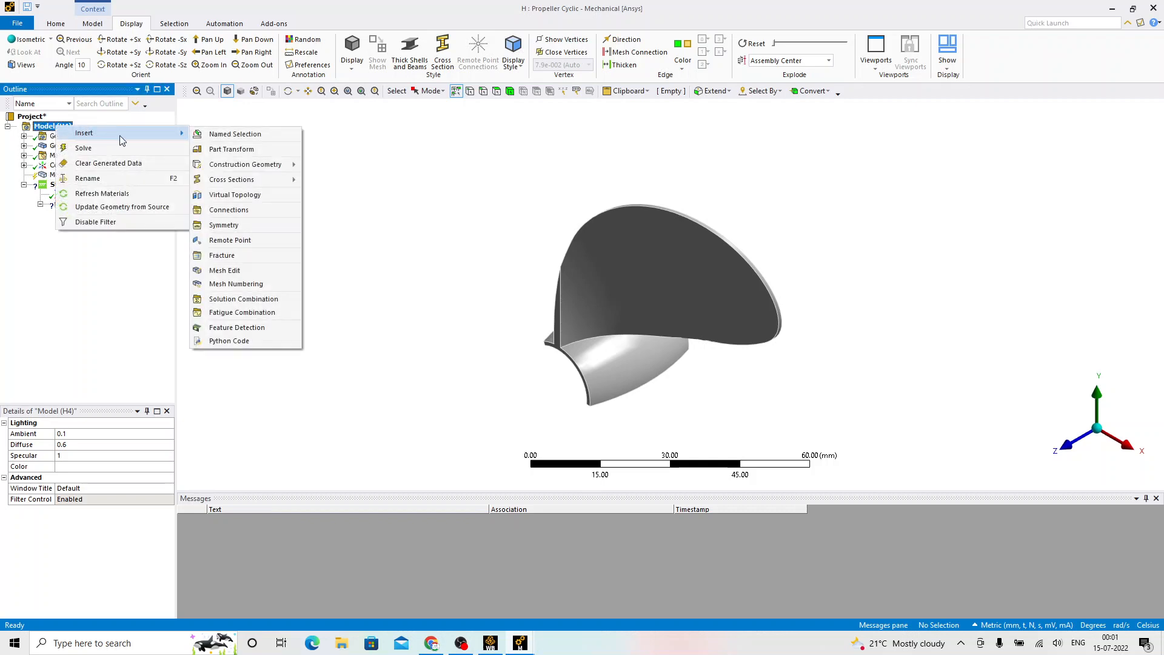
left_click(224, 226)
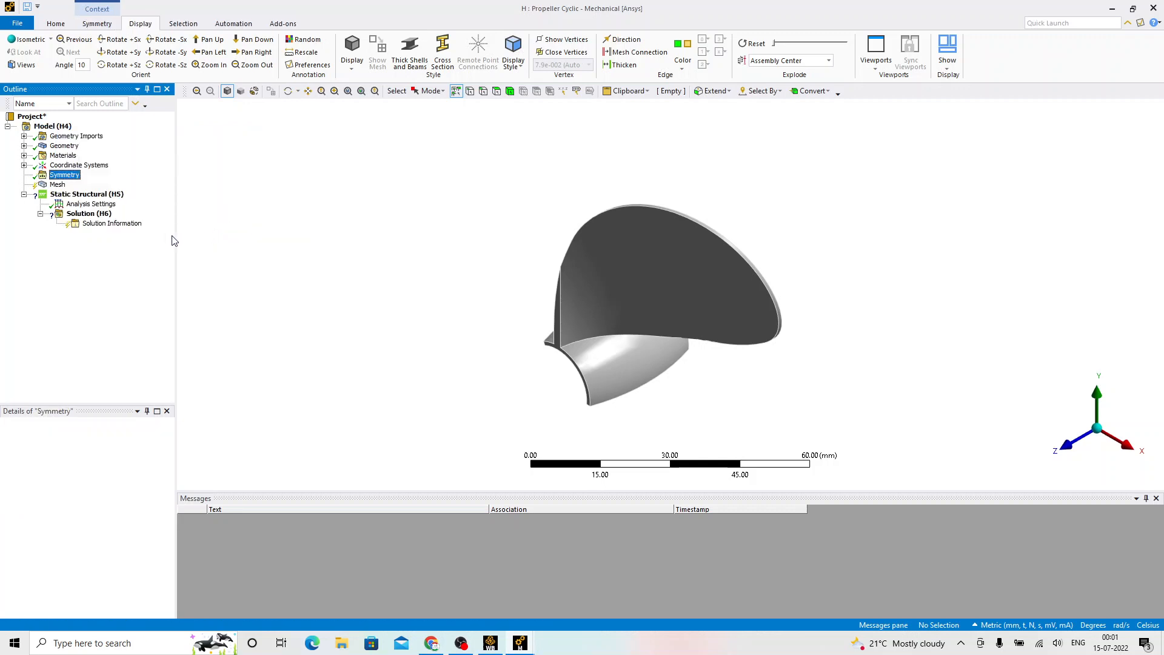
Step: Insert a Cyclic Region under the Symmetry object
right_click(59, 176)
mouse_move(85, 179)
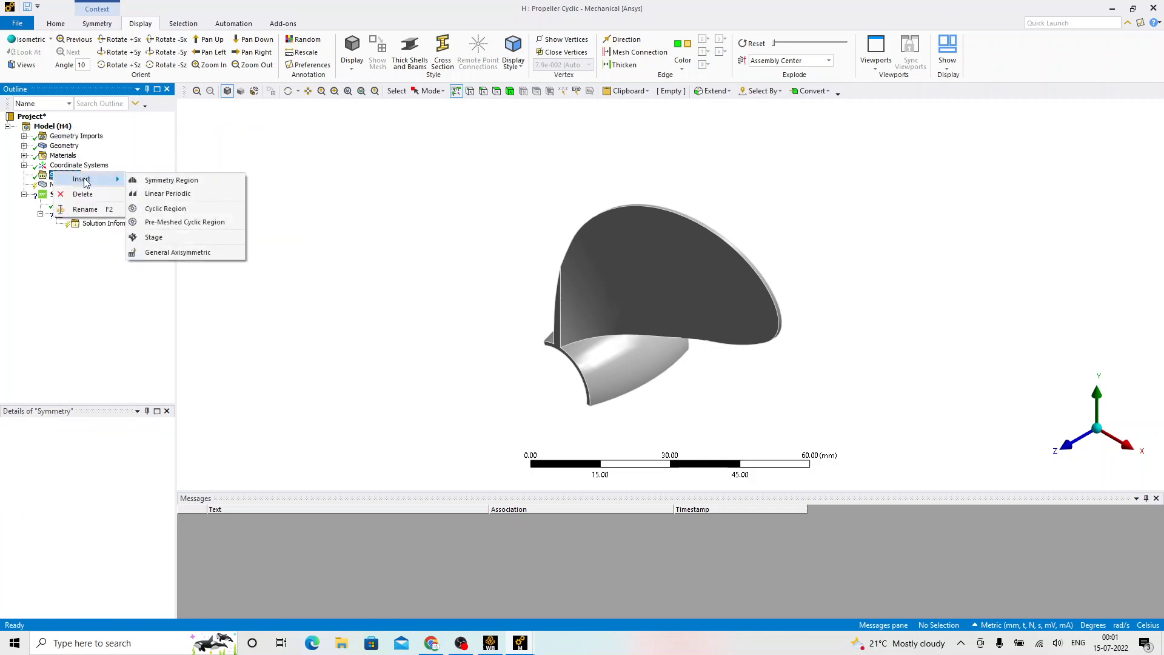
left_click(184, 212)
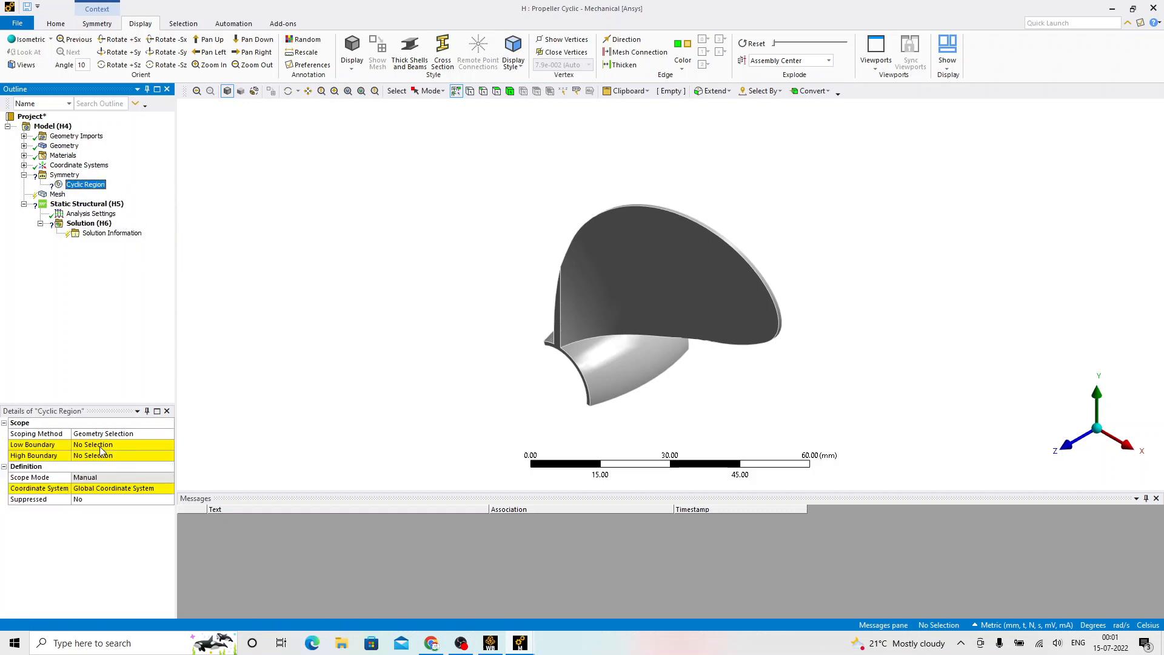
Step: Scope the Cyclic Region's low boundary to the hub's cut face on the +X side and its high boundary to the opposite cut face
left_click(100, 447)
middle_click_drag(566, 384, 665, 275)
left_click(660, 314)
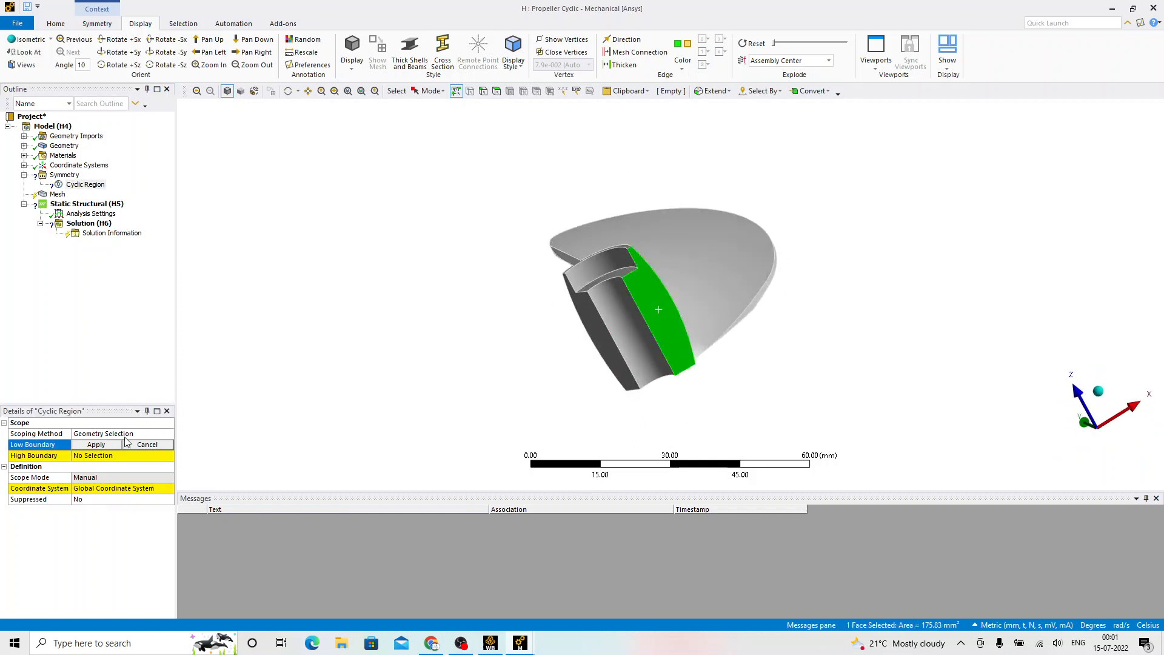
left_click(111, 445)
left_click(106, 456)
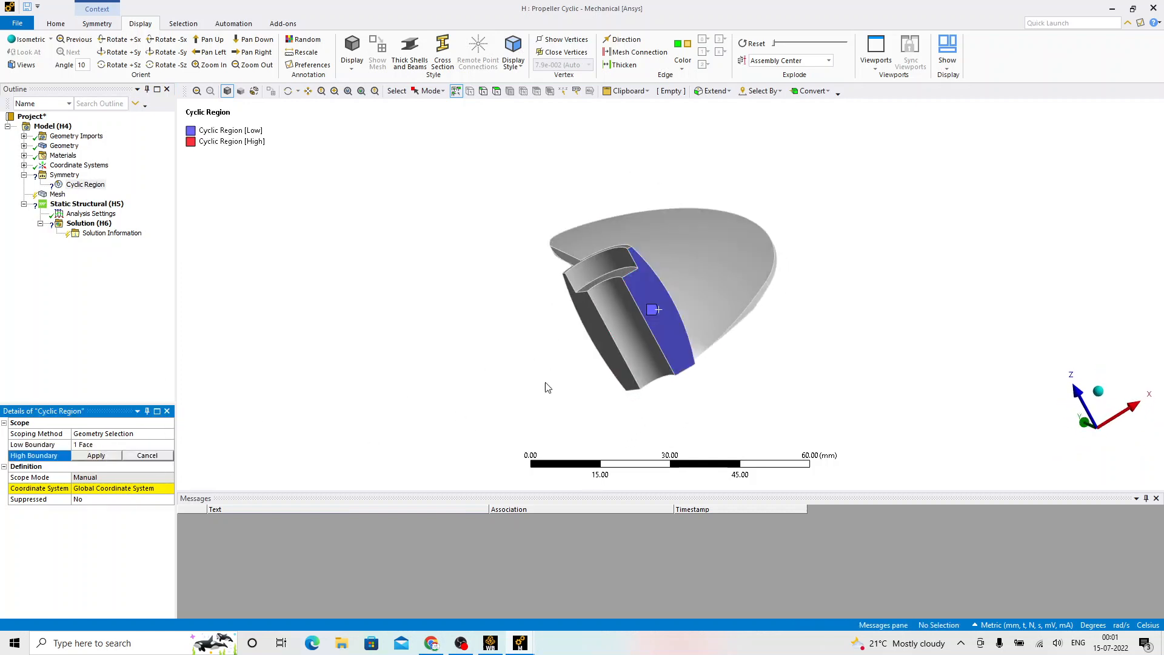
left_click(592, 326)
left_click(101, 456)
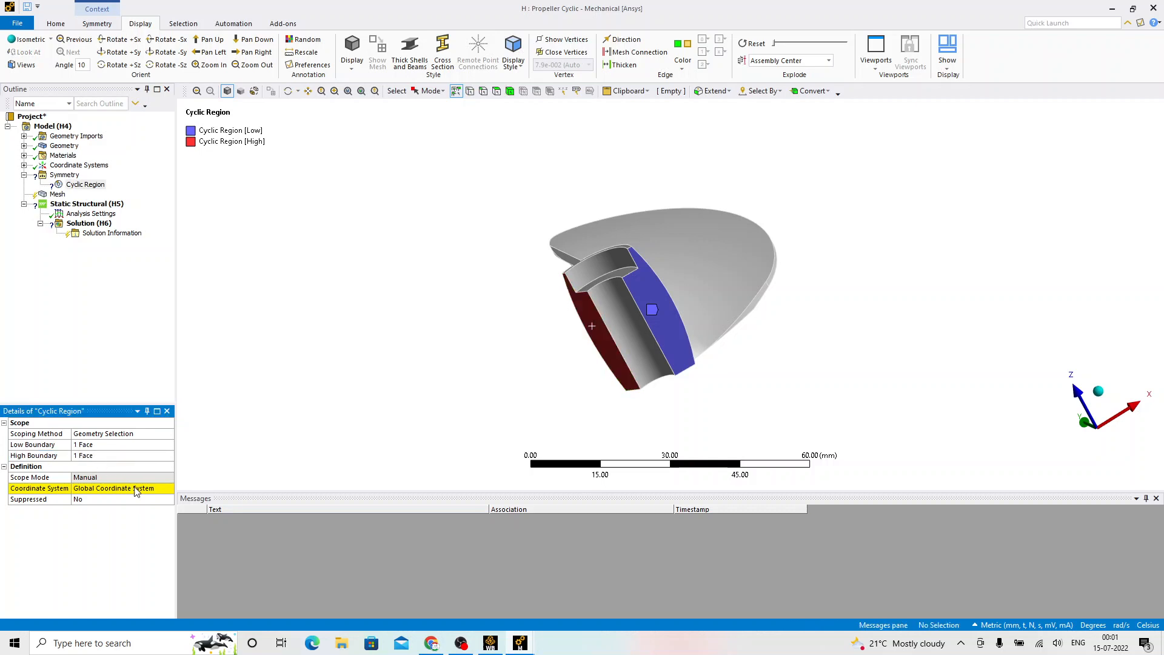
Step: Insert a new coordinate system under Coordinate Systems for the propeller sector
middle_click_drag(475, 293, 570, 344)
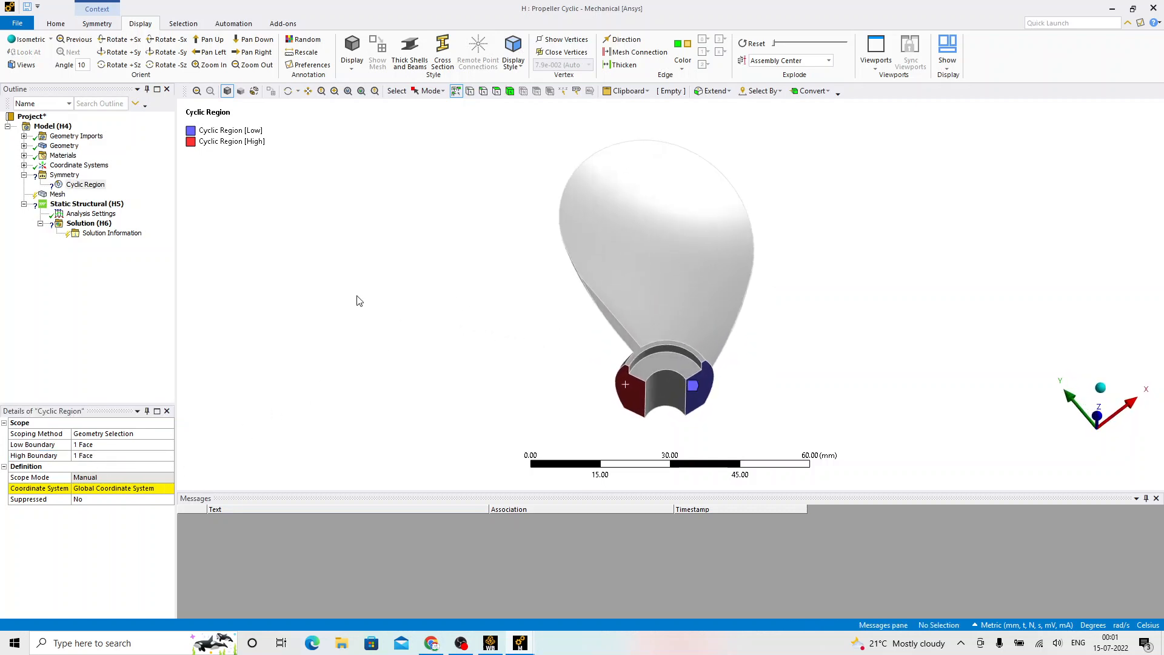
left_click(24, 165)
right_click(75, 166)
mouse_move(122, 174)
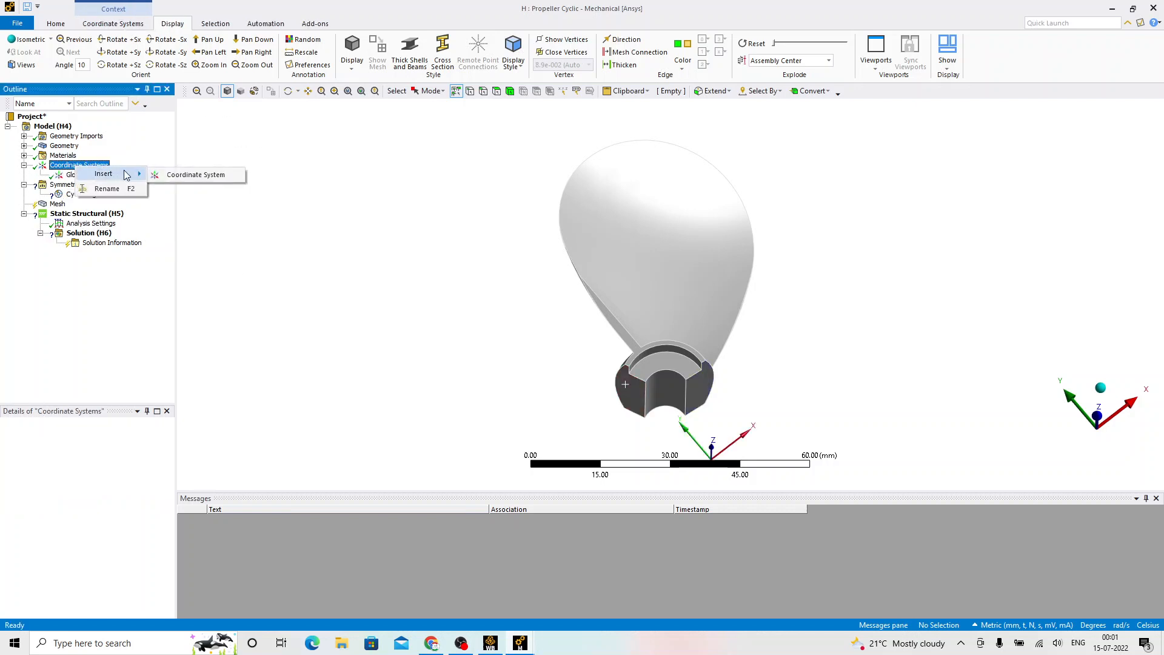
left_click(193, 174)
Step: Set the new coordinate system's origin geometry to the cylindrical bore face of the hub
scroll(485, 307, "up", 3)
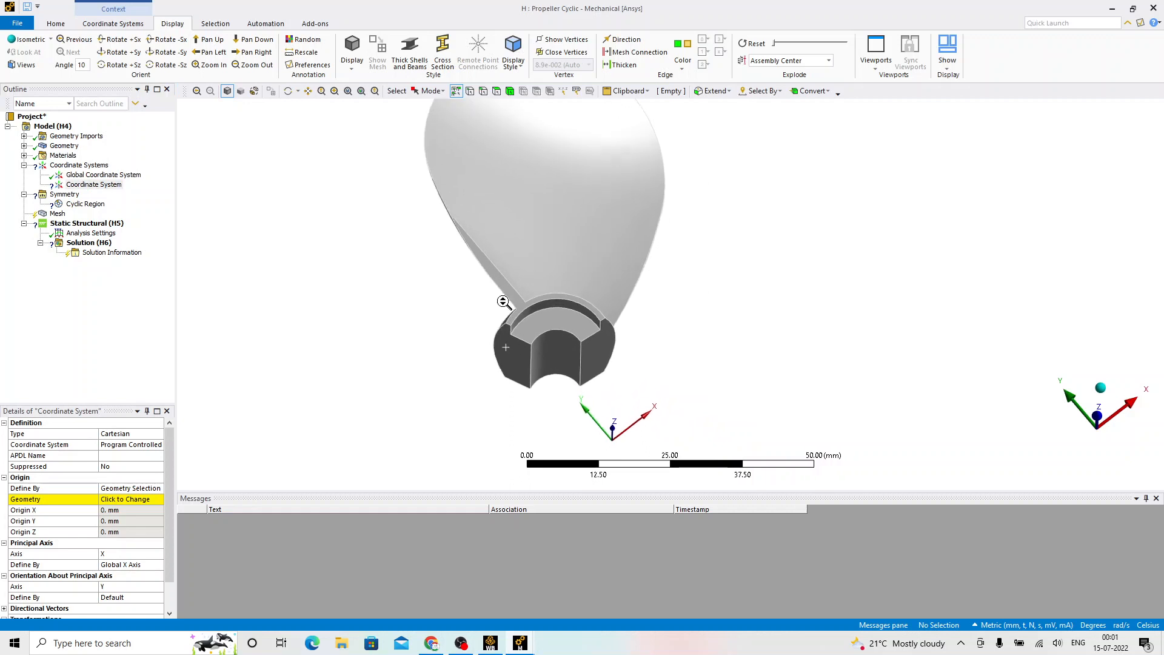
scroll(504, 301, "up", 1)
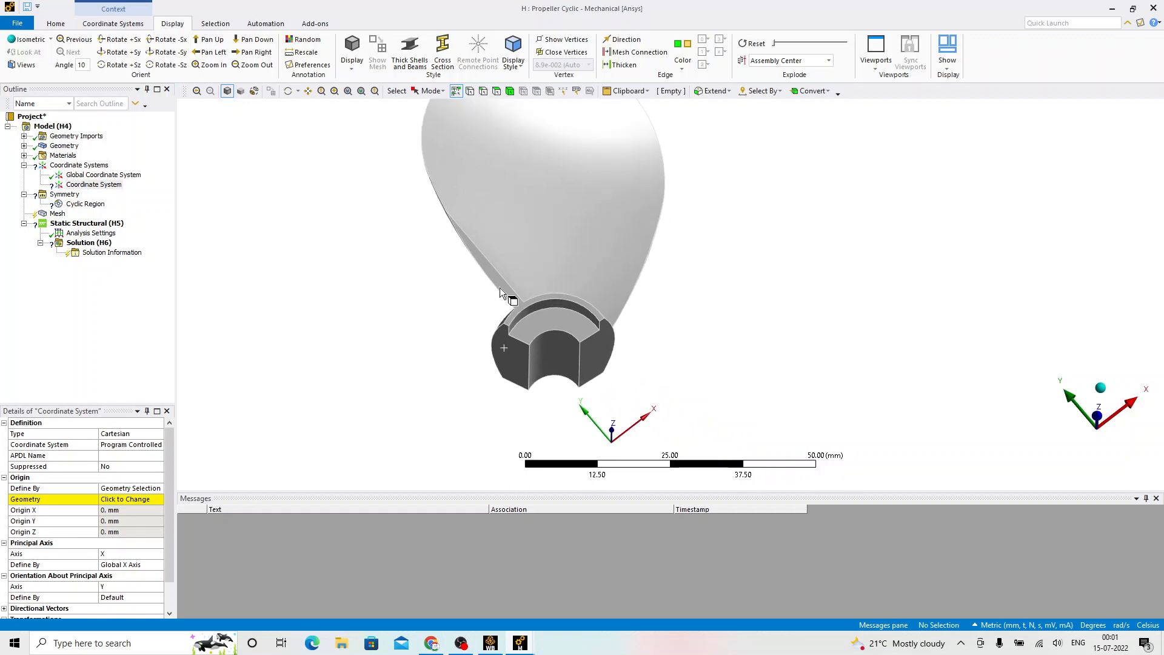
left_click(548, 358)
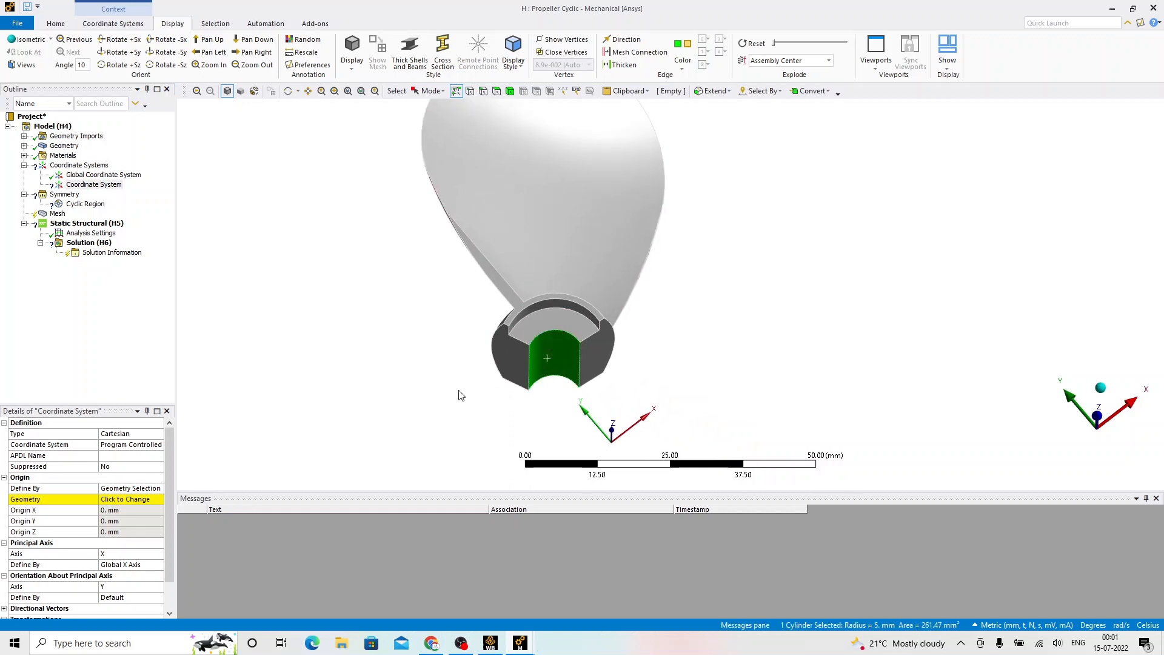
left_click(119, 500)
left_click(114, 500)
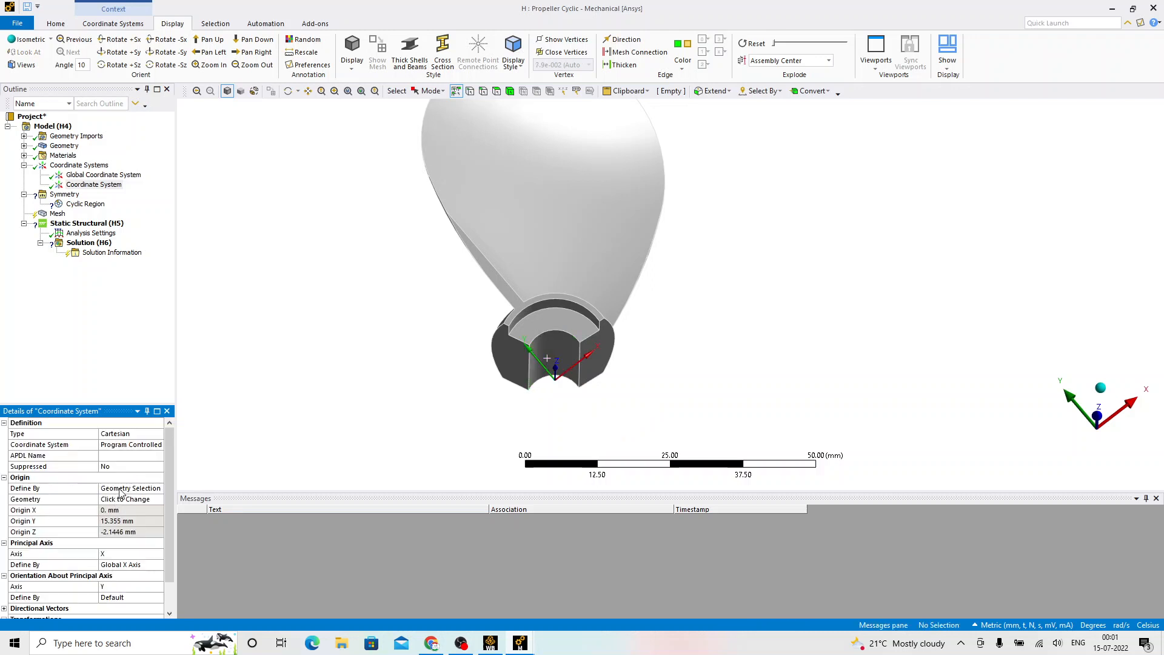
Step: Change the new coordinate system's type to Cylindrical and check its axis orientation at the hub
left_click(140, 435)
left_click(159, 433)
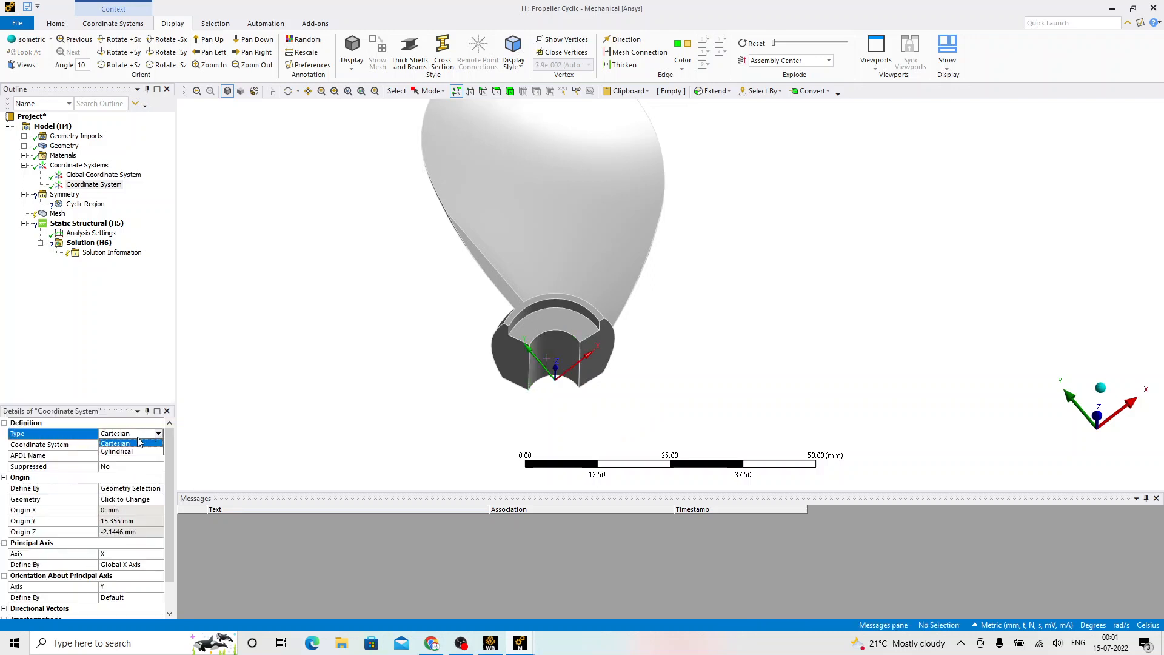
left_click(128, 456)
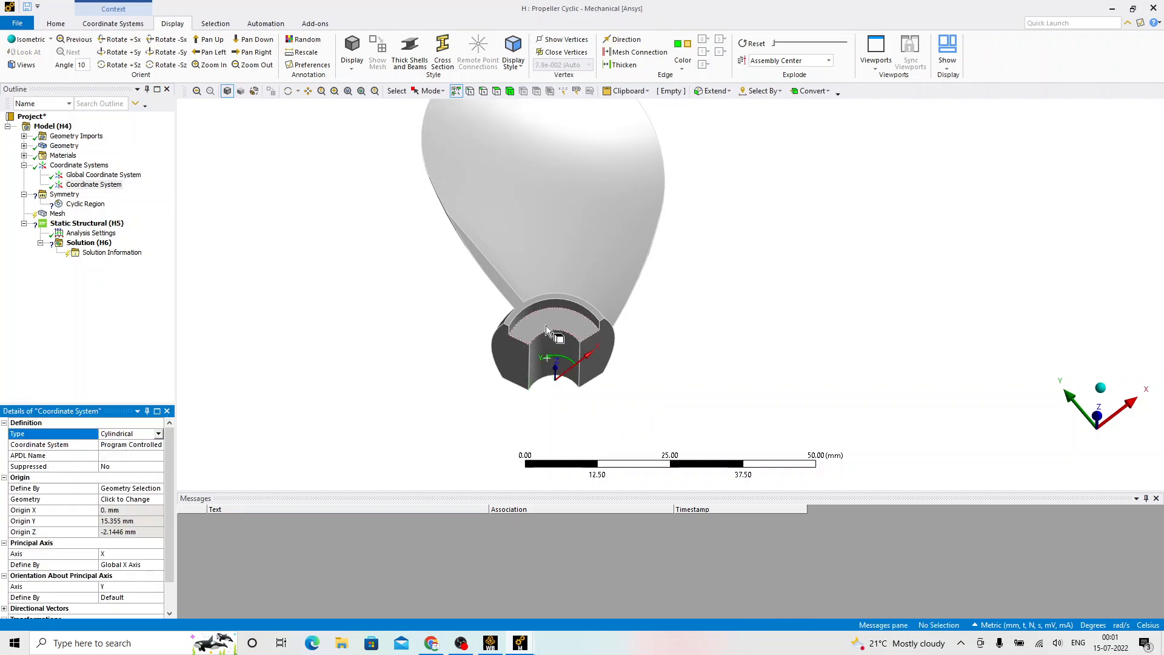
middle_click_drag(545, 325, 567, 359)
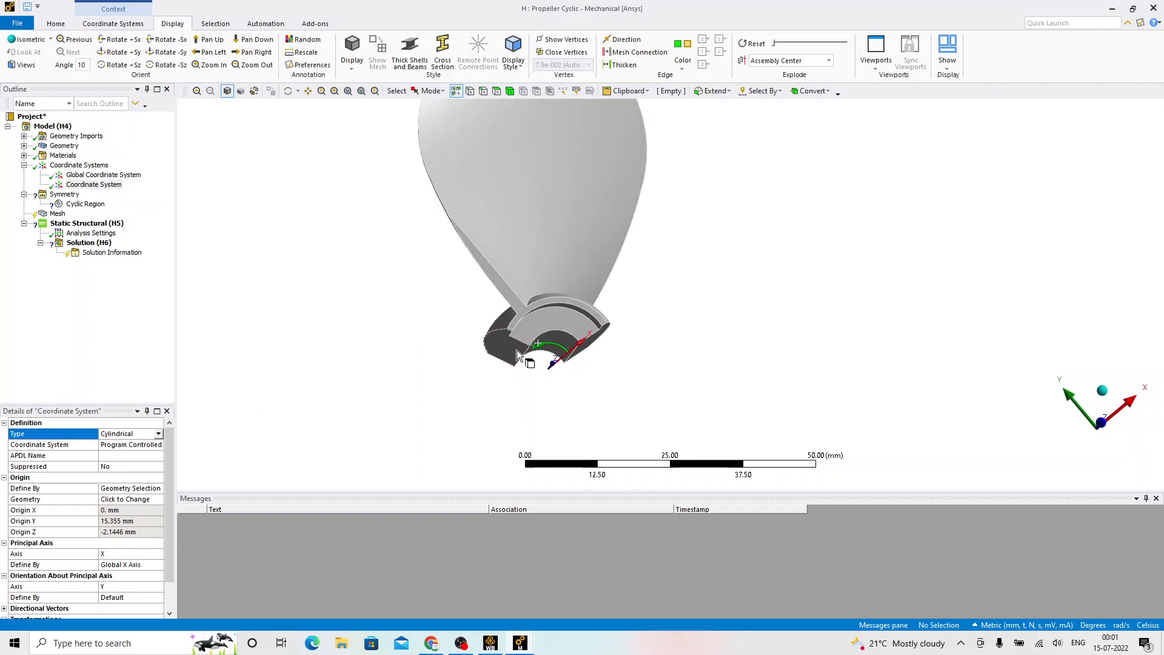
Step: Assign the newly created cylindrical coordinate system to the Cyclic Region in place of the global one
left_click(83, 205)
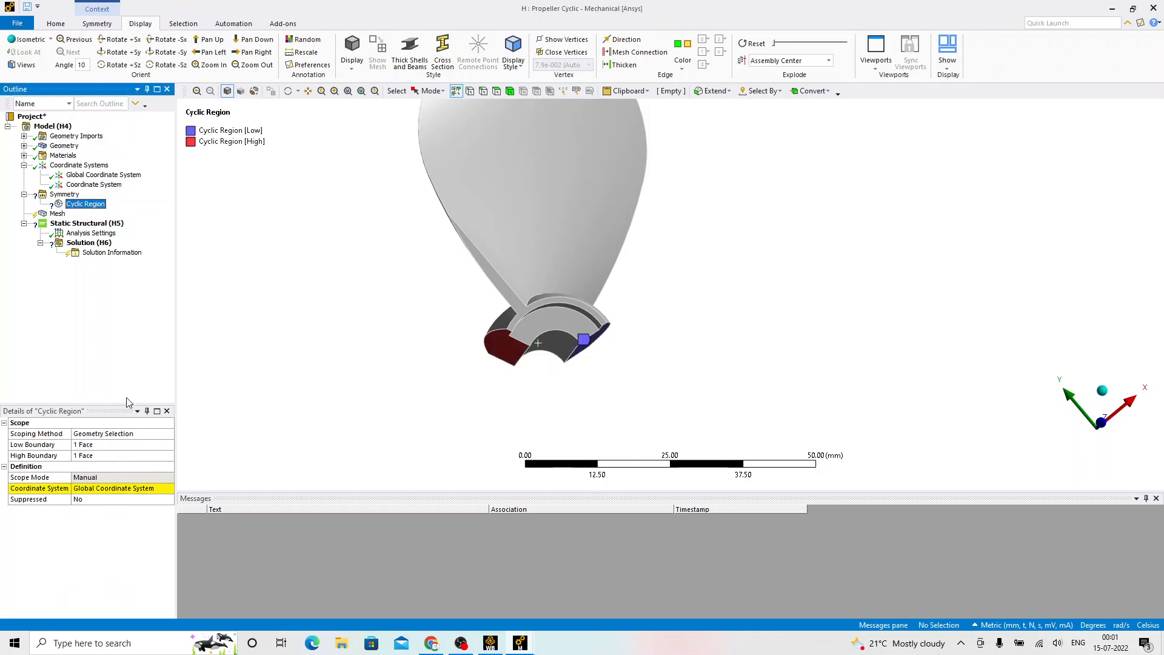
left_click(167, 489)
left_click(168, 489)
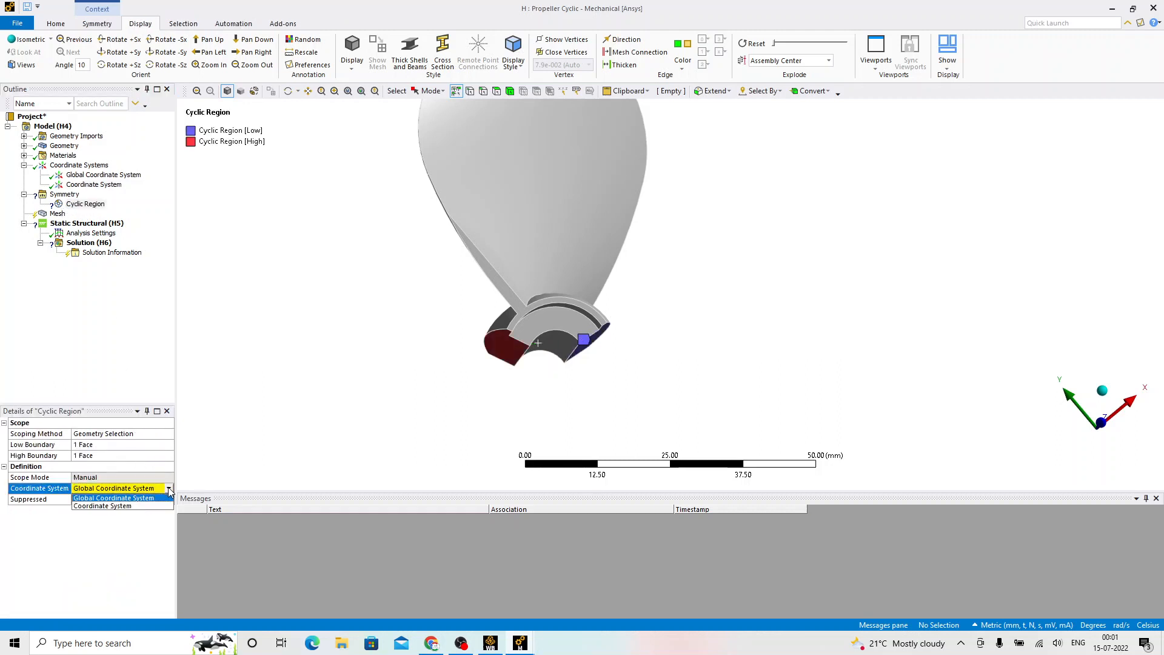
left_click(106, 510)
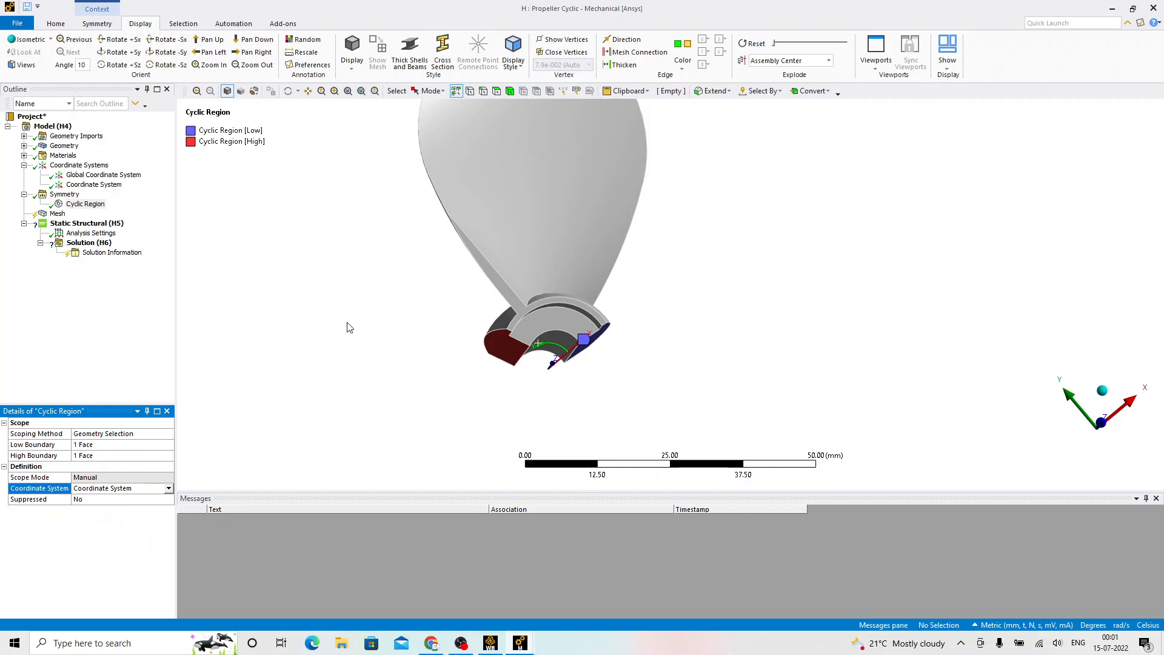
mouse_move(346, 326)
middle_mouse_down()
mouse_move(338, 318)
mouse_move(345, 327)
middle_mouse_up()
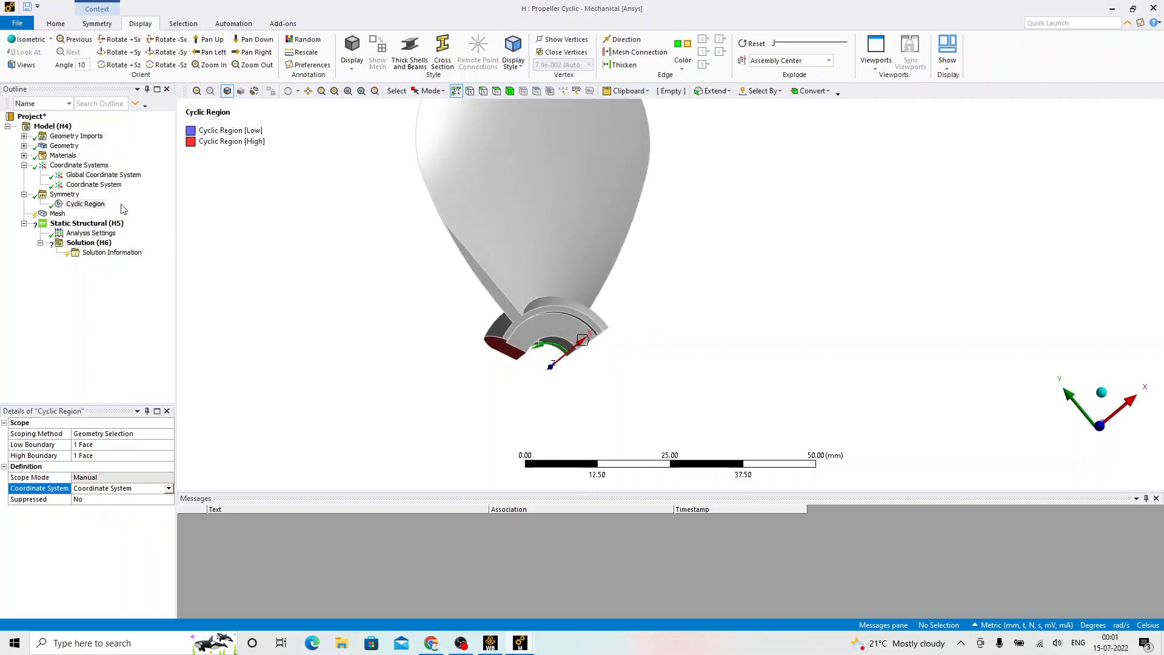
Step: Rename the cylindrical coordinate system as Cyclic and check that the Cyclic Region references it
right_click(113, 185)
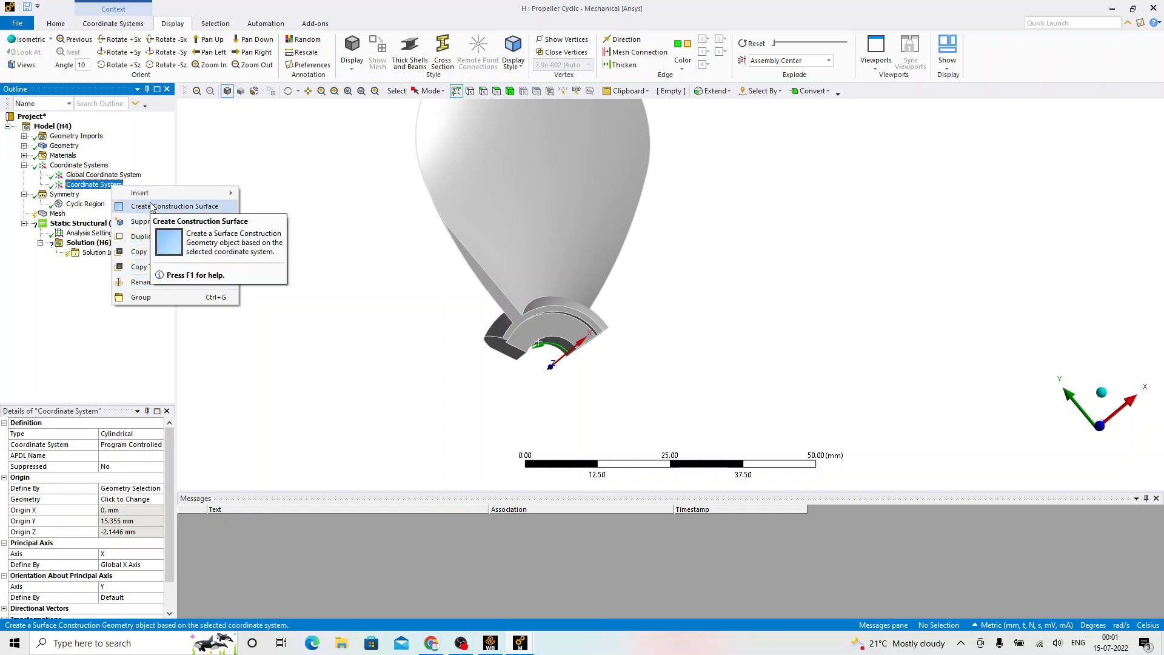
left_click(99, 189)
right_click(99, 188)
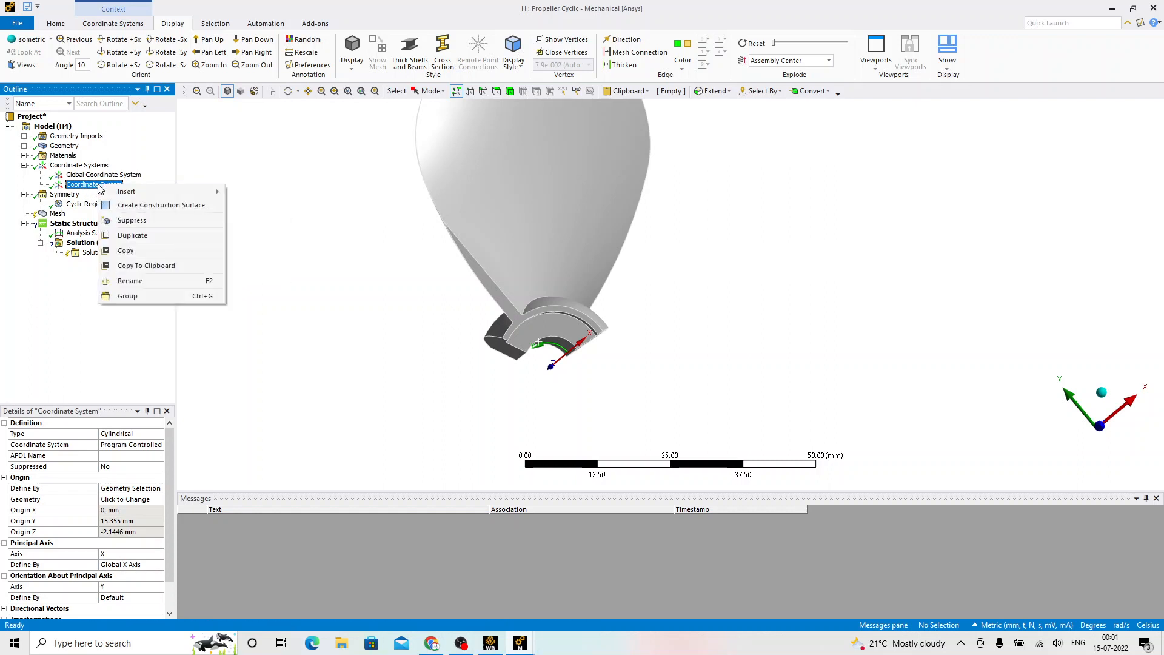
left_click(143, 280)
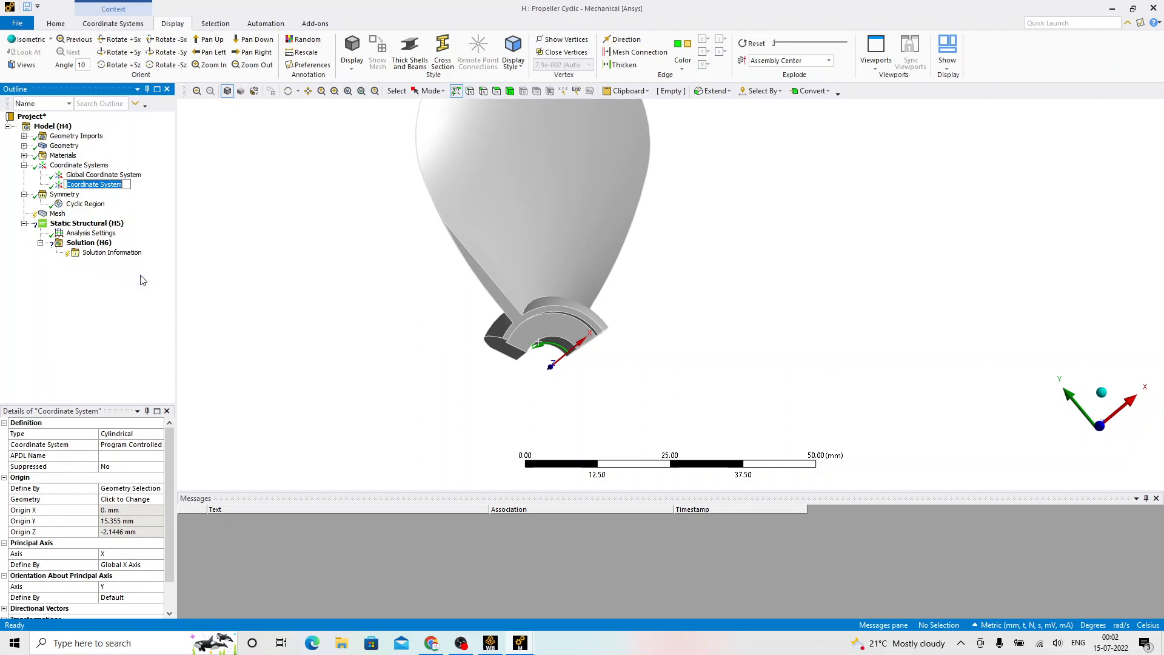
type("Cyclic")
key("Return")
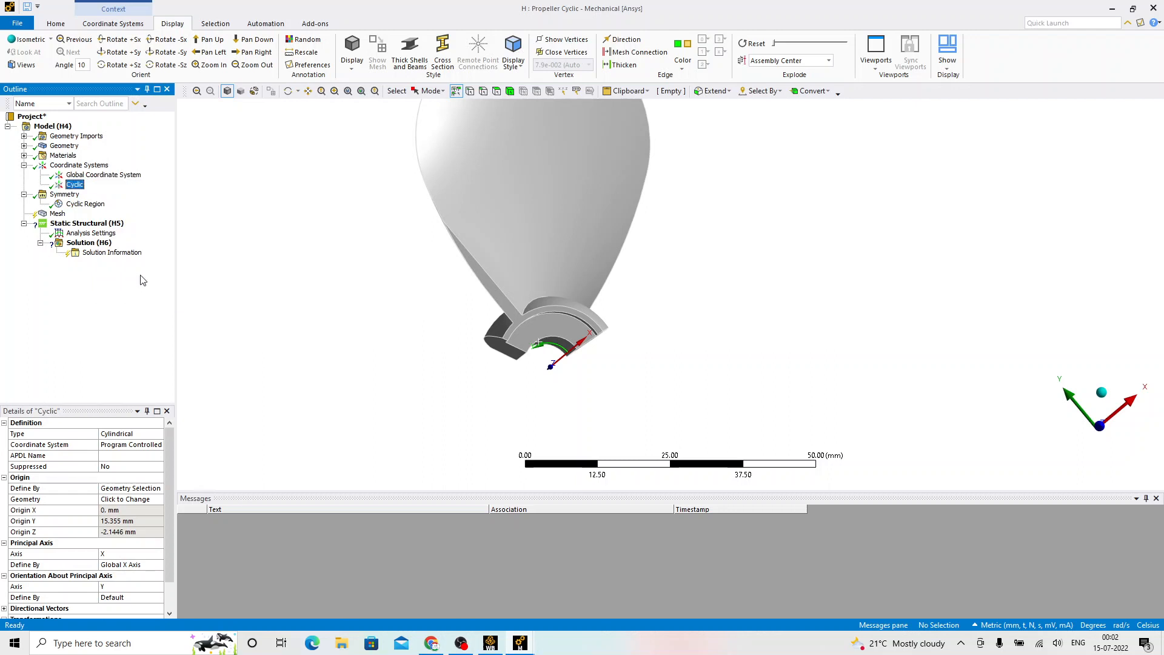
left_click(82, 204)
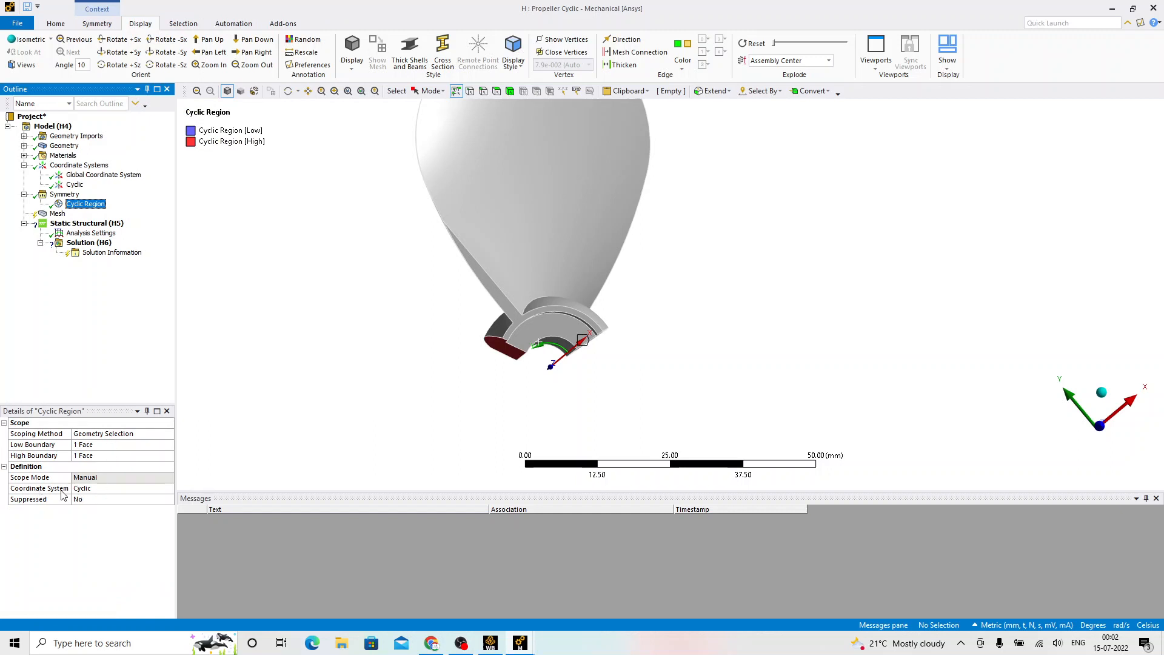
Step: Generate the mesh for the propeller sector and show its node and element statistics
right_click(58, 215)
left_click(101, 255)
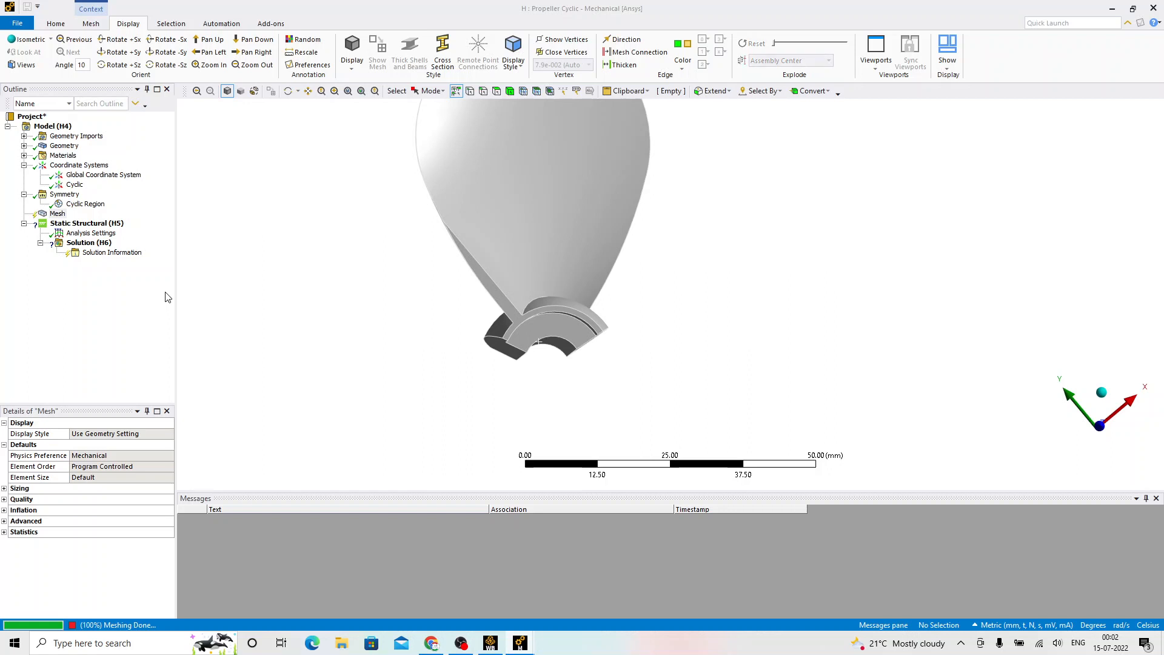
left_click(58, 214)
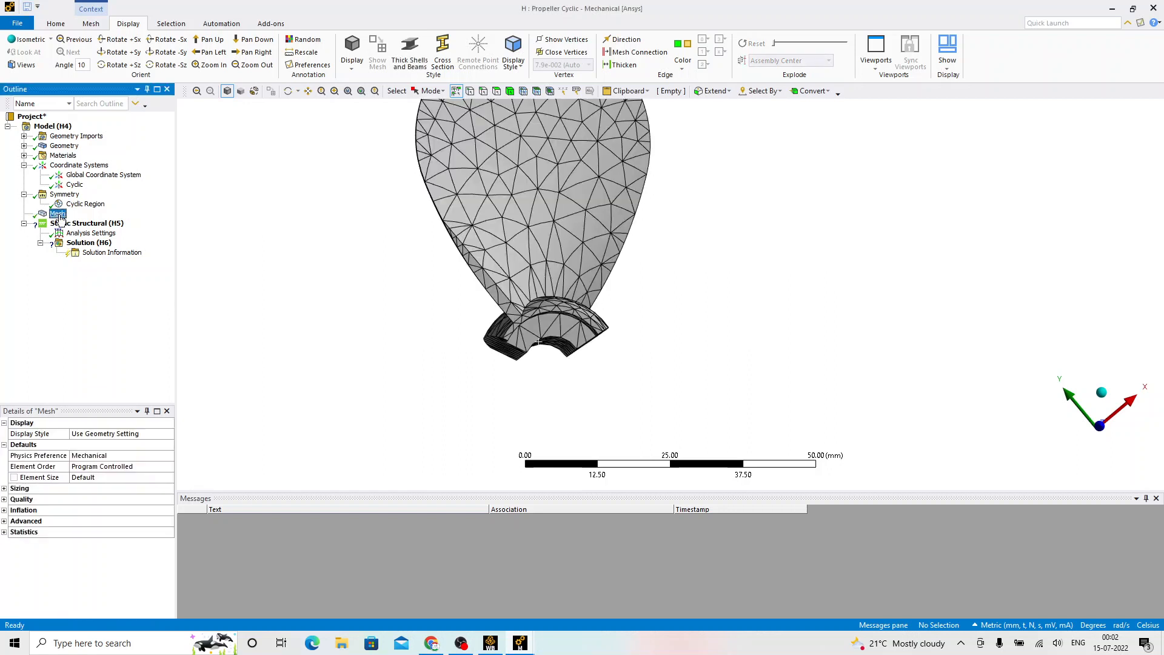
left_click(5, 532)
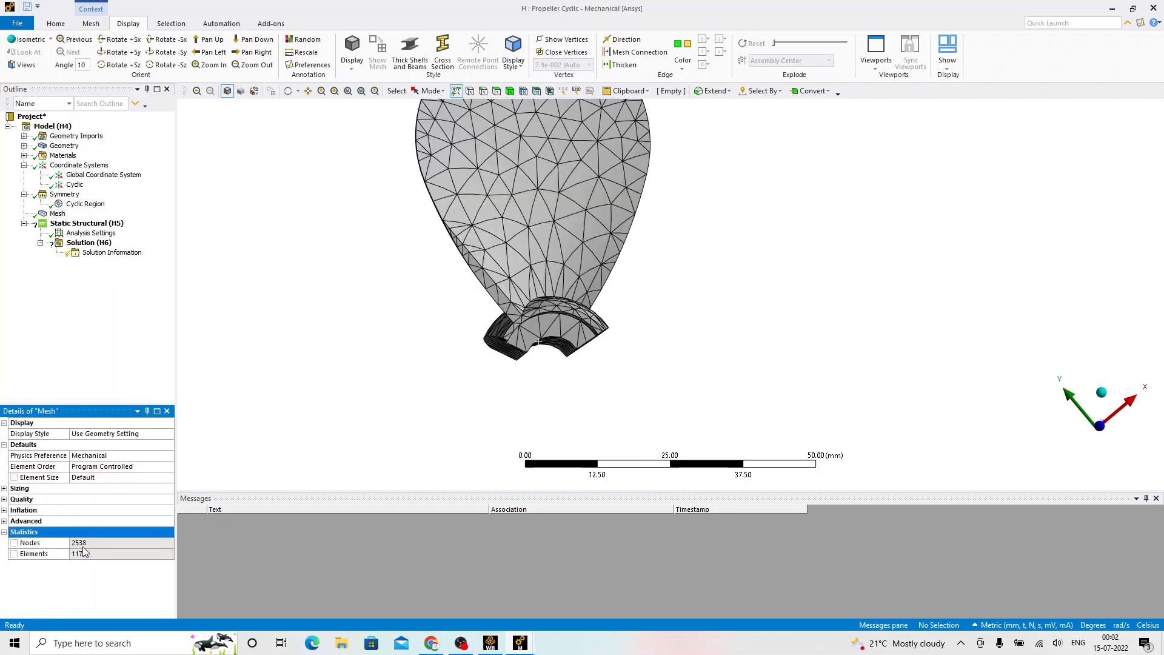
Step: Switch to the Propeller full Model window and examine its mesh statistics for comparison with the sector
key("alt+Tab")
key("alt+Tab")
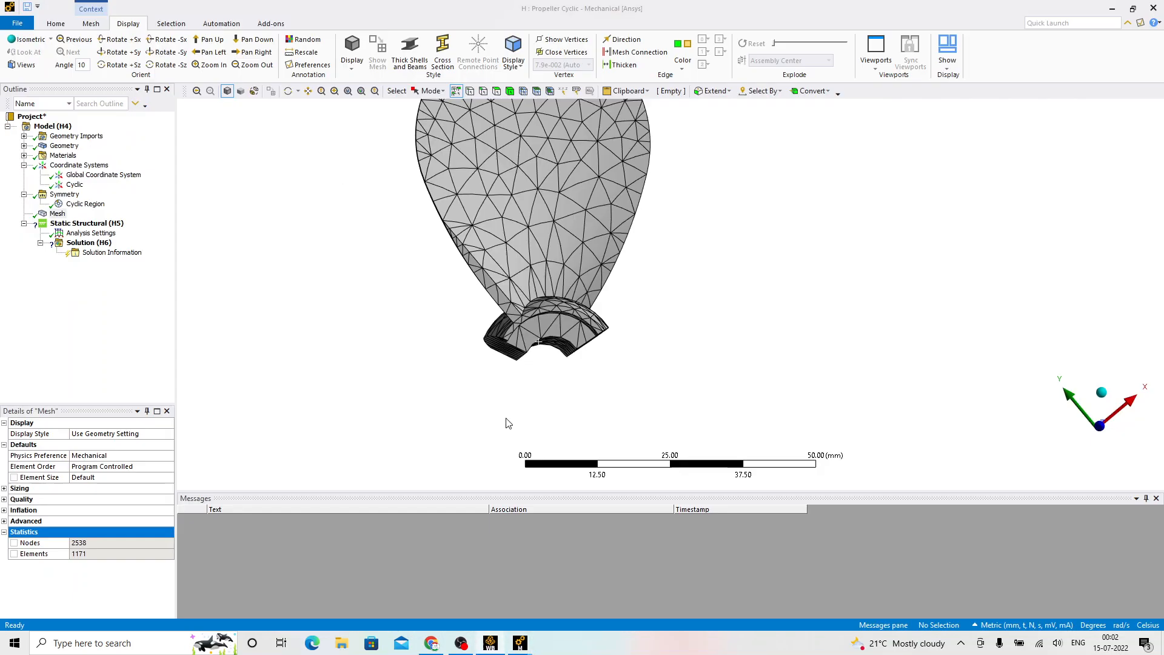
mouse_move(519, 642)
left_click(458, 585)
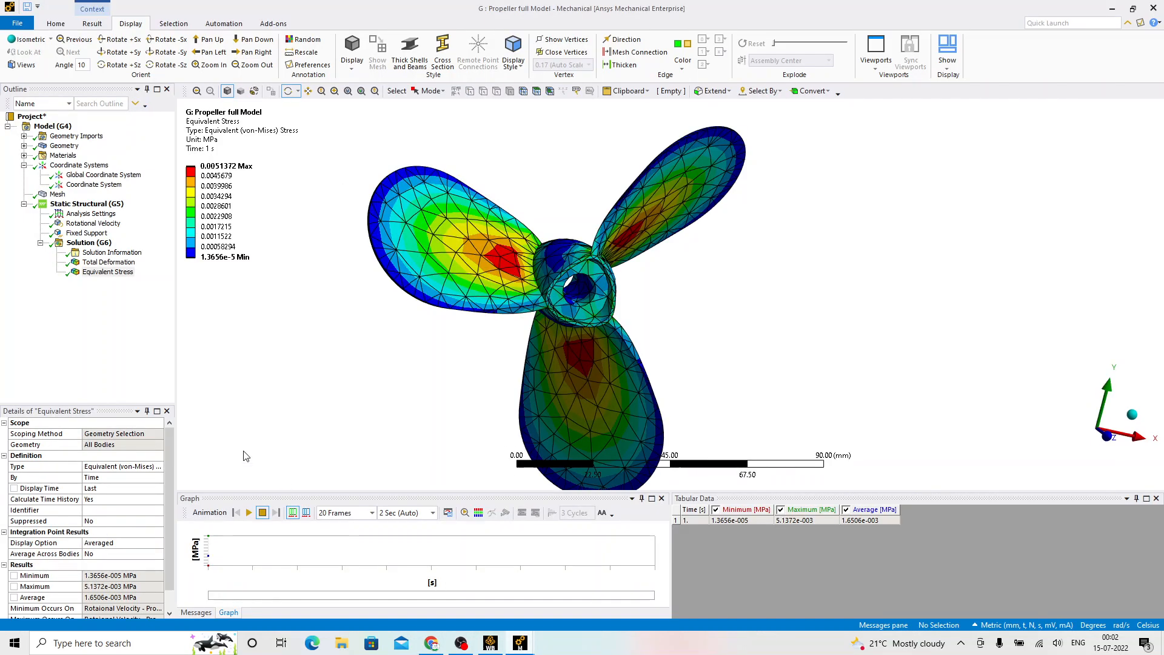
left_click(57, 194)
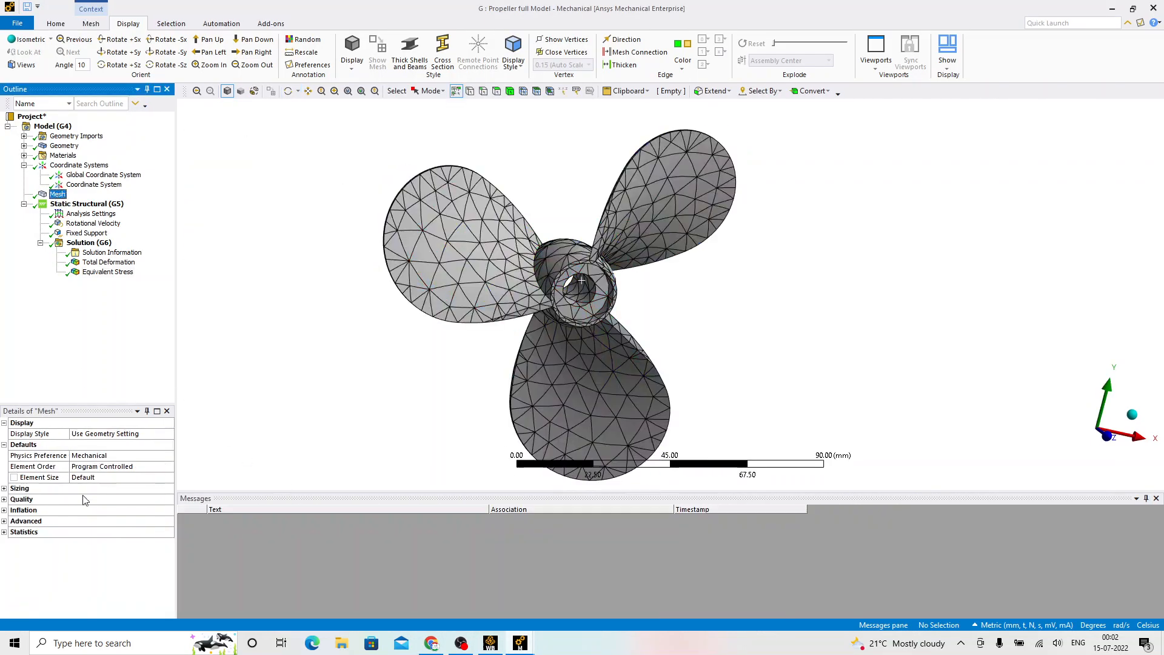
left_click(9, 533)
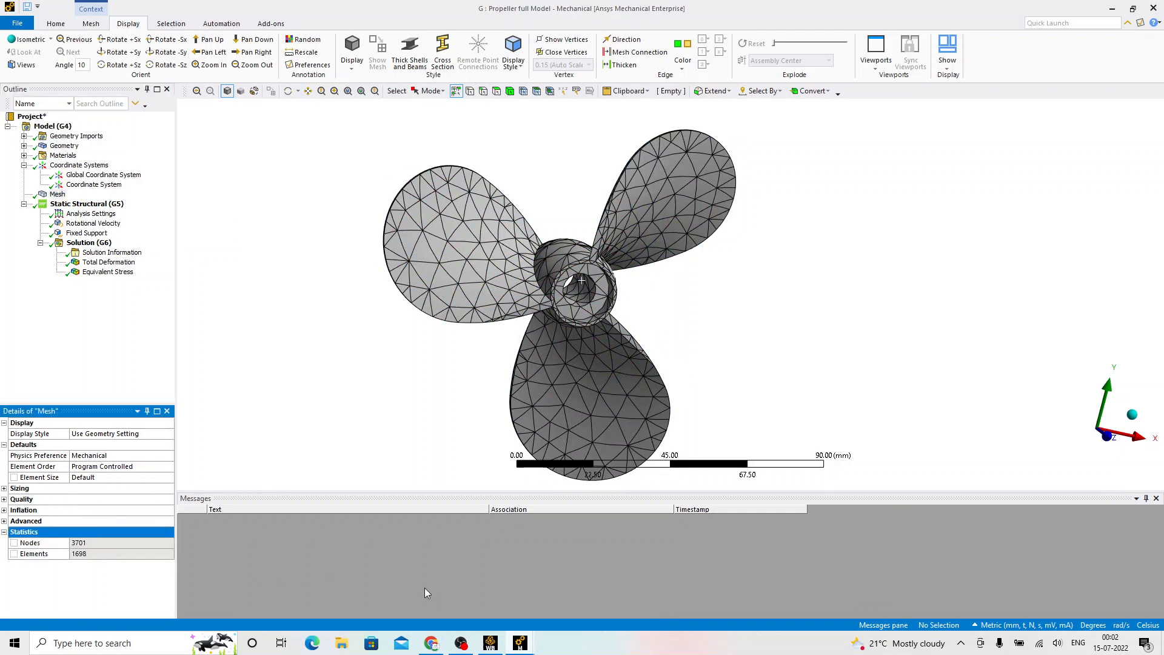
Step: Return to the Propeller Cyclic window and add a Fixed Support on the hub's cylindrical bore face
mouse_move(520, 643)
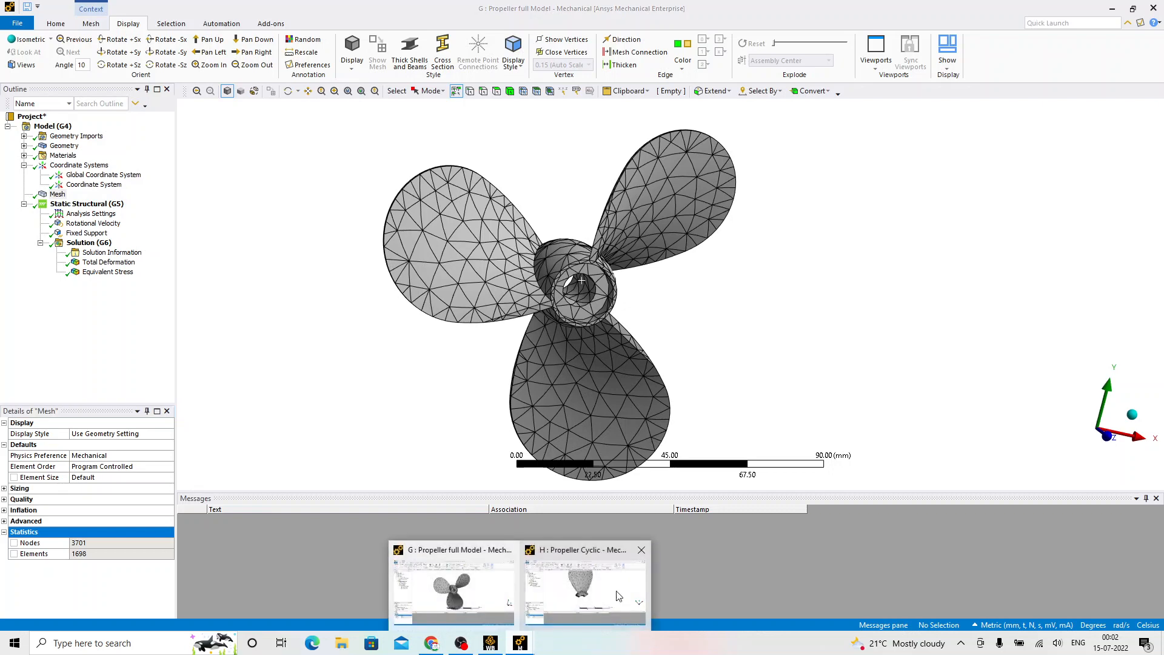
left_click(618, 591)
left_click(74, 224)
right_click(74, 225)
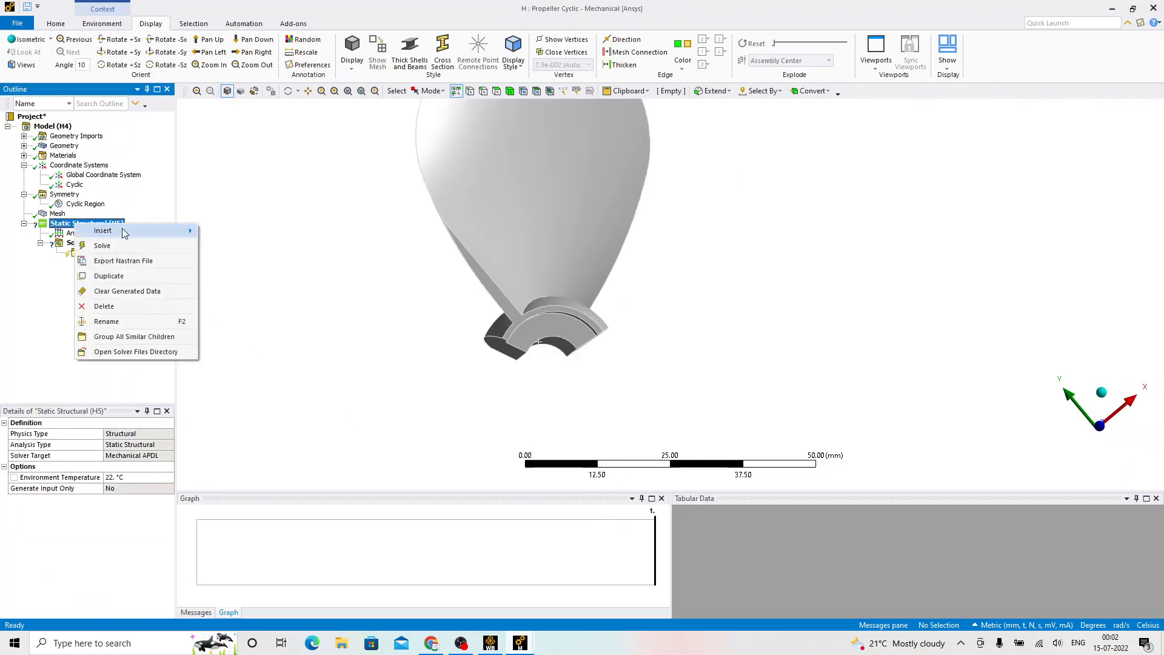
mouse_move(140, 229)
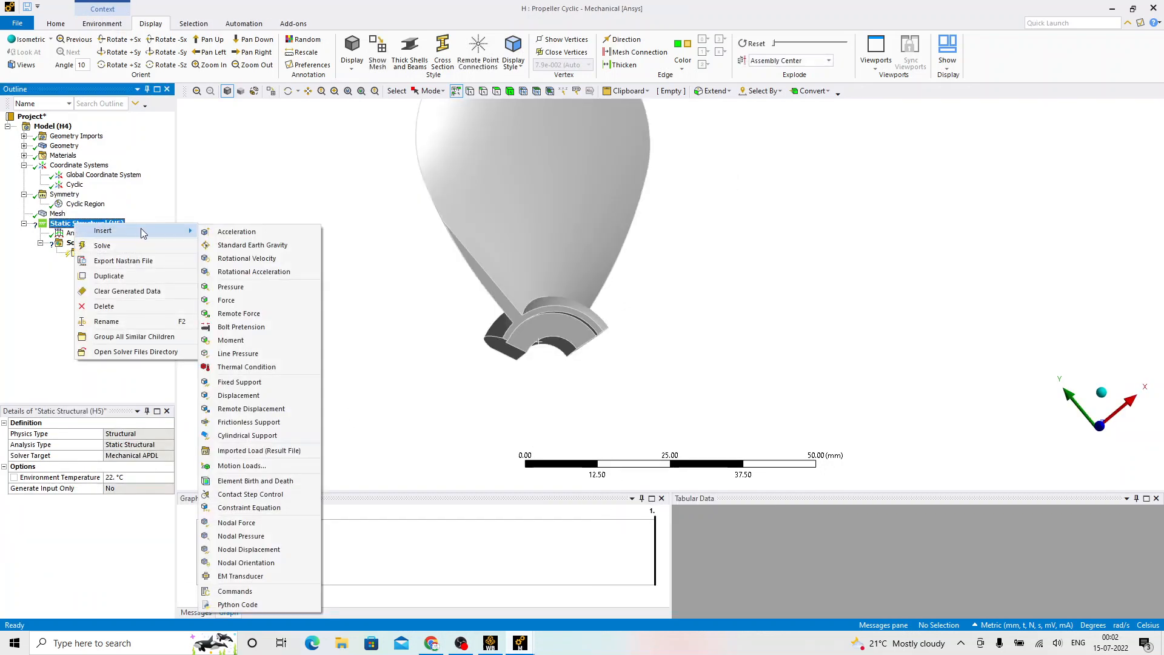
left_click(254, 383)
left_click(554, 343)
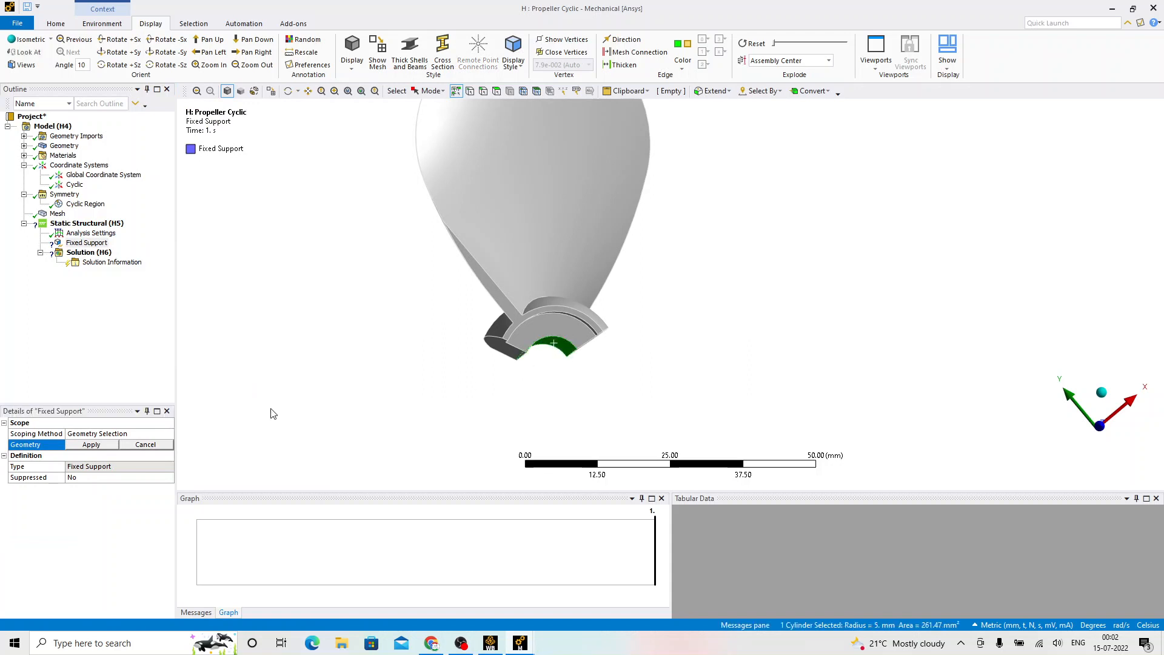
Step: Insert a Rotational Velocity load in the static structural analysis and define it by Components
right_click(86, 224)
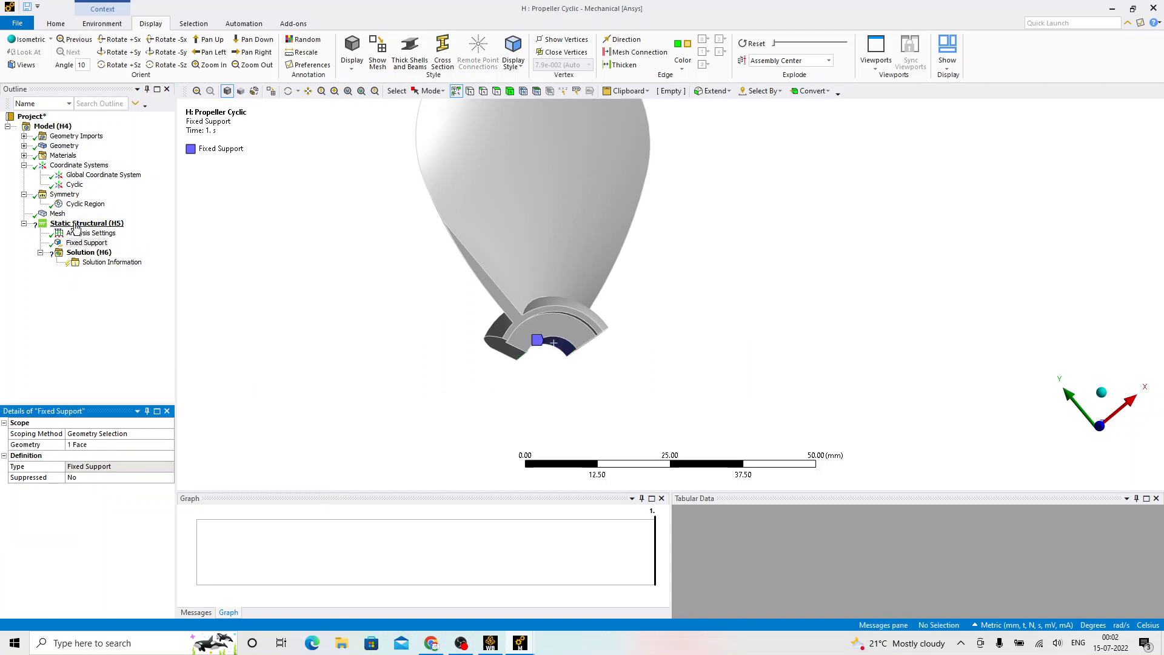
mouse_move(149, 231)
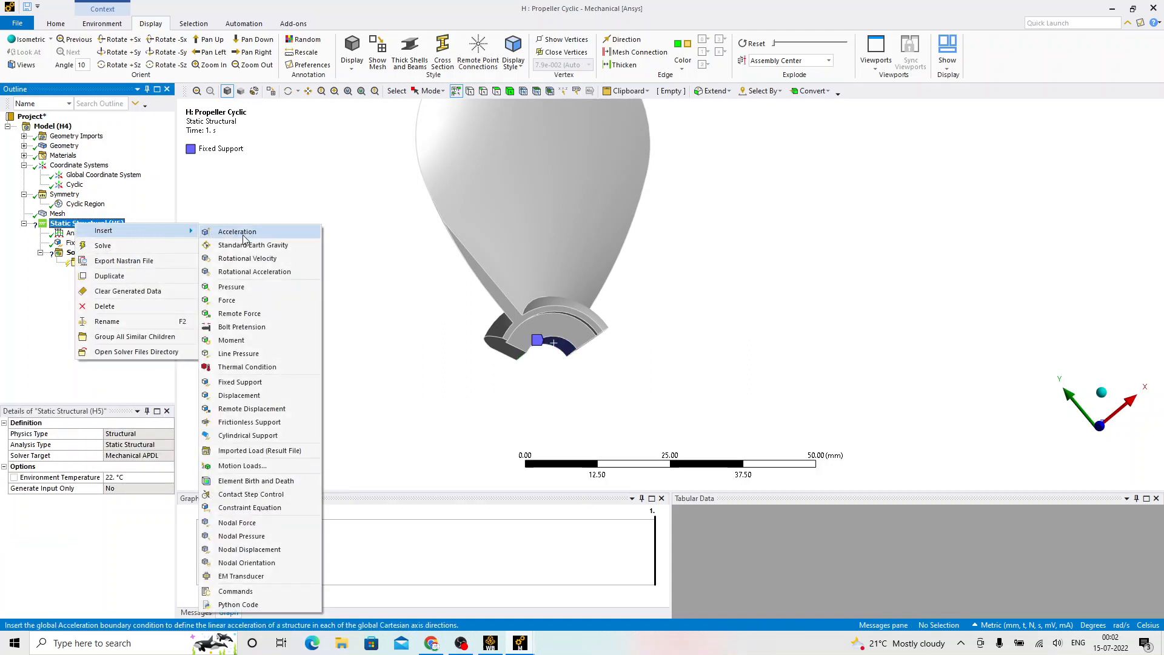
left_click(246, 259)
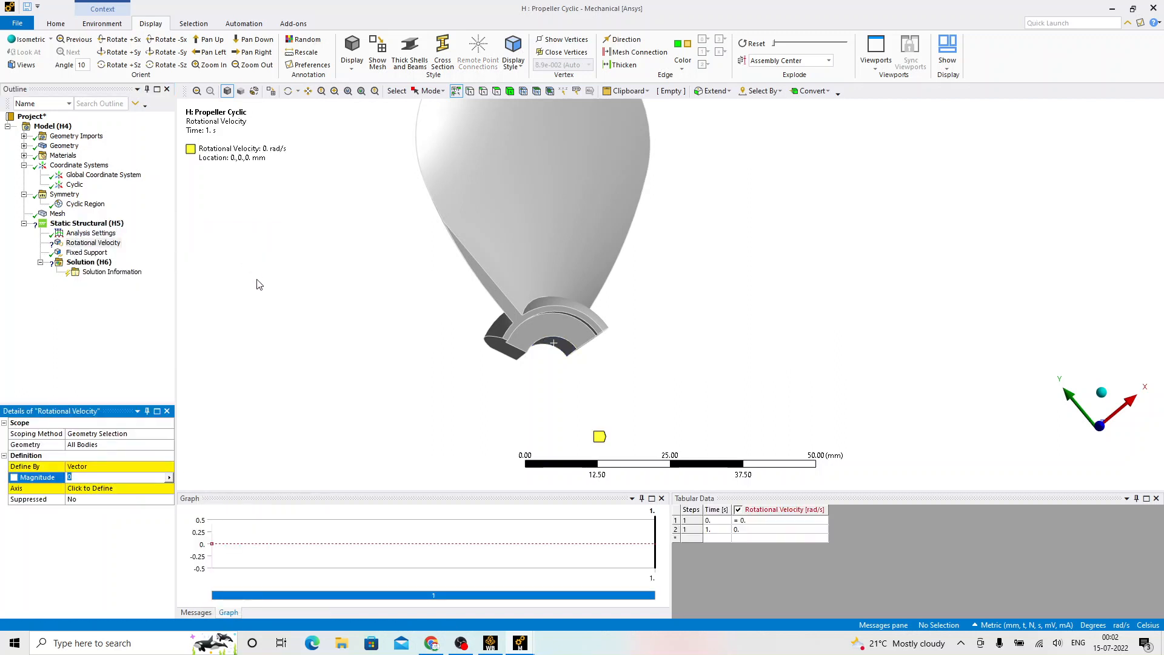
left_click(125, 469)
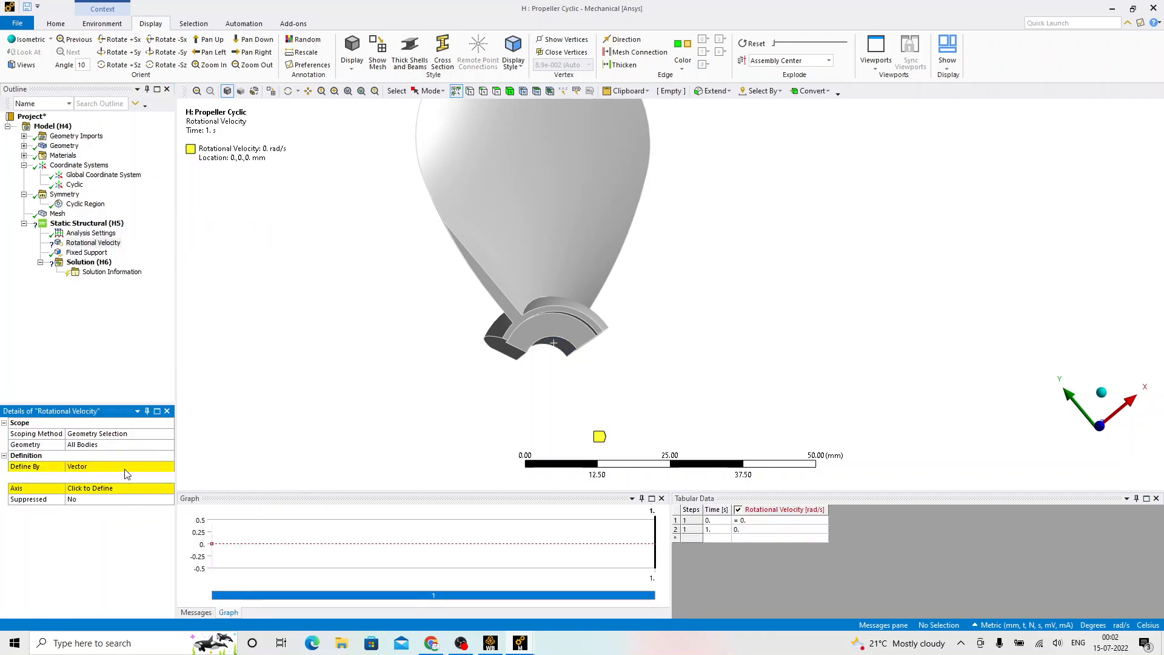
left_click(169, 470)
left_click(94, 476)
left_click(164, 472)
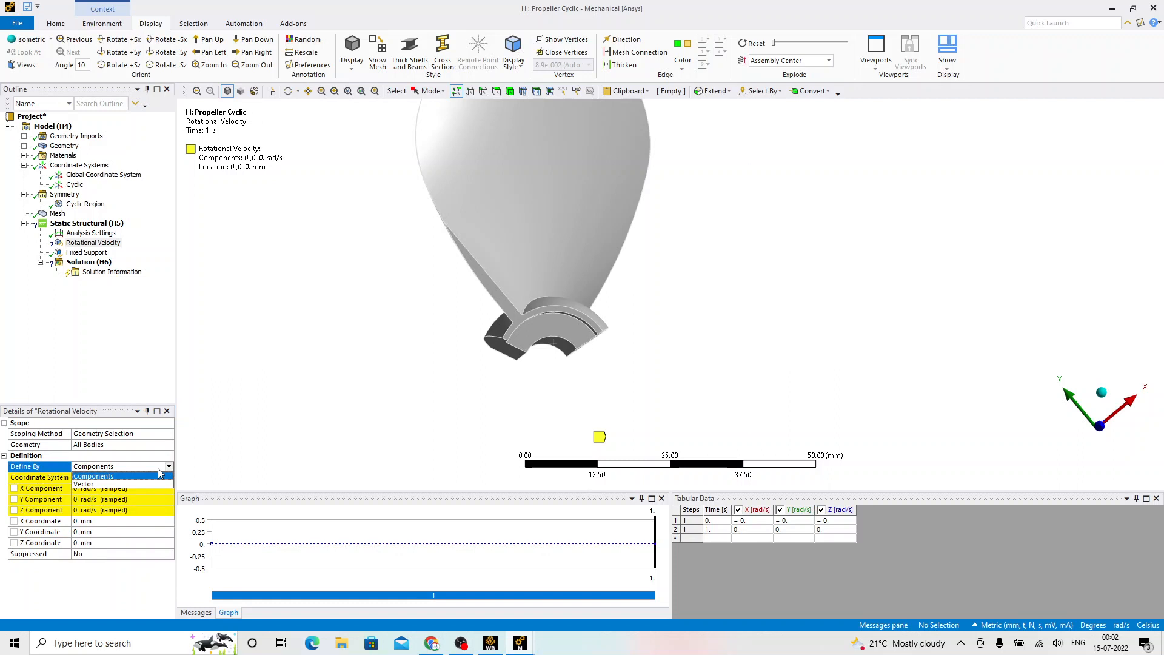
left_click(91, 476)
Step: Set the rotational velocity's coordinate system to Cyclic and its Y component to 20 rad/s
left_click(88, 499)
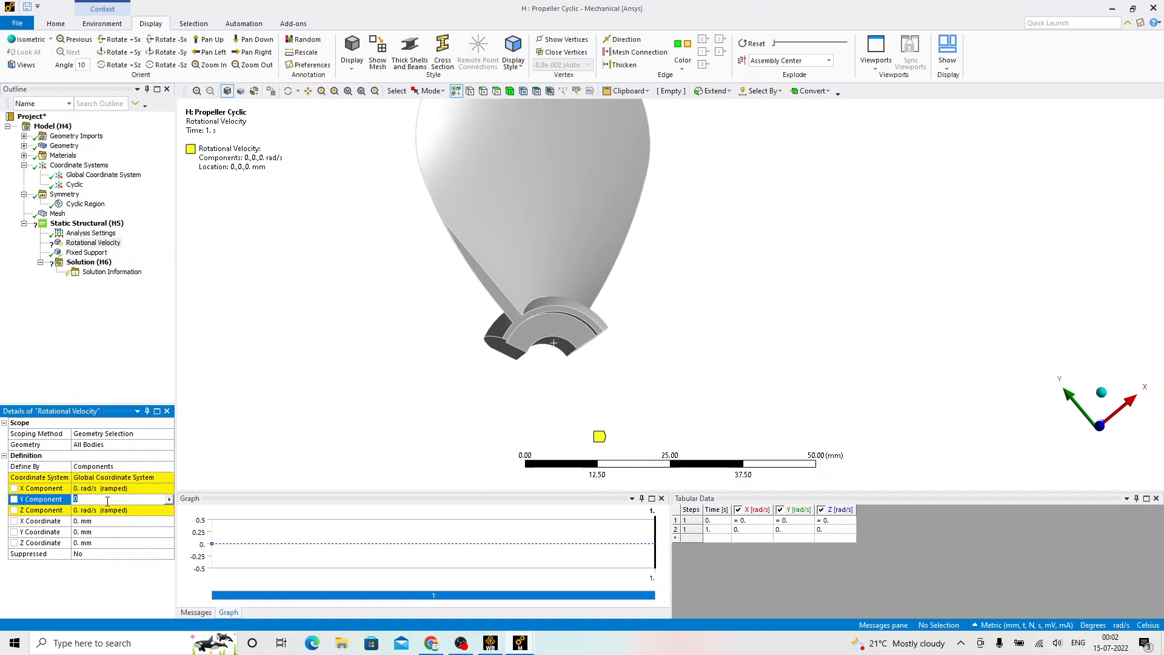
left_click(152, 479)
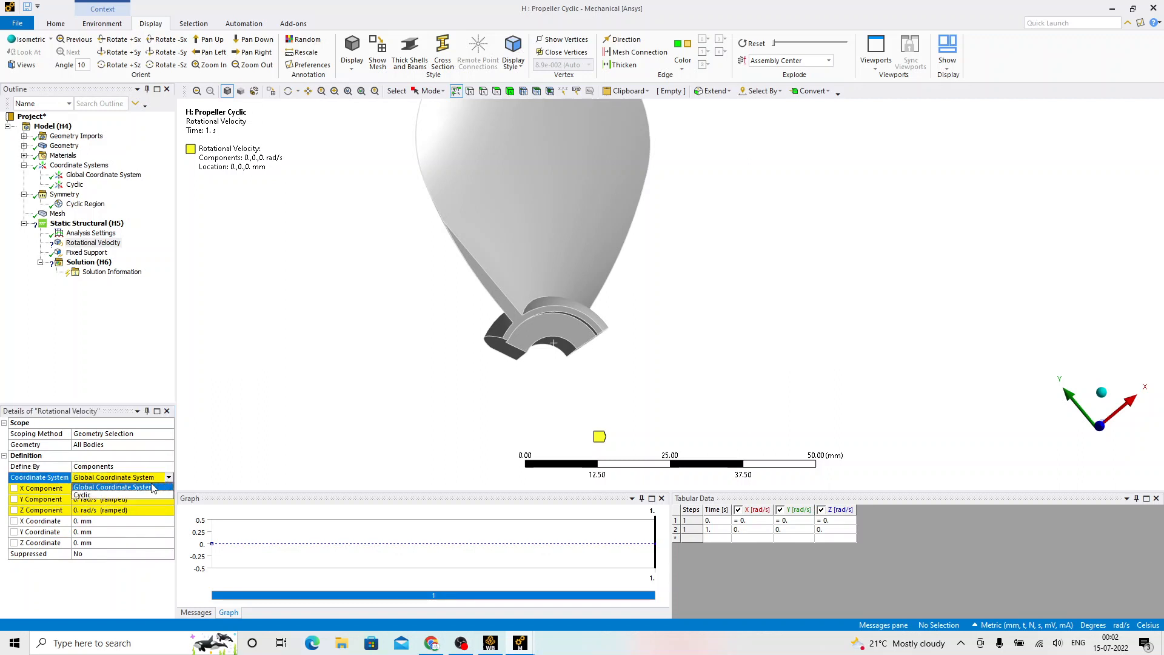
left_click(94, 495)
left_click(95, 499)
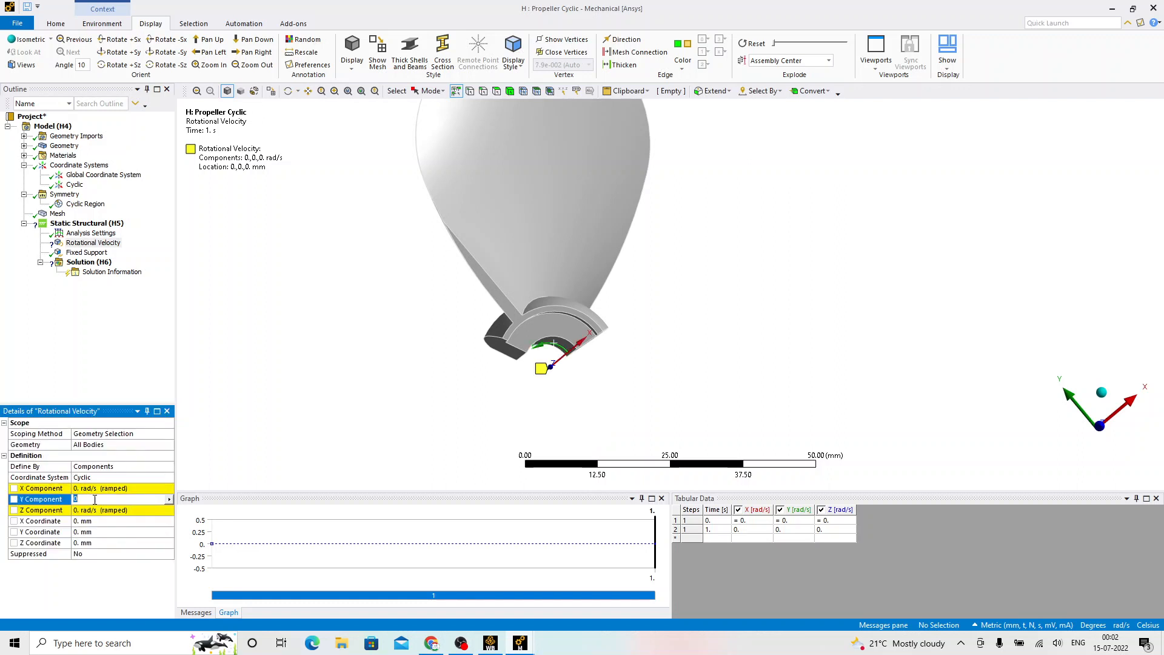
key("Return")
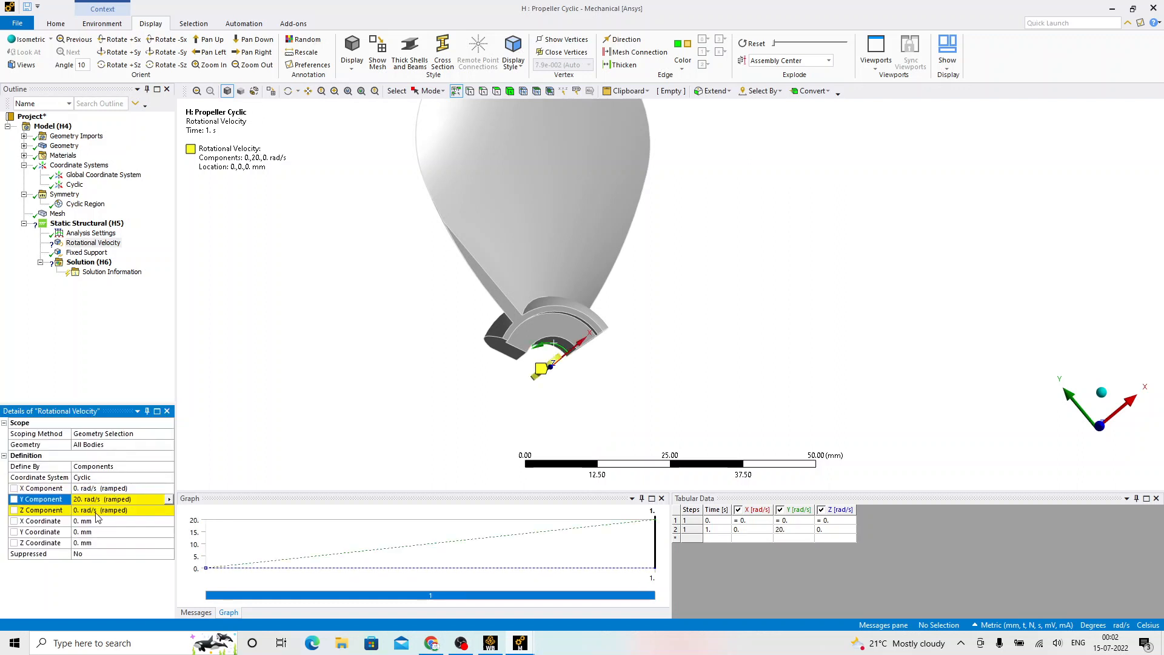
Step: Set the rotational velocity's Z component to 20 rad/s and its Y component to 0
mouse_move(440, 340)
middle_mouse_down()
mouse_move(416, 325)
mouse_move(427, 330)
middle_mouse_up()
left_click(131, 511)
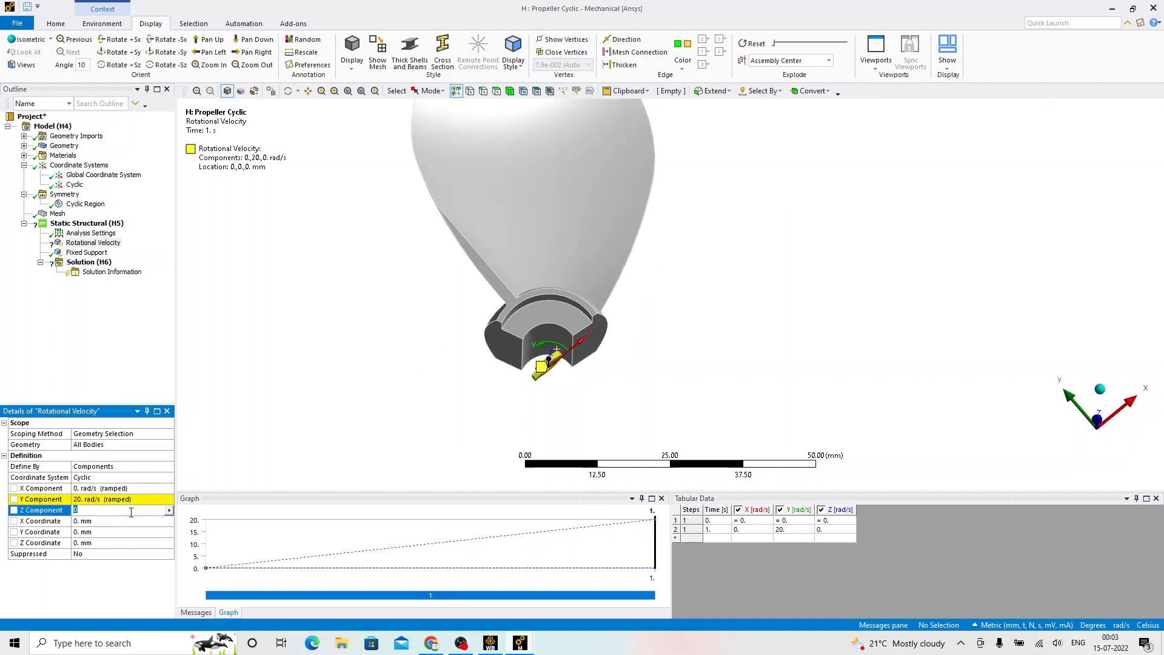
type("20")
key("Return")
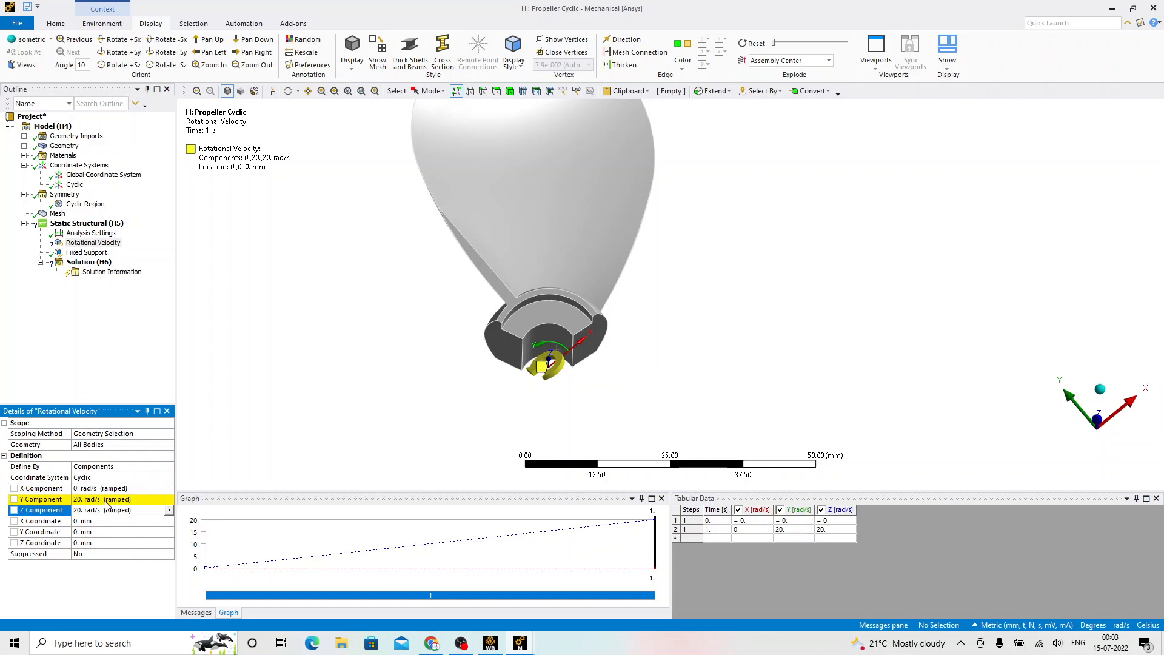
left_click(106, 499)
type("0")
key("Return")
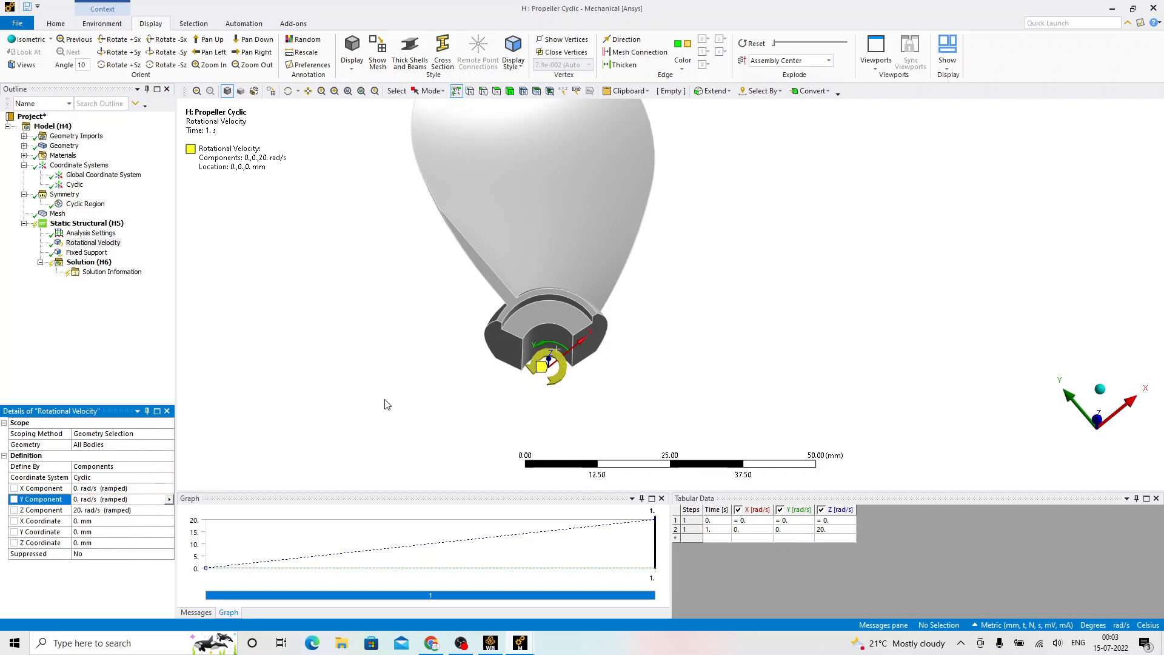
Step: Check the rotation direction at the hub and solve the cyclic propeller analysis
mouse_move(491, 354)
middle_mouse_down()
mouse_move(611, 323)
mouse_move(642, 242)
mouse_move(537, 363)
mouse_move(512, 376)
middle_mouse_up()
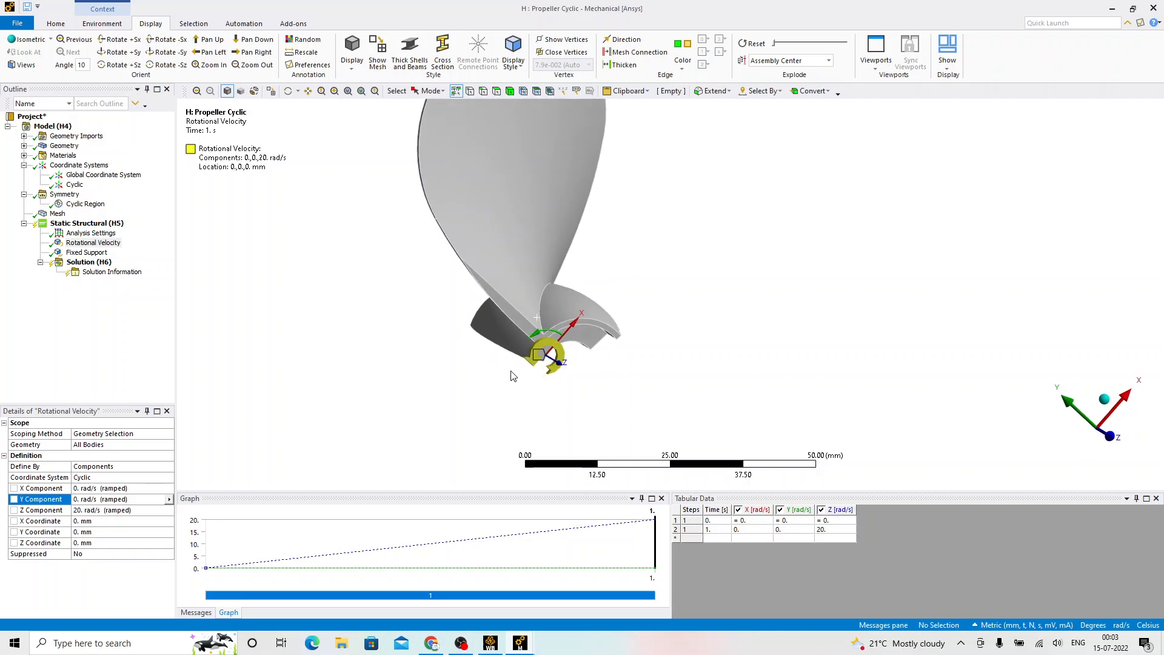
right_click(85, 262)
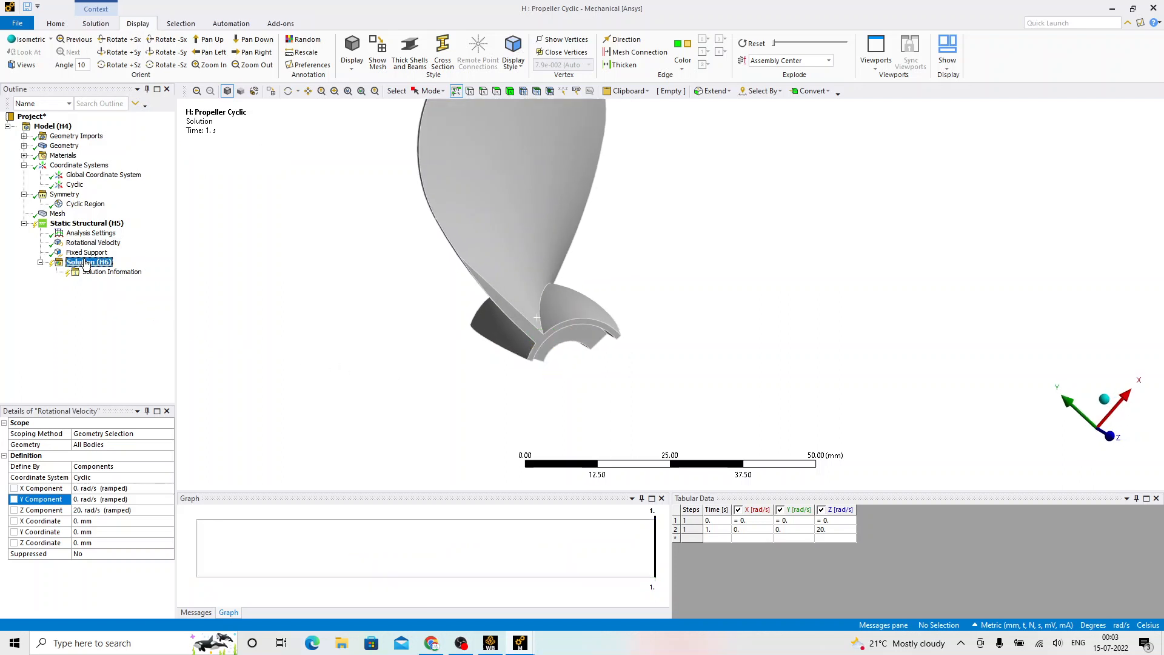
left_click(129, 282)
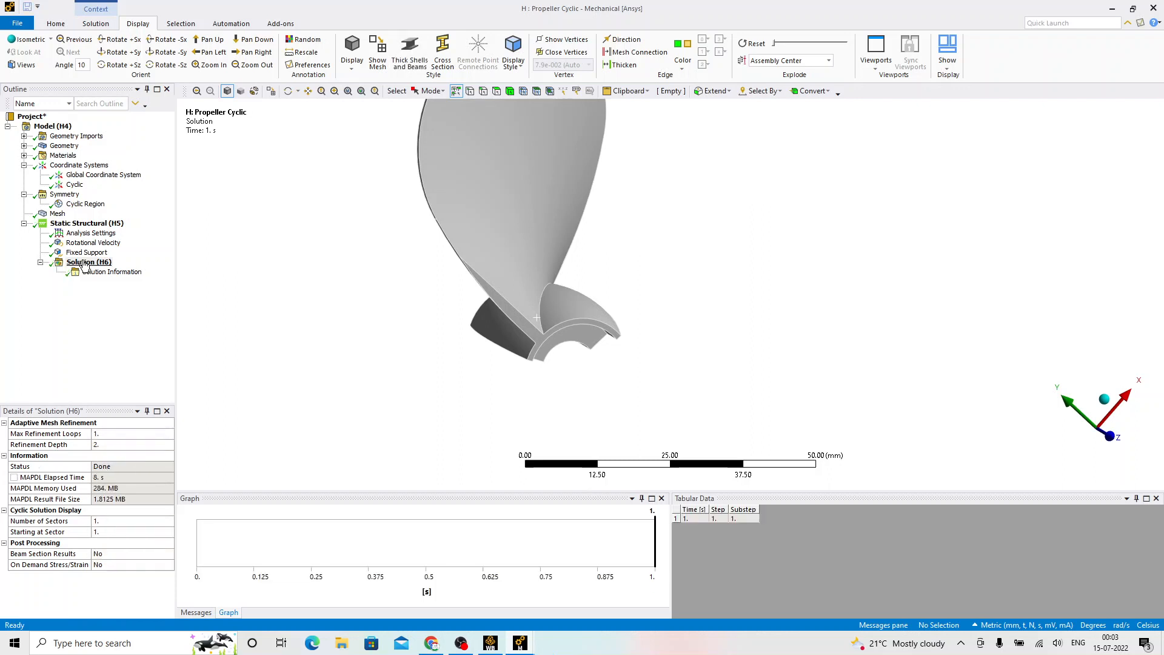
Step: Add Total Deformation and Equivalent (von-Mises) Stress results to the cyclic propeller solution
right_click(85, 265)
mouse_move(153, 270)
mouse_move(273, 268)
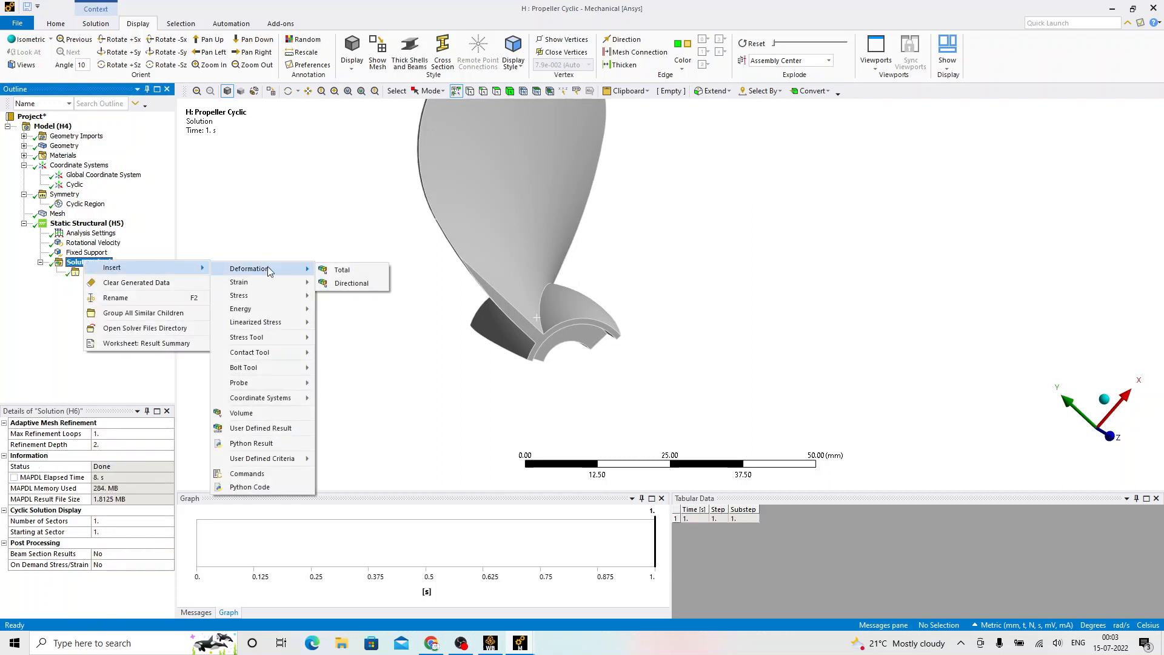
left_click(352, 267)
right_click(95, 266)
mouse_move(172, 271)
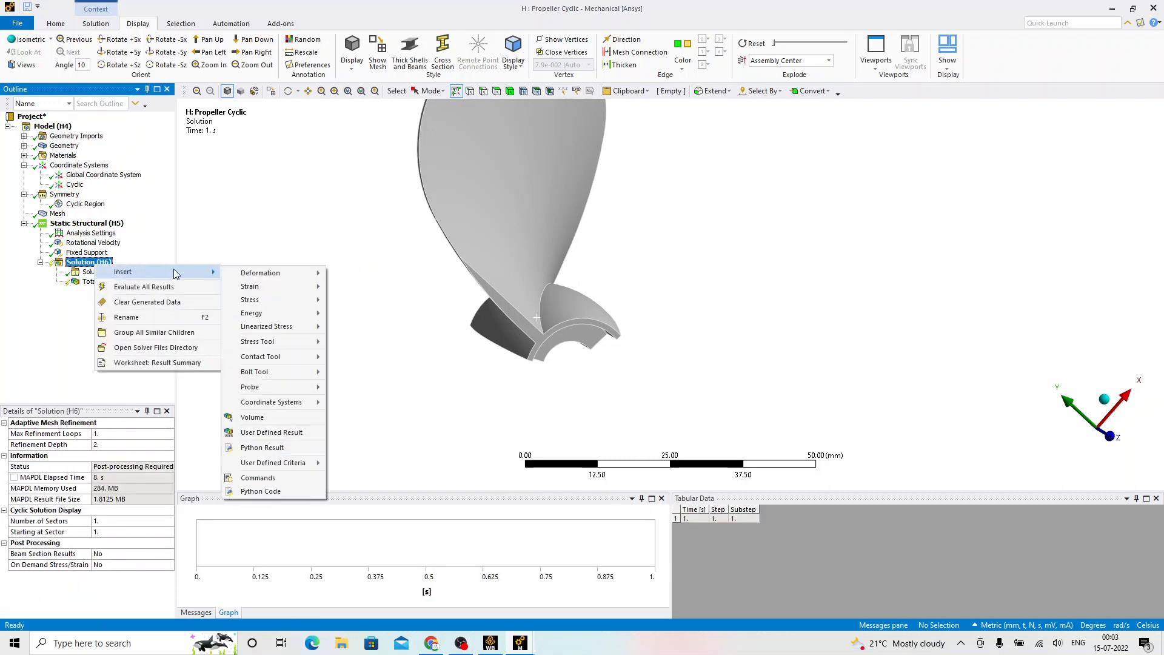
mouse_move(315, 301)
left_click(380, 301)
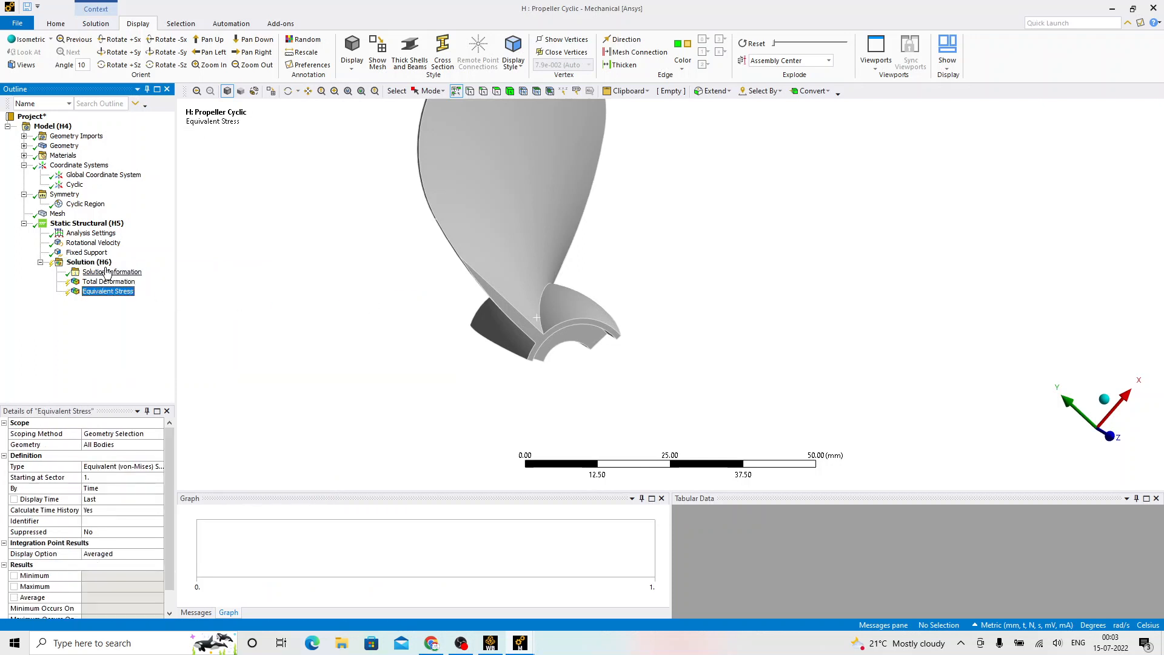
Step: Evaluate all results of the cyclic propeller solution
right_click(88, 253)
right_click(80, 262)
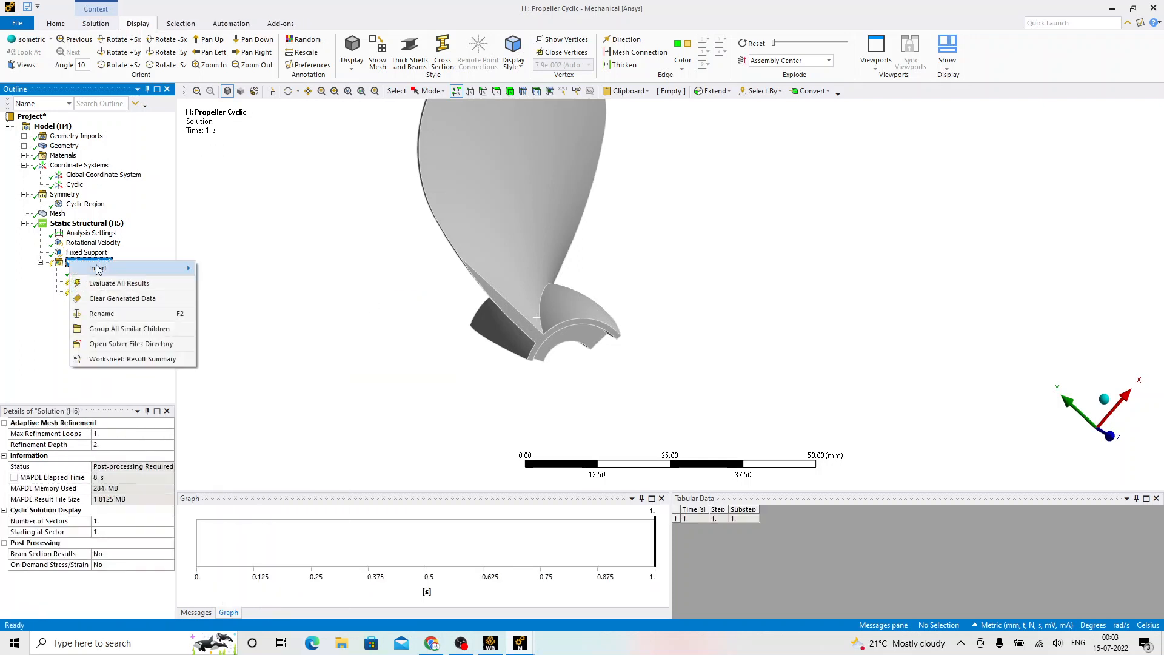
key("Escape")
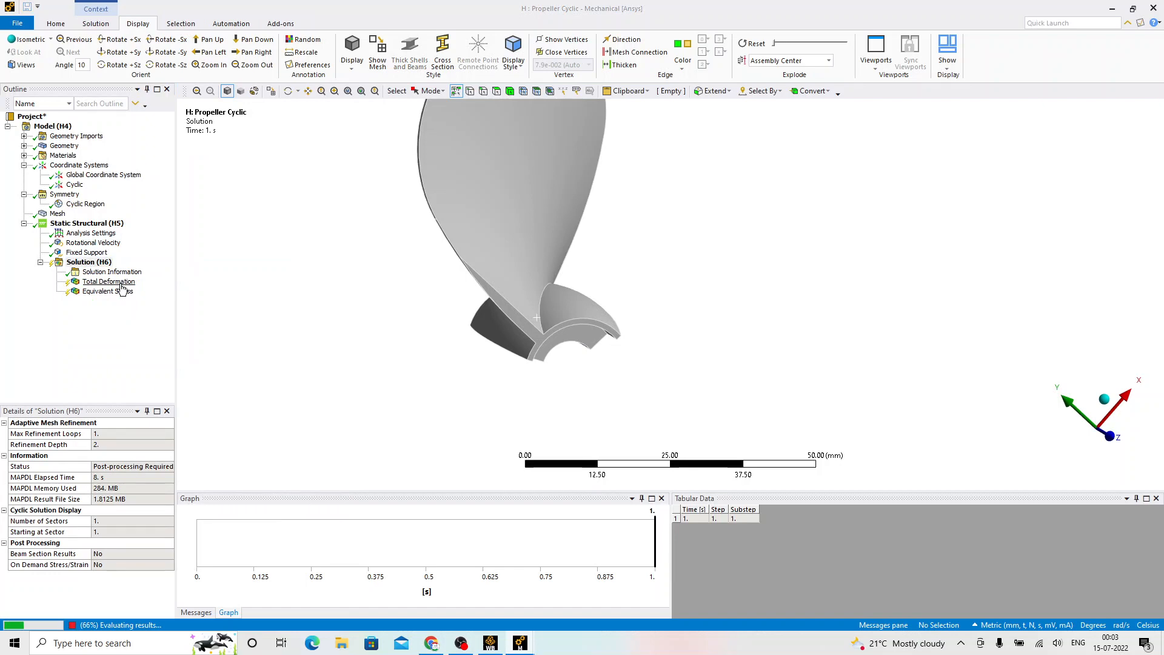
Step: Review the total deformation and equivalent stress results of the cyclic propeller model and of the full propeller model
left_click(110, 282)
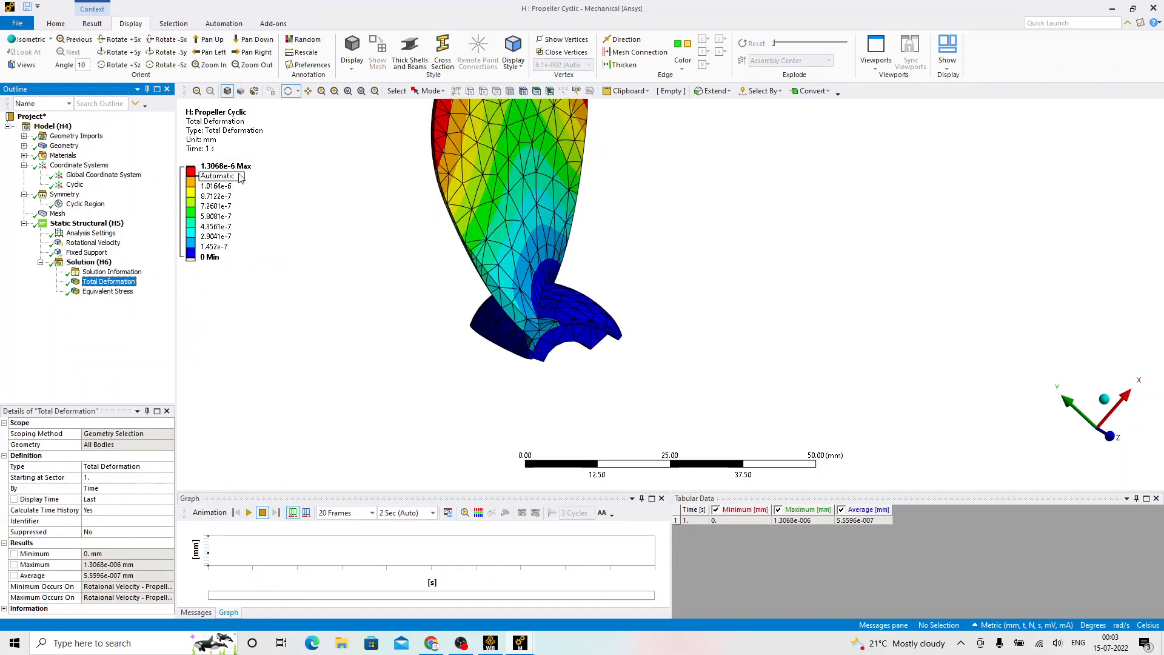
left_click(111, 291)
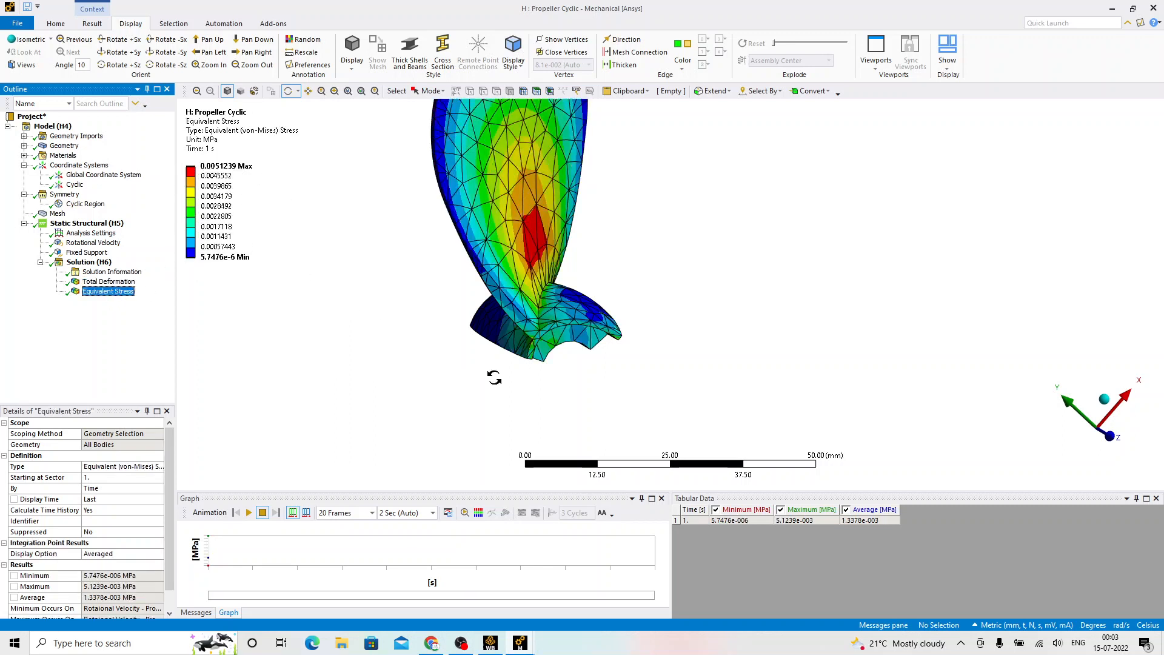
left_click(520, 643)
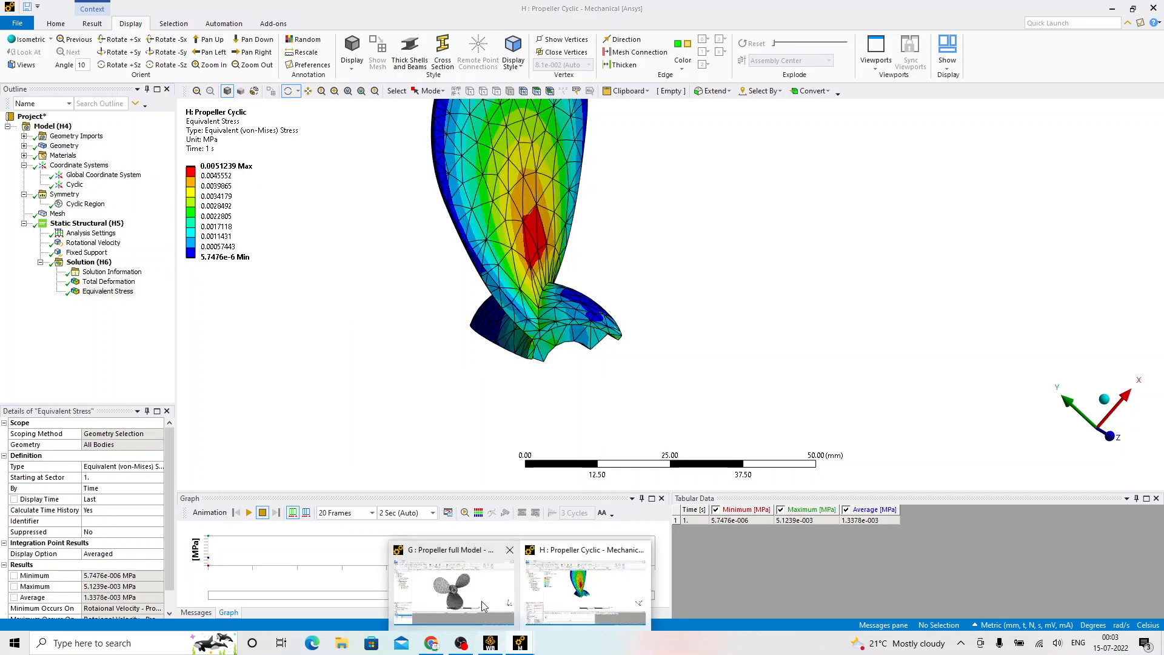
left_click(483, 606)
left_click(112, 262)
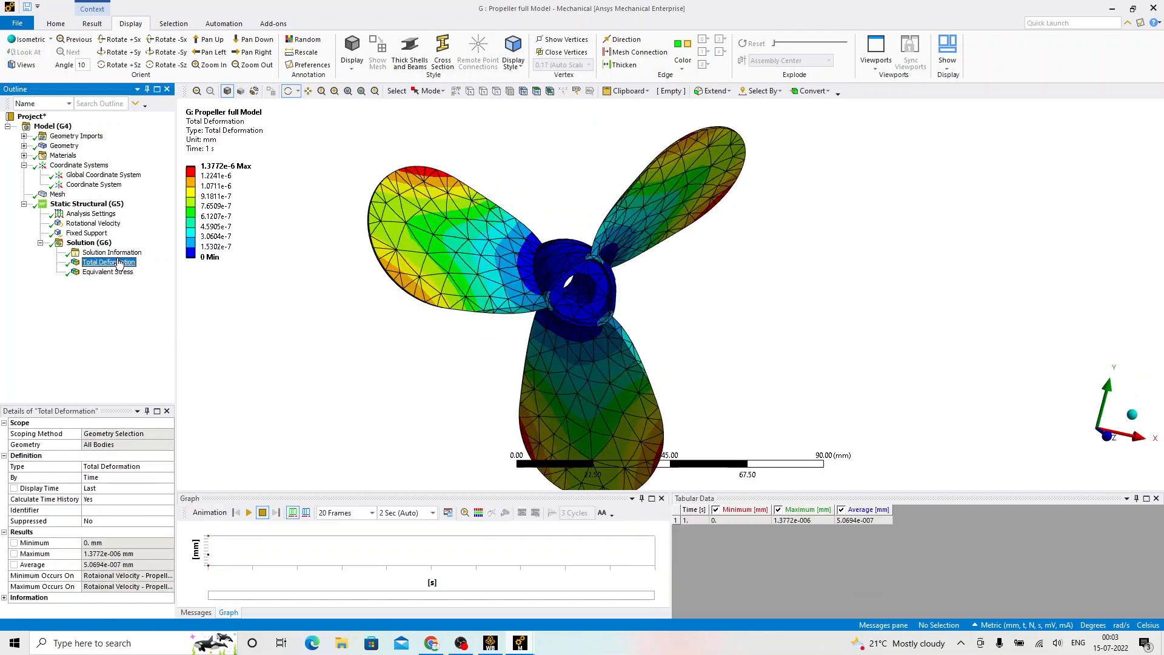
left_click(110, 273)
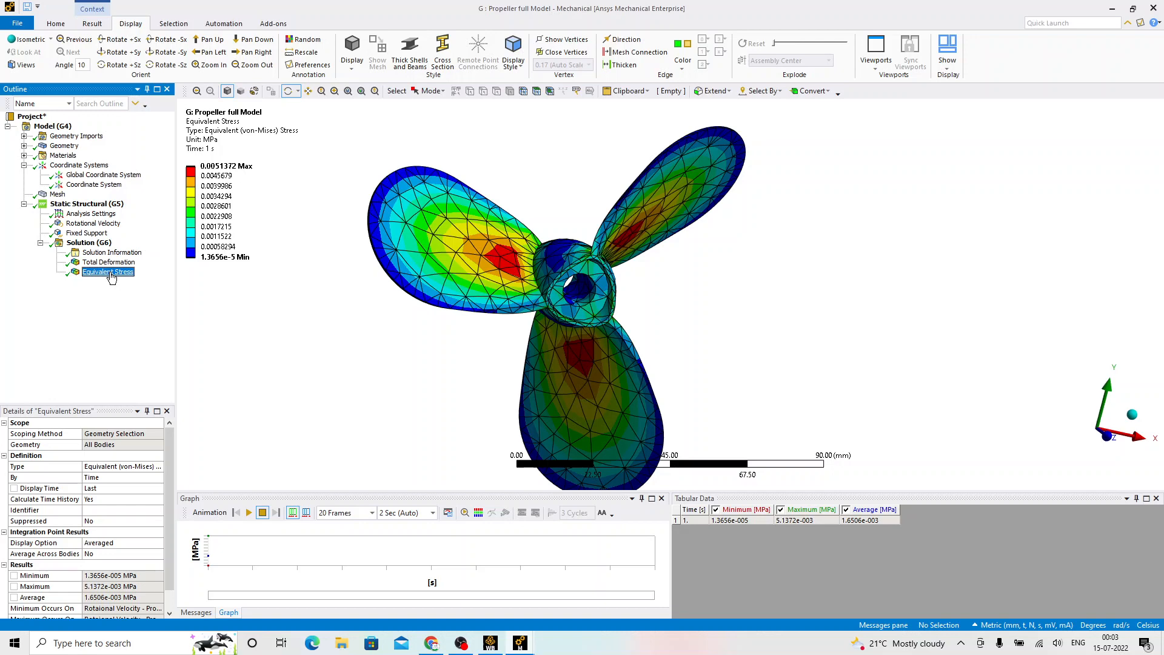
Step: In the cyclic propeller model, set the solution display's number of sectors to 3 and re-evaluate all results
left_click(520, 647)
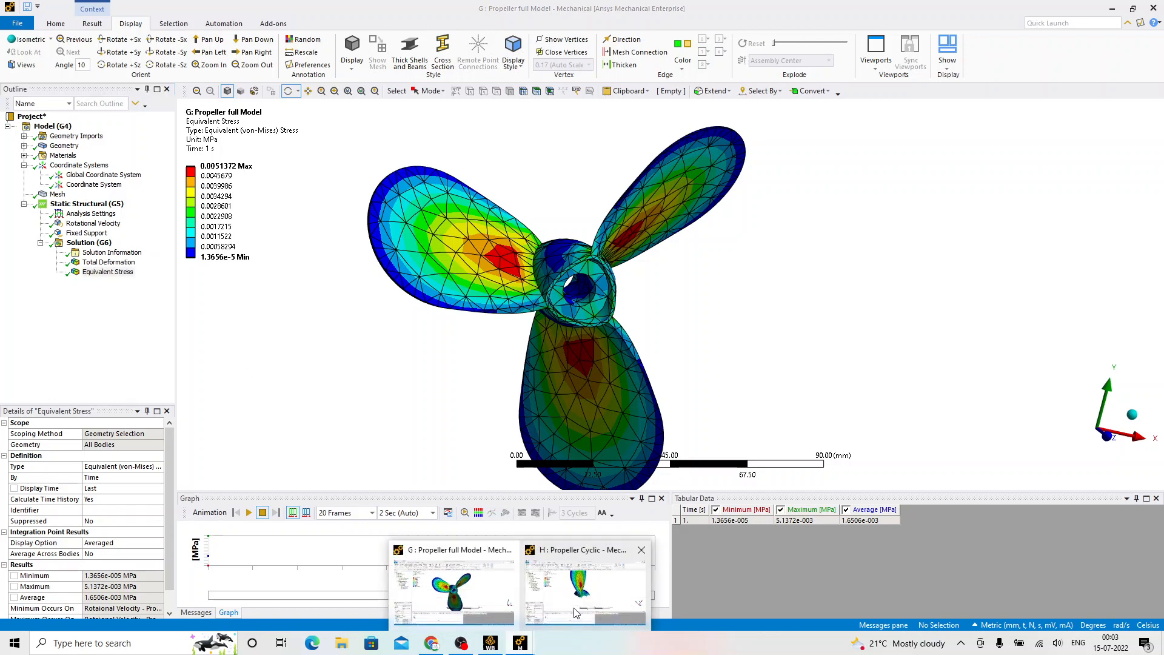
left_click(575, 612)
left_click(89, 263)
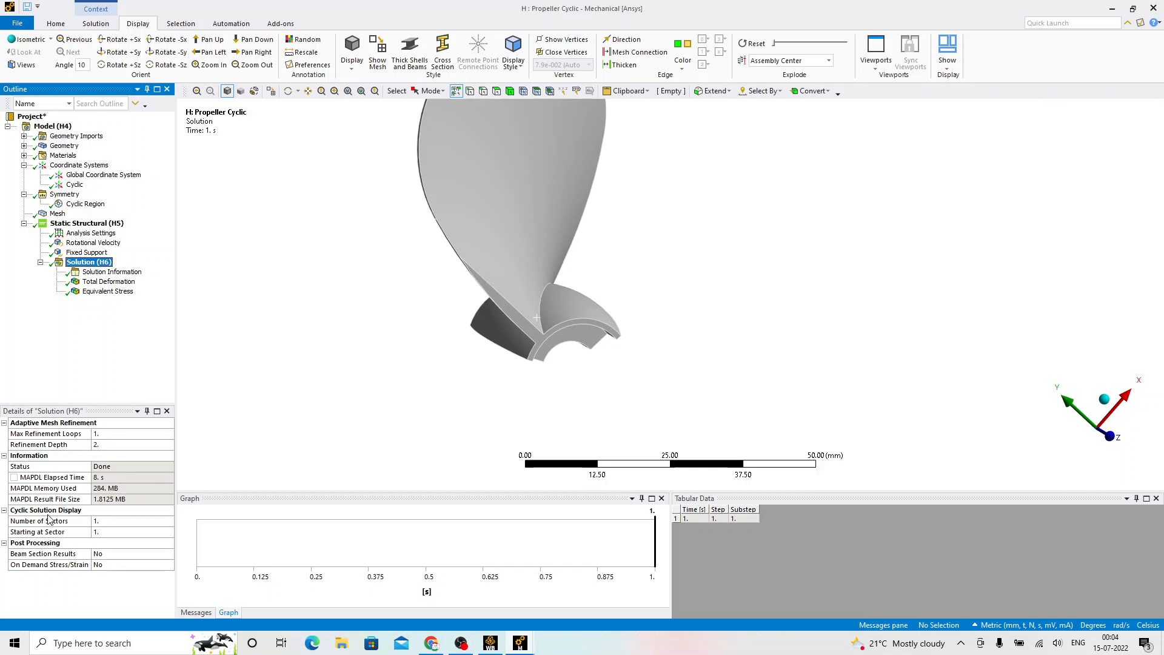
left_click(111, 522)
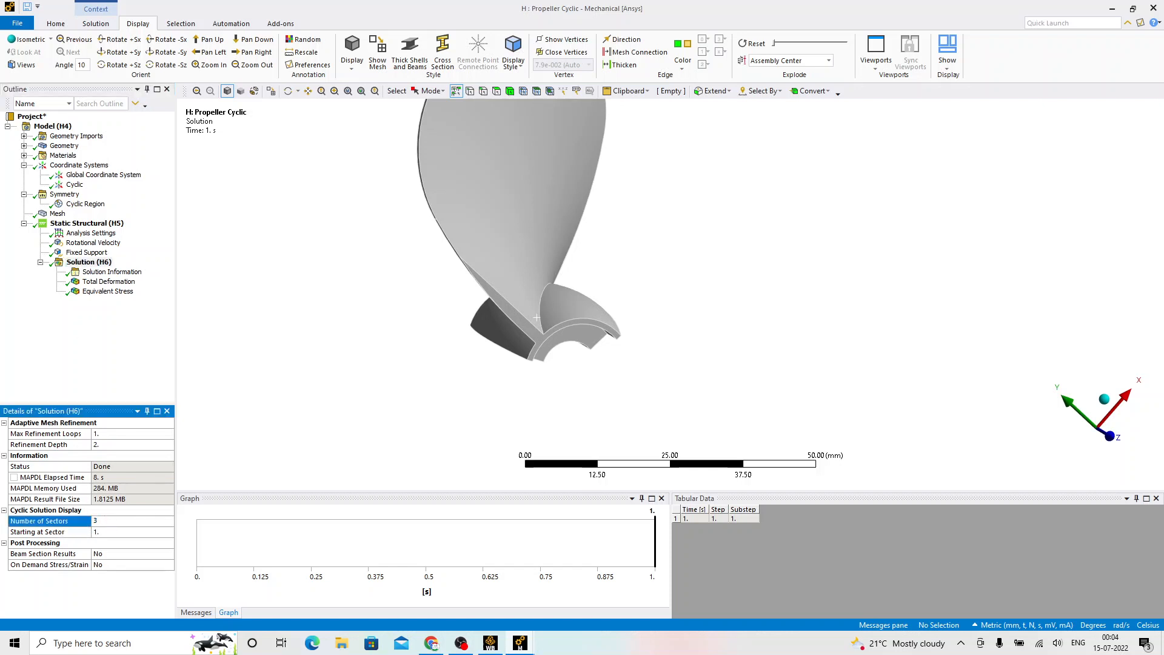
type("3")
key("Return")
right_click(91, 262)
left_click(141, 284)
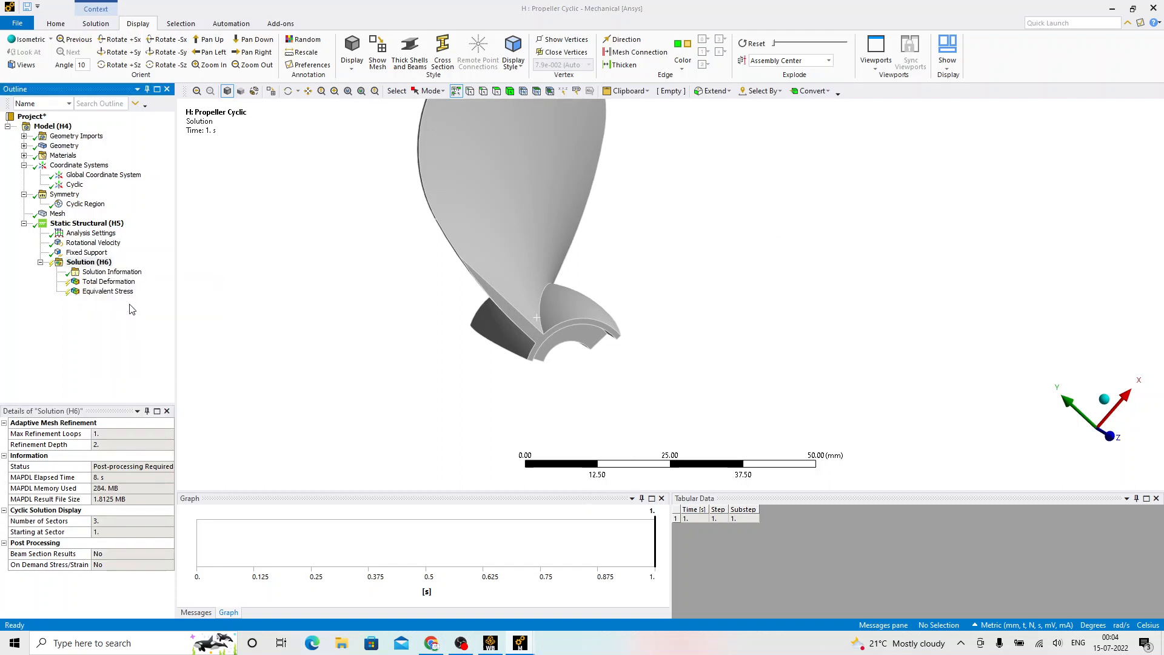
Step: Examine the three-sector total deformation and equivalent stress of the cyclic model and compare the stress with the full model
left_click(108, 283)
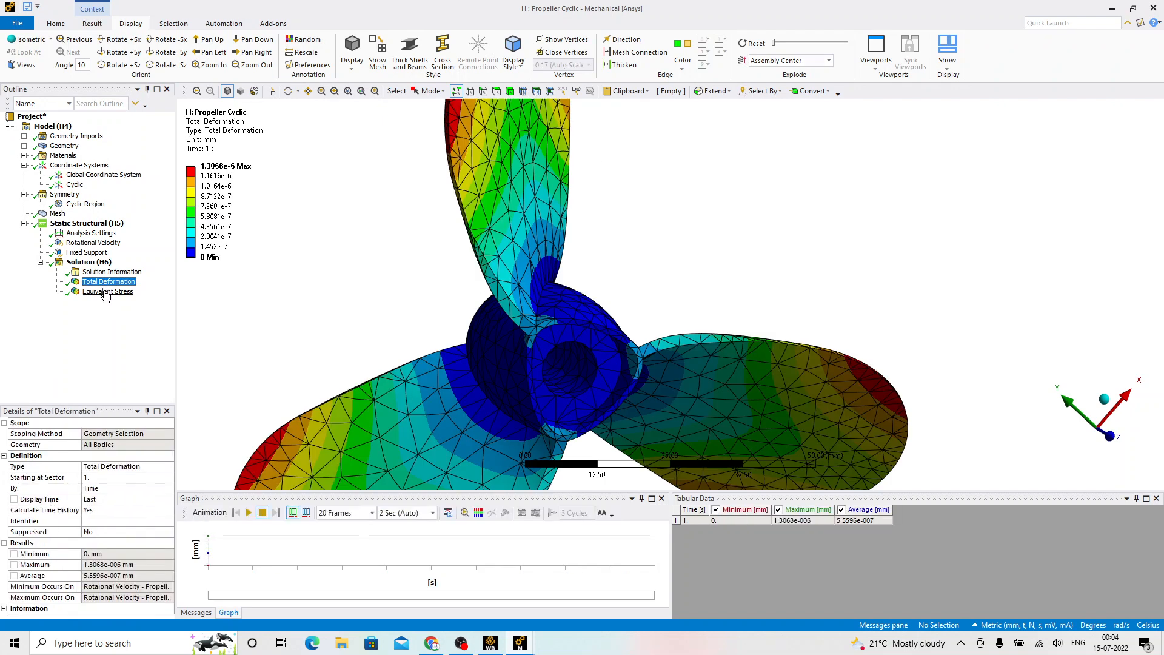
middle_click_drag(527, 307, 544, 309)
scroll(544, 309, "down", 3)
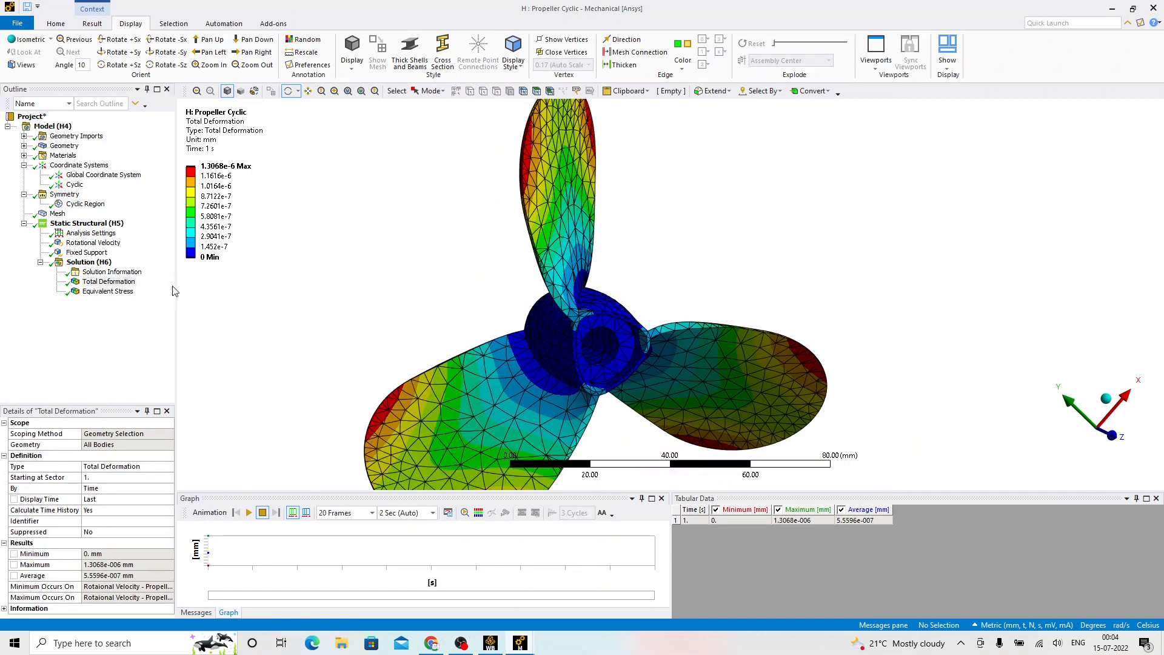
left_click(128, 293)
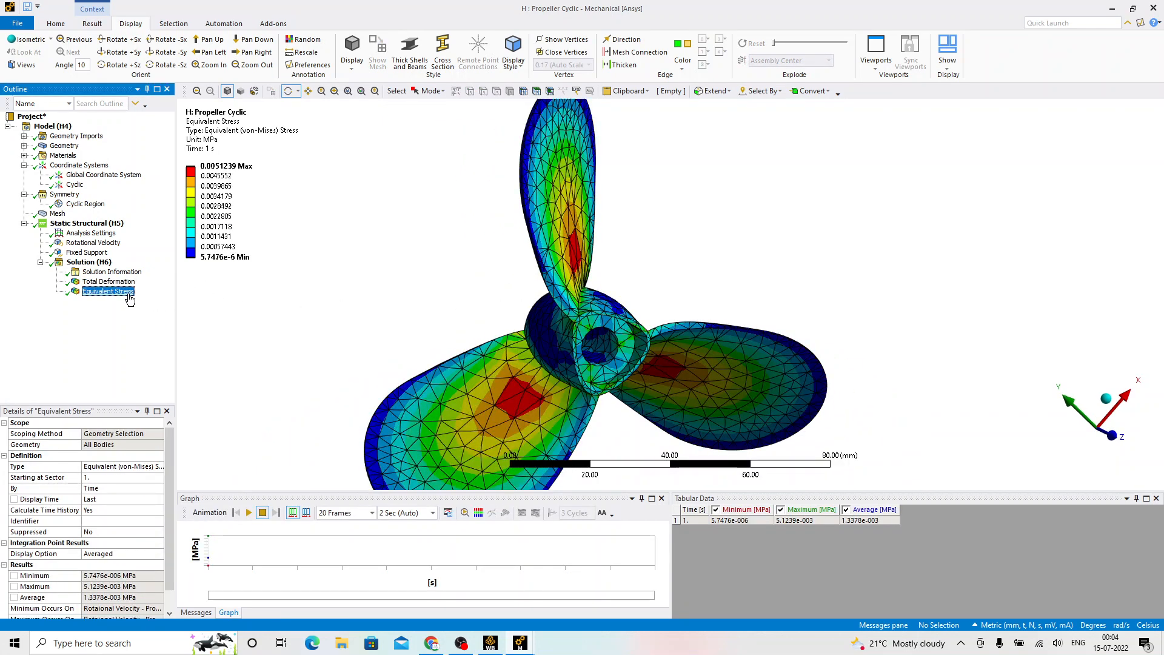
left_click(520, 643)
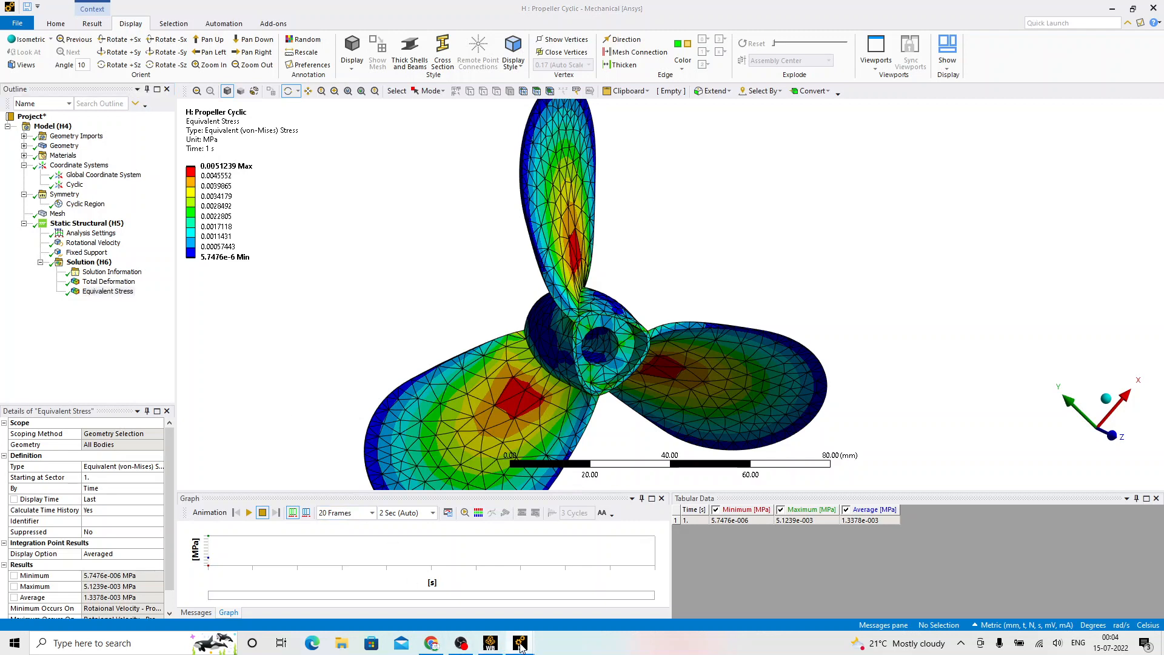
left_click(468, 595)
Step: Return to the cyclic propeller model, set the displayed number of sectors to 1 and re-evaluate its results
mouse_move(513, 649)
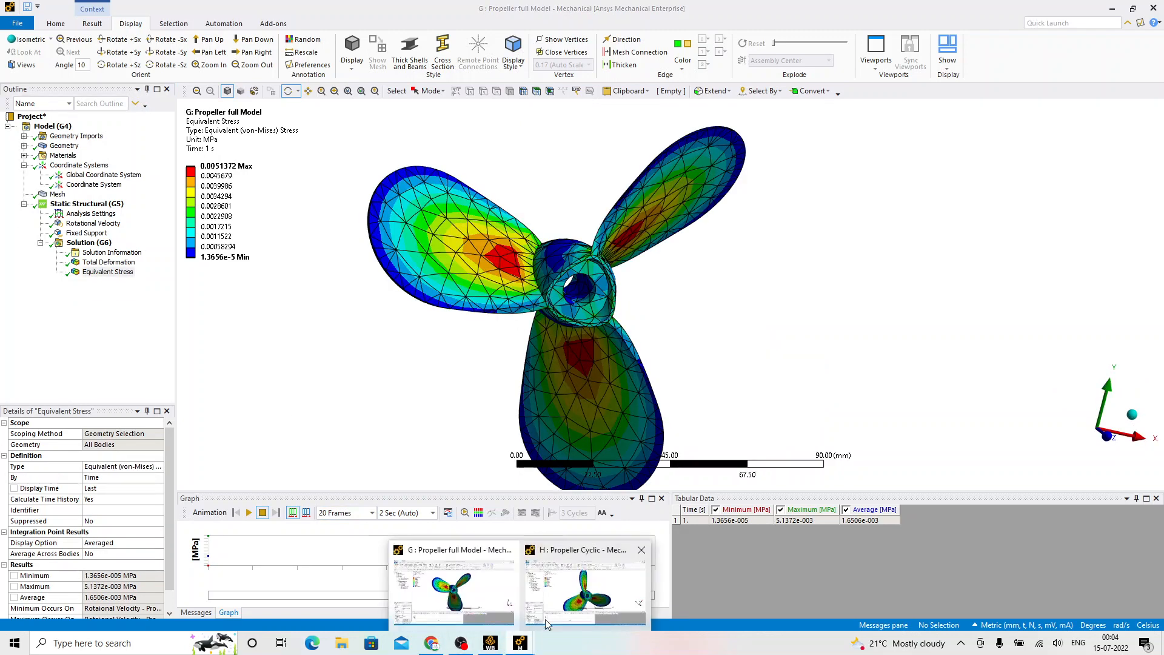
left_click(583, 592)
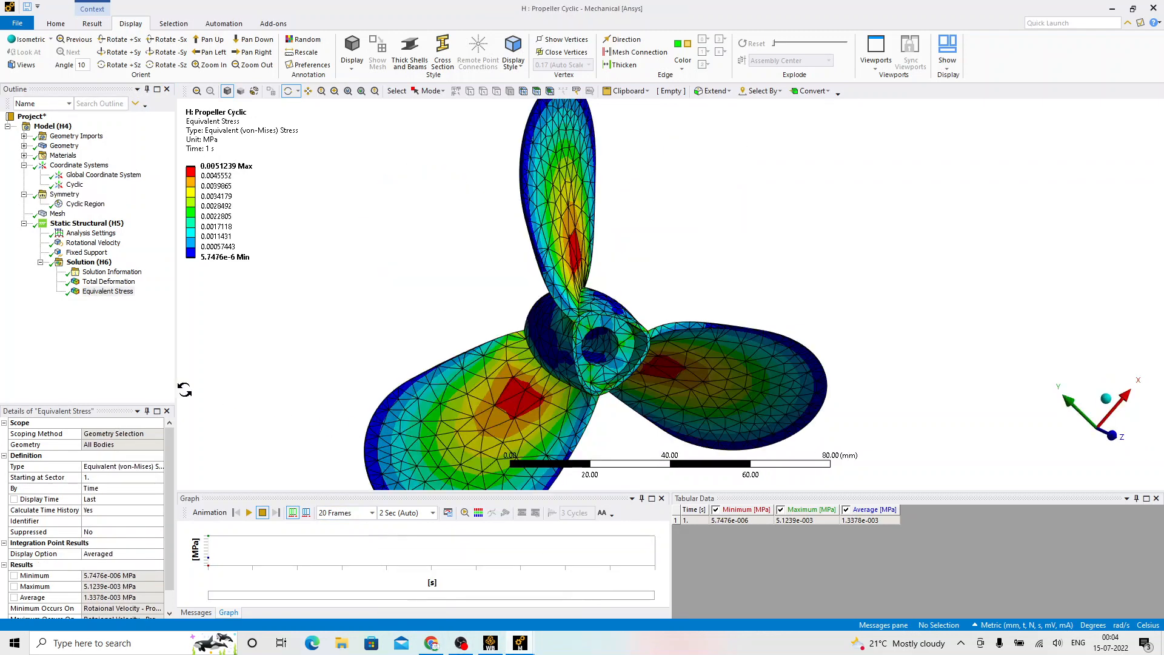
left_click(89, 262)
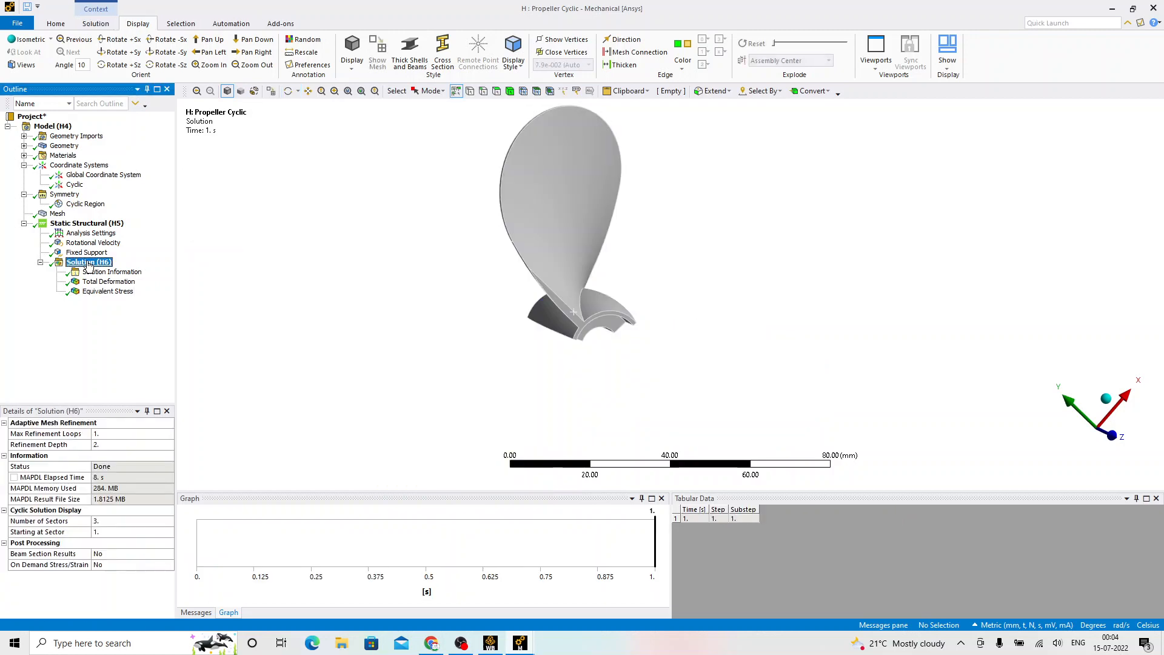
left_click(109, 521)
key("Return")
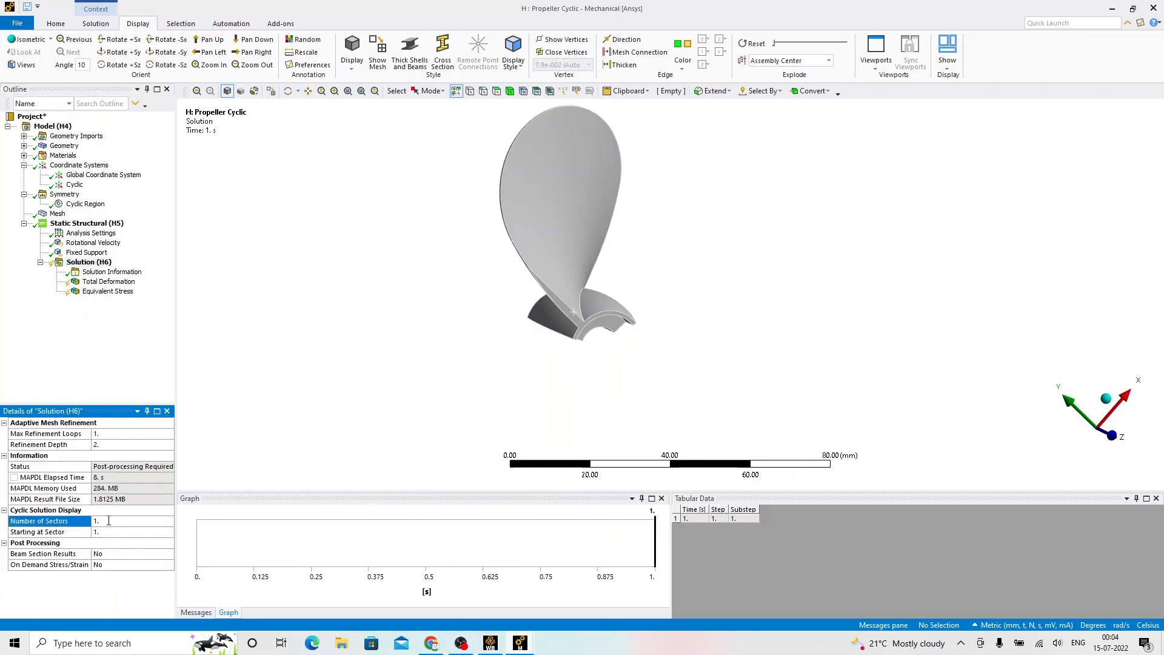
left_click(86, 262)
right_click(86, 262)
left_click(115, 278)
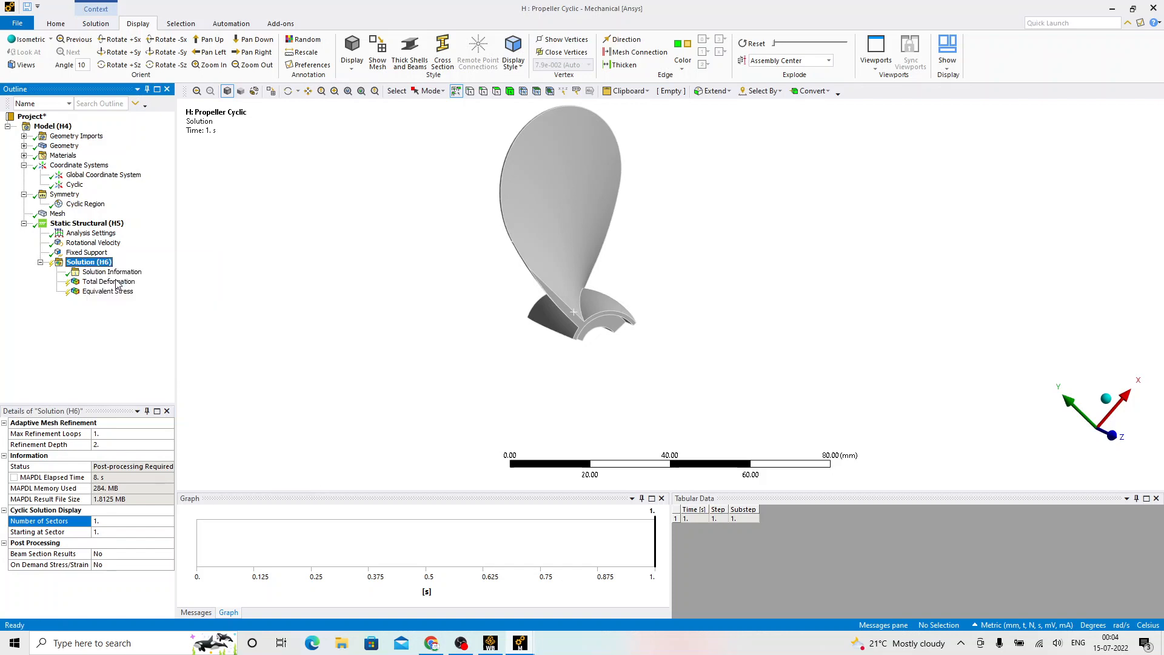
Step: Compare the single-sector equivalent stress plot of the cyclic model side by side with the full propeller's stress plot
left_click(117, 283)
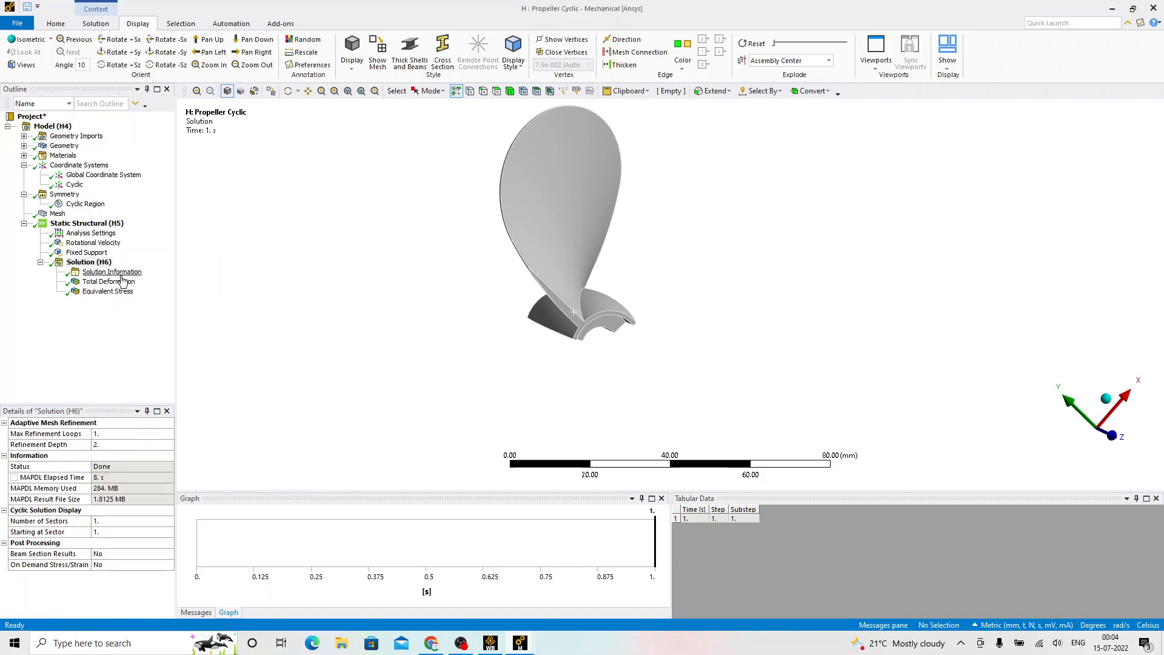
left_click(116, 293)
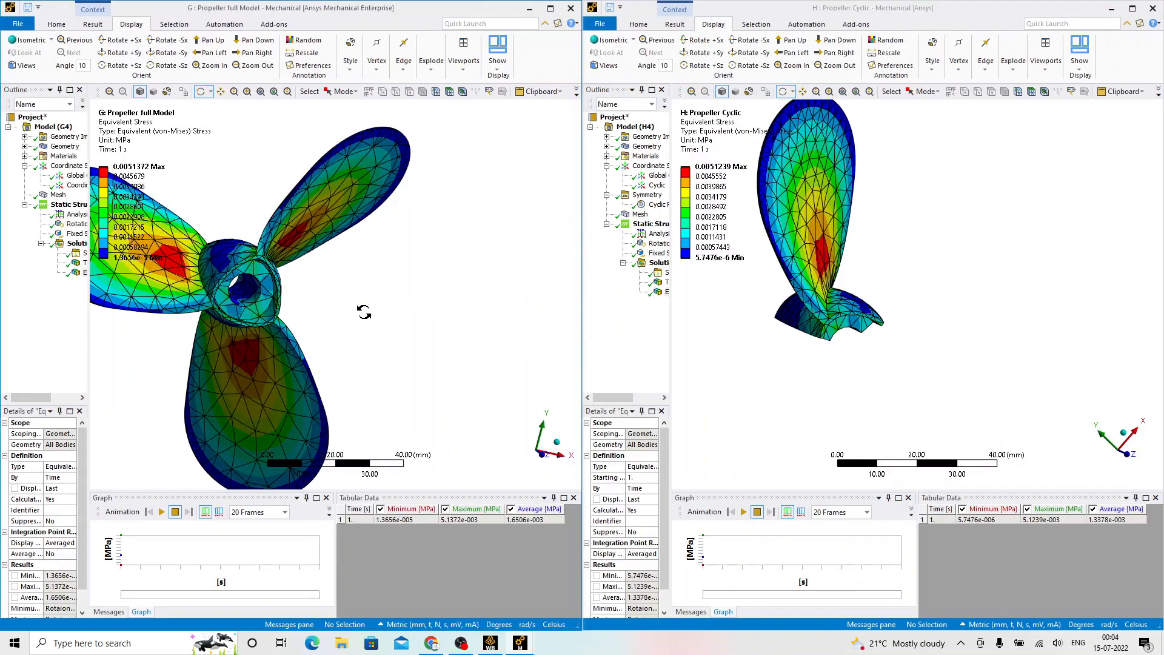
middle_click_drag(363, 312, 488, 304, "ctrl")
scroll(460, 263, "down", 2)
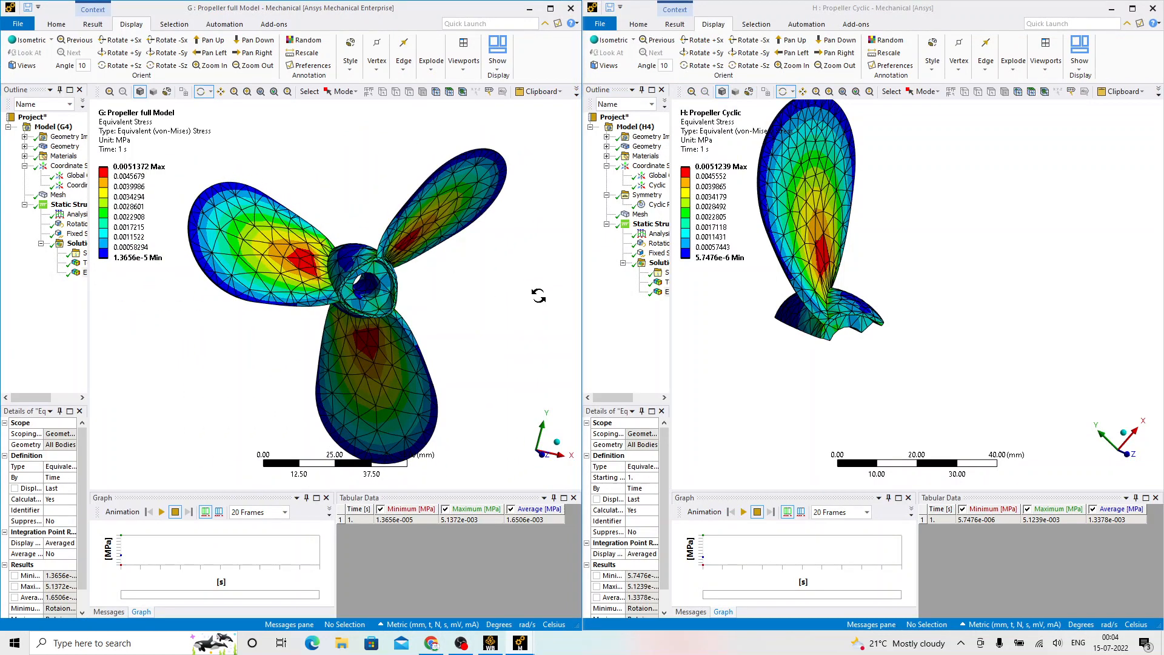
scroll(857, 267, "down", 2)
middle_click_drag(850, 309, 893, 325, "ctrl")
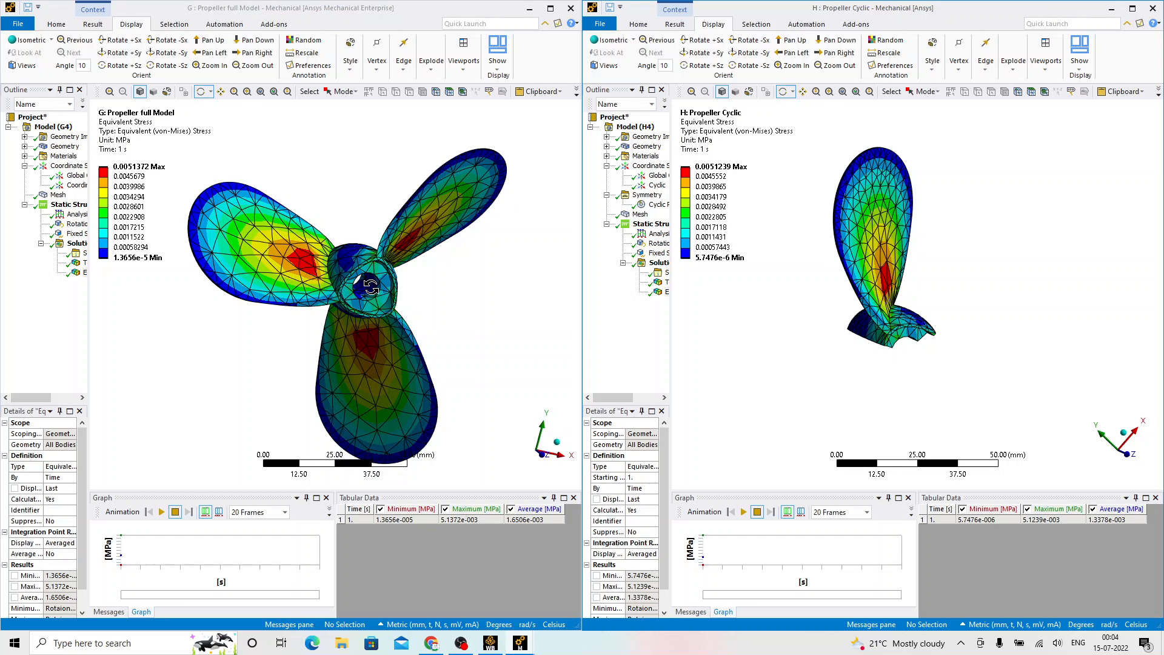
Step: Set the cyclic solution display to 3 sectors in the Propeller Cyclic model and evaluate all results
left_click(659, 263)
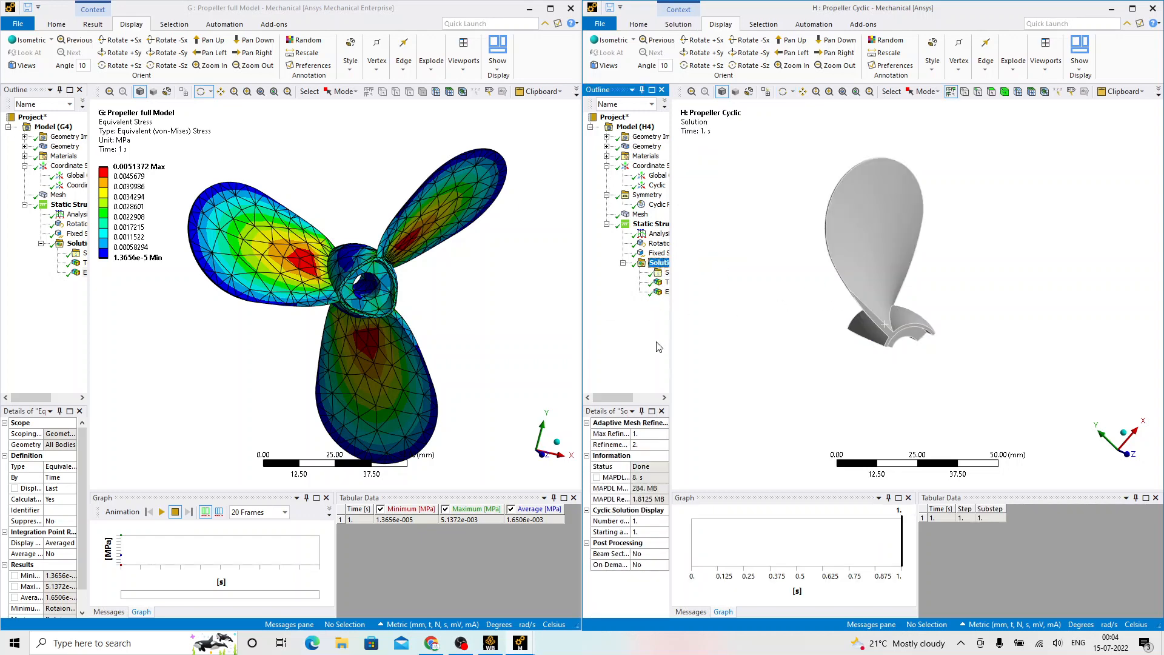
left_click(642, 521)
type("3")
key("Return")
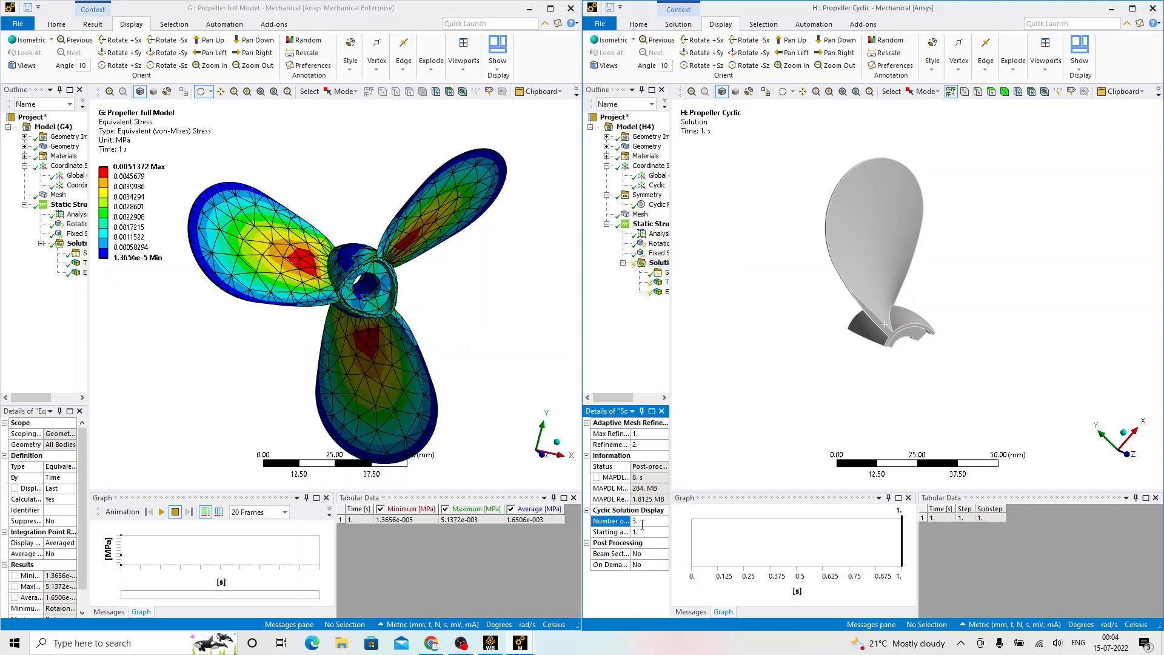
right_click(659, 263)
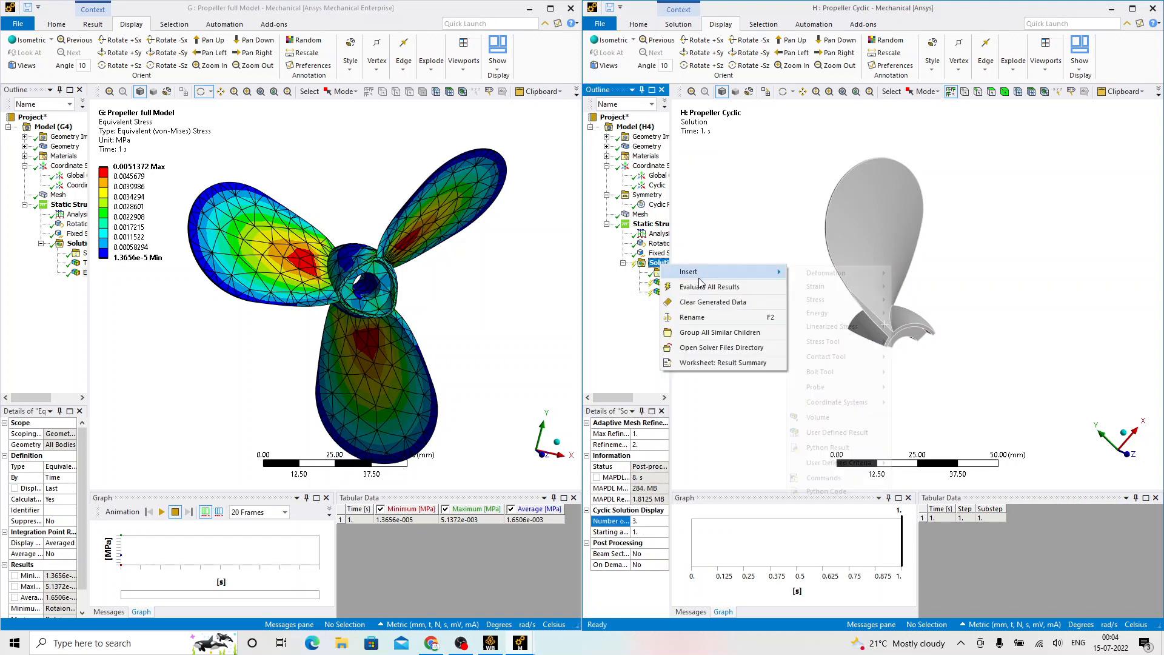
left_click(701, 286)
Step: Inspect the expanded cyclic deformation and equivalent stress plots against the full propeller's stress plot from similar angles
left_click(661, 283)
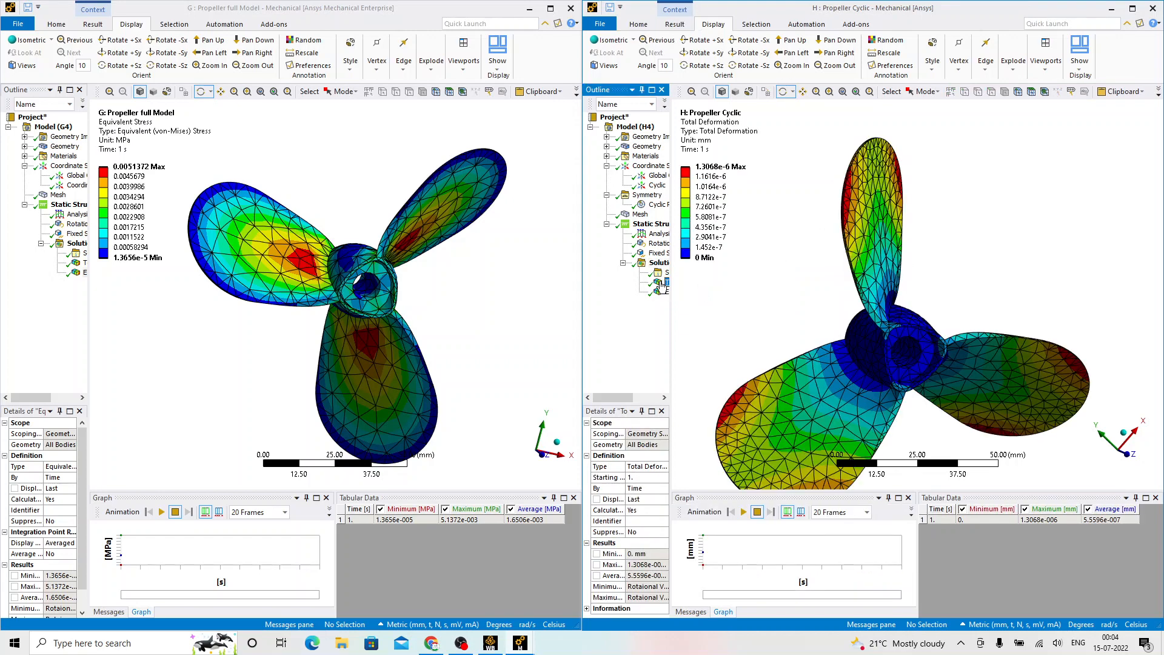
left_click(665, 292)
left_click_drag(942, 313, 883, 282)
left_click(318, 268)
left_click_drag(365, 271, 391, 263)
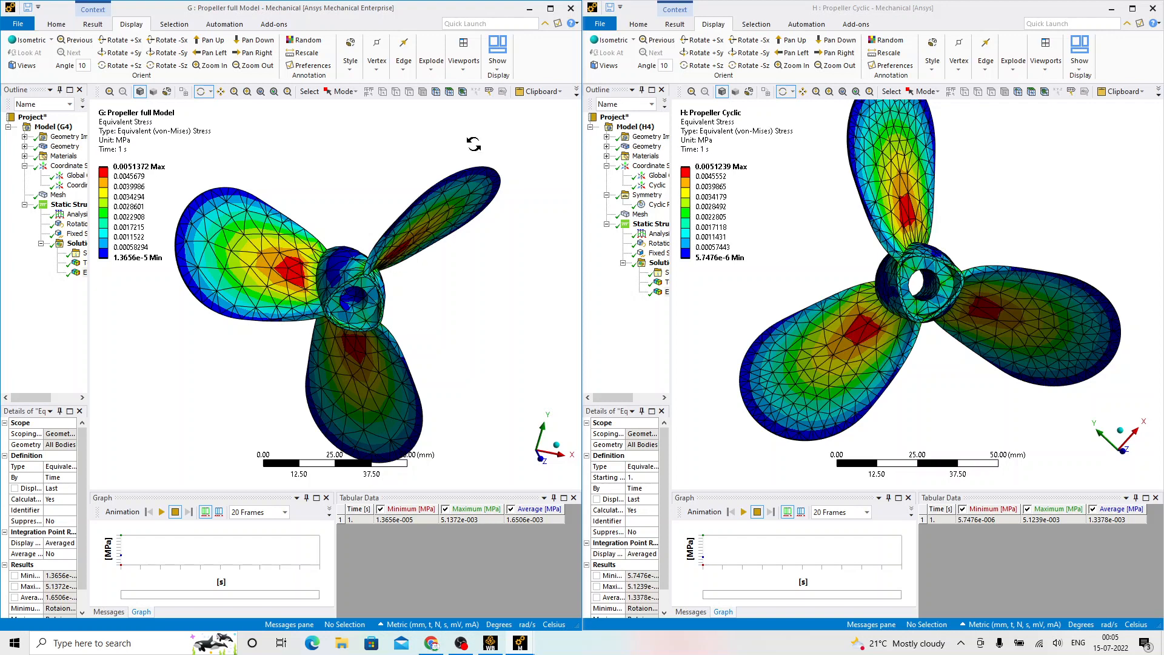
Step: Close the Mechanical windows of the full and cyclic propeller models and return to the Workbench project schematic
left_click(570, 11)
left_click(1153, 8)
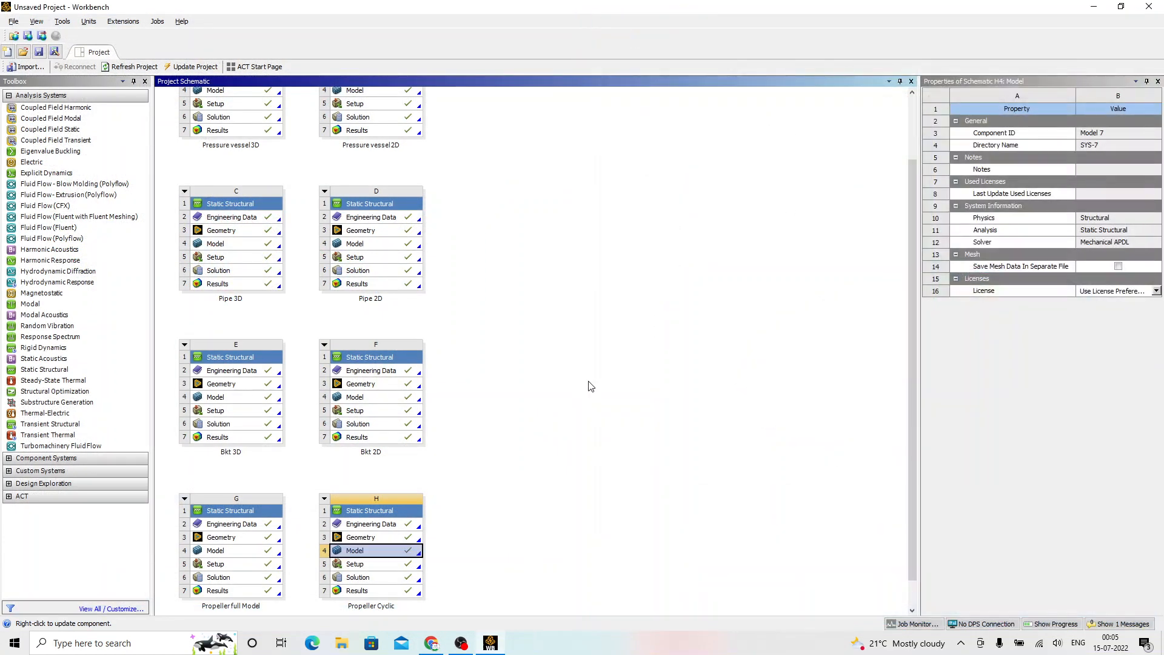
left_click(532, 419)
left_click_drag(915, 412, 916, 466)
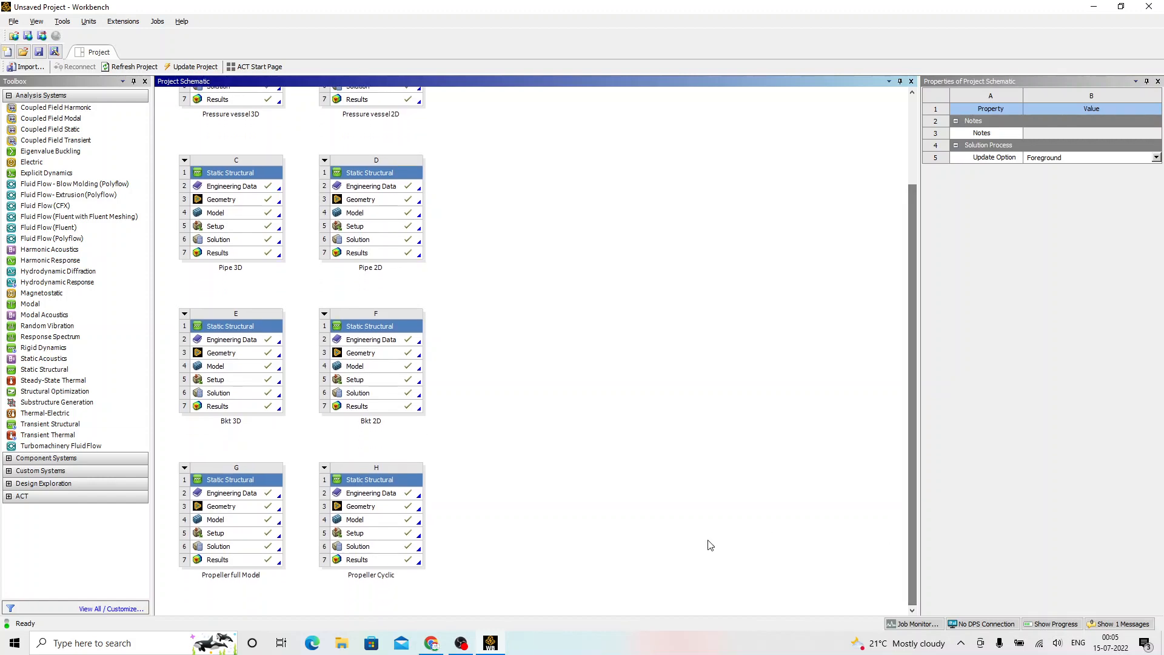
Step: Read Problem Statement 05 about the water tank in the Google Slides presentation and return to Workbench
key("alt+Tab")
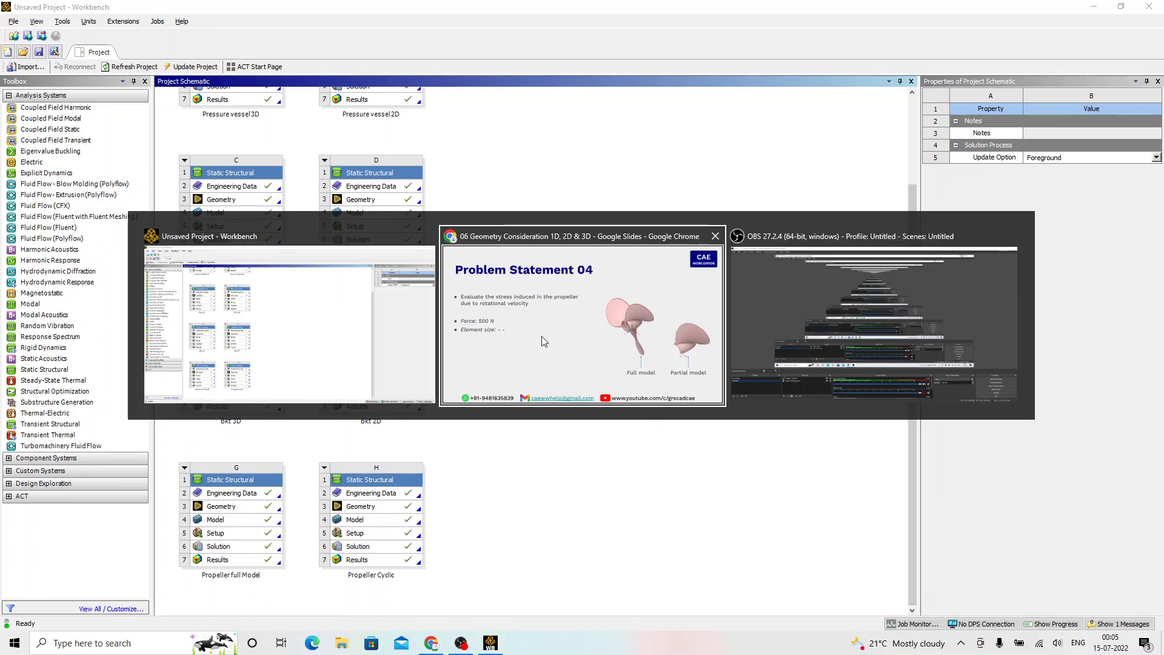
key("Right")
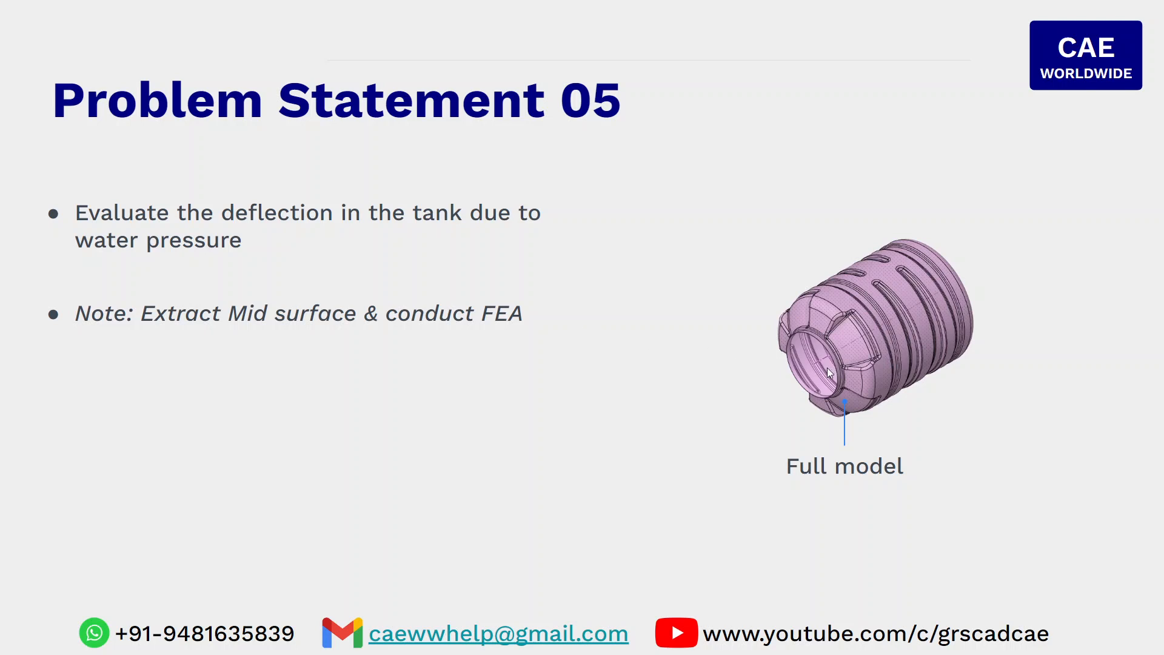
key("alt+Tab")
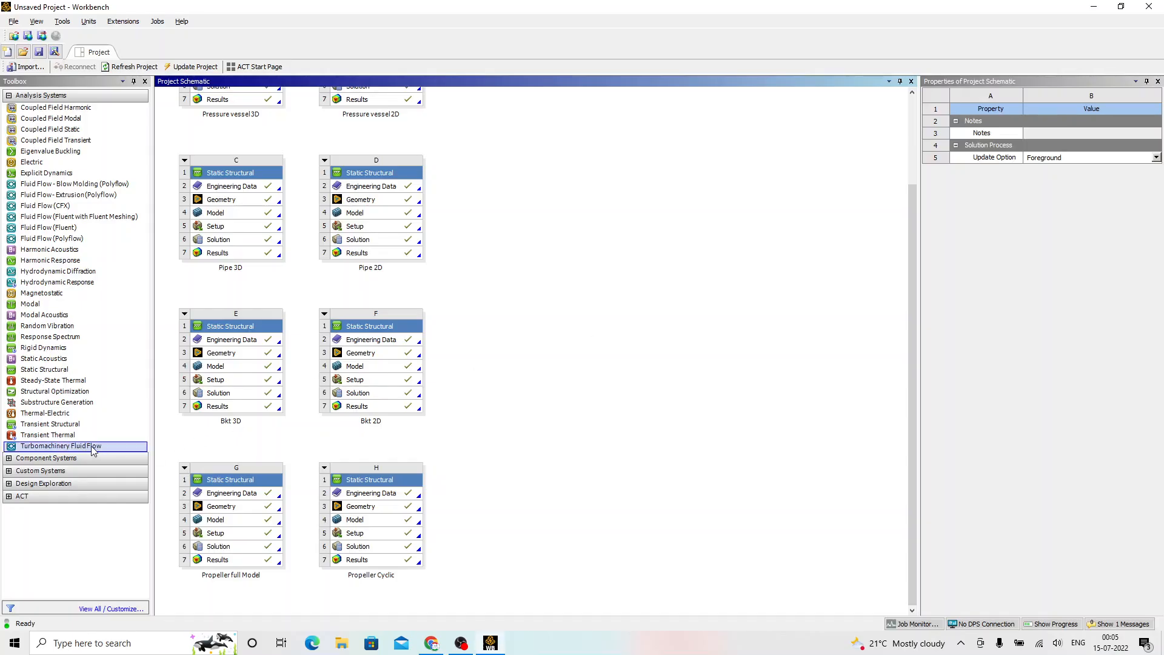
Step: Add a standalone Static Structural system beside Pipe 2D in the project schematic and name it Tank 3D
left_click_drag(59, 371, 58, 375)
left_click_drag(446, 230, 496, 200)
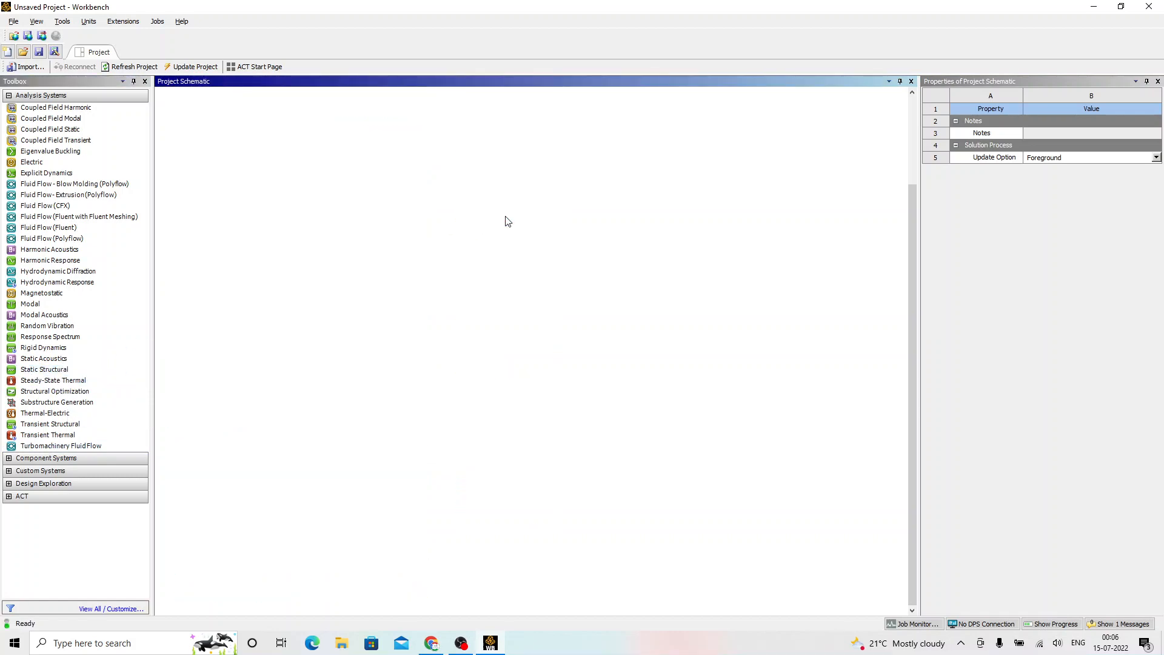
right_click(513, 175)
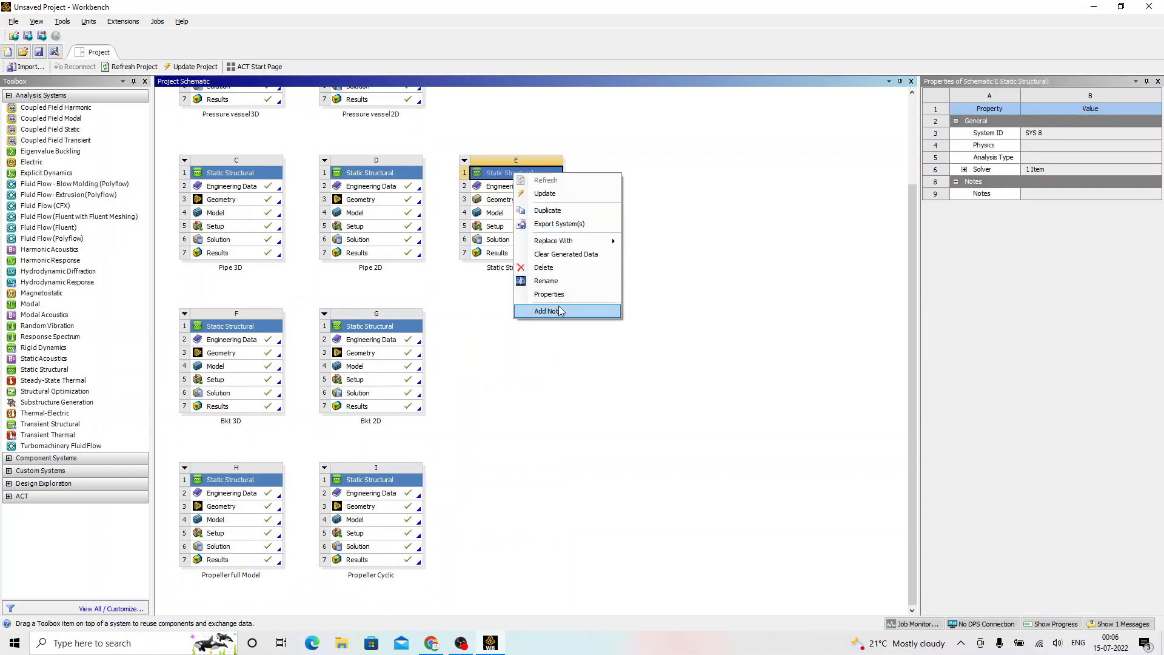
left_click(576, 287)
type("T")
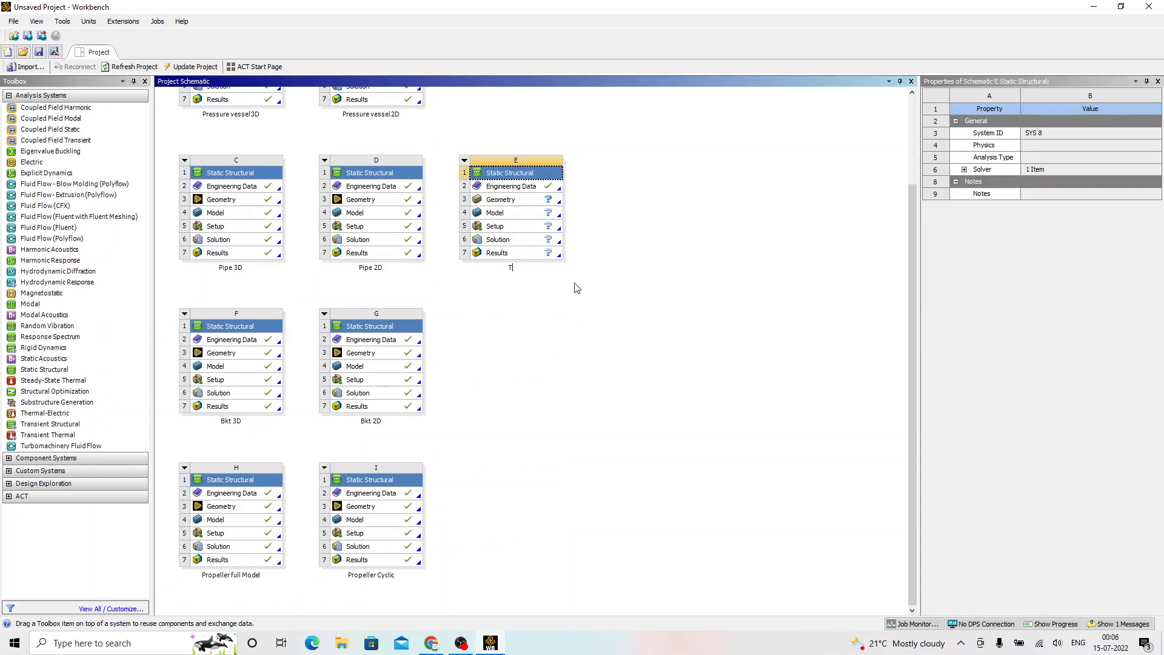
type("ank 3D")
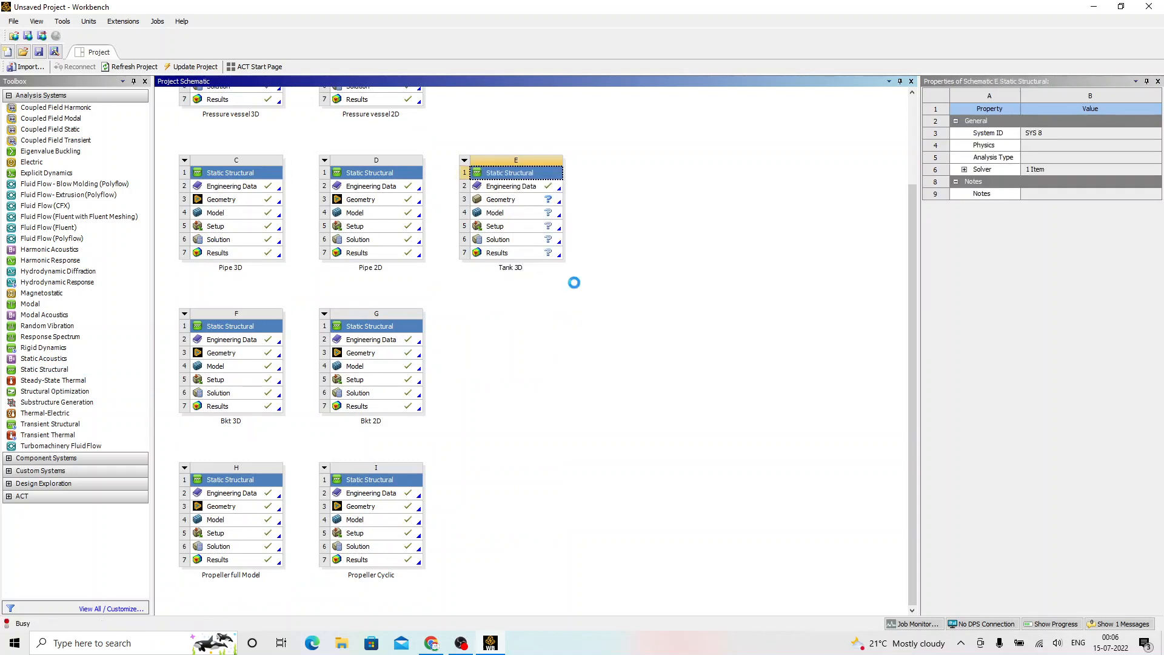
left_click(564, 279)
Step: Import the geometry file "Tank 3D 5mm wall thickness" from the Final CAD Geometries folder into the Tank 3D system
left_click(514, 202)
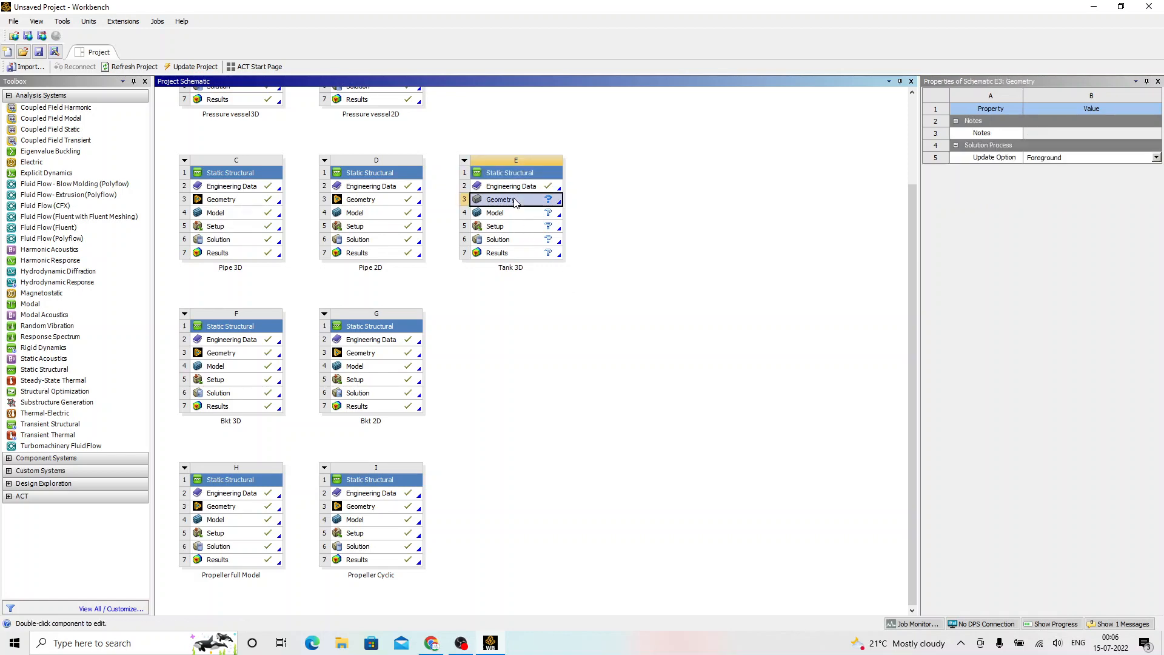
right_click(514, 200)
mouse_move(585, 235)
left_click(697, 234)
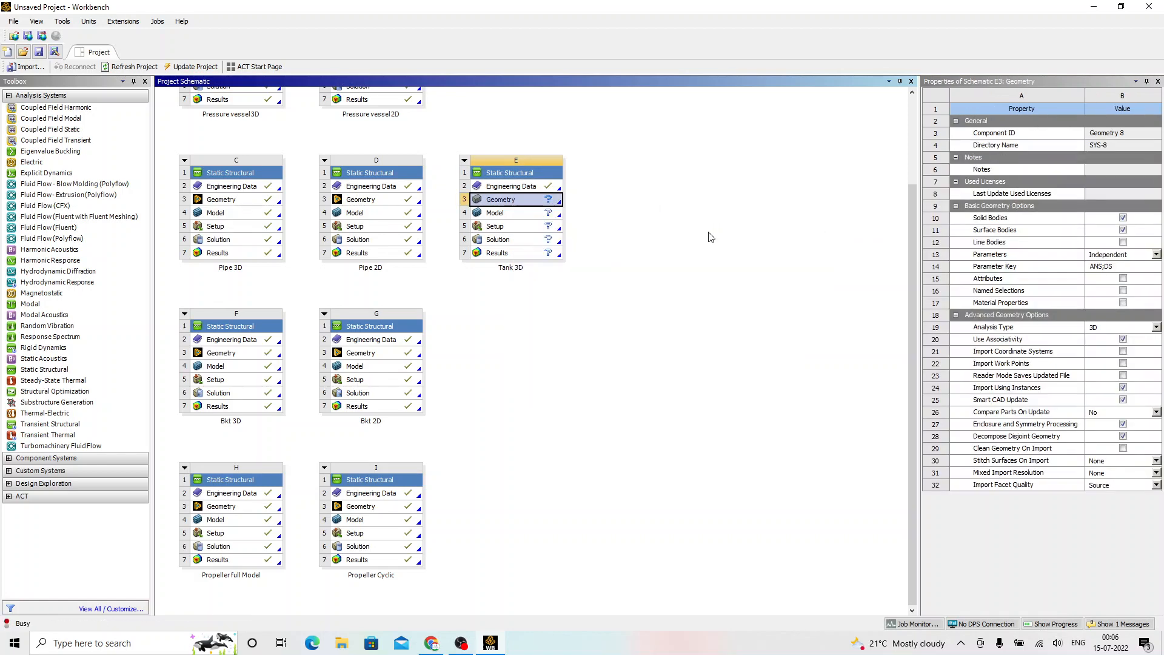
double_click(150, 104)
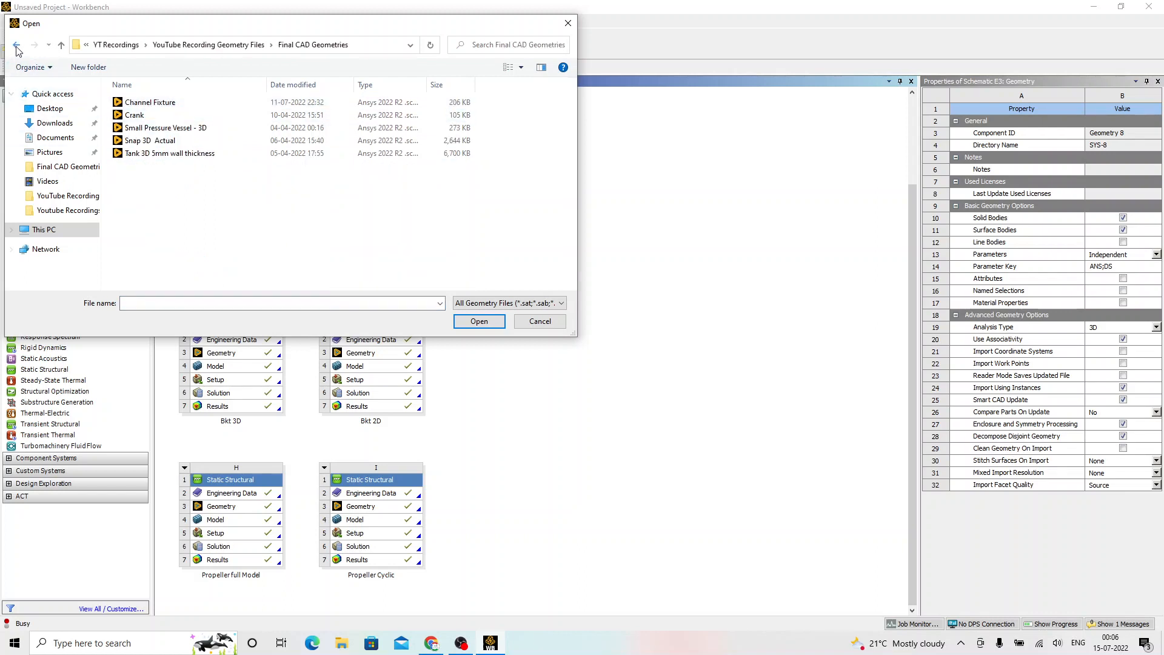
left_click(170, 154)
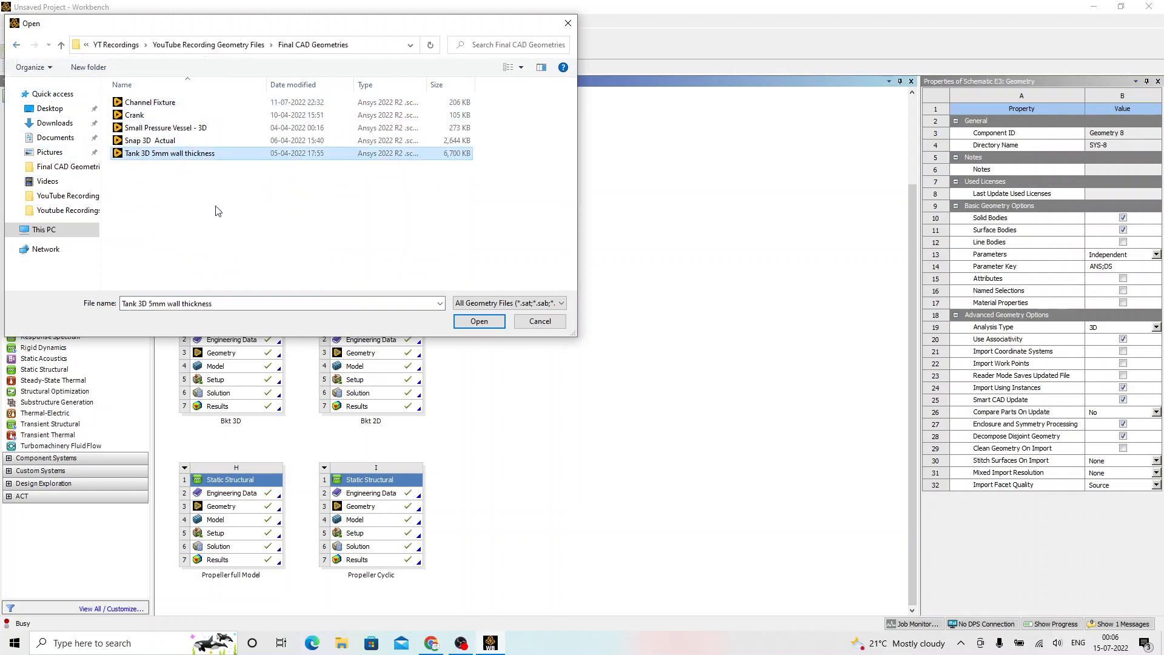
left_click(479, 321)
left_click(597, 319)
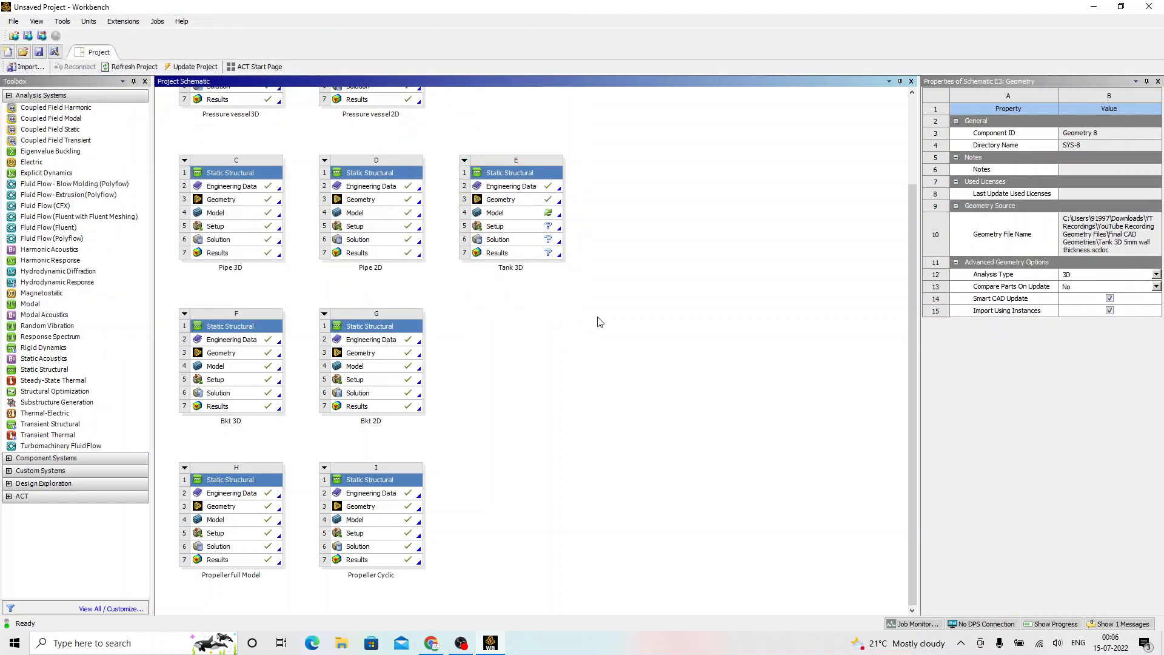
Step: Open the Tank 3D model in a maximized Mechanical window, rereading Problem Statement 05 while it loads
double_click(526, 214)
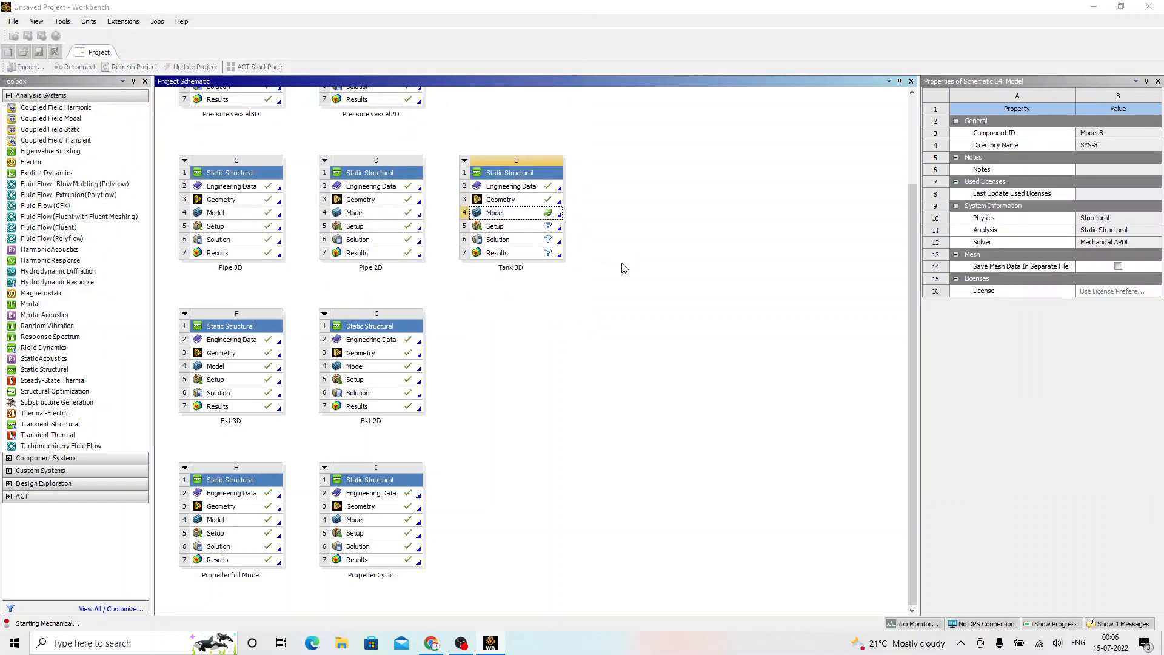
key("alt+Tab")
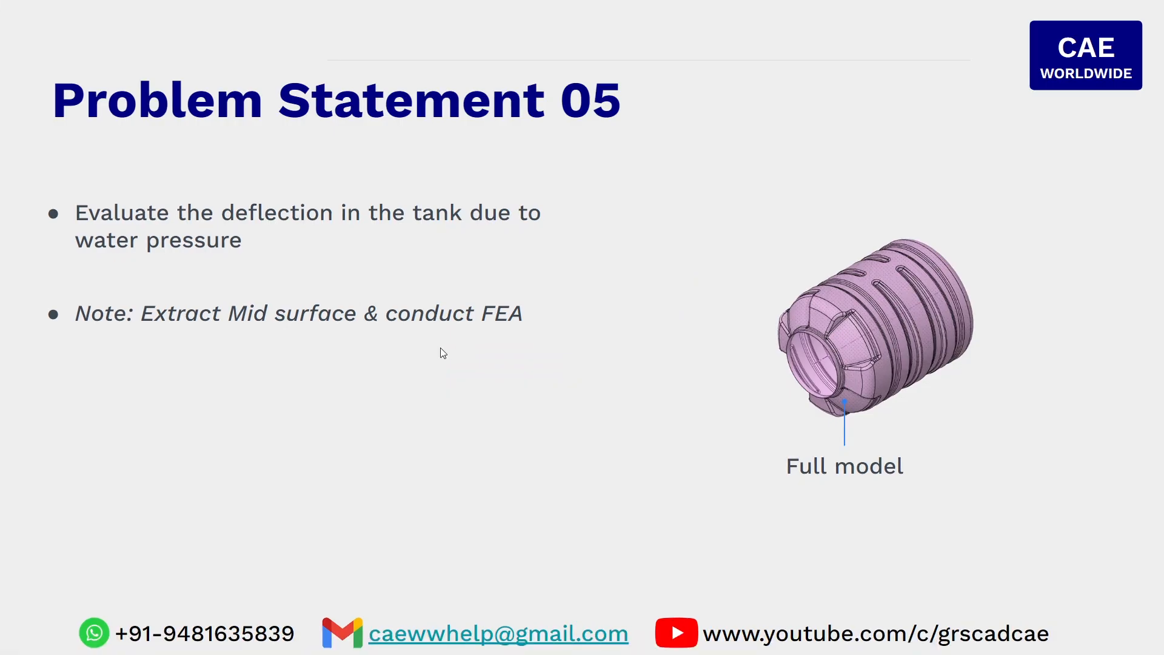
key("alt+Tab")
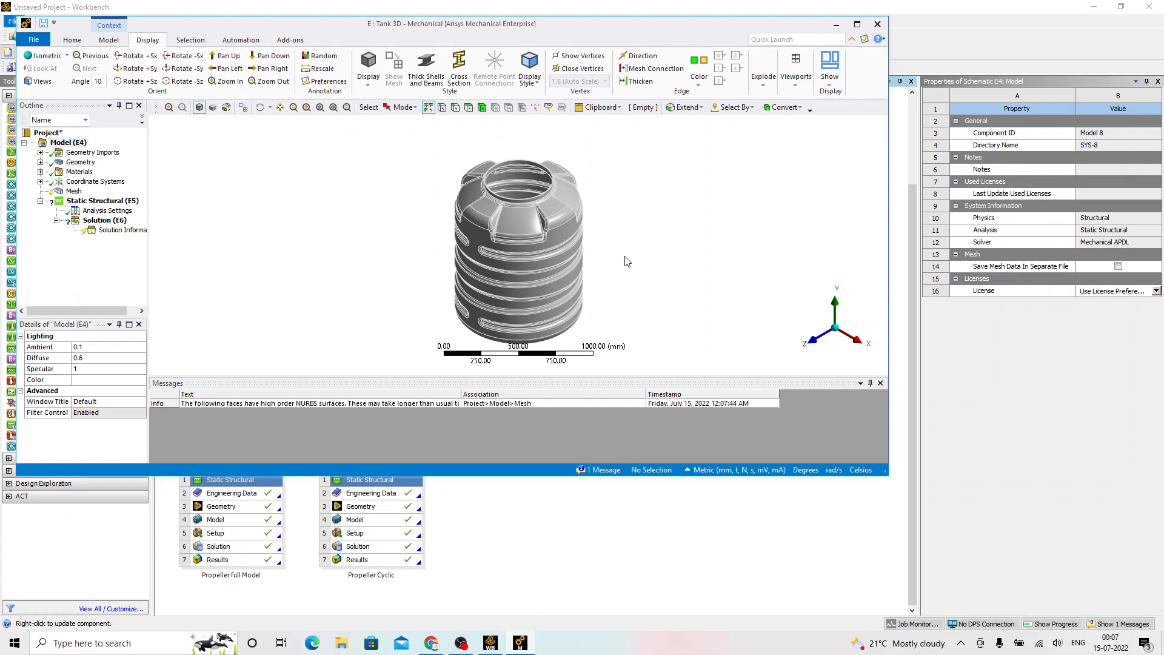
middle_click_drag(593, 254, 643, 283)
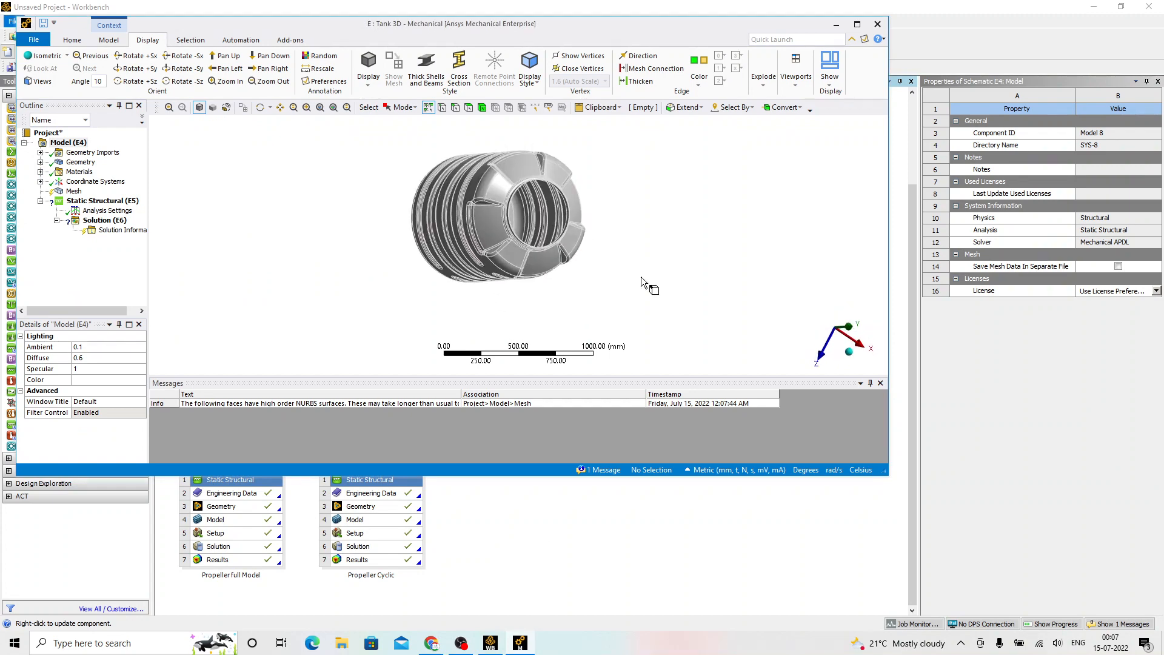
scroll(608, 251, "up", 4)
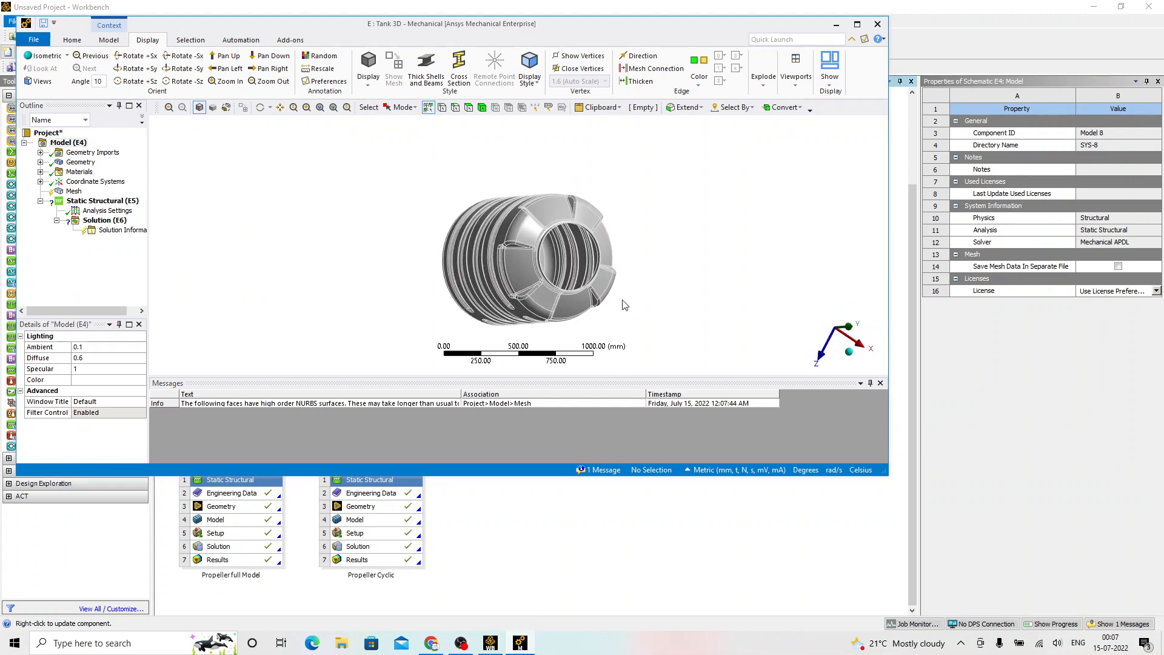
left_click(857, 25)
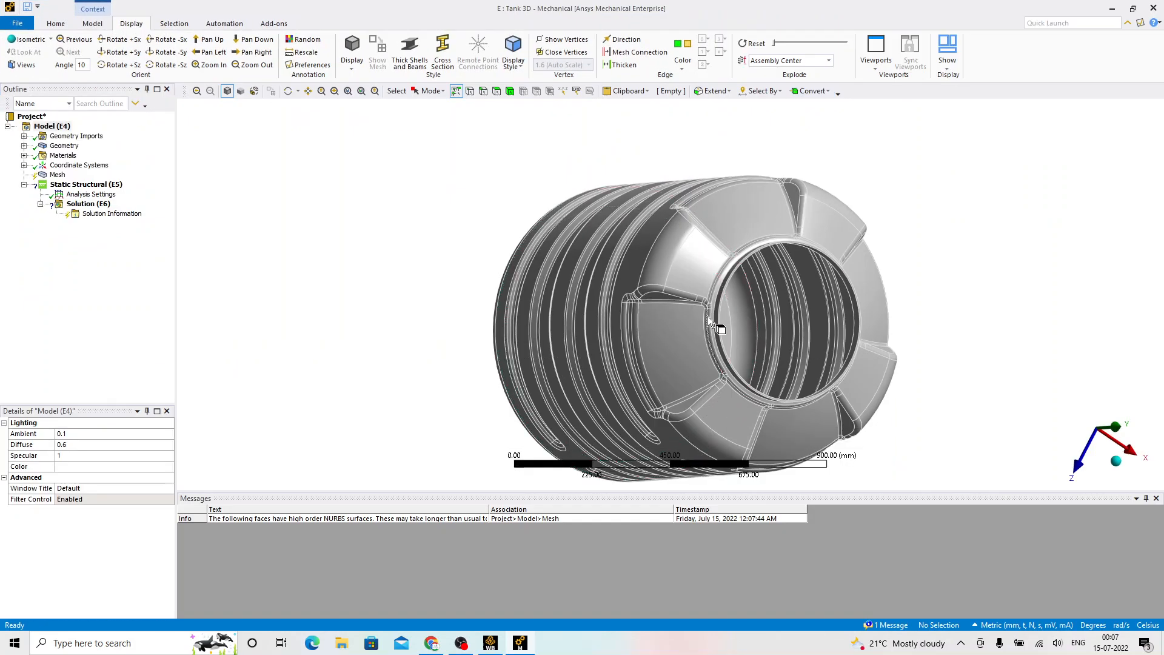
Step: Examine the tank's ribs and neck opening, and generate its mesh with the default settings
middle_click_drag(708, 315, 596, 319, "ctrl")
scroll(672, 311, "down", 2)
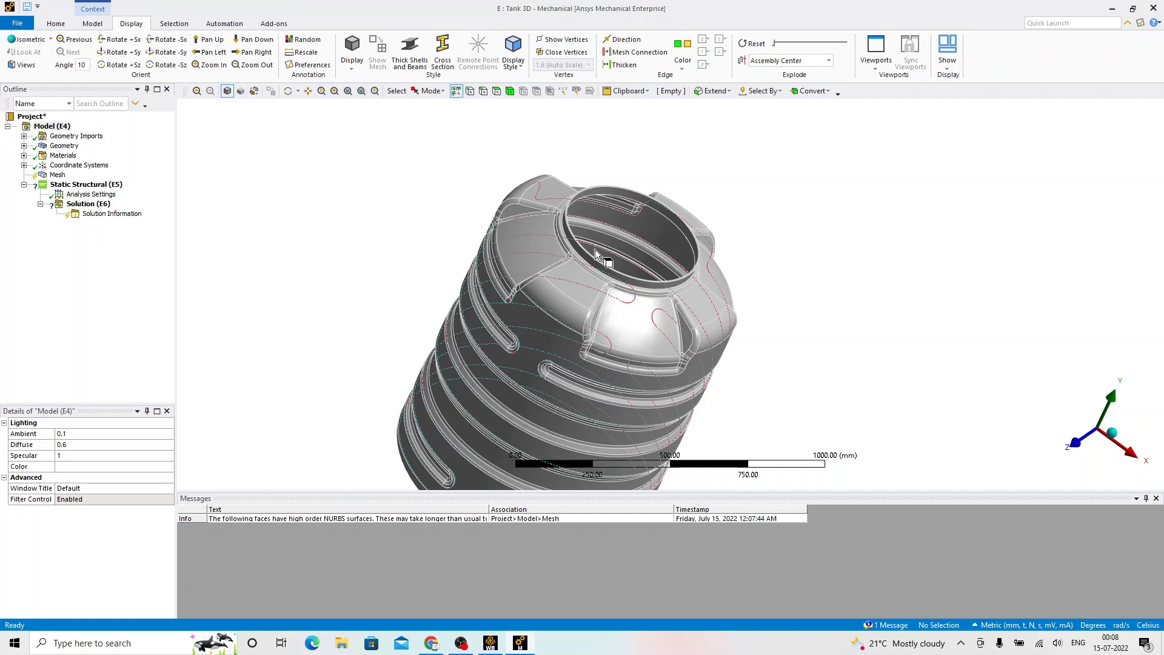
middle_click_drag(595, 249, 648, 285)
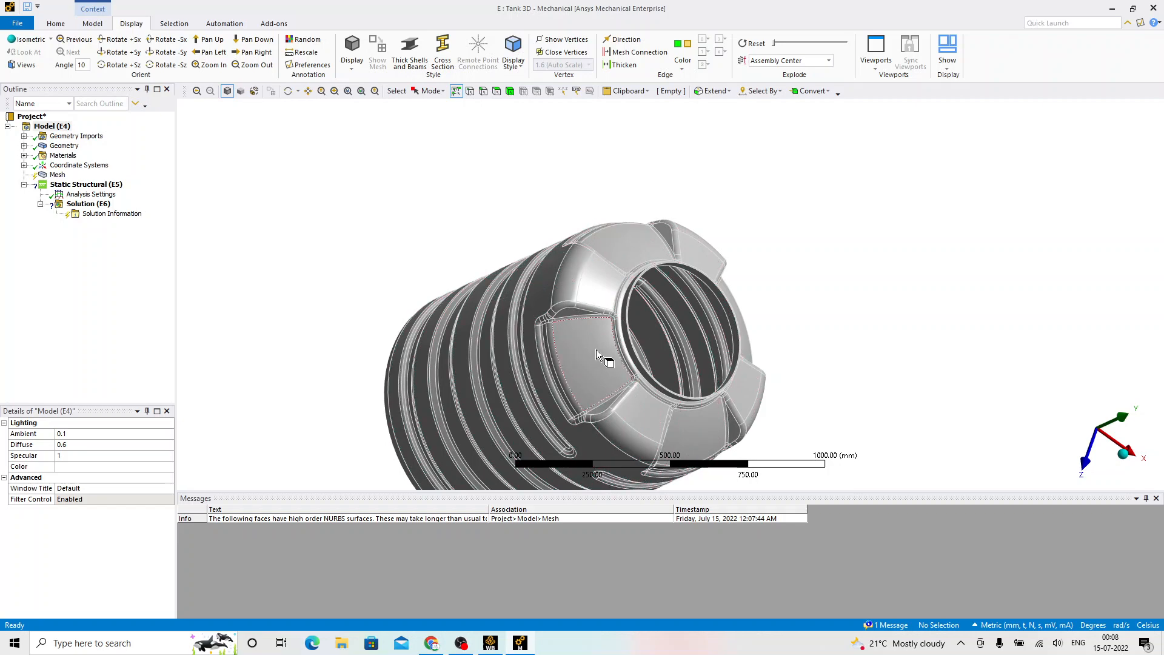
middle_click_drag(588, 373, 590, 305)
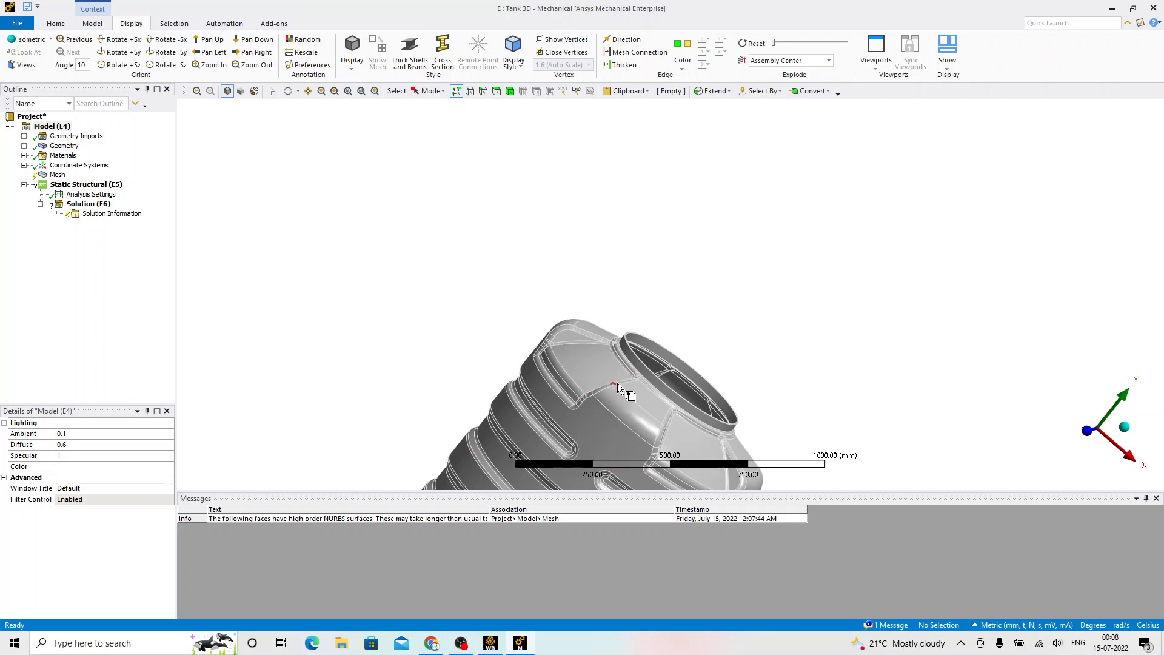
middle_click_drag(610, 381, 595, 307)
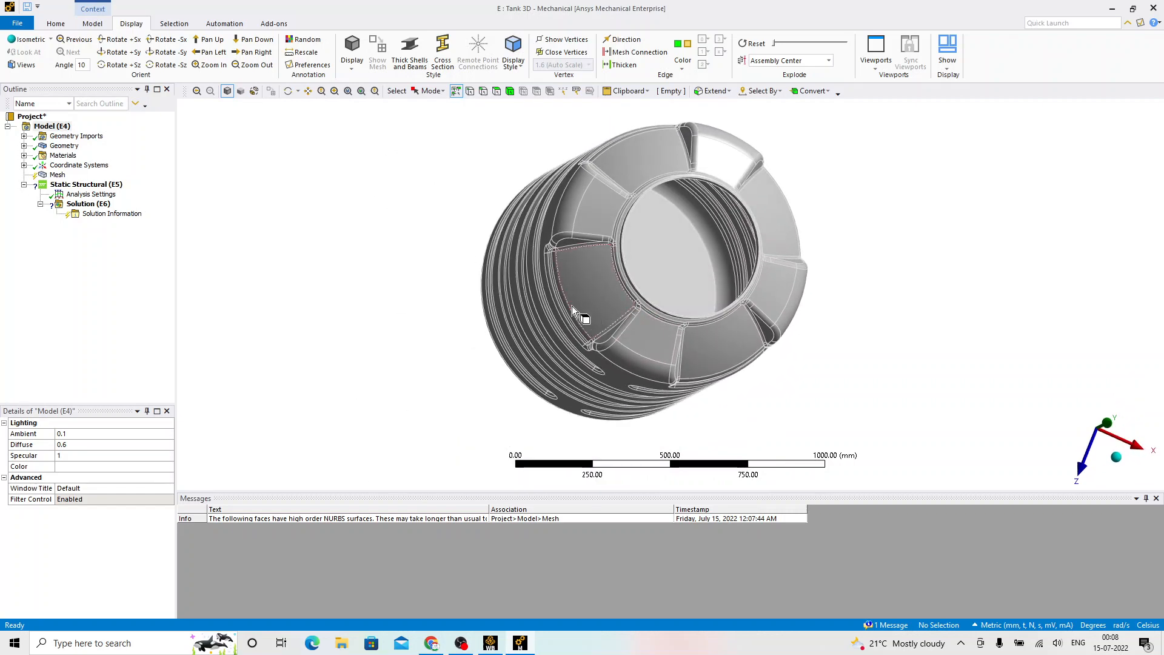
right_click(57, 175)
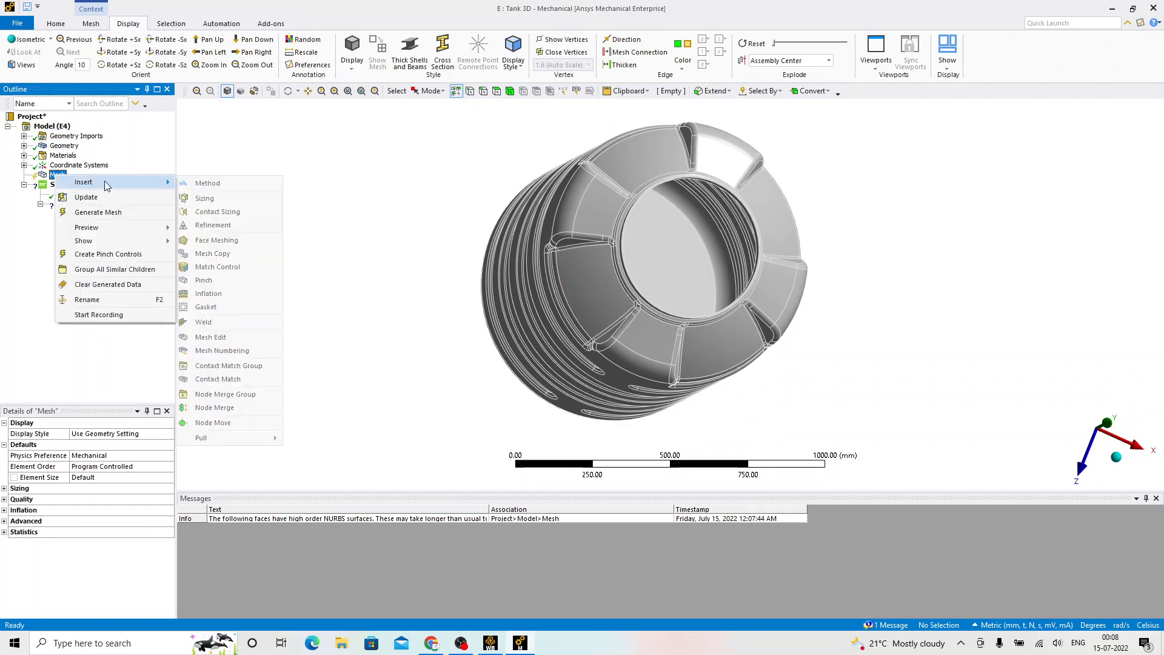
left_click(97, 212)
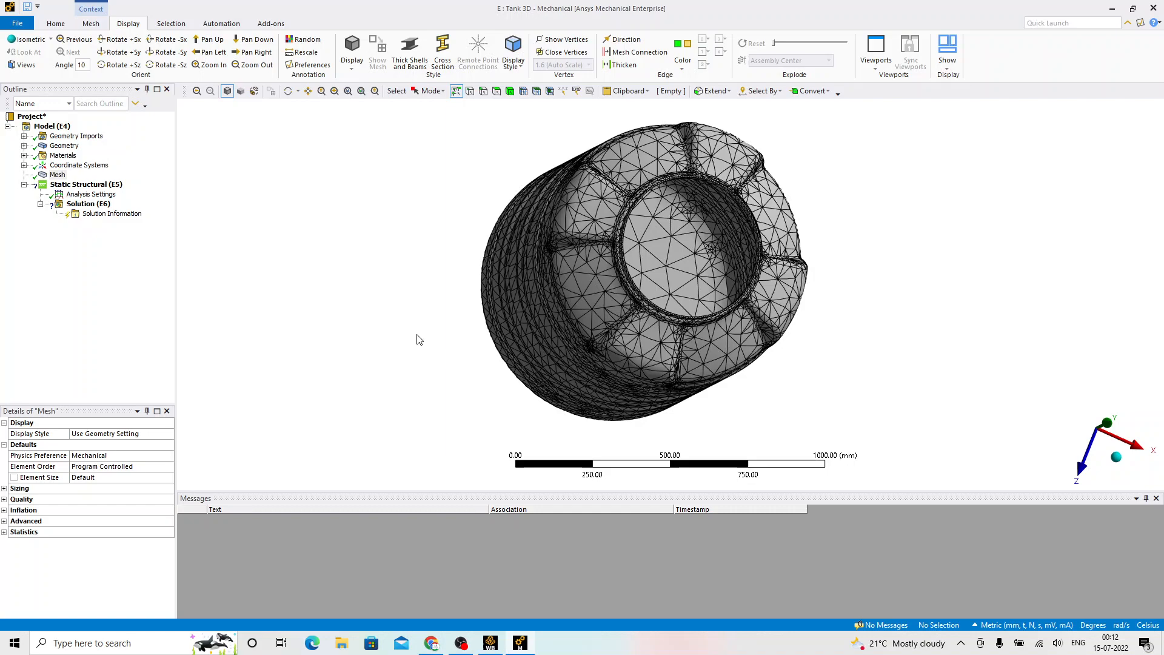
Step: Inspect the mesh around the tank's neck opening, selecting single elements on the rim to check the wall thickness
middle_click_drag(419, 329, 624, 252)
scroll(617, 247, "up", 5)
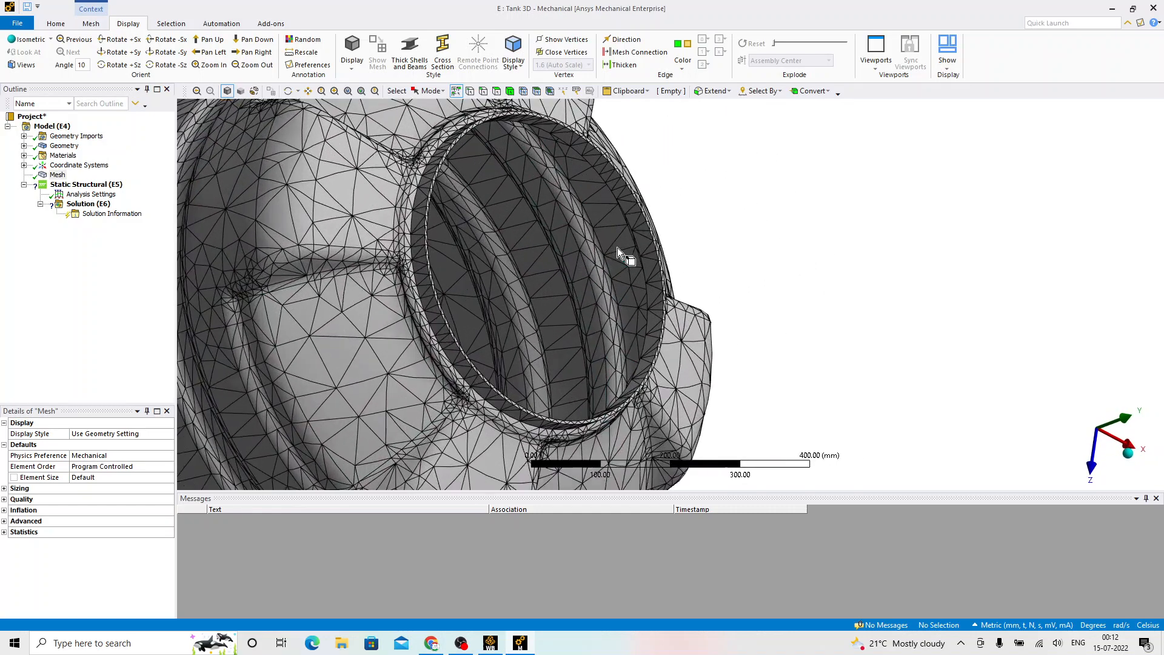
middle_click_drag(610, 196, 609, 292, "ctrl")
scroll(572, 244, "up", 4)
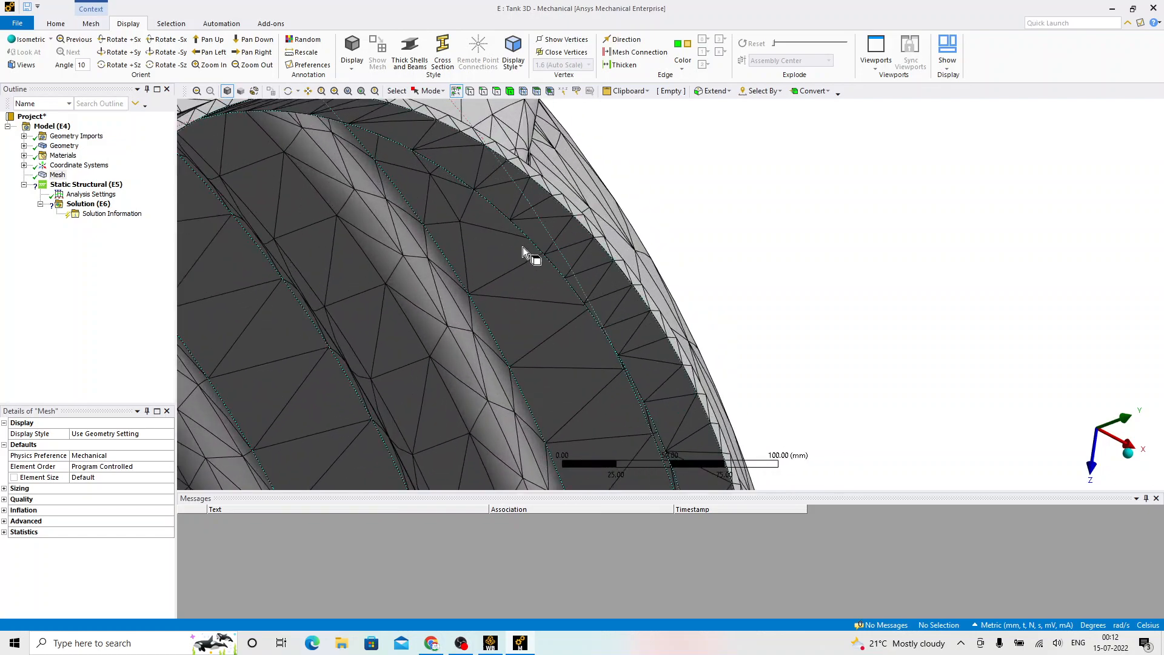
middle_click_drag(522, 246, 622, 313, "ctrl")
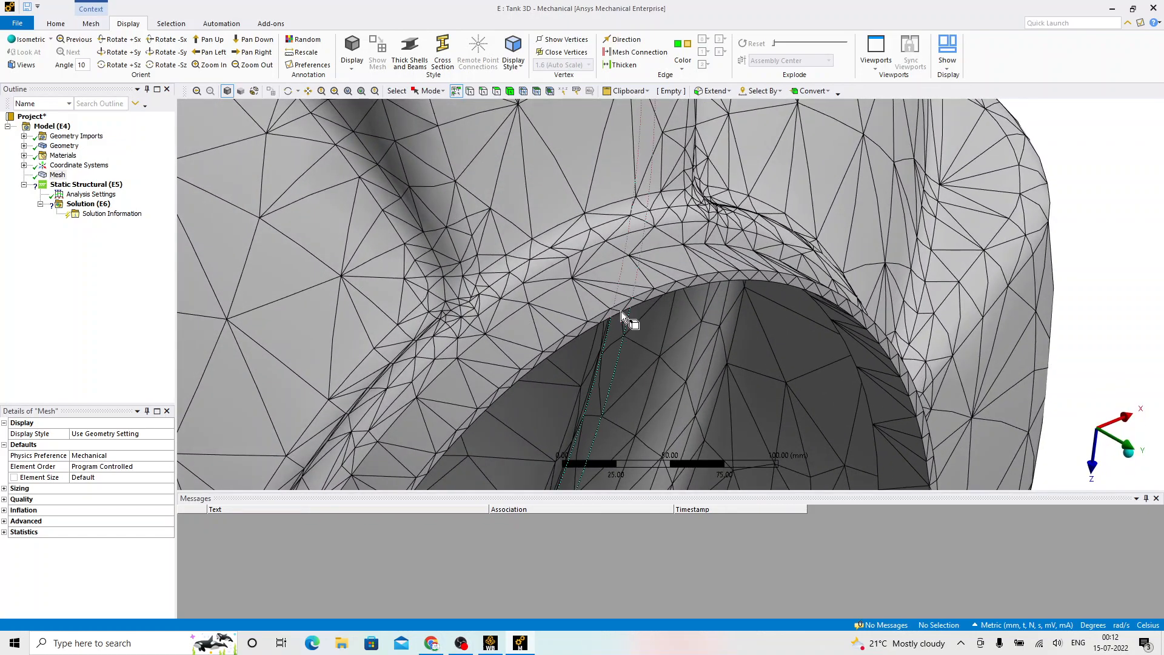
left_click(550, 92)
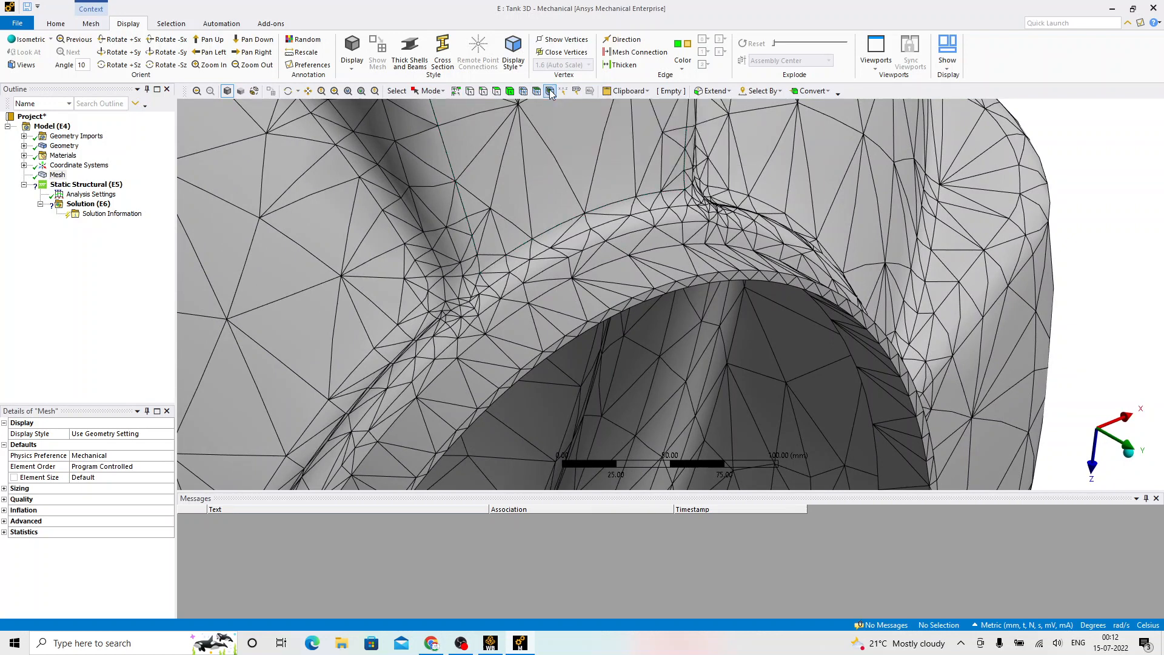
left_click(619, 307)
middle_click_drag(635, 333, 574, 234)
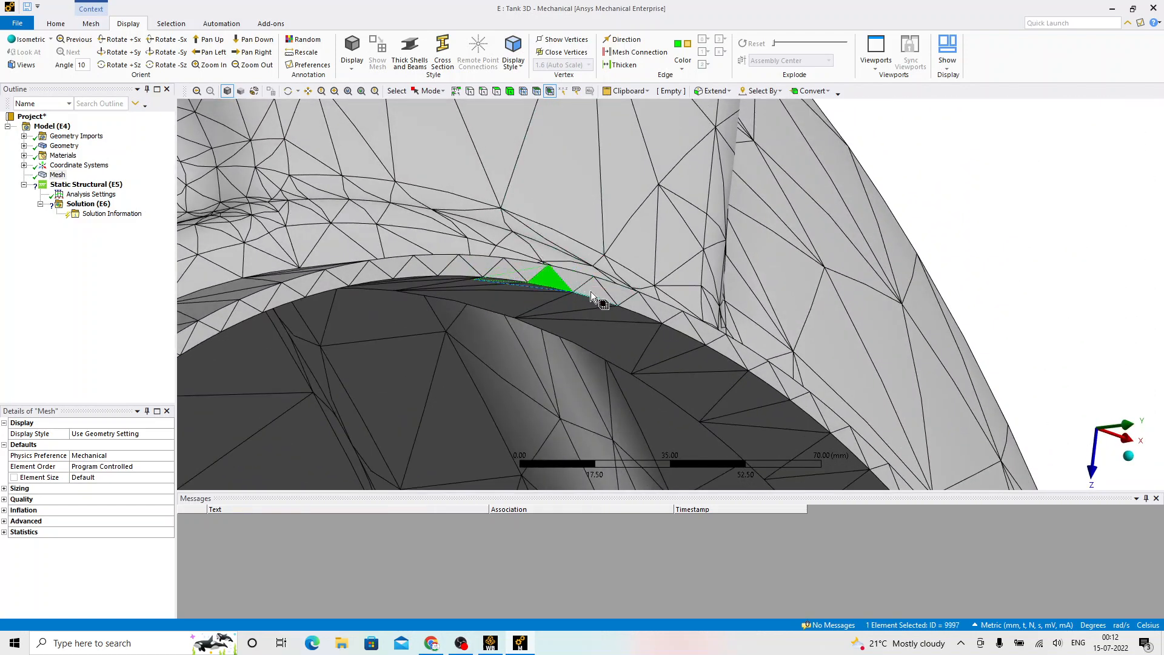
left_click(616, 294)
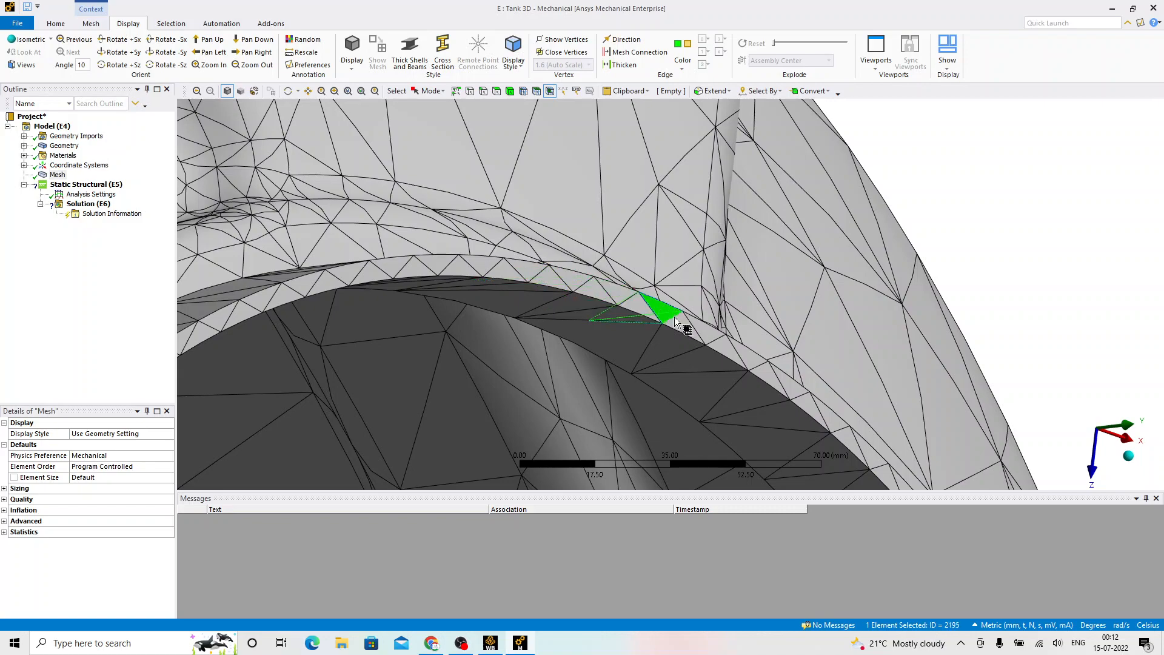
left_click(684, 327)
middle_click_drag(694, 299, 681, 262)
scroll(657, 287, "down", 5)
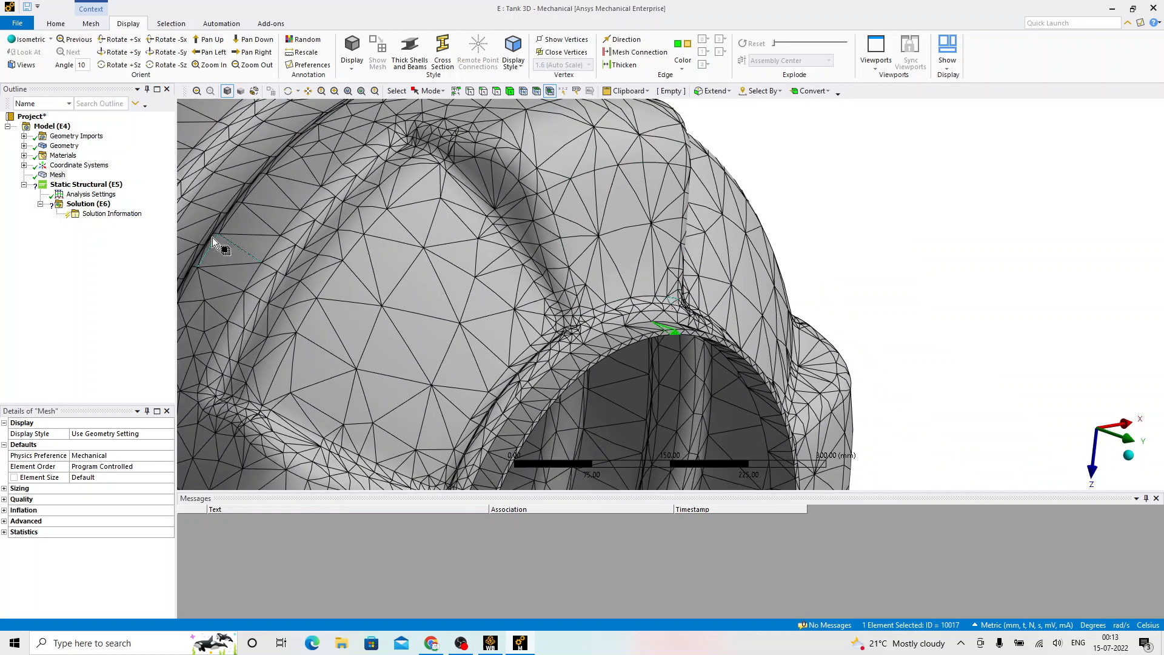
Step: Show the mesh statistics with the node and element counts and look over the tank's whole mesh
left_click(58, 176)
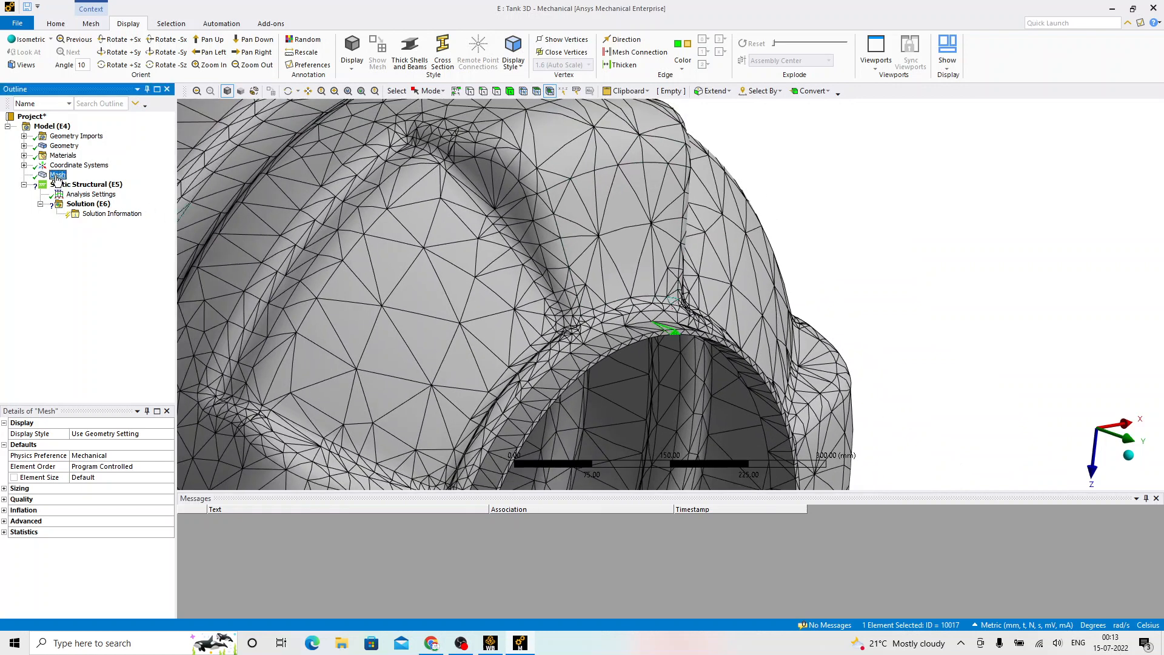
left_click(4, 533)
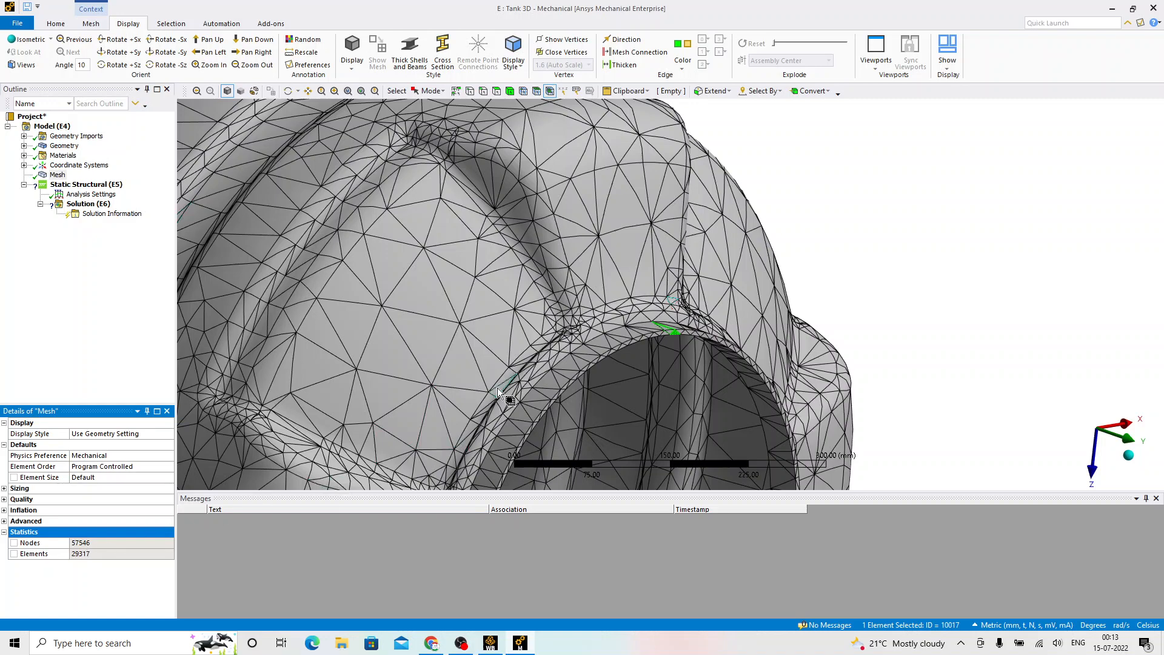
scroll(687, 240, "down", 2)
scroll(687, 240, "down", 3)
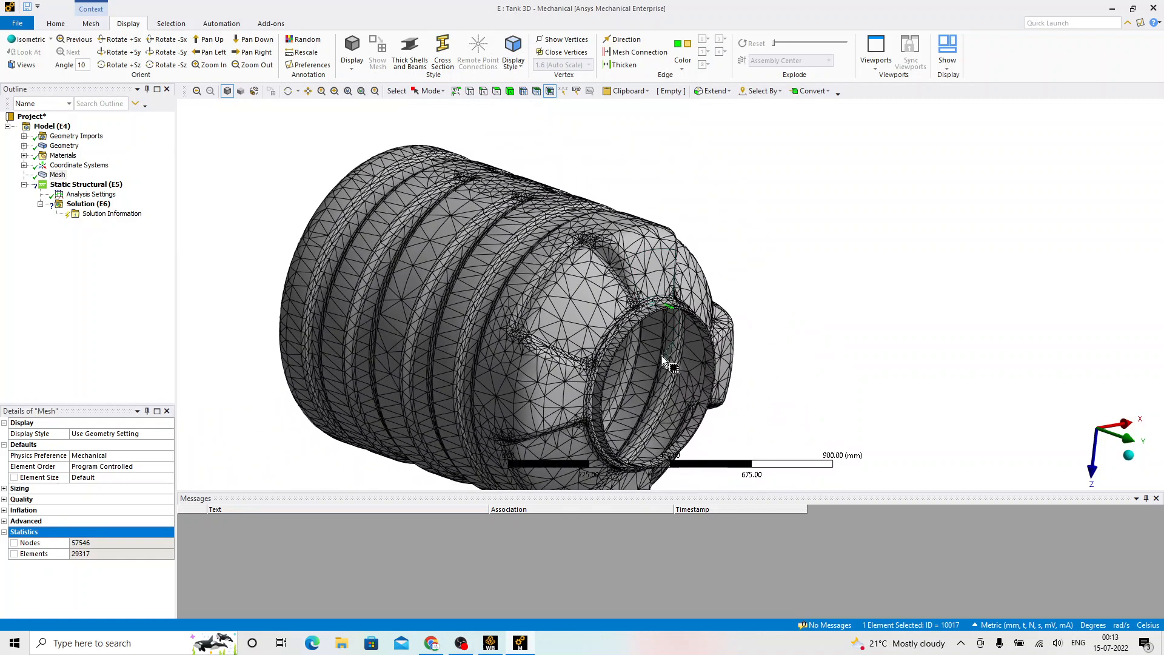
middle_click_drag(661, 356, 591, 320)
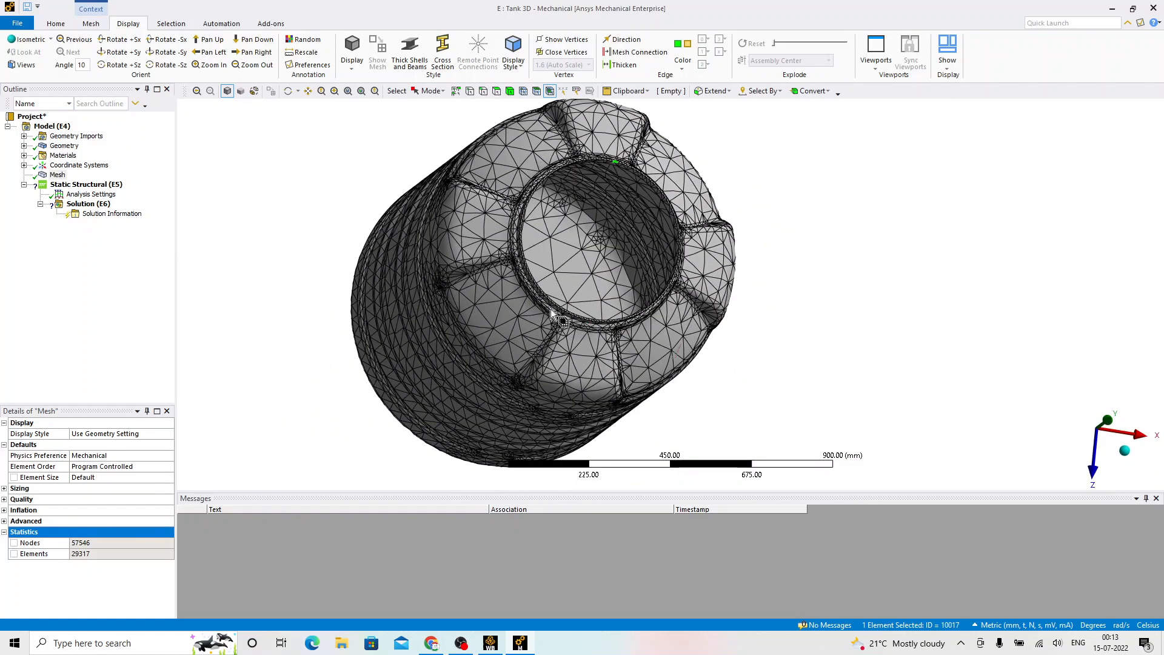
Step: Add a pressure load to the static structural analysis and select all inner faces of the tank for it
middle_click_drag(549, 285, 711, 295)
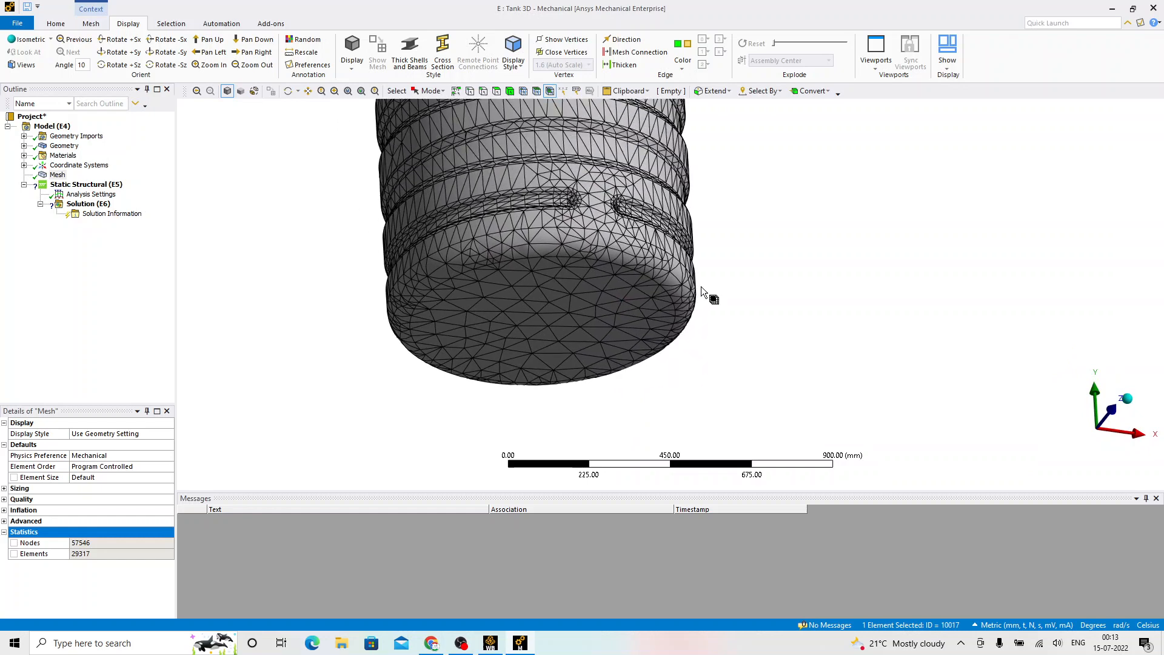
middle_click_drag(689, 220, 712, 278, "ctrl")
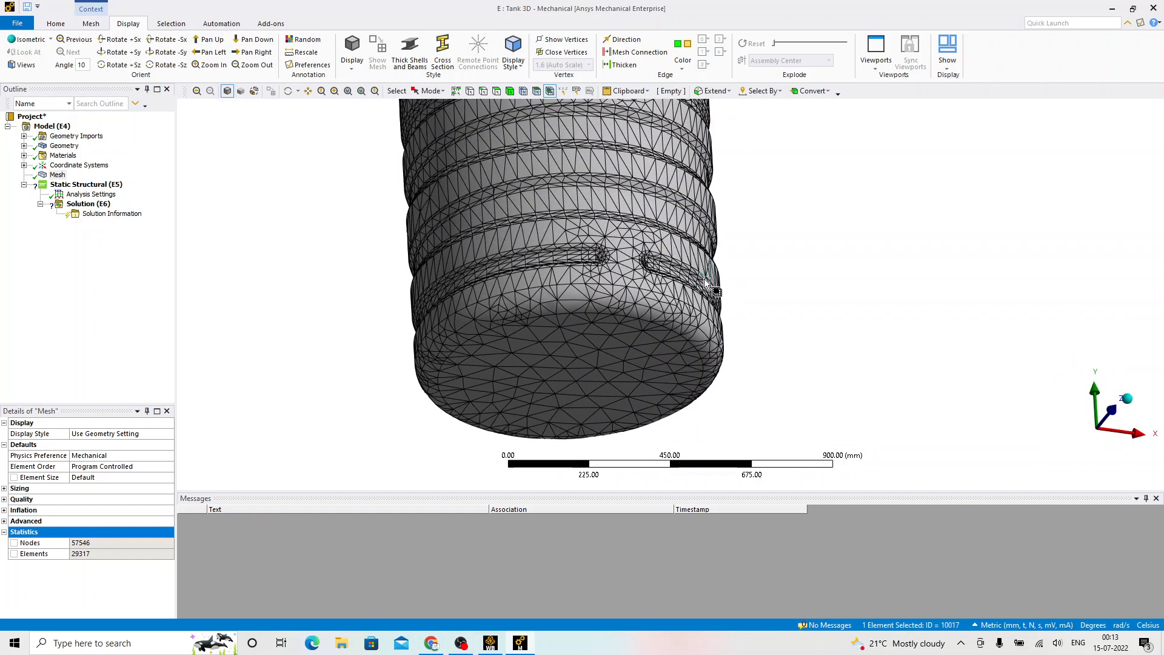
right_click(107, 190)
mouse_move(176, 191)
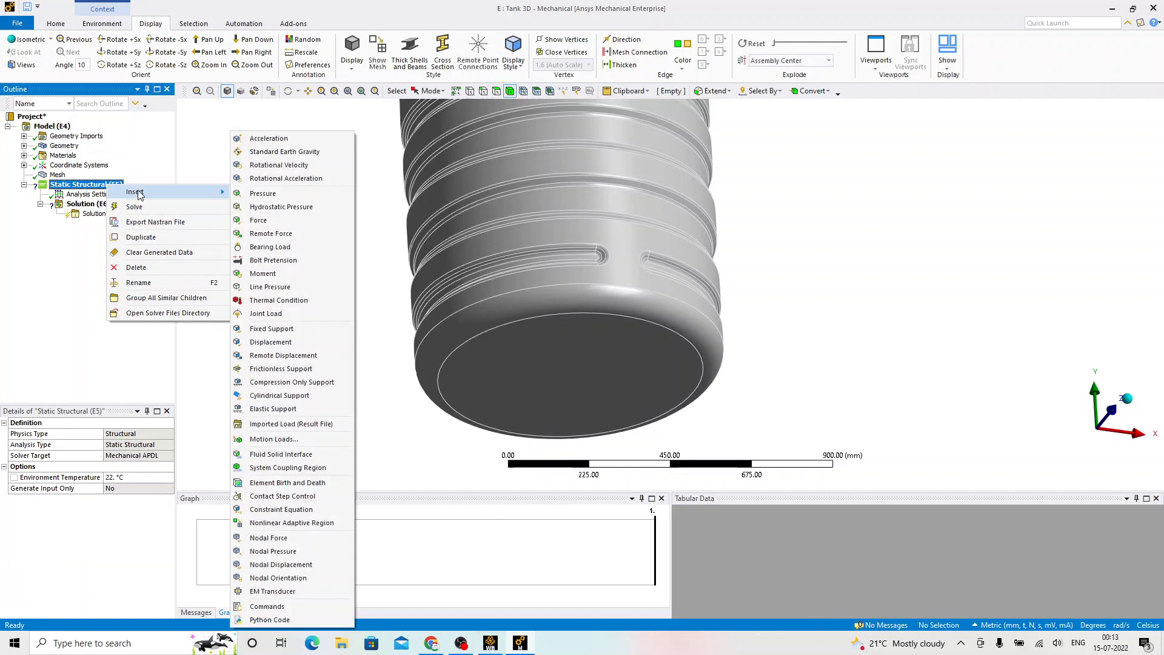
left_click(267, 193)
middle_click_drag(273, 198, 546, 240)
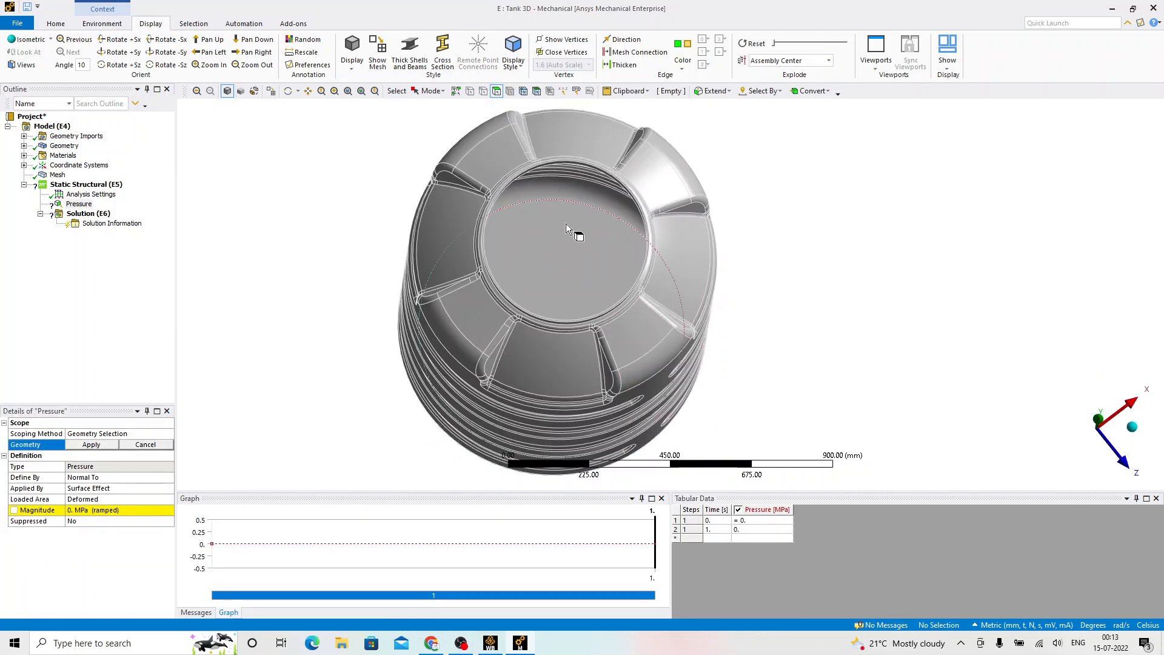
left_click(566, 224)
key("ctrl+a")
middle_click_drag(565, 223, 537, 229)
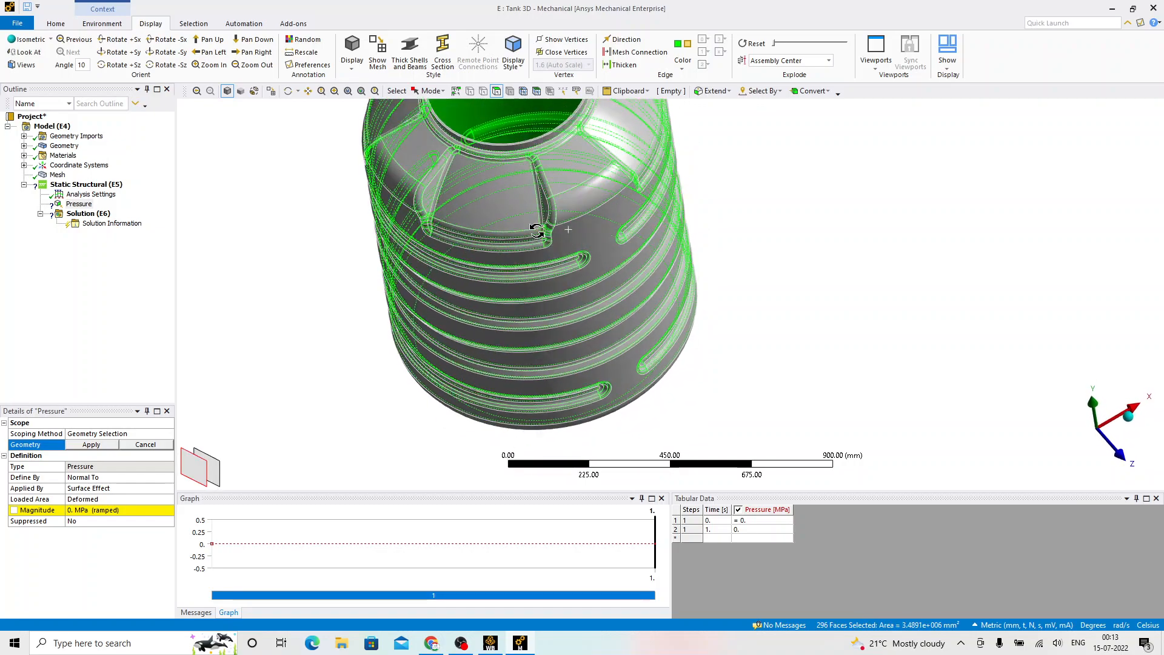
Step: Check the selected inner faces, apply them to the pressure load and set its magnitude to 0.25 MPa
middle_click_drag(526, 163, 511, 347, "ctrl")
scroll(511, 340, "up", 5)
middle_click_drag(519, 177, 629, 278)
scroll(609, 346, "down", 3)
scroll(609, 346, "down", 2)
middle_click_drag(608, 345, 558, 260)
left_click(109, 450)
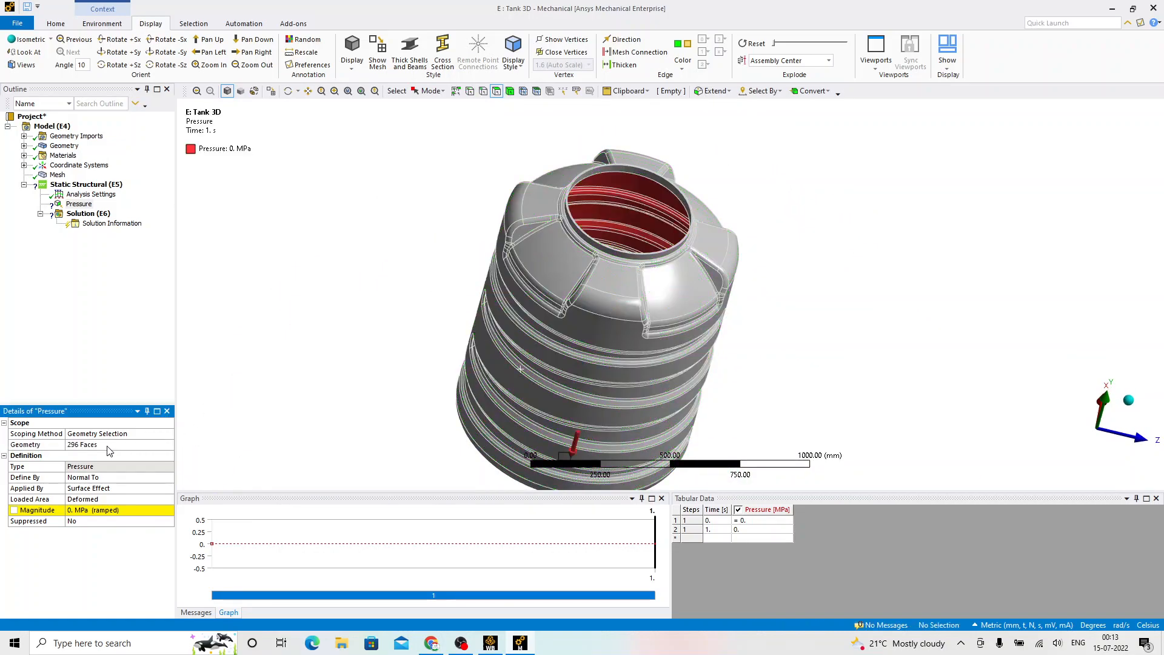
left_click(112, 510)
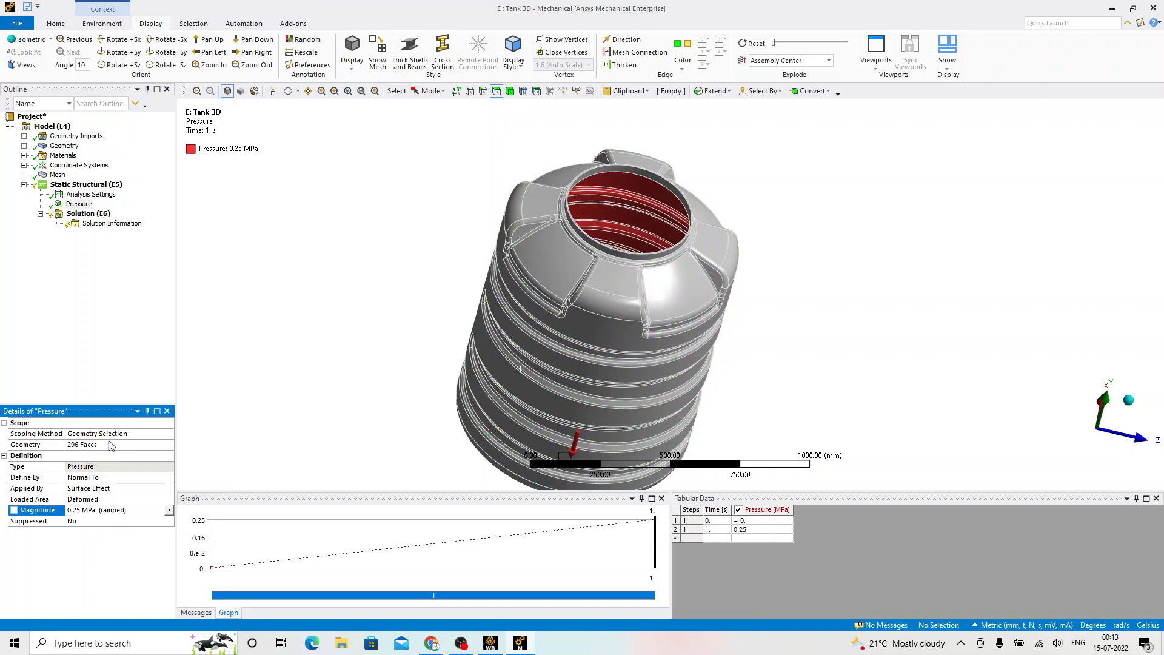
Step: Add a fixed support on the flat bottom face of the tank
right_click(86, 186)
mouse_move(122, 198)
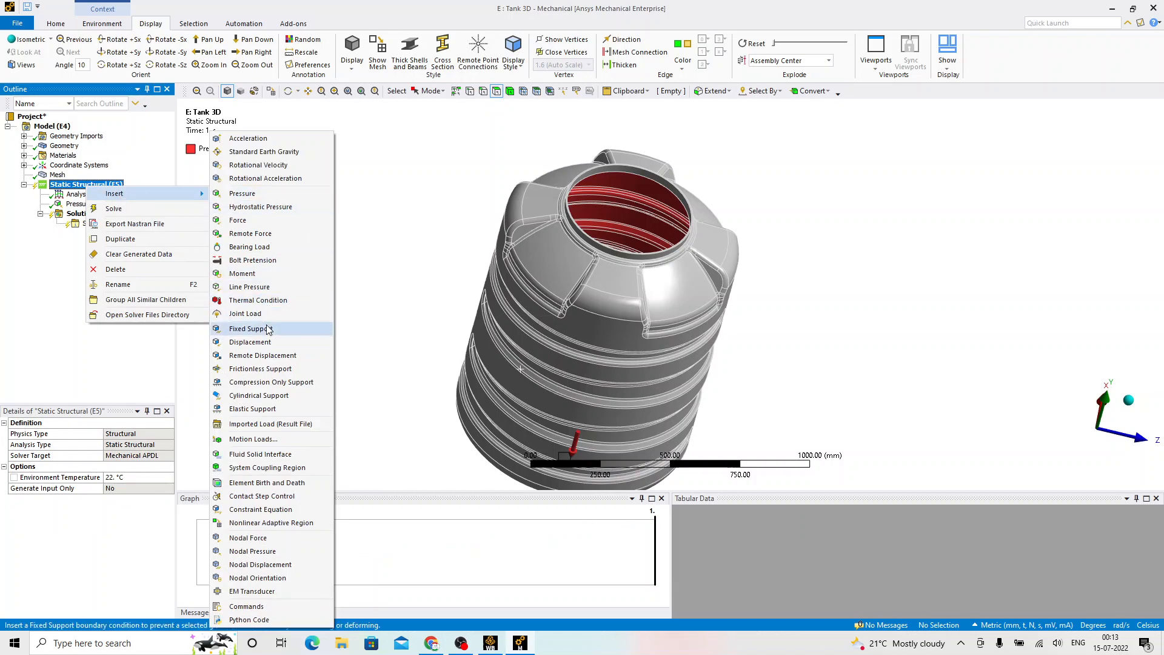
left_click(268, 328)
middle_click_drag(546, 363, 581, 187)
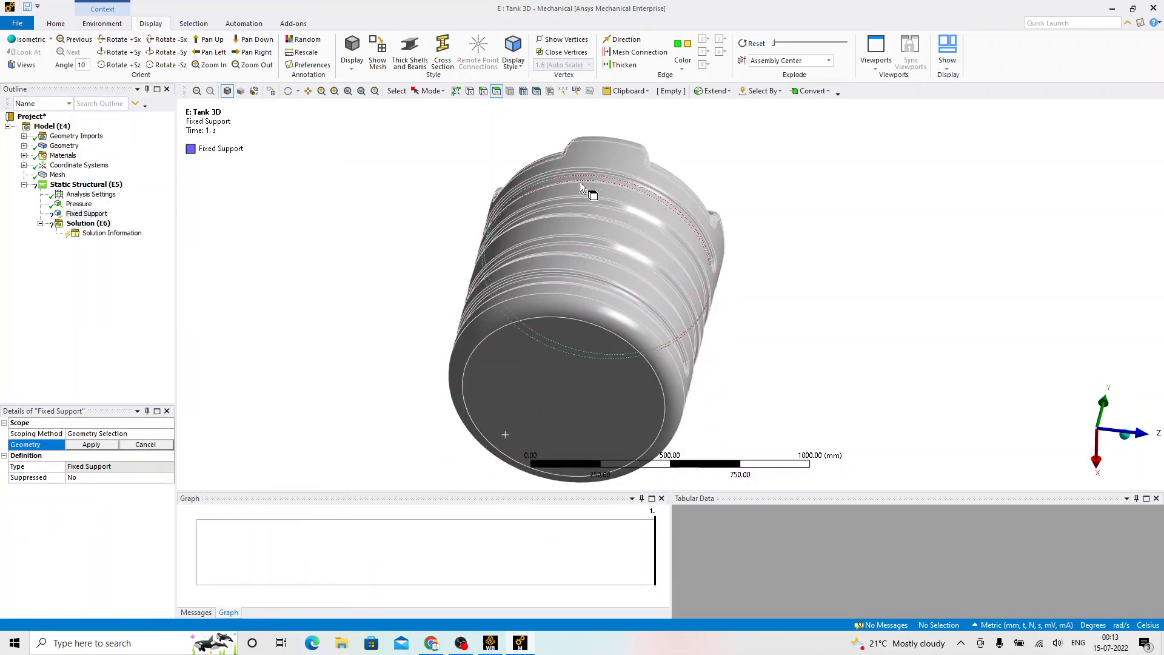
left_click(547, 368)
left_click(112, 444)
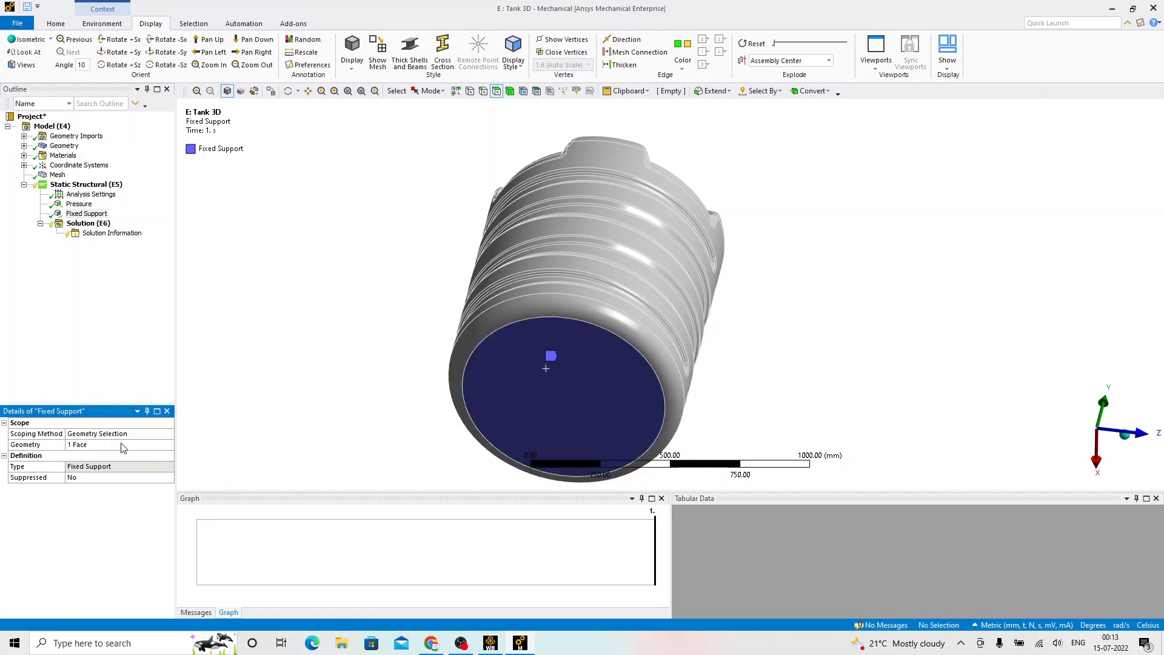
Step: Add Total Deformation and Equivalent (von-Mises) Stress results to the solution
middle_click_drag(592, 187, 684, 319)
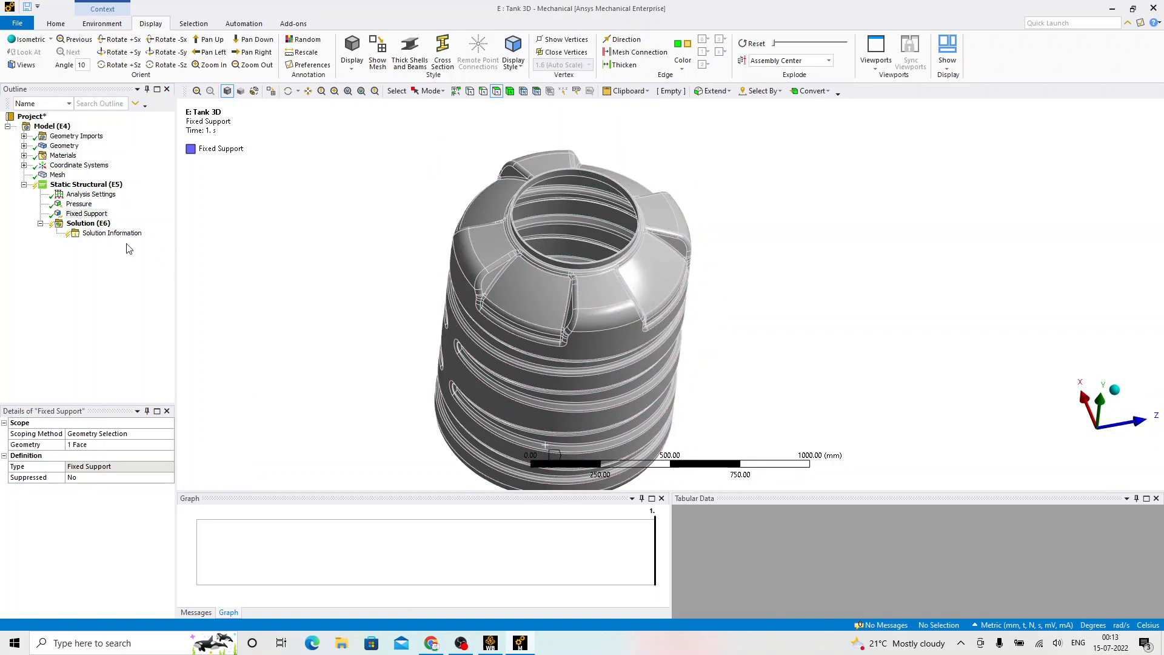
right_click(99, 224)
mouse_move(122, 234)
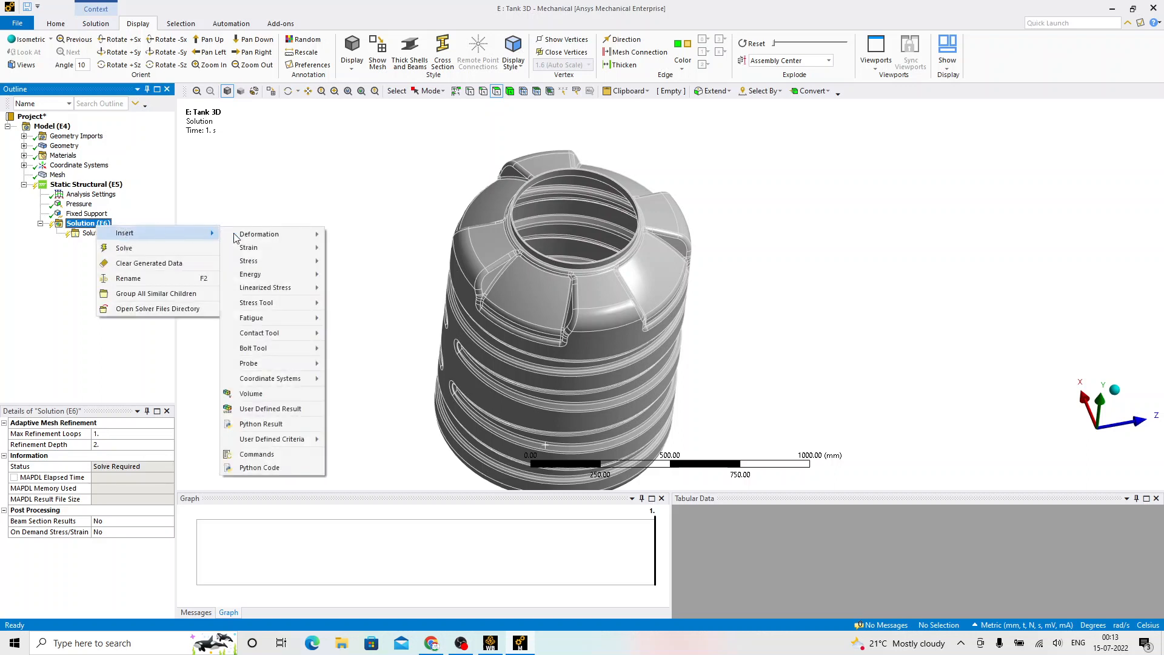
mouse_move(255, 237)
left_click(358, 236)
right_click(86, 225)
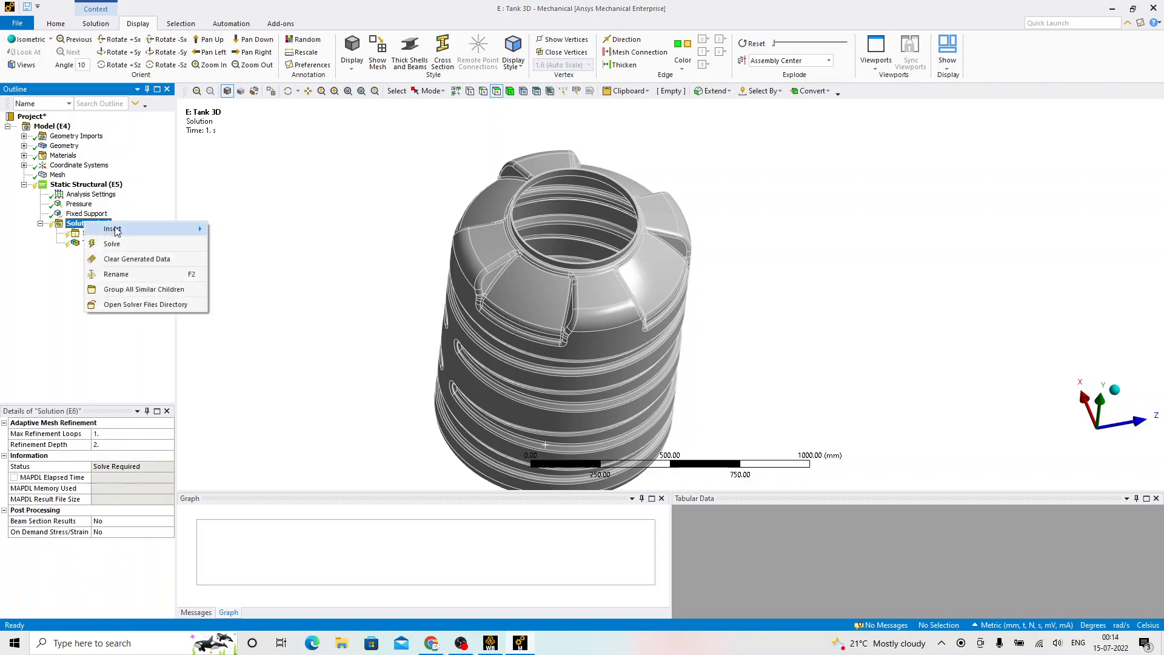
mouse_move(121, 229)
mouse_move(275, 245)
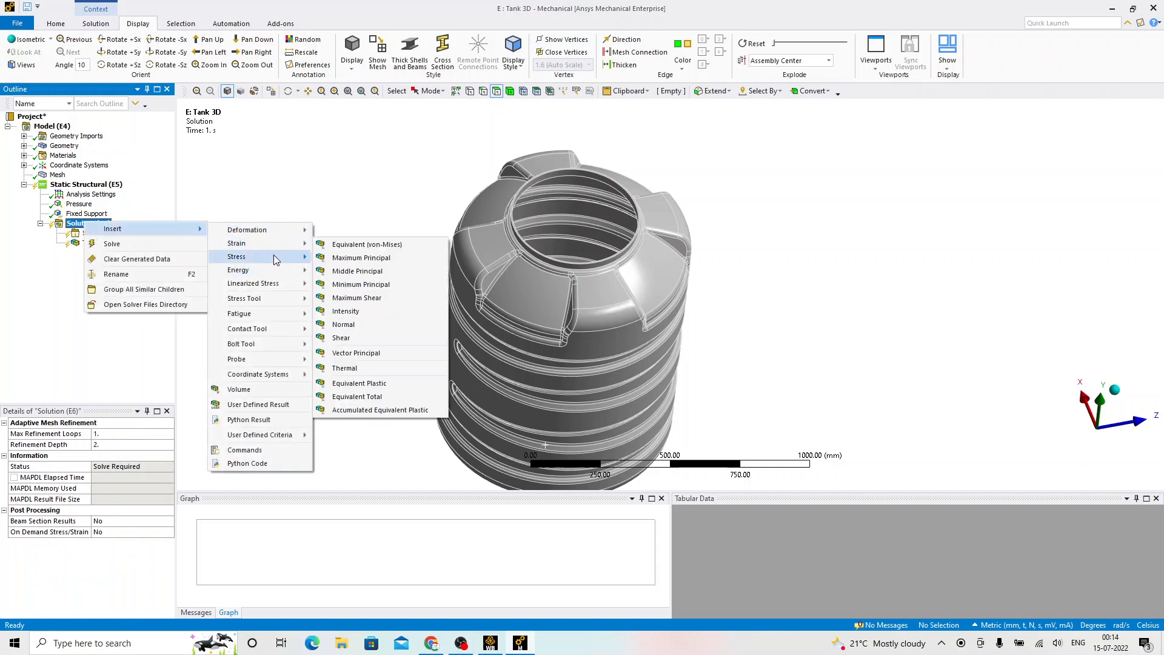
left_click(371, 267)
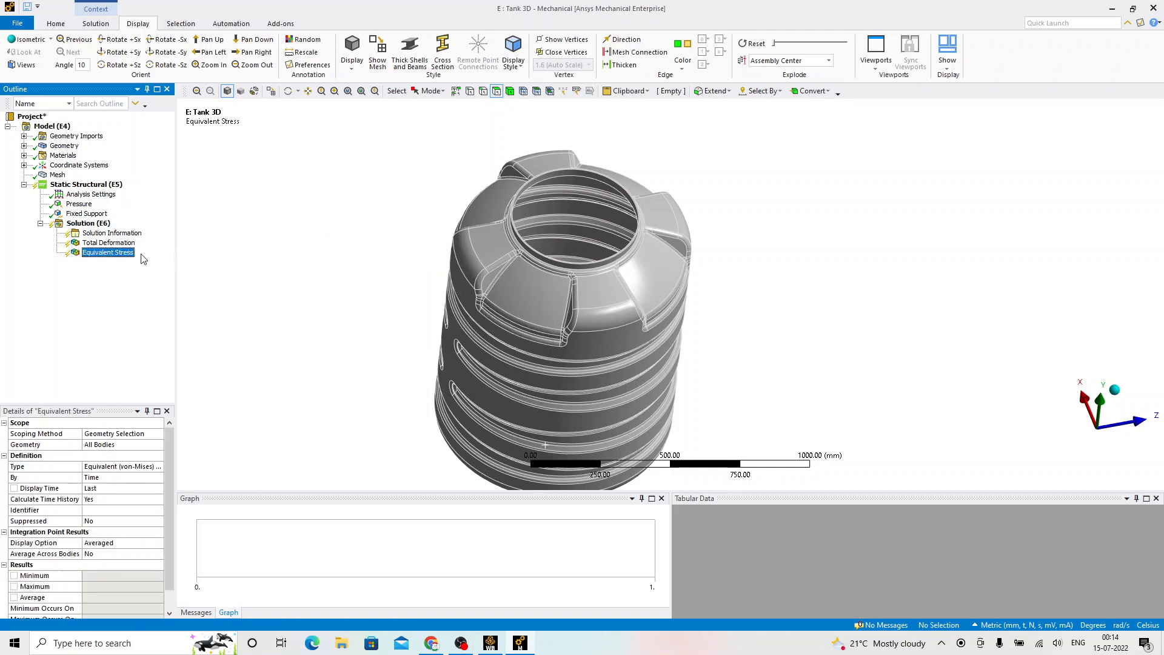
Step: Solve the analysis and display the Total Deformation and Equivalent Stress results
right_click(88, 225)
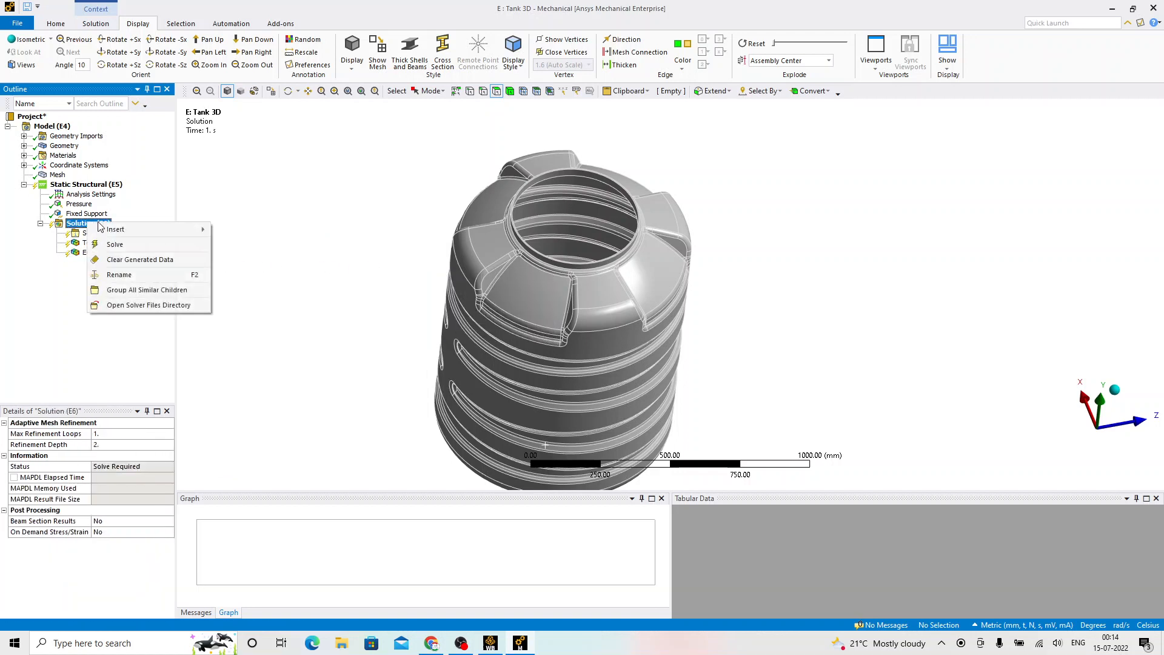
left_click(142, 246)
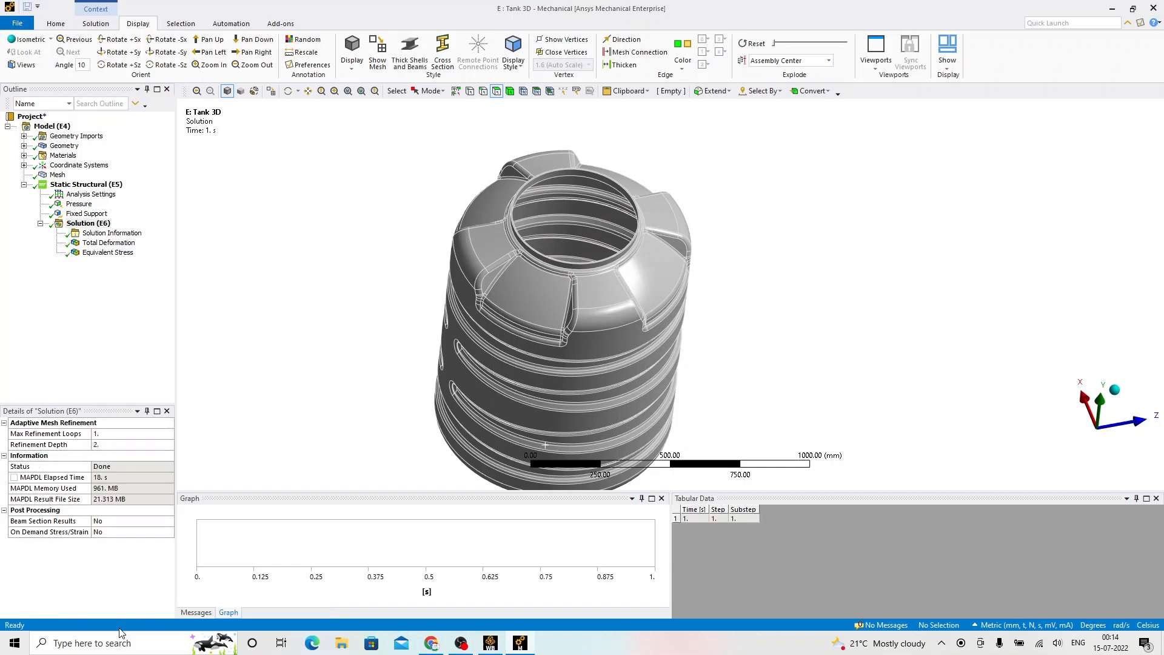
left_click(102, 242)
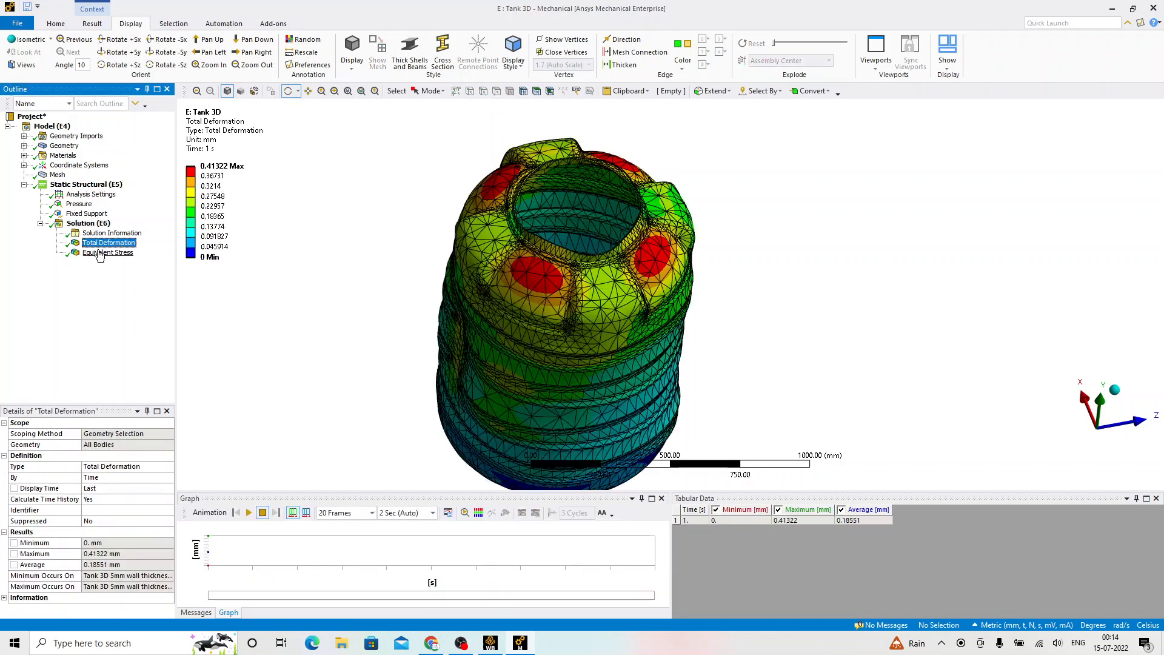
left_click(100, 253)
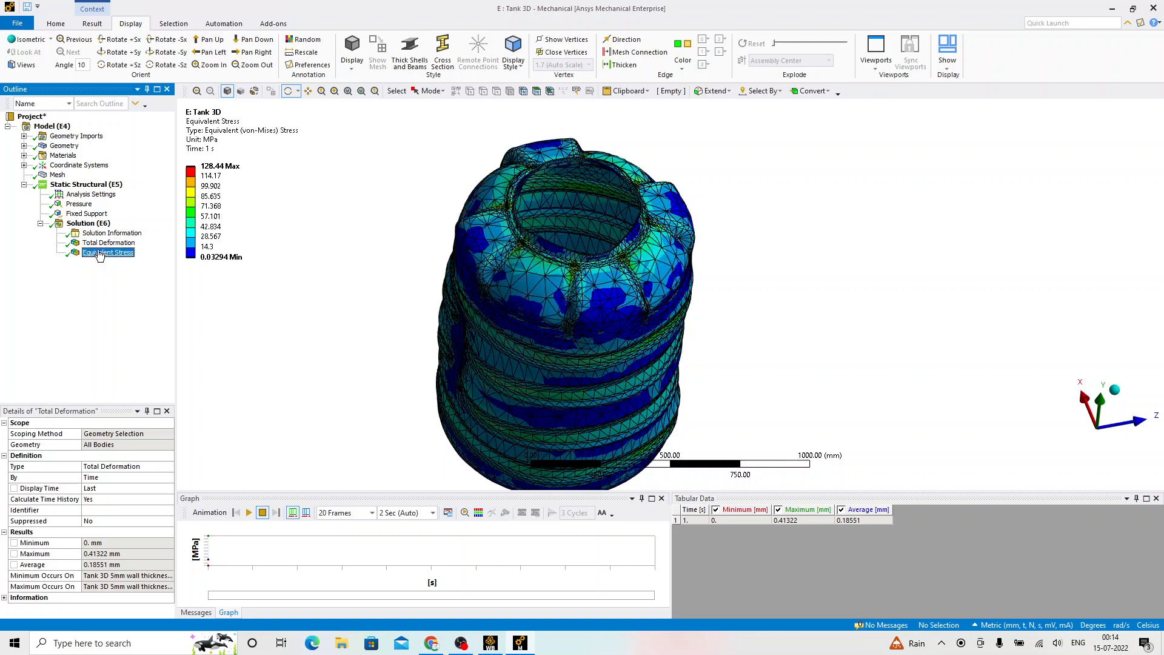
Step: Animate the equivalent stress result and examine the deforming tank from several sides
left_click_drag(389, 279, 460, 285)
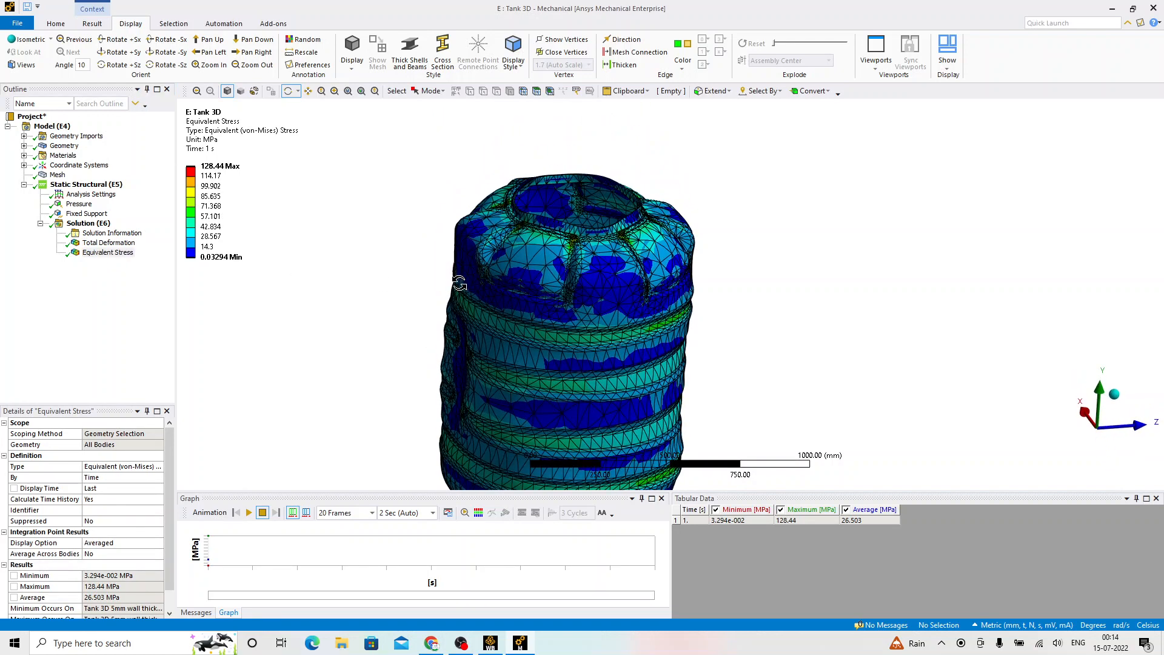
left_click(248, 513)
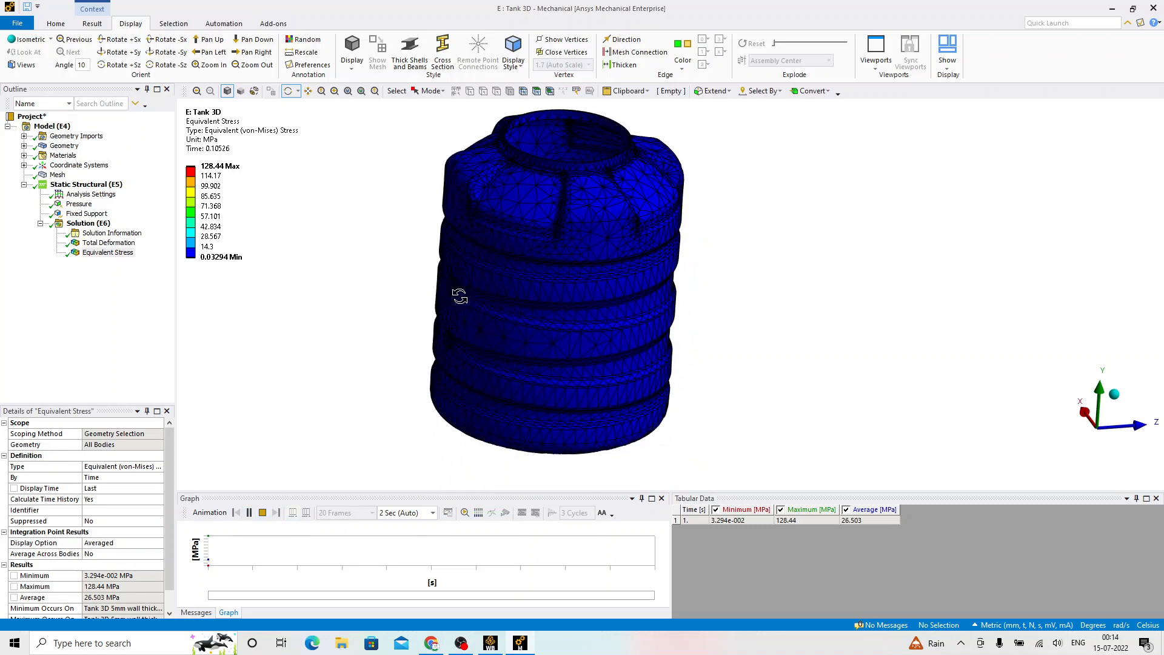
left_click_drag(476, 317, 663, 344)
middle_click_drag(662, 344, 688, 370, "ctrl")
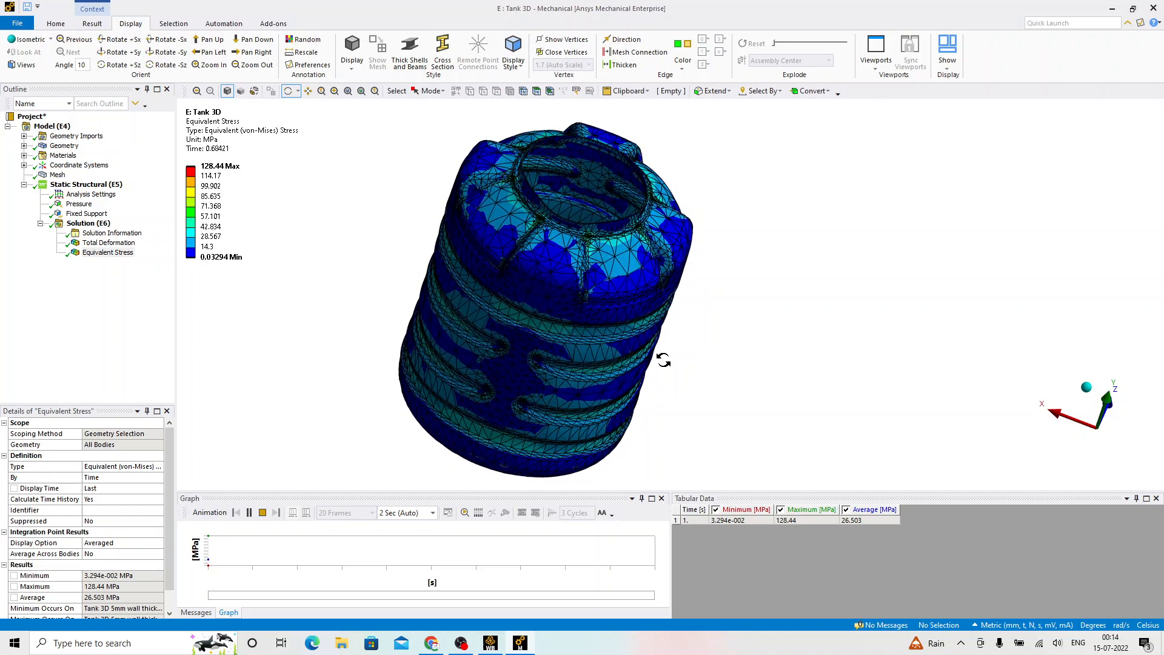
middle_click_drag(667, 358, 530, 333)
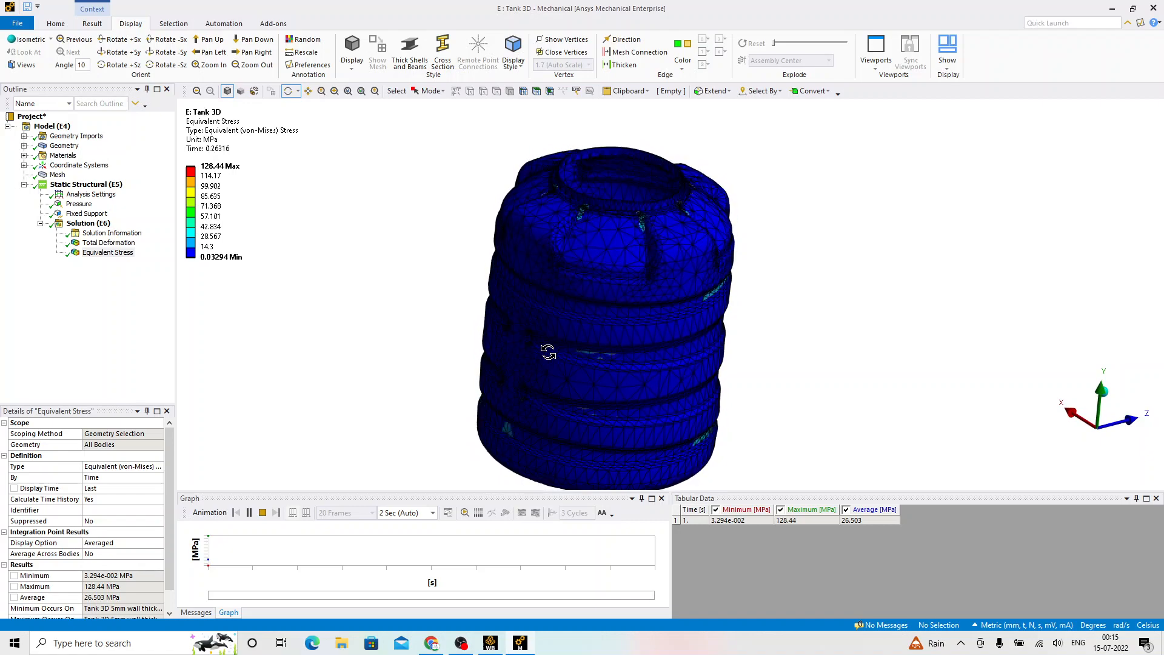
Step: Set the result's deformation scale to 1.0 (True Scale), replay the stress animation and stop it
left_click(92, 23)
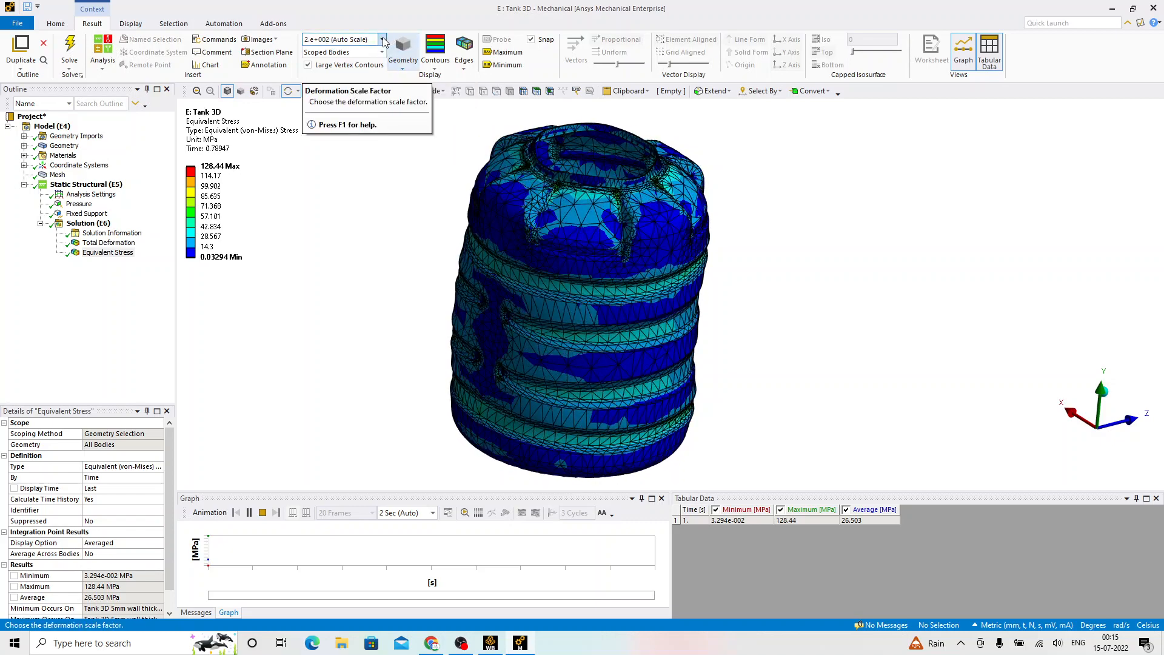
left_click(331, 39)
left_click(327, 58)
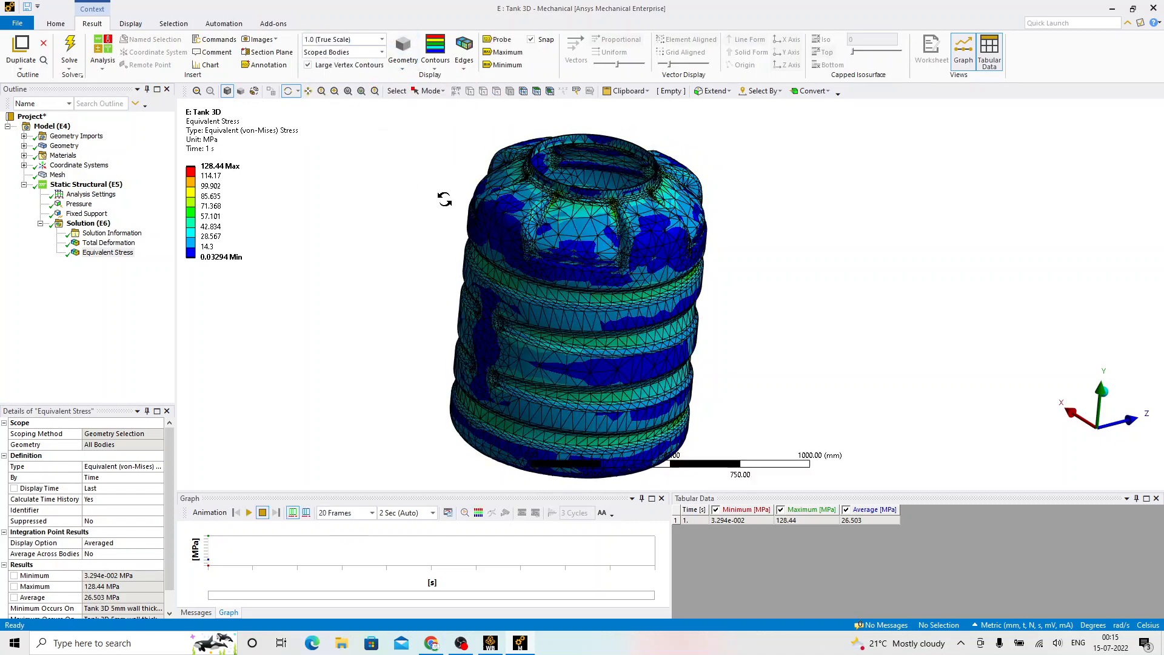
left_click_drag(447, 195, 569, 209)
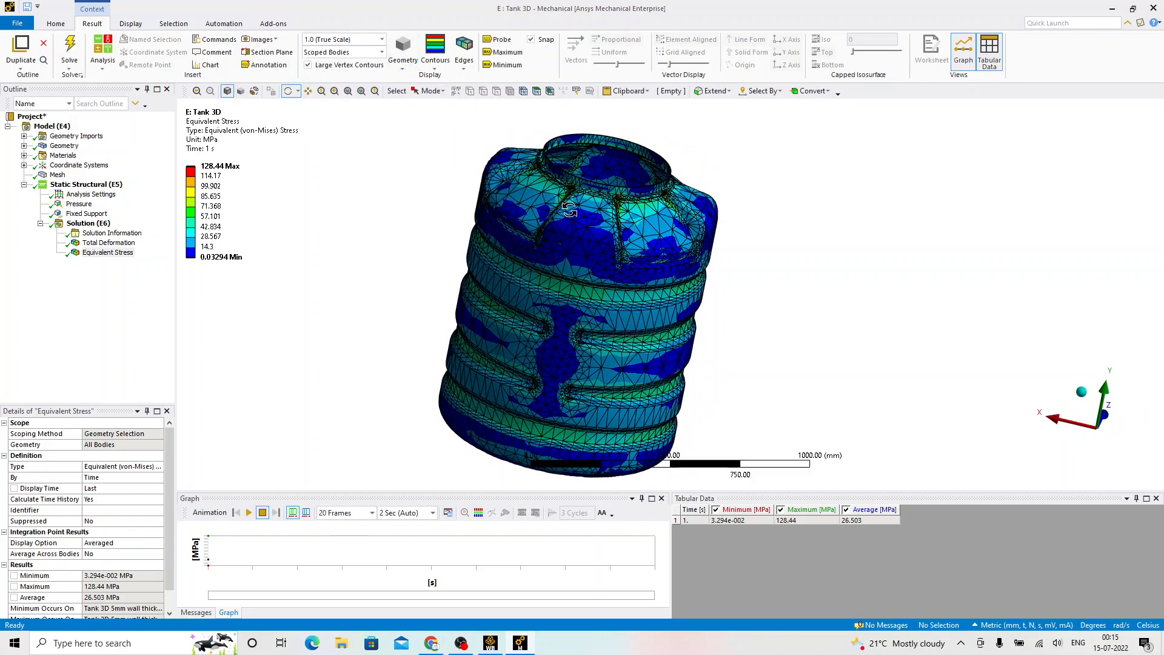
left_click(249, 513)
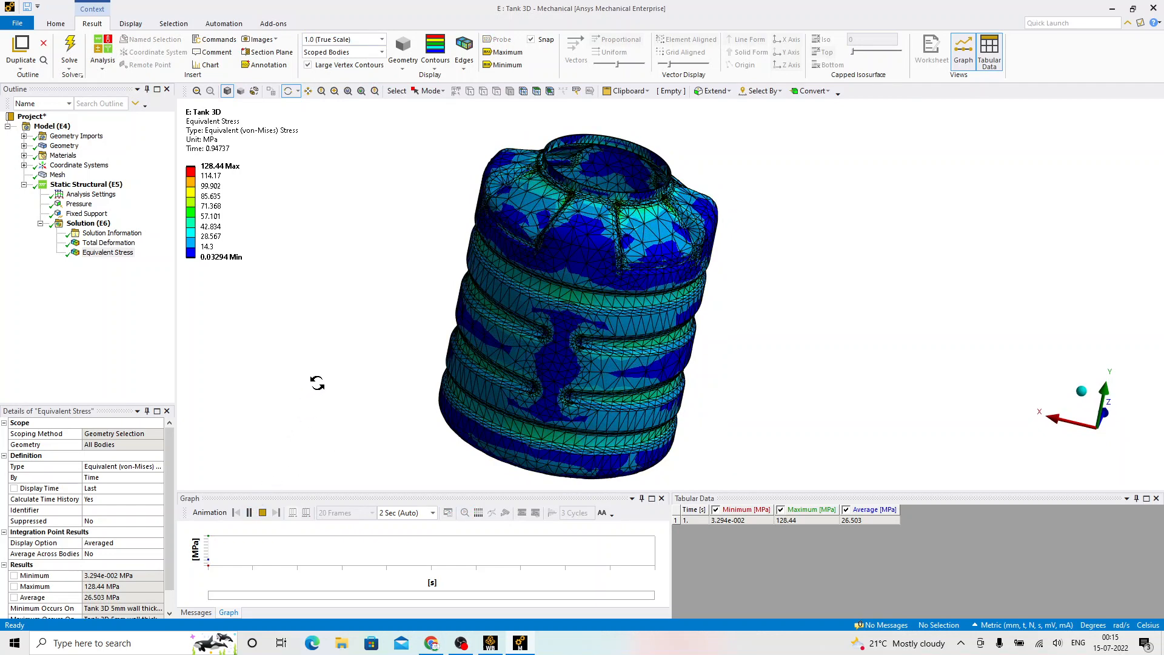
left_click(262, 511)
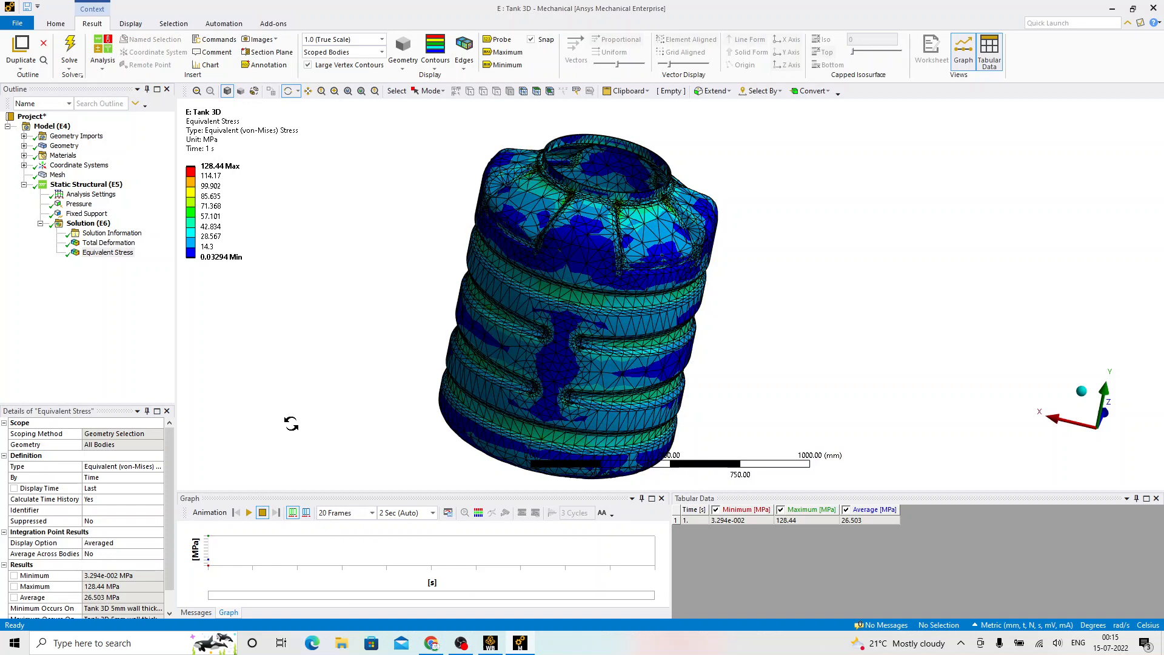
Step: Switch to Workbench and add a Static Structural system beside Tank 3D, named "Tank 3D Shell elements"
key("alt+Tab")
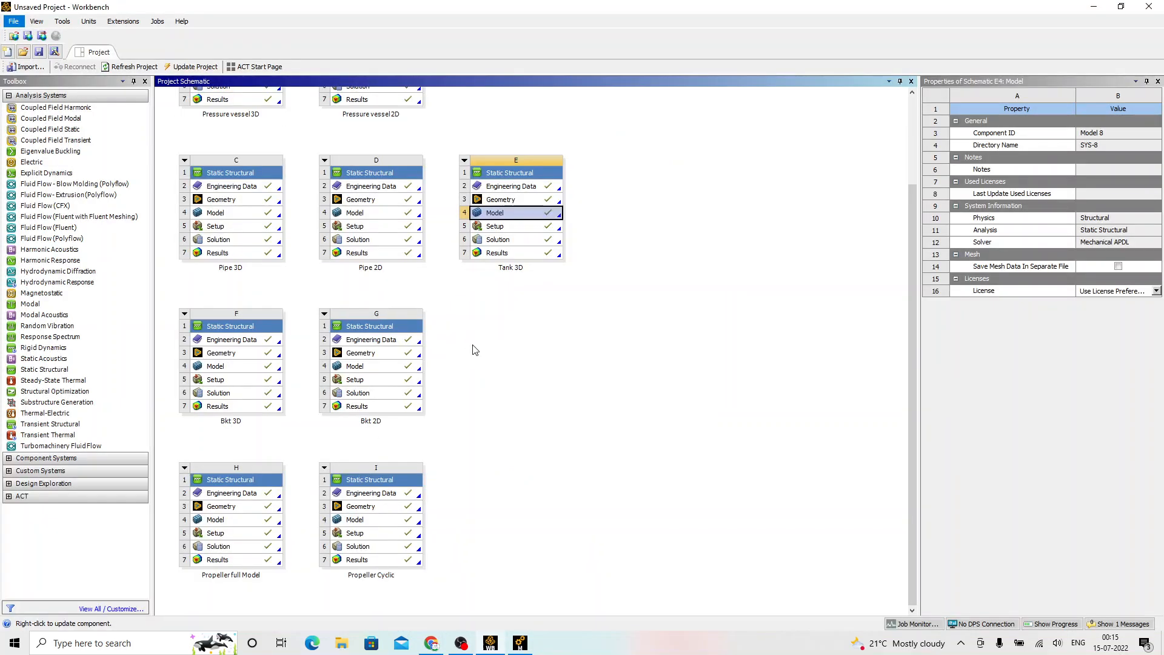
left_click(473, 349)
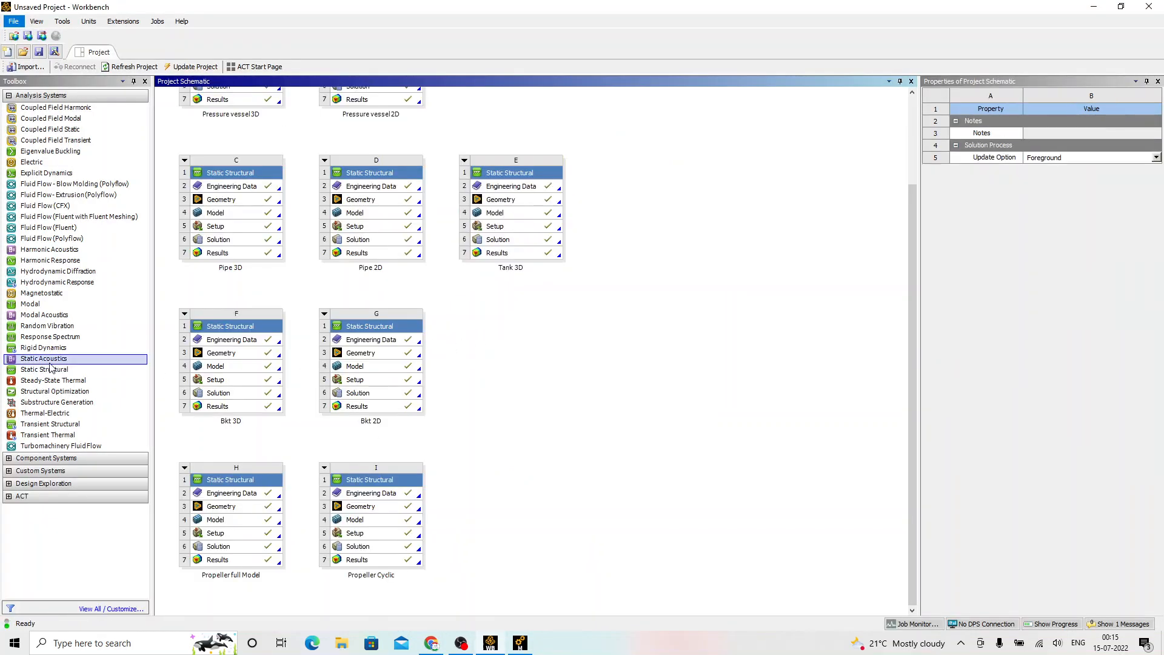
left_click_drag(44, 374, 631, 206)
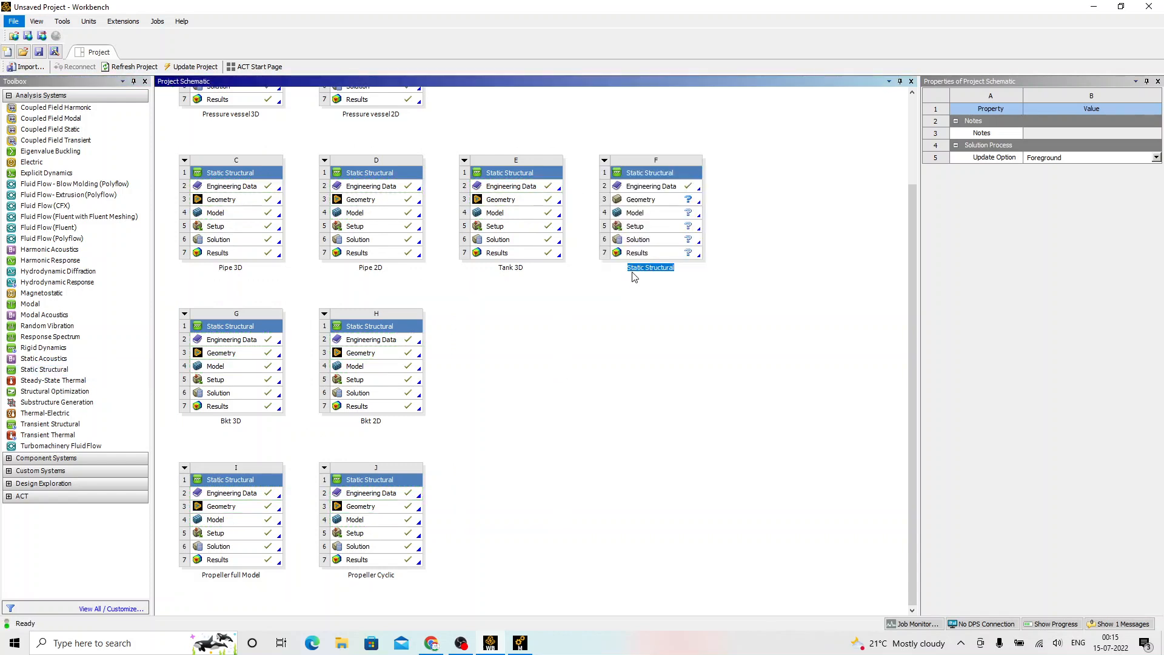
right_click(636, 175)
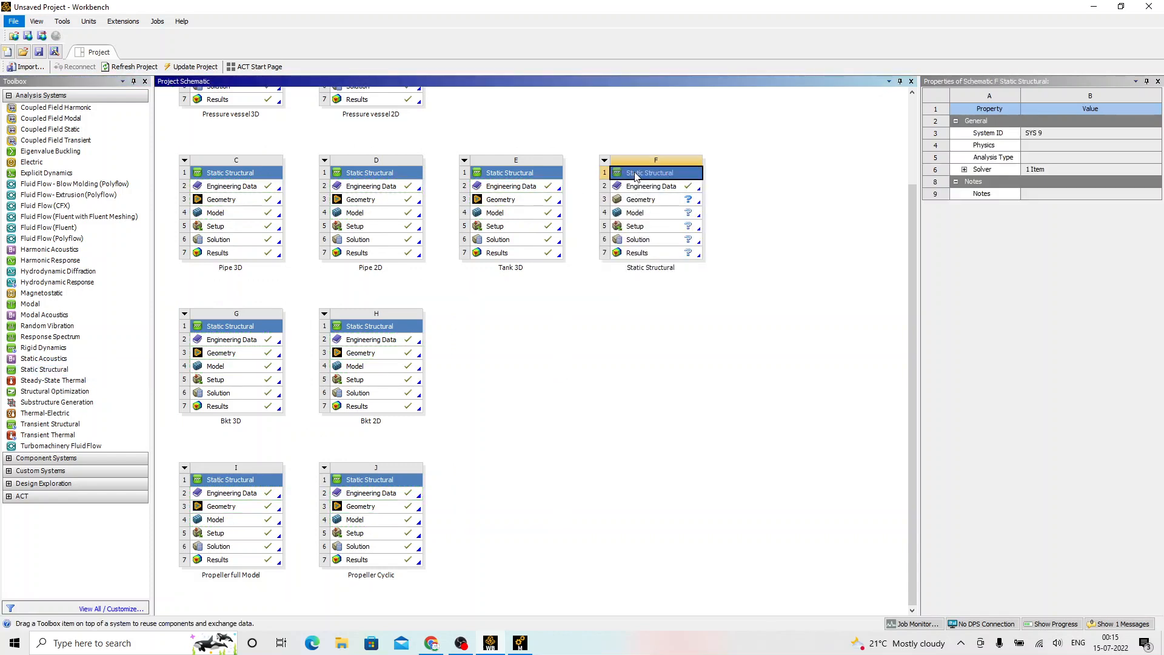
left_click(667, 280)
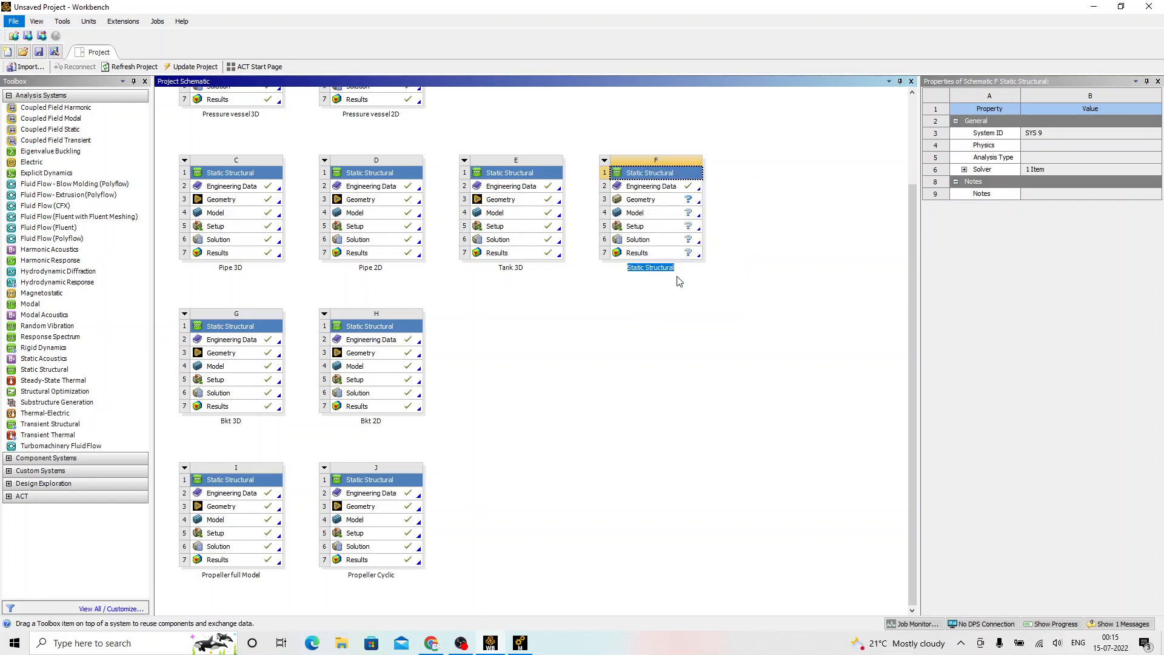
type("Tank 3D Shell elements")
key("Return")
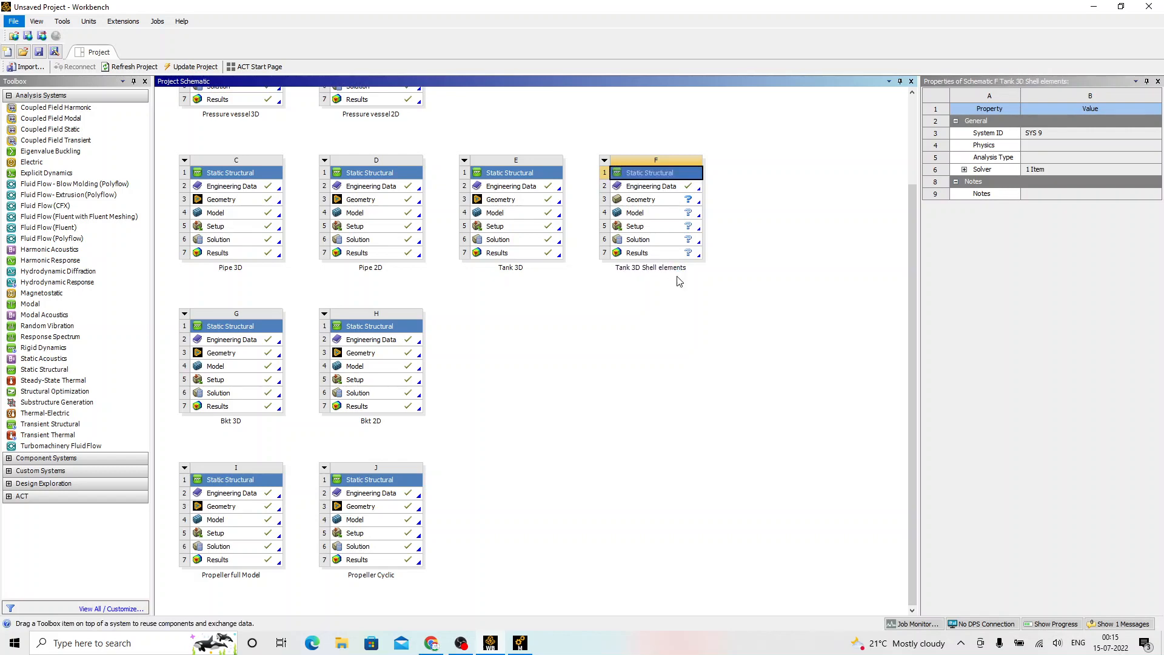
left_click(677, 305)
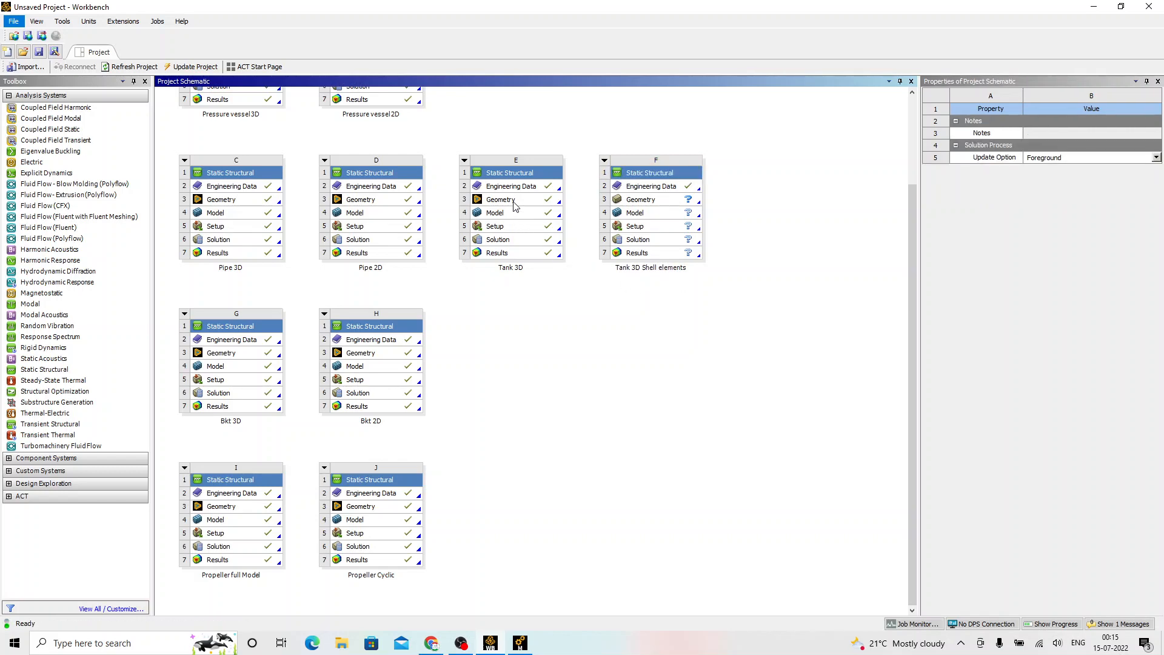
Step: Bring the Tank 3D geometry into the Tank 3D Shell elements system by sharing it, and delete the link between the two geometry cells
left_click_drag(515, 201, 682, 206)
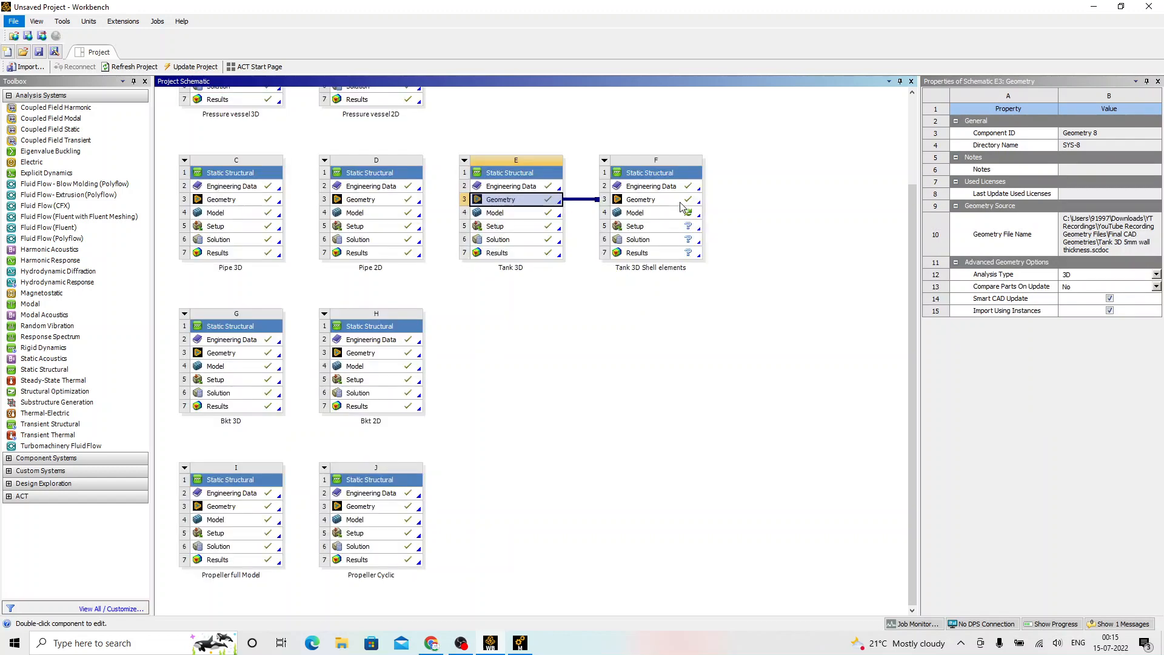
left_click(744, 217)
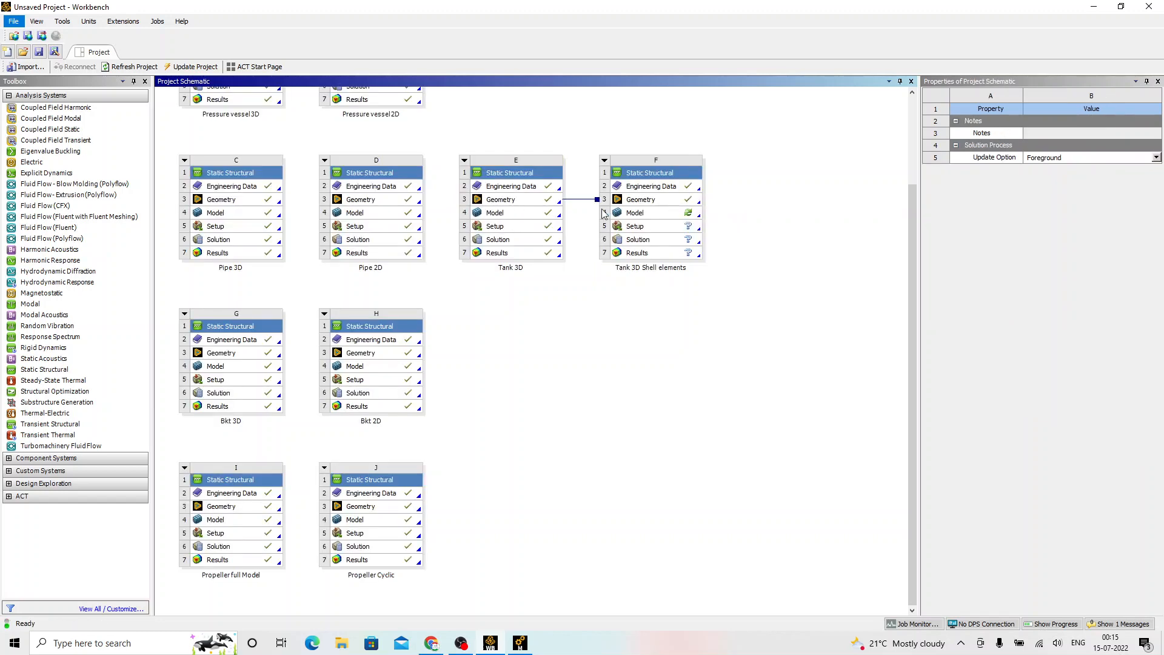
left_click(584, 200)
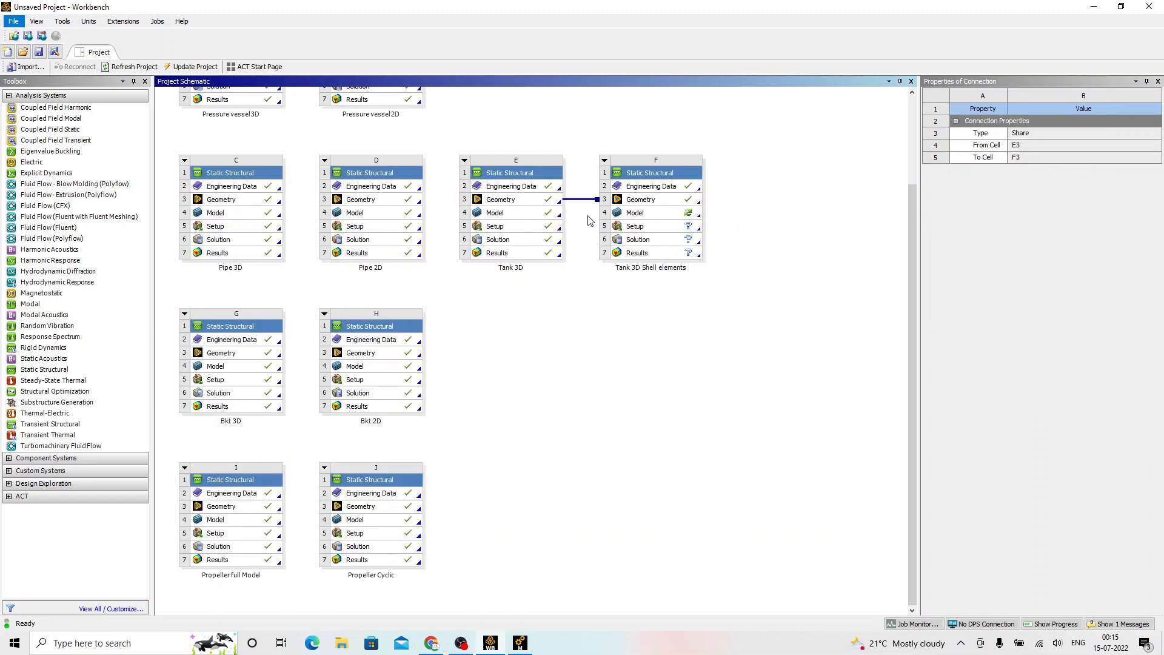
key("Delete")
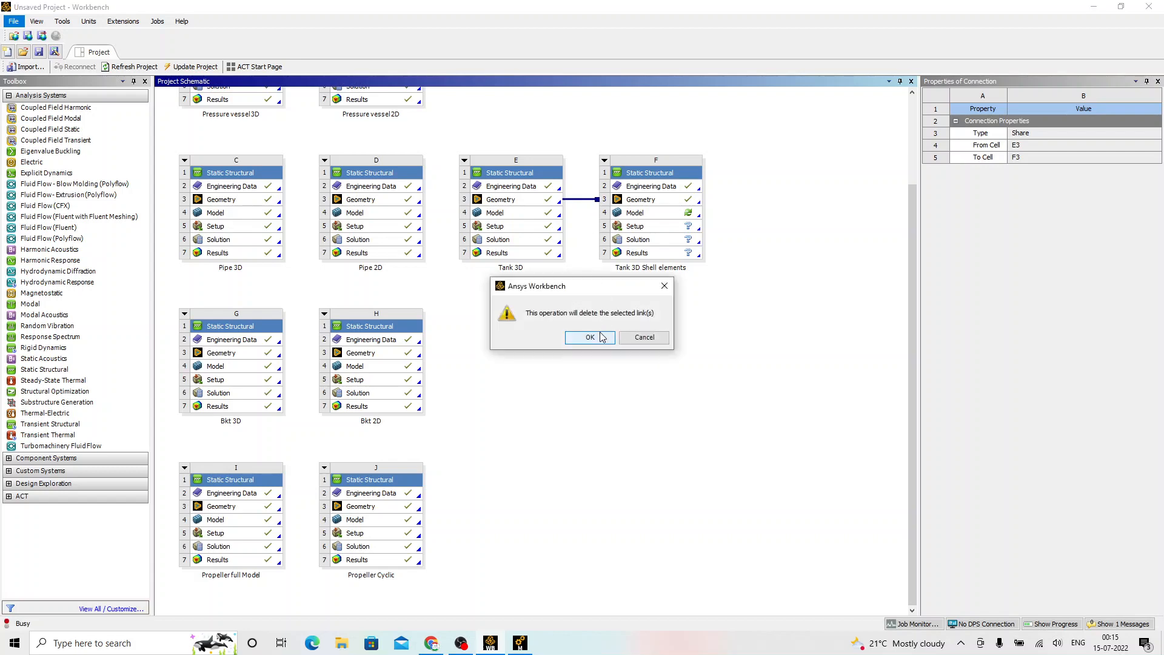
left_click(601, 341)
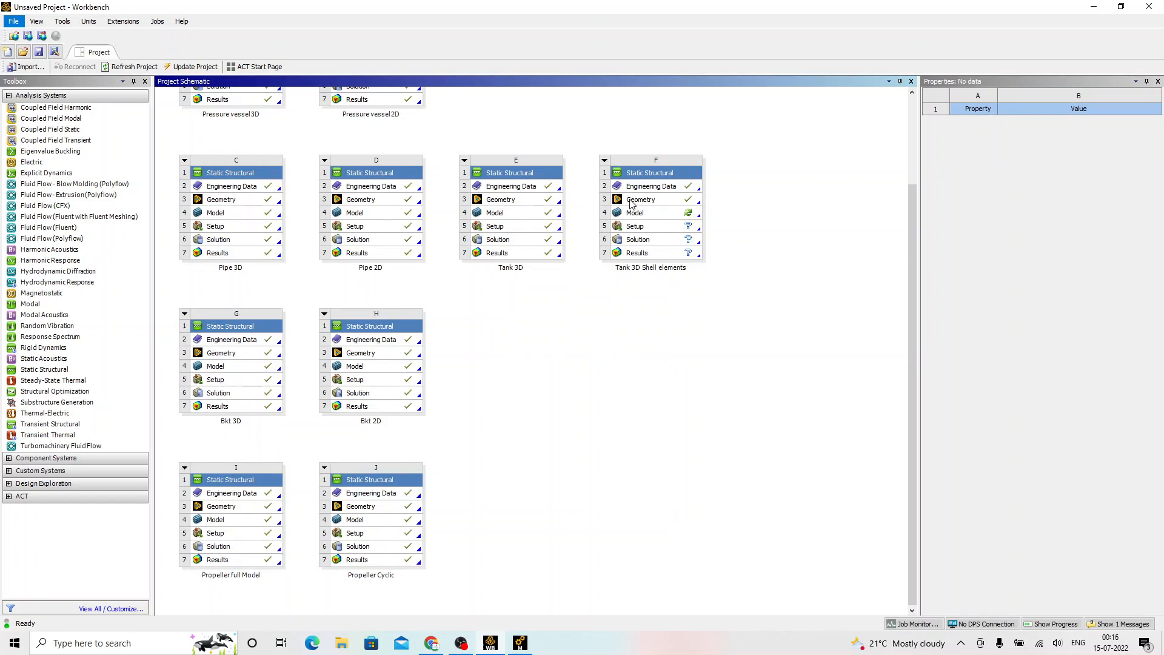
Step: Open the geometry of the Tank 3D Shell elements system for editing in SpaceClaim
left_click(520, 643)
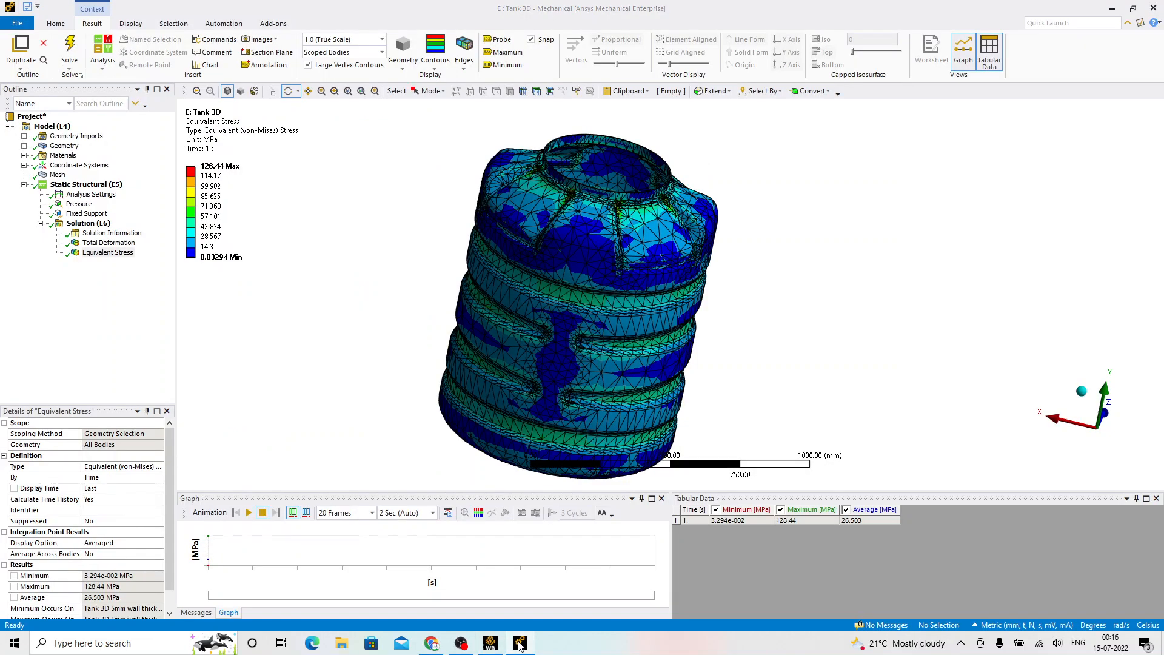
left_click(521, 643)
double_click(651, 201)
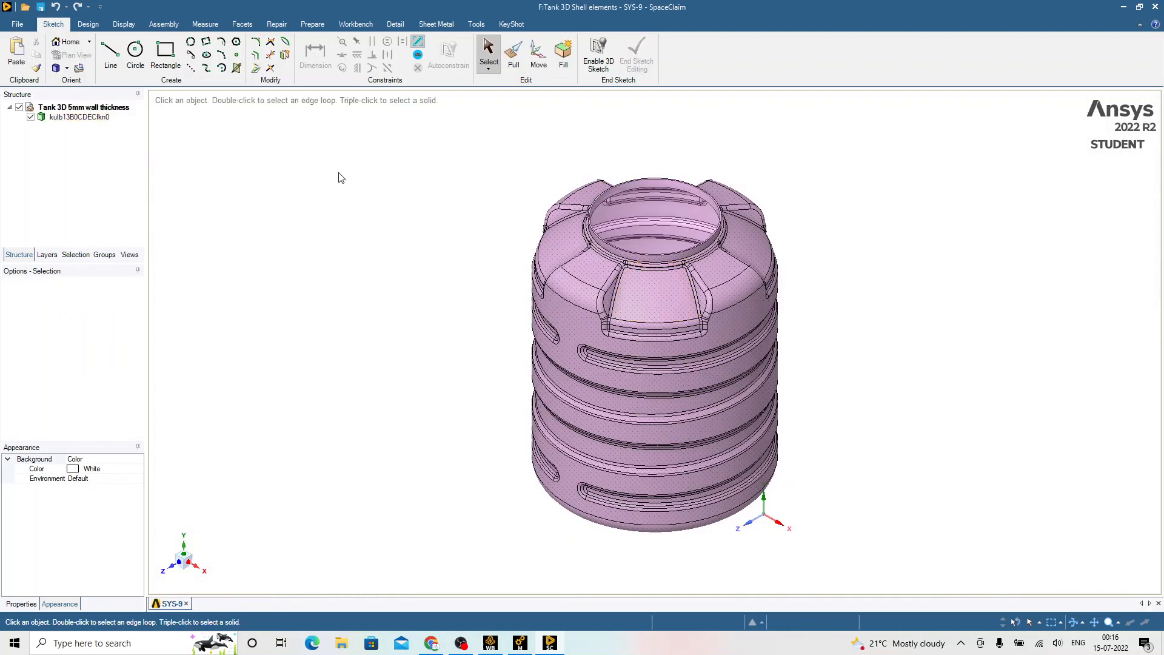
middle_click_drag(411, 185, 368, 247)
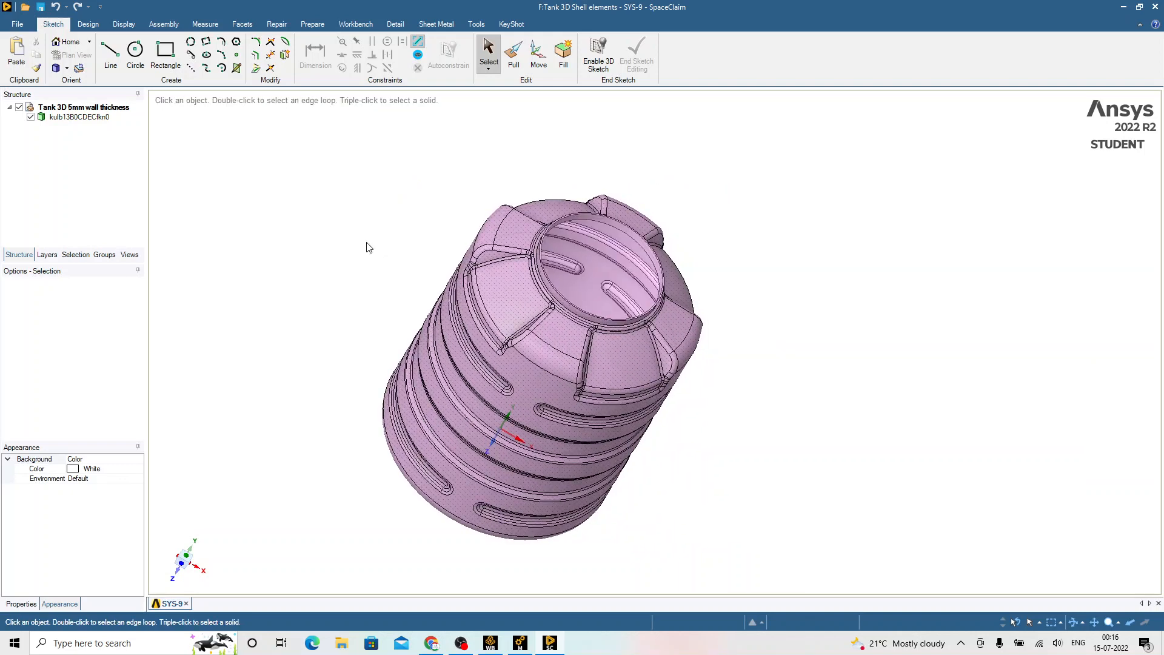
Step: Create a midsurface of the tank body with the Midsurface tool, using a selected pair of offset wall faces
left_click(311, 24)
left_click(101, 59)
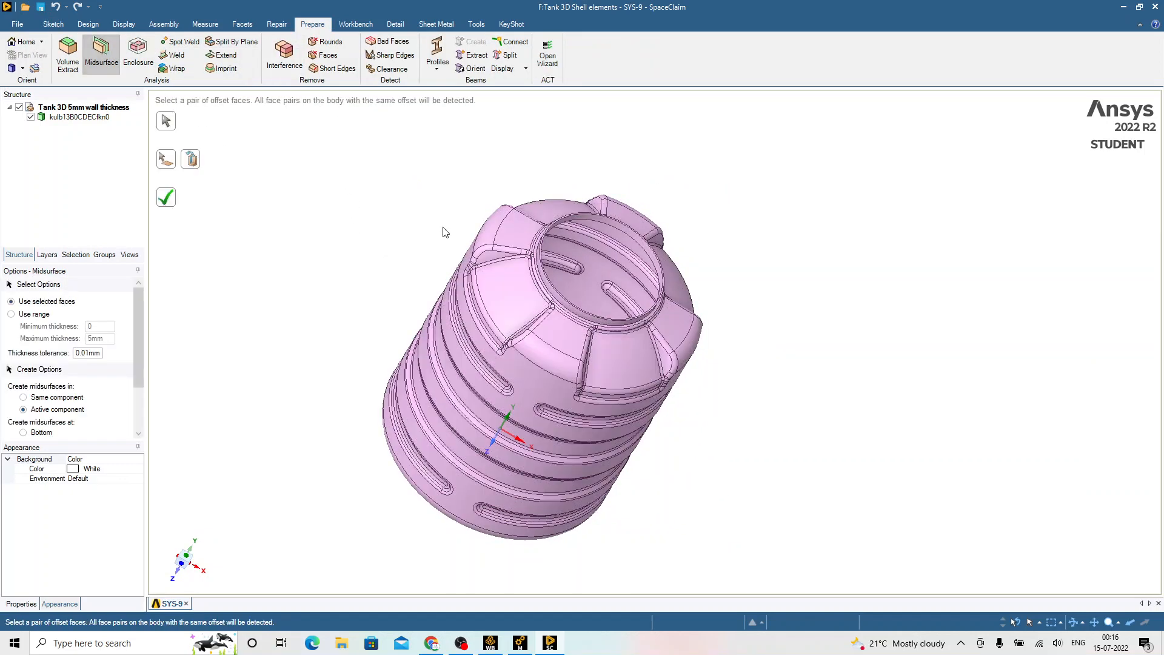
left_click(551, 292)
left_click(559, 295)
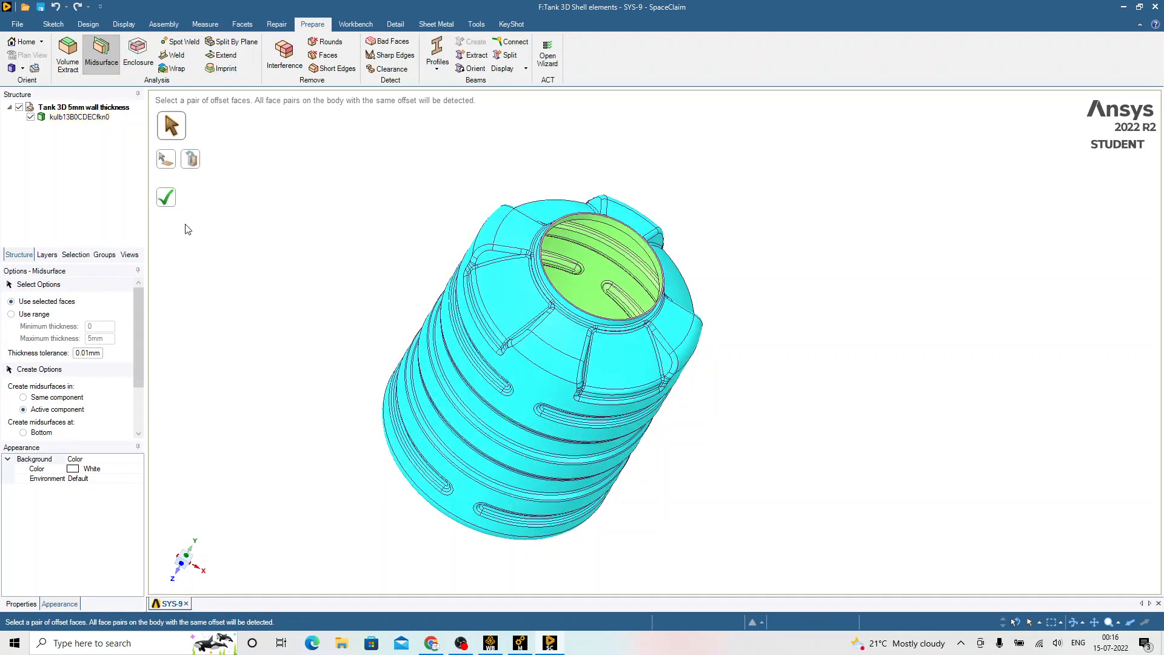
left_click(166, 197)
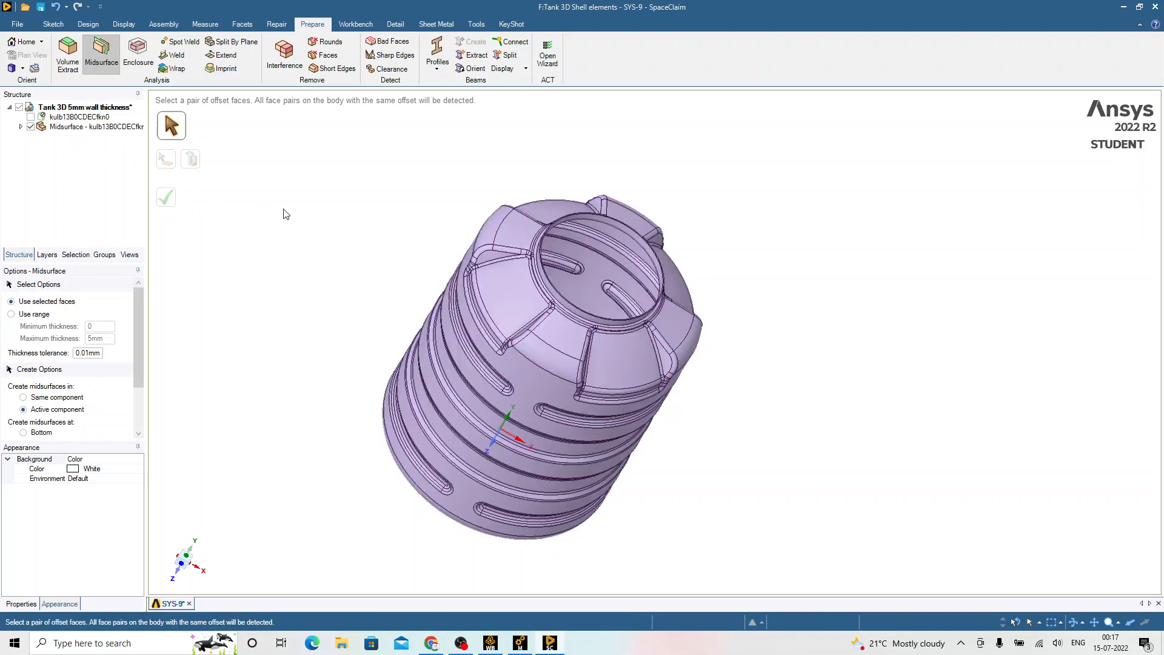
Step: Examine the midsurface around the tank opening, showing the original solid for comparison and hiding it again, and leave the Midsurface tool
middle_click_drag(445, 242, 660, 220)
scroll(660, 220, "down", 5)
scroll(661, 224, "up", 10)
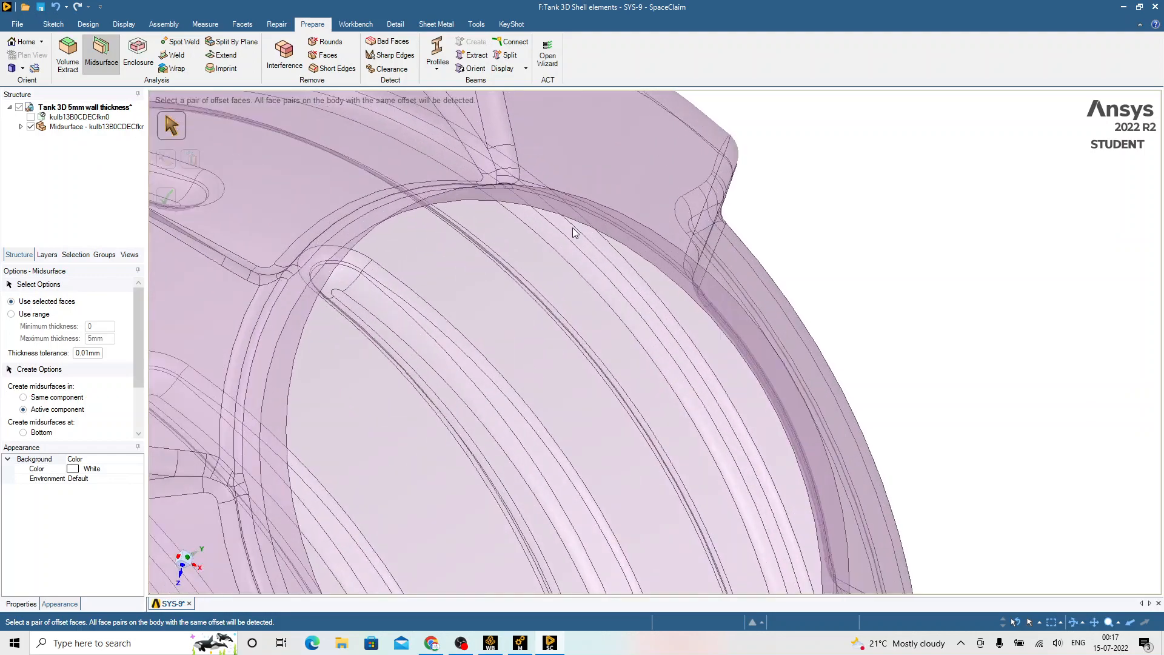
left_click(79, 117)
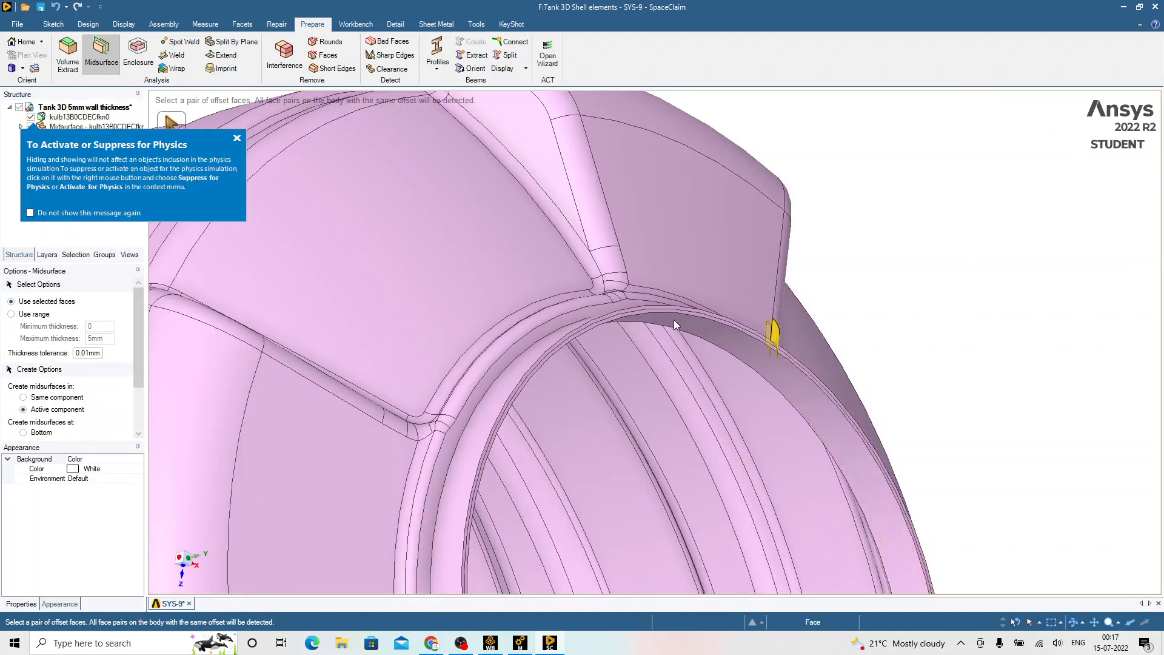
scroll(670, 313, "up", 5)
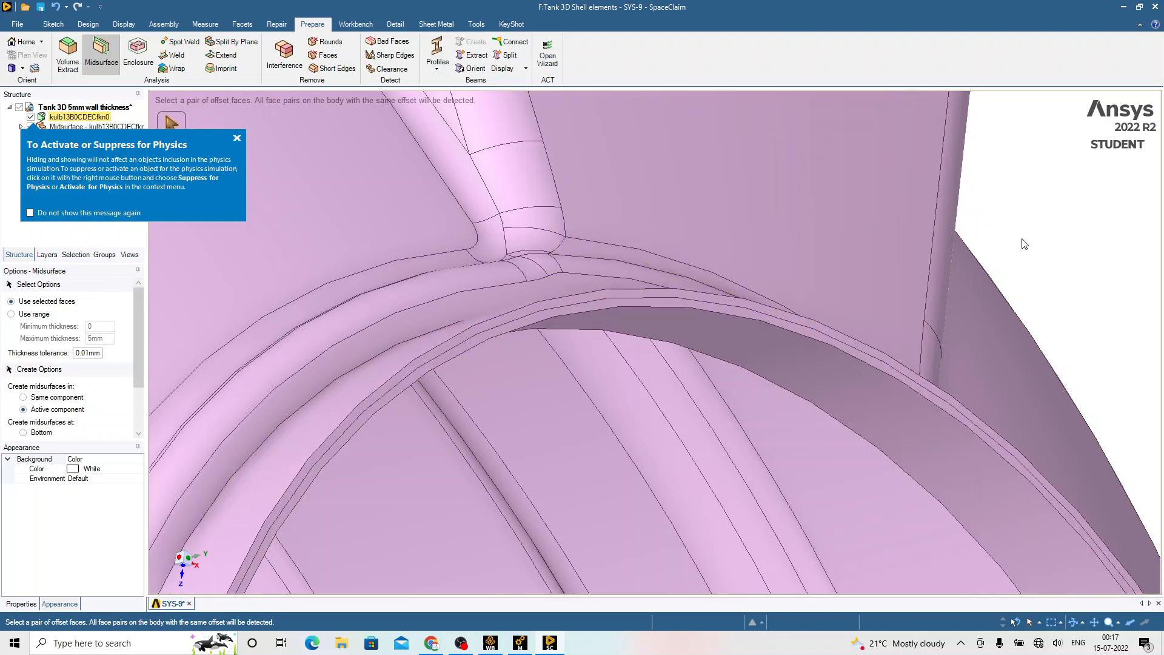
scroll(910, 267, "down", 3)
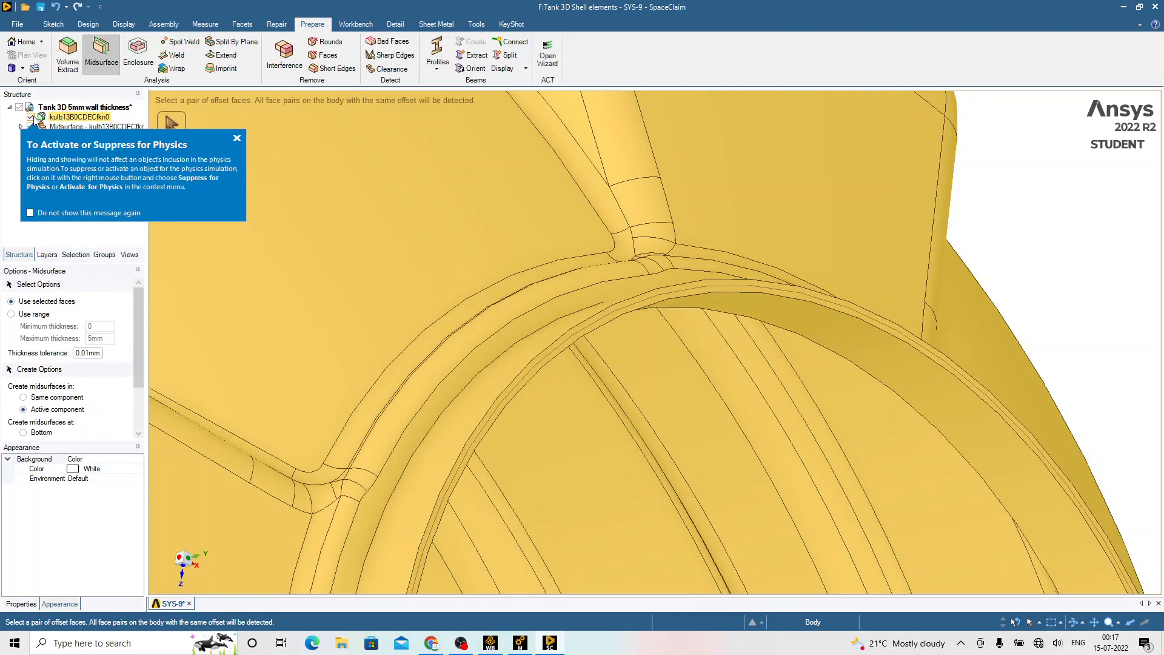
left_click(76, 118)
left_click(236, 138)
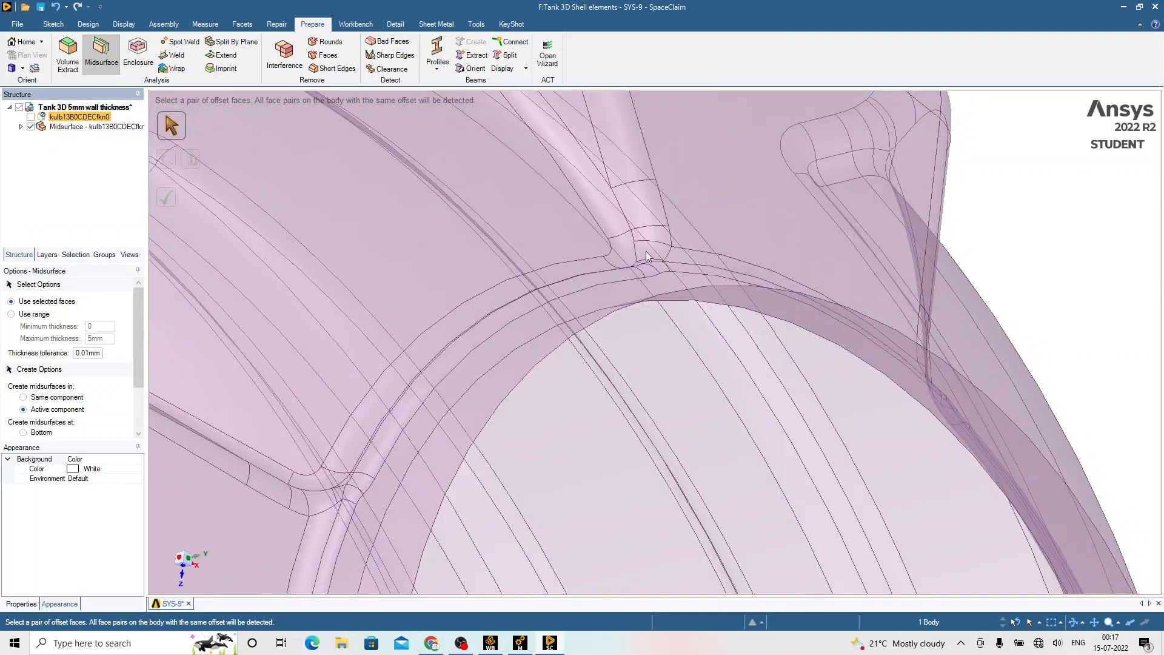
scroll(649, 251, "down", 5)
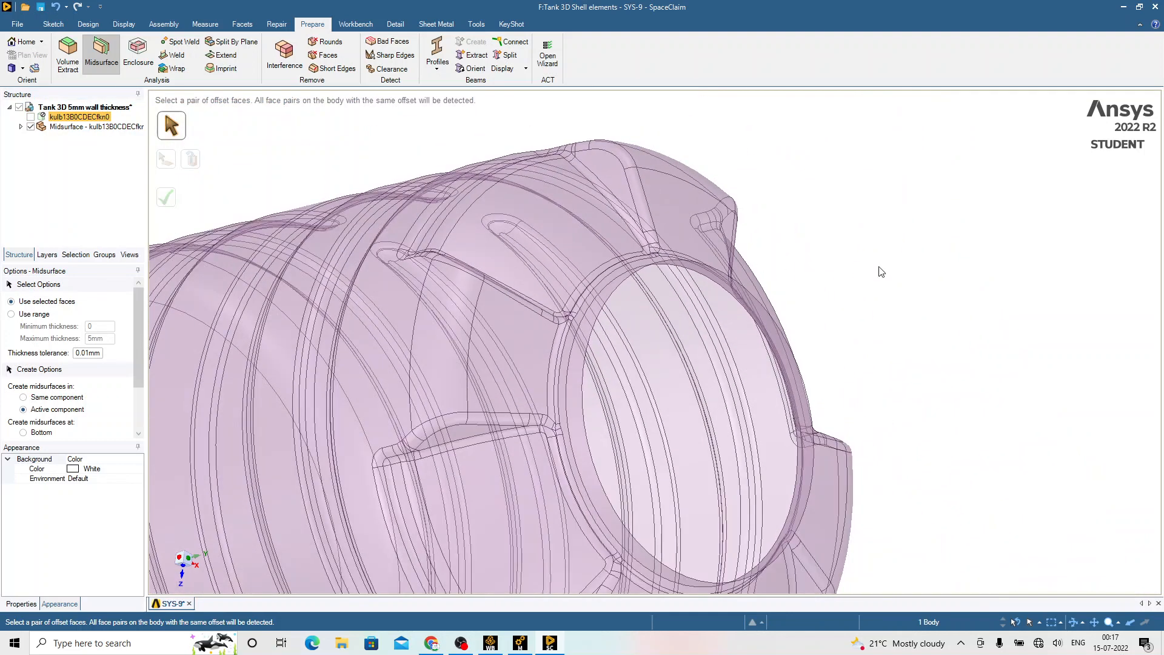
left_click(880, 271)
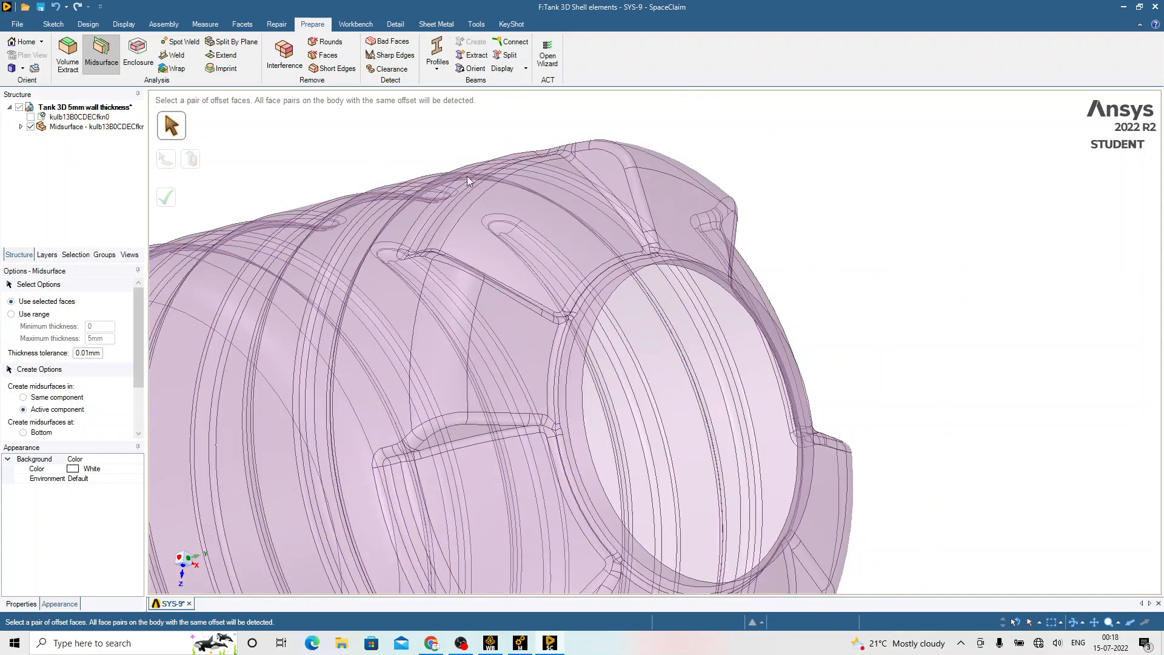
scroll(467, 176, "down", 2)
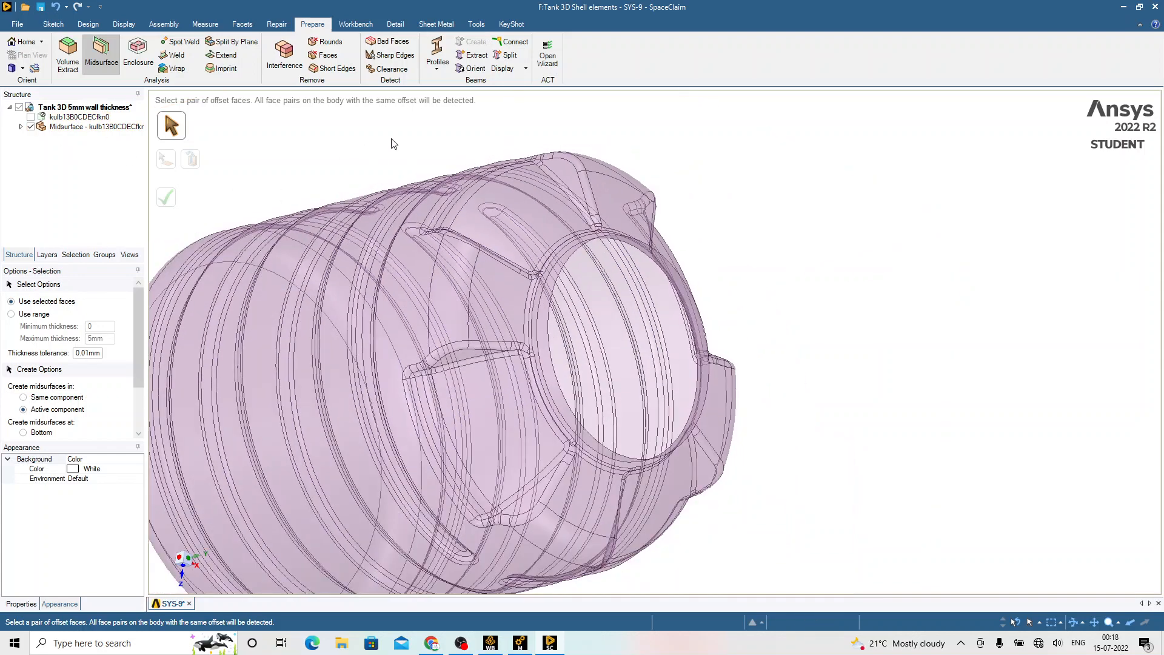
key("Escape")
scroll(828, 294, "down", 2)
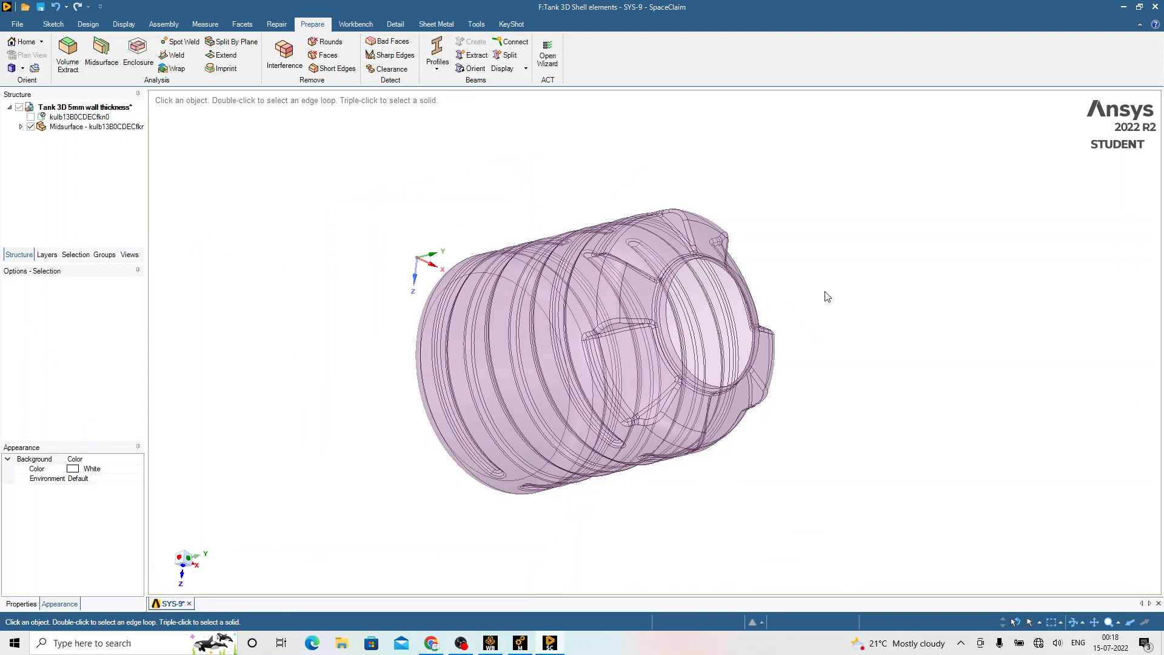
scroll(658, 297, "up", 2)
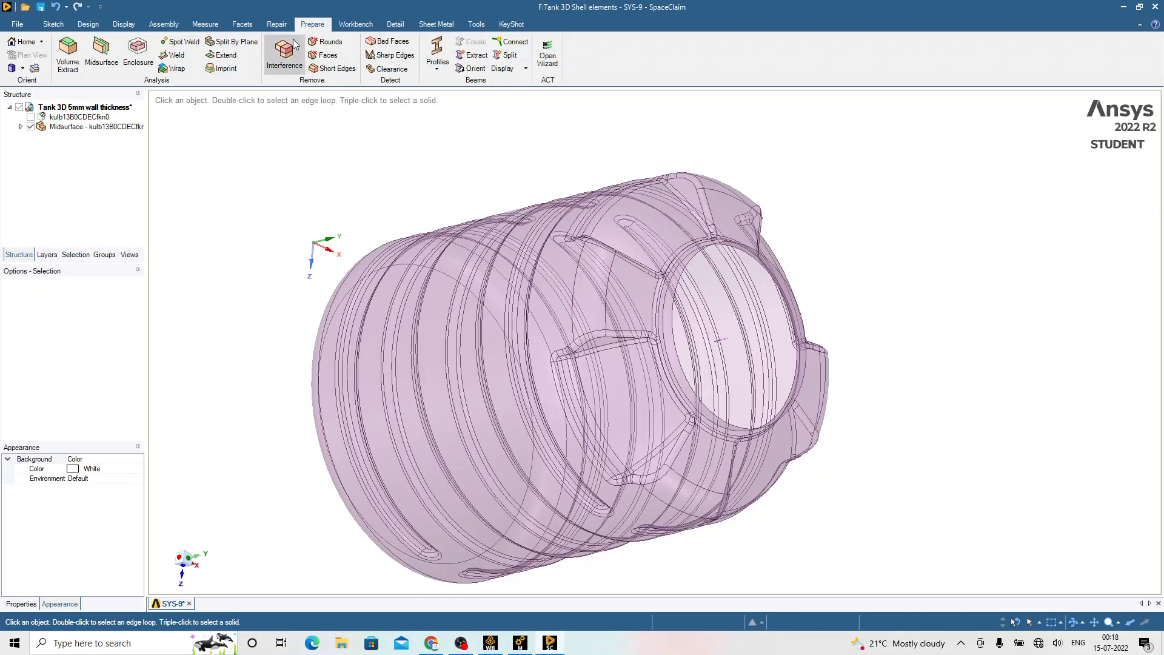
Step: Check the midsurface for stitchable edges, gaps and missing faces, and examine the flagged opening
left_click(280, 25)
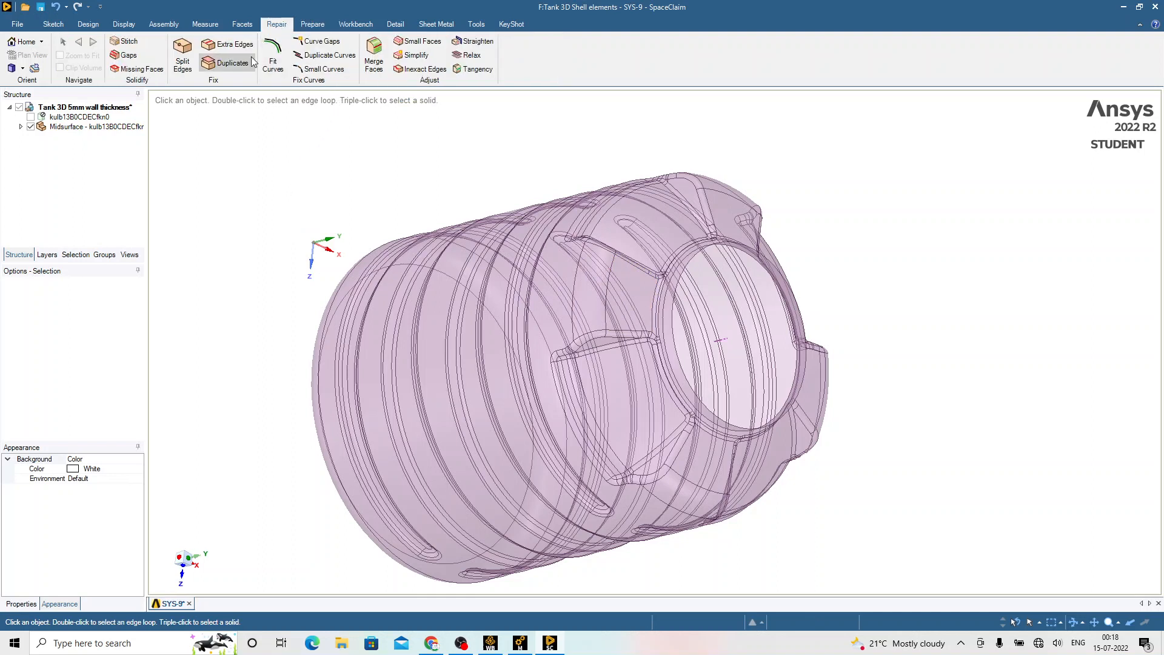
left_click(126, 43)
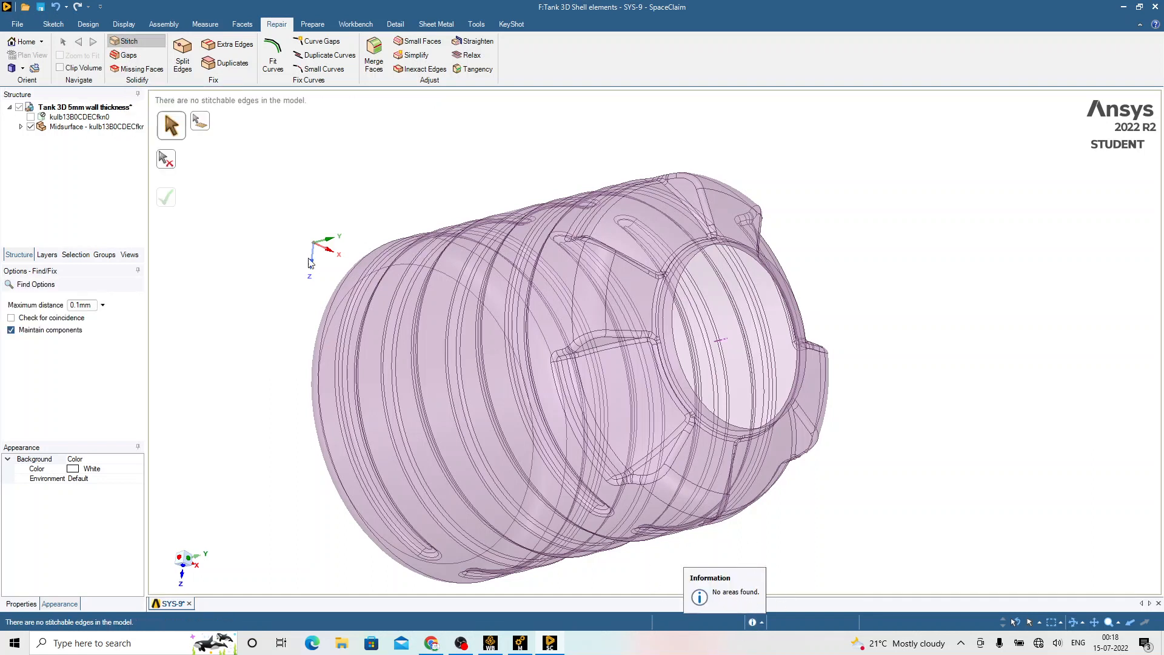
left_click(132, 57)
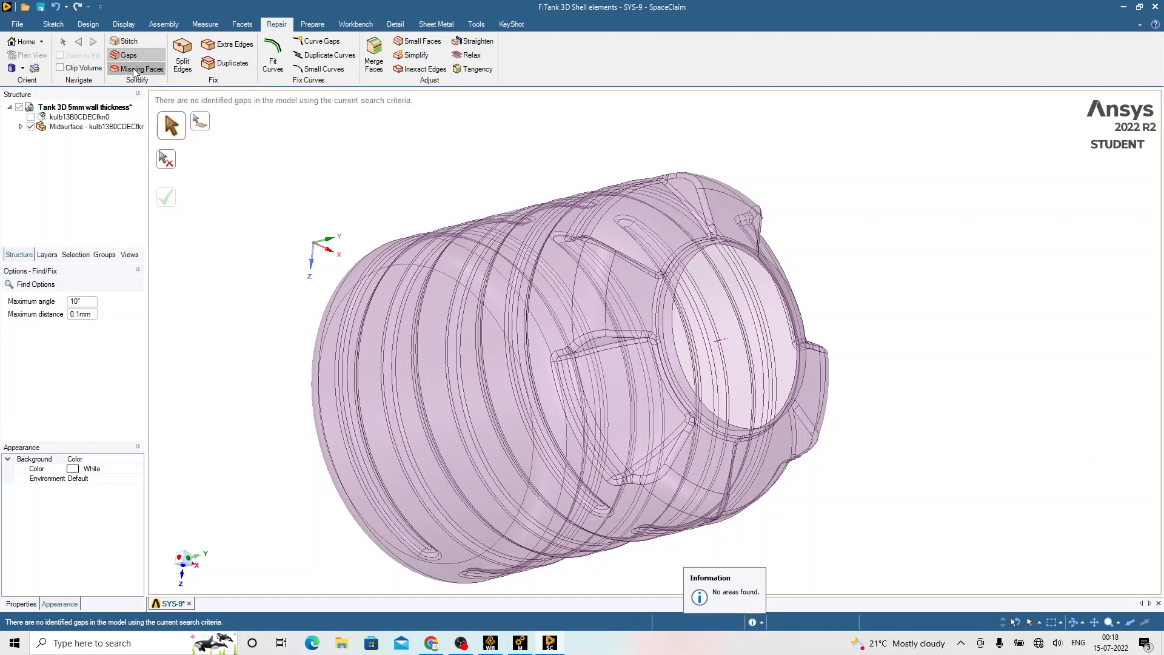
left_click(134, 70)
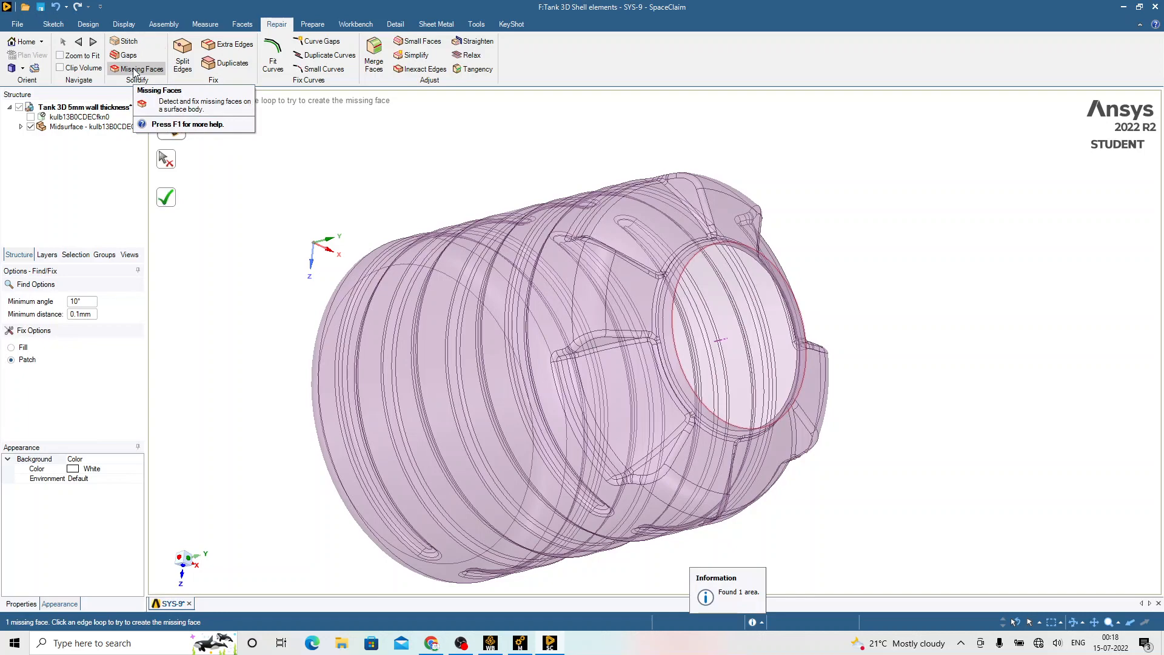
scroll(807, 309, "up", 6)
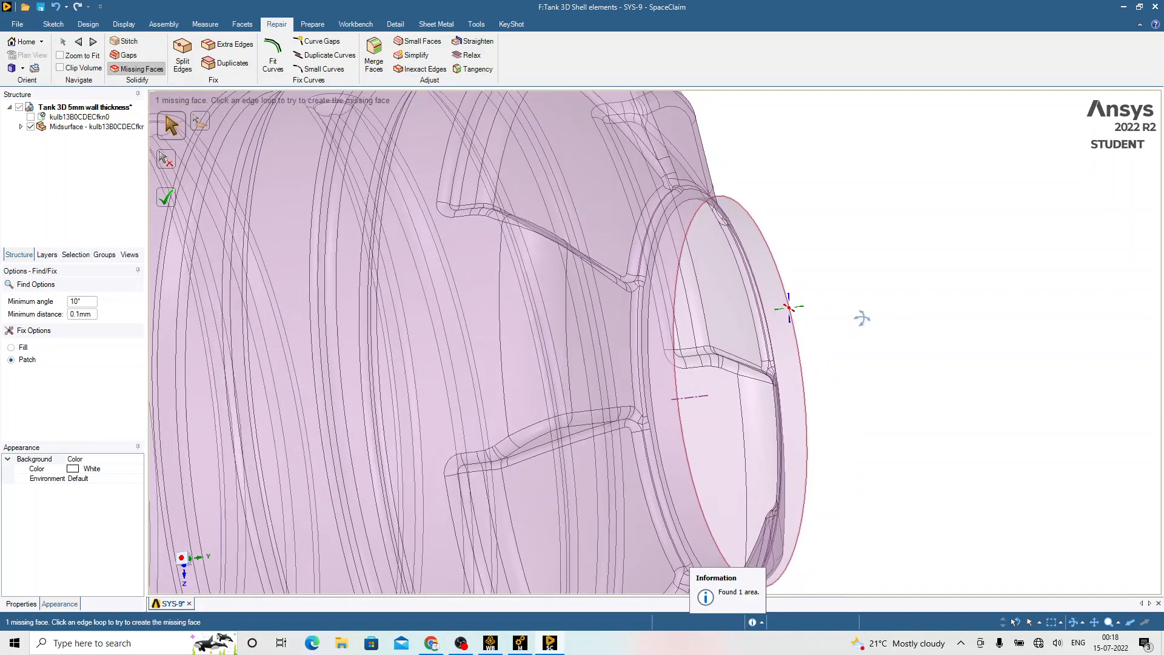
scroll(782, 288, "down", 5)
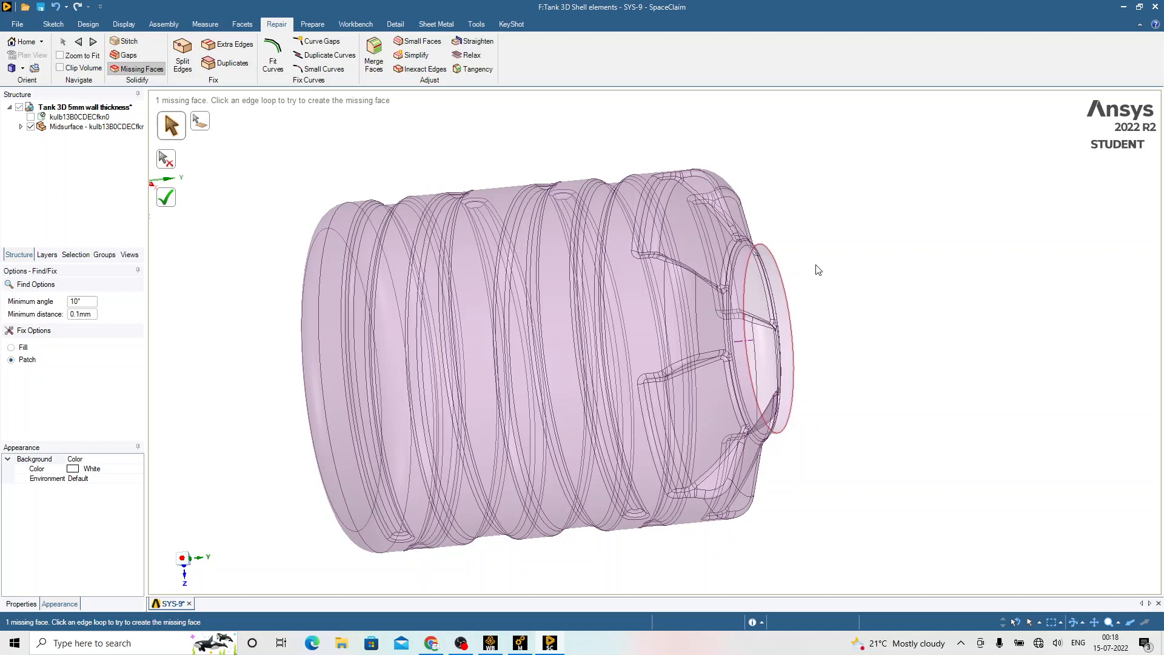
Step: Check the midsurface for split edges, extra edges and duplicate faces, and exit the repair check
left_click(183, 68)
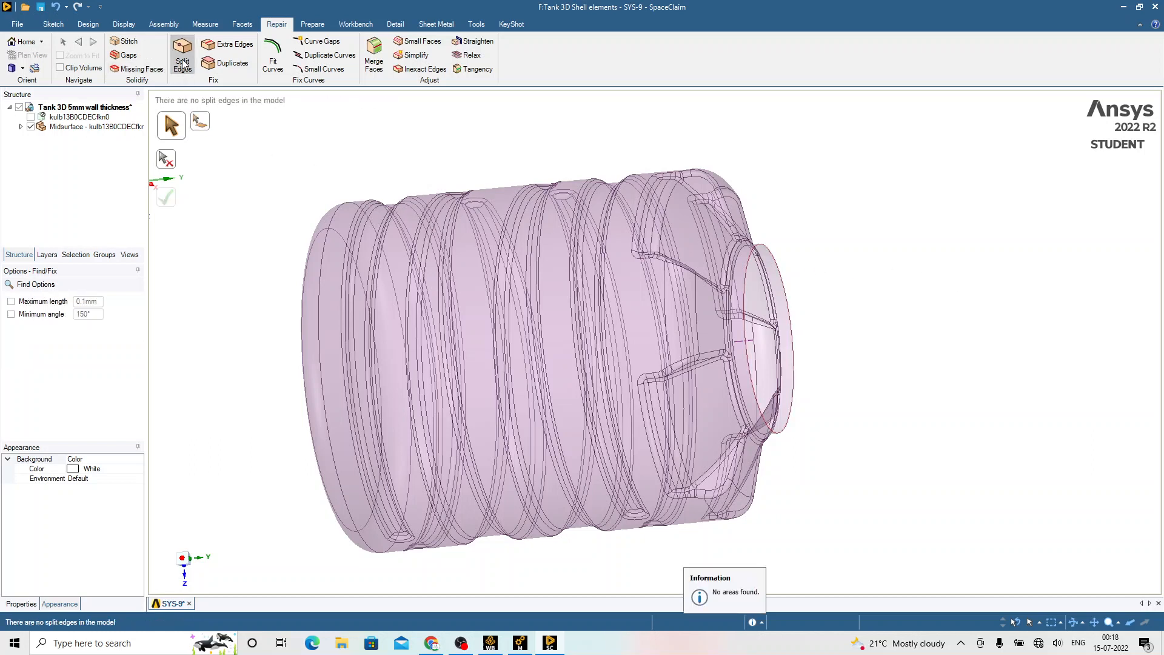
left_click(222, 48)
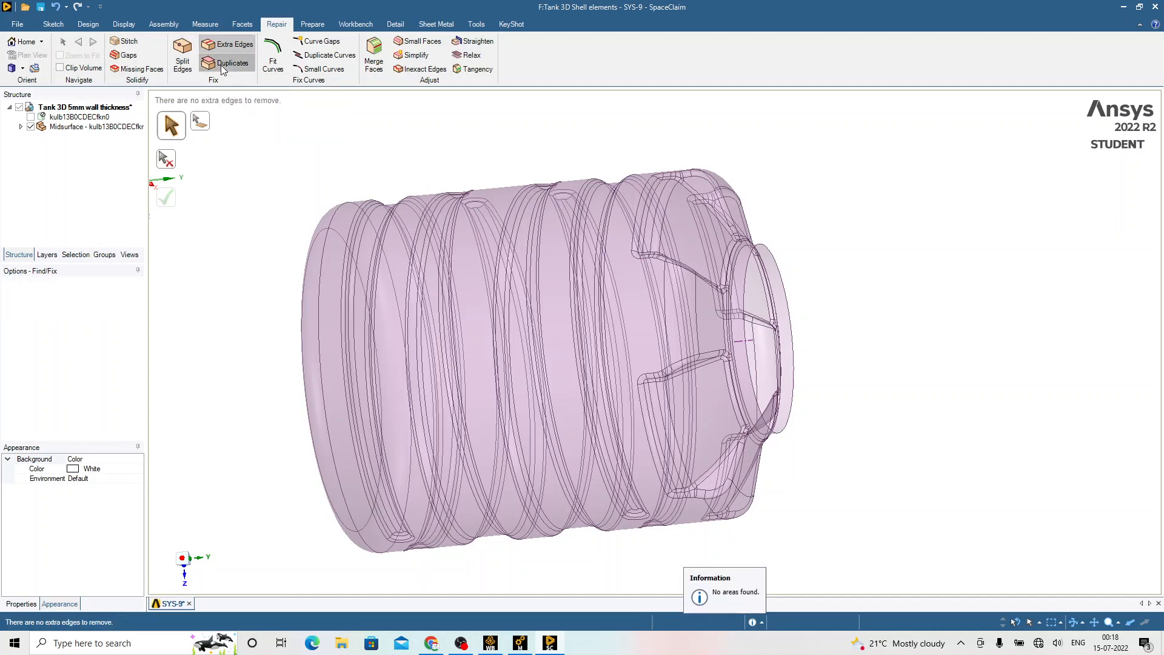
left_click(221, 65)
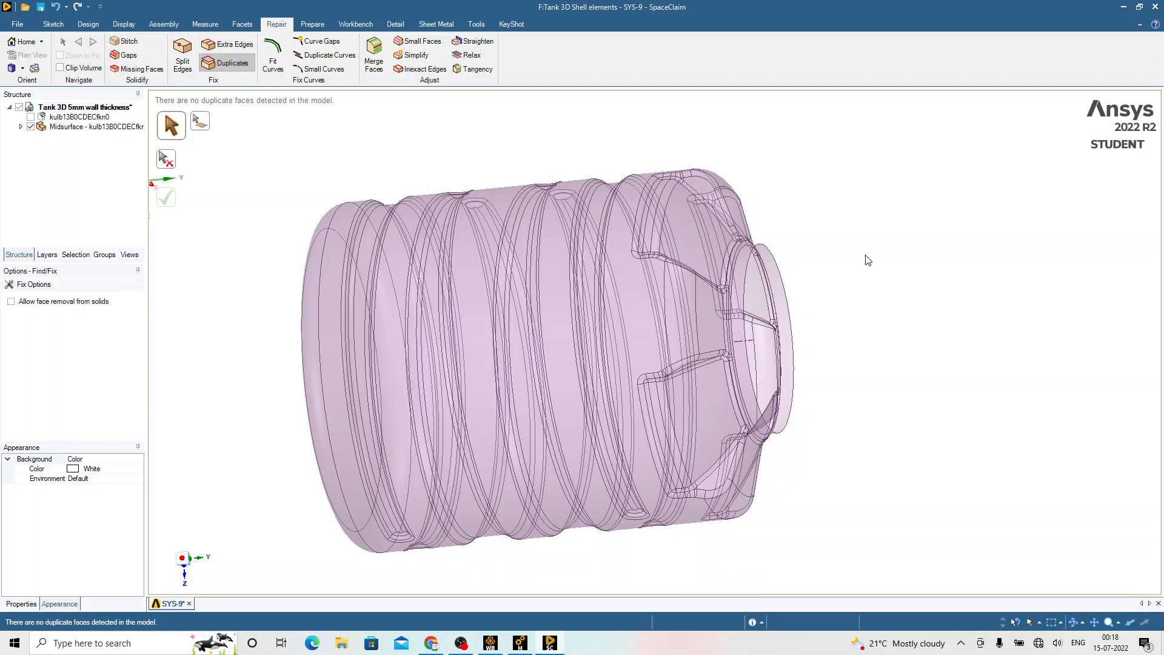
key("Escape")
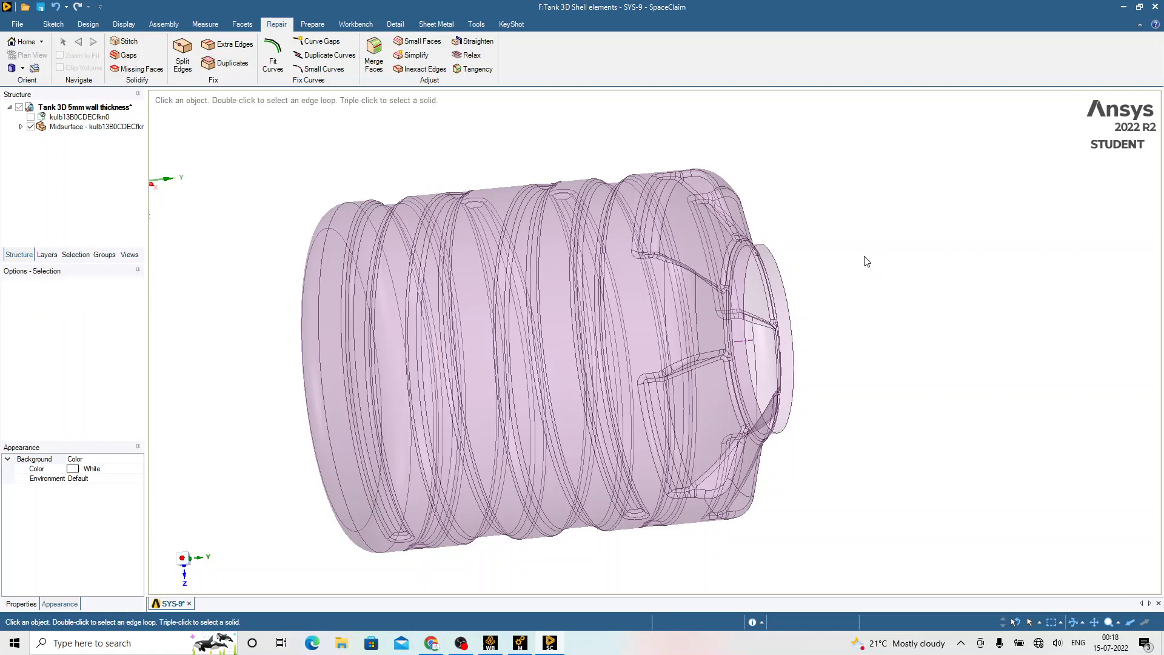
middle_click_drag(855, 257, 784, 261)
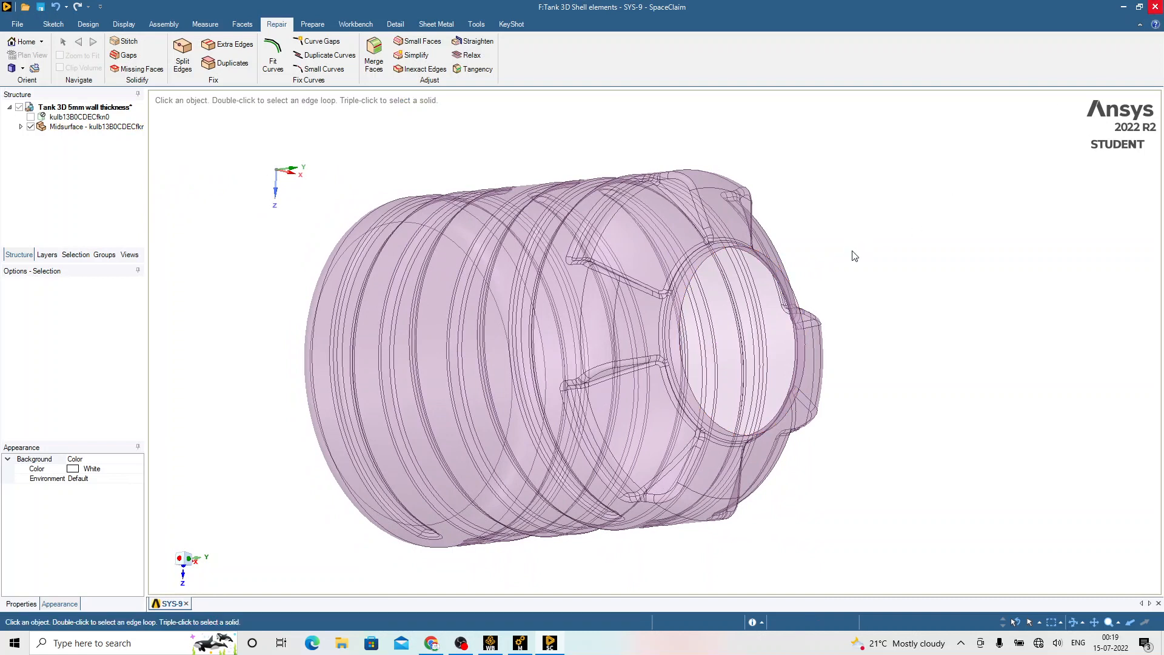
Step: Close SpaceClaim and open the model of the Tank 3D Shell elements system in Mechanical
key("alt+F4")
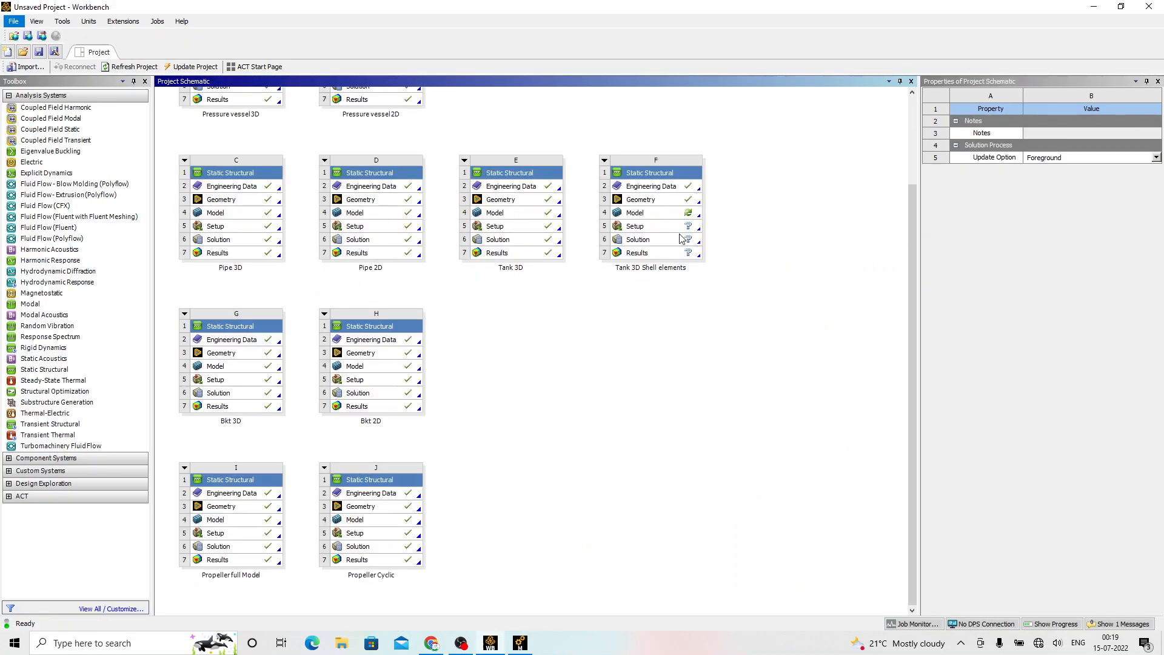
double_click(652, 216)
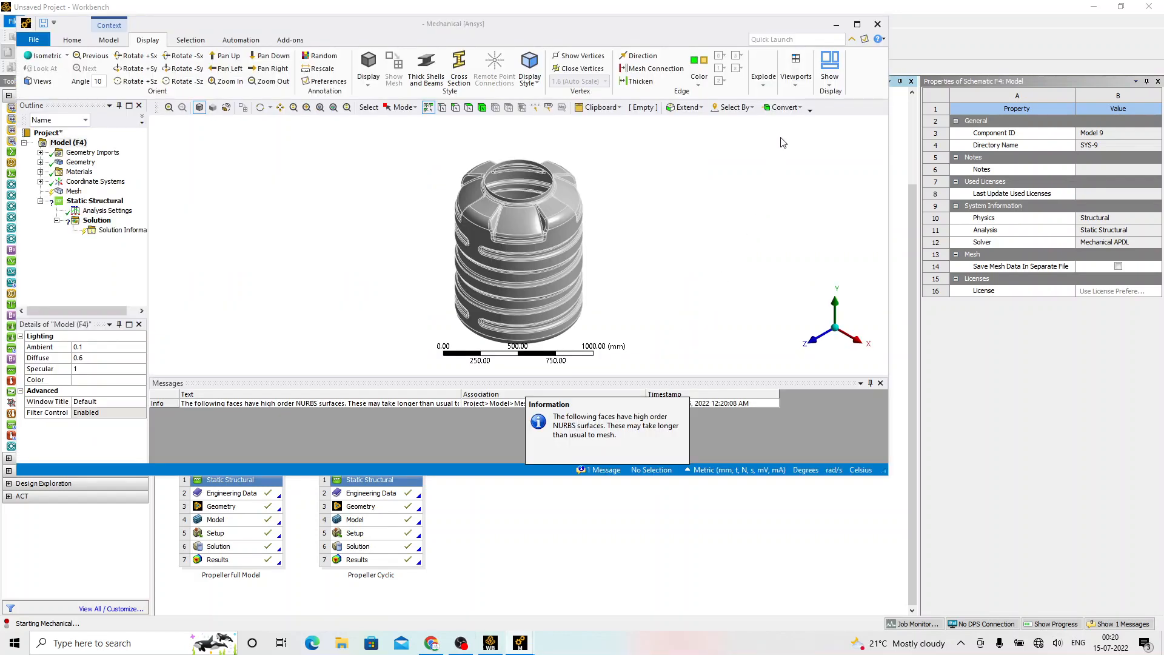
left_click(836, 25)
mouse_move(533, 628)
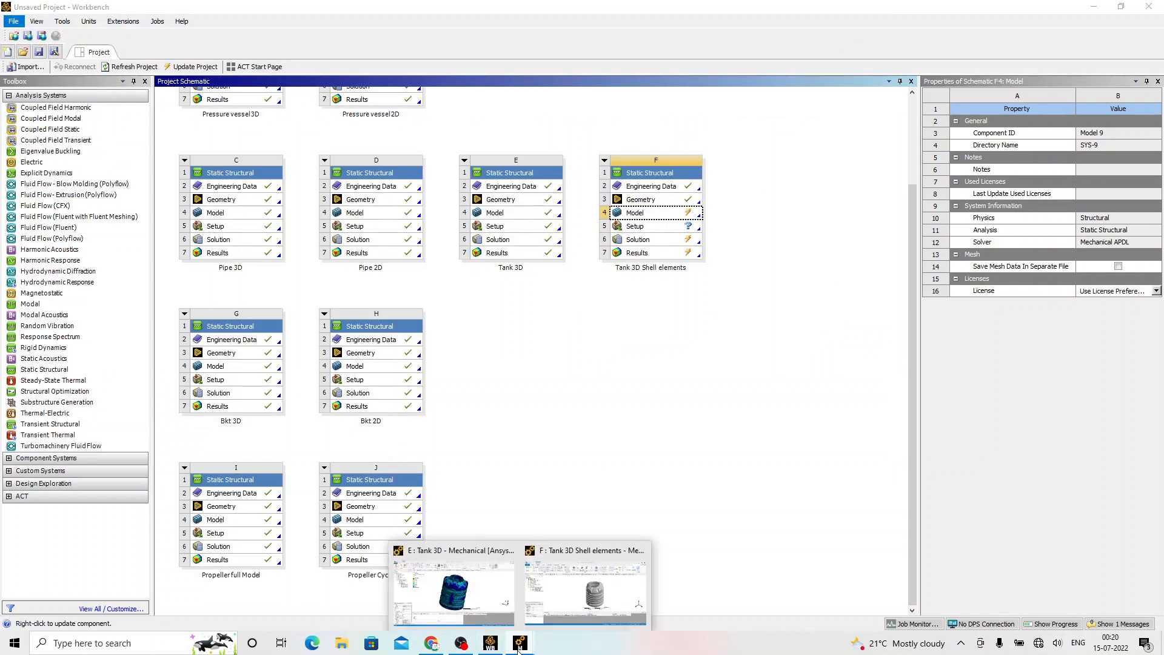
Step: Switch to the Tank 3D Shell elements Mechanical window and generate the mesh with the default element size
left_click(576, 598)
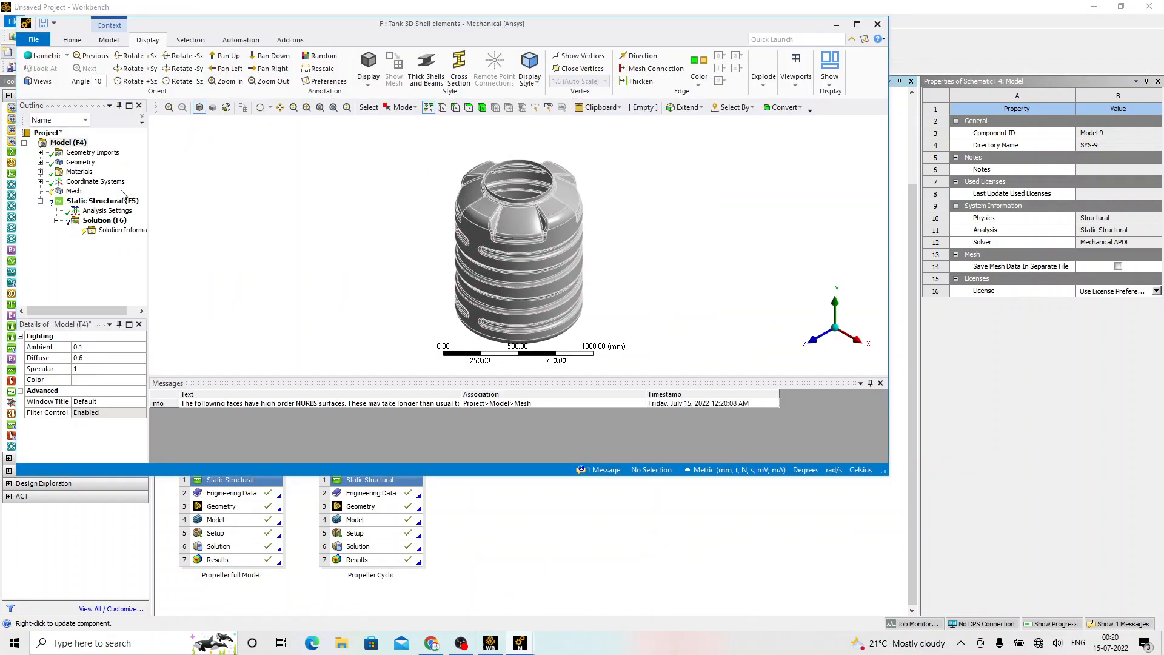
left_click(73, 192)
right_click(74, 194)
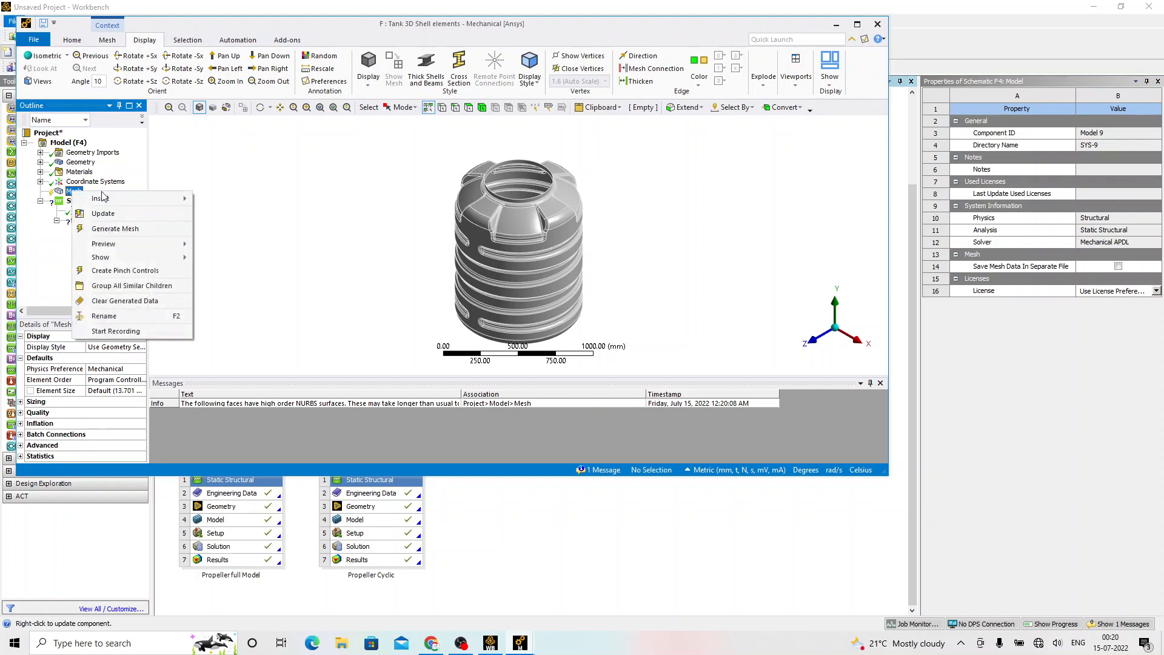
left_click(182, 230)
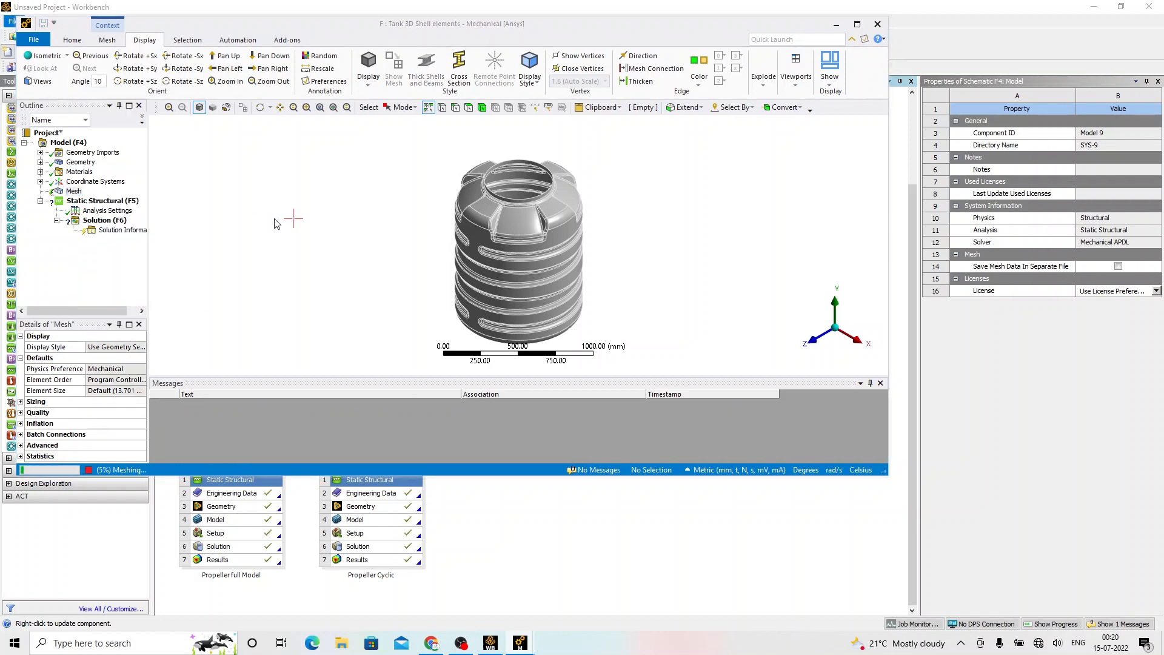
mouse_move(449, 219)
middle_mouse_down()
mouse_move(468, 249)
mouse_move(520, 205)
mouse_move(426, 235)
mouse_move(450, 212)
middle_mouse_up()
scroll(520, 206, "up", 5)
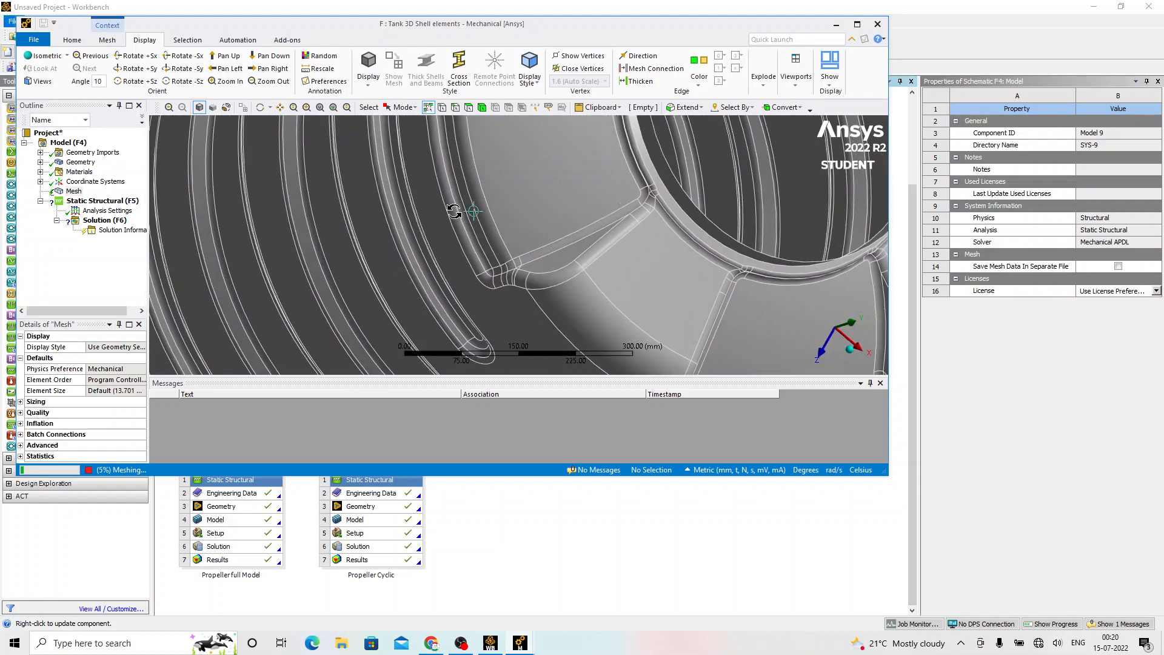
middle_click_drag(497, 177, 378, 265, "ctrl")
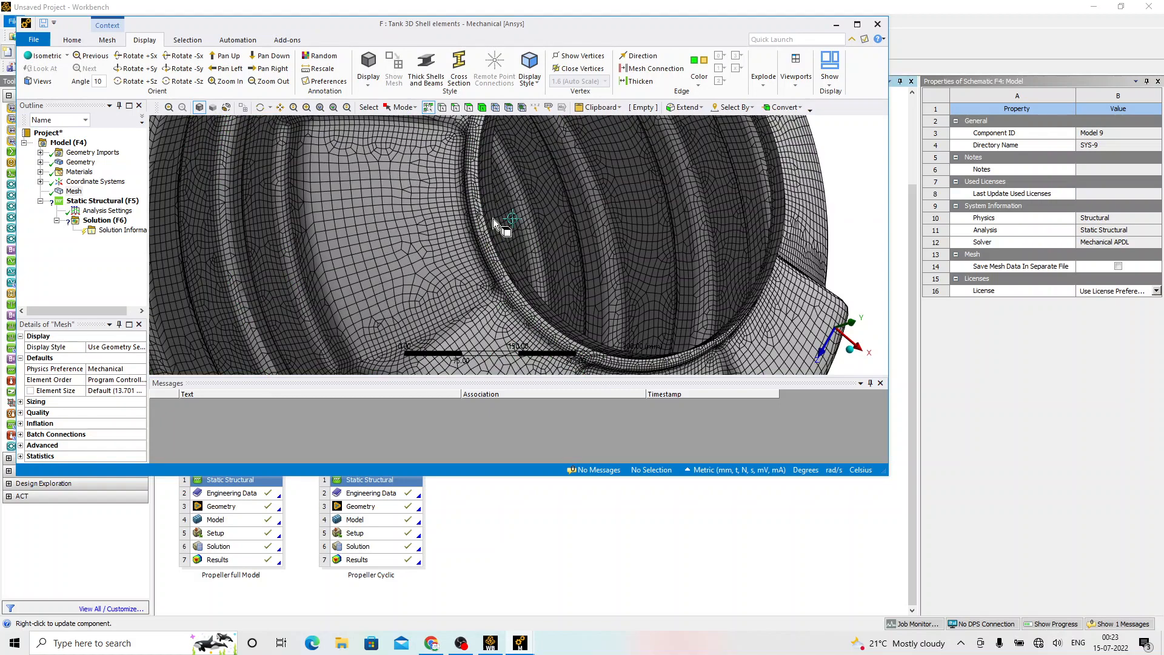
Step: Maximize the window, show the mesh statistics for nodes and elements, and examine the shell mesh around the tank opening
middle_click_drag(442, 216, 488, 223)
scroll(489, 224, "down", 5)
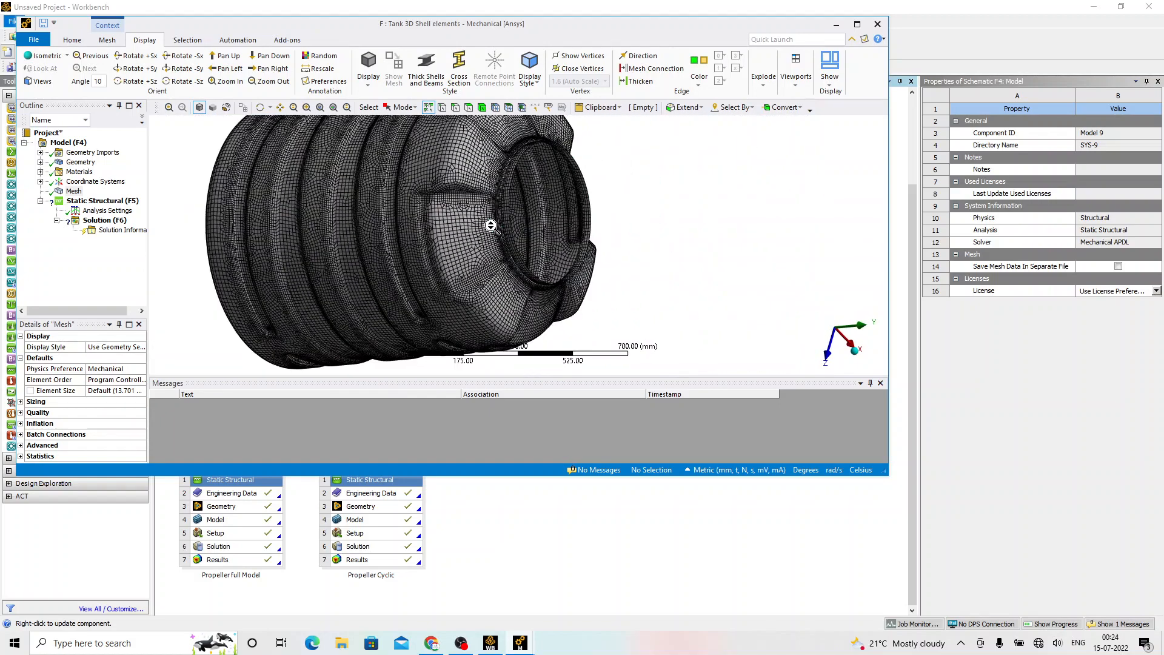
left_click(74, 191)
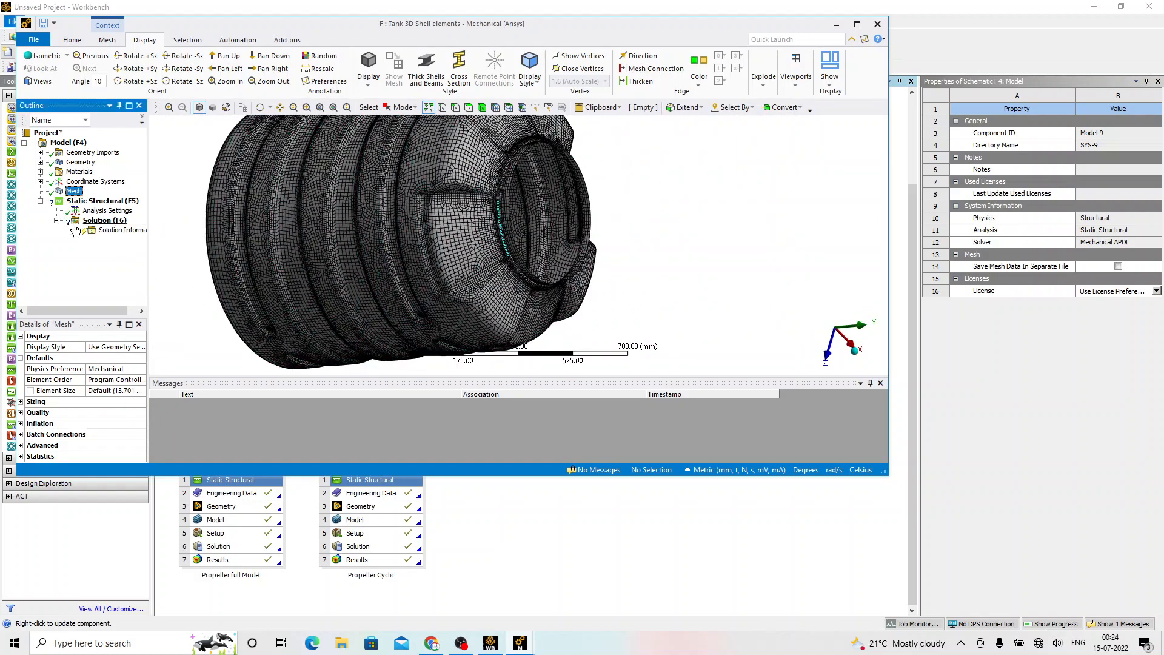
left_click(857, 25)
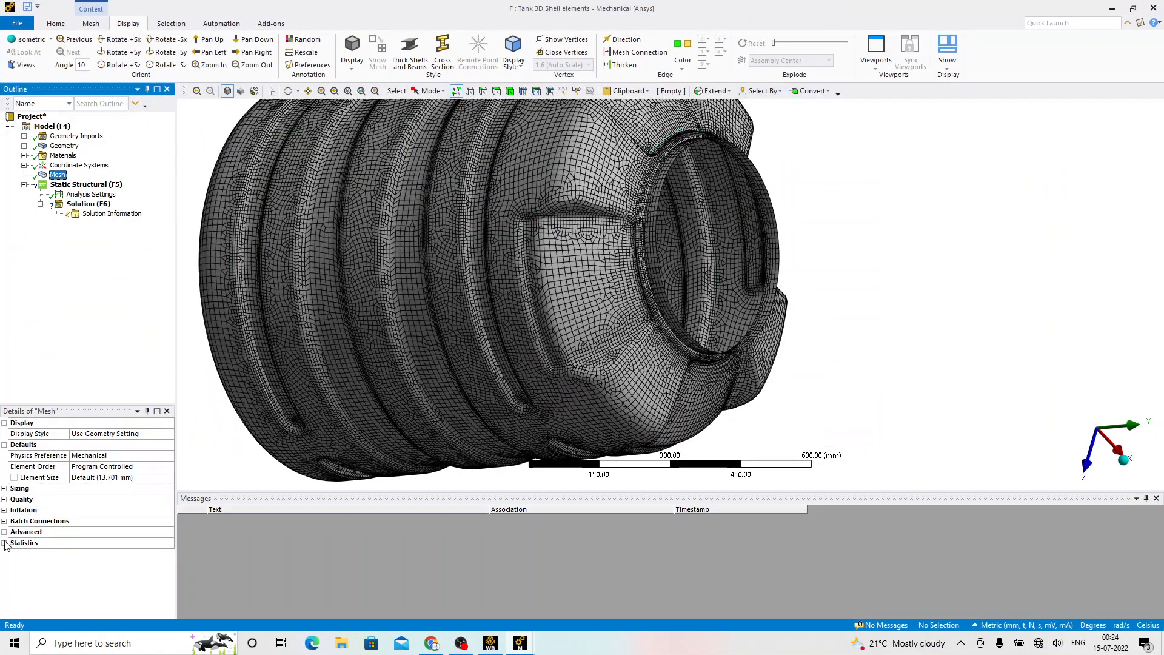
left_click(4, 543)
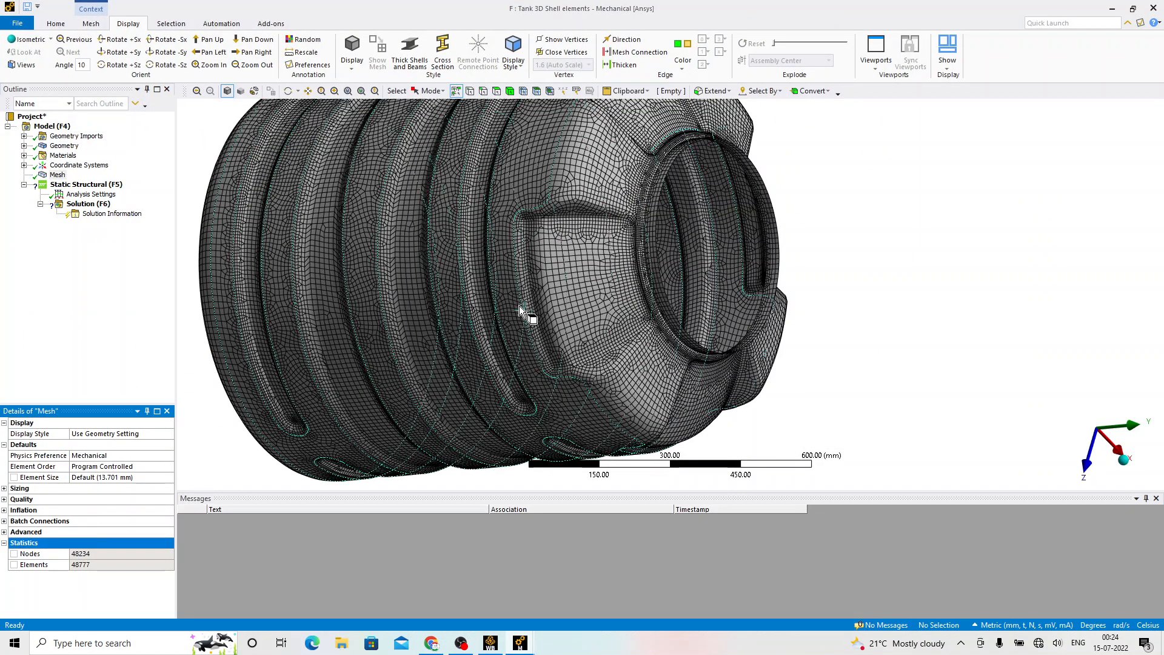
middle_click_drag(571, 278, 340, 394)
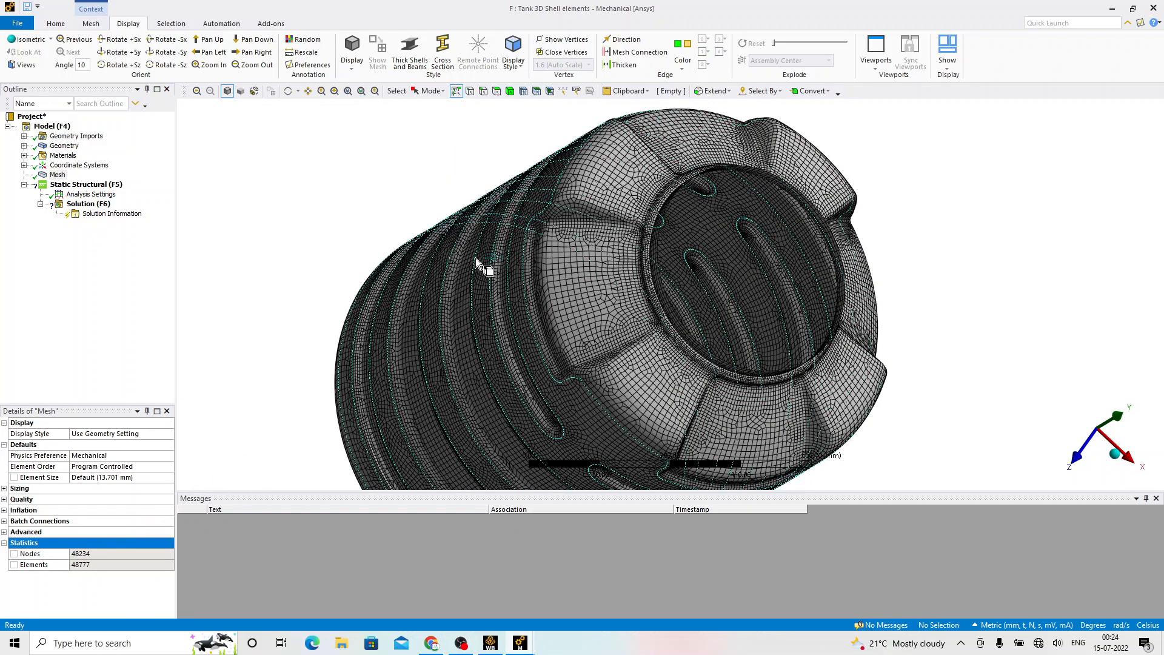
middle_click_drag(487, 260, 570, 290)
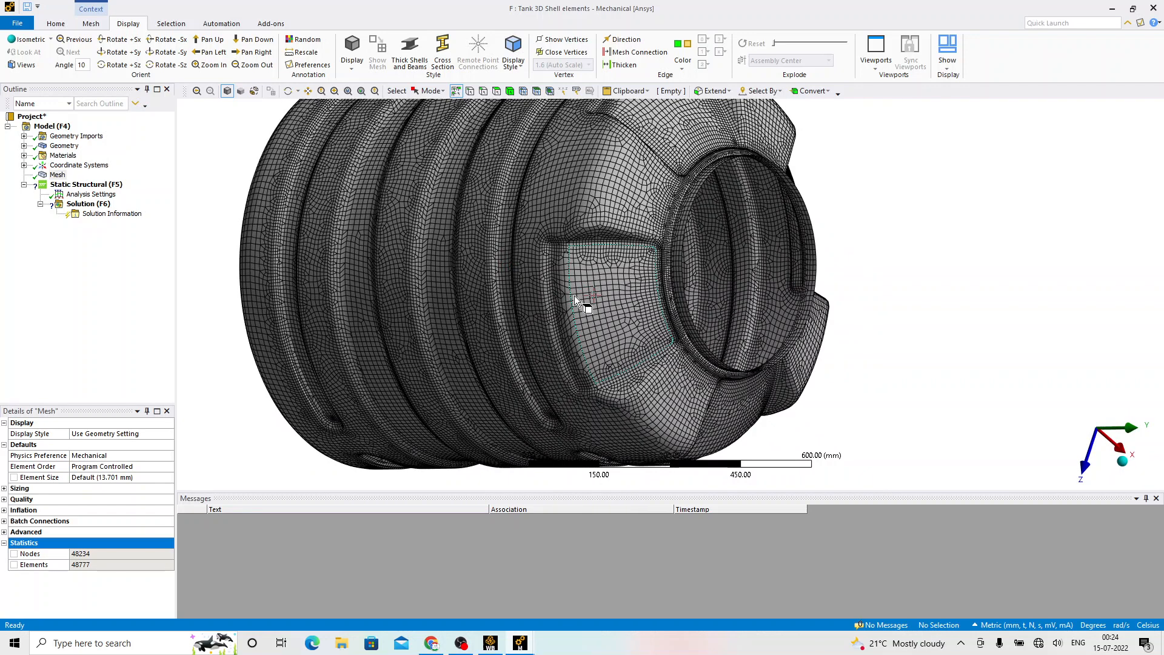
middle_click_drag(624, 293, 676, 279)
scroll(675, 267, "up", 8)
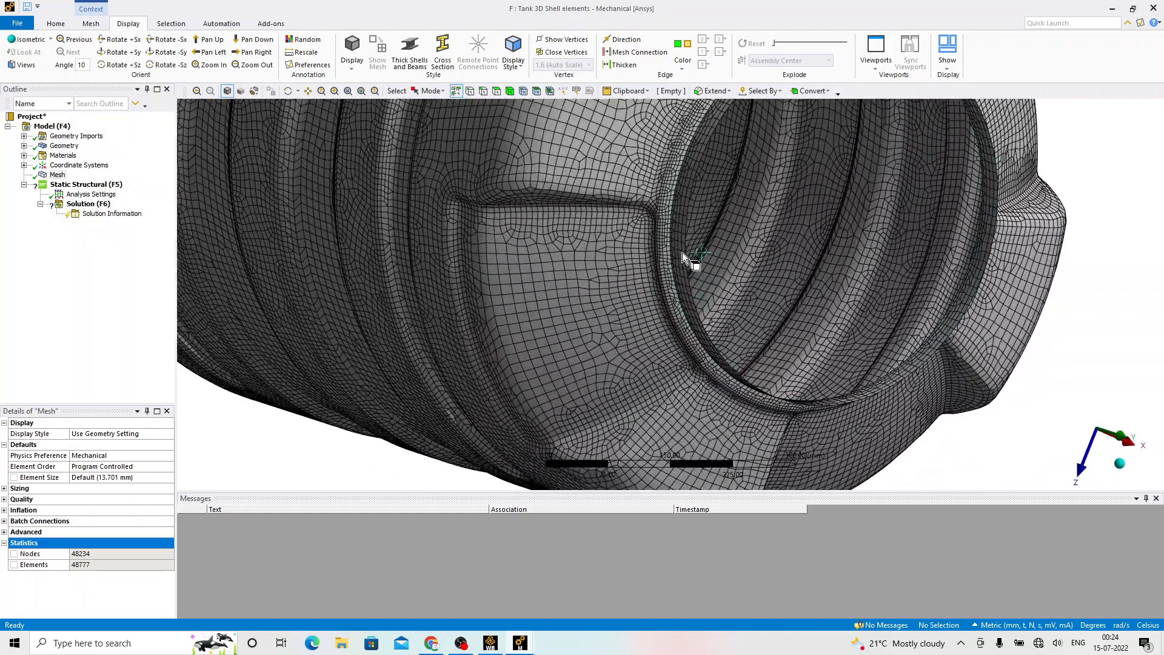
scroll(682, 281, "up", 3)
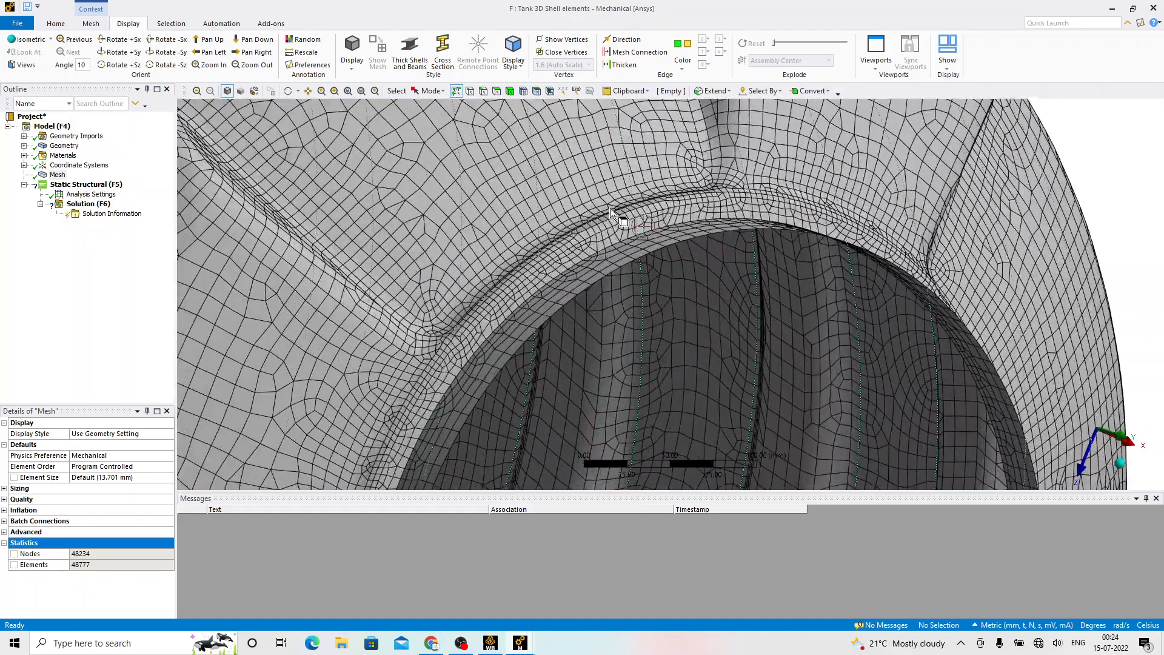
Step: Select a single mesh element on the rim of the tank opening and examine it to check the shell representation
left_click(549, 91)
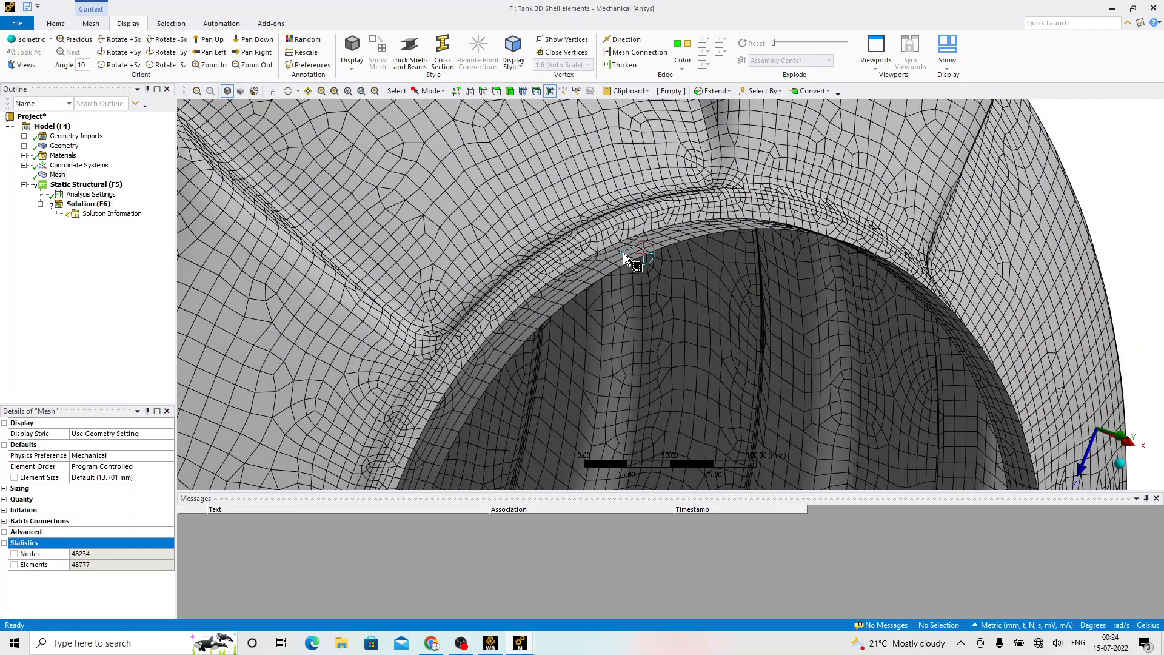
middle_click_drag(624, 253, 666, 255)
left_click(638, 263)
middle_click_drag(663, 205, 696, 388, "ctrl")
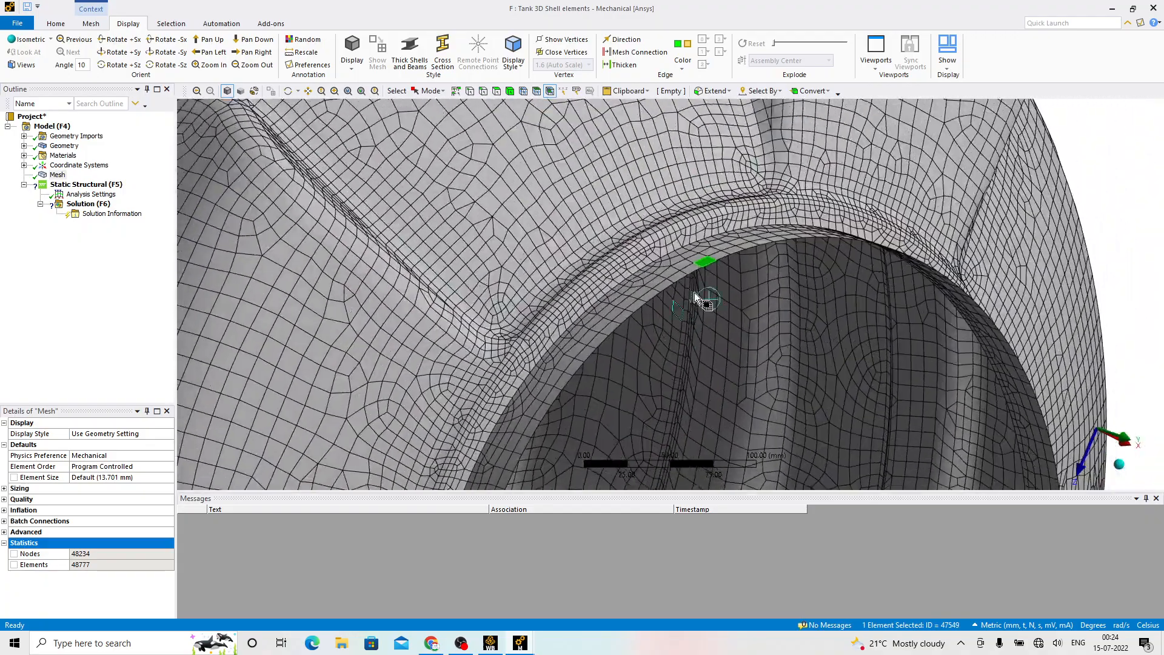
scroll(699, 288, "down", 2)
scroll(708, 268, "up", 5)
mouse_move(721, 259)
middle_mouse_down()
mouse_move(677, 282)
mouse_move(681, 252)
mouse_move(696, 310)
mouse_move(637, 172)
mouse_move(642, 265)
mouse_move(657, 287)
middle_mouse_up()
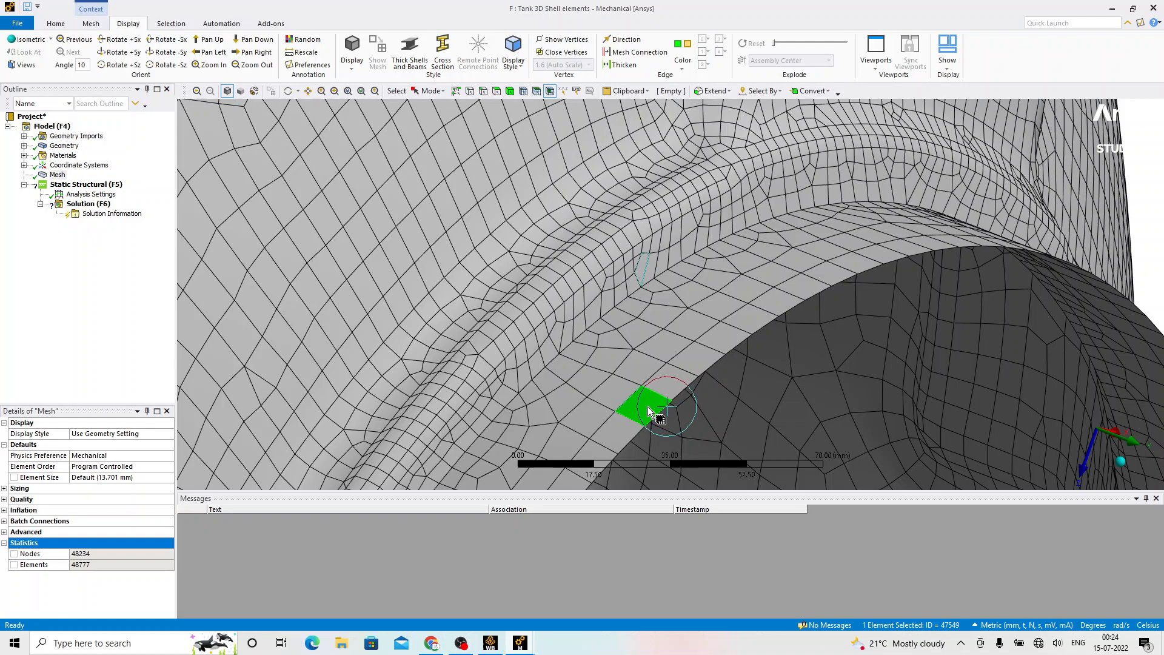
scroll(676, 319, "down", 10)
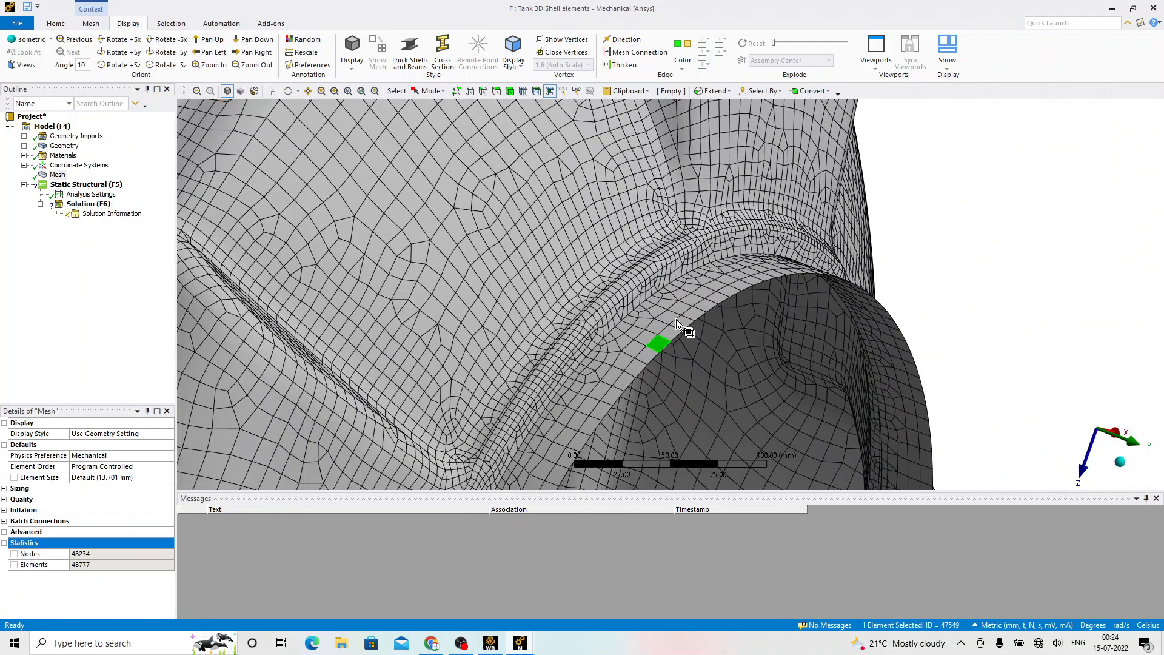
scroll(675, 319, "down", 5)
middle_click_drag(645, 337, 470, 258)
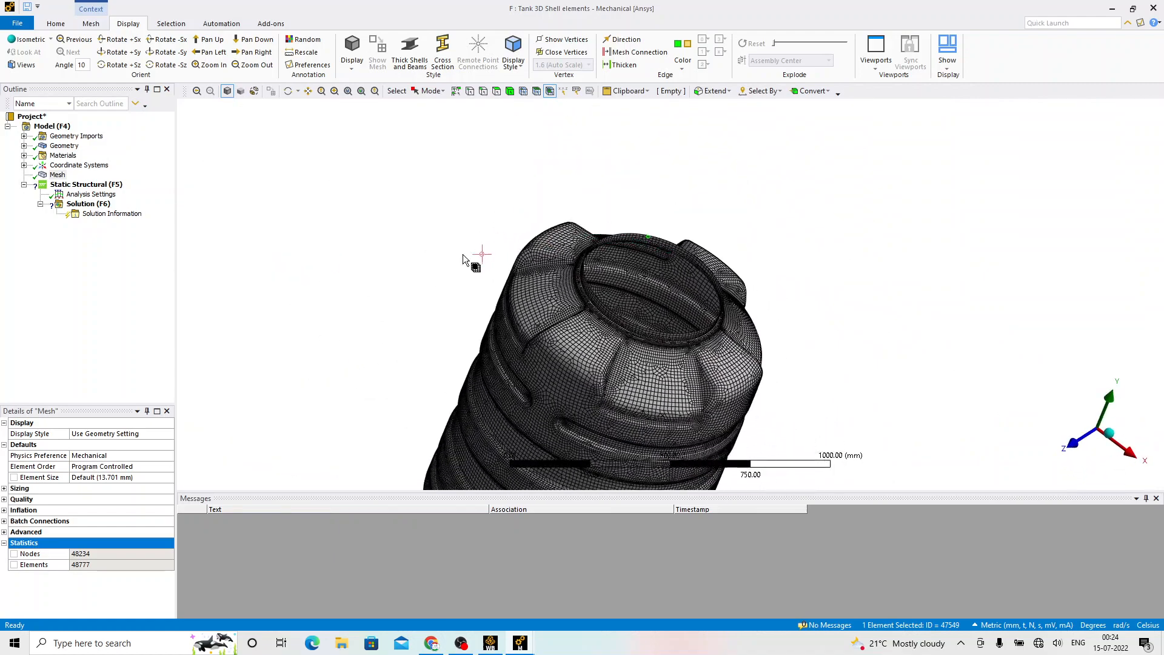
Step: Add a fixed support to the static structural analysis on the tank's flat bottom face
left_click(100, 187)
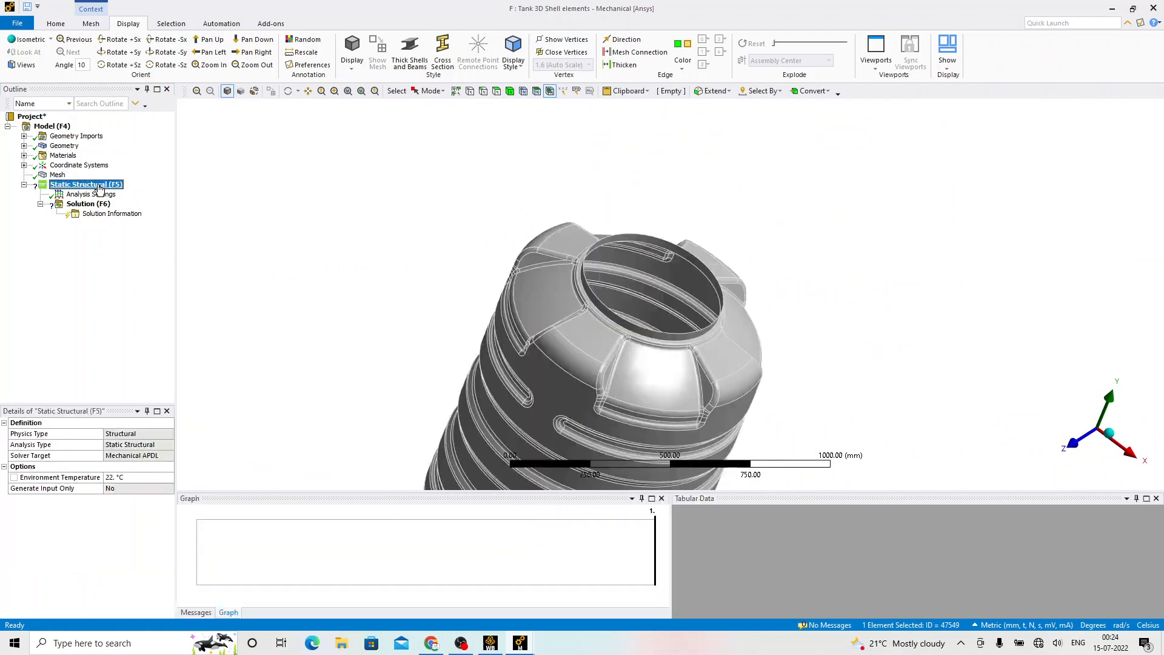
right_click(100, 187)
mouse_move(182, 193)
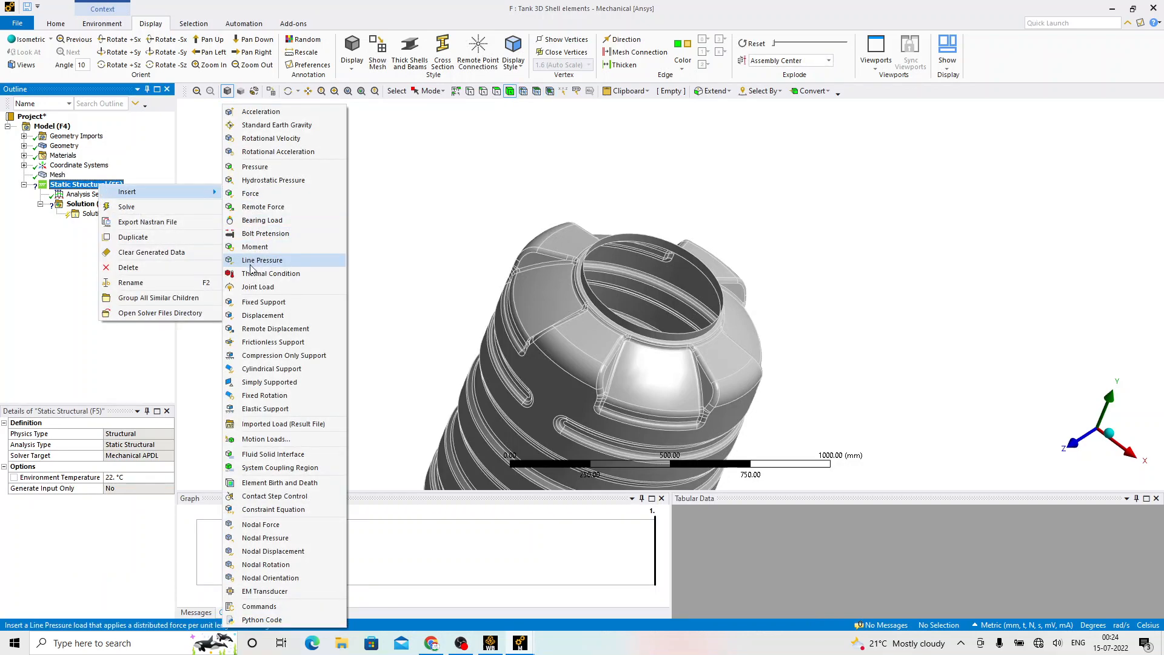
left_click(264, 302)
middle_click_drag(437, 255, 519, 403)
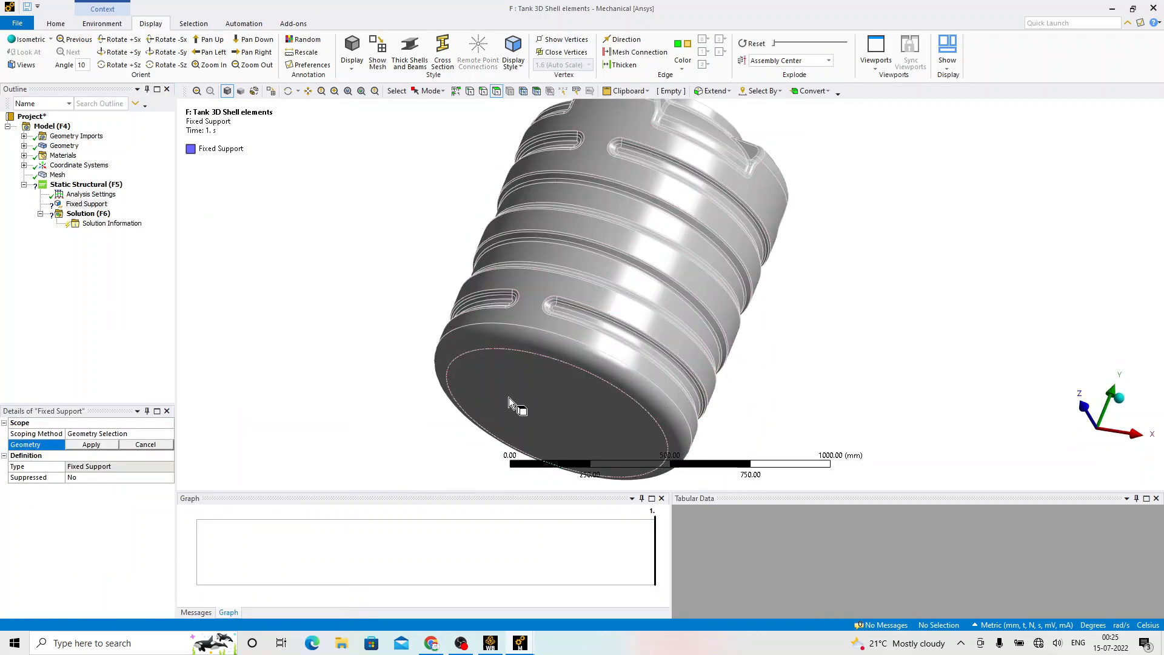
left_click(509, 397)
left_click(110, 447)
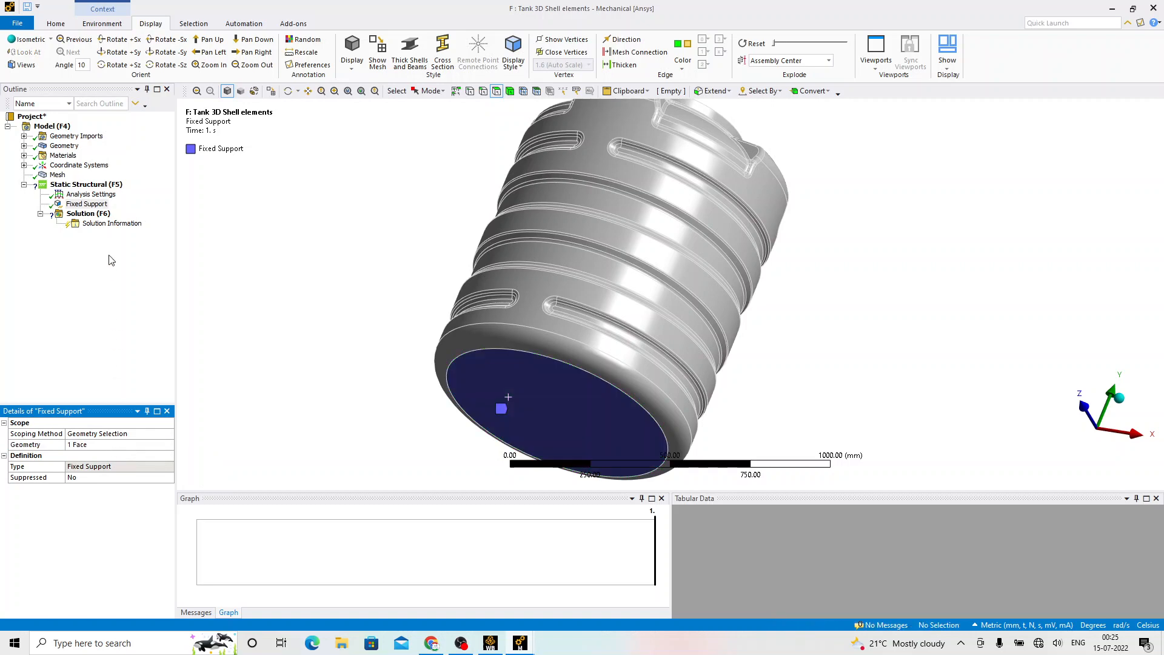
Step: Add a pressure load to the analysis and scope it to all faces of the tank
left_click(100, 186)
right_click(100, 186)
mouse_move(163, 187)
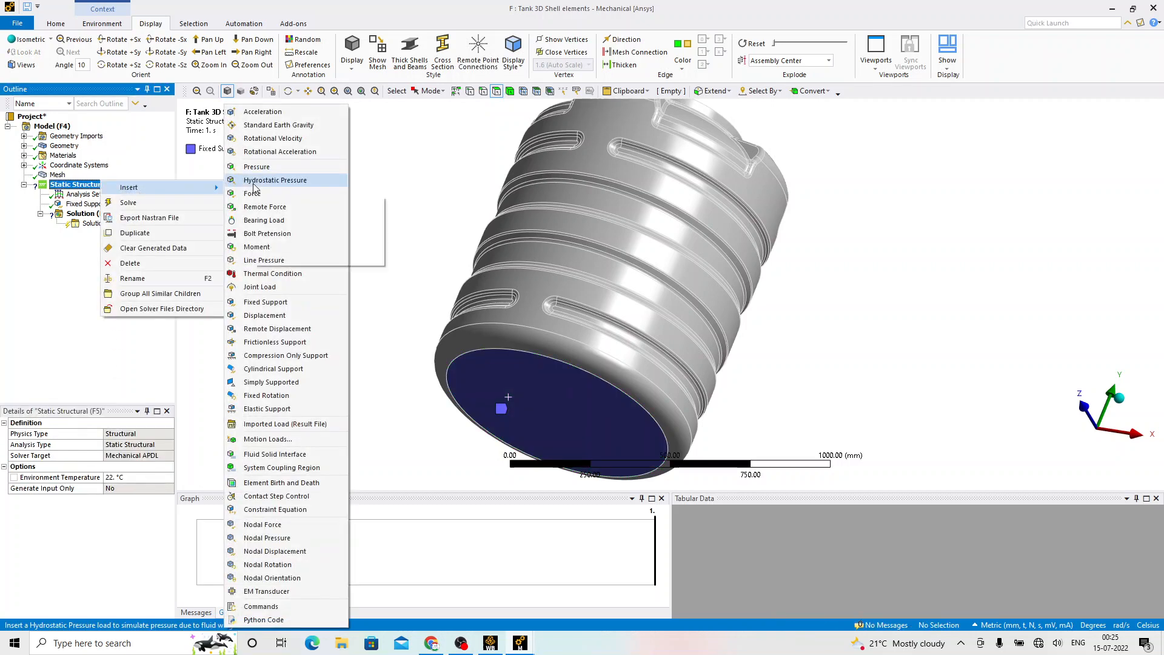
left_click(256, 166)
middle_click_drag(616, 177, 640, 316)
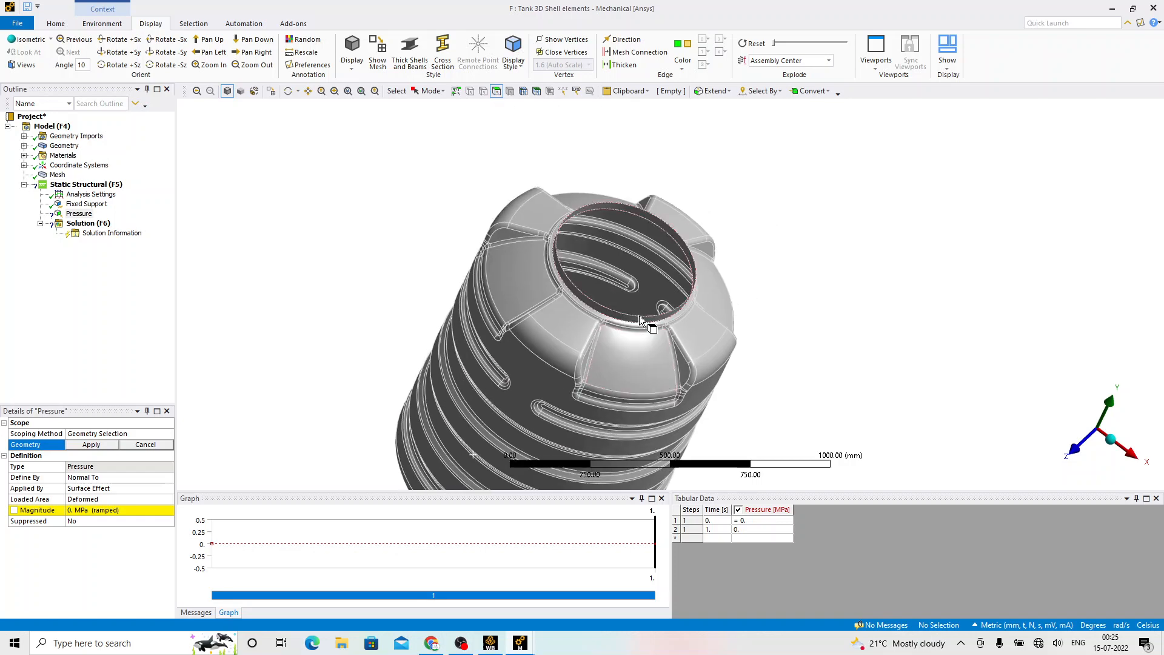
key("ctrl+a")
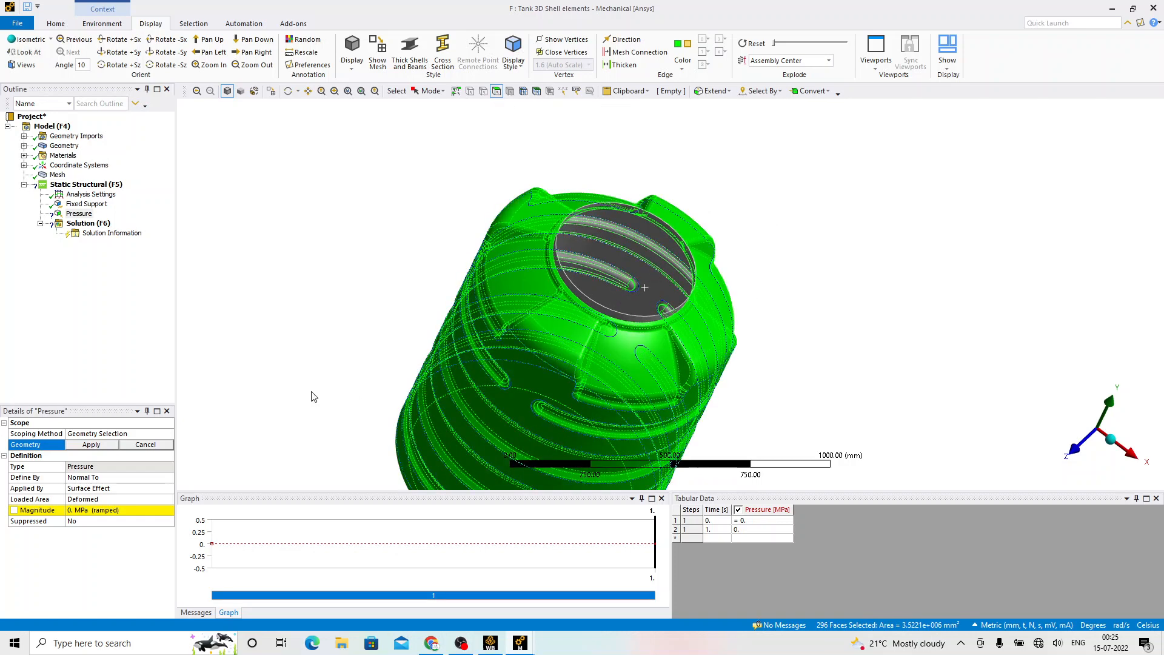
left_click(100, 446)
middle_click_drag(497, 344, 410, 306)
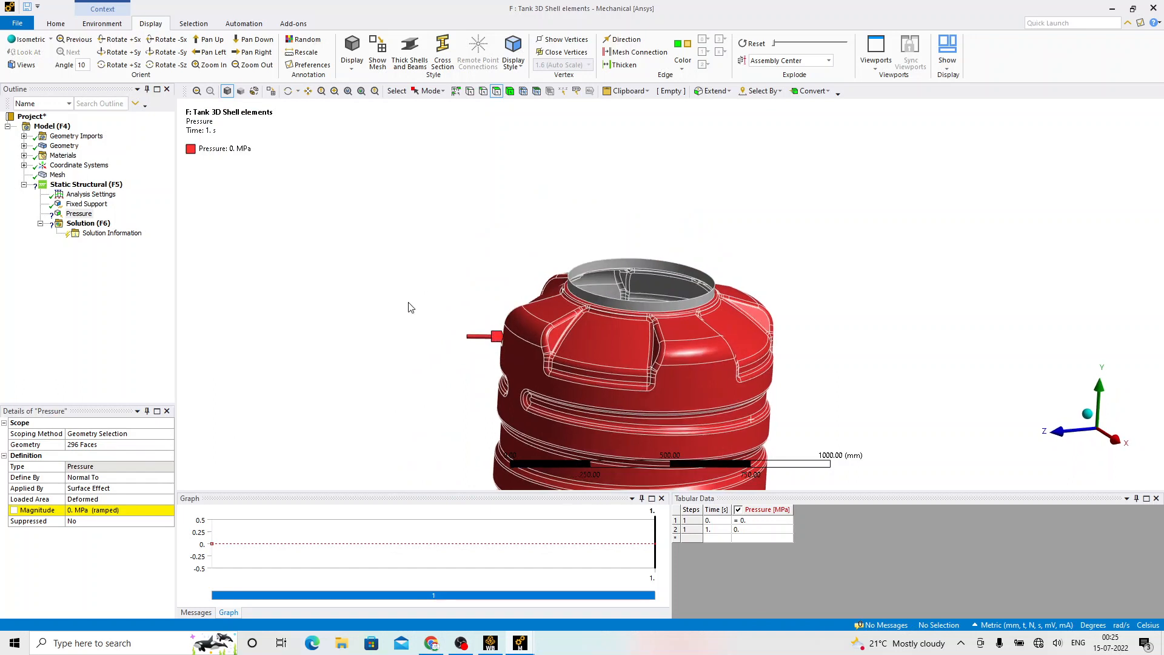
Step: Set the pressure magnitude to -0.25 MPa, keeping Surface Effect and the deformed loaded area
left_click(112, 489)
left_click(125, 498)
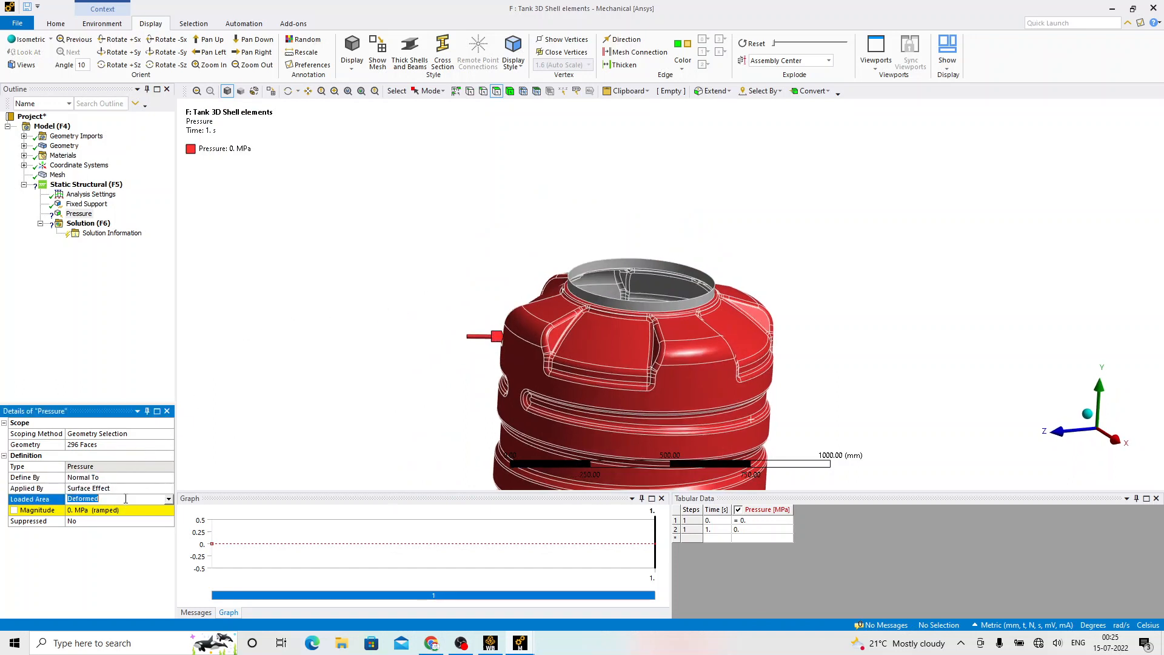
left_click(120, 512)
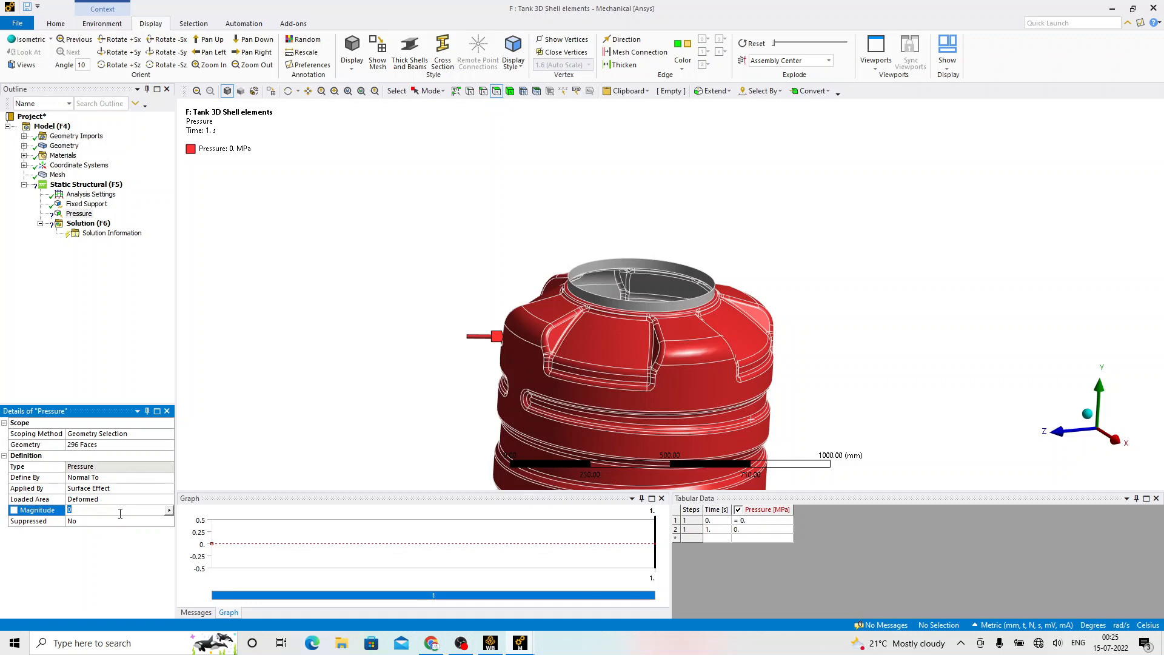
type("-0.25")
key("Return")
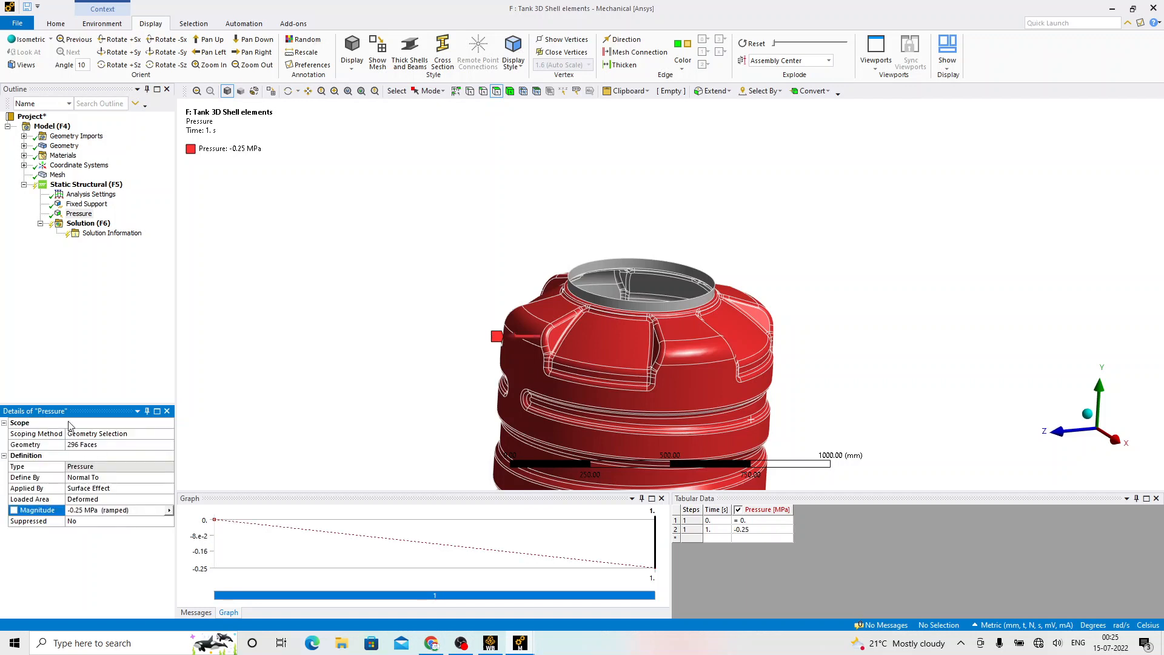
Step: Add Total Deformation and Equivalent (von-Mises) Stress results to the solution
right_click(72, 223)
mouse_move(112, 231)
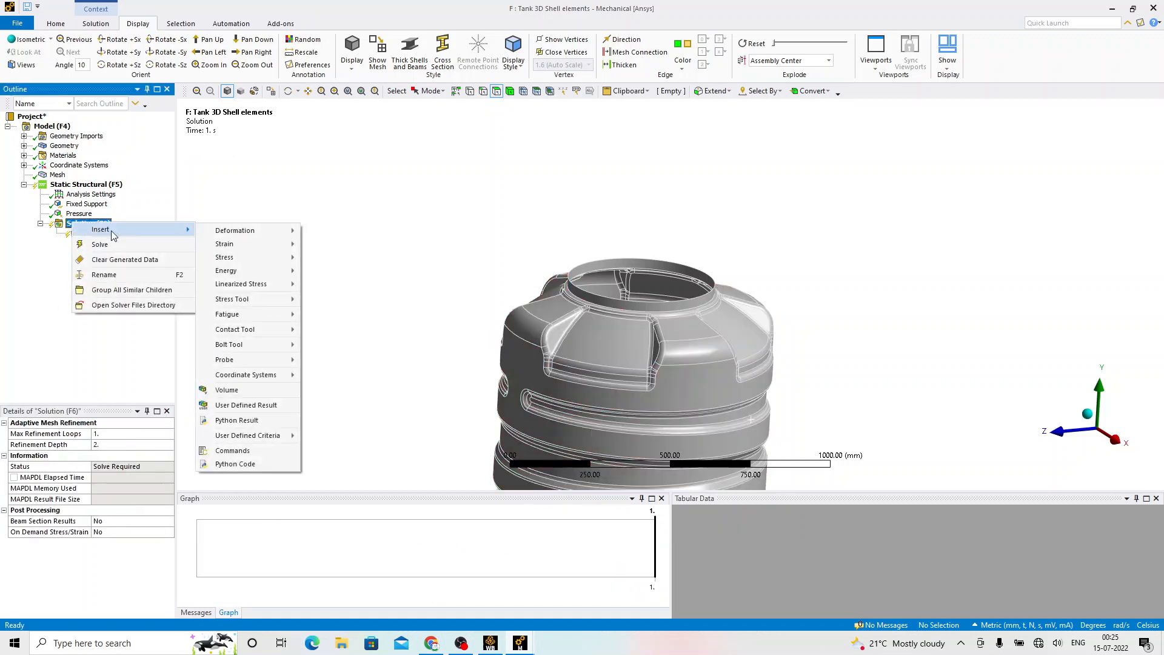
mouse_move(246, 231)
left_click(323, 231)
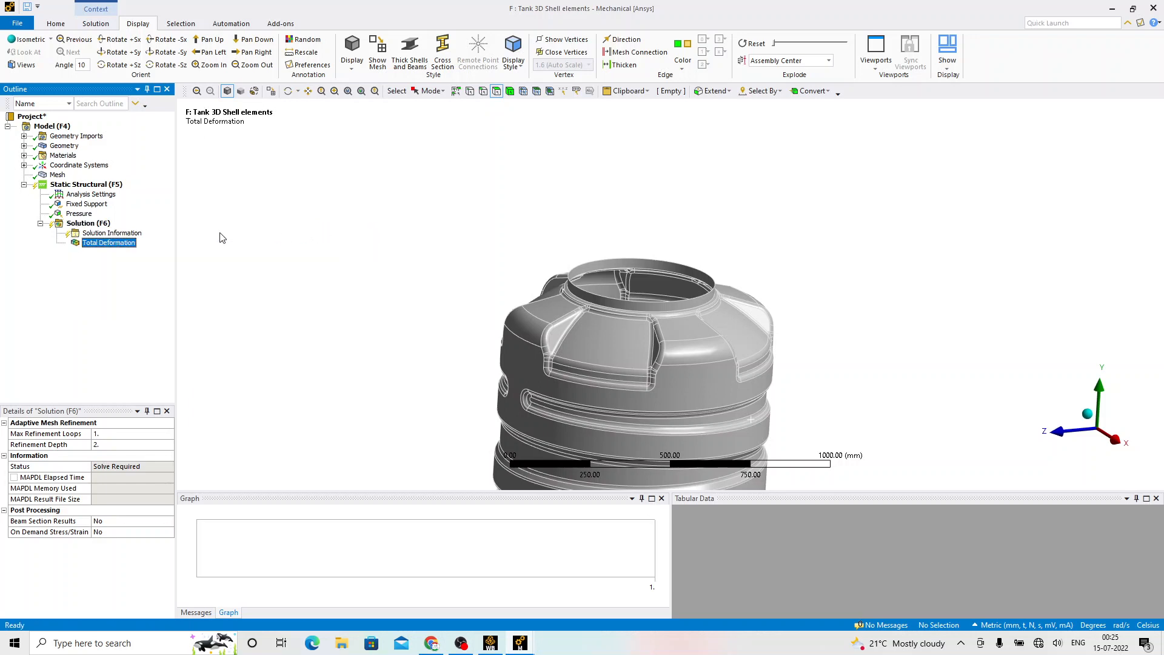
right_click(76, 224)
mouse_move(112, 236)
mouse_move(248, 262)
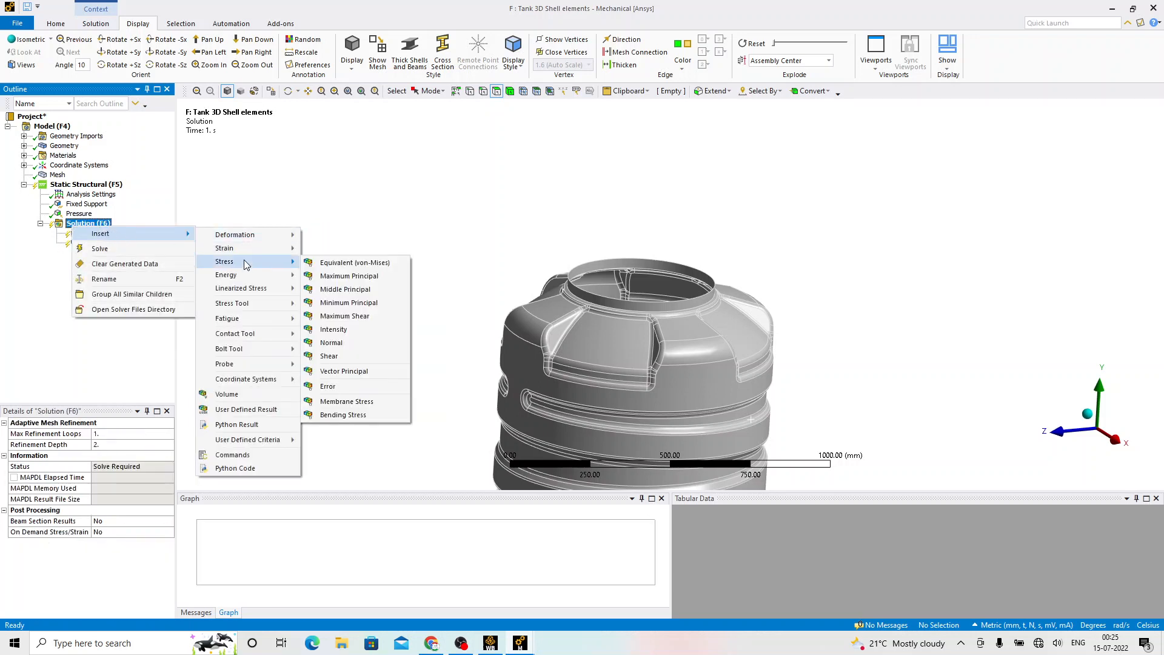
left_click(370, 267)
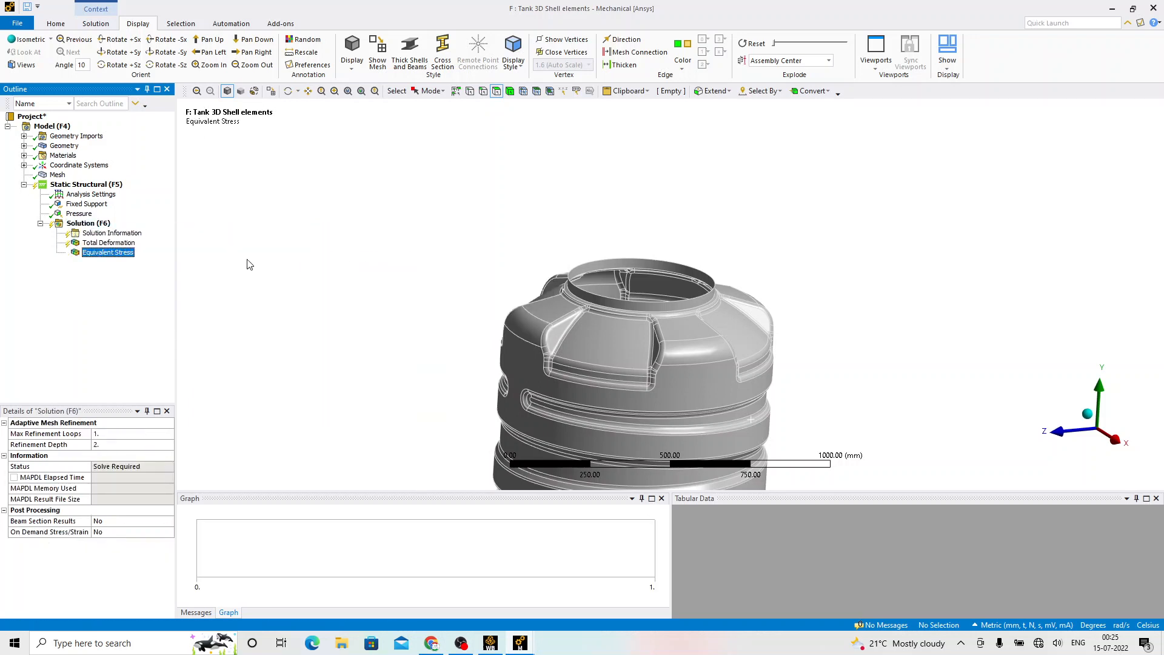
Step: Solve the shell analysis and display the Total Deformation result
right_click(96, 226)
left_click(147, 246)
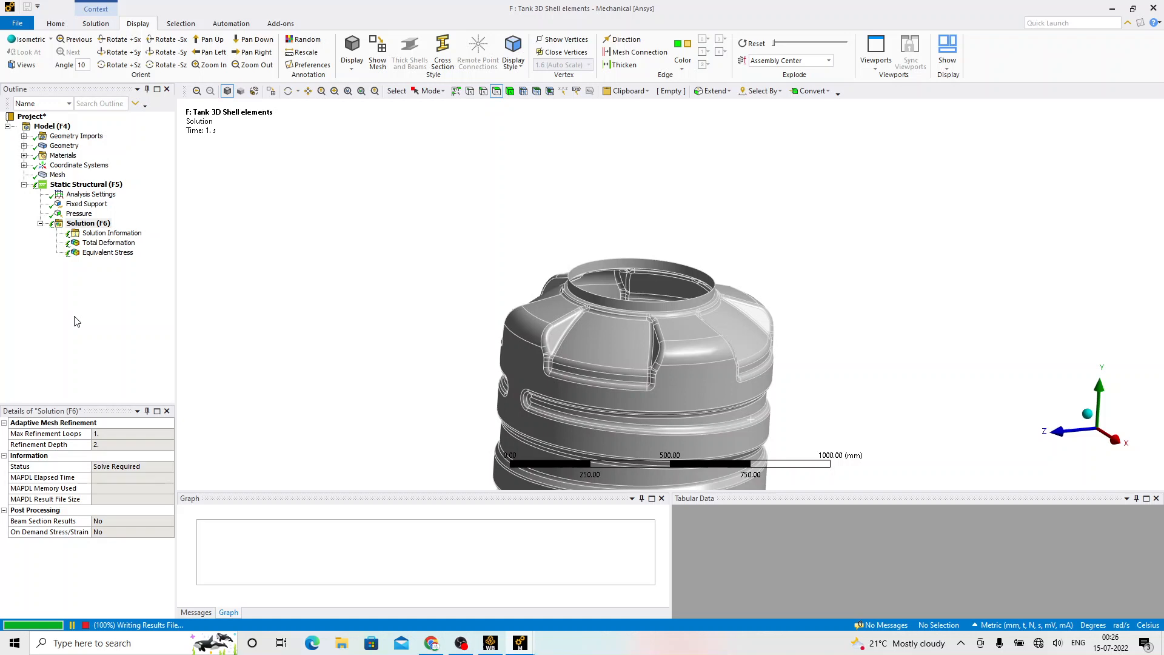
left_click(92, 243)
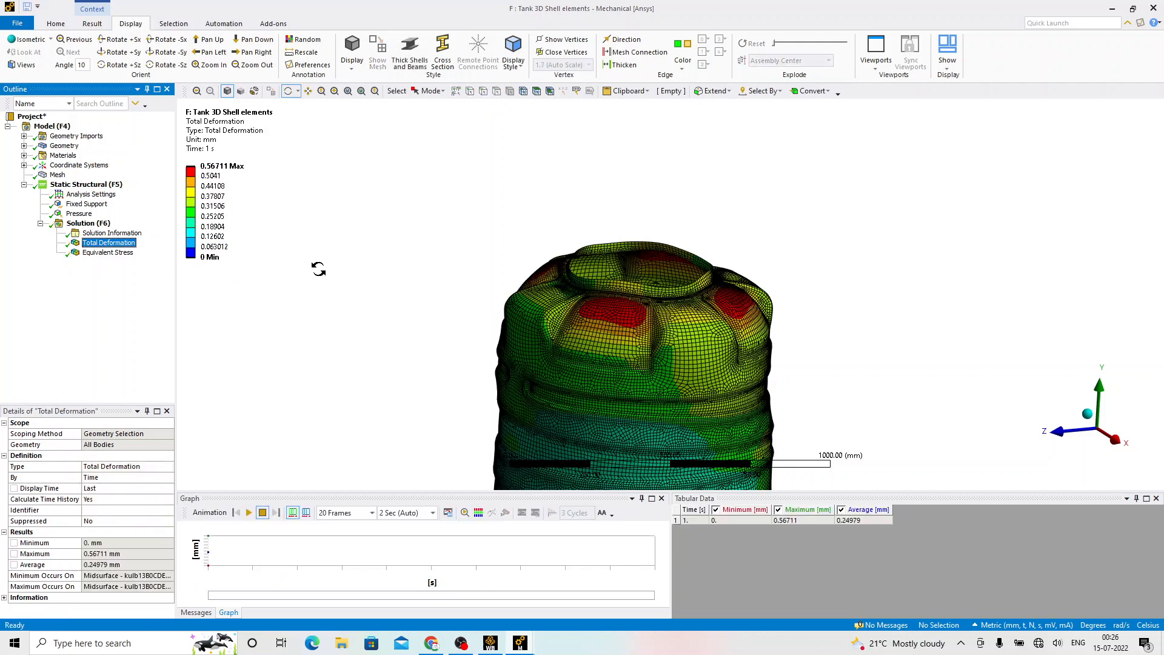
Step: Compare the shell tank's Equivalent Stress with the solid Tank 3D's Total Deformation and Equivalent Stress, examining the area around the neck
left_click(115, 253)
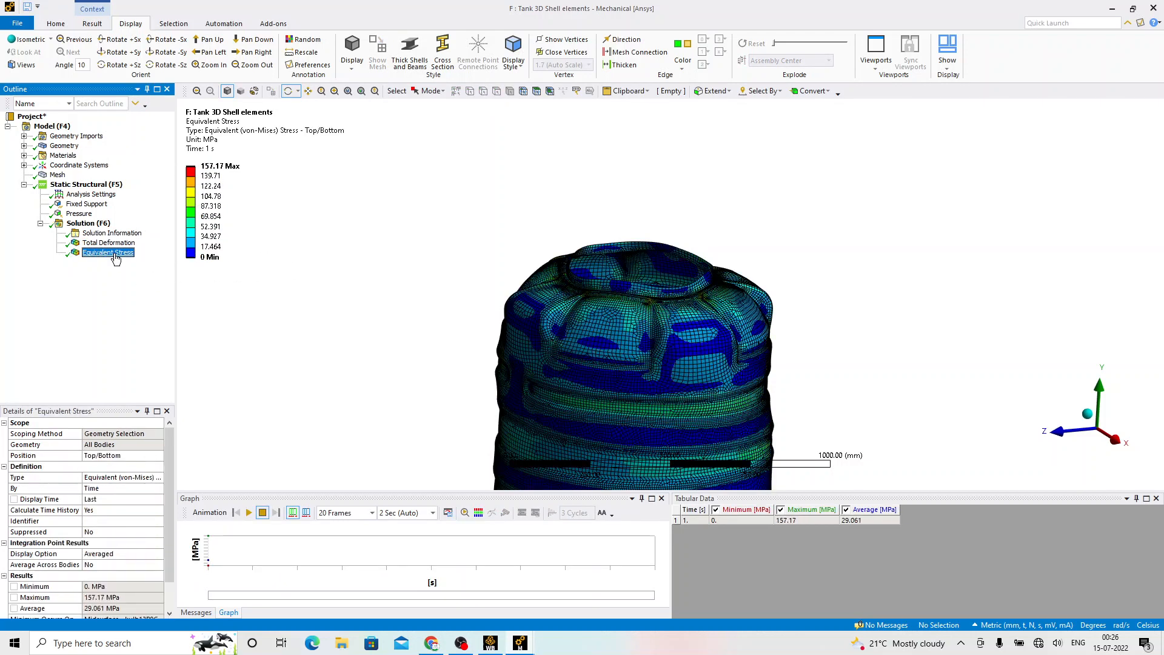
left_click(520, 643)
left_click(485, 594)
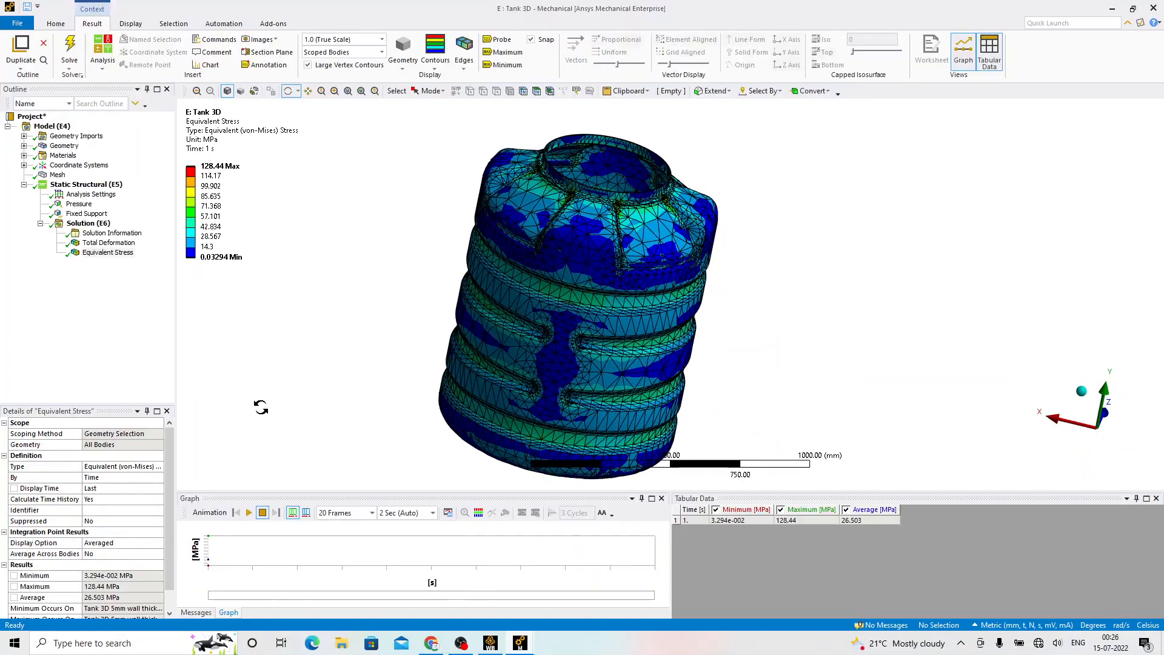
left_click(100, 243)
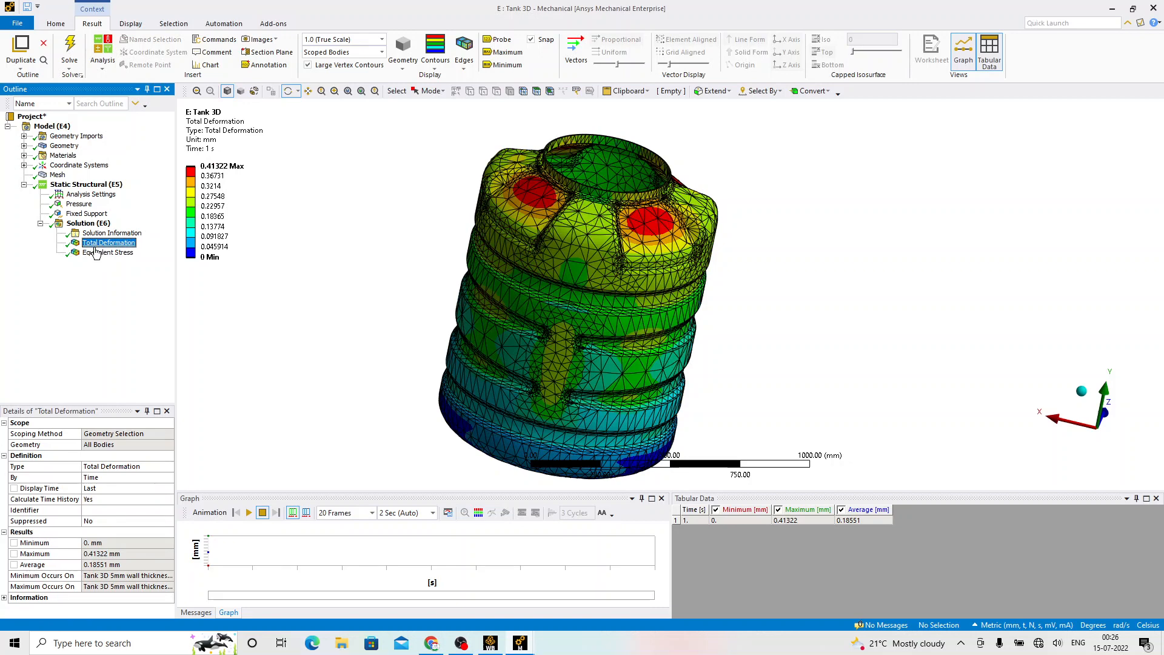
left_click(95, 253)
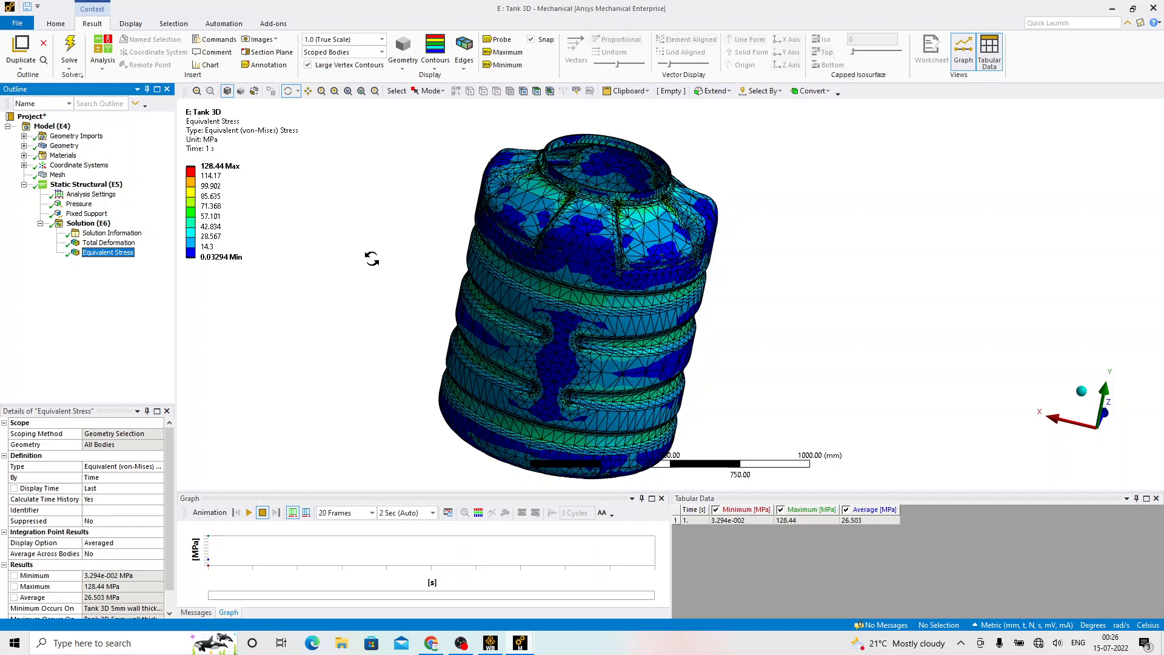
scroll(645, 290, "up", 3)
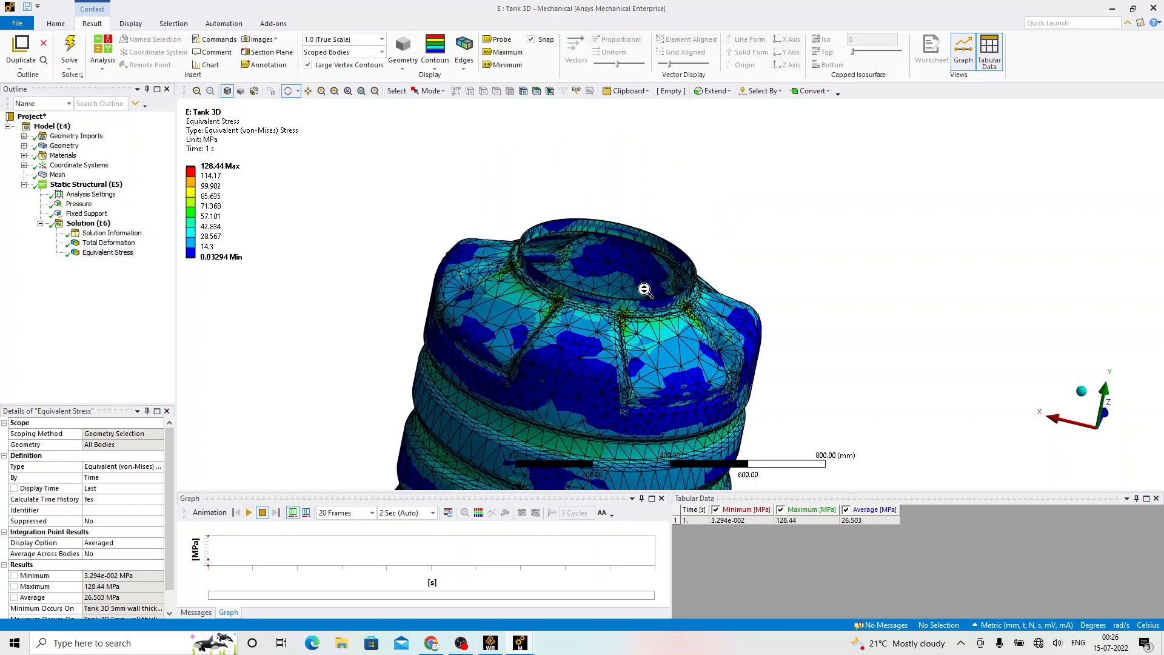
scroll(644, 290, "up", 2)
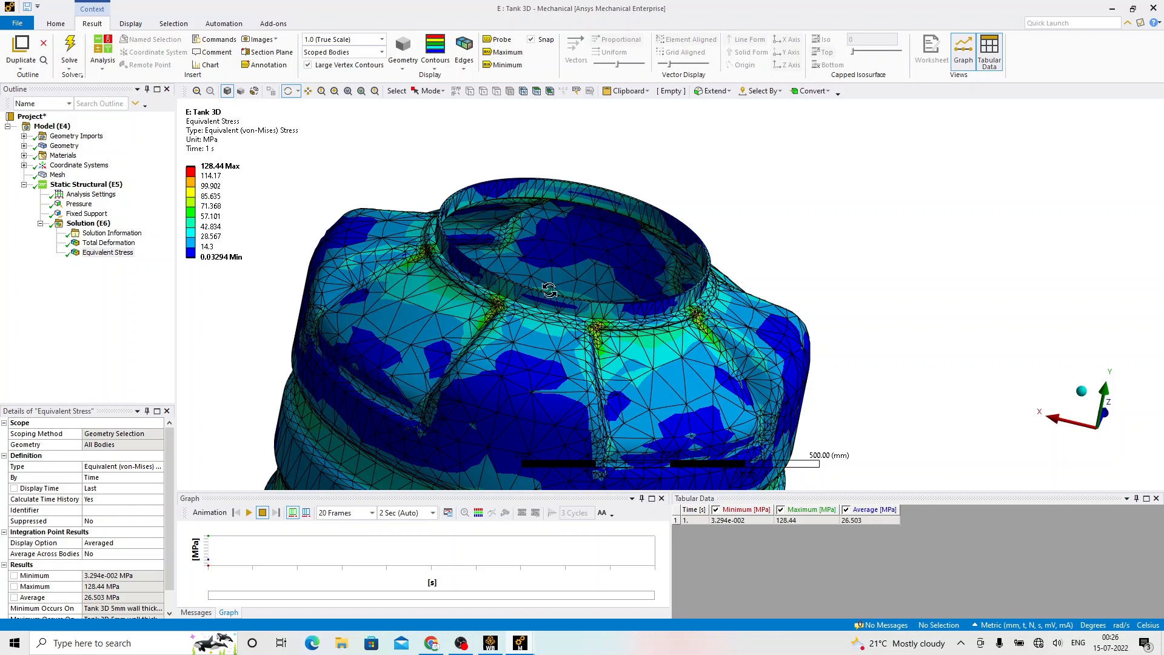
left_click_drag(526, 290, 530, 321)
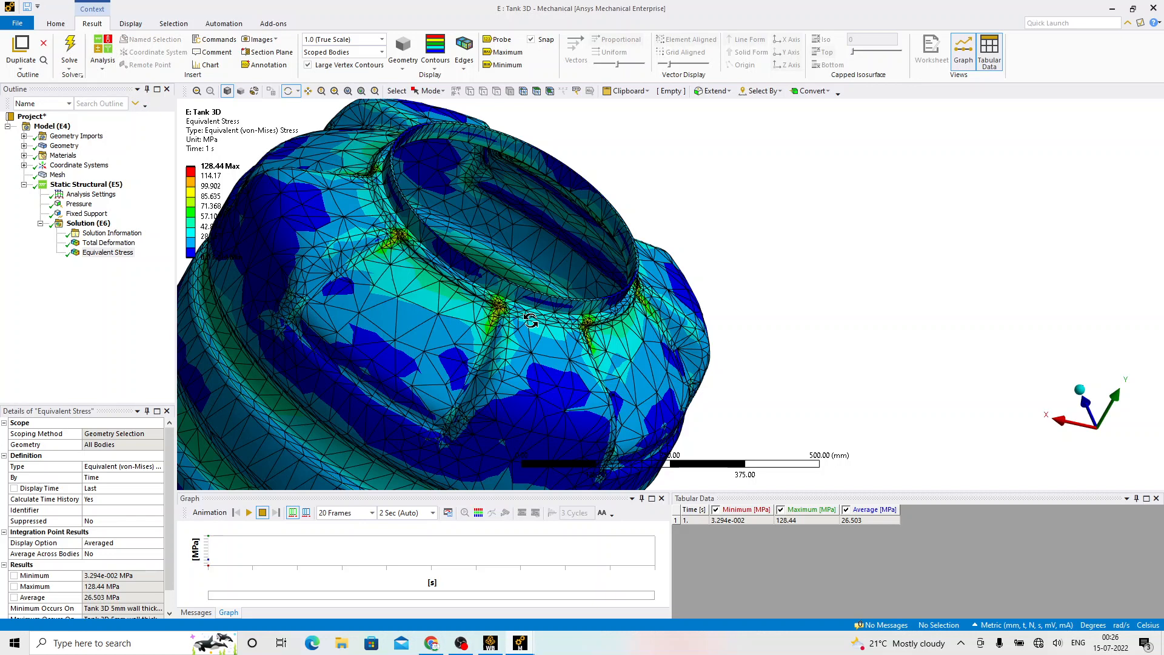
scroll(548, 241, "down", 2)
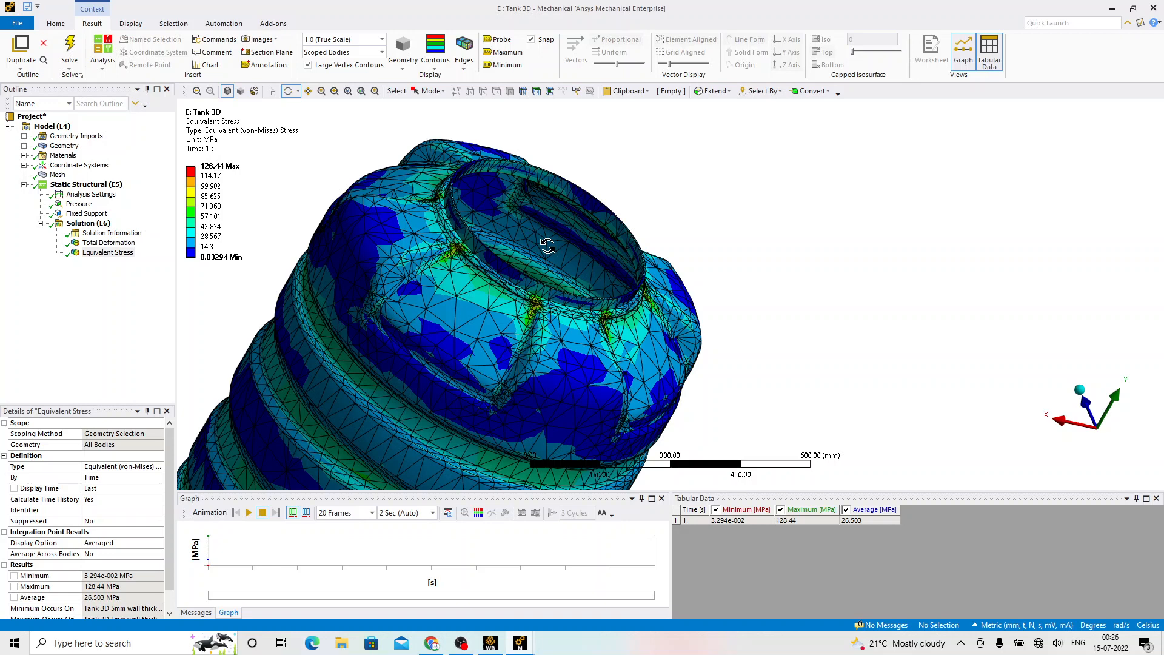
Step: Compare the mesh statistics and element pattern of the solid Tank 3D model with those of the shell-element tank
left_click(58, 176)
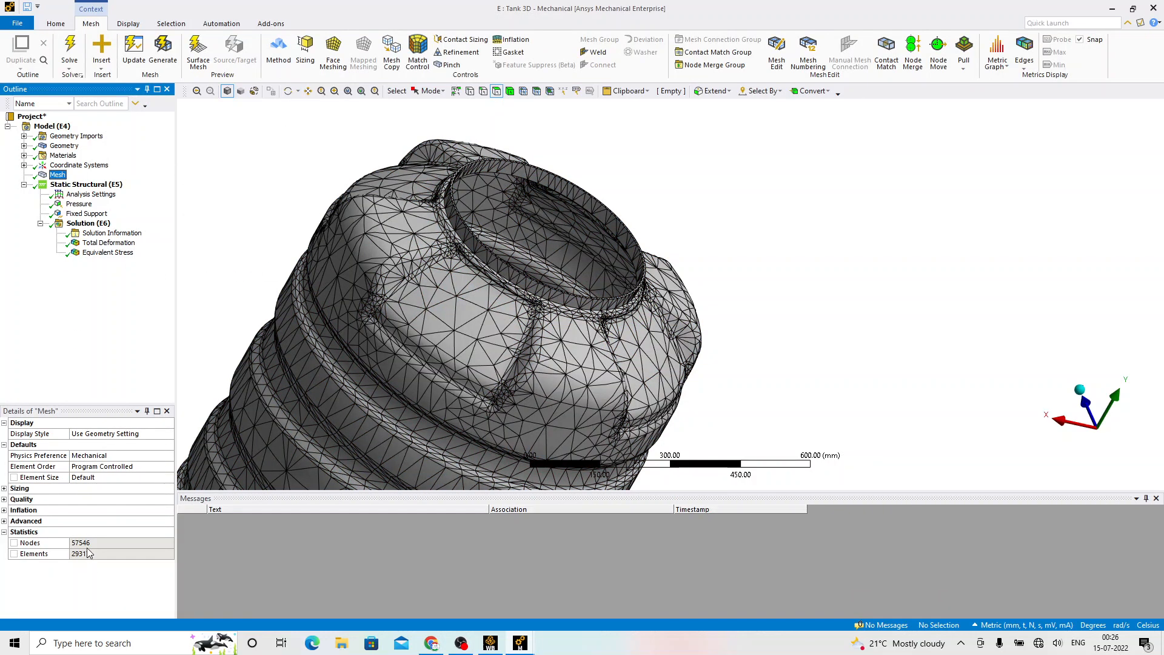
key("alt+Tab")
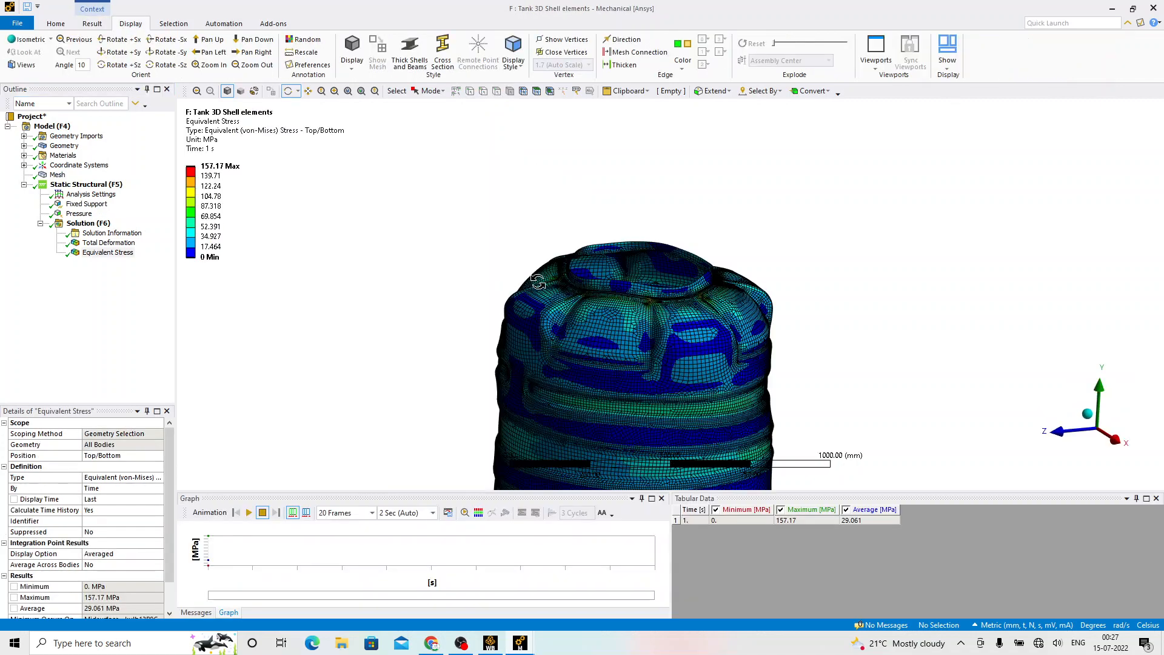
left_click_drag(628, 326, 641, 243)
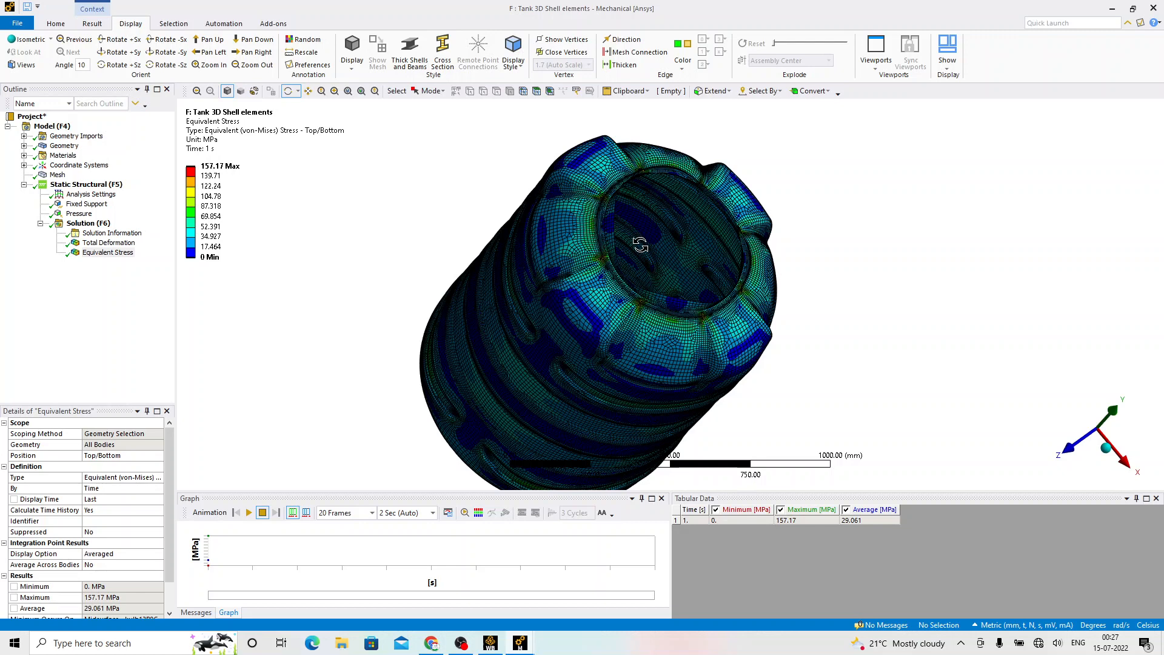
left_click(57, 175)
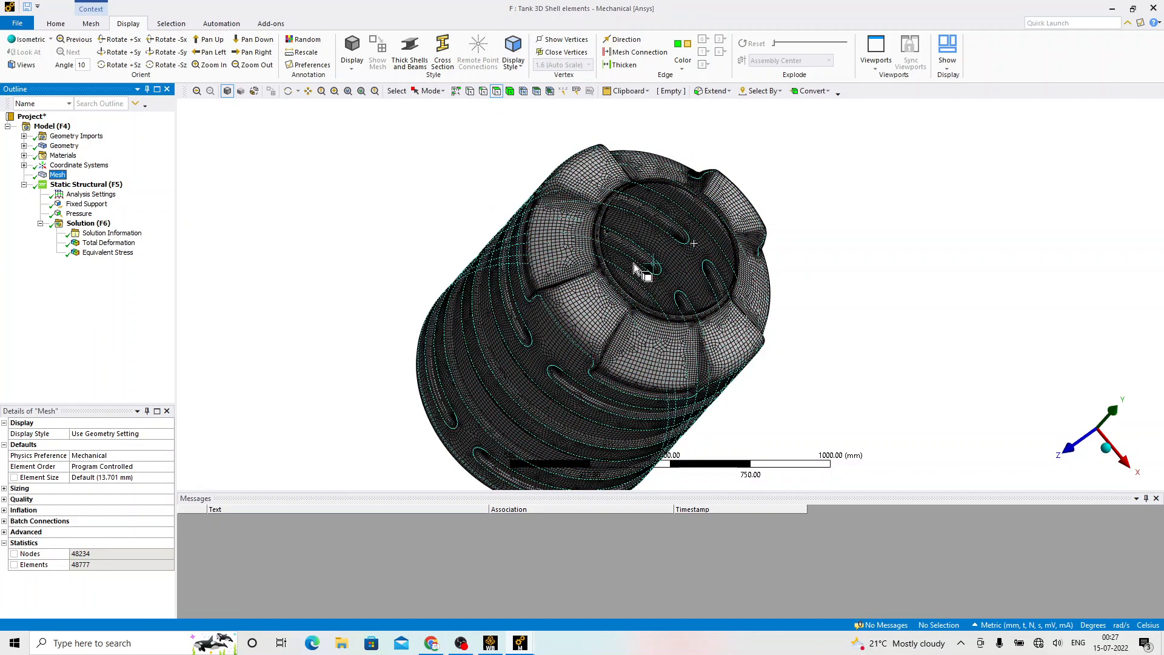
middle_click_drag(631, 262, 589, 285)
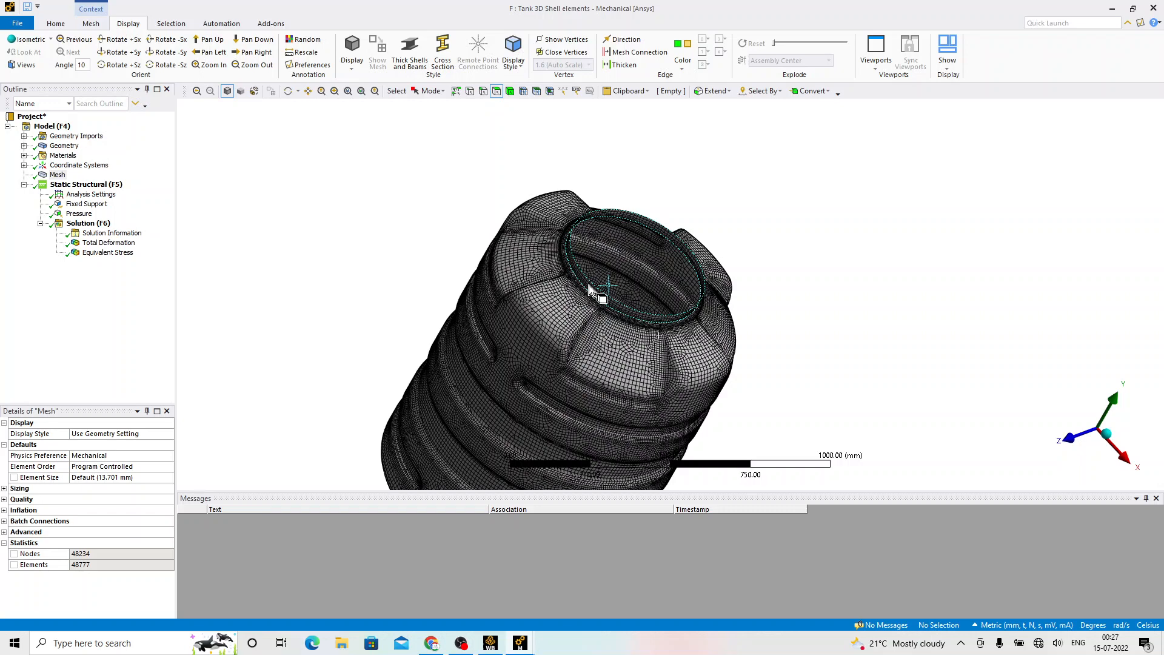
Step: Close the tank analysis windows and read the paper clip task on the Problem Statement 06 slide
left_click(1151, 14)
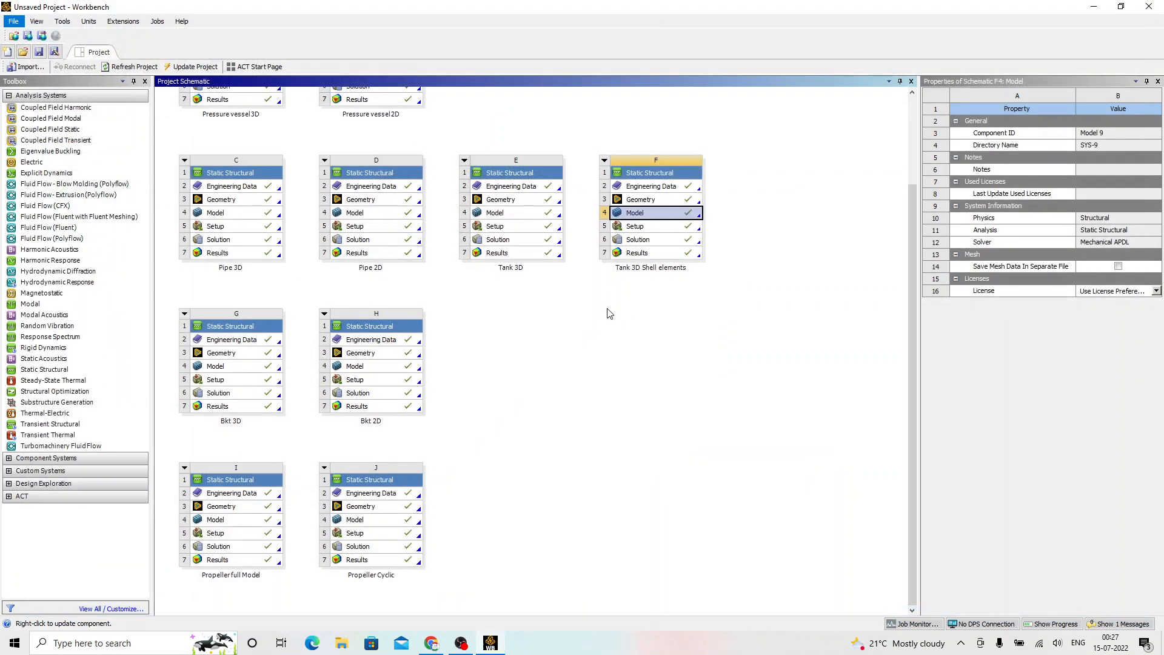
key("alt+Tab")
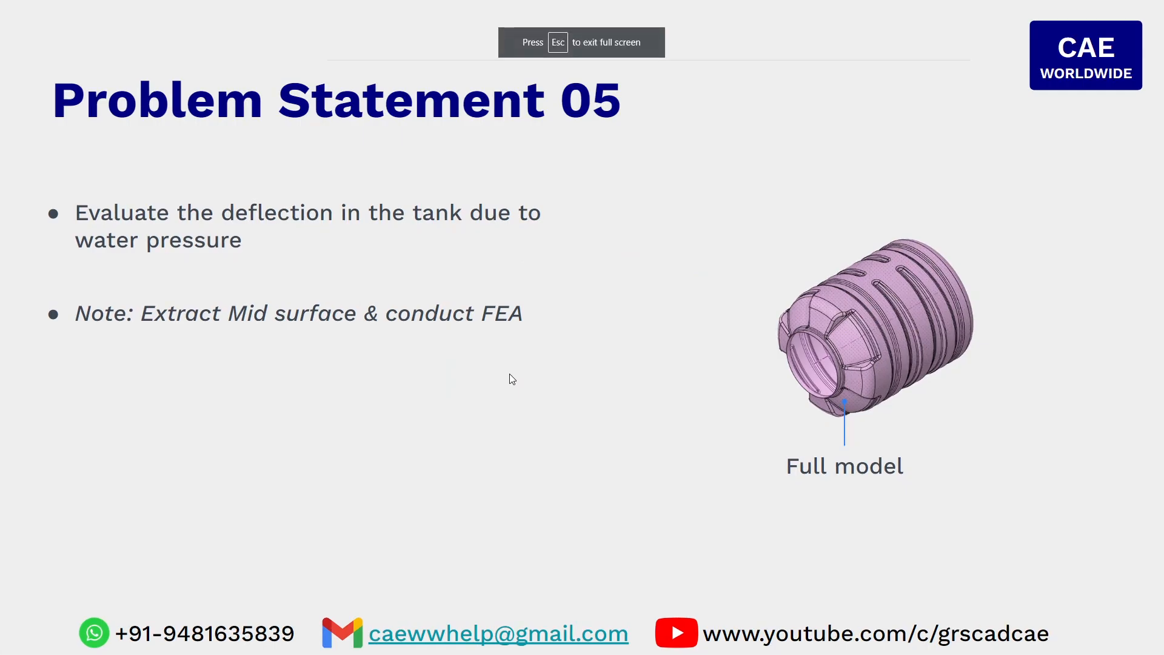
key("Right")
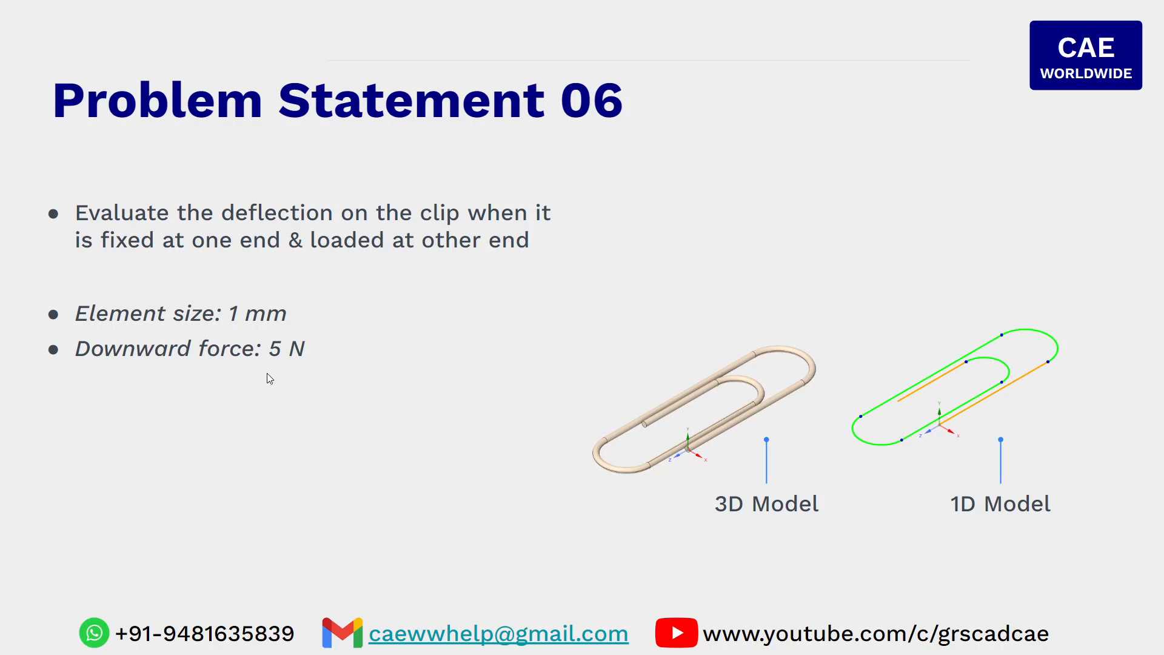
key("alt+Tab")
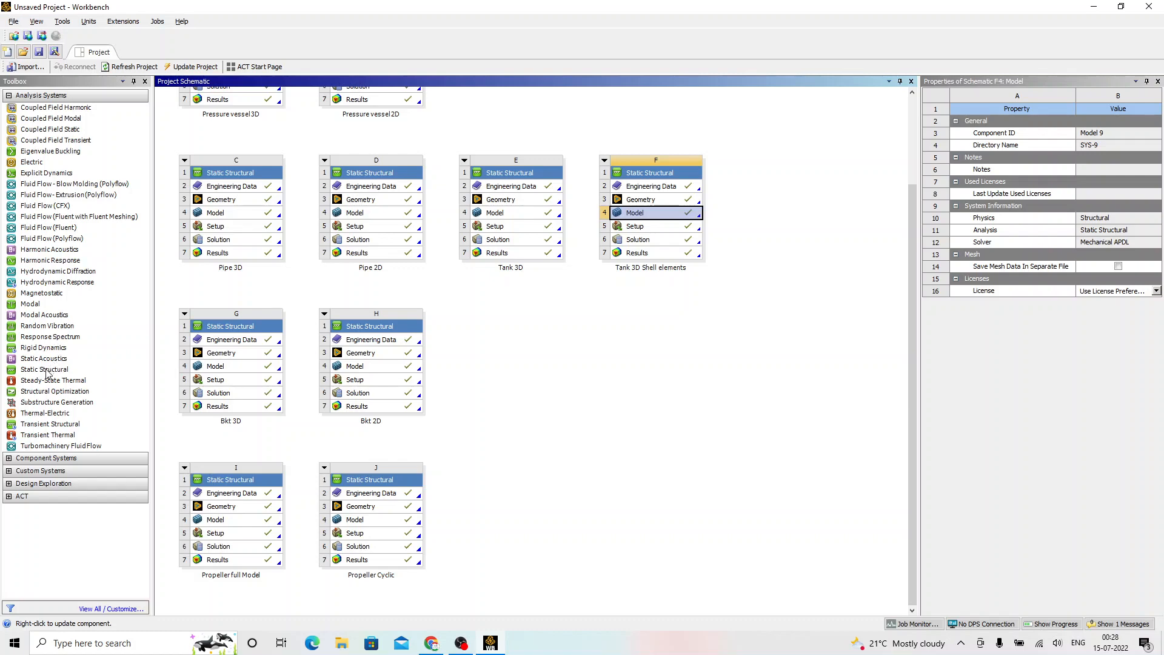
Step: Add a new Static Structural system beside the Bkt 2D system and name it Clip 3D
left_click_drag(49, 370, 504, 337)
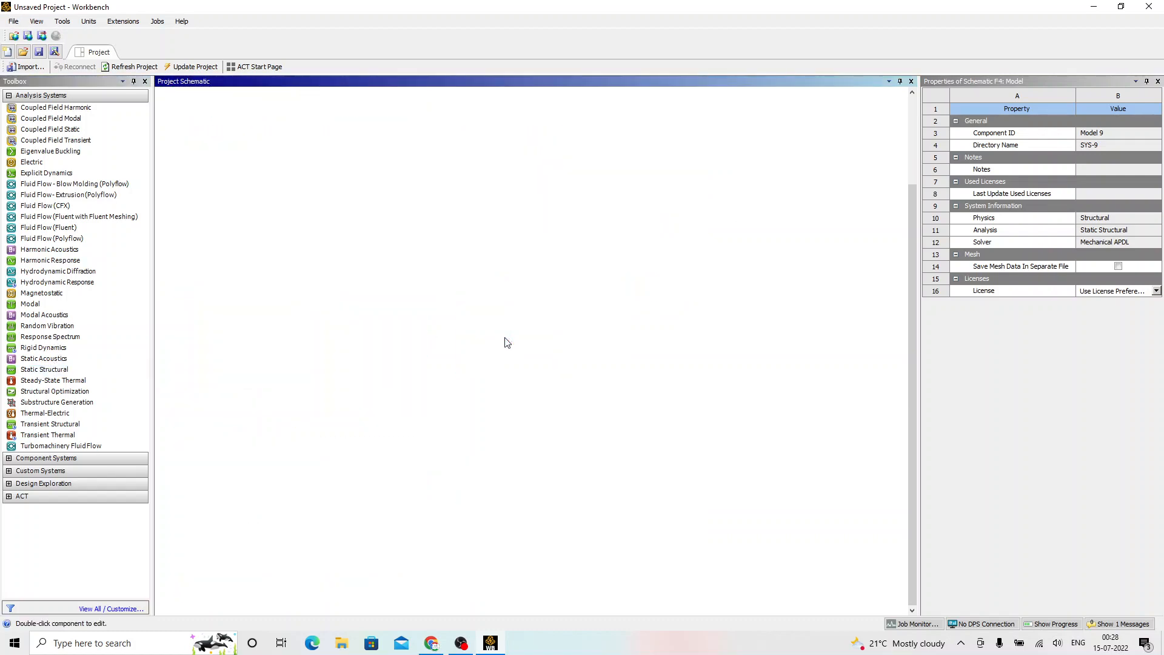
right_click(511, 331)
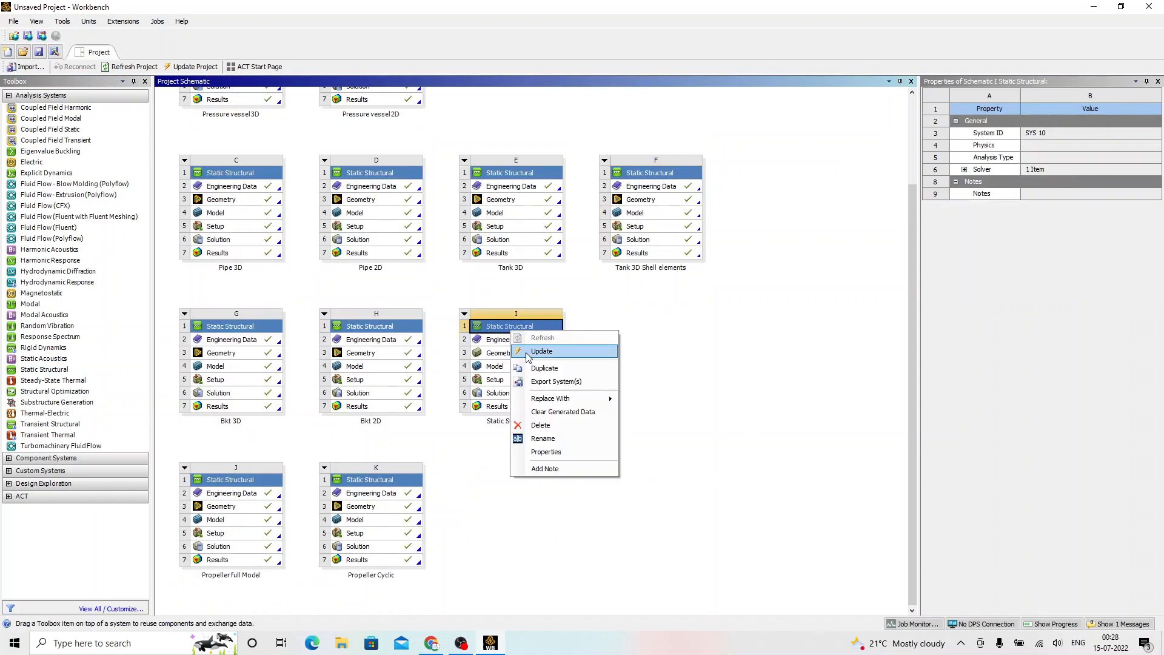
left_click(560, 445)
type("Clip")
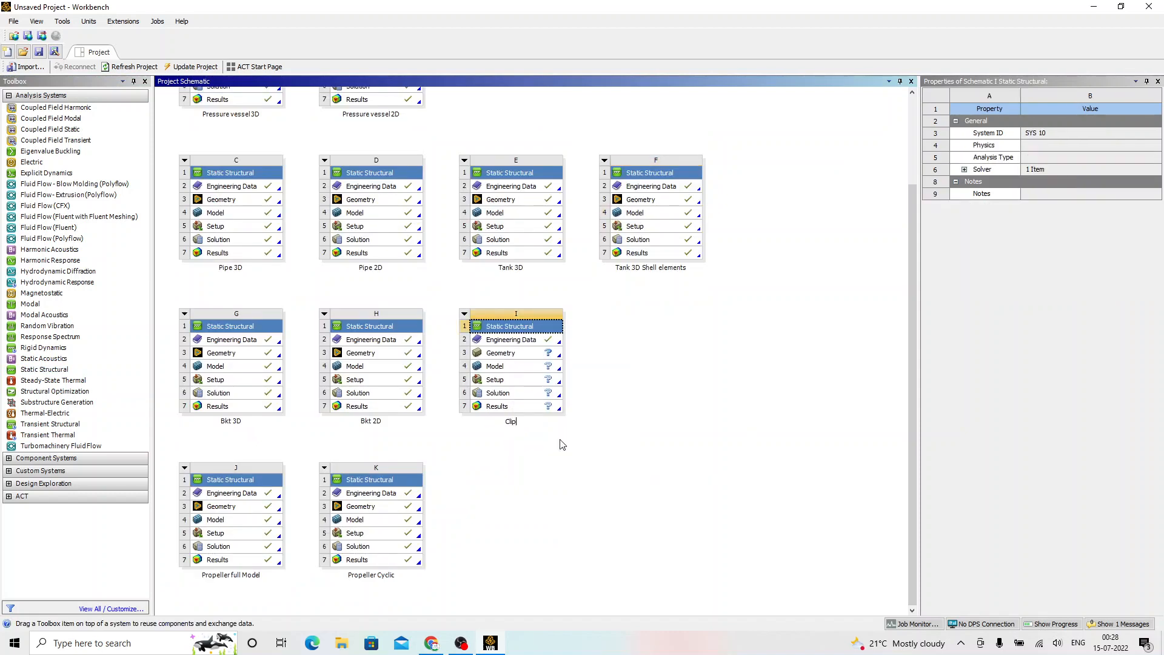
type(" 3D")
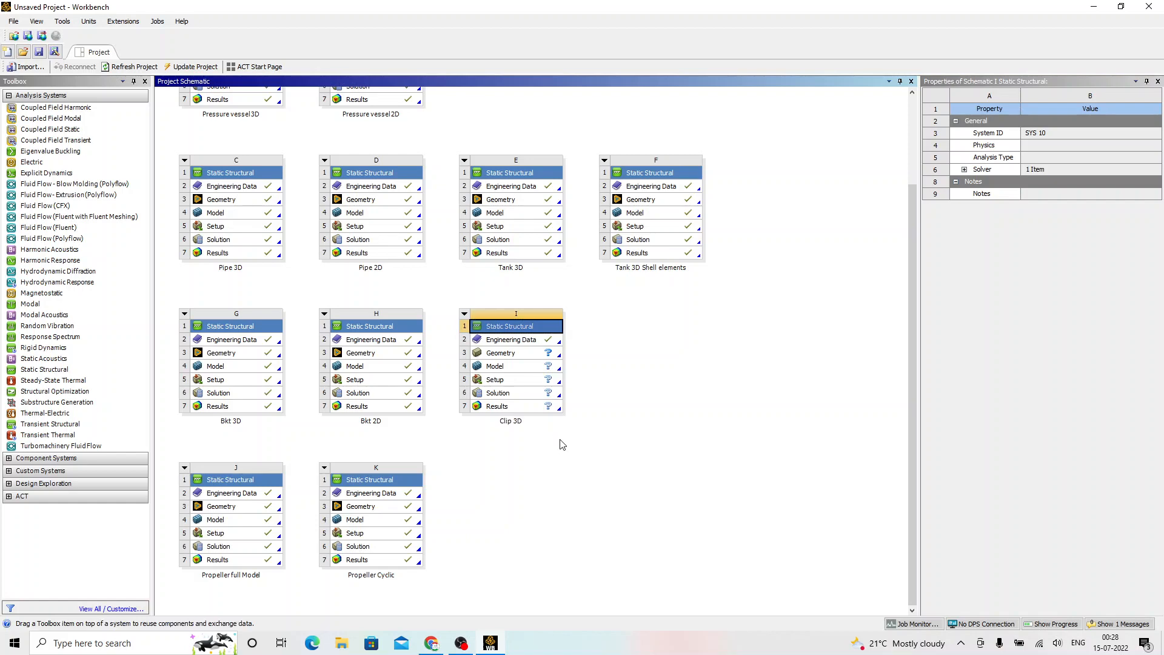
left_click(563, 444)
Step: Import the Beam - Paper clip 3D geometry file into the Clip 3D system and open its model in Mechanical
right_click(533, 354)
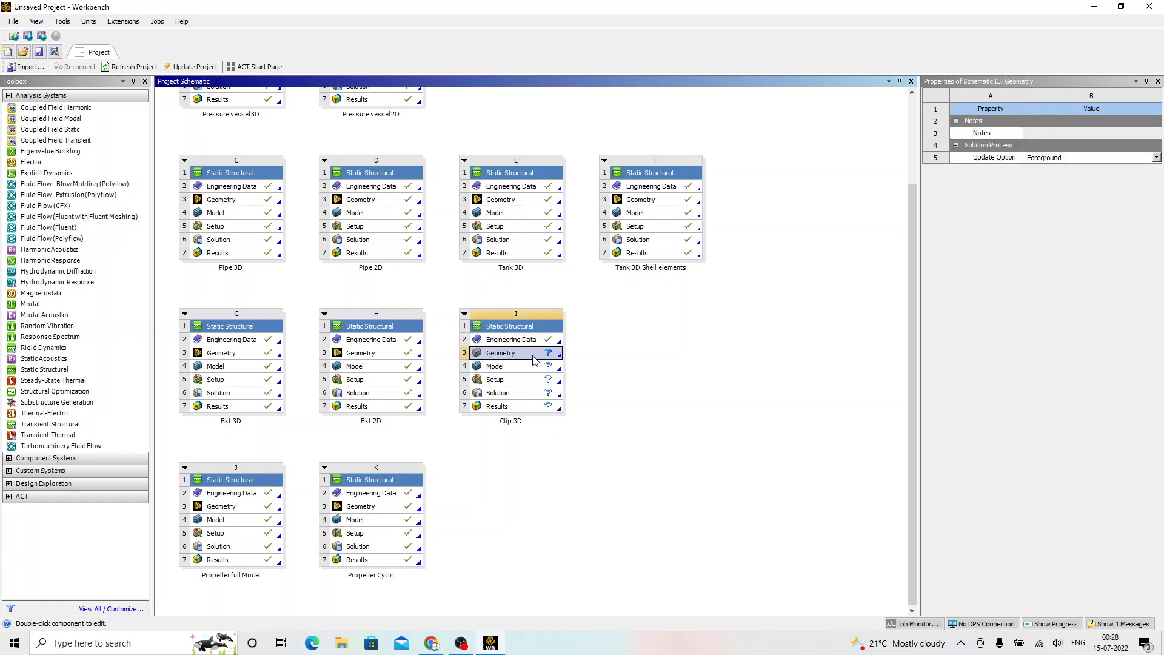
mouse_move(600, 390)
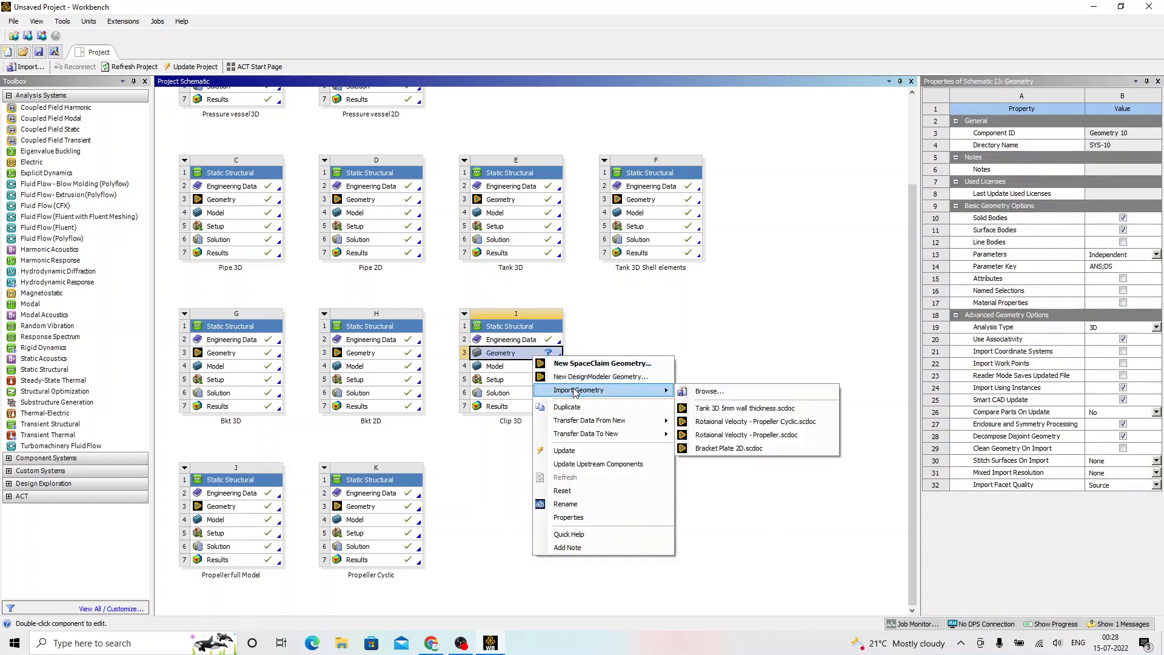
left_click(730, 397)
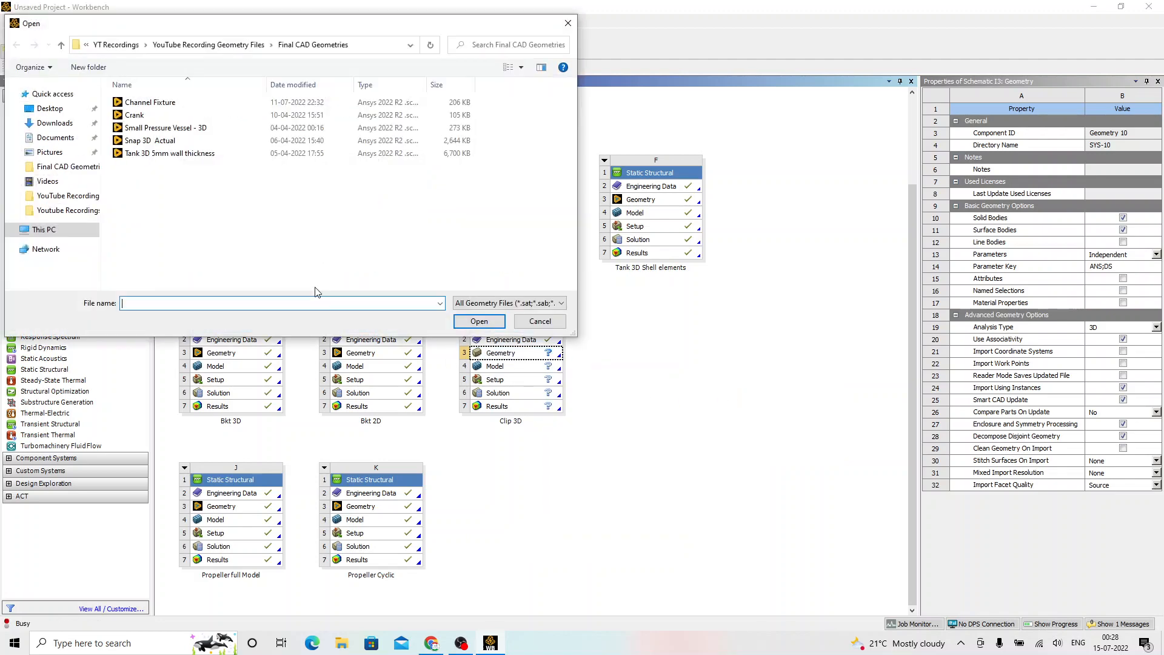
left_click(206, 47)
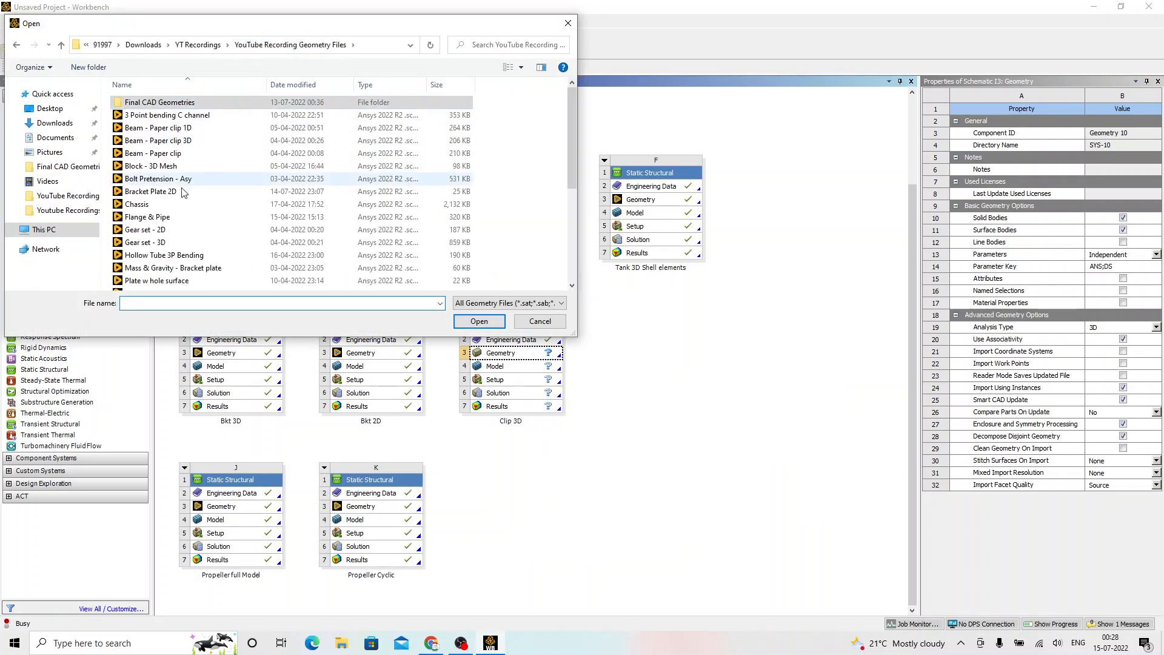
left_click(180, 236)
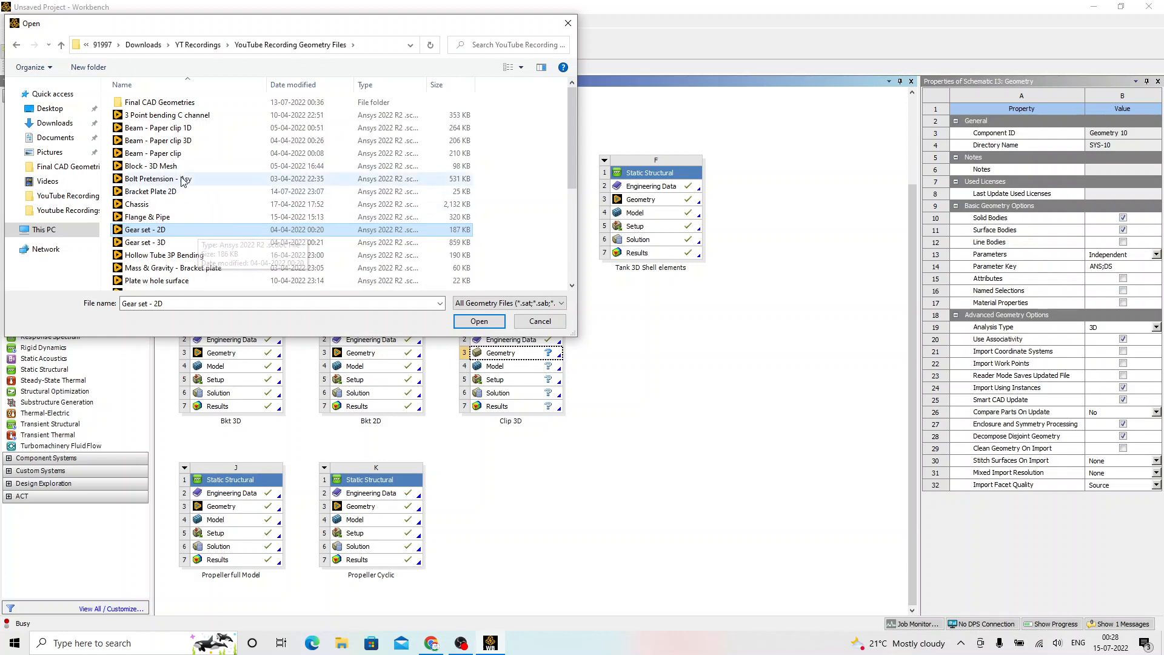
left_click(184, 141)
left_click(474, 323)
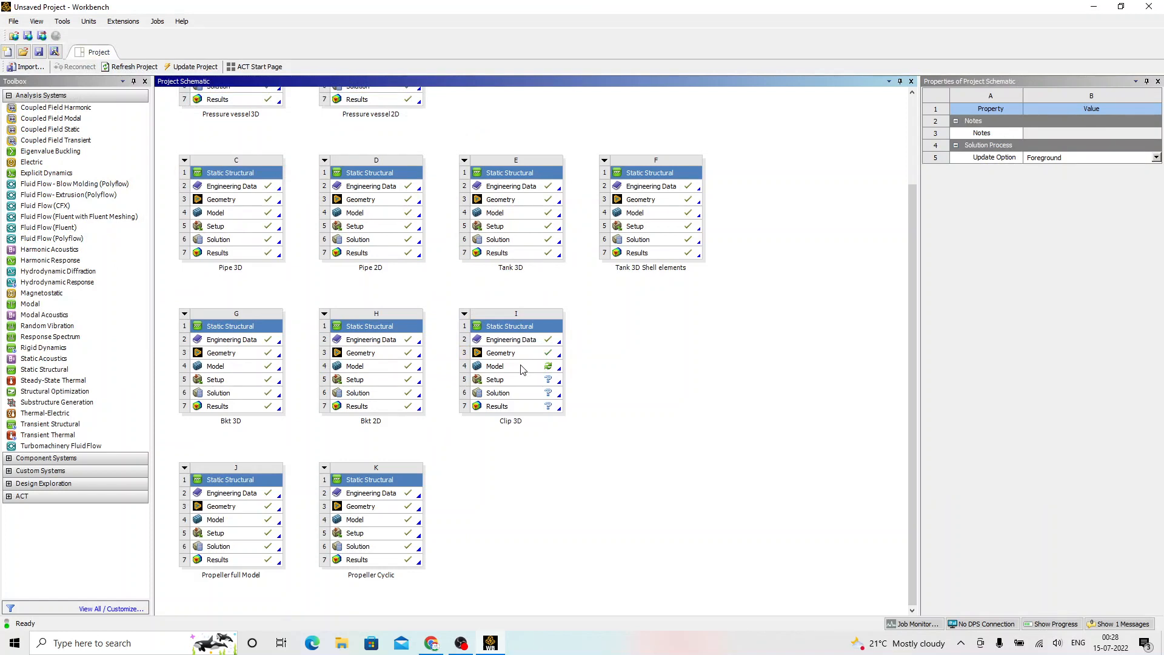
double_click(522, 367)
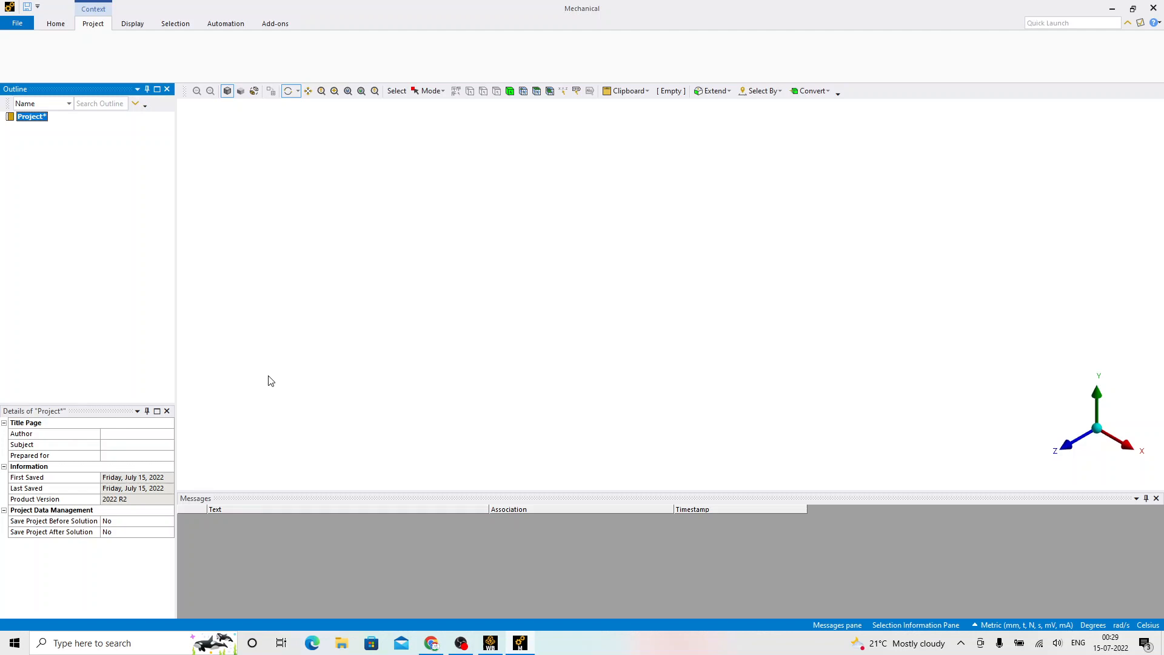
left_click(271, 380)
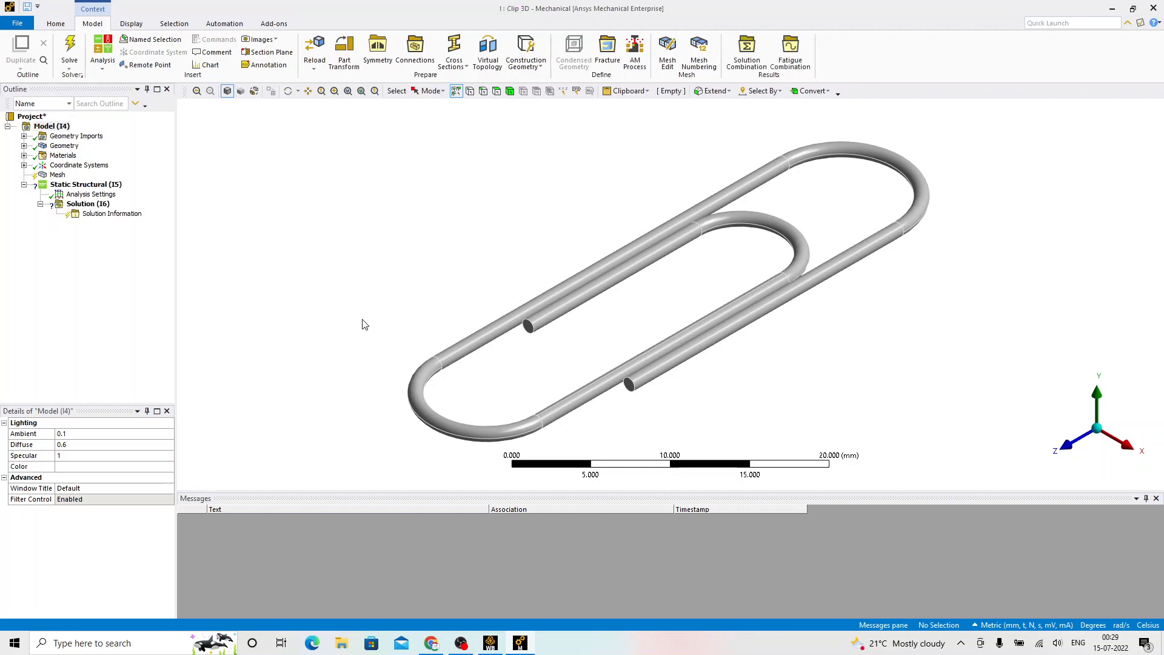
Step: Add a mesh sizing control scoped to the paper clip body with an element size of 1 mm
right_click(57, 175)
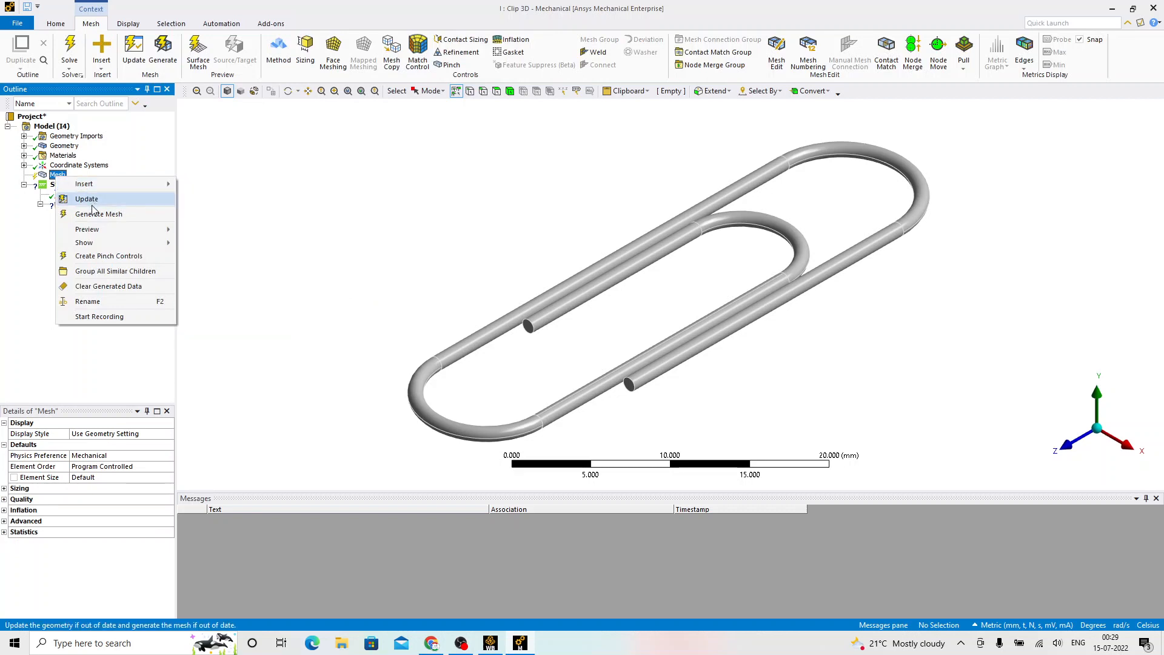
mouse_move(121, 184)
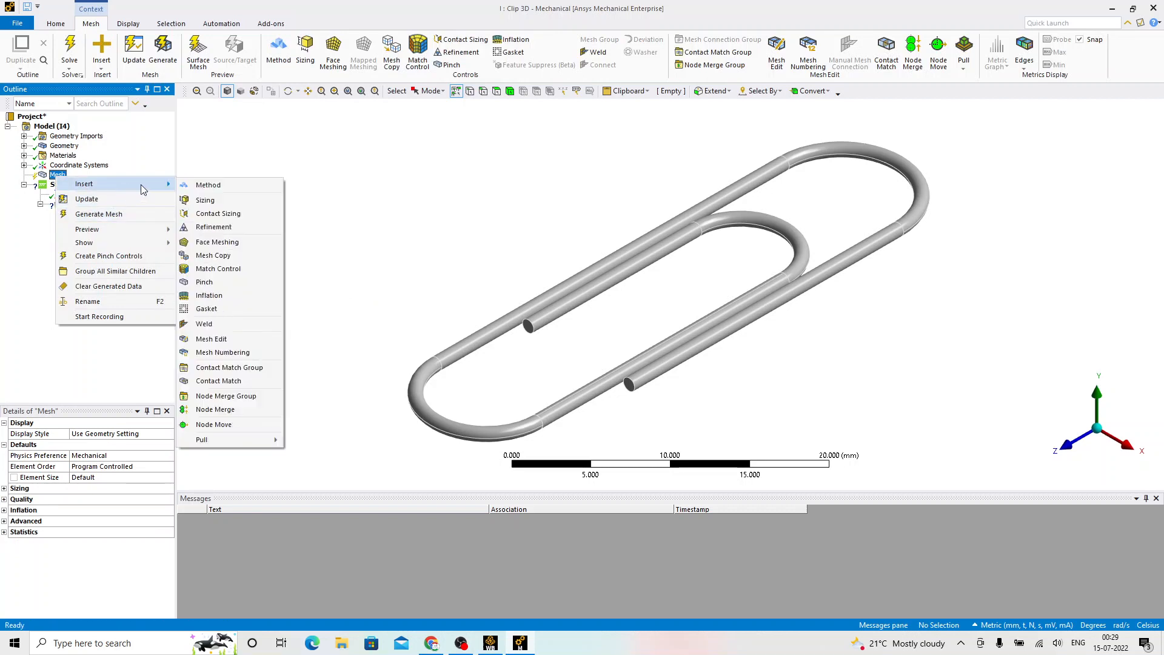
left_click(228, 203)
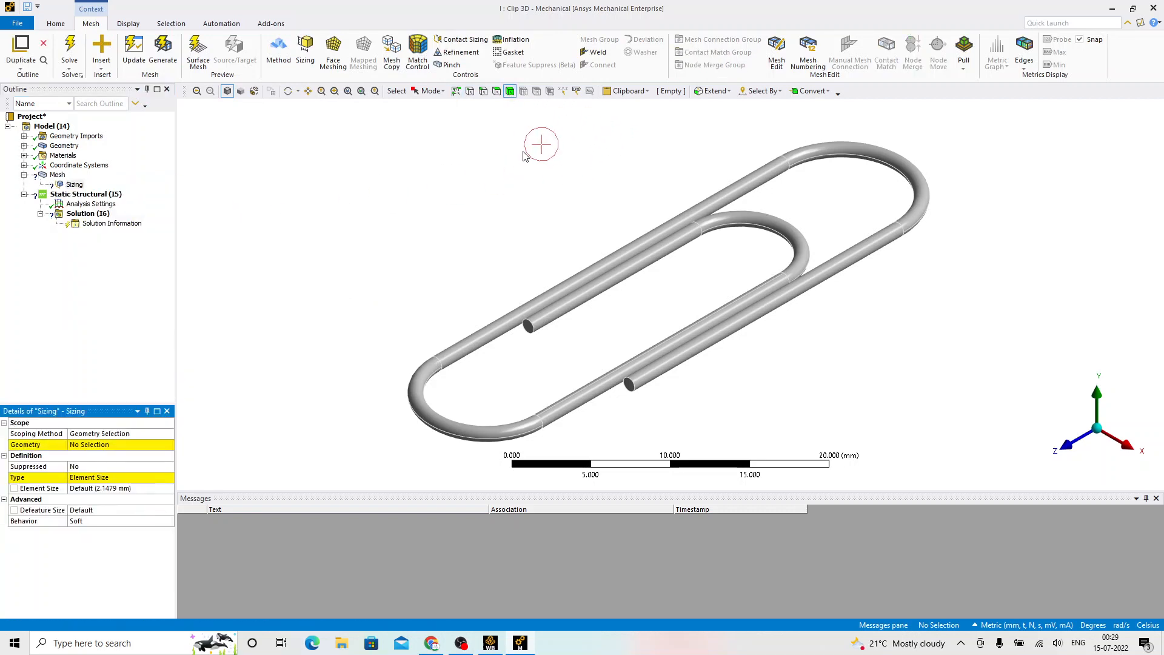
left_click(564, 286)
left_click(82, 447)
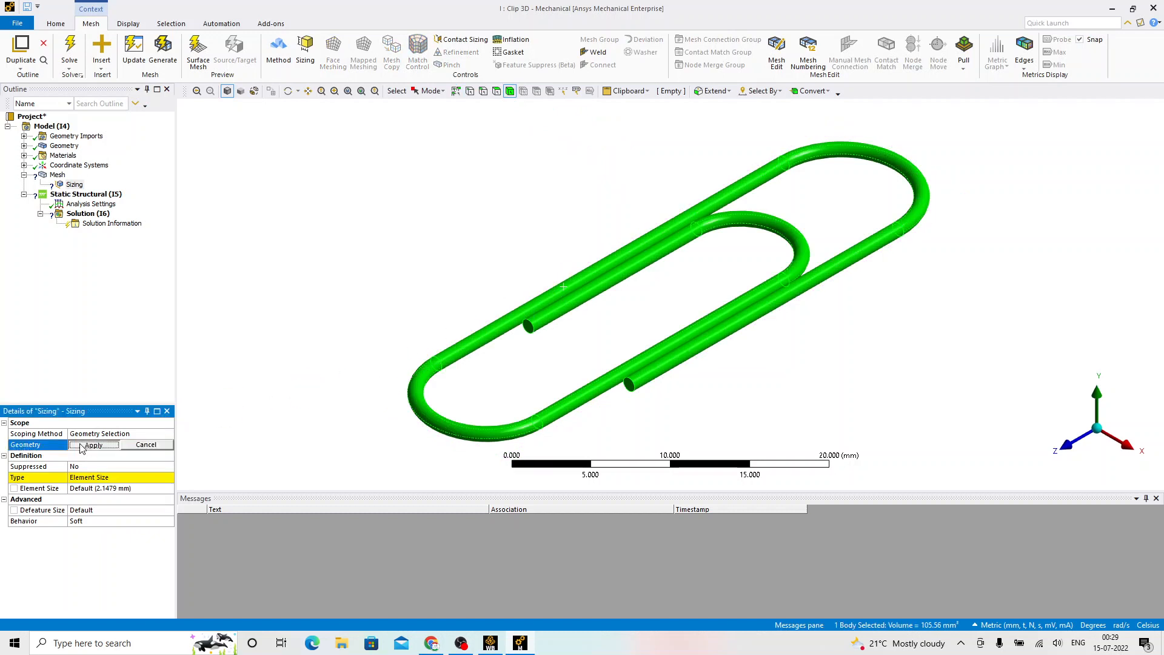
left_click(83, 446)
left_click(88, 487)
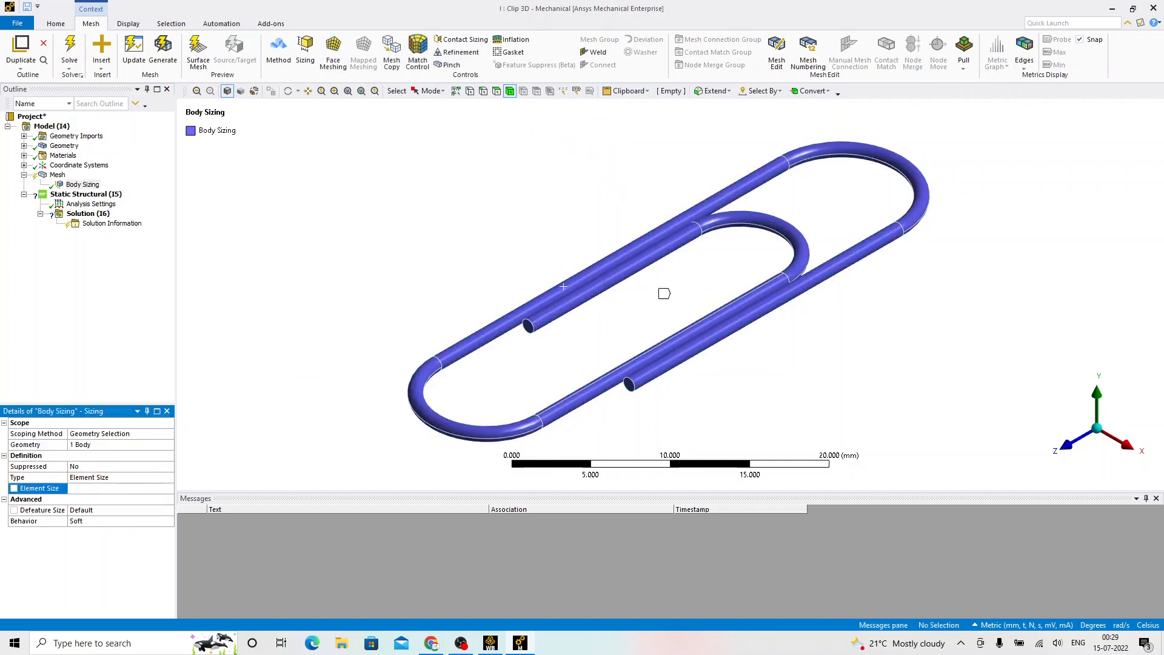
type("1")
key("Return")
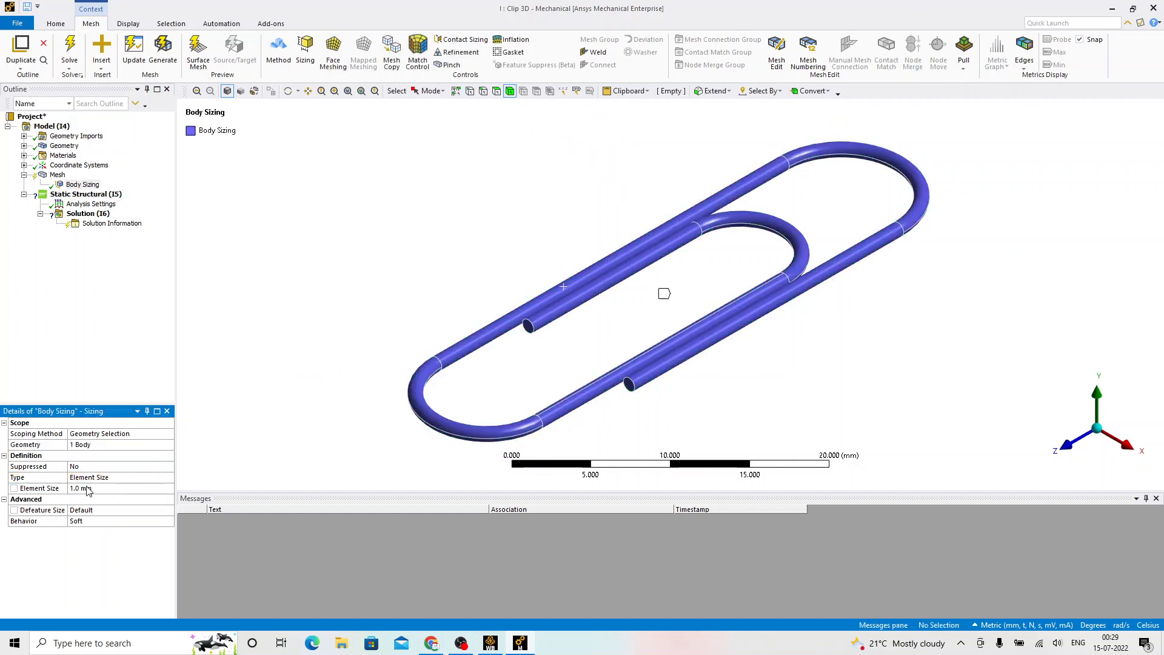
Step: Generate the paper clip mesh and inspect individual tetrahedral elements near the inner wire end
right_click(58, 177)
left_click(103, 215)
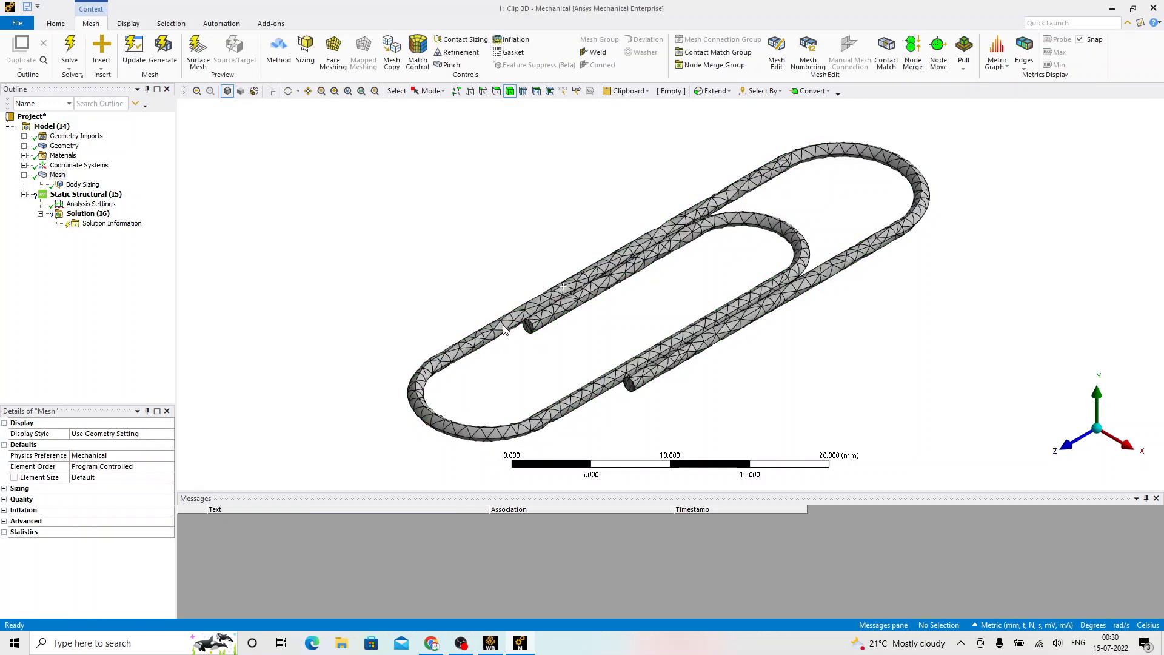
scroll(533, 246, "up", 6)
scroll(645, 261, "up", 4)
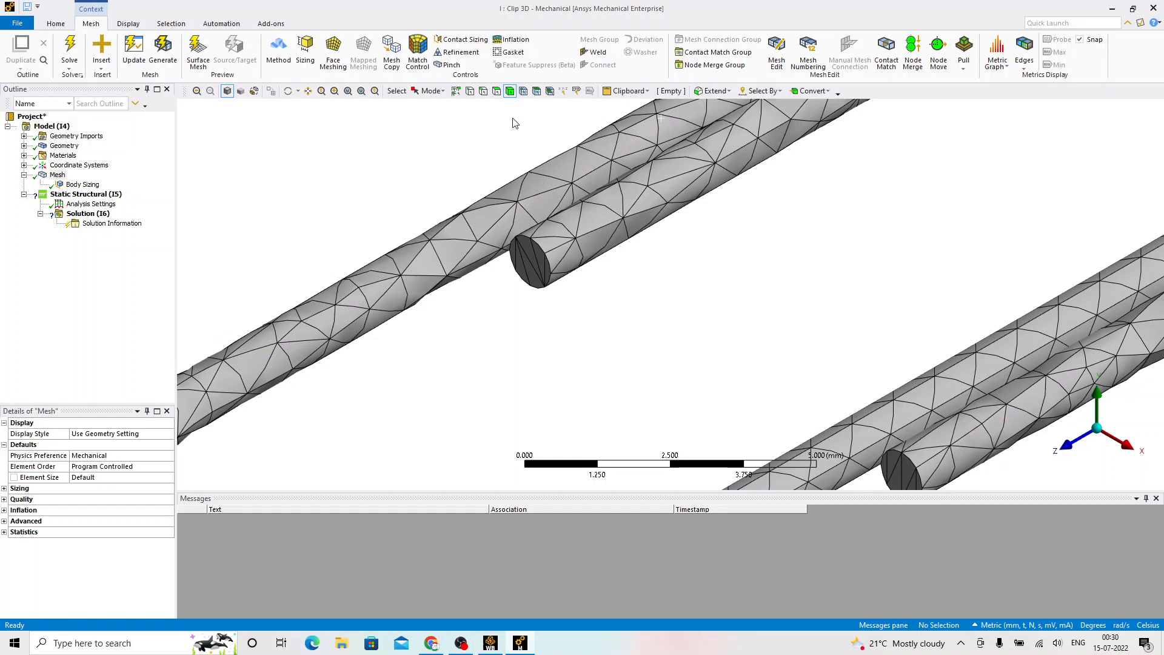
left_click(550, 92)
left_click(553, 249)
left_click(607, 228)
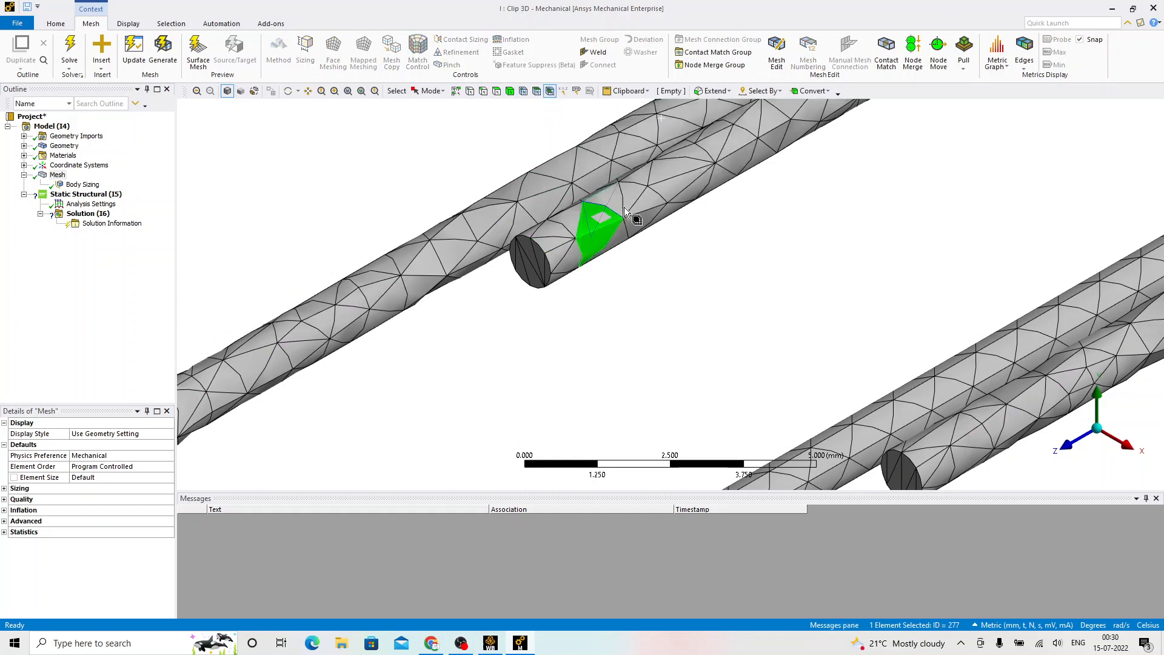
left_click(465, 234)
mouse_move(464, 235)
middle_mouse_down()
mouse_move(445, 204)
mouse_move(482, 232)
mouse_move(526, 236)
mouse_move(461, 204)
mouse_move(486, 224)
mouse_move(462, 214)
middle_mouse_up()
scroll(449, 220, "down", 5)
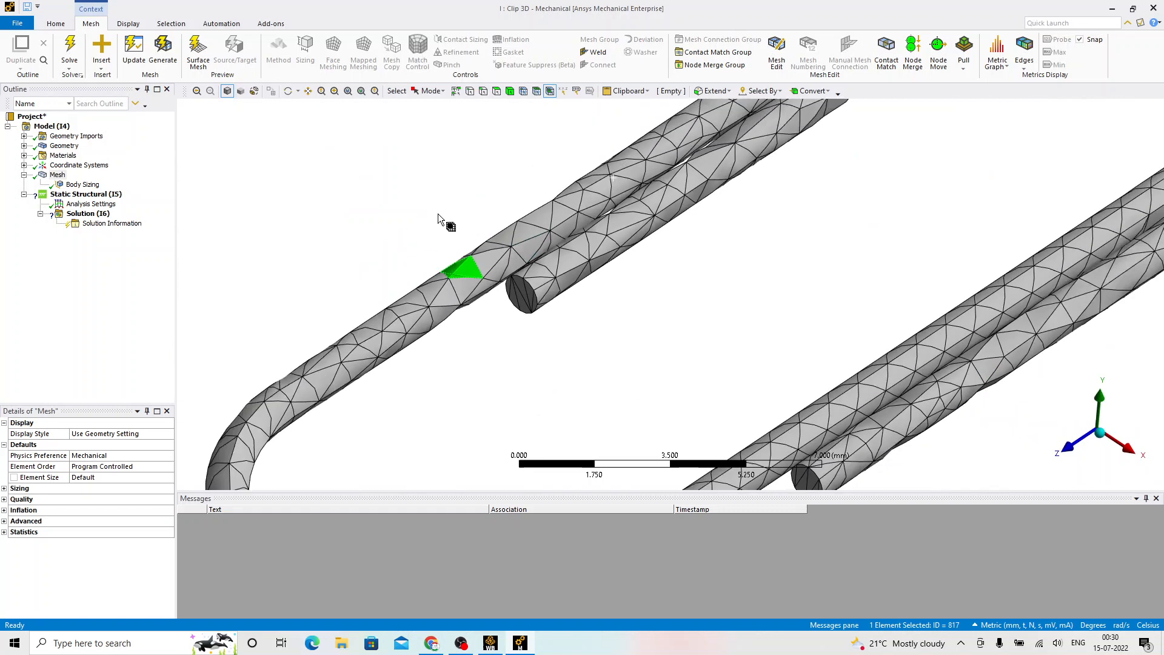
Step: Add a fixed support on the end face of the clip's inner wire
right_click(85, 194)
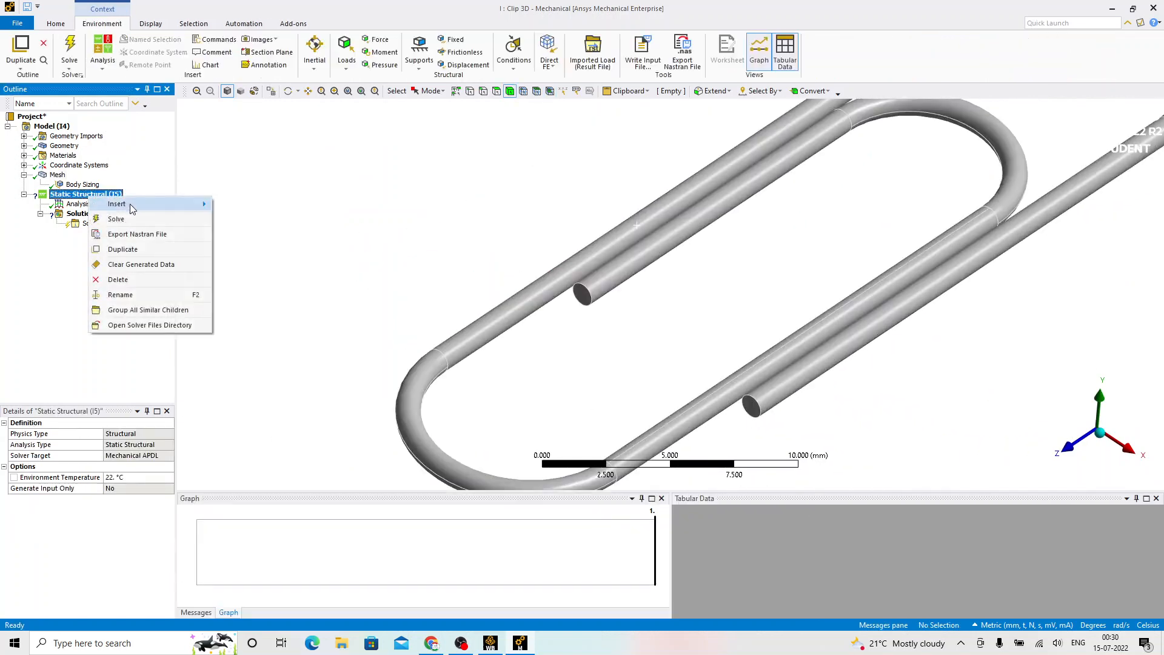
mouse_move(136, 210)
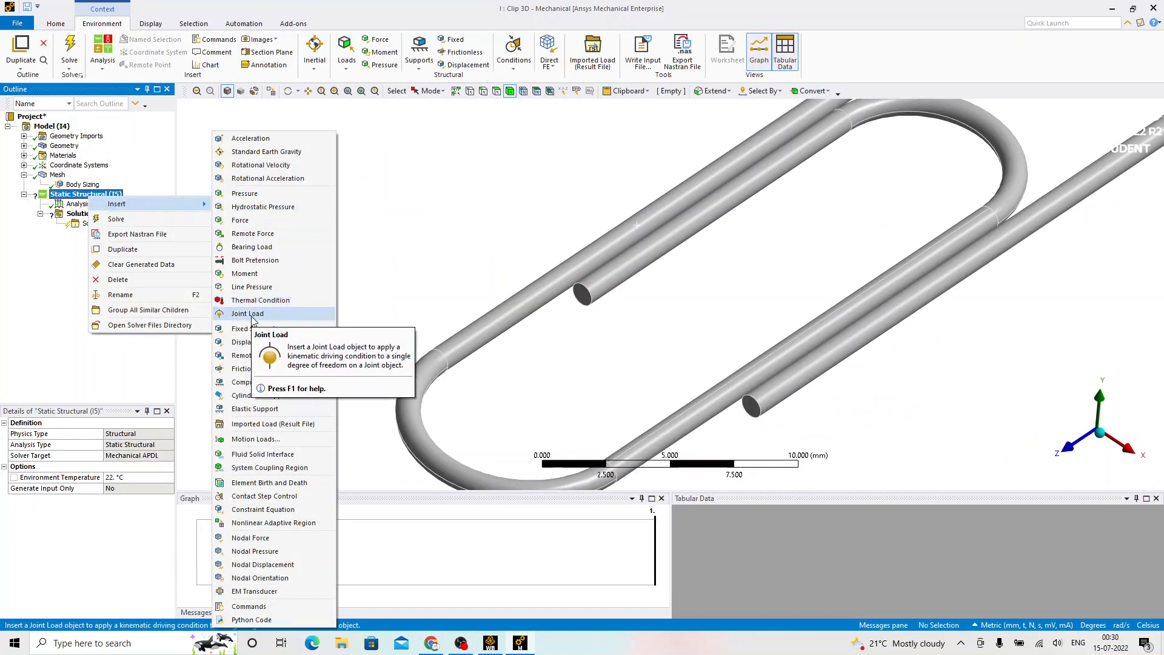
left_click(267, 329)
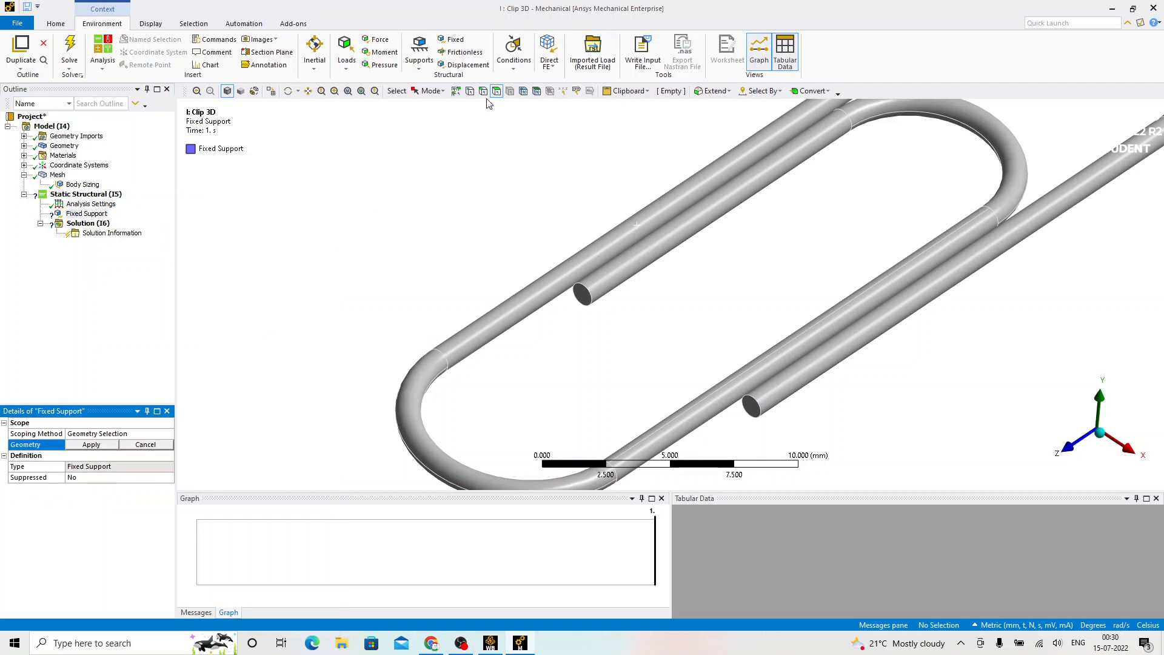
left_click(589, 300)
left_click(105, 445)
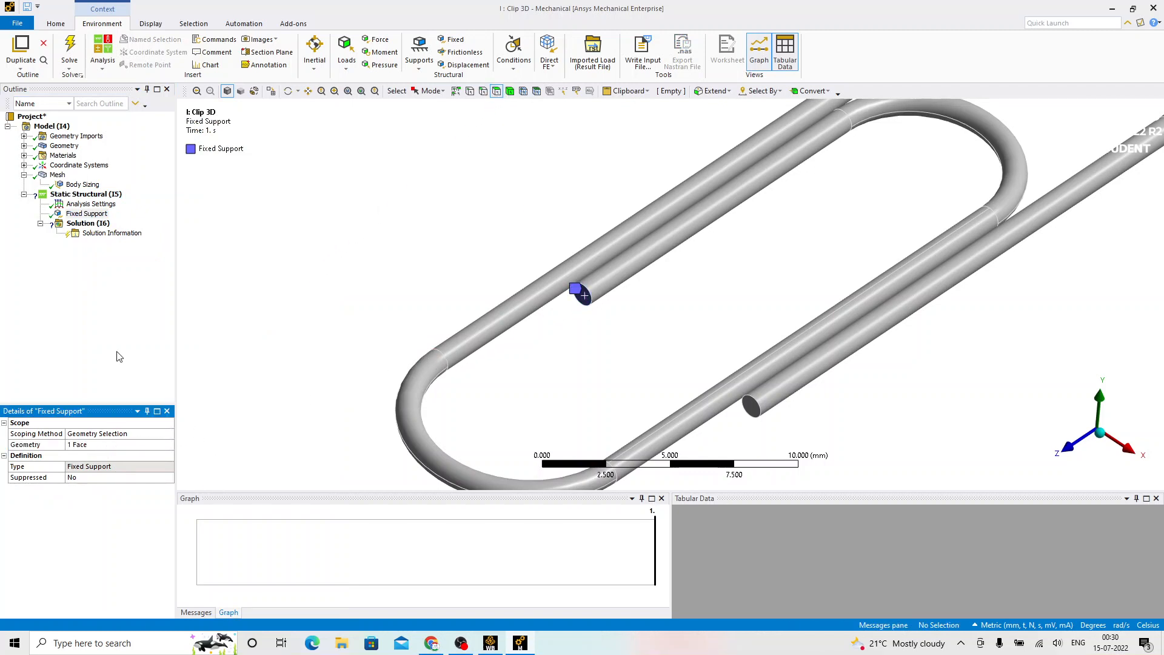
Step: Apply a force to the outer wire's end face, defined by components with a Y component of -5 N
right_click(94, 200)
mouse_move(140, 204)
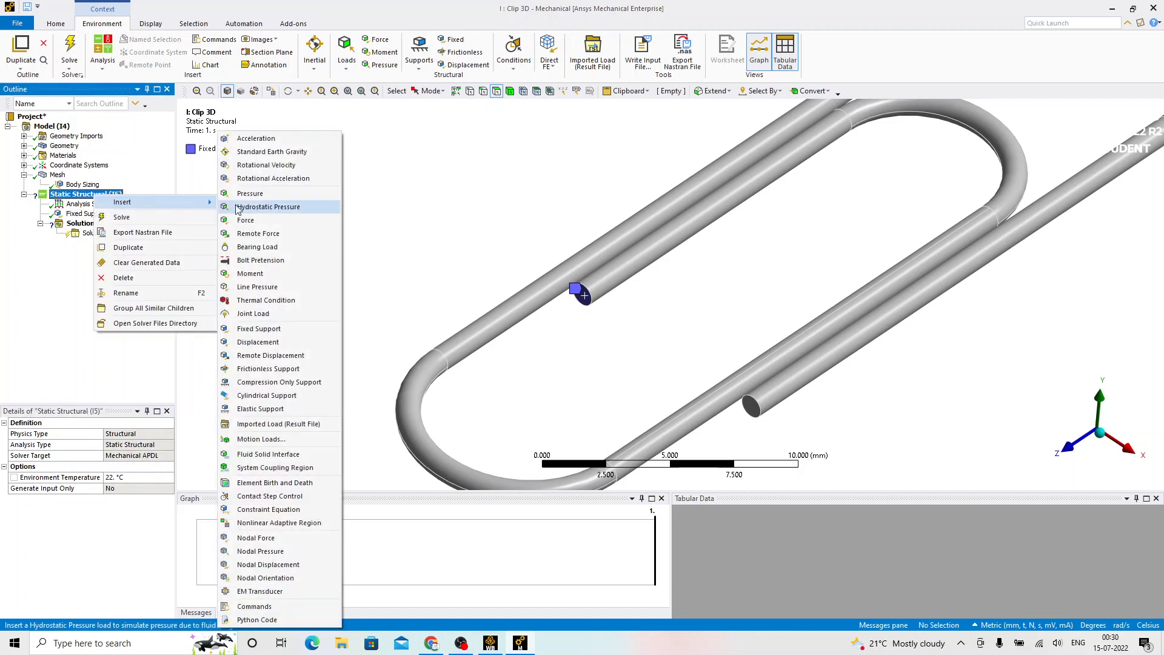
left_click(259, 221)
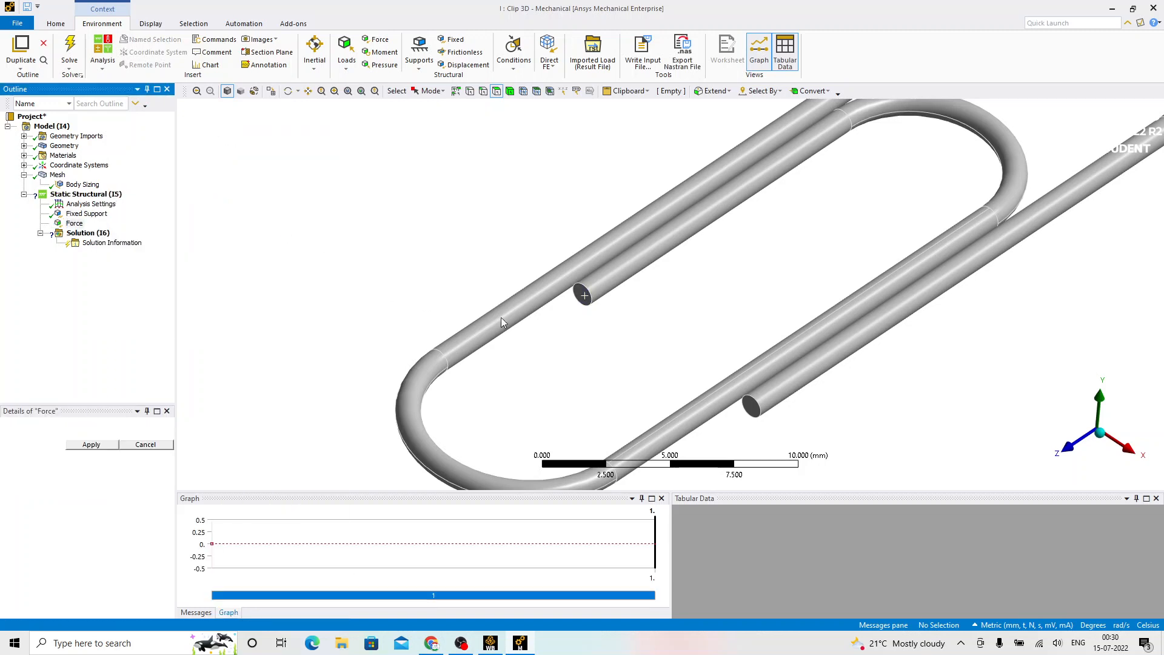
left_click(751, 408)
left_click(112, 445)
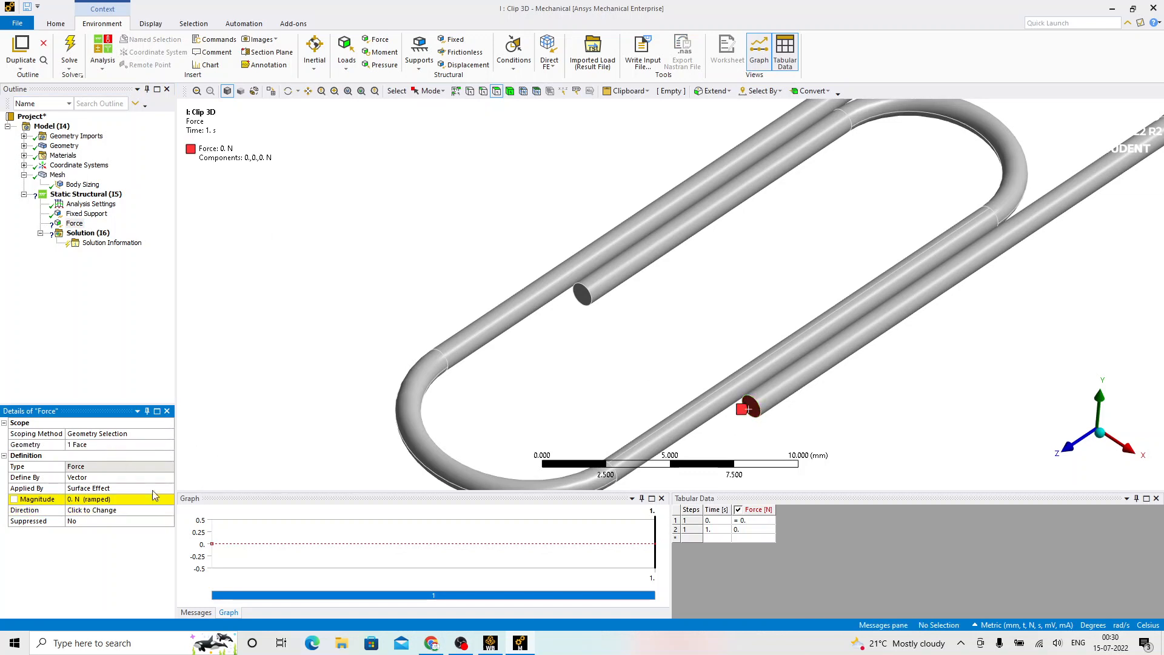
left_click(167, 479)
left_click(168, 479)
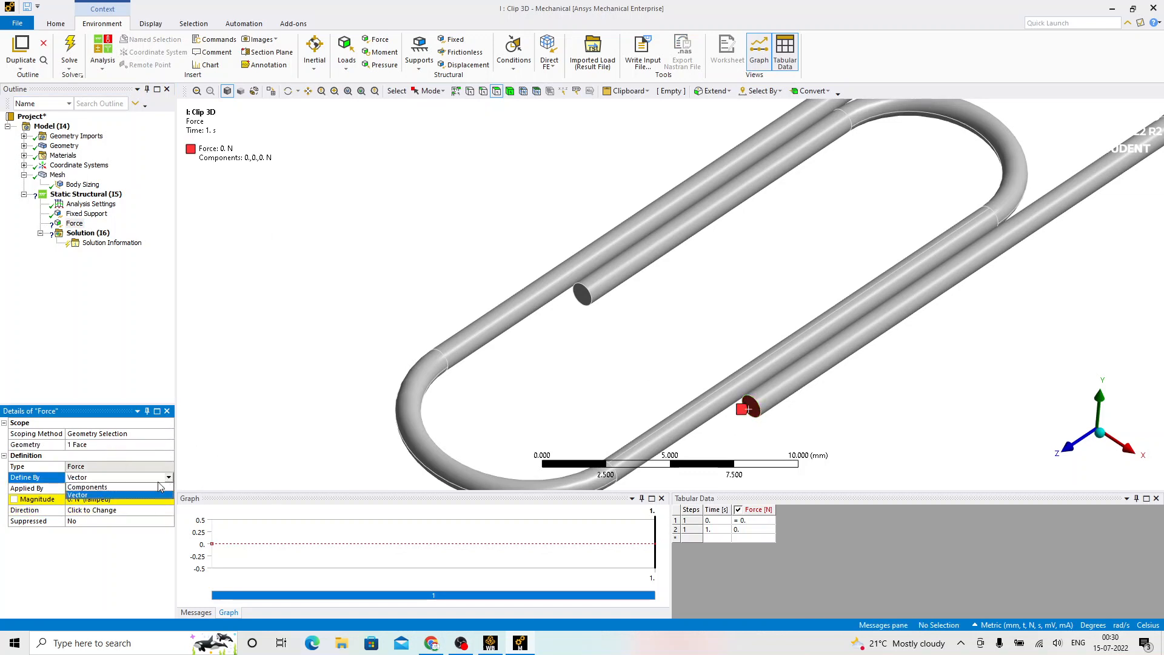
left_click(123, 497)
left_click(104, 523)
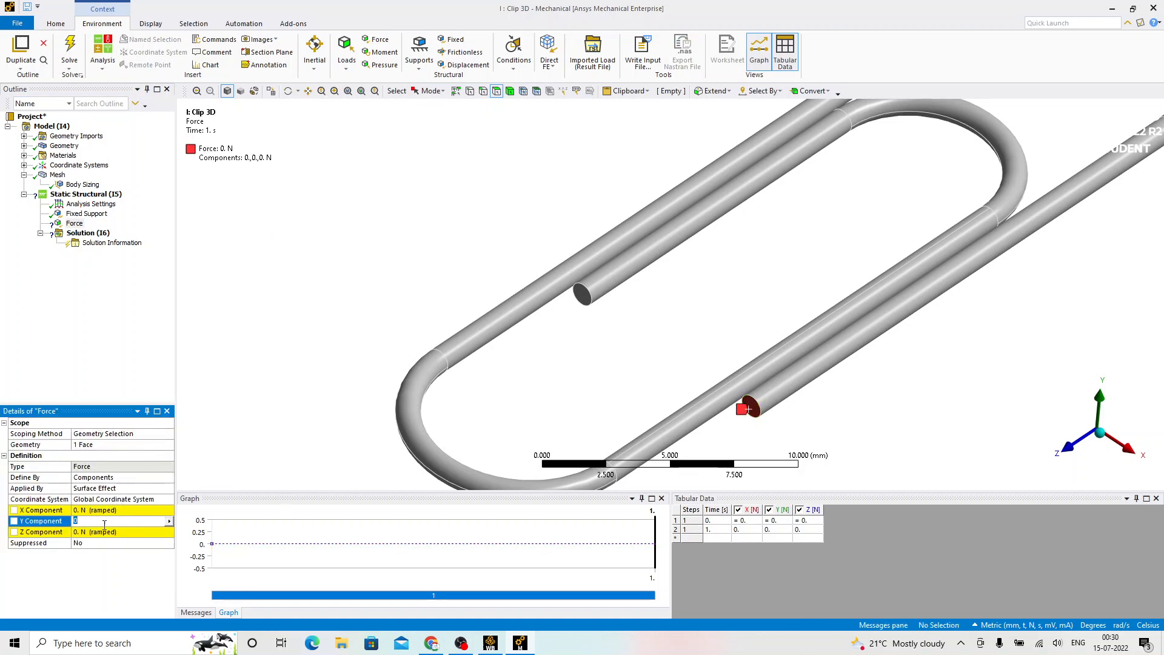
key("Return")
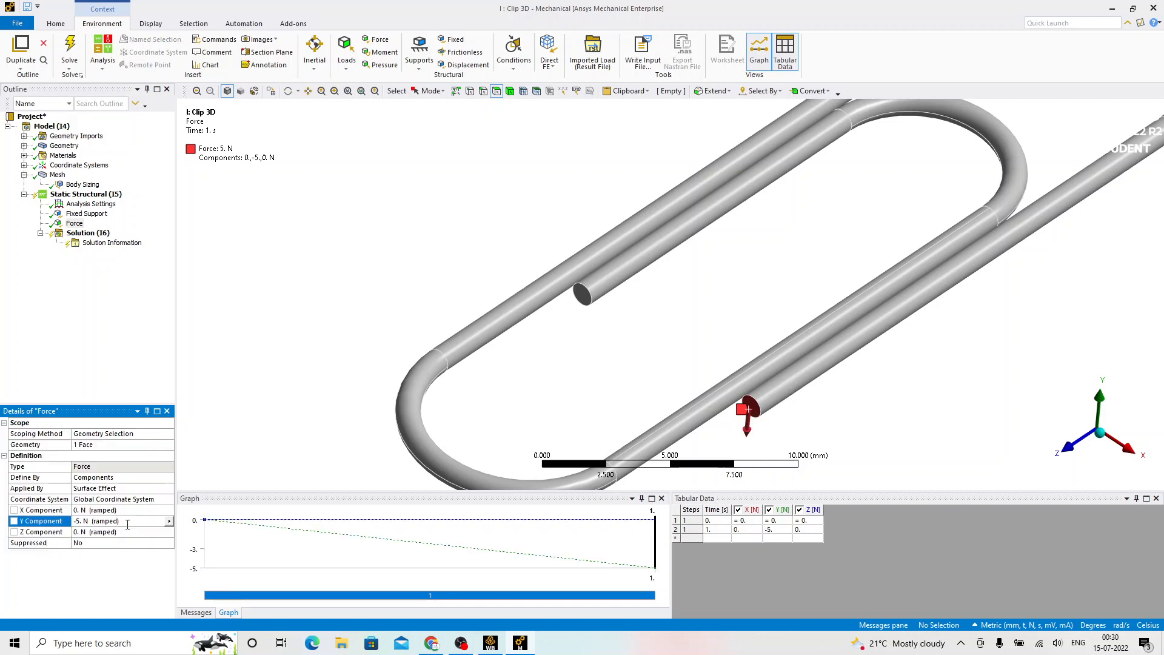
Step: Add a Total Deformation result to the solution and solve the Clip 3D analysis
scroll(496, 341, "down", 3)
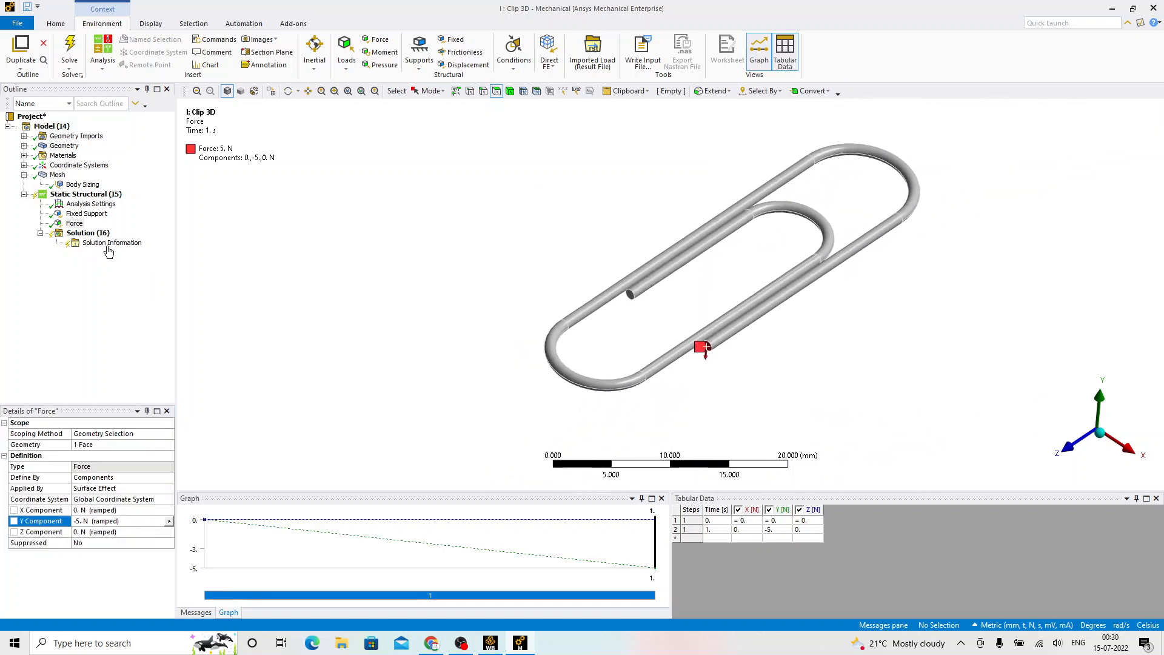
right_click(90, 234)
mouse_move(120, 241)
mouse_move(298, 240)
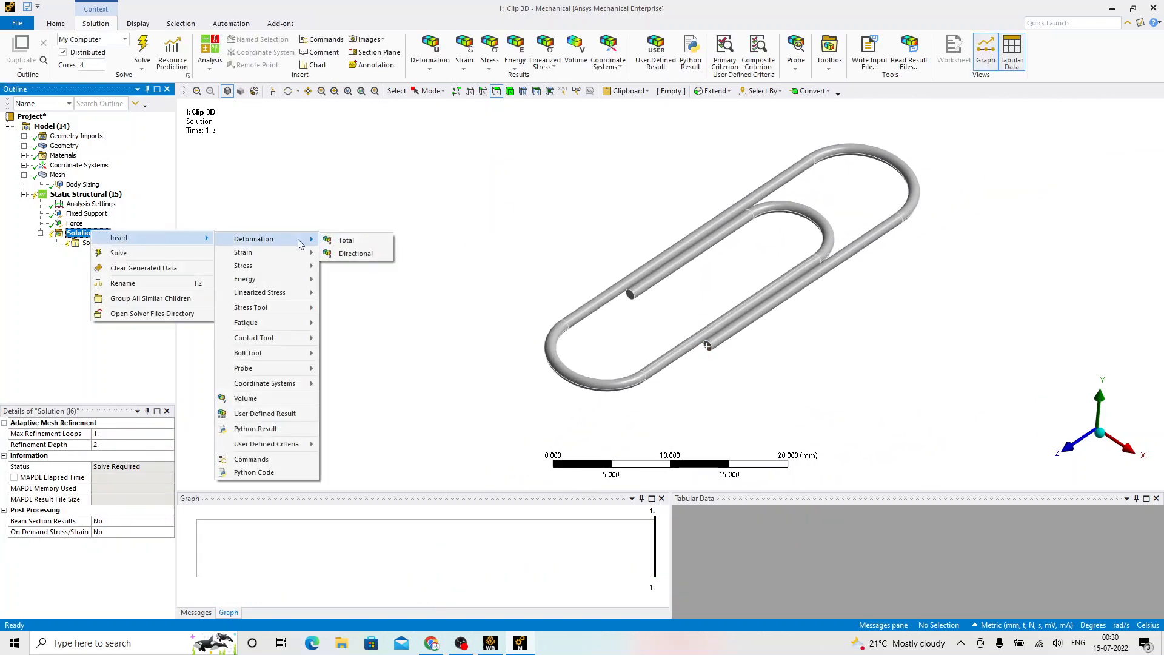
left_click(341, 240)
right_click(90, 234)
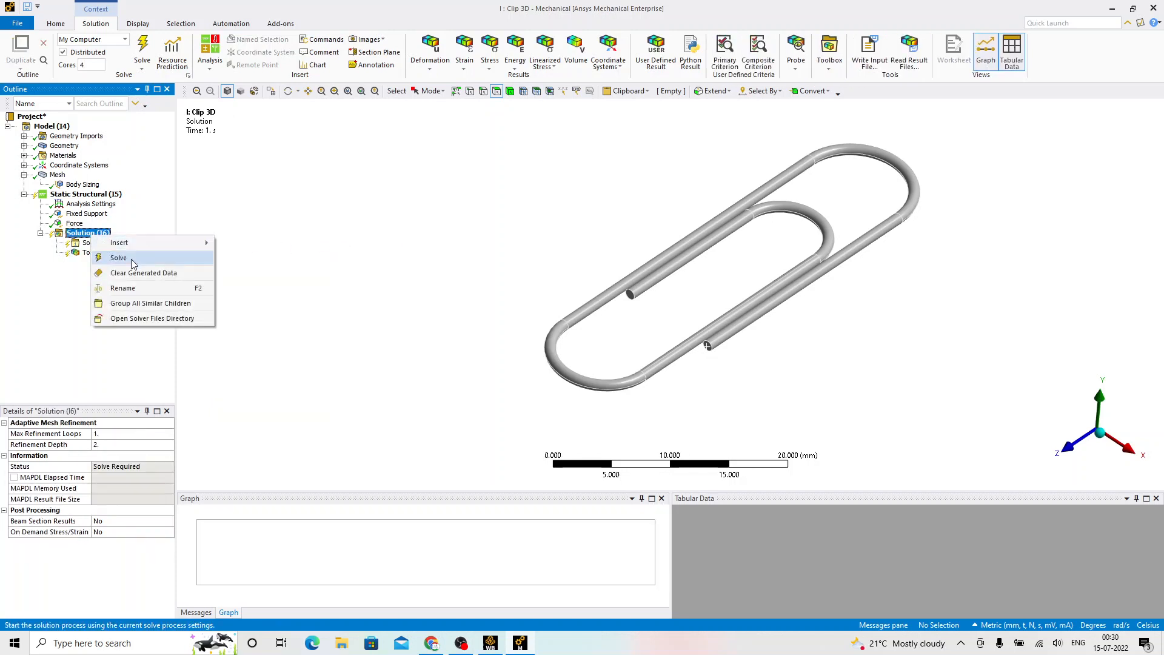
left_click(133, 264)
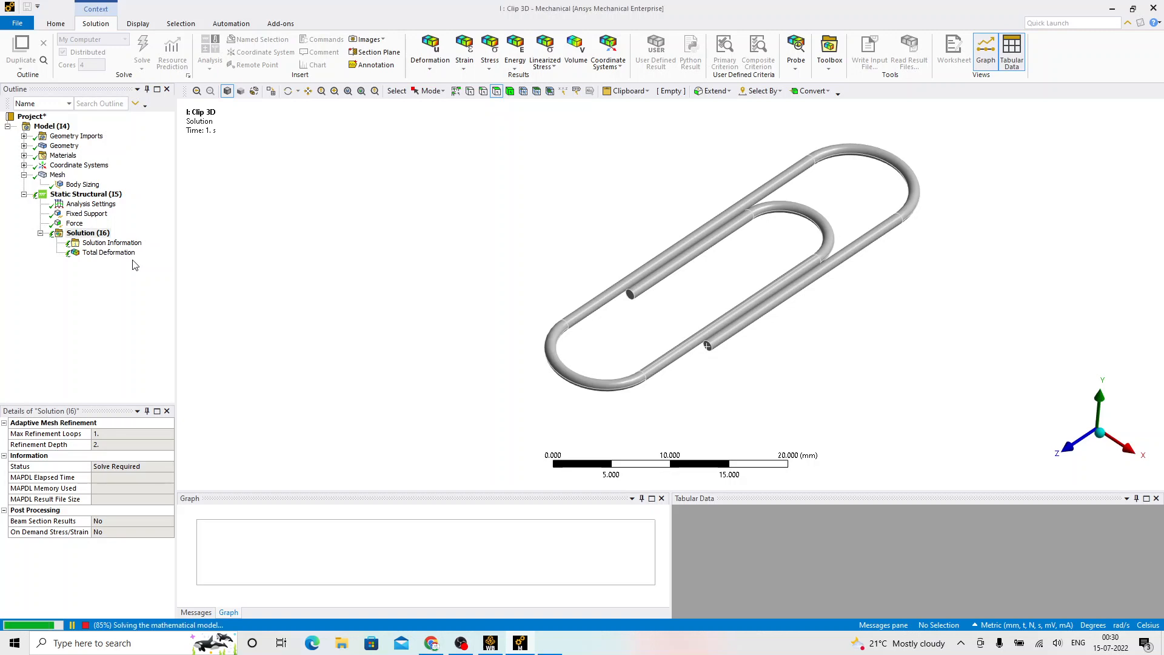
Step: Check the mesh's node and element statistics and animate the paper clip's total deformation result
left_click(57, 174)
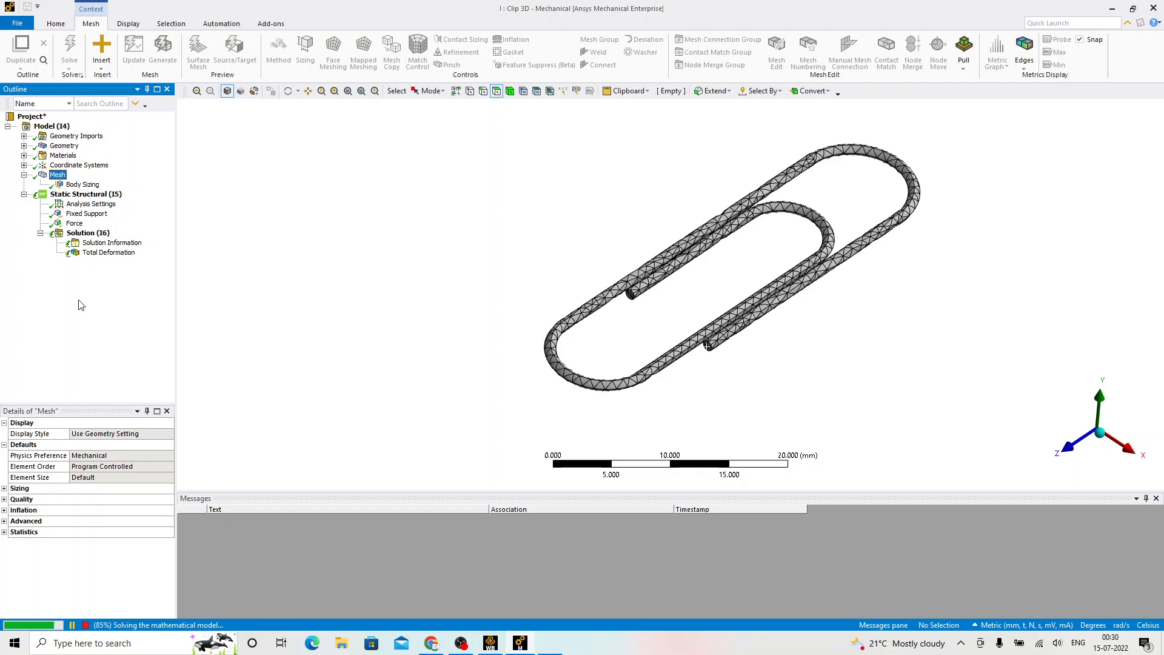
left_click(5, 533)
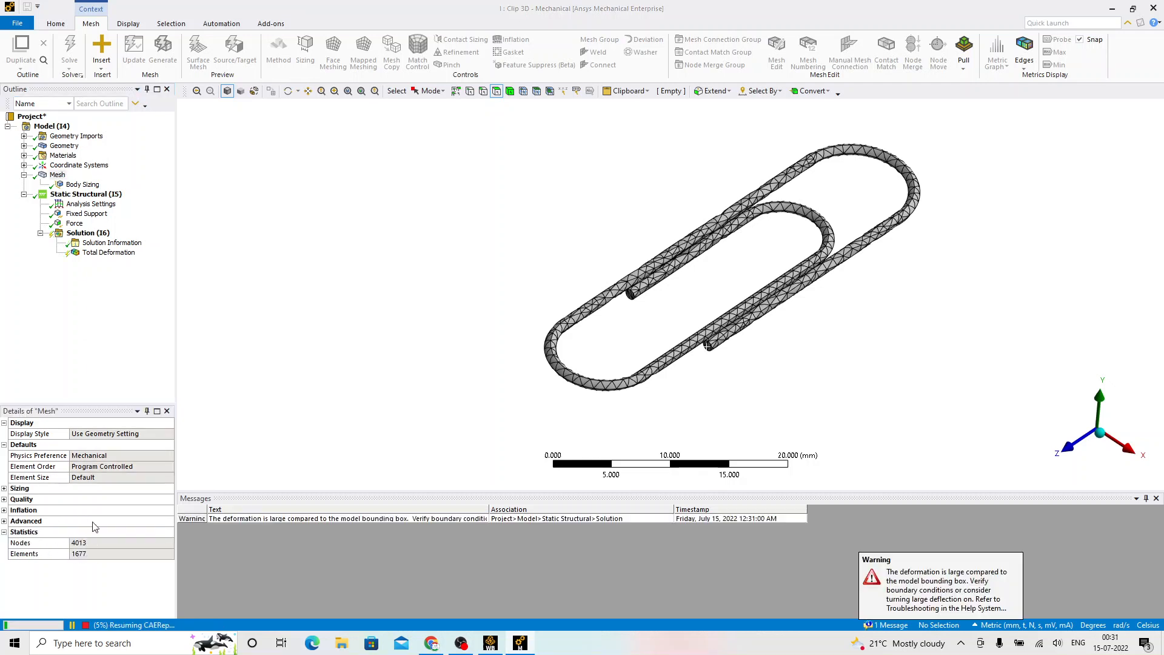
left_click(106, 253)
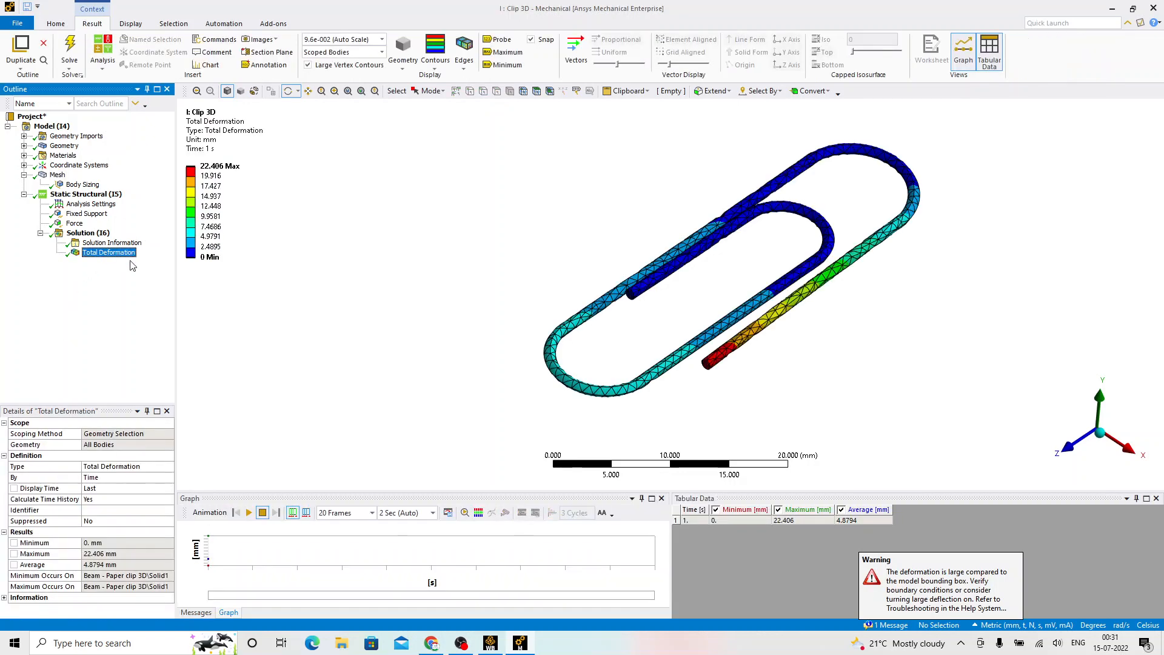
left_click_drag(502, 337, 533, 345)
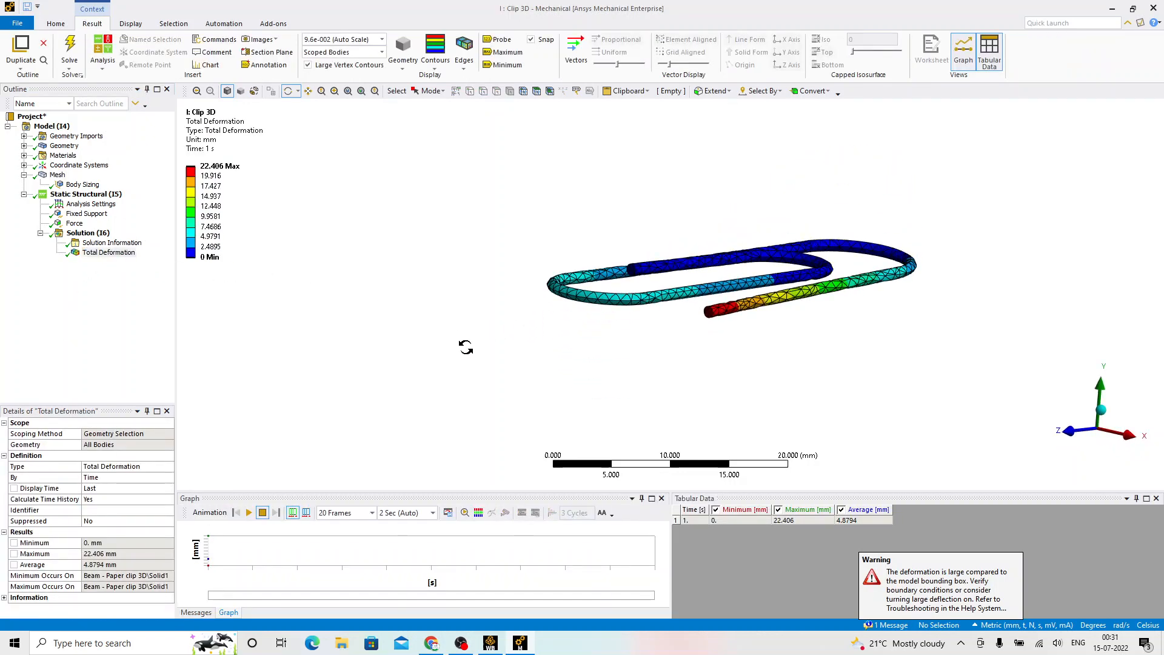
left_click(250, 513)
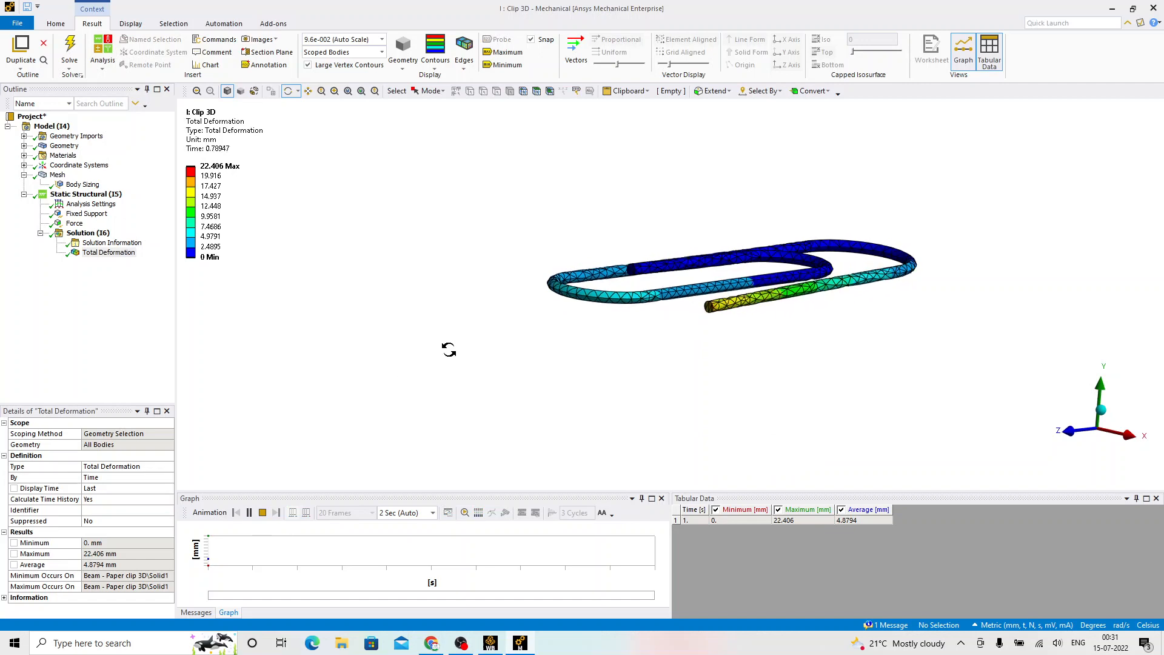
left_click_drag(452, 348, 478, 371)
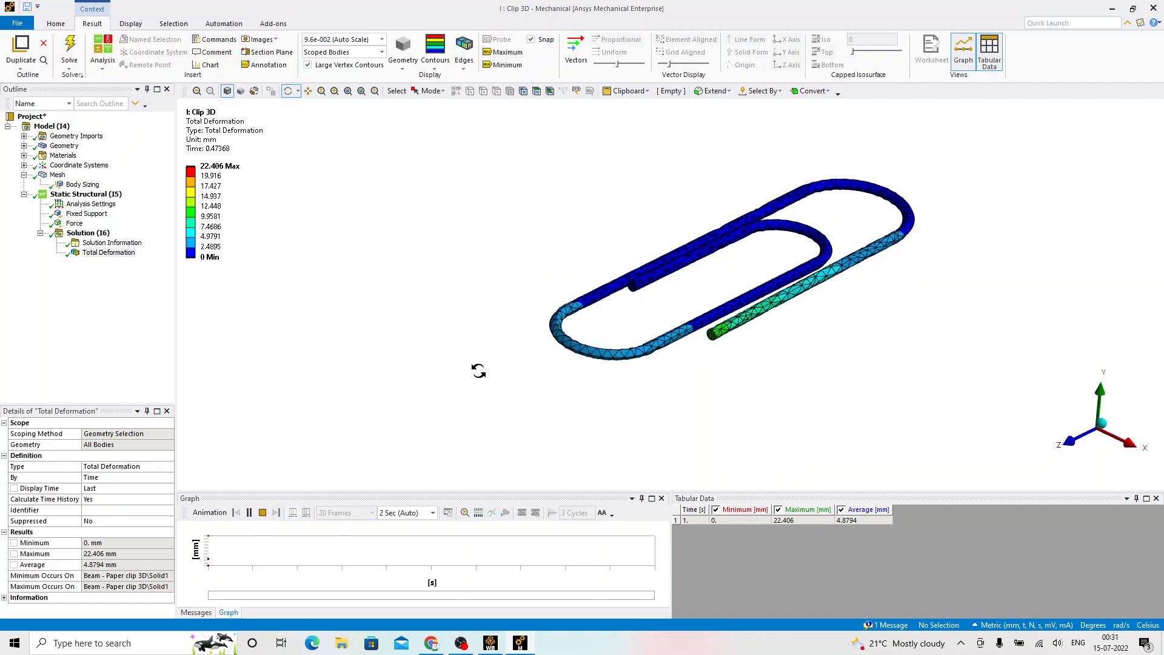
scroll(766, 296, "up", 4)
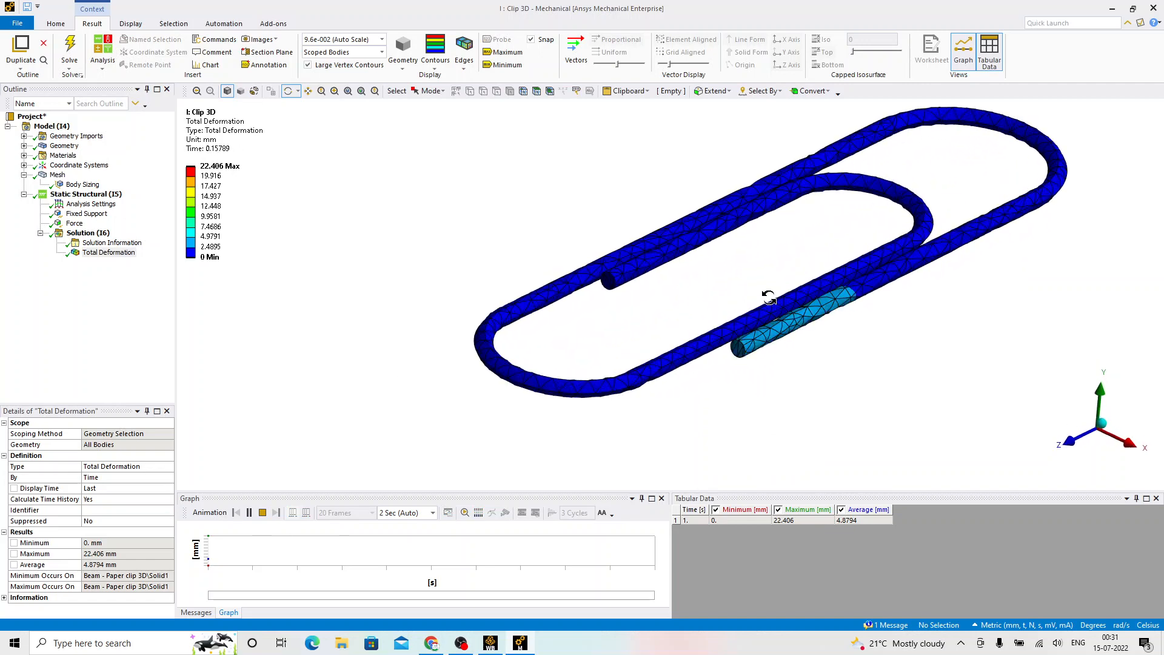
middle_click_drag(738, 303, 618, 317, "ctrl")
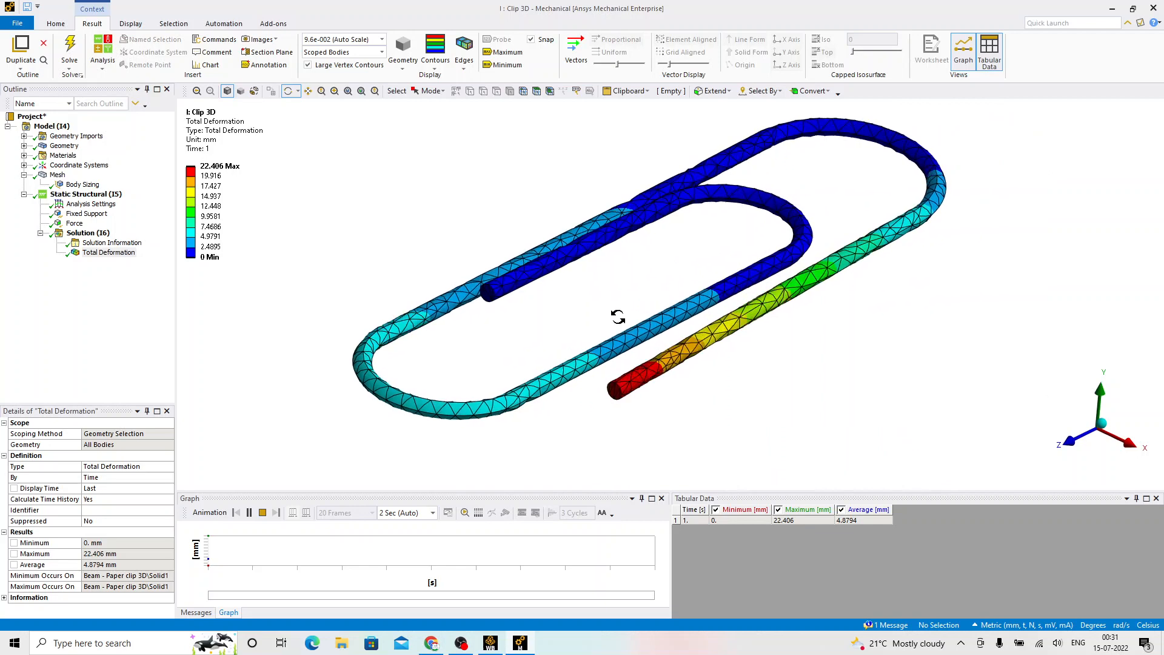
left_click(263, 512)
Step: Switch to Workbench and add a new Static Structural system beside the Clip 3D system
left_click(492, 644)
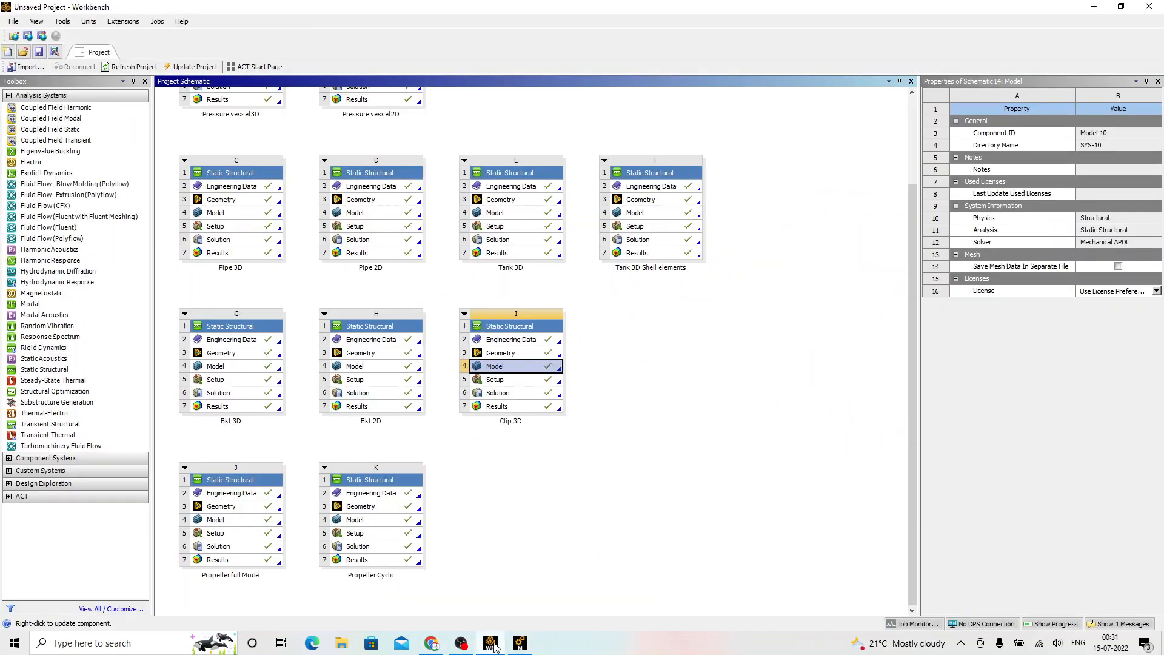
left_click(520, 468)
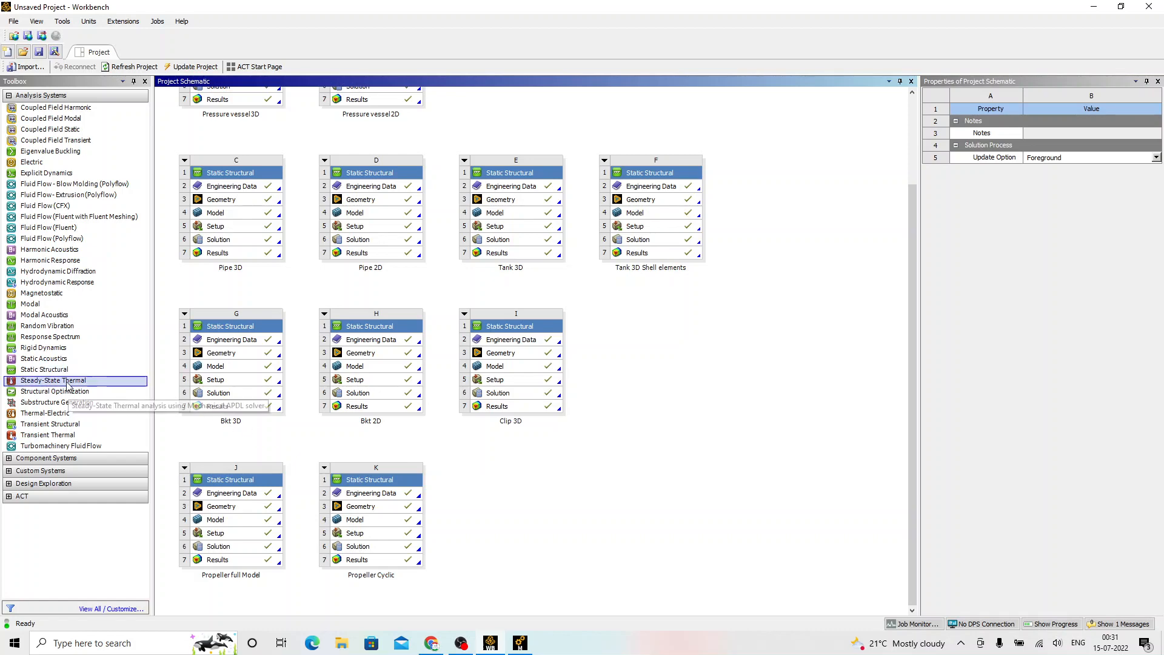
left_click_drag(49, 369, 645, 440)
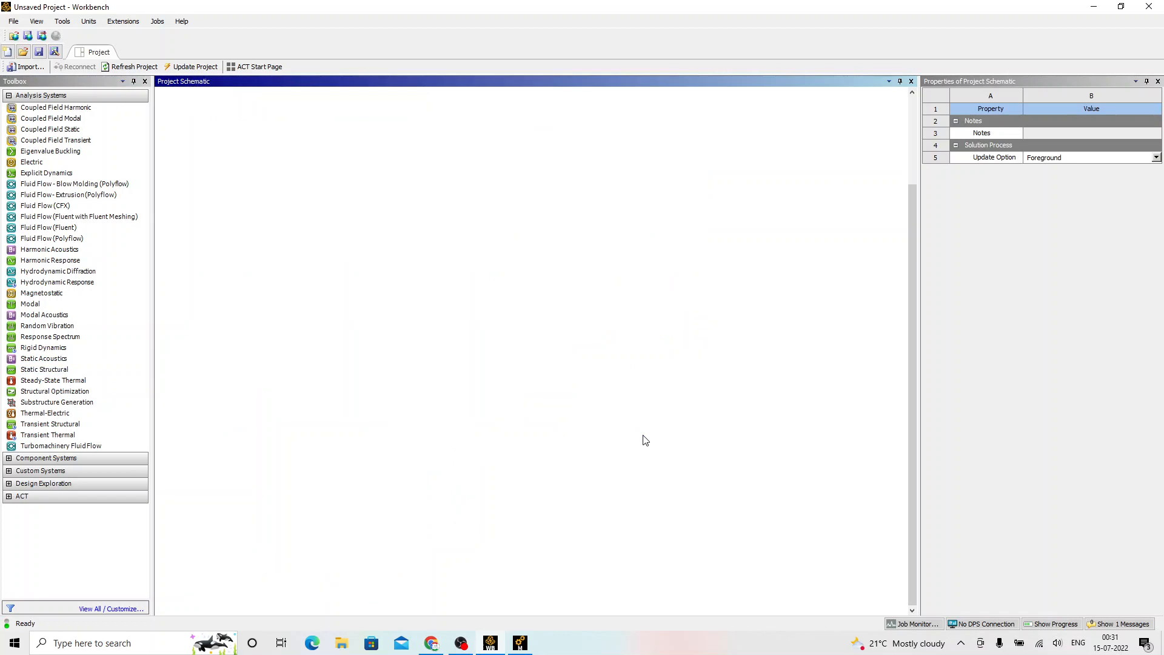
Step: Import the Beam - Paper clip 1D geometry file into the new Static Structural system and open its model in Mechanical
left_click(655, 356)
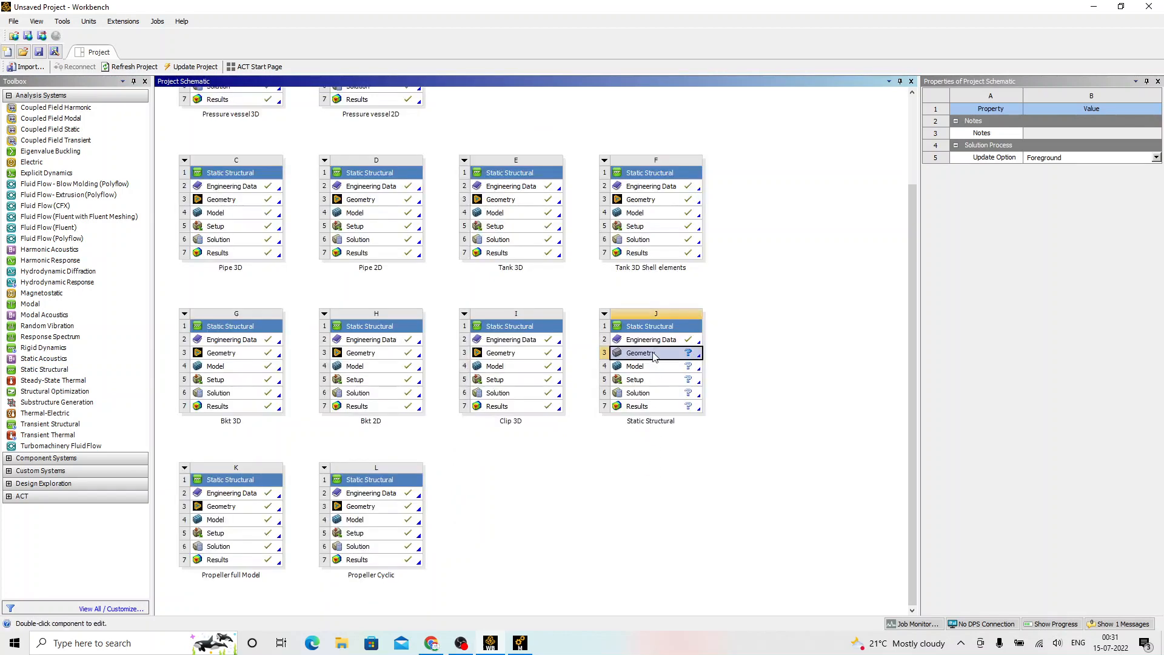
right_click(653, 358)
mouse_move(758, 386)
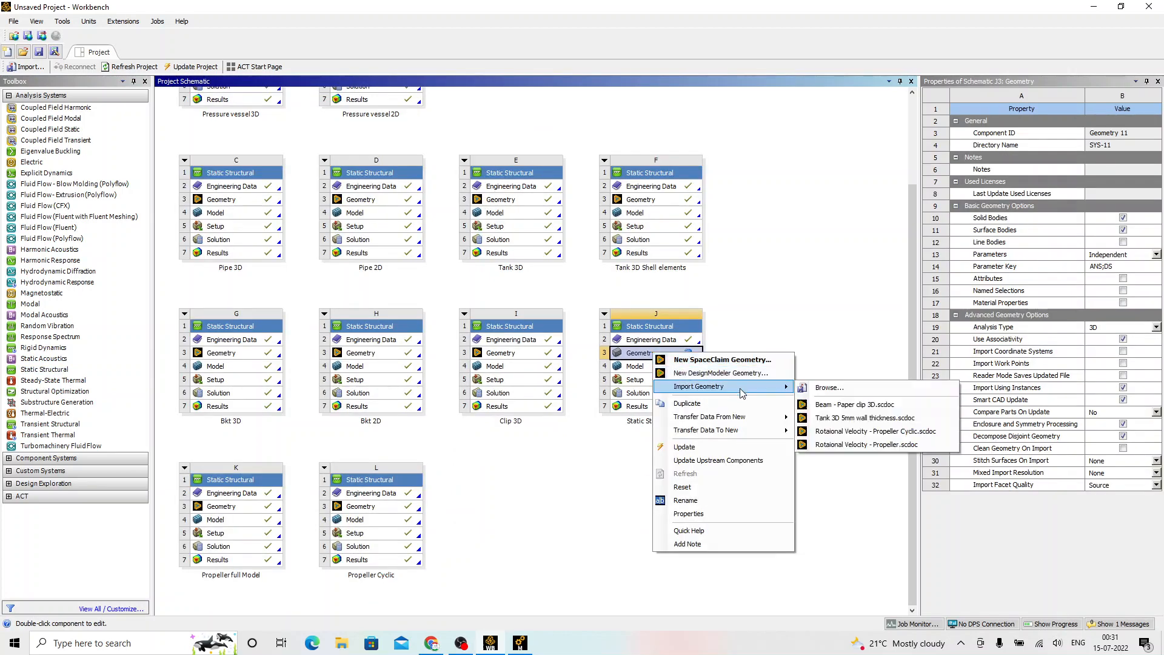
left_click(827, 389)
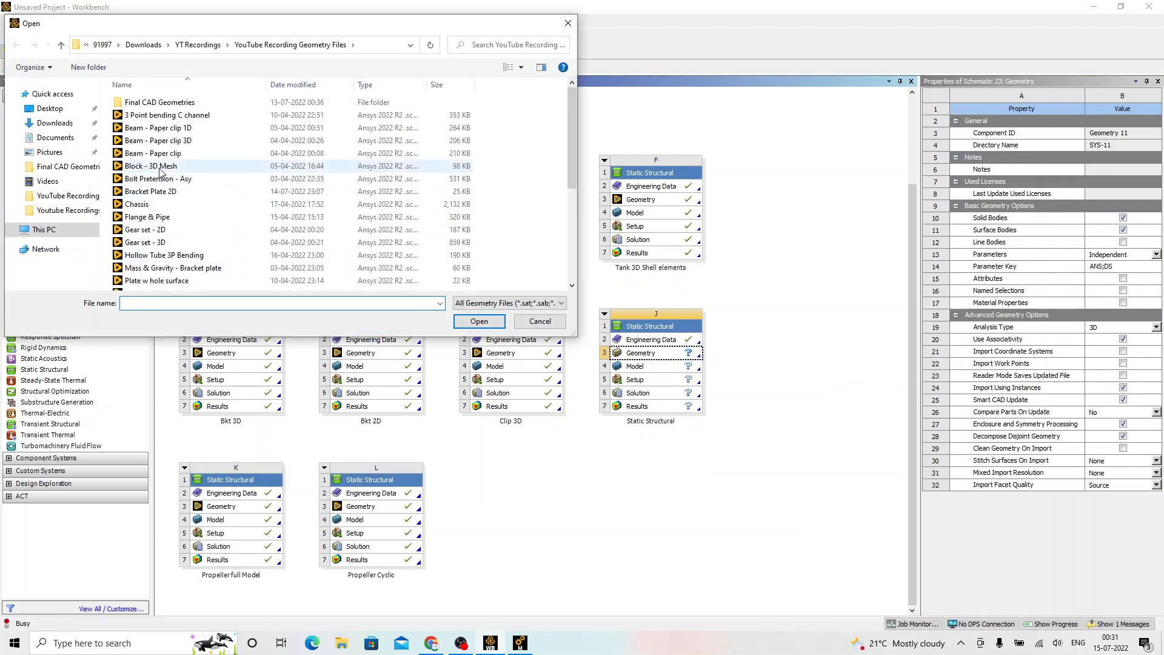
left_click(170, 140)
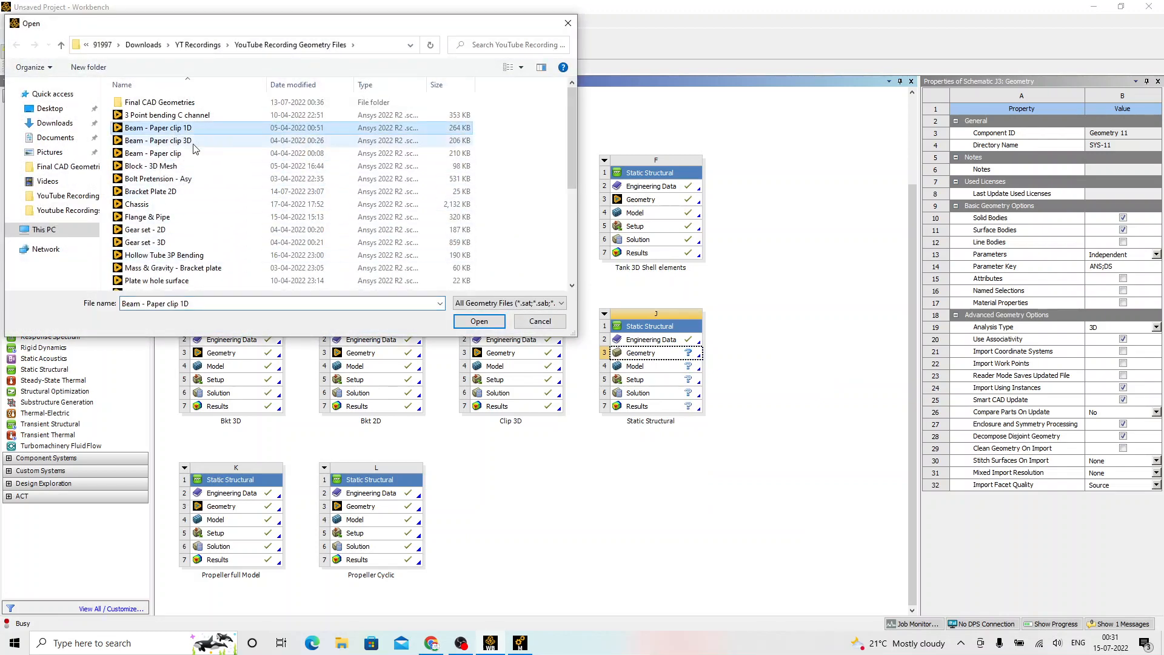
left_click(480, 322)
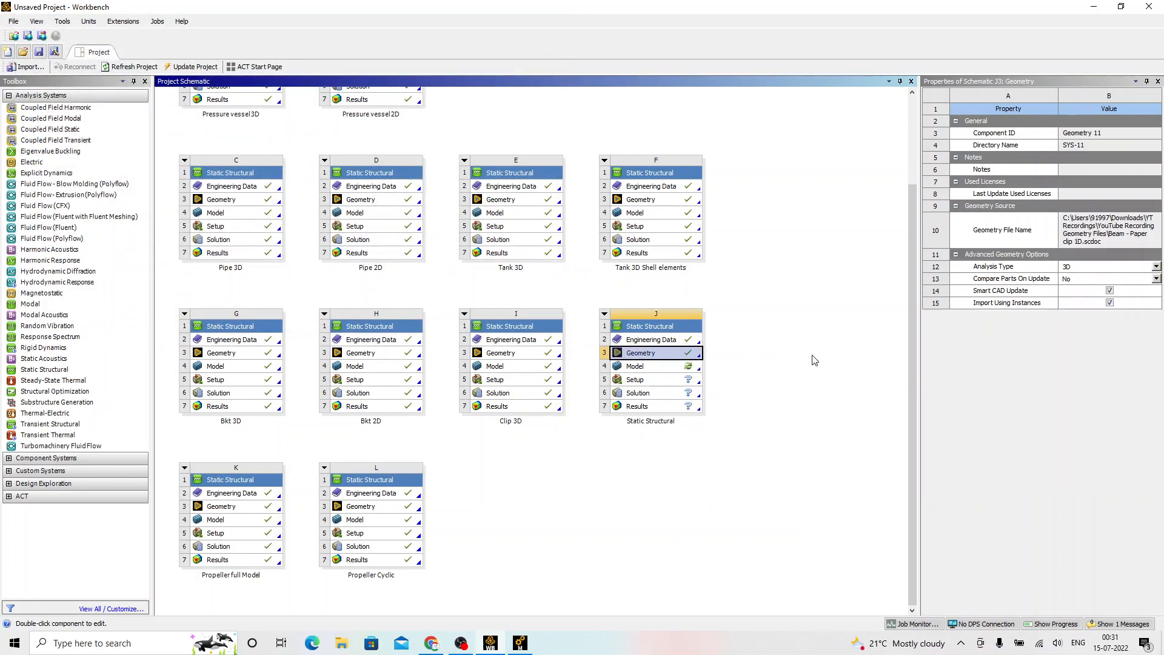
left_click(813, 362)
double_click(648, 367)
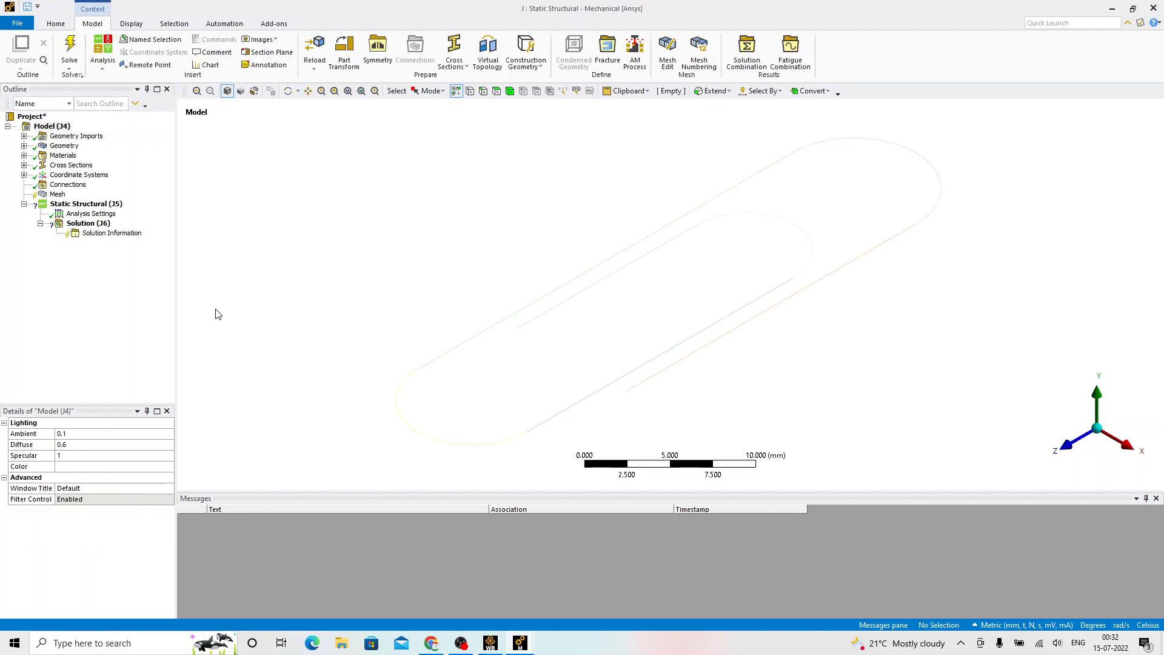
Step: Generate the default mesh on the beam paper clip and display it with thick shells and beams
middle_click_drag(533, 287, 466, 289)
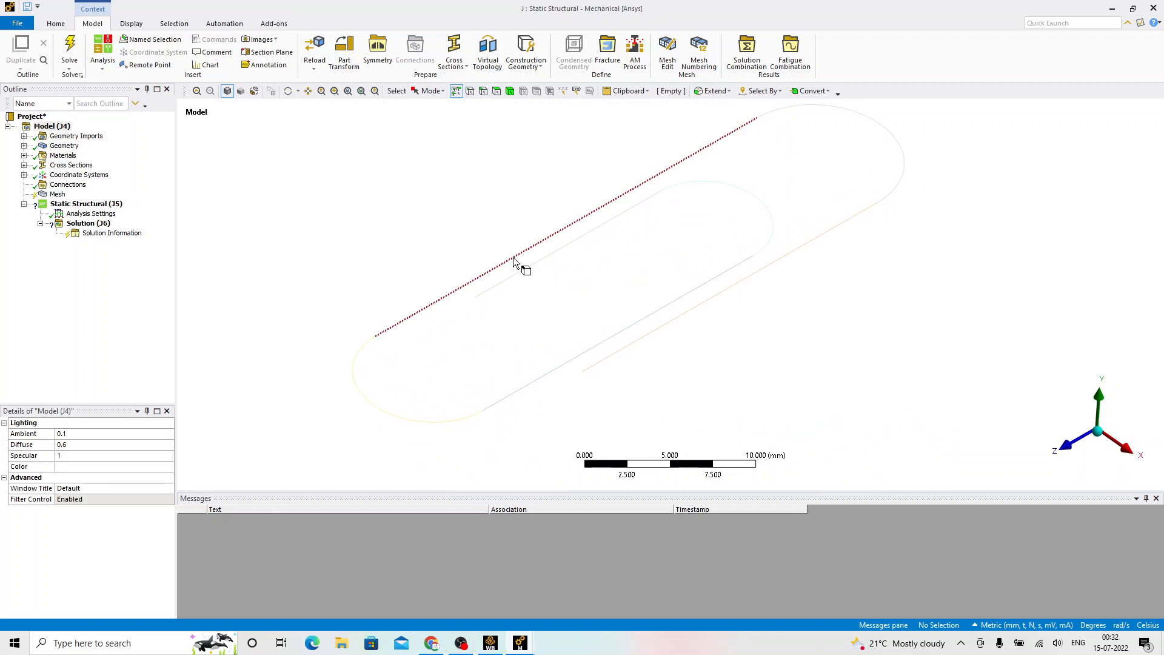
left_click(57, 195)
right_click(57, 199)
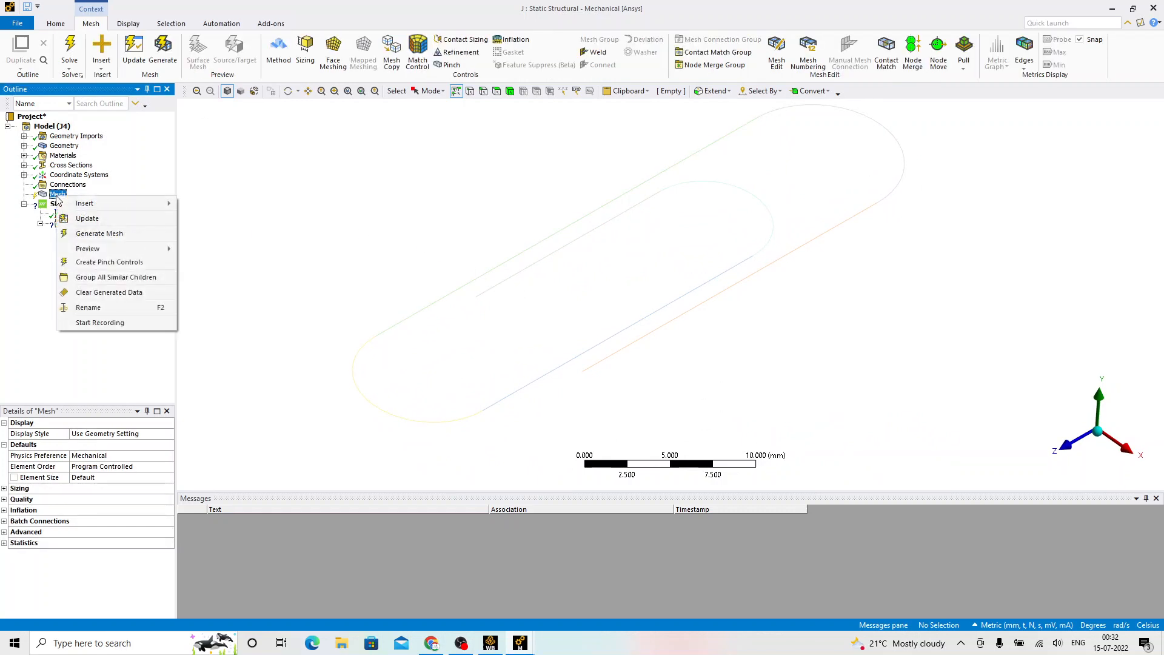
left_click(99, 234)
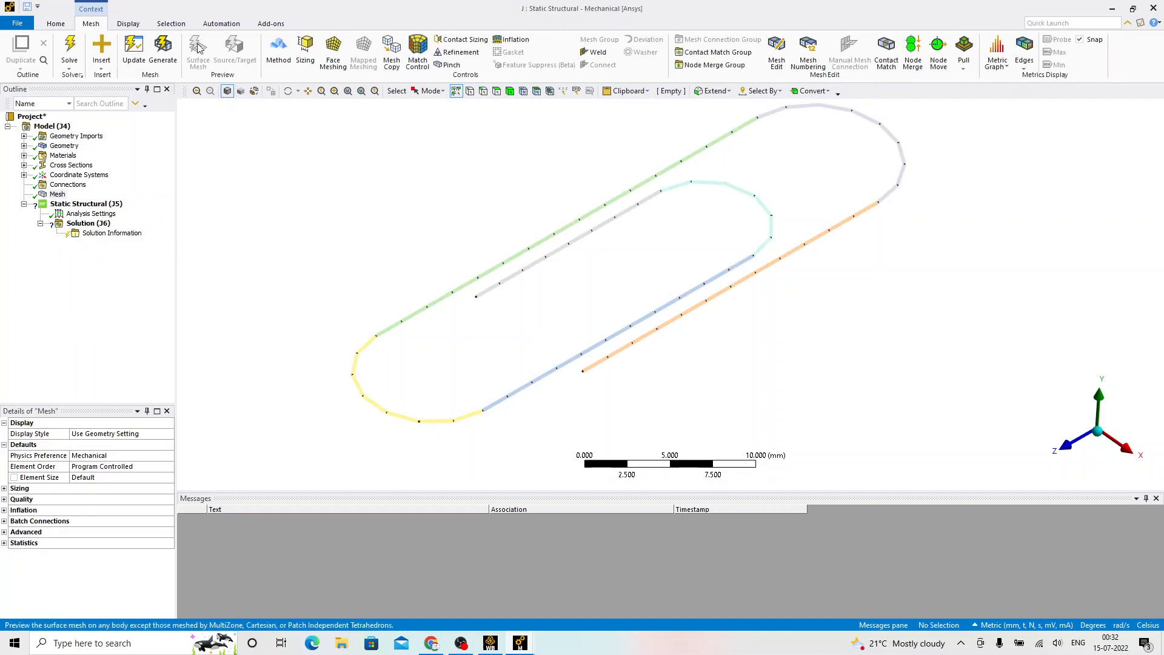
left_click(128, 23)
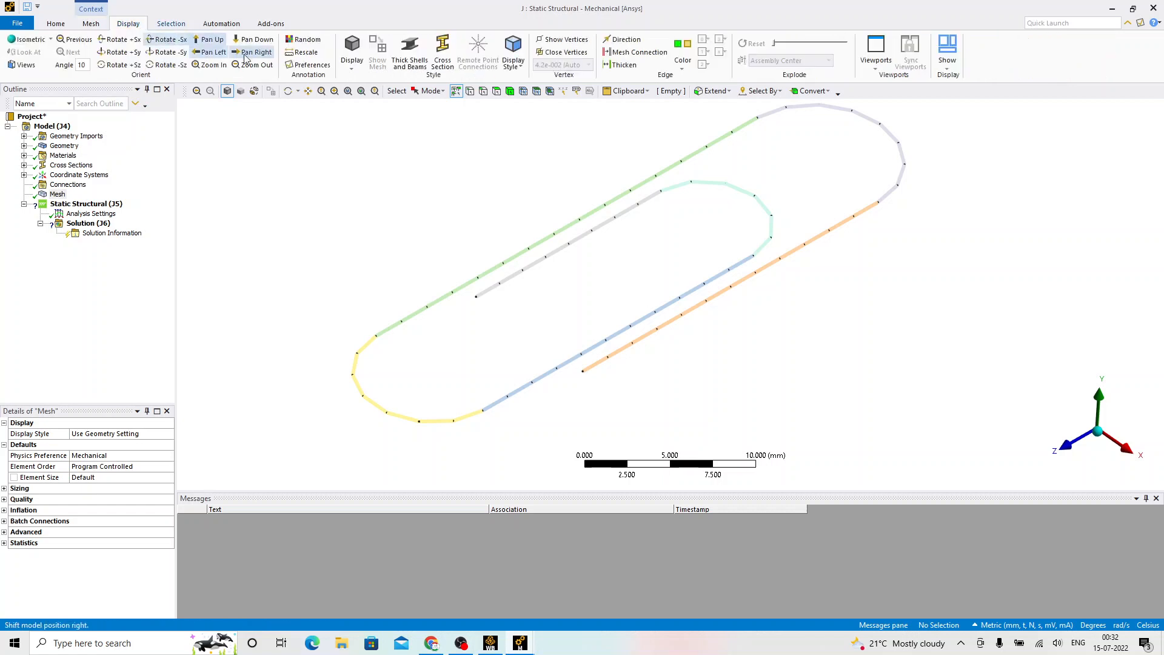
left_click(418, 67)
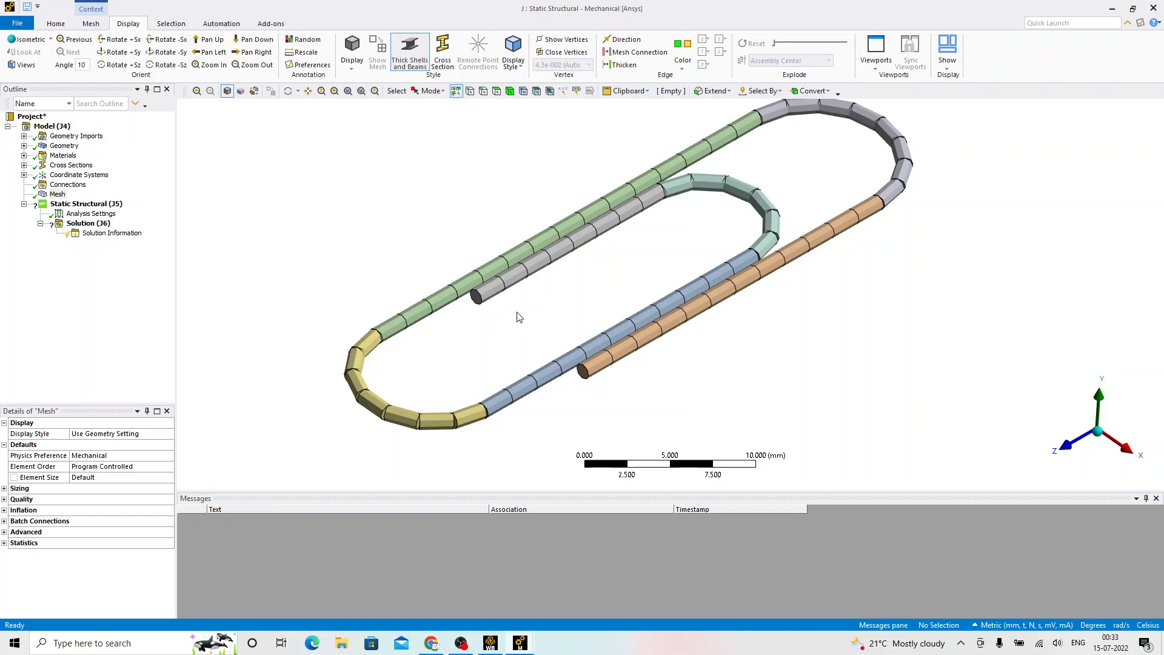
middle_click_drag(543, 316, 584, 345, "ctrl")
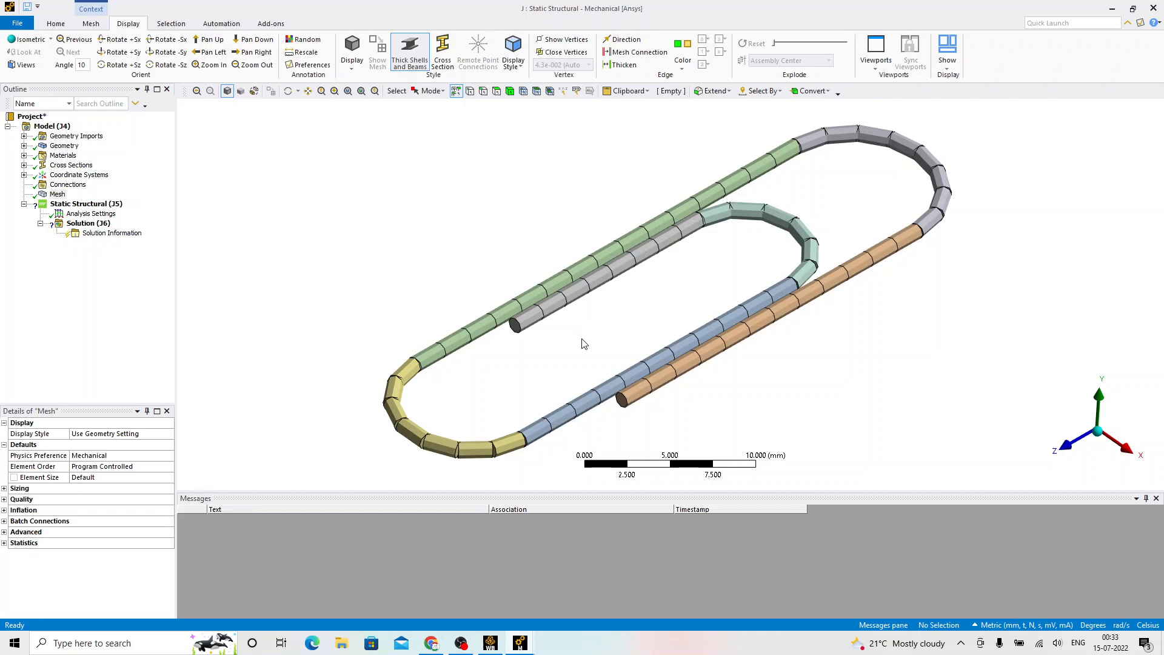
Step: Add a Fixed Support to the free end vertex of the clip's inner wire
left_click(83, 205)
right_click(83, 205)
mouse_move(121, 211)
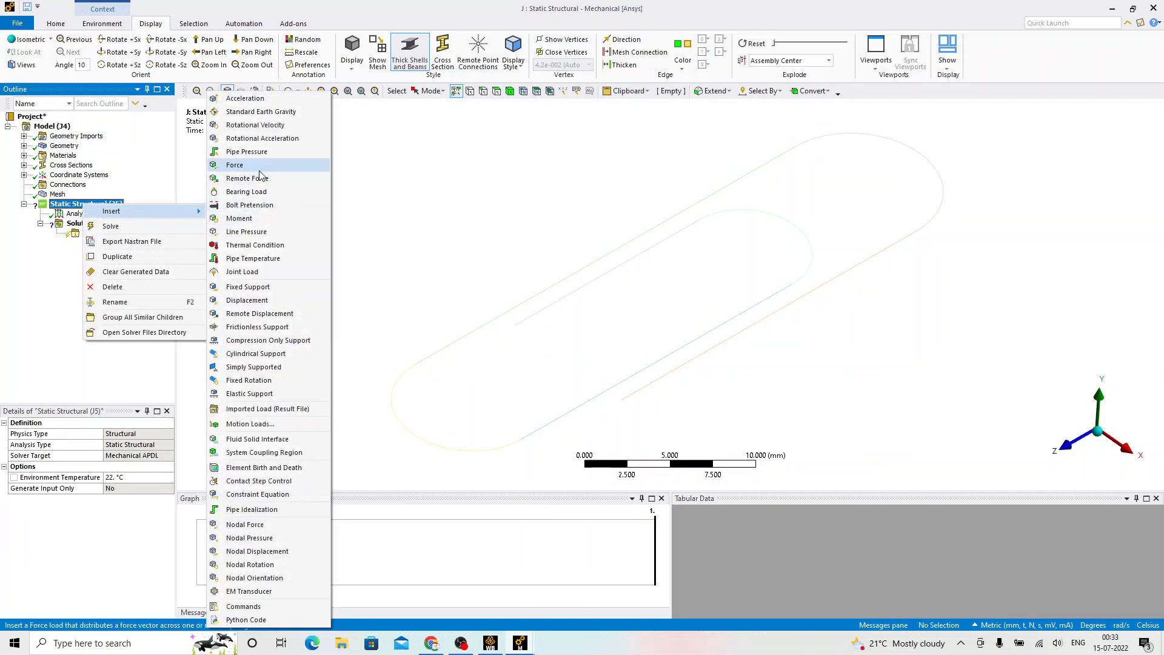
left_click(248, 287)
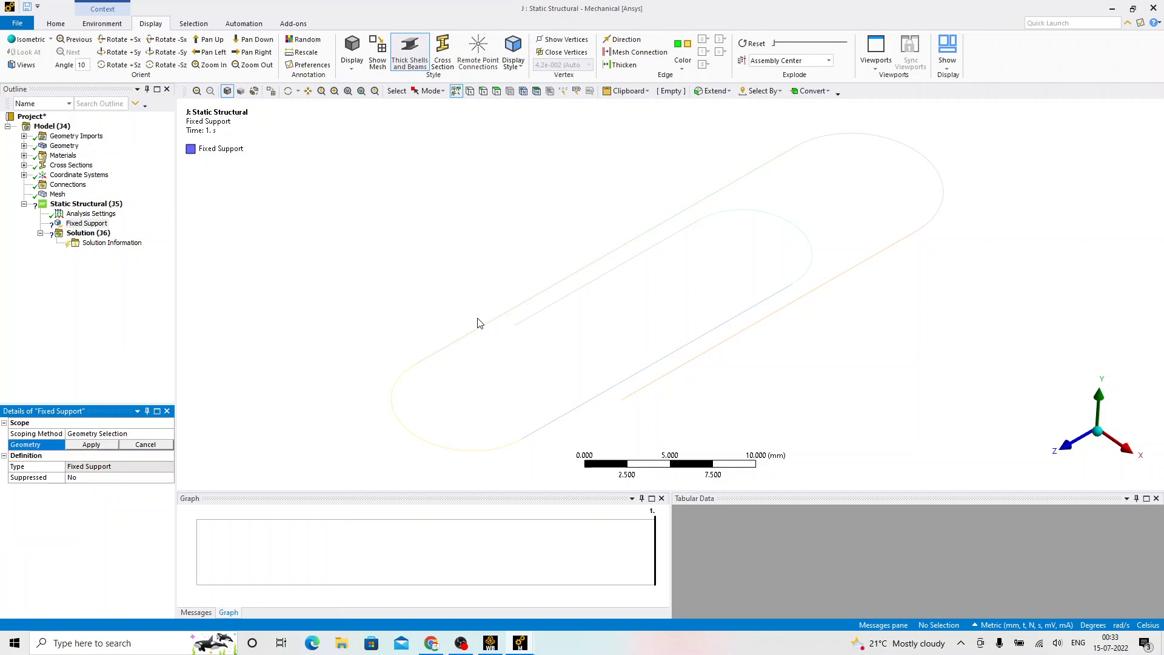
left_click(470, 92)
left_click(515, 325)
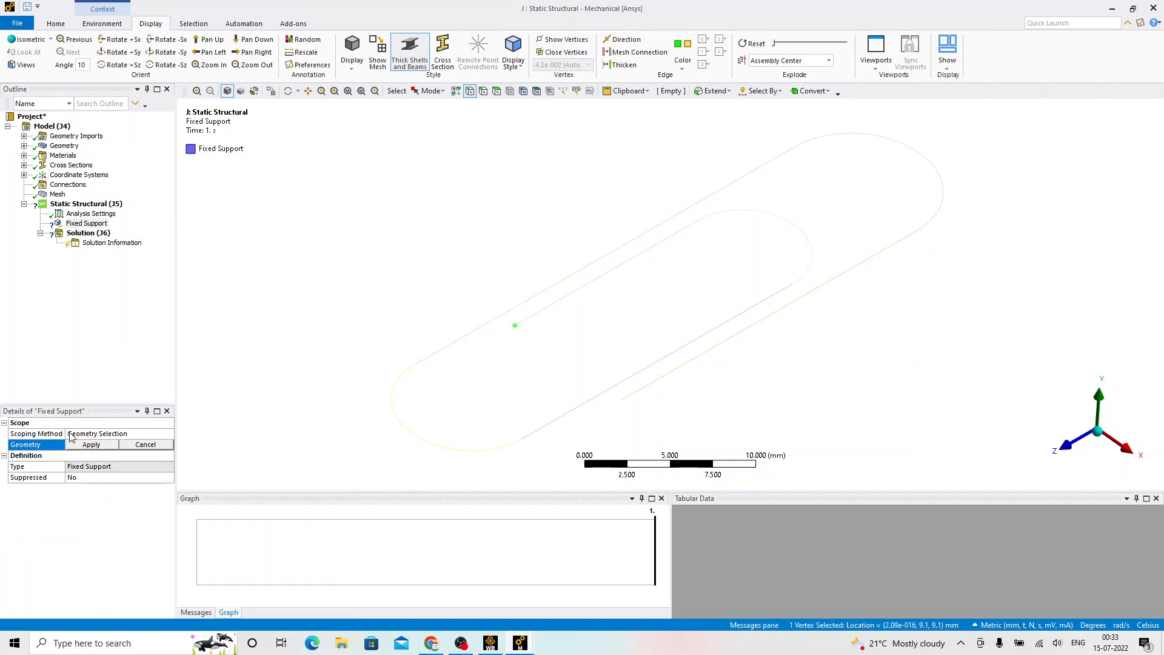
left_click(89, 445)
Step: Add a Force on the clip's outer free end vertex, defined by components with a Y component of -5 N
right_click(91, 205)
mouse_move(142, 211)
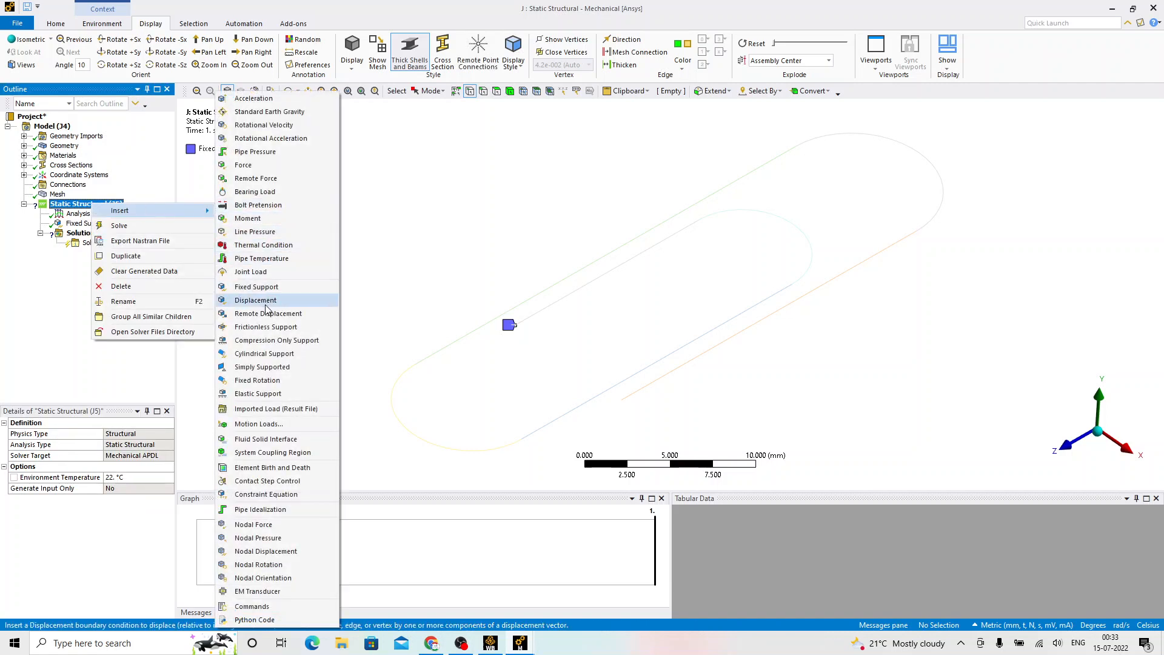
left_click(253, 168)
left_click(622, 400)
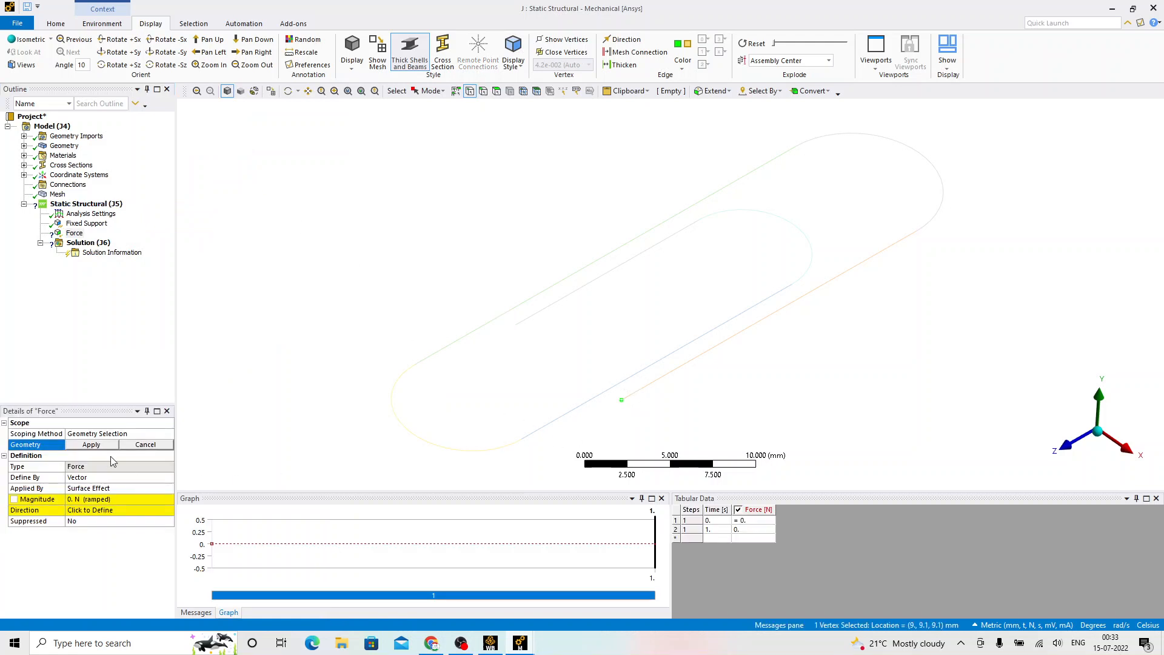
left_click(91, 445)
left_click(91, 477)
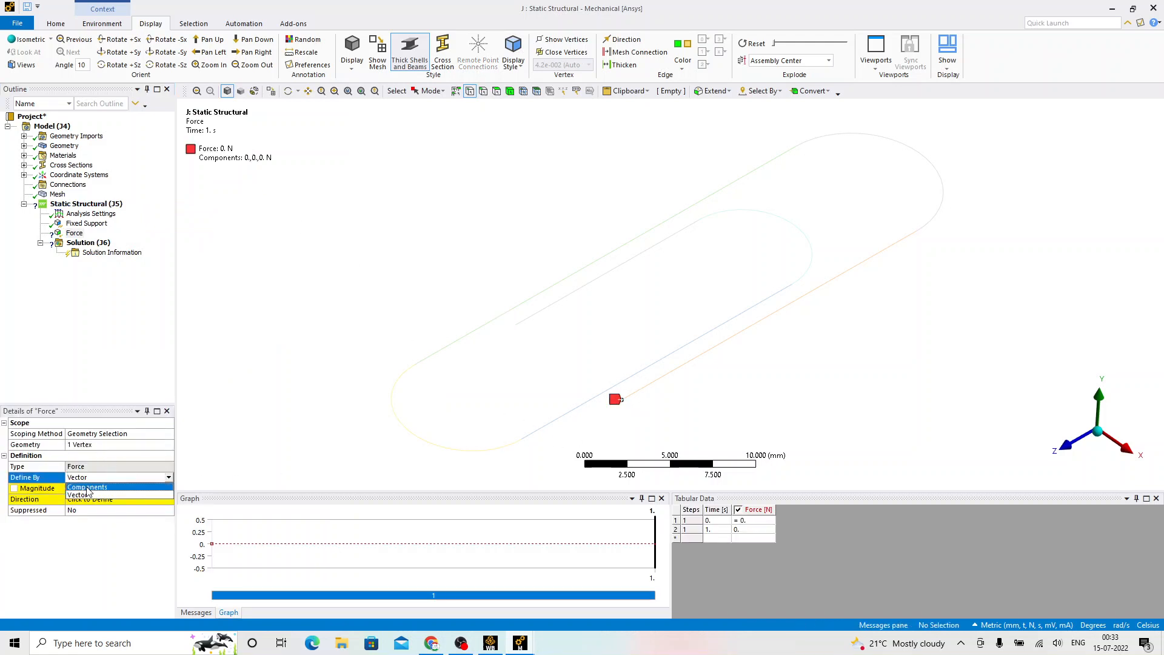
left_click(88, 488)
left_click(100, 511)
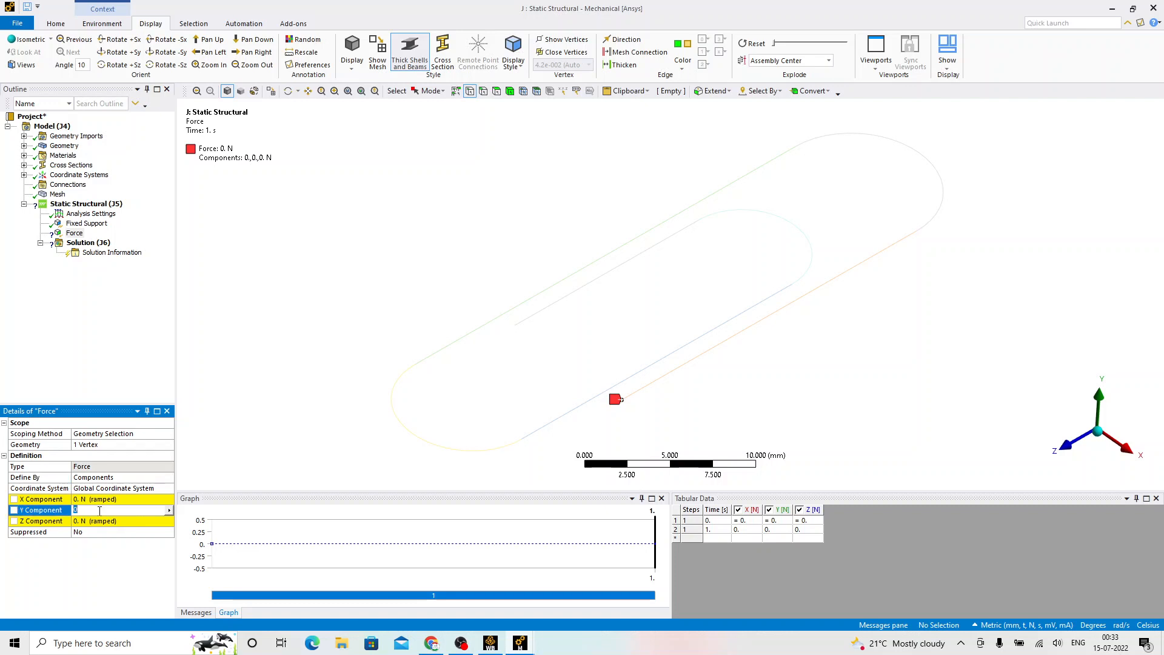
type("-5")
key("Return")
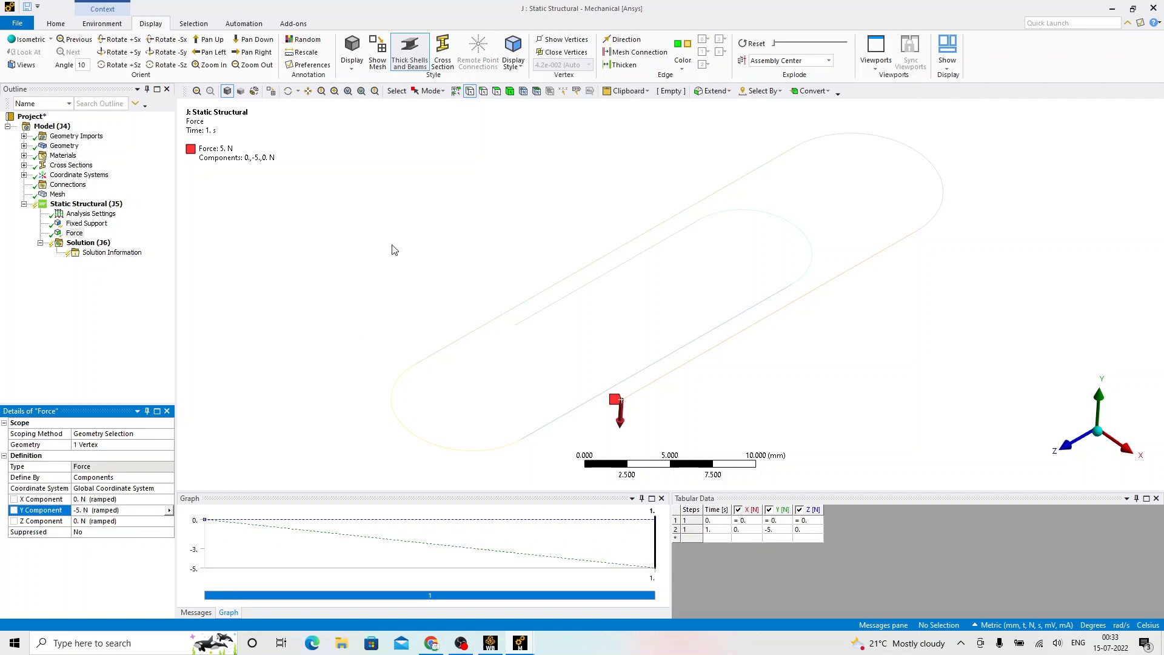
Step: Add a Total Deformation result to the beam model's solution and solve the analysis
scroll(393, 249, "down", 2)
right_click(87, 243)
mouse_move(118, 250)
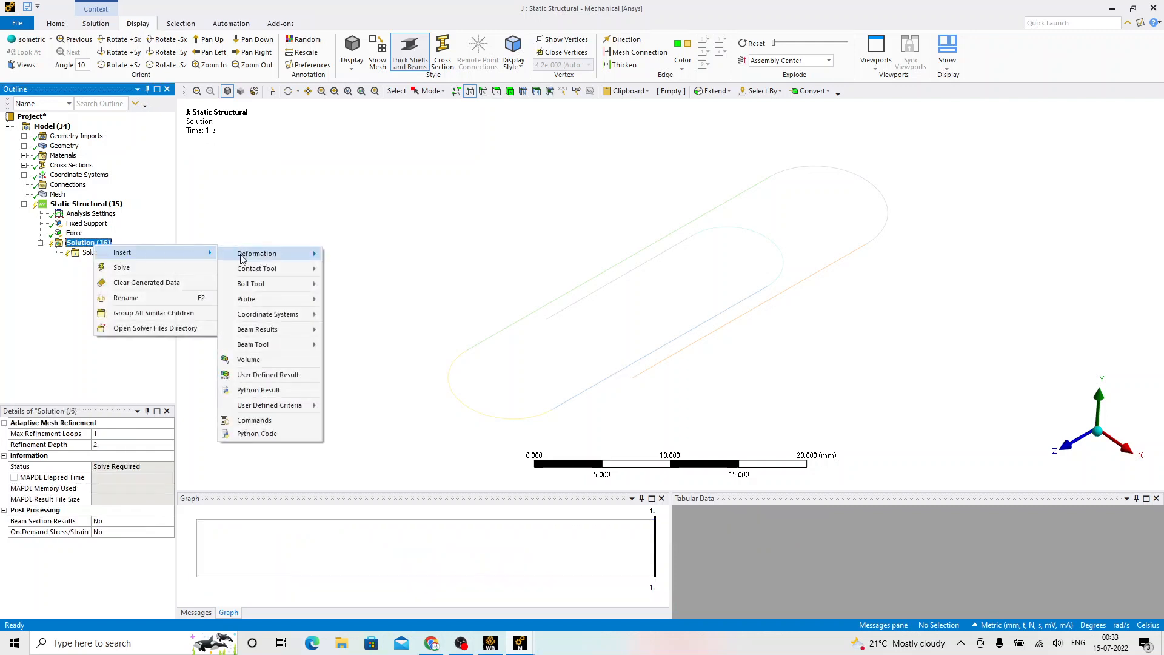
mouse_move(263, 249)
left_click(355, 251)
left_click(100, 243)
right_click(97, 244)
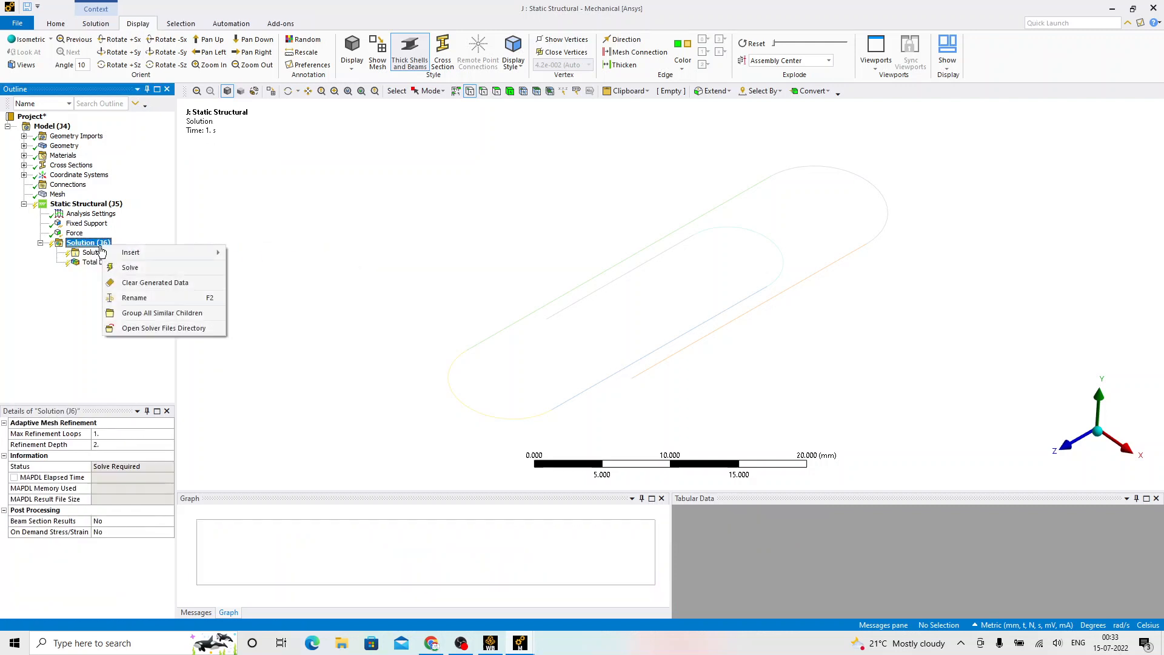
left_click(277, 279)
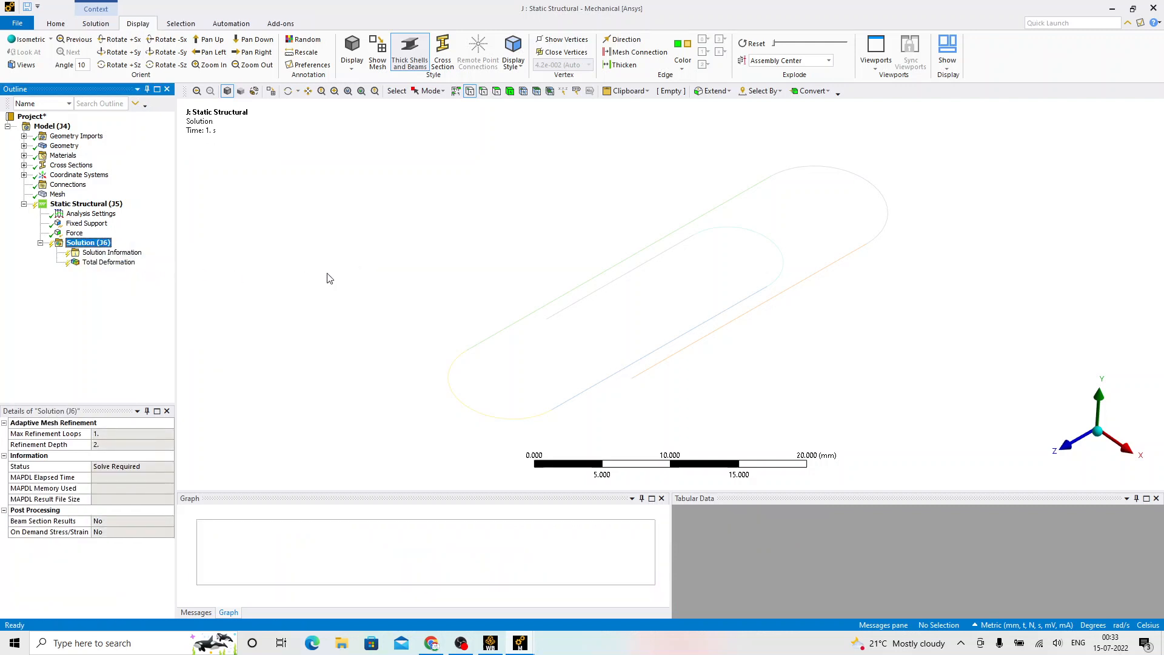
key("F5")
Step: Look at the Clip 3D total deformation result and return to the beam model's Mechanical window
key("alt+Tab")
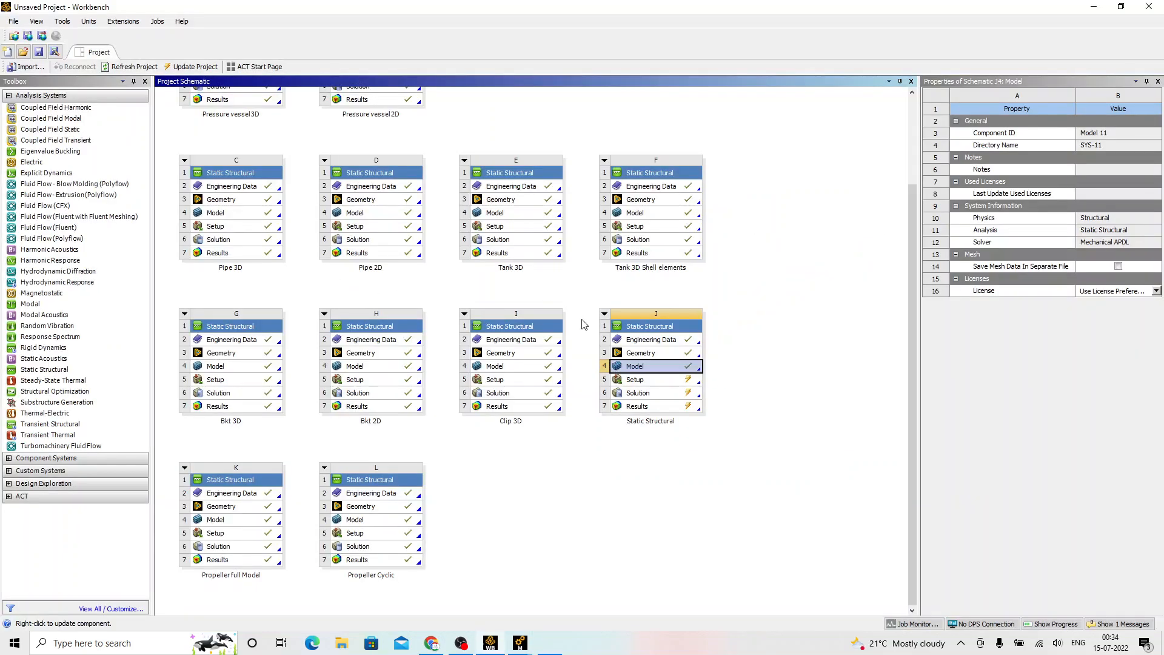
key("alt+Tab")
left_click(882, 261)
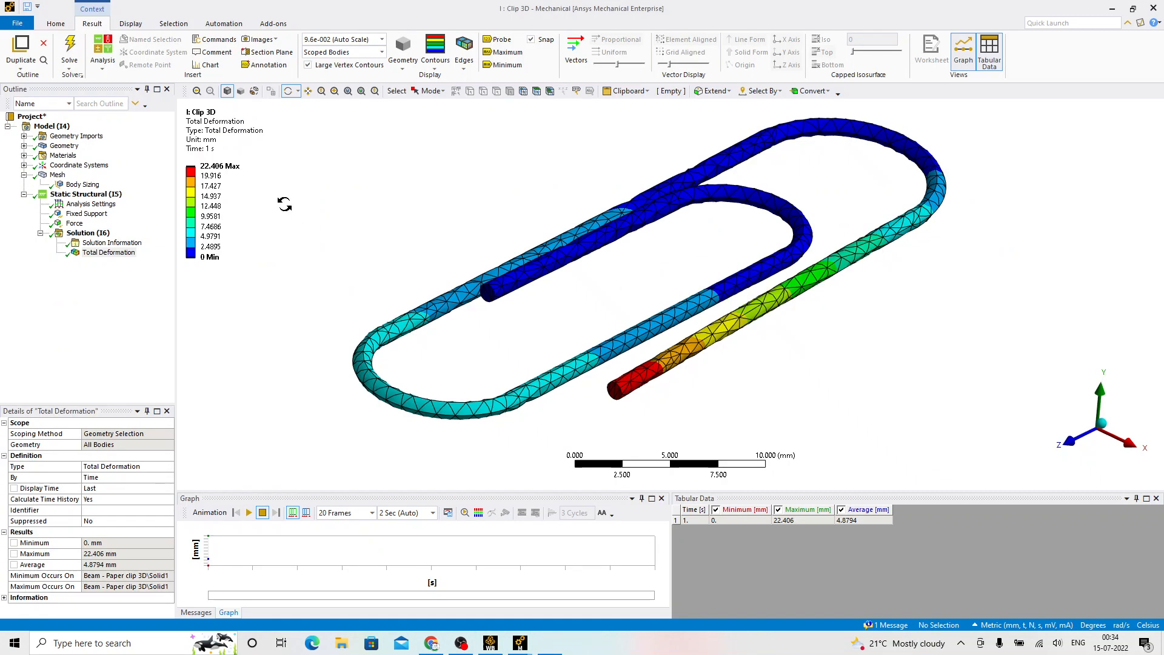
key("alt+Tab")
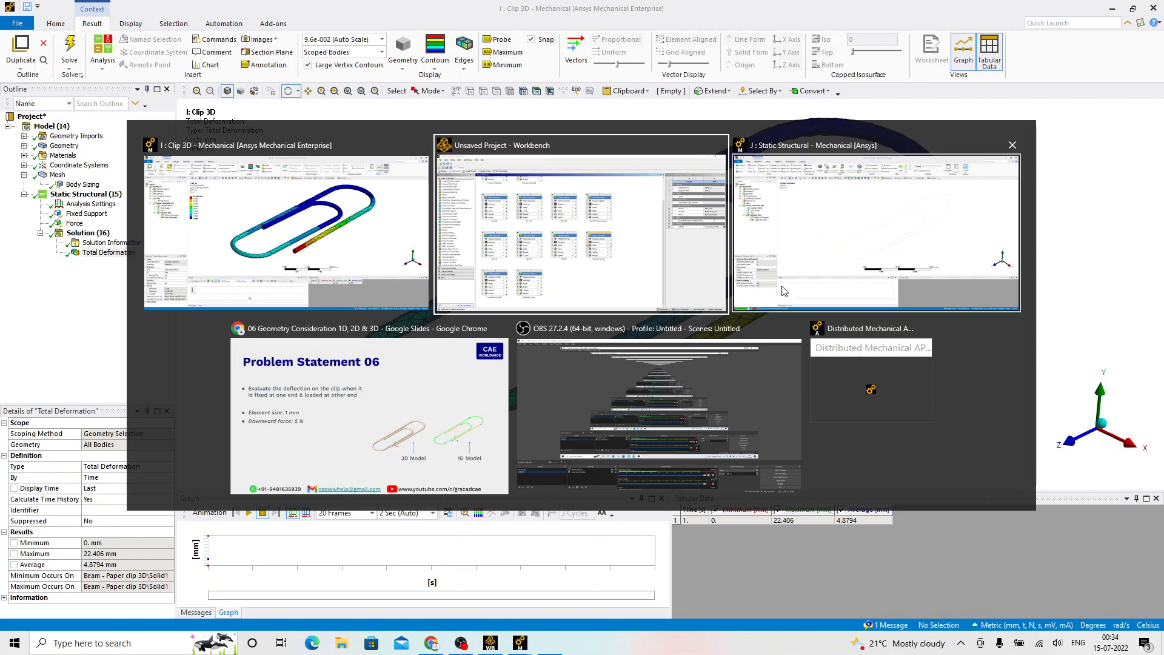
left_click(842, 246)
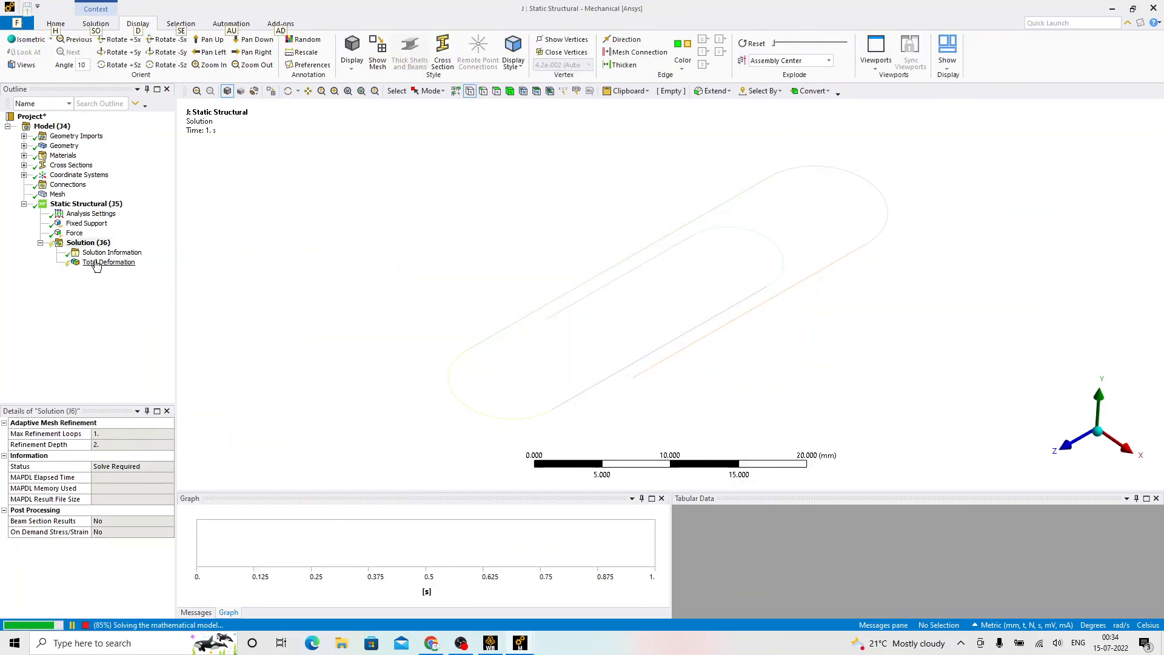
Step: Display the beam model's total deformation result and animate it
left_click(96, 263)
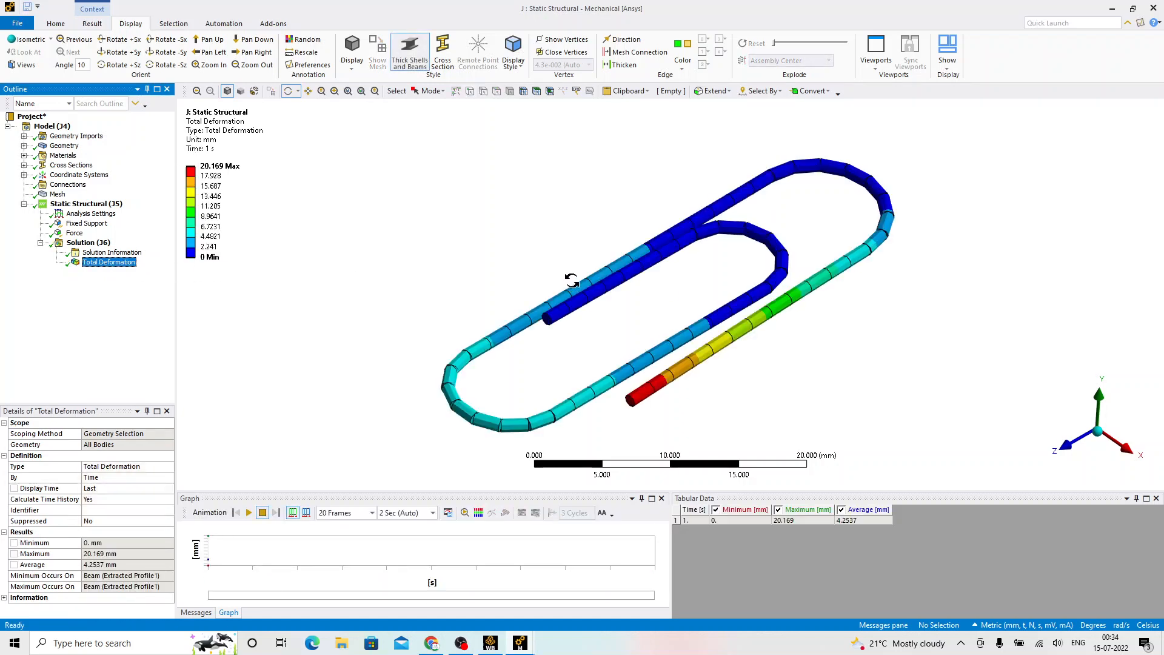
mouse_move(573, 283)
left_mouse_down()
mouse_move(568, 254)
mouse_move(567, 266)
left_mouse_up()
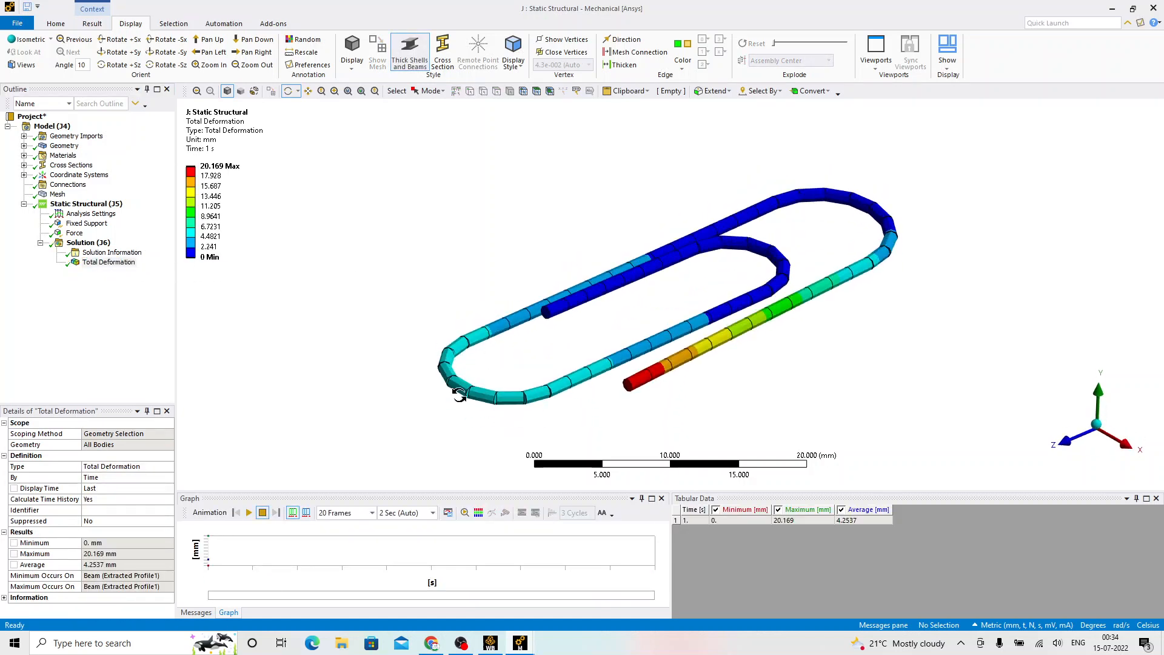
left_click(249, 512)
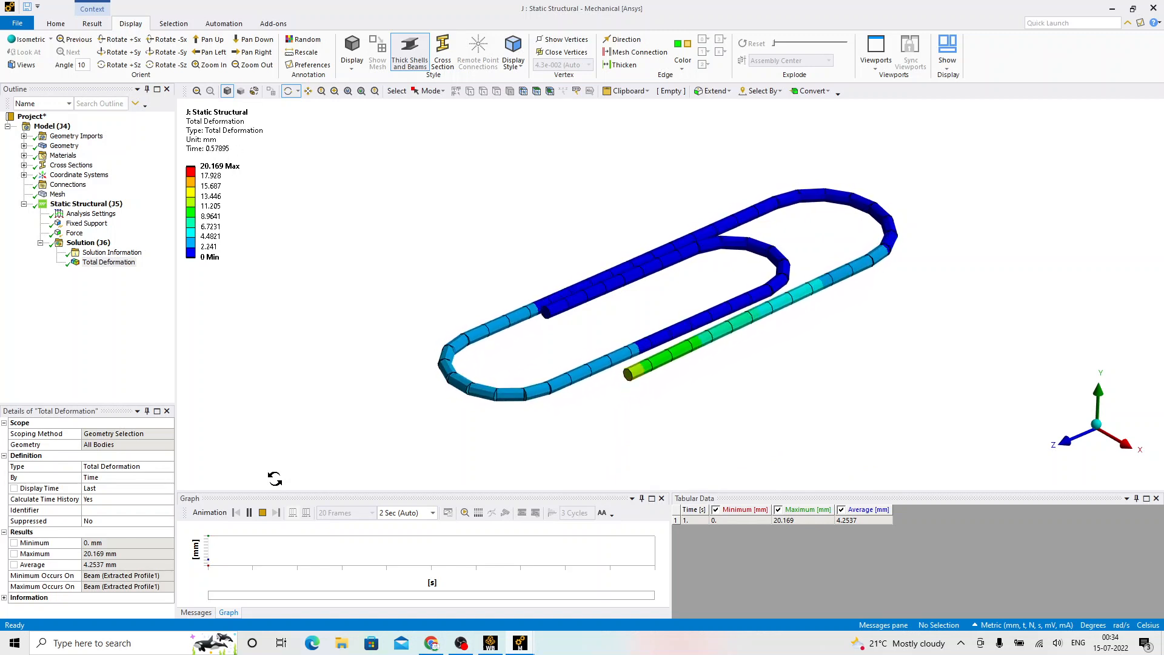
Step: Arrange the beam and Clip 3D Mechanical windows side by side and animate the Clip 3D deformation for comparison
key("super+Right")
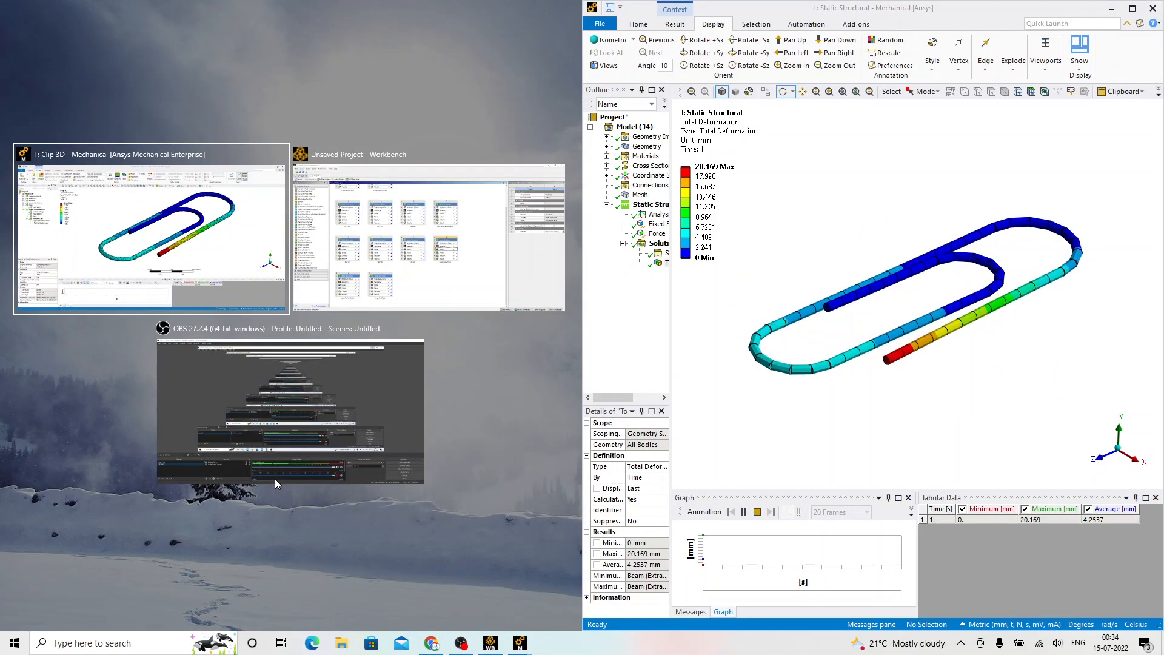
left_click(159, 285)
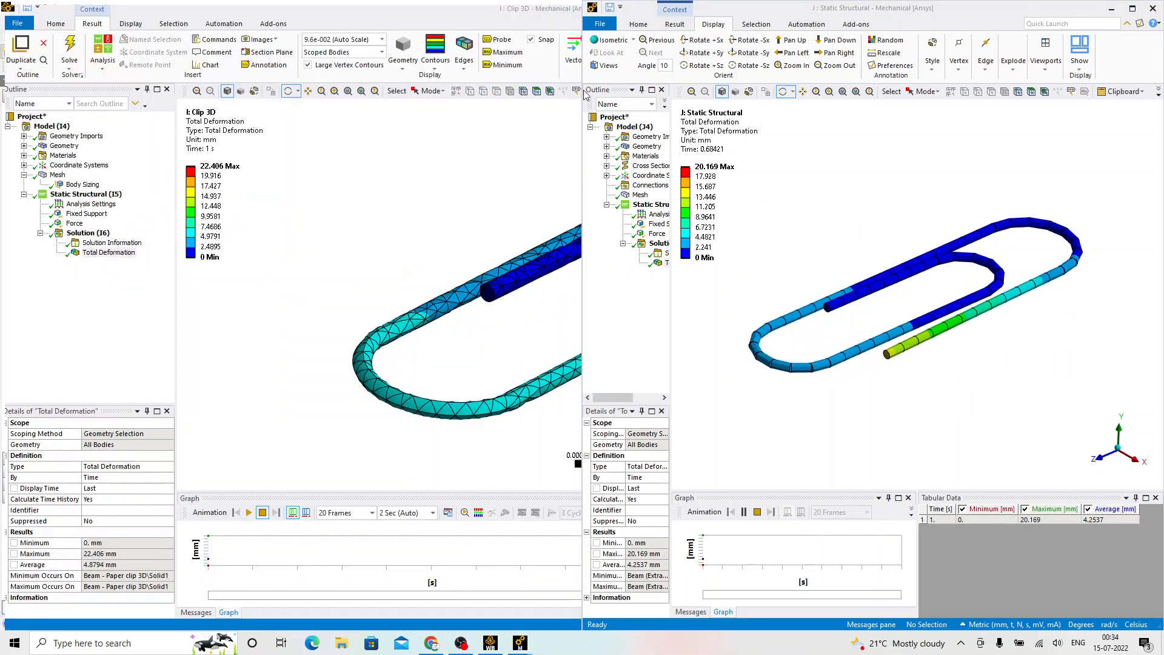
left_click(447, 13)
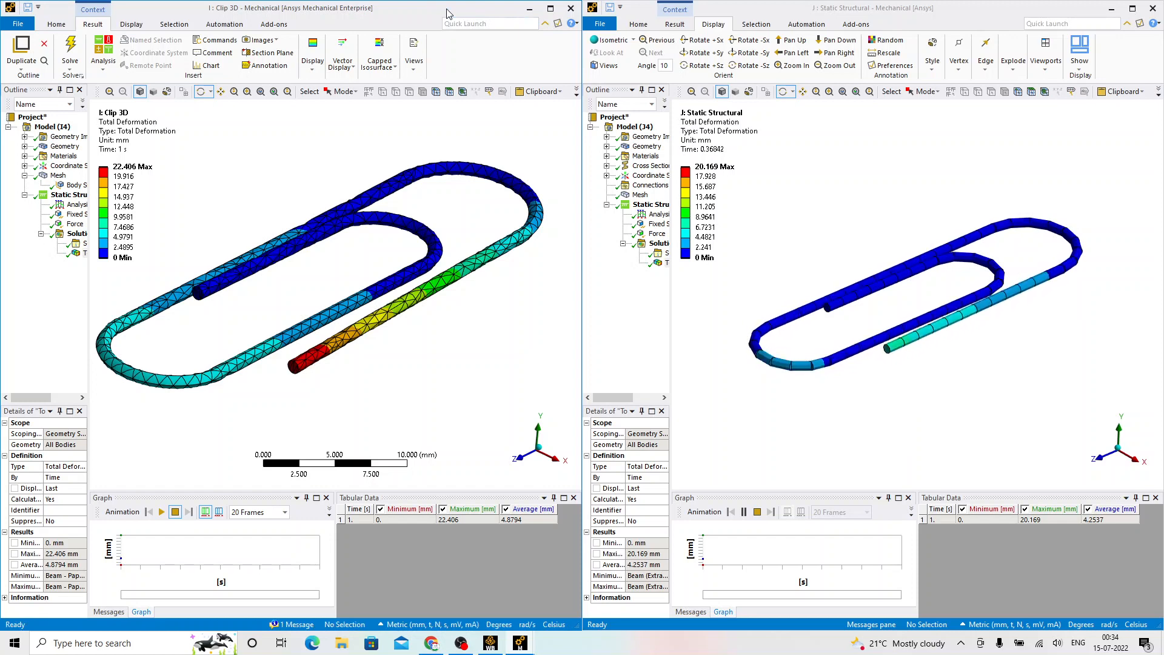
key("super+Left")
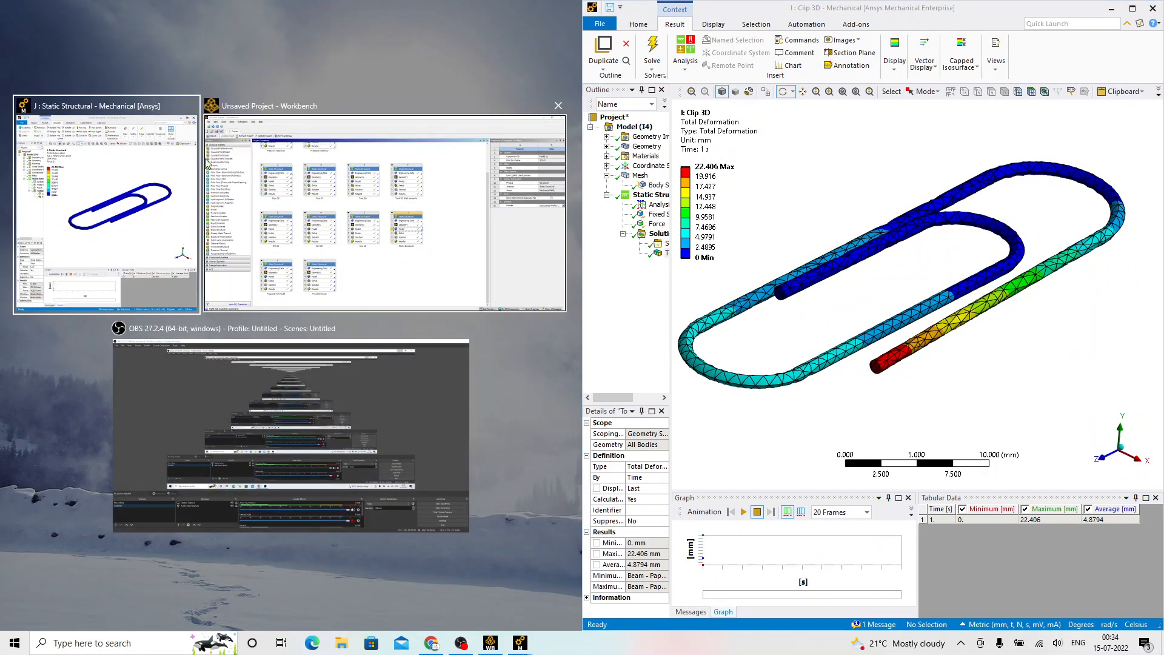
left_click(141, 214)
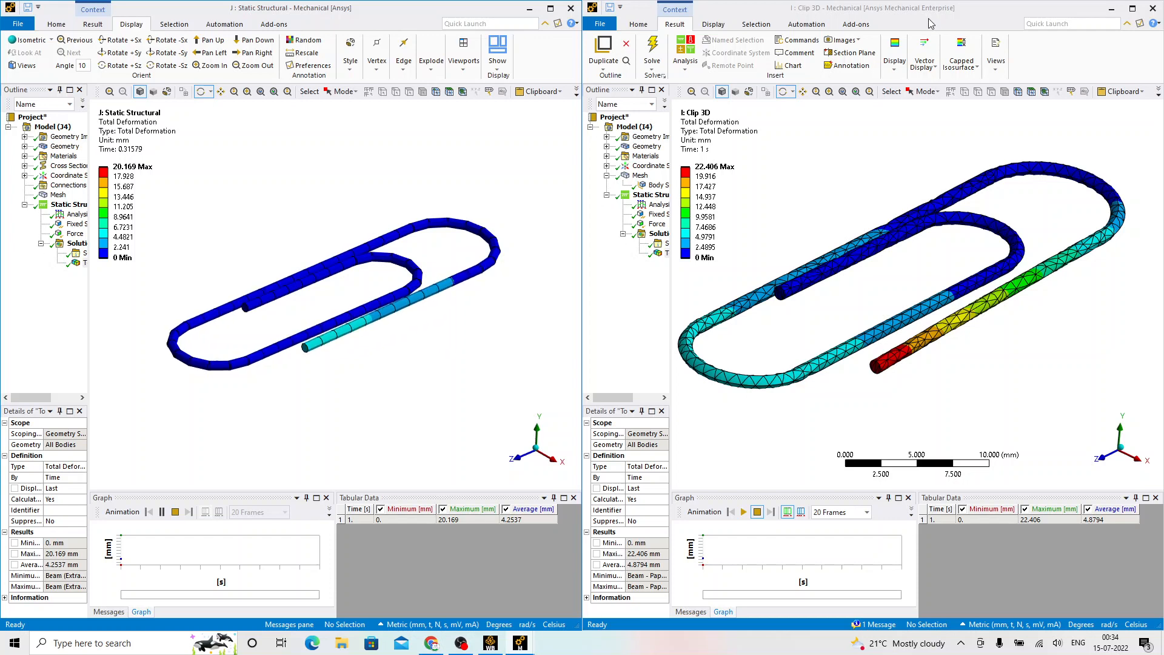
left_click(743, 512)
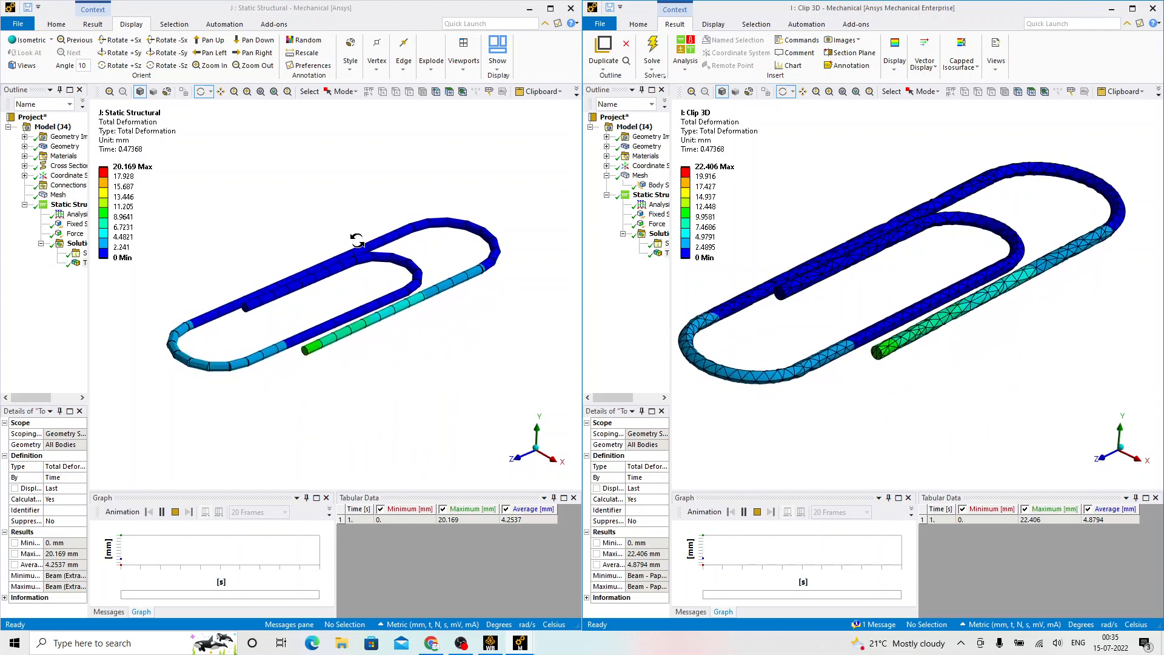
Step: Compare the node and element statistics of the beam mesh and the Clip 3D mesh
left_click(58, 195)
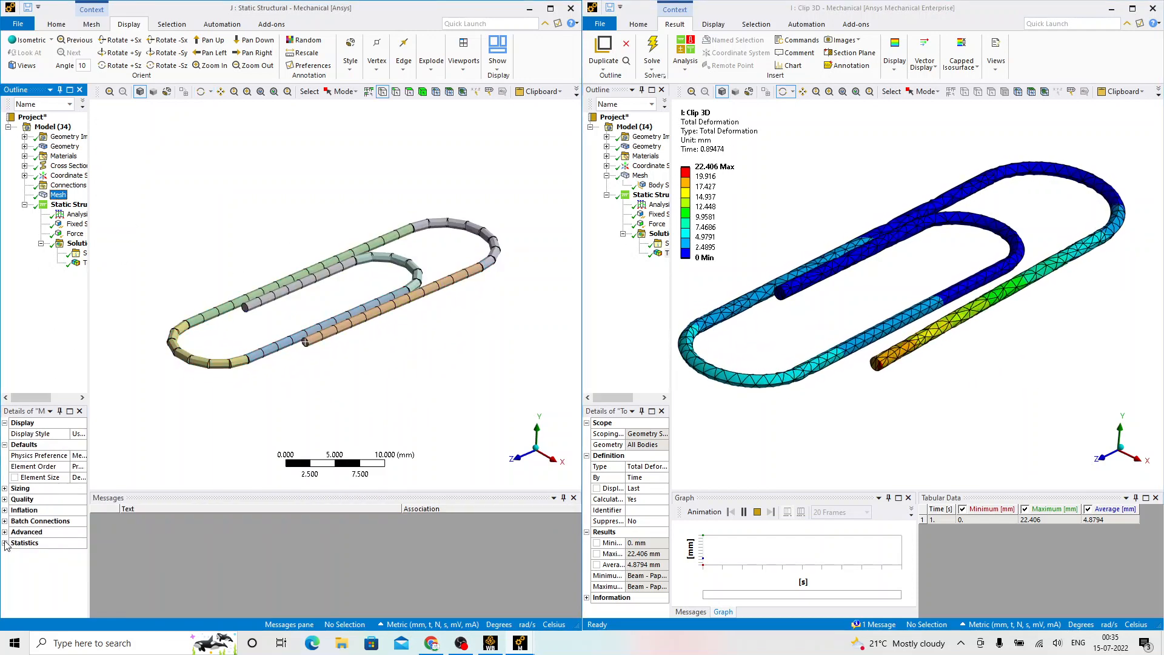
left_click(5, 543)
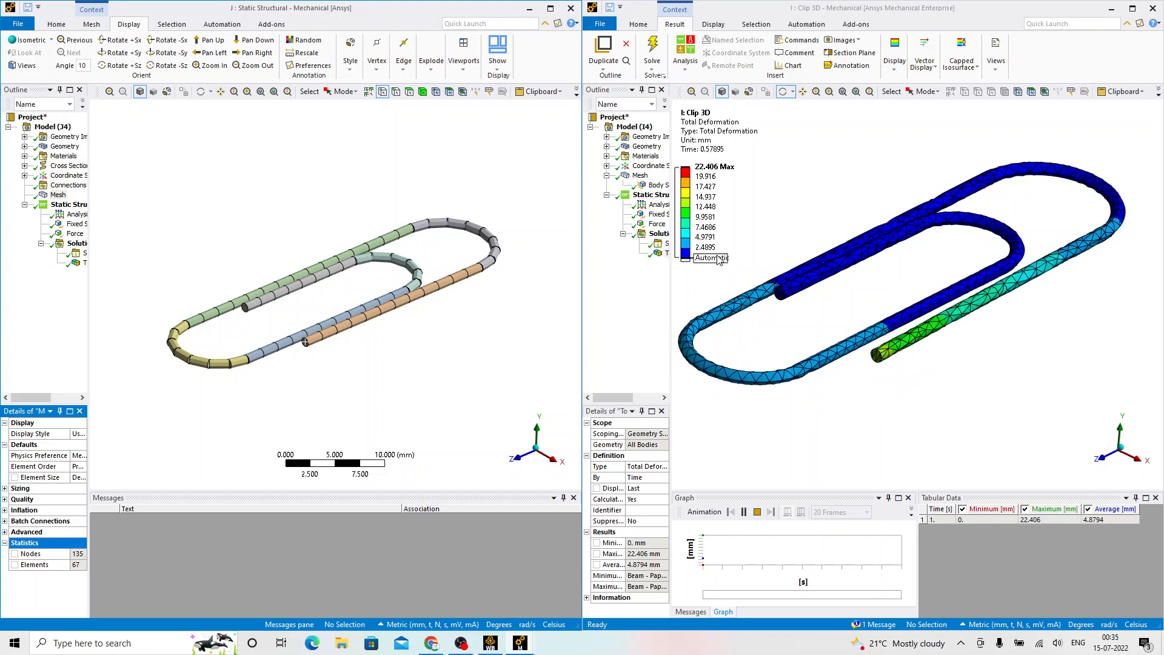
left_click(641, 175)
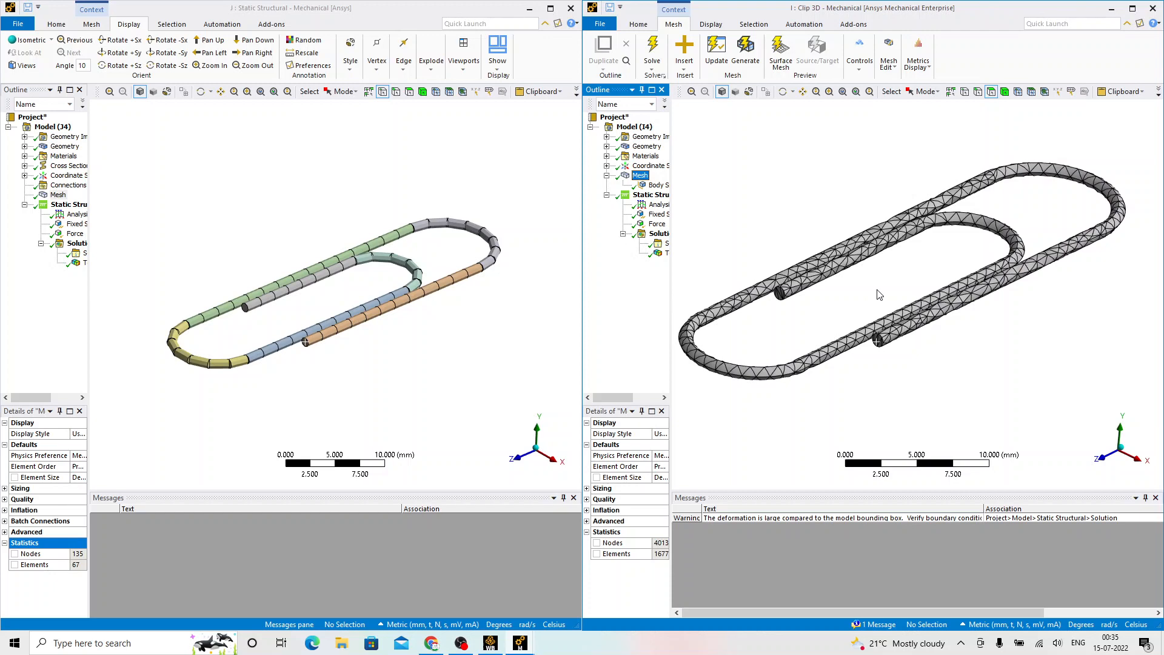
Step: Switch to the Google Slides presentation in Chrome and review the problem statement slides
key("alt+Tab")
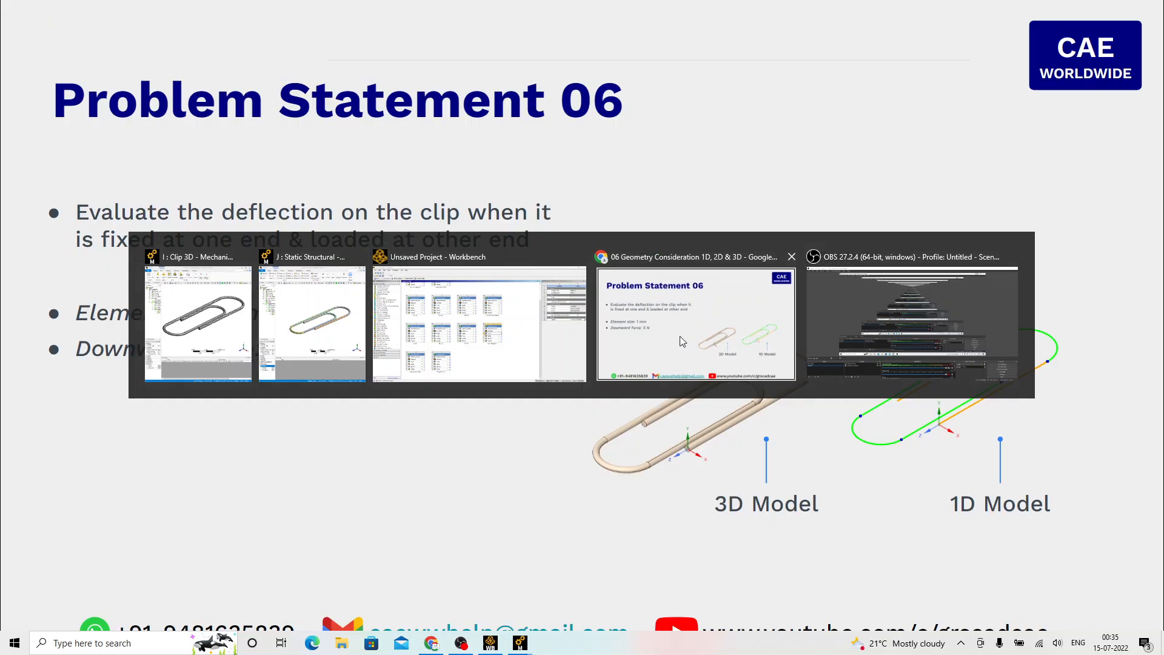
left_click(680, 336)
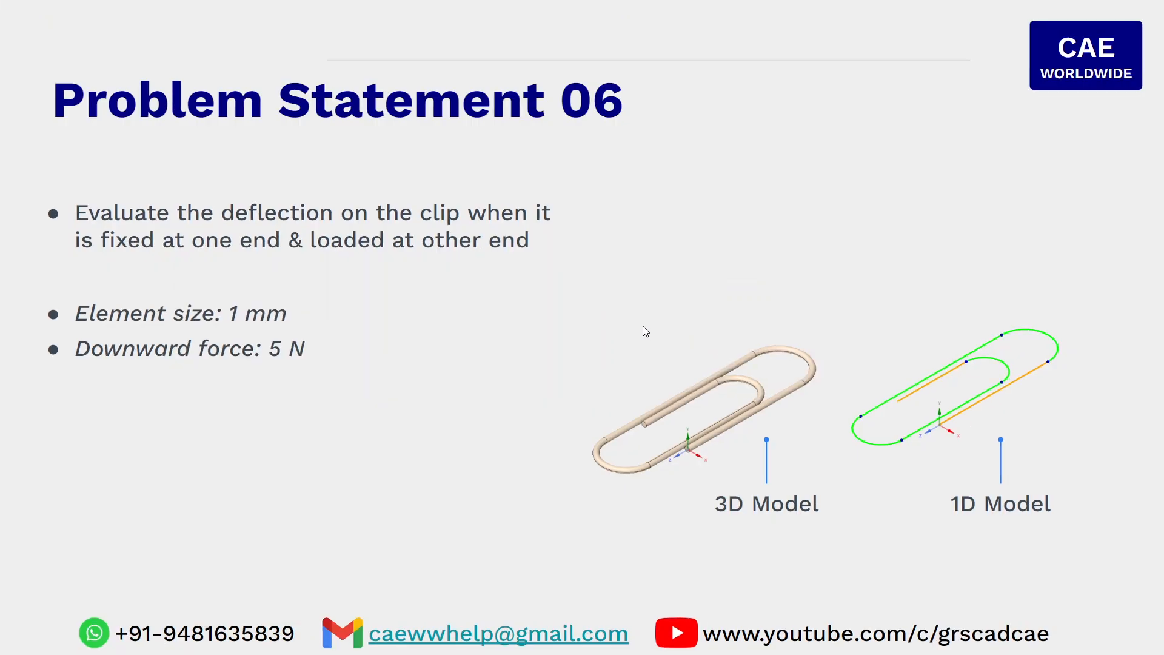
key("Left")
key("Left")
key("Left")
key("Left")
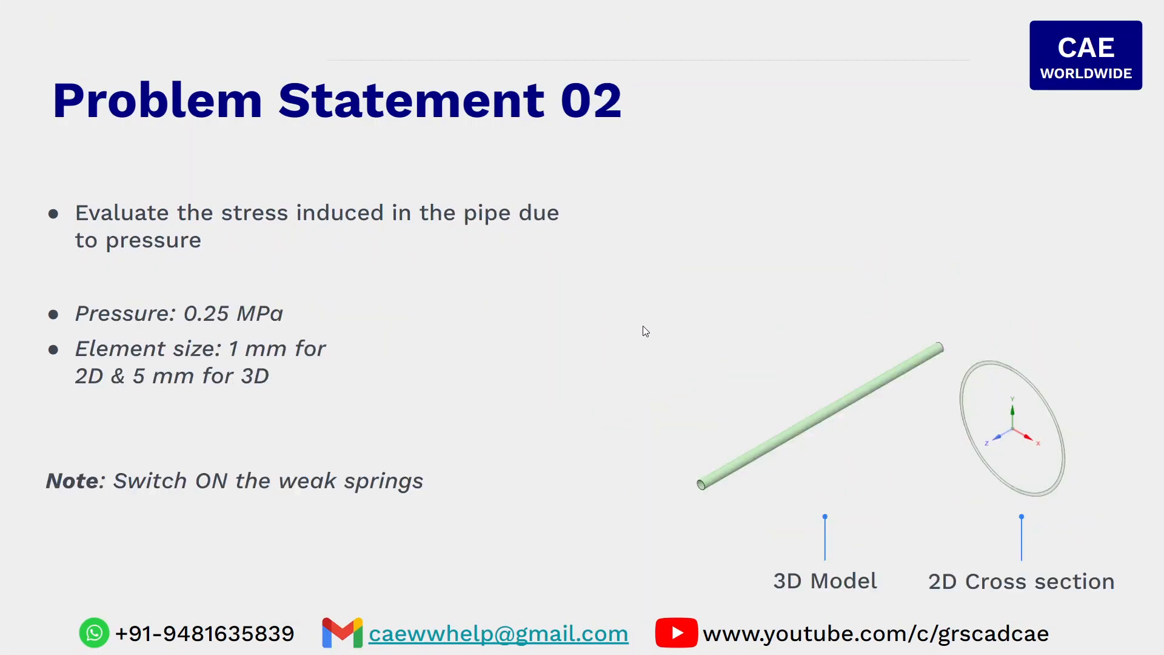
key("Left")
key("Left")
key("Right")
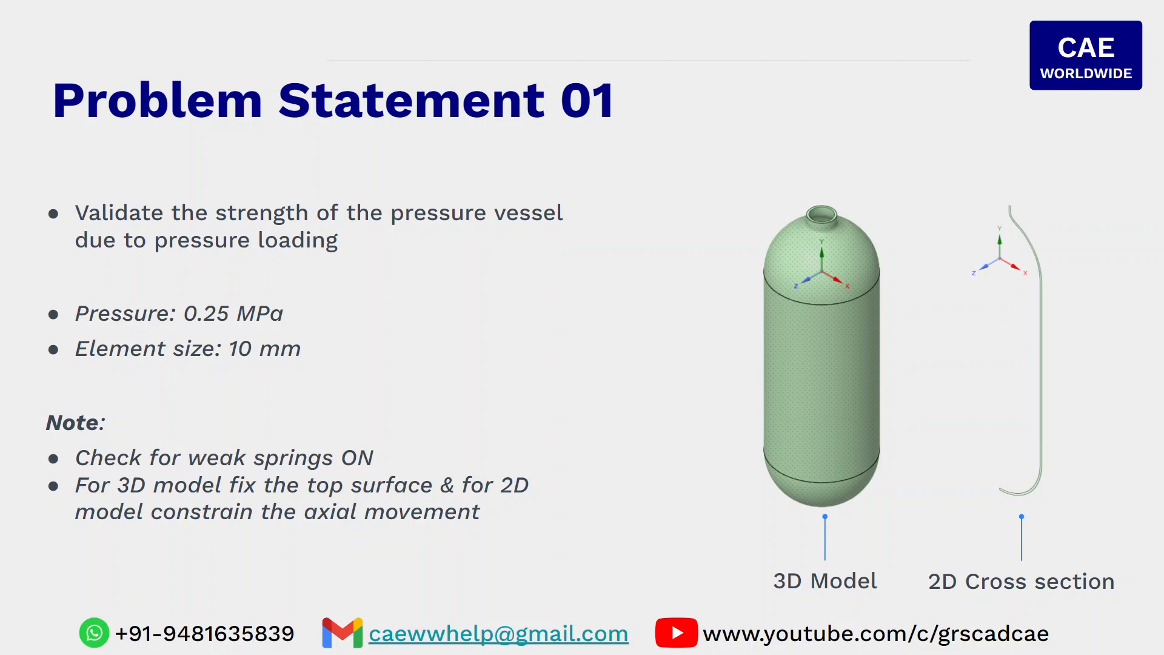
key("Right")
key("Right")
key("Right")
key("Right")
key("Right")
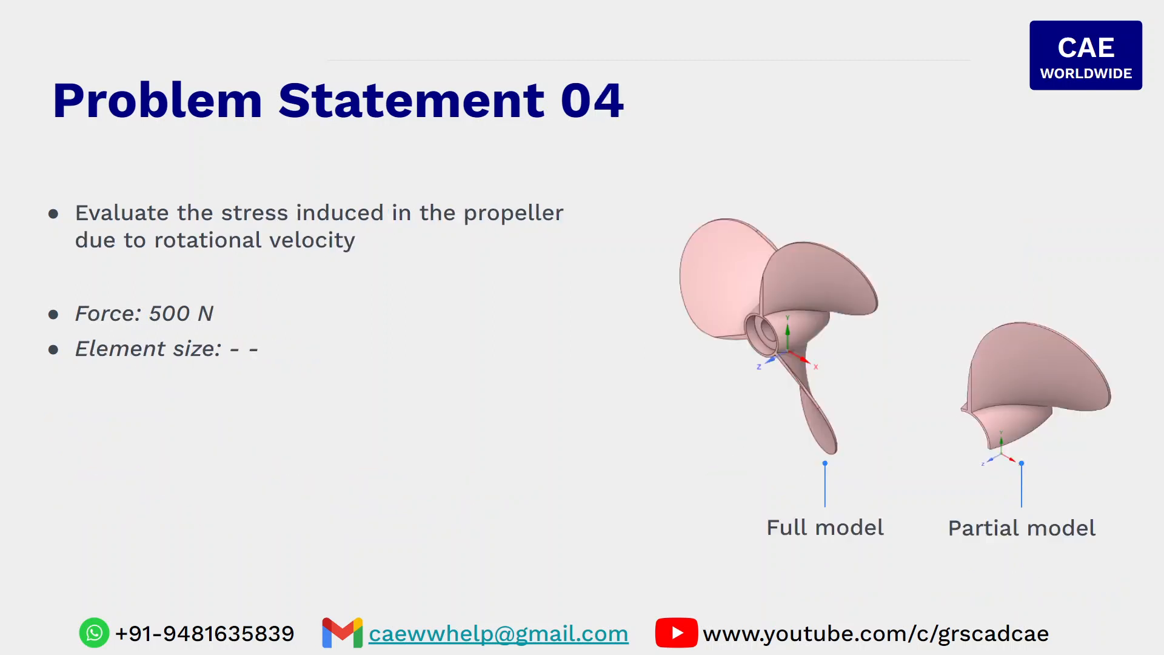